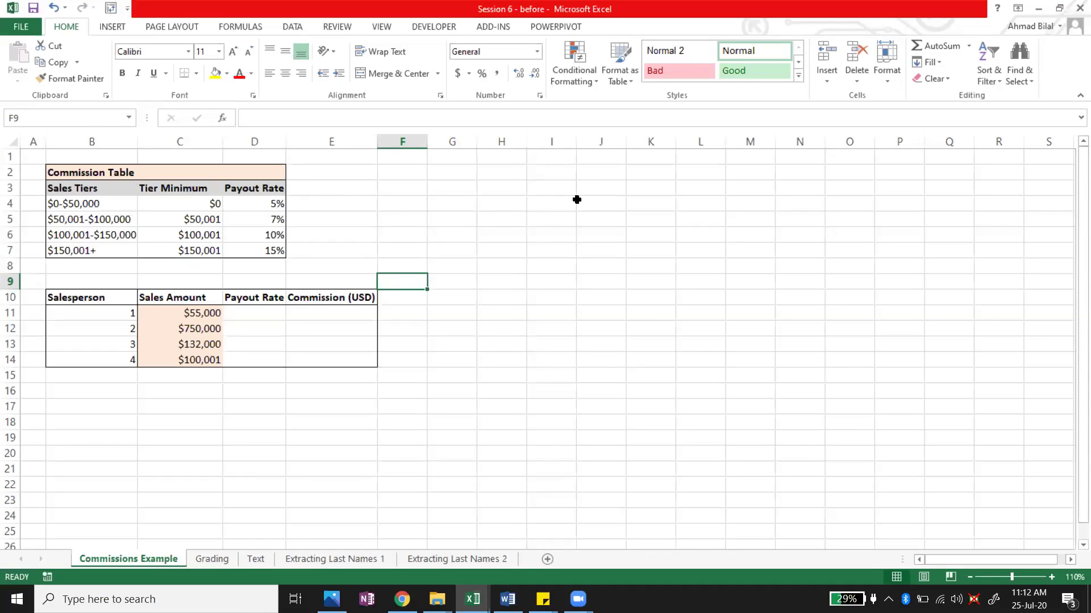
- Enter the label VLOOKUP in cell I2 and INDEX MATCH in cell I3
click(565, 171)
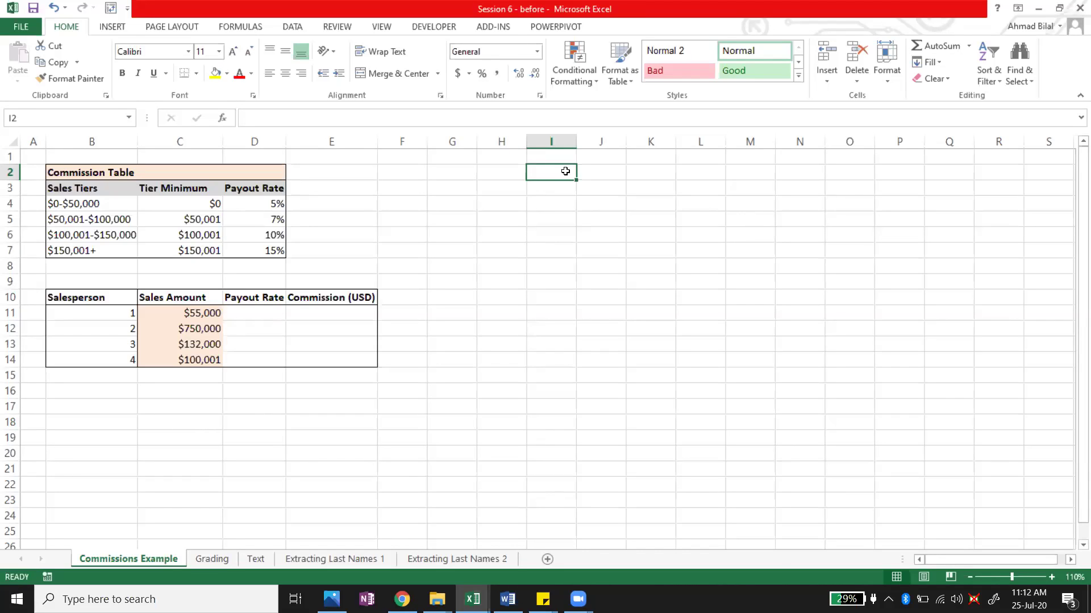
key(Caps_Lock)
text(V)
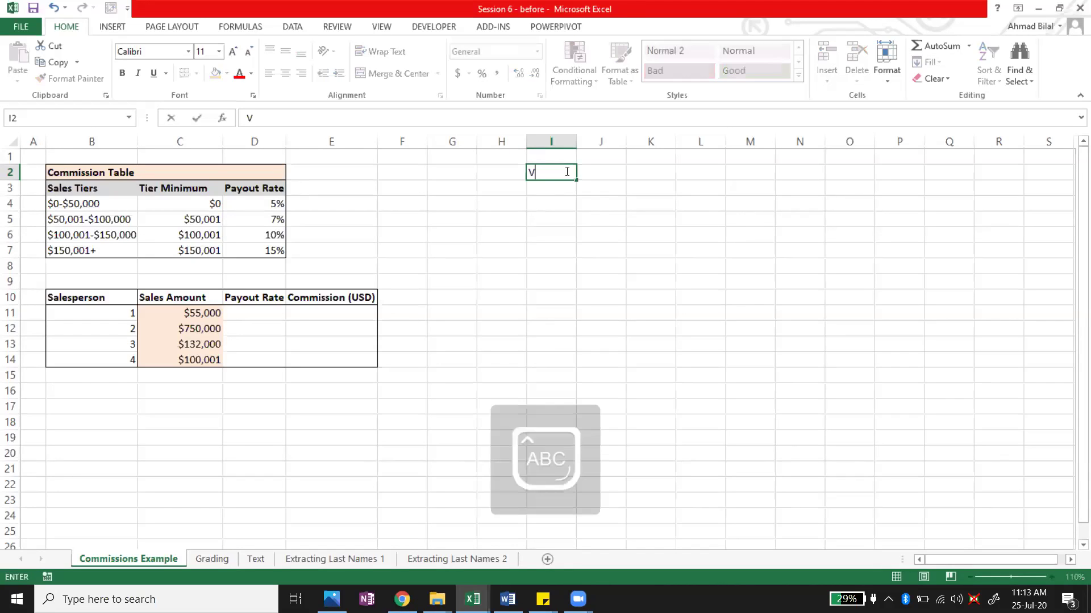
text(LOOKUP)
key(Return)
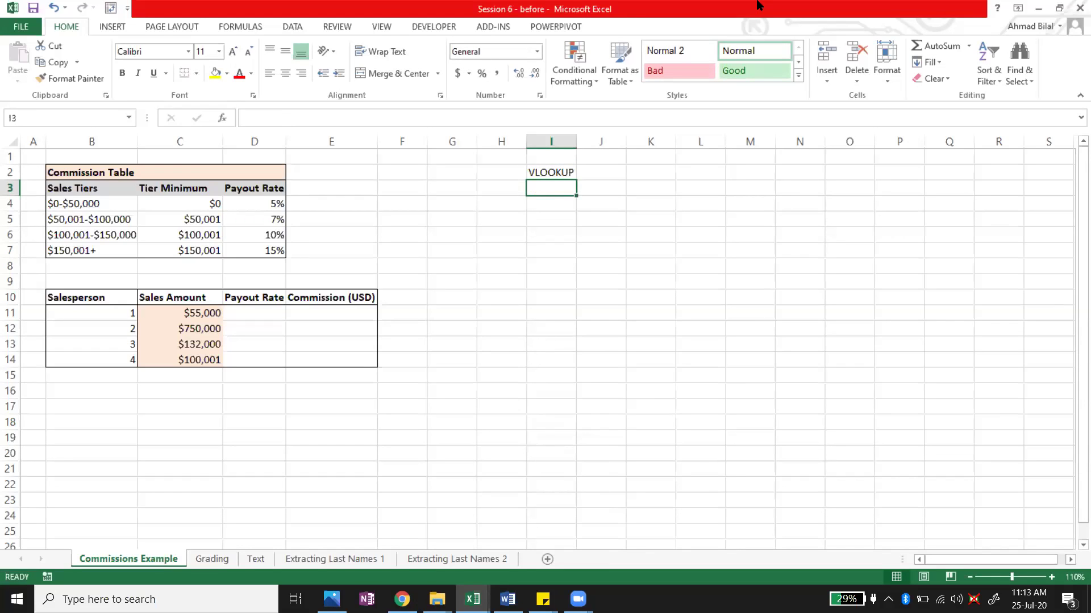
text(INDEX MATCH)
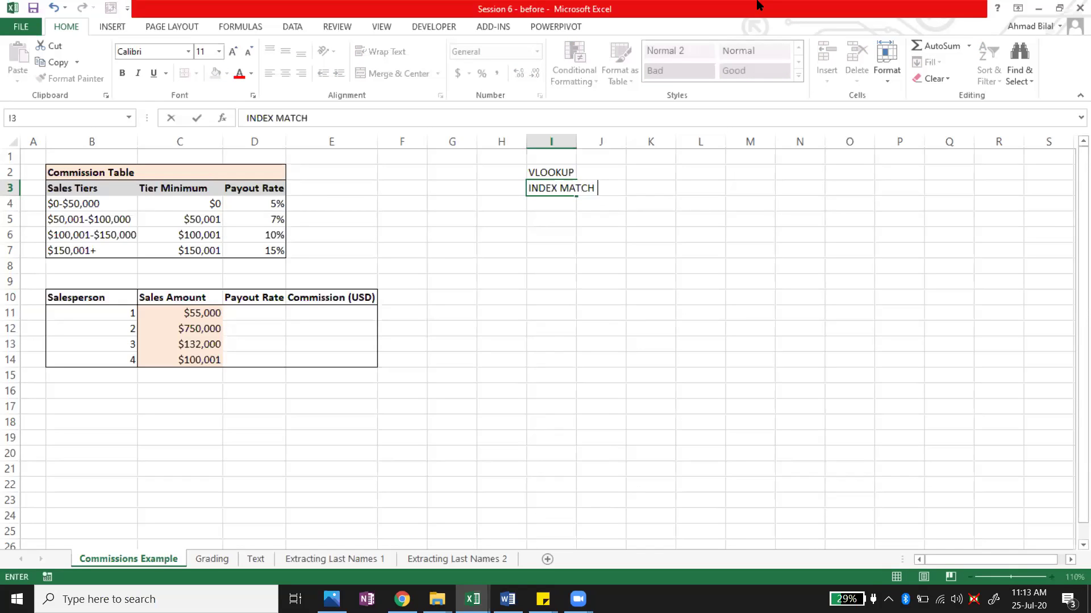
key(Return)
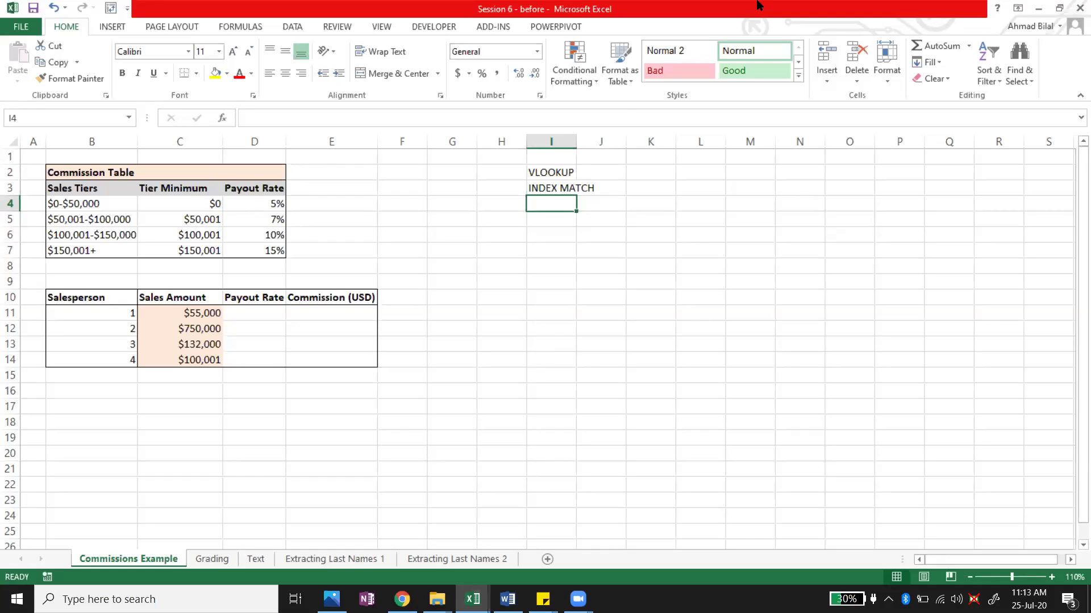
click(564, 186)
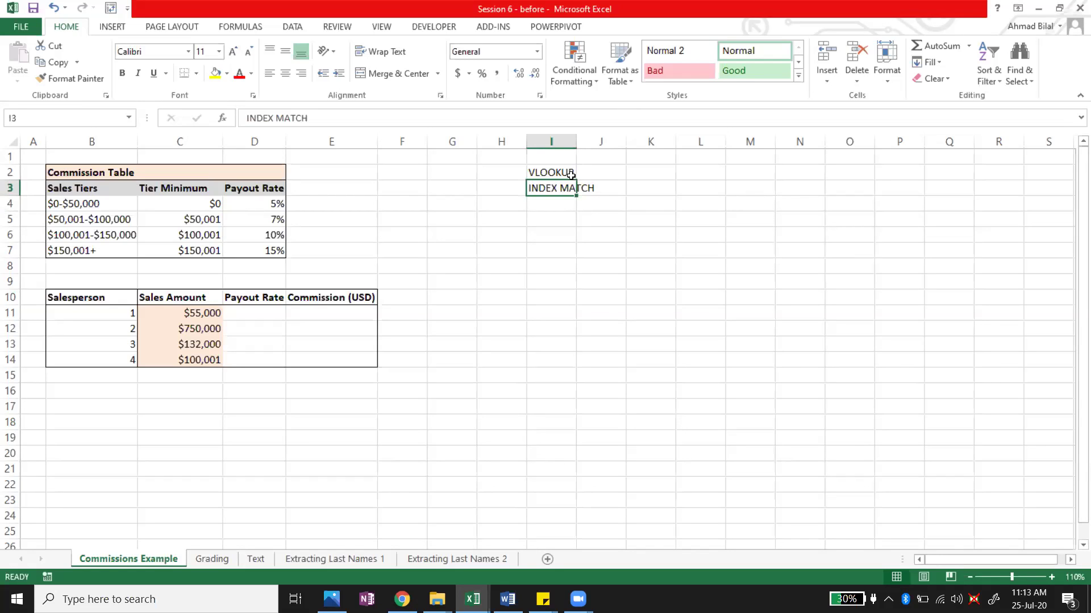
double_click(568, 187)
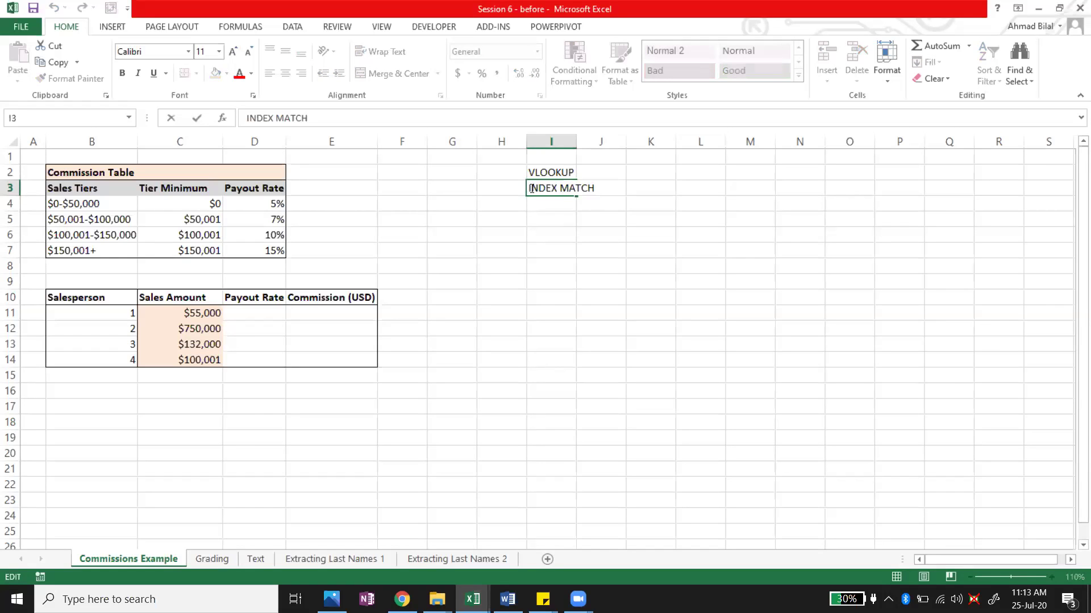
key(Escape)
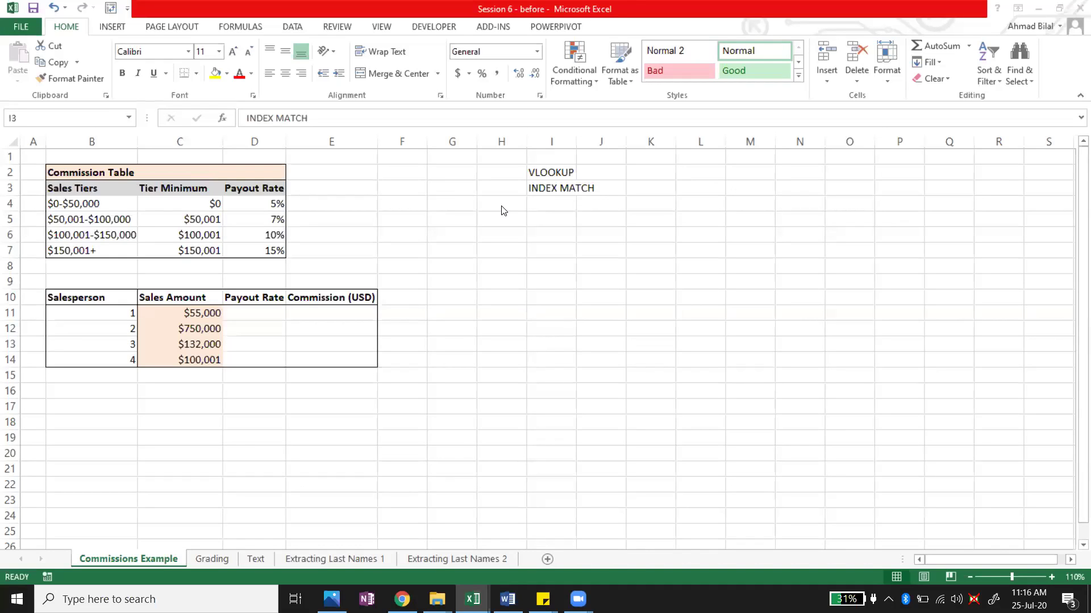
- Clear the INDEX MATCH label from cell I3
click(562, 182)
click(564, 175)
click(565, 182)
key(Delete)
key(Up)
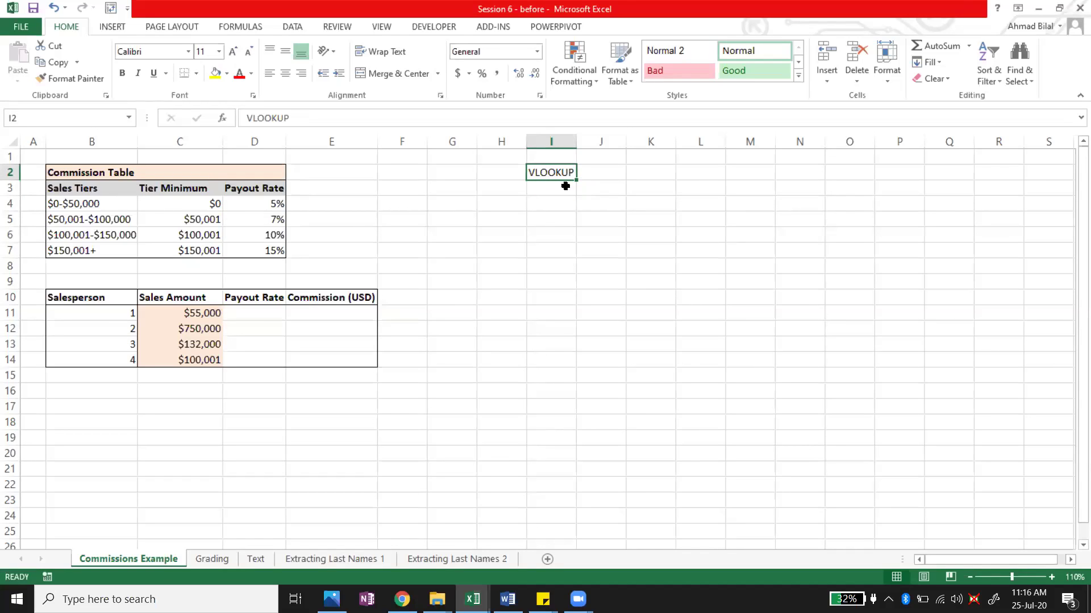
- Start a VLOOKUP formula in cell I2, view its function arguments and discard the edit
key(F2)
key(Home)
text(=)
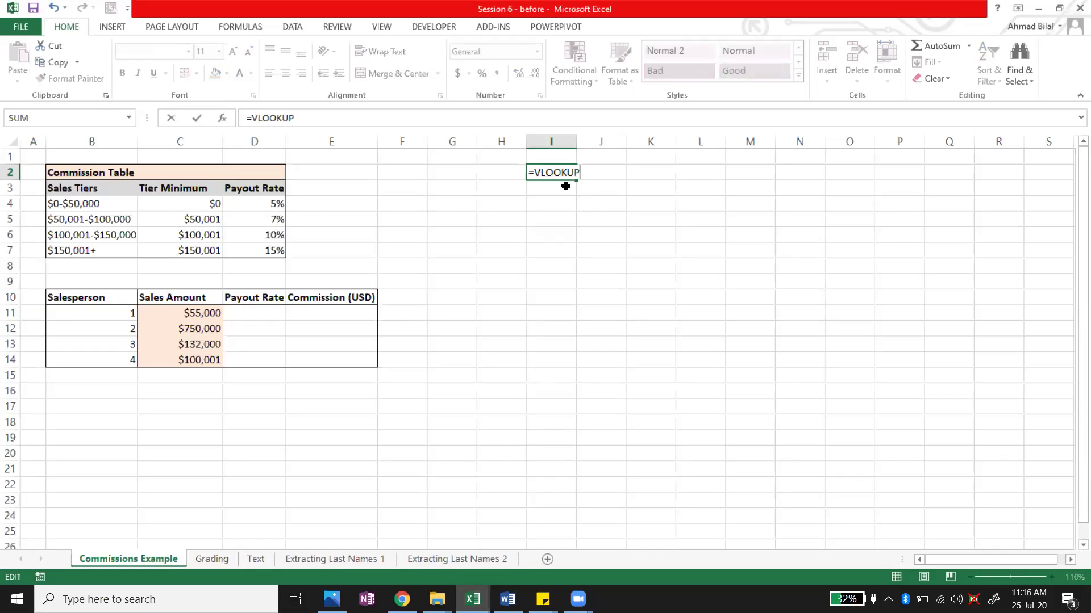
text(()
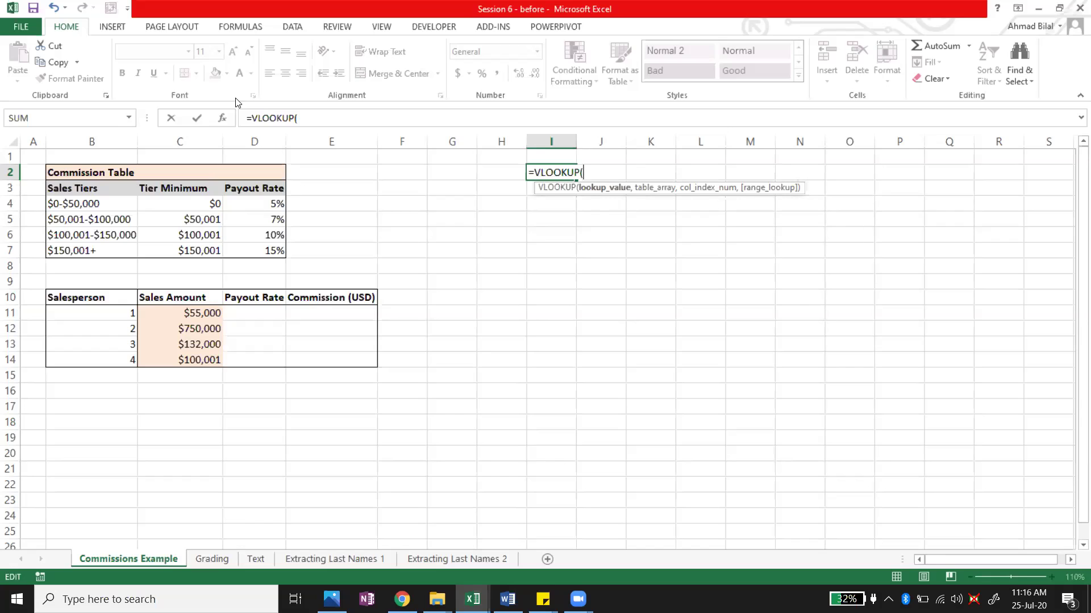
click(223, 116)
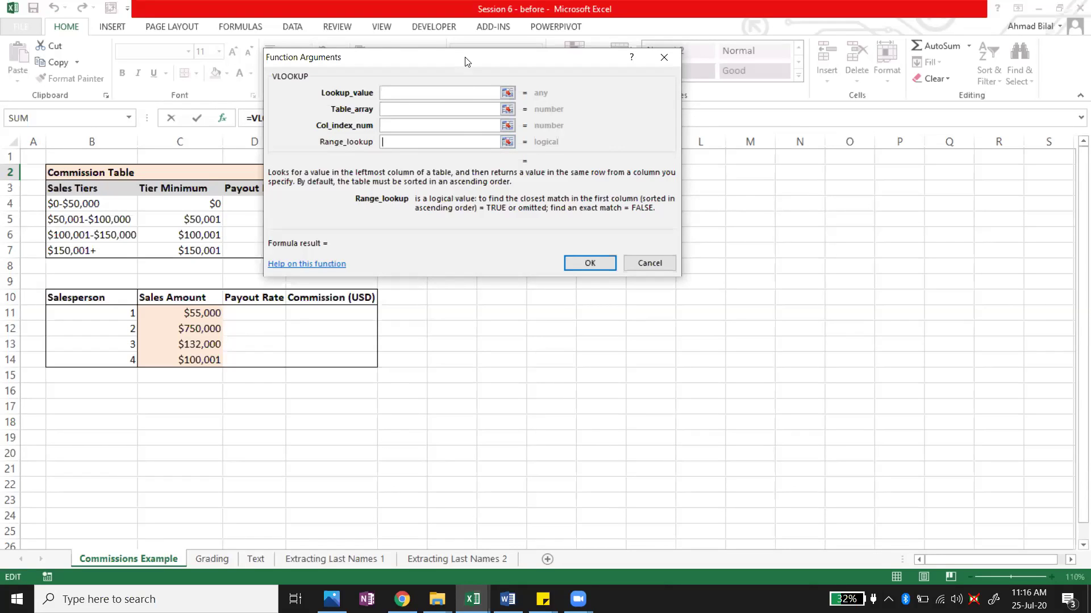
drag(469, 61, 582, 71)
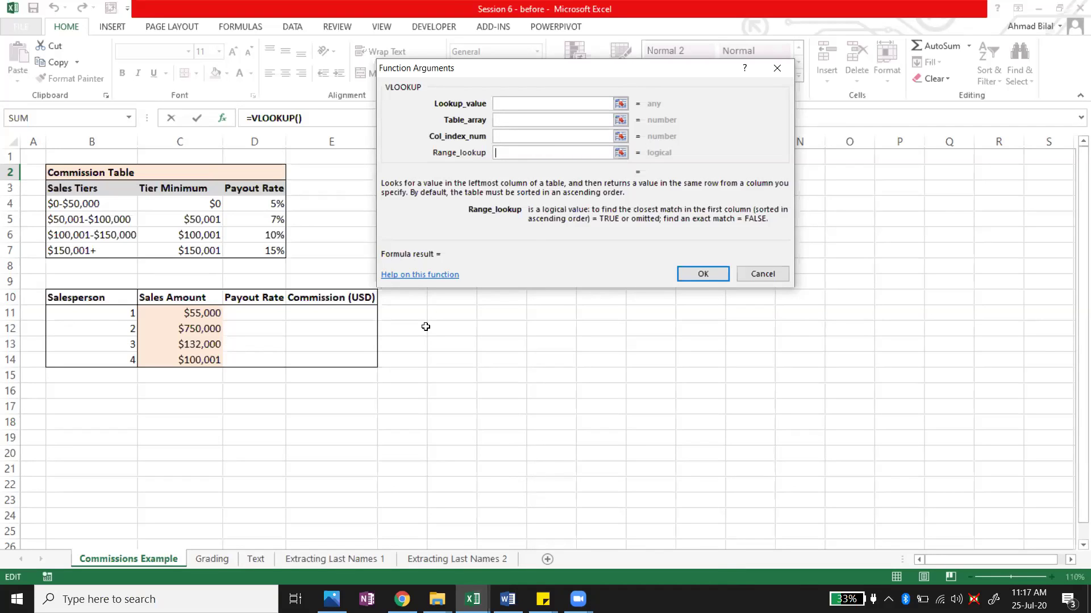
click(774, 70)
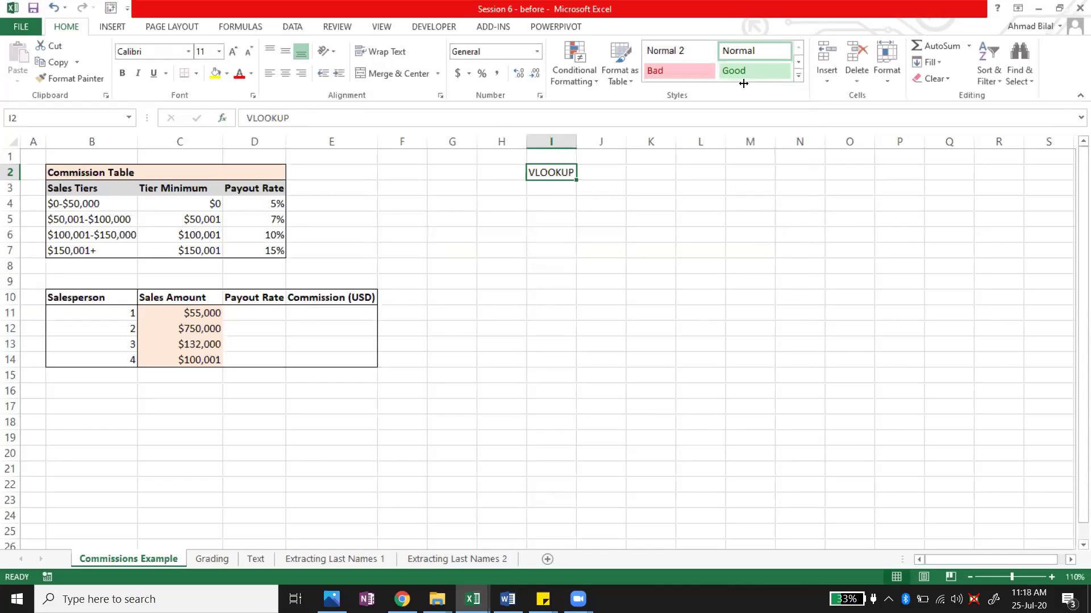
double_click(555, 174)
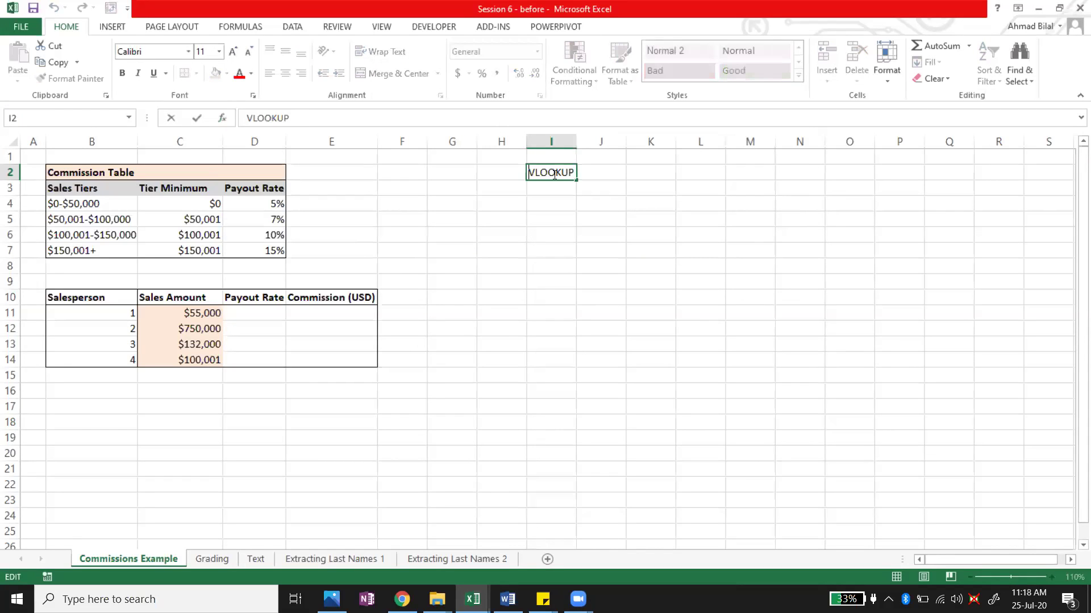
key(Home)
text(=)
key(End)
text(()
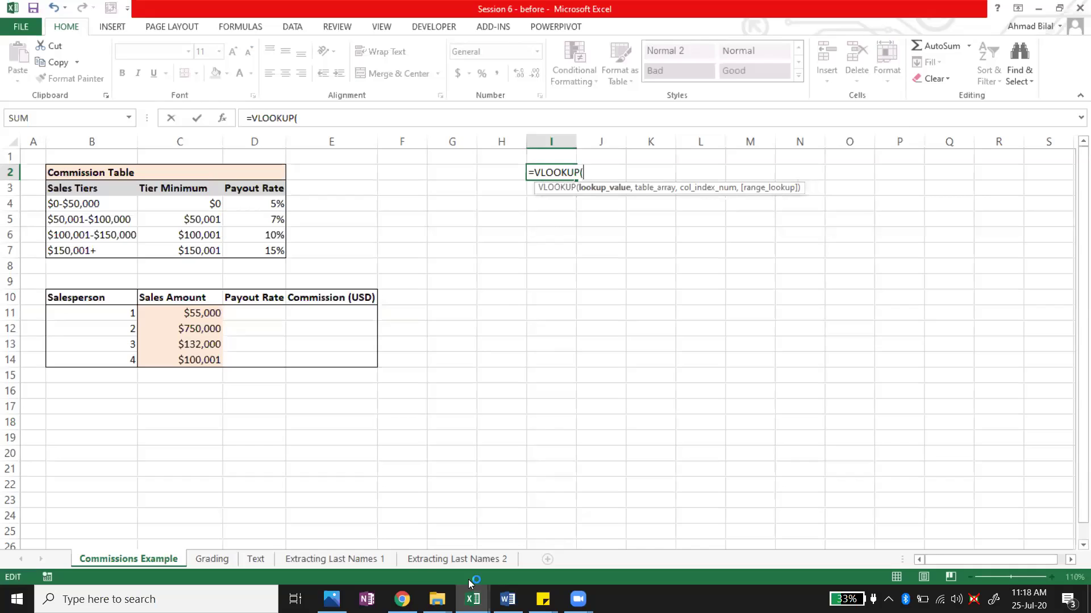
click(578, 599)
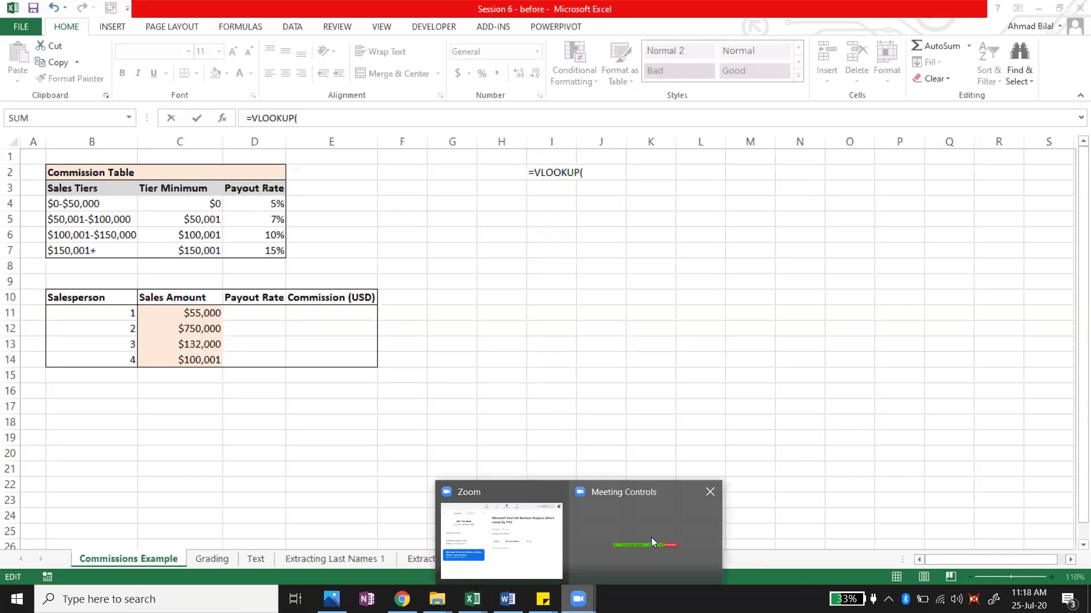
click(651, 537)
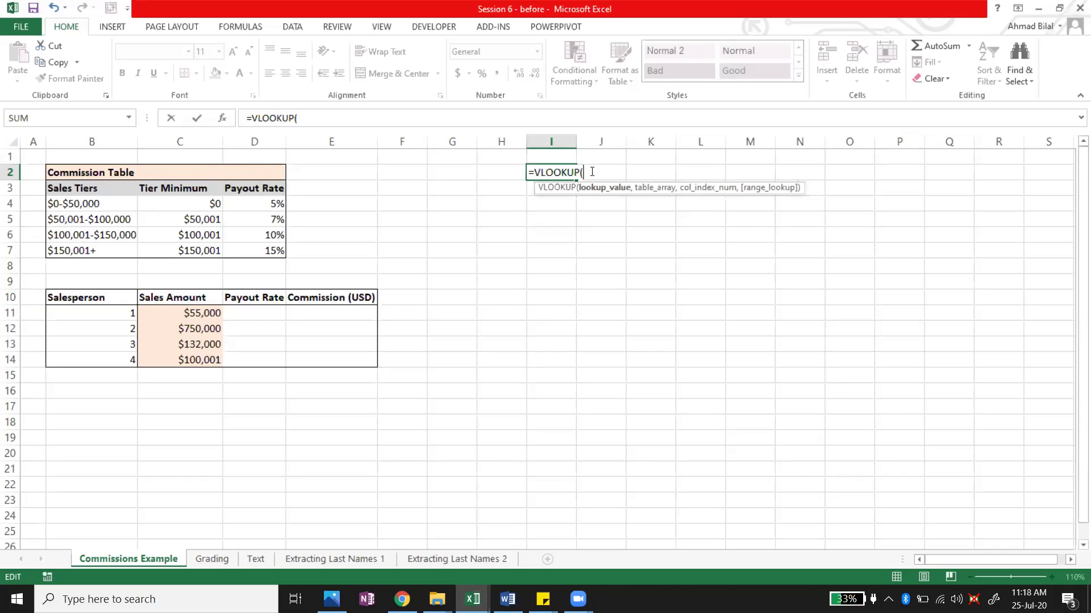
key(Escape)
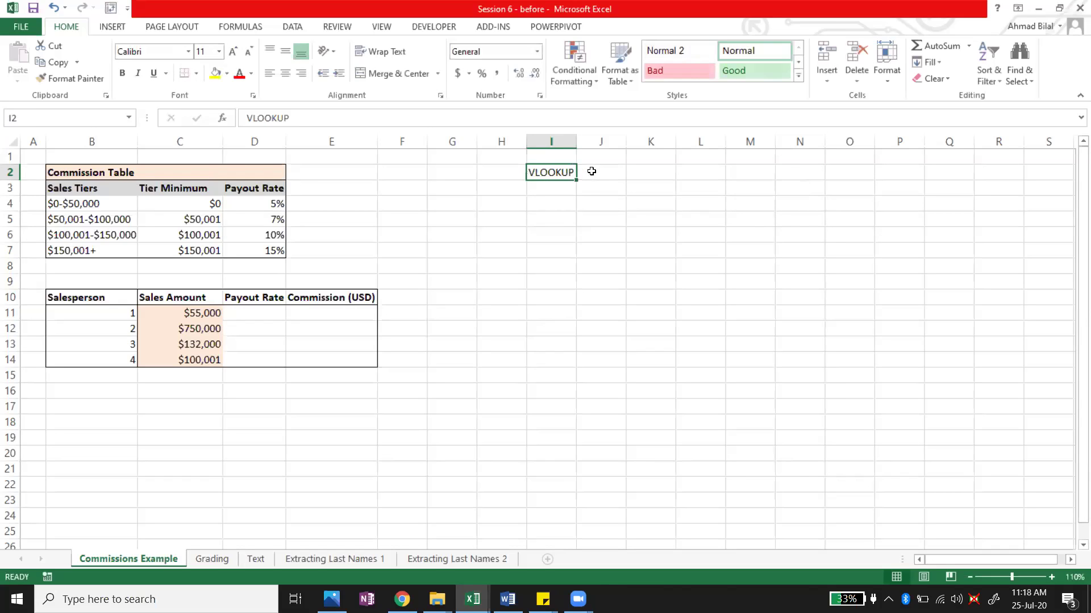
- Clear the VLOOKUP label from cell I2
click(199, 249)
click(199, 201)
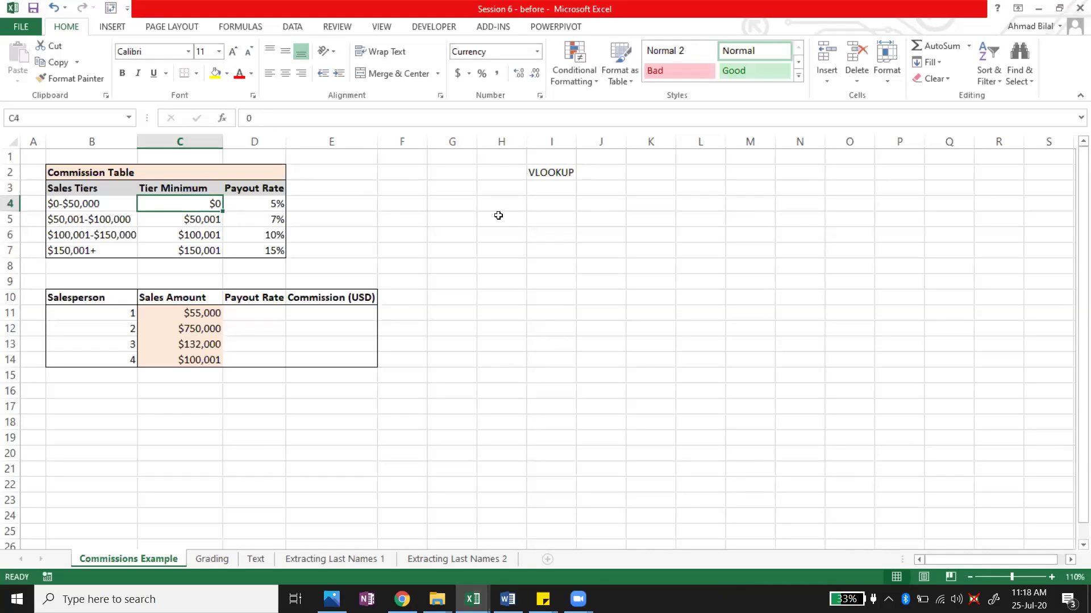
click(555, 168)
key(Delete)
key(Left)
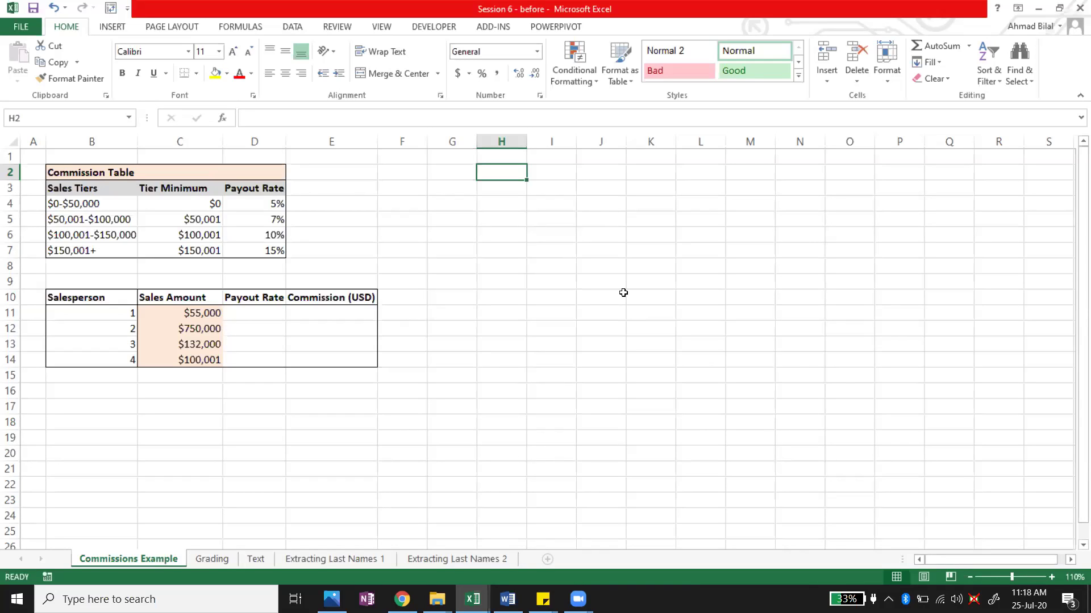
- Enter four sample first names down column H, in cells H2 to H5
text(aHMAD)
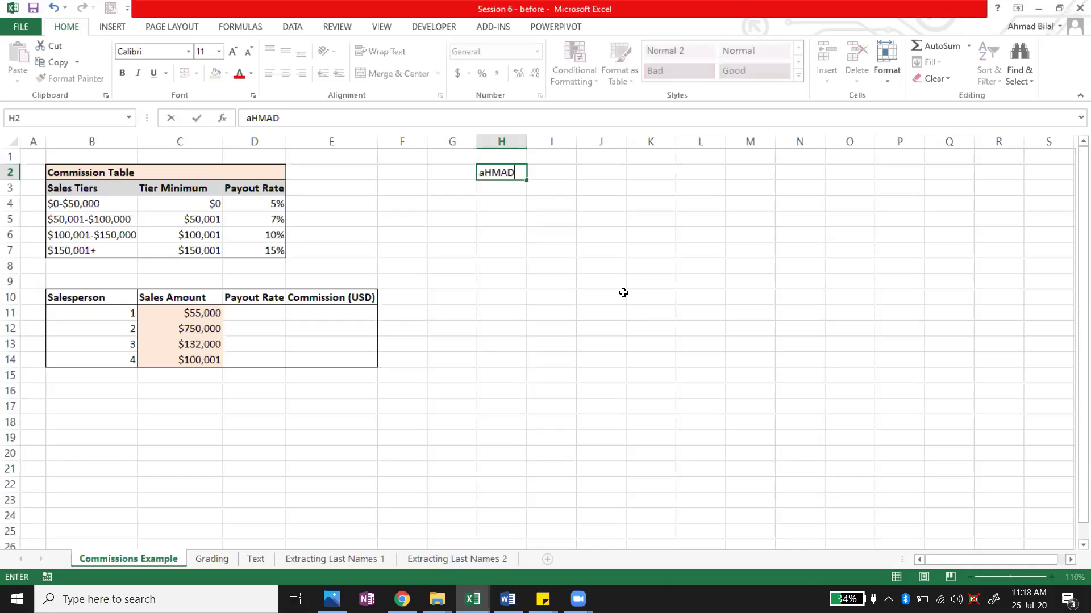
key(Return)
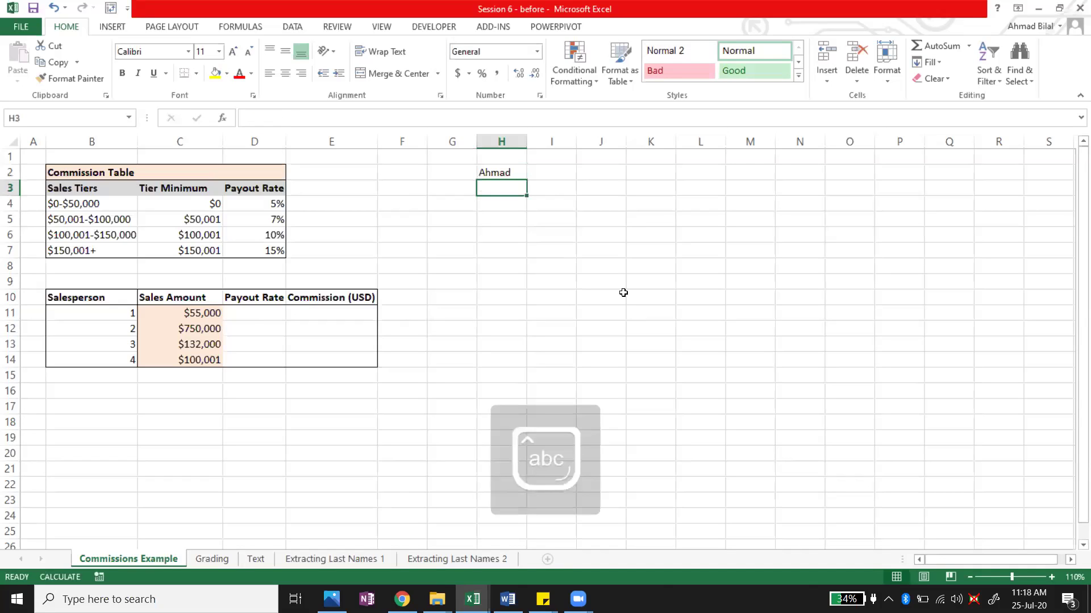
text(Y)
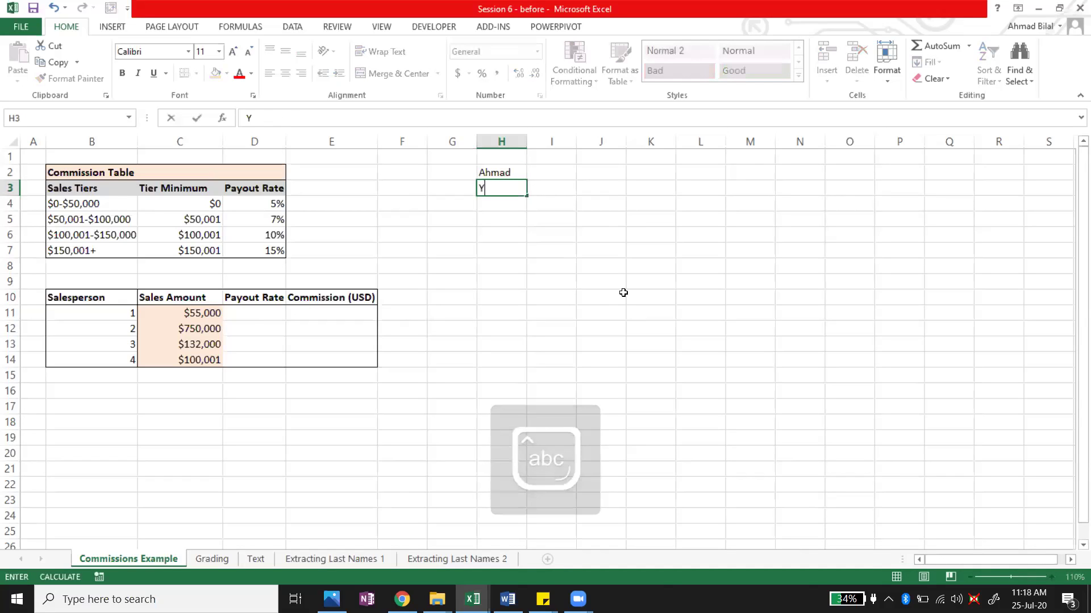
text(awar)
key(Return)
text(Bilal)
key(Return)
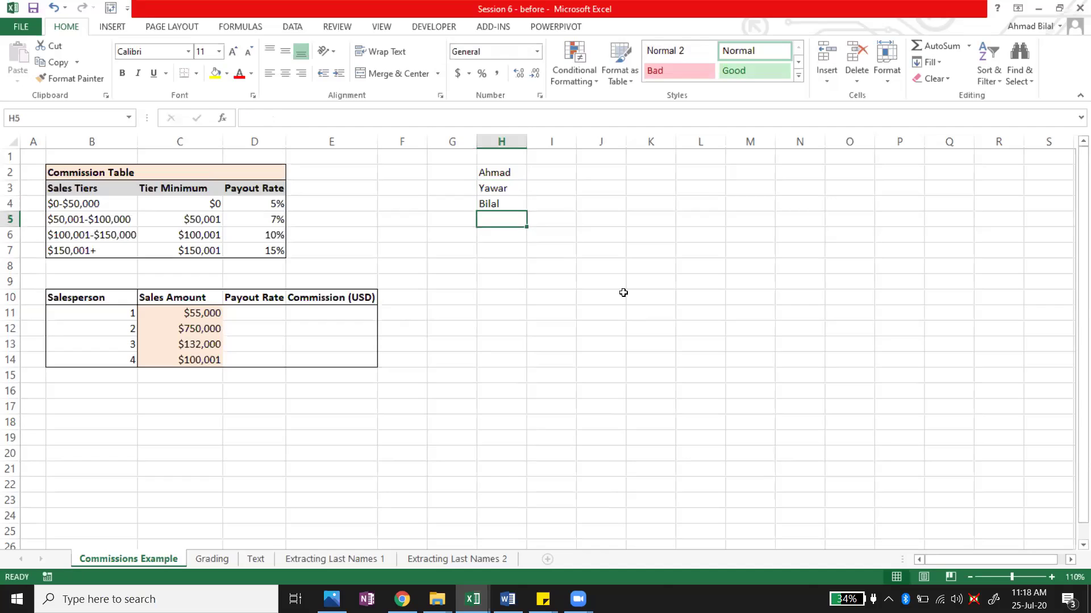
text(Shar)
key(BackSpace)
text(gufta)
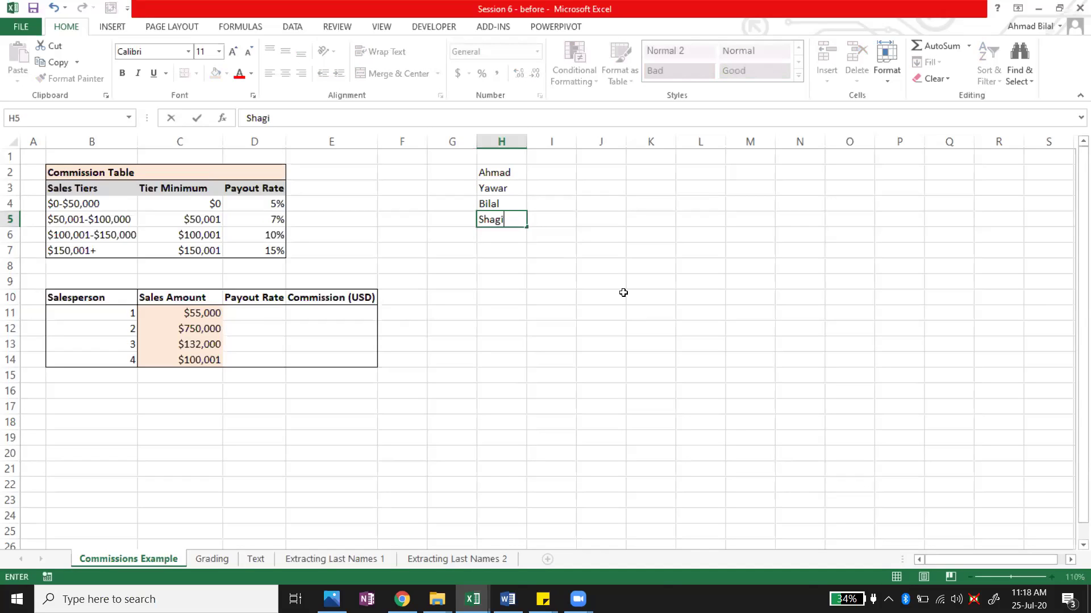
key(Return)
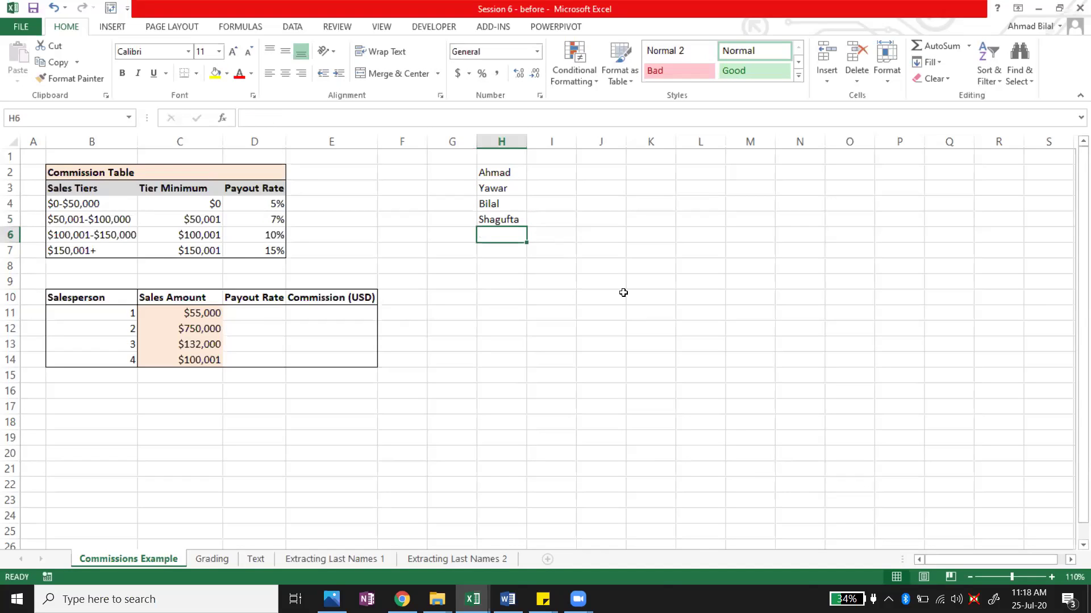
- Extend the list in column H with three more first names in cells H6 to H8
text(Ayesha\t)
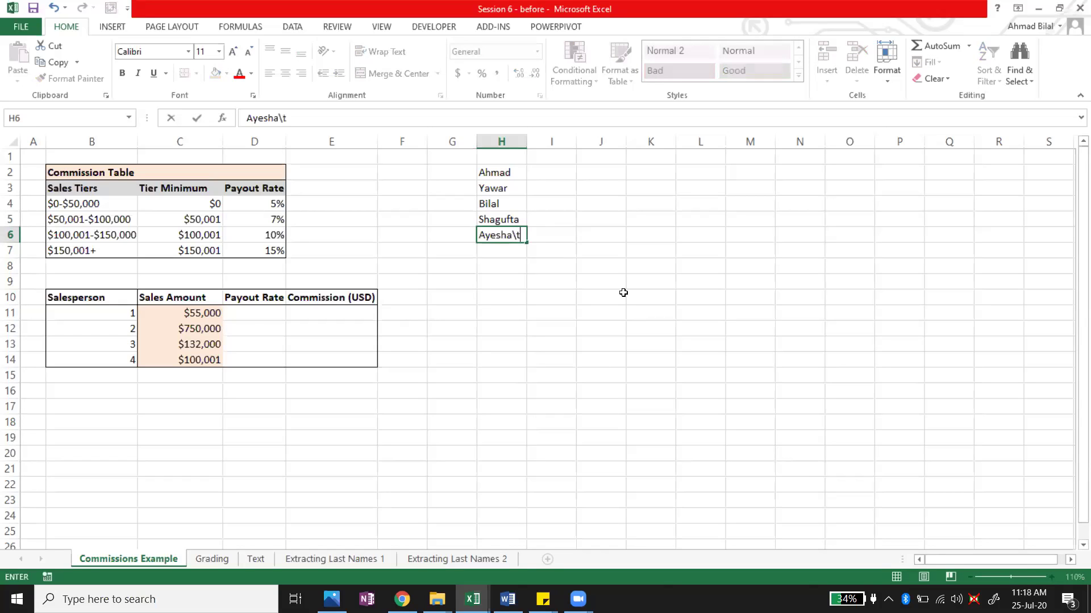
key(Return)
text(Usama)
key(Return)
text(S)
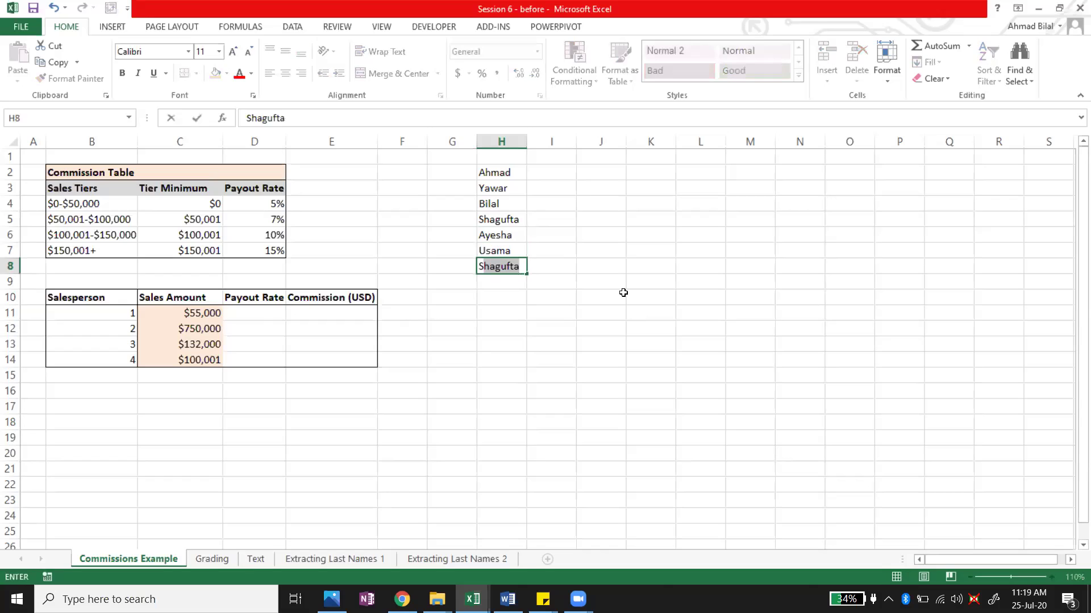
text(ameer)
key(Return)
text(Sa)
key(BackSpace)
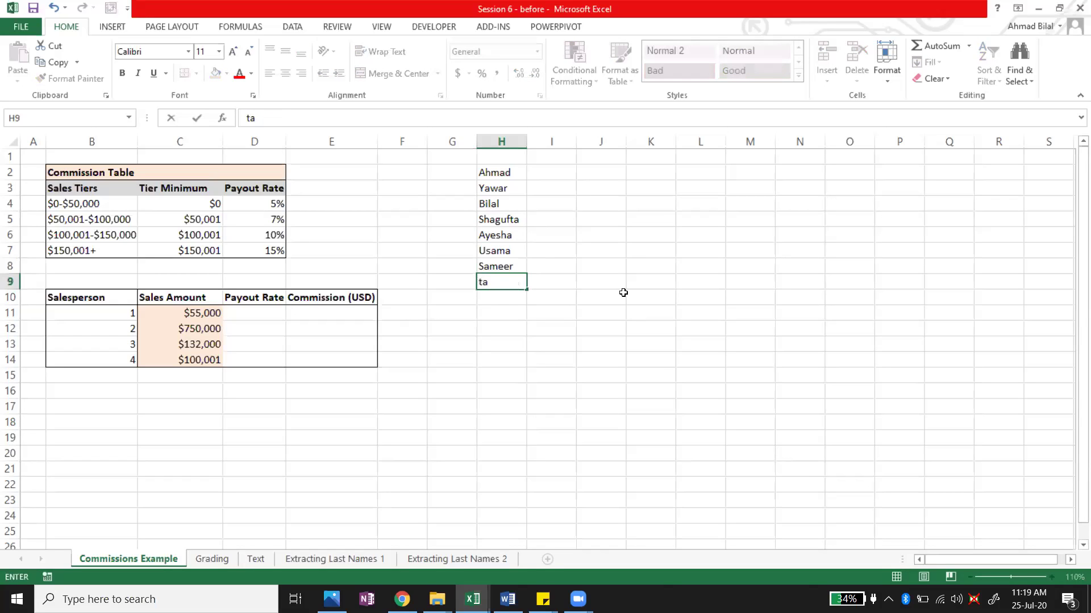
key(Escape)
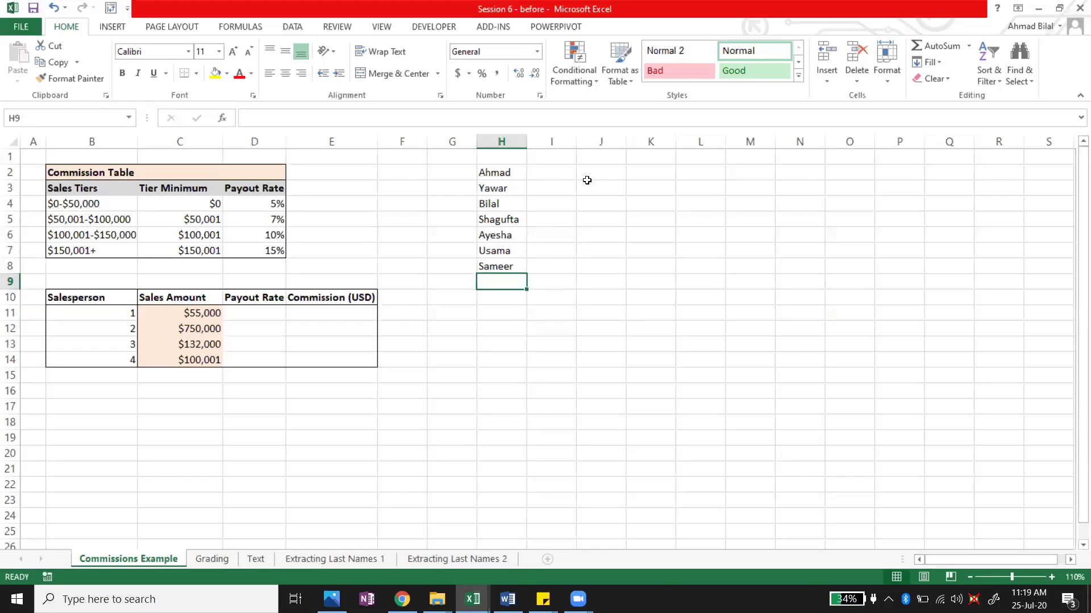
key(F1)
mouse_move(578, 599)
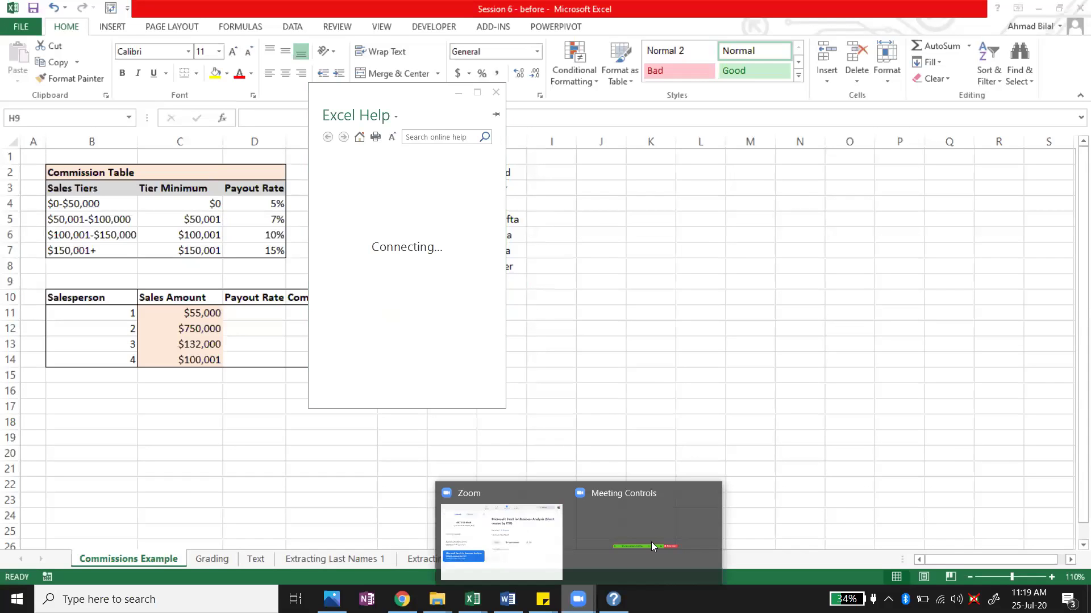
mouse_move(461, 547)
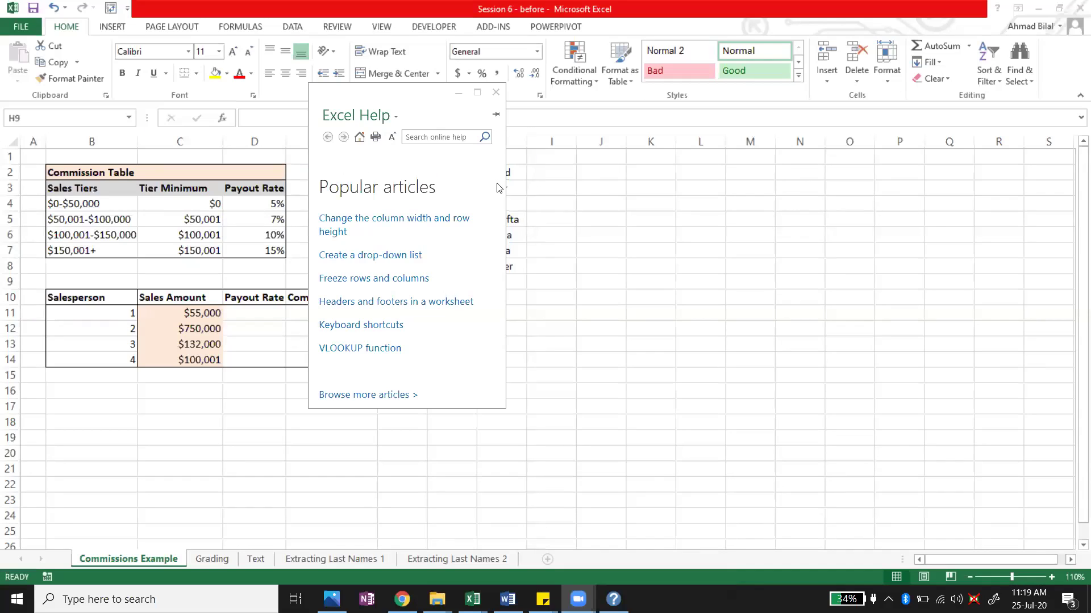
click(495, 92)
mouse_move(578, 599)
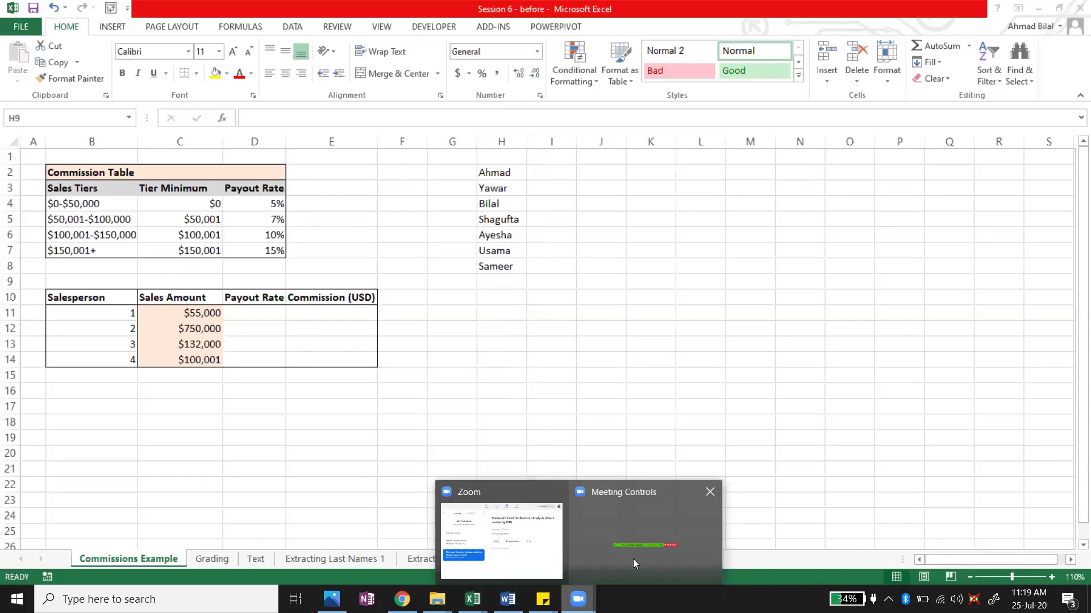
mouse_move(593, 532)
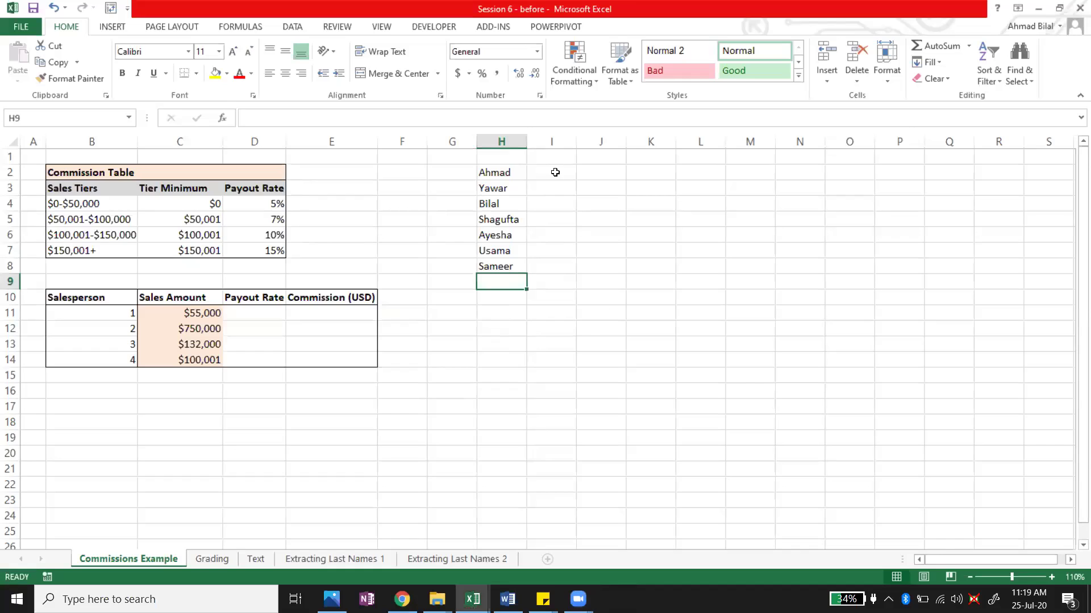
- Enter the sample numbers 24, 34, 34, 64, 14 and 45 in cells I2 to I7 beside the names
click(555, 172)
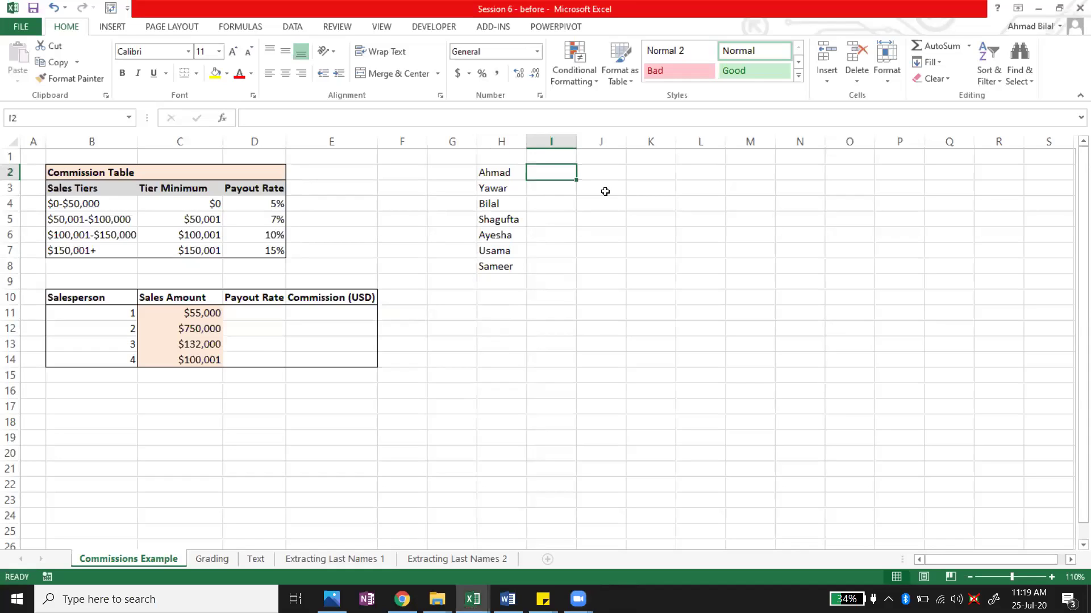
key(Right)
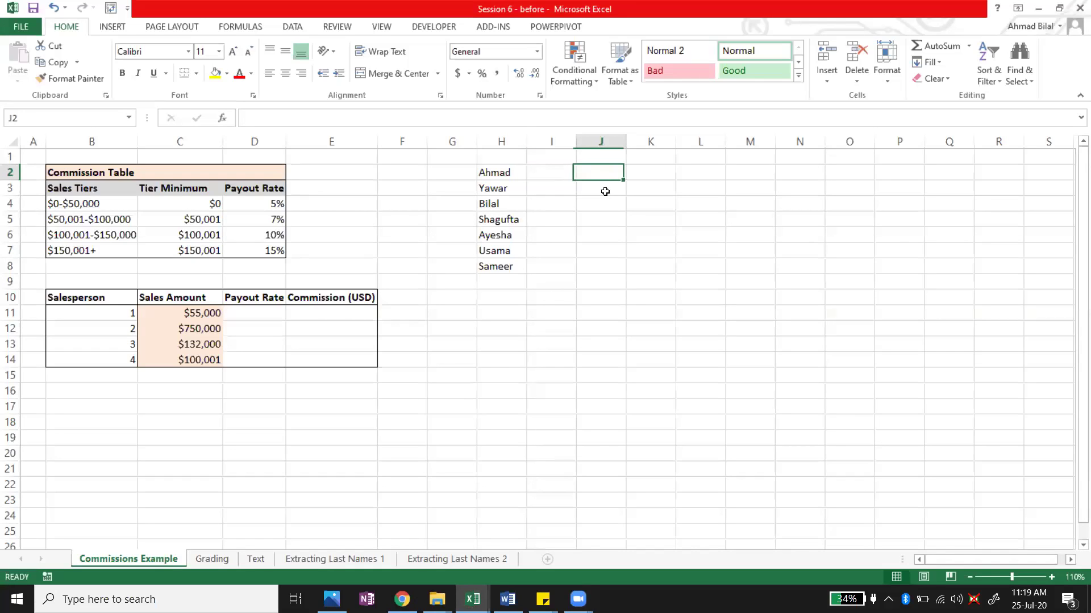
key(Left)
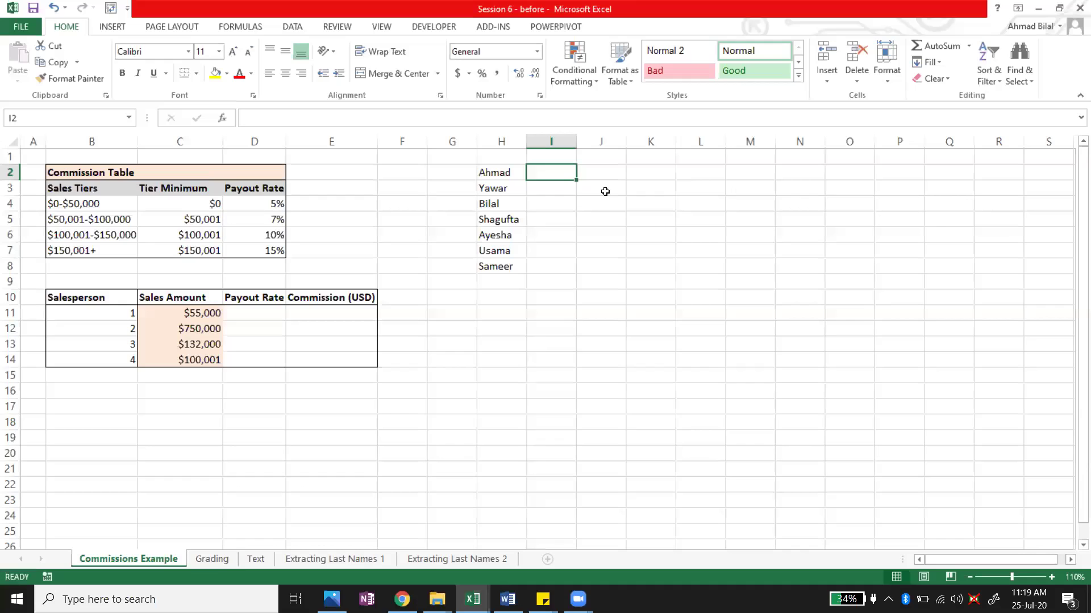
text(24)
key(Return)
text(34)
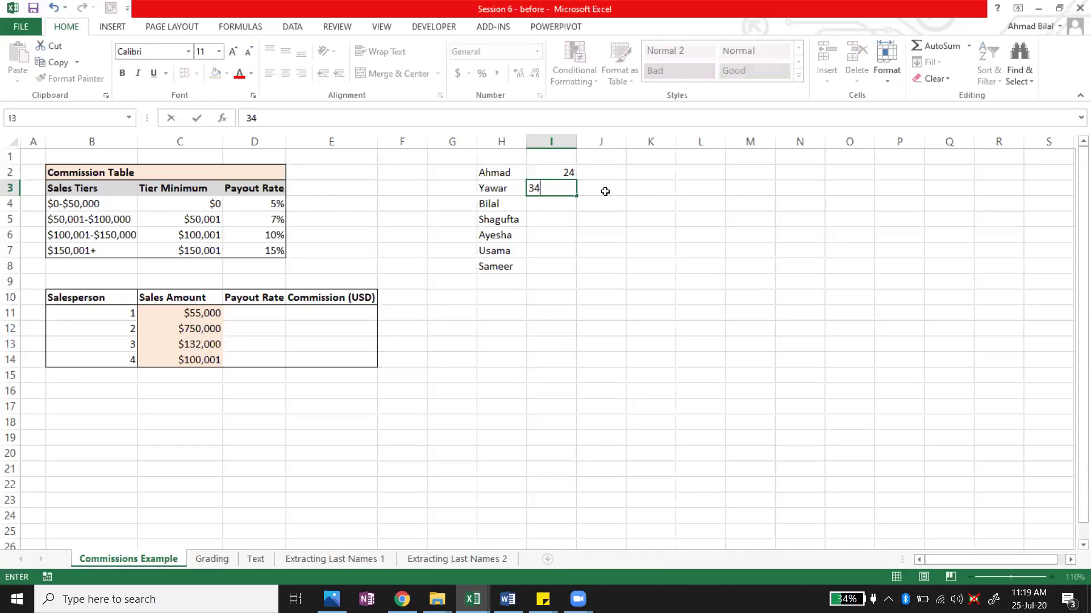
key(Return)
text(34)
key(Return)
text(64)
key(Return)
text(14)
key(Return)
text(45)
- Enter 47 in cell I8 as the number for the last name in the list
text(4)
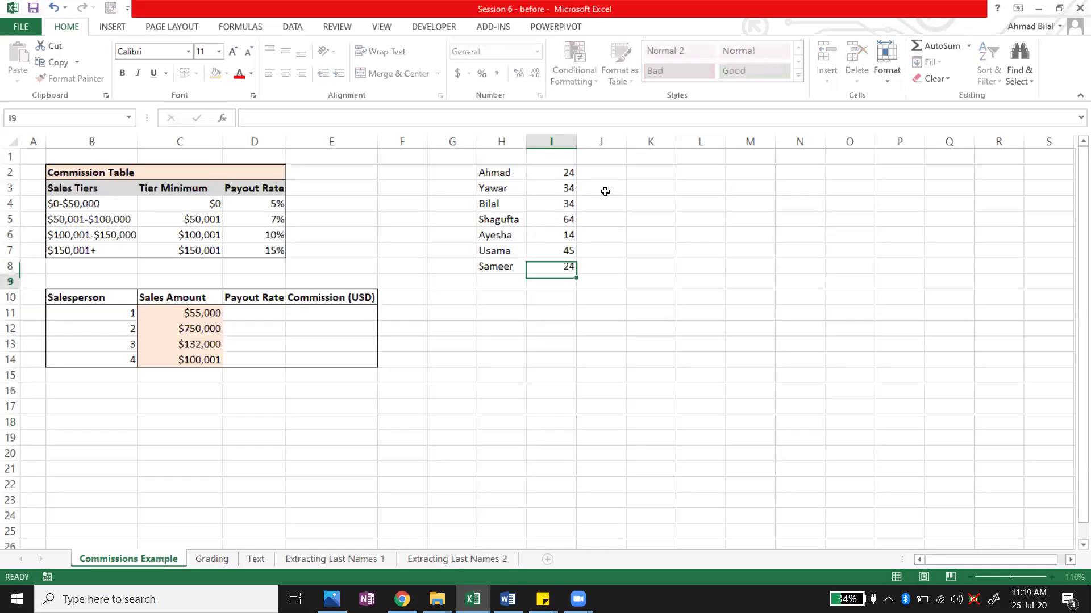
key(Return)
text(54)
key(Escape)
text(45)
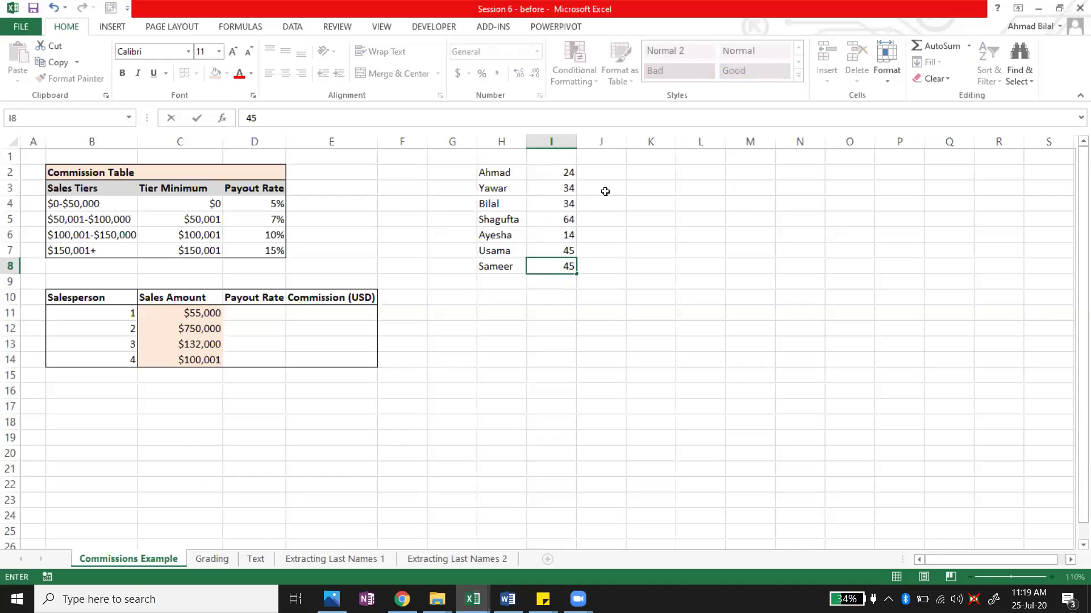
key(BackSpace)
text(763)
key(BackSpace)
key(BackSpace)
key(Return)
key(Right)
key(Right)
key(Up)
key(Up)
key(Up)
key(Up)
key(Up)
key(Up)
key(Up)
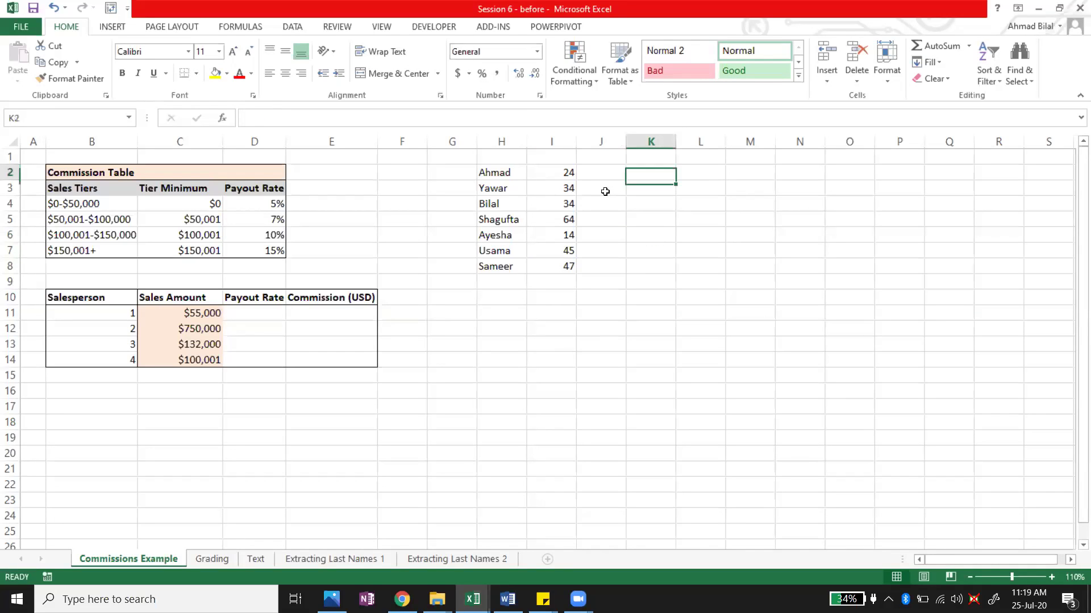
key(Right)
key(Right)
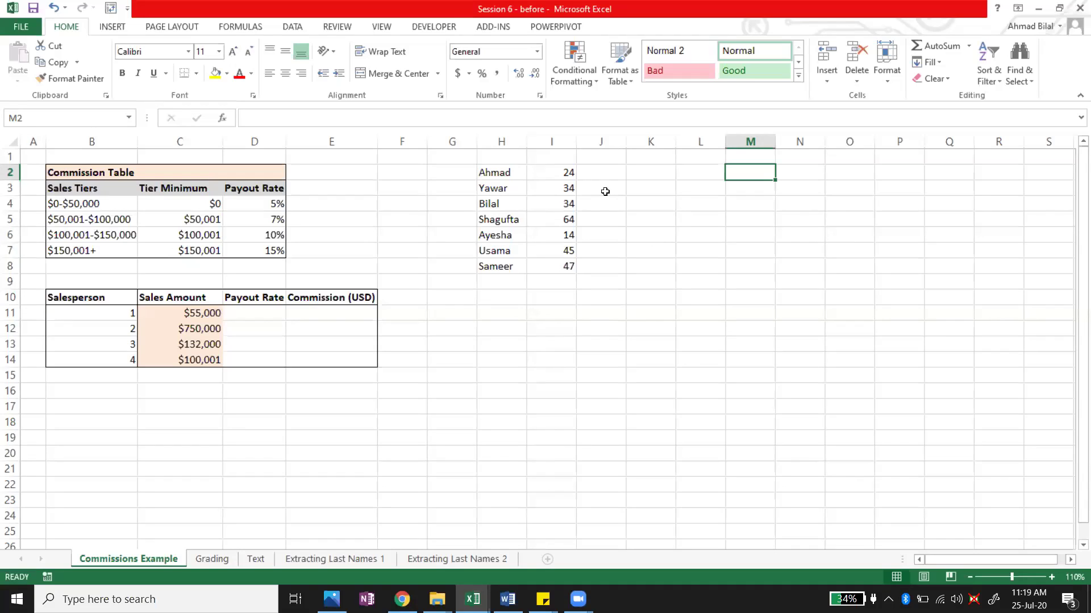
- Add the headers Names in cell H1 and scores in cell I1 above the sample list
key(ctrl+Left)
key(Left)
key(Down)
key(Up)
key(shift+Down)
key(shift+Down)
key(shift+Down)
key(shift+Right)
key(Up)
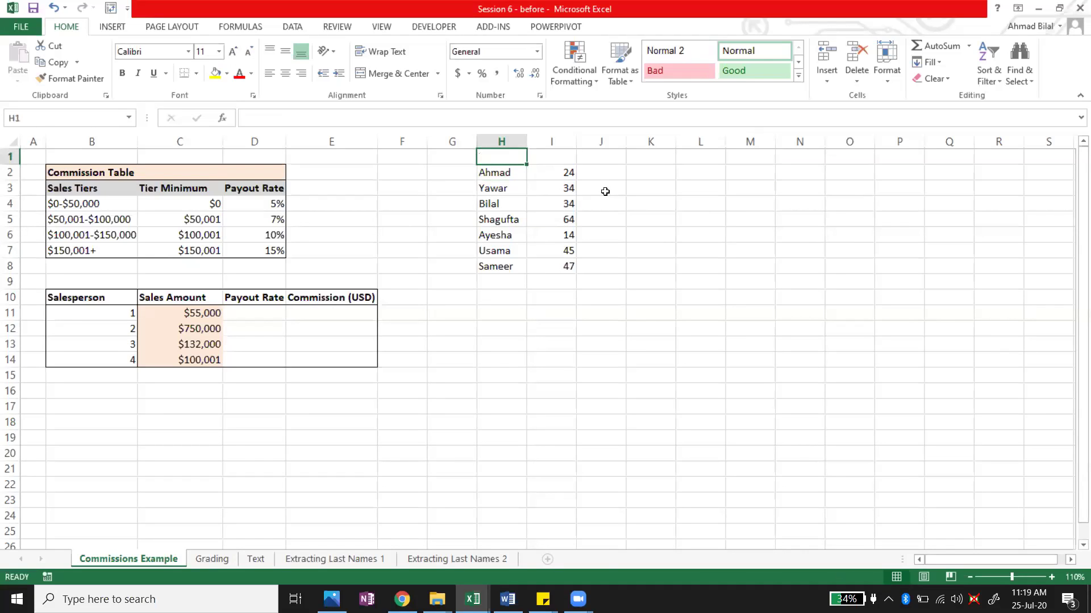
text(Names)
key(Tab)
text(scores)
key(Return)
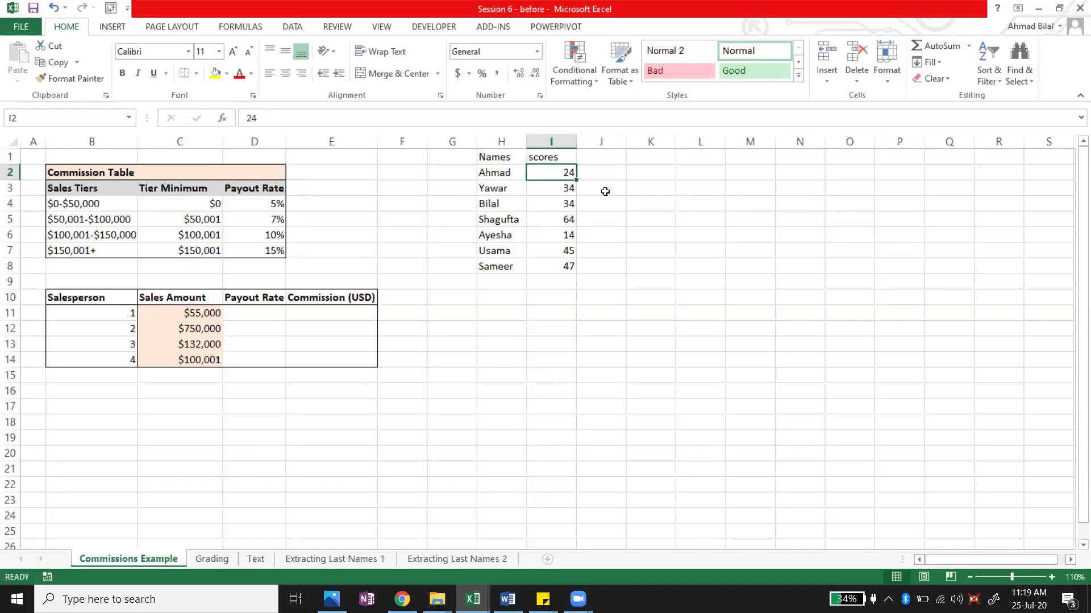
- Rename the header in cell I1 as Score
key(Up)
key(Left)
key(shift+Right)
key(ctrl+shift+Down)
key(Up)
key(Right)
text(Sco)
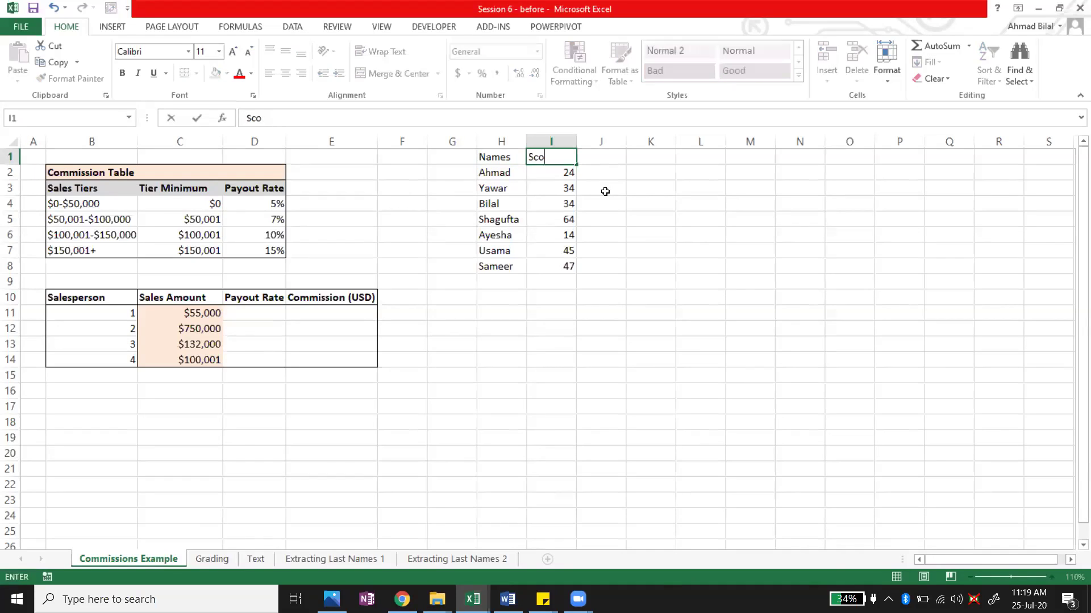
text(re)
key(Return)
- Replace the header in cell I1 with ID
key(Up)
text(ID)
key(Return)
key(Up)
key(Left)
key(shift+Right)
key(shift+Down)
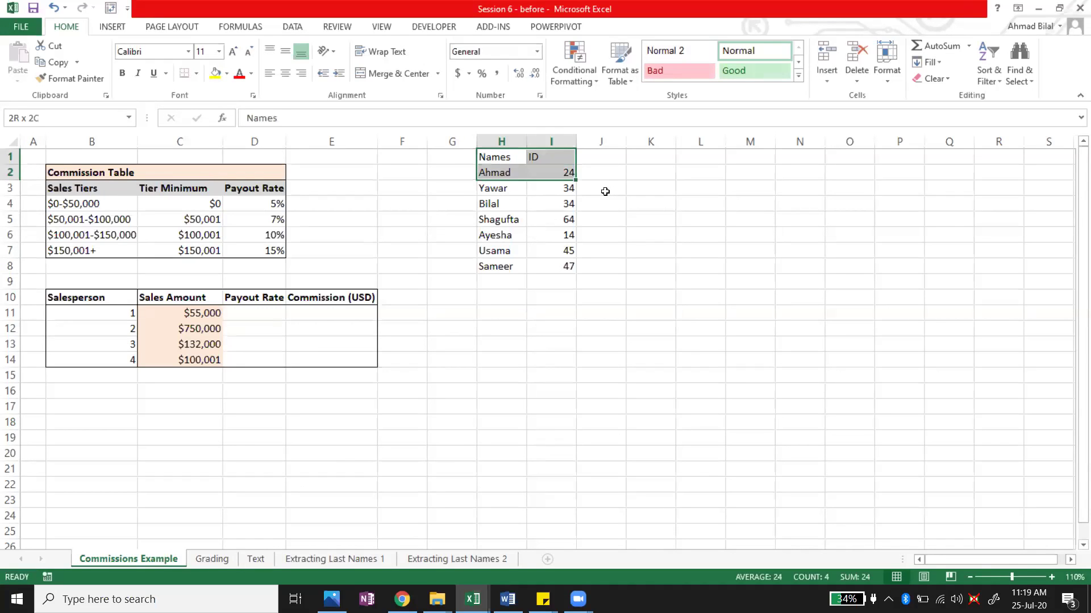
key(ctrl+shift+Down)
- Change the second name's ID in cell I3 to 63
click(565, 187)
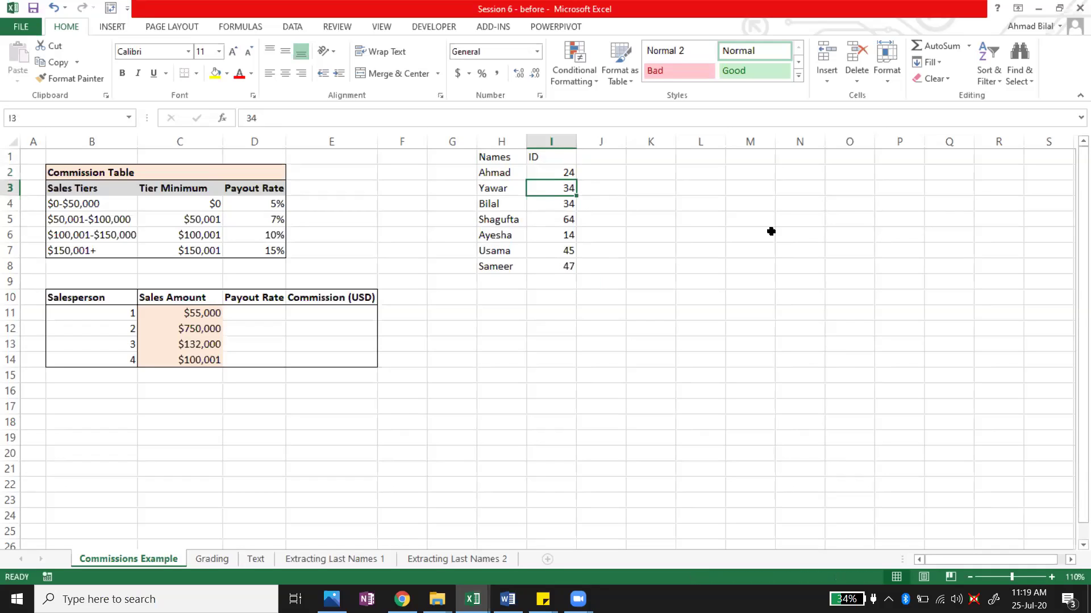
text(63)
key(Return)
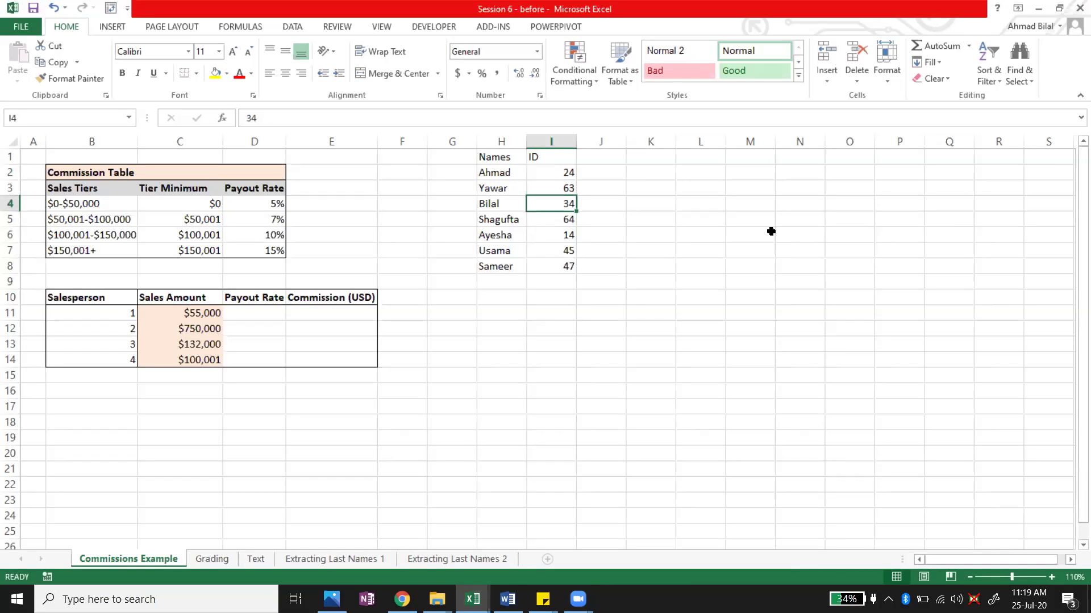
- Apply all borders to the Names and ID list in cells H1 to I8
key(Down)
key(Down)
key(Up)
key(Up)
key(Up)
key(Left)
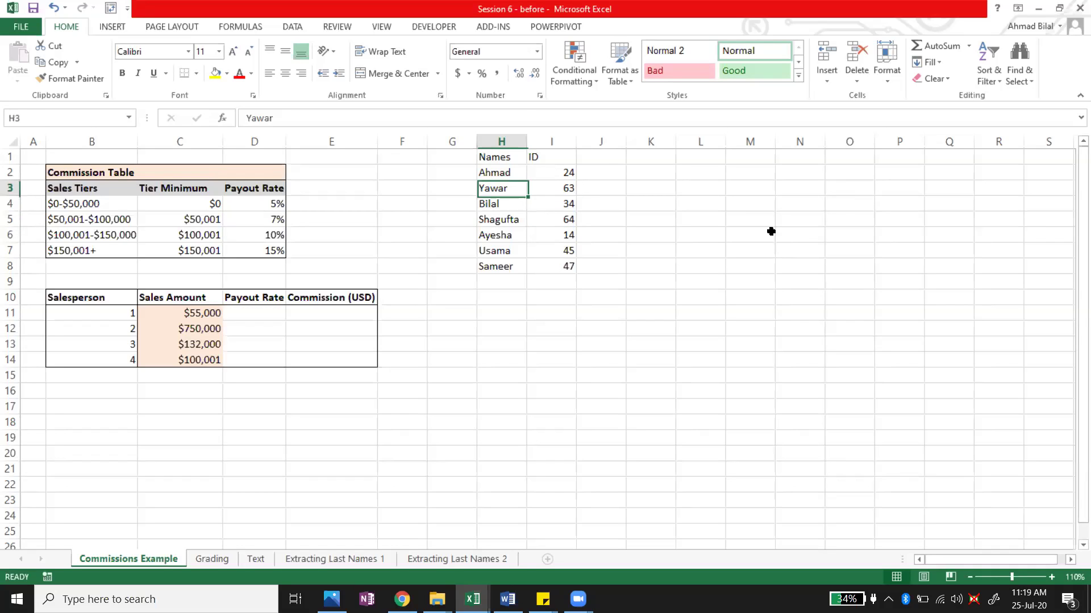
key(ctrl+Up)
key(shift+Right)
key(shift+Down)
key(shift+Down)
key(shift+Down)
key(shift+Down)
key(shift+Down)
key(shift+Down)
key(shift+Down)
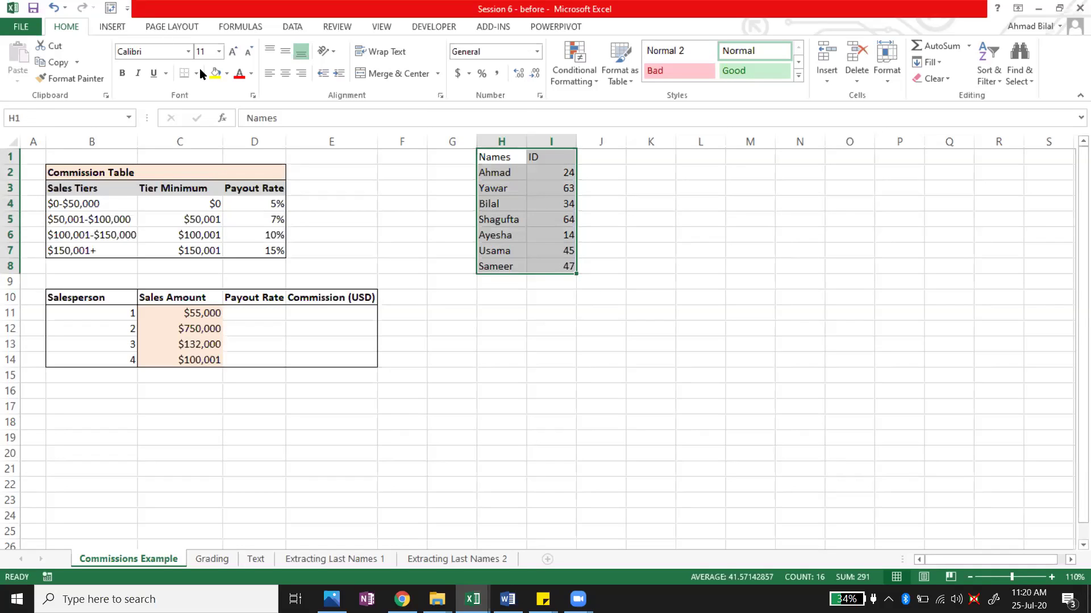
click(196, 73)
click(261, 193)
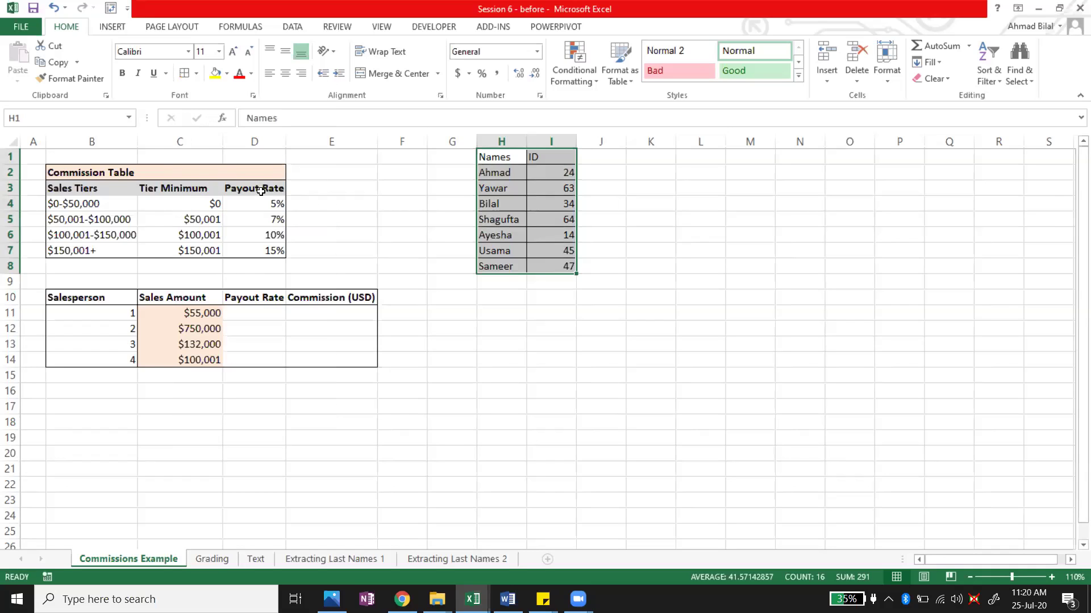
click(744, 176)
key(Up)
text(Name)
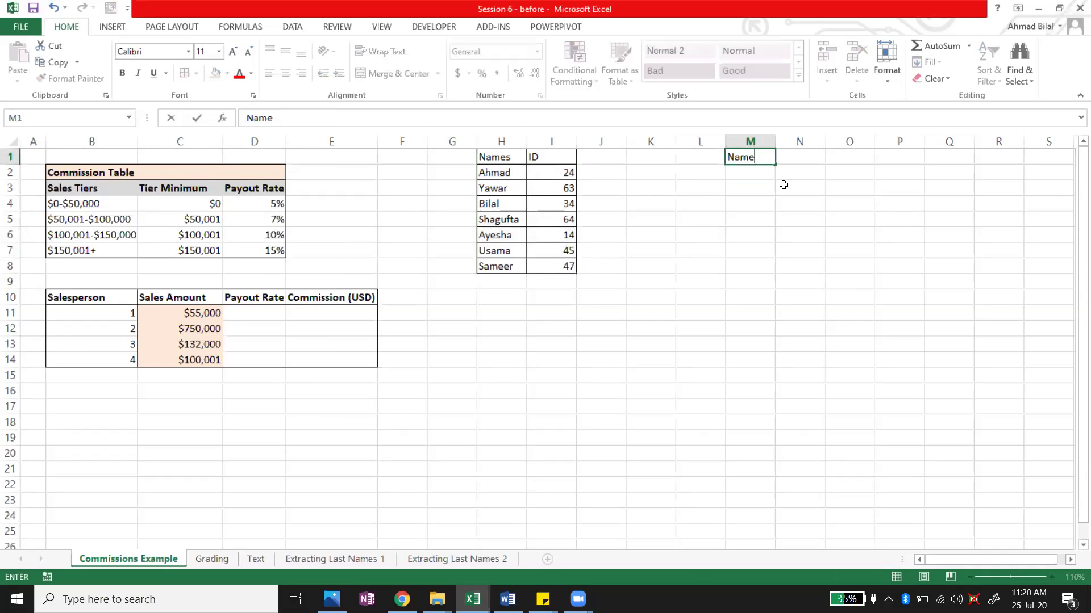
key(Escape)
- Start a second table with the headers Name in cell L1 and ID in cell M1
key(Left)
text(Name)
key(Return)
key(Up)
key(Right)
text(ID)
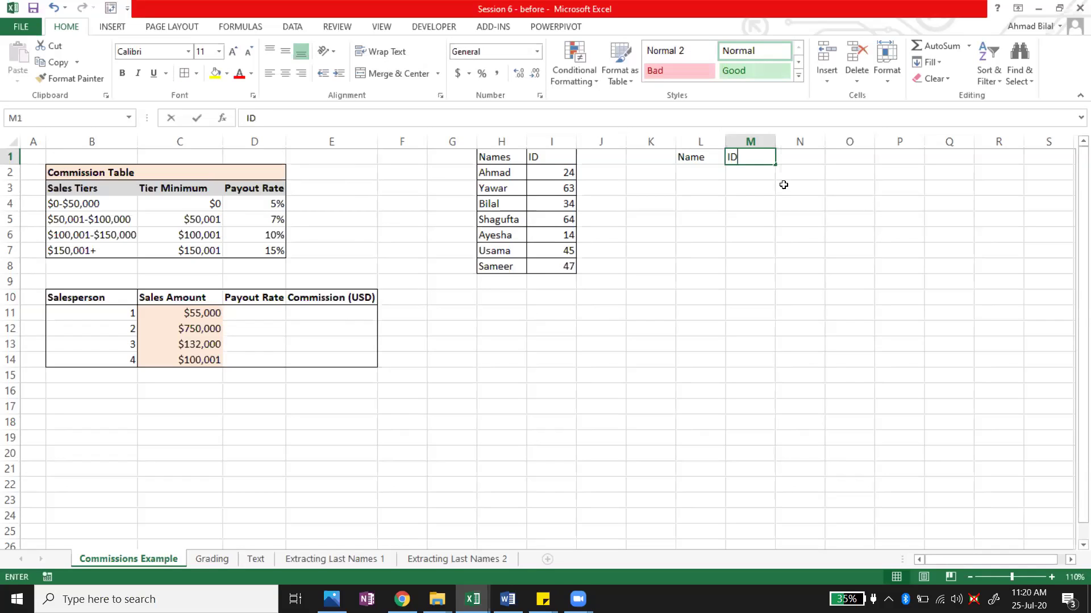
key(Return)
- Enter the fifth, seventh and second names of the sample list in cells L2 to L4
key(Left)
text(Ayesha)
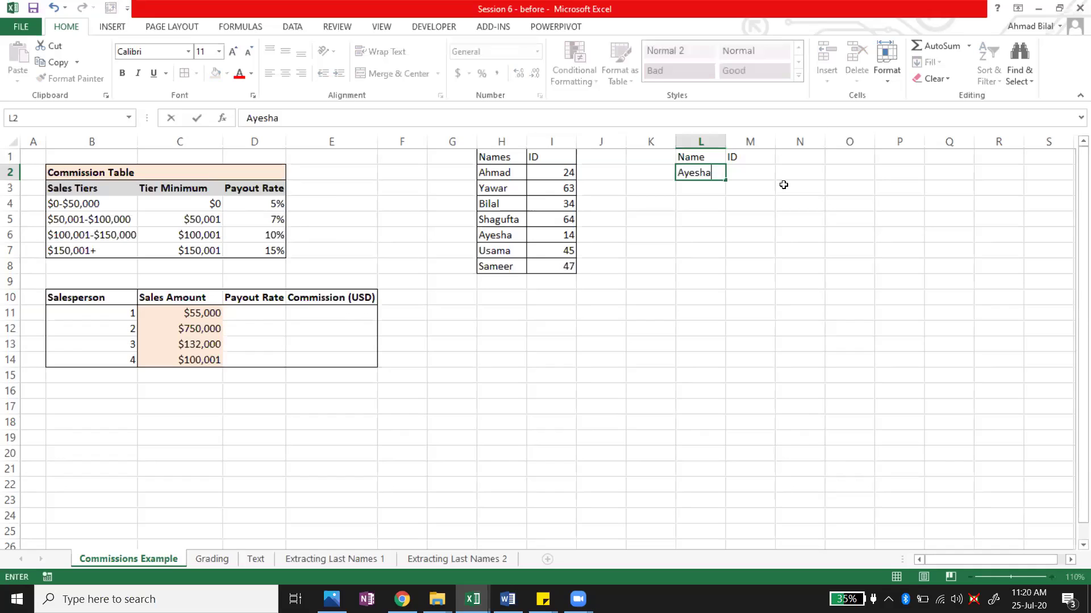
key(Return)
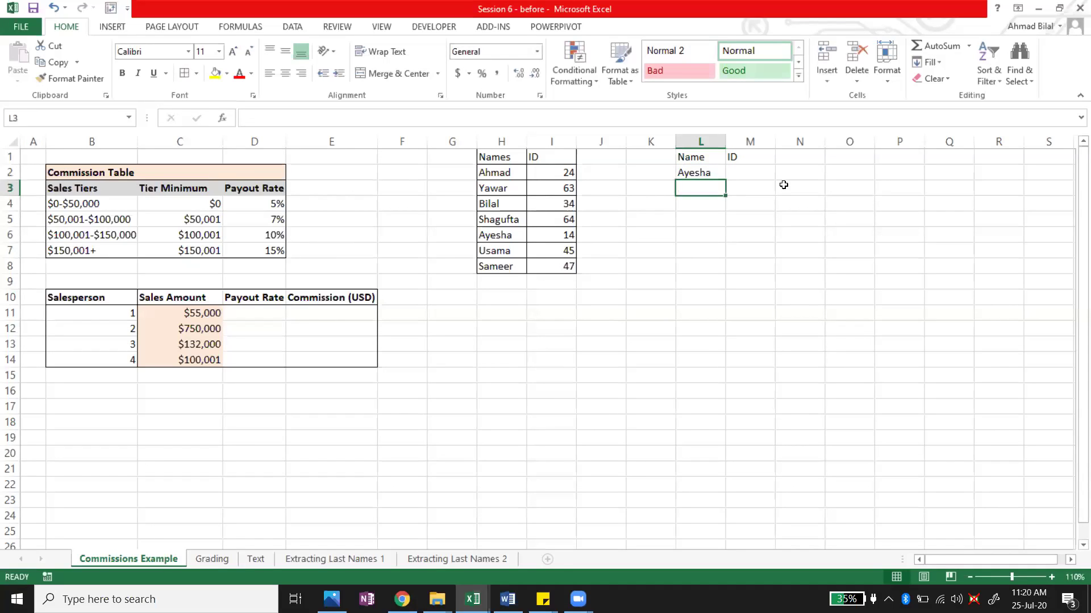
text(Sameer)
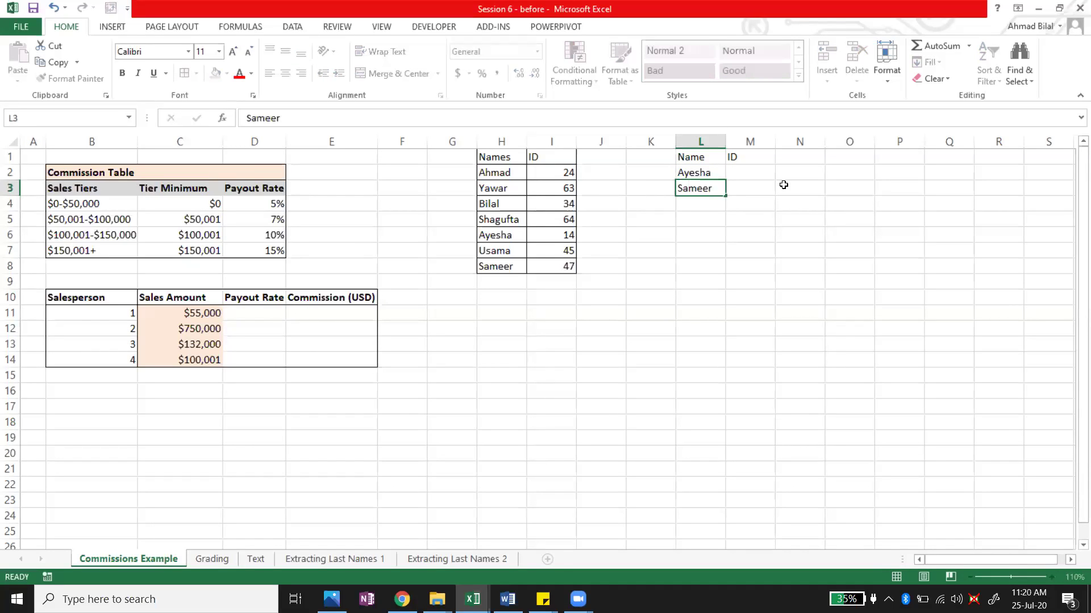
key(Return)
text(Yawar)
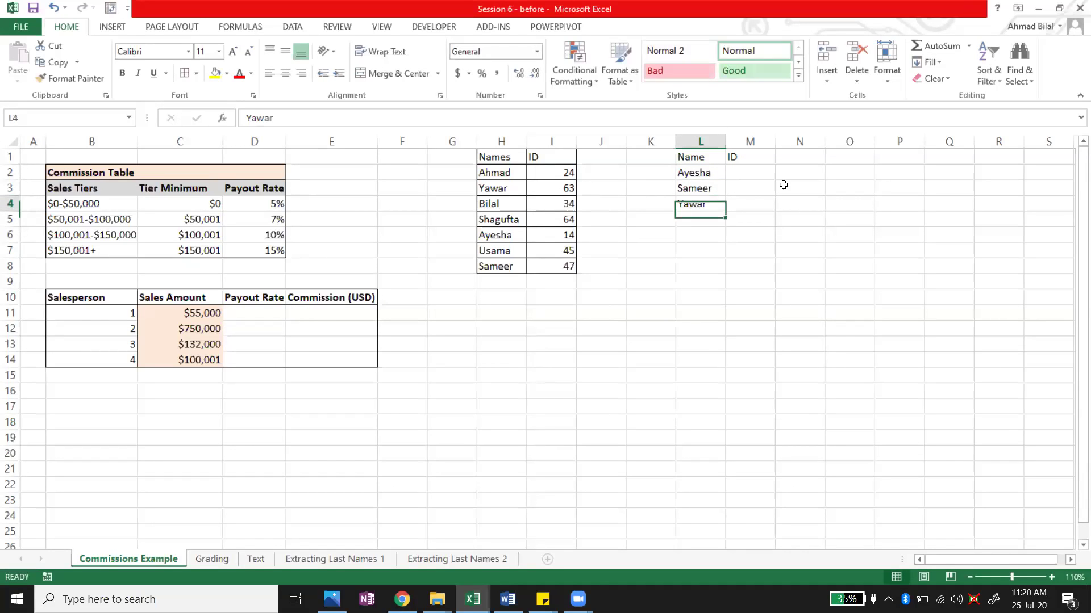
- Apply all borders to the second table in cells L1 to M4
key(ctrl+Up)
key(ctrl+a)
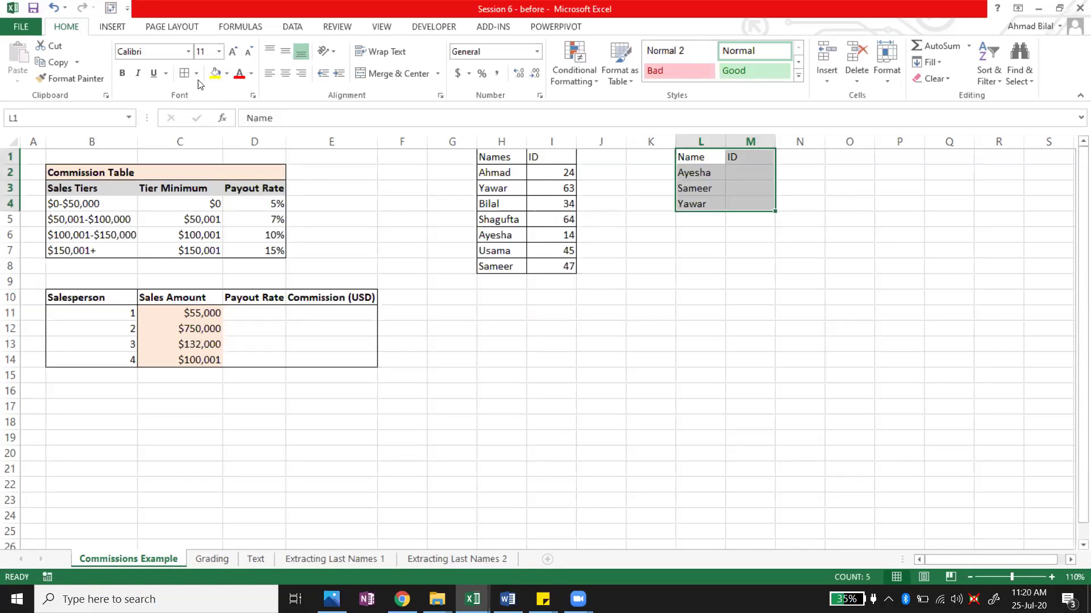
click(763, 174)
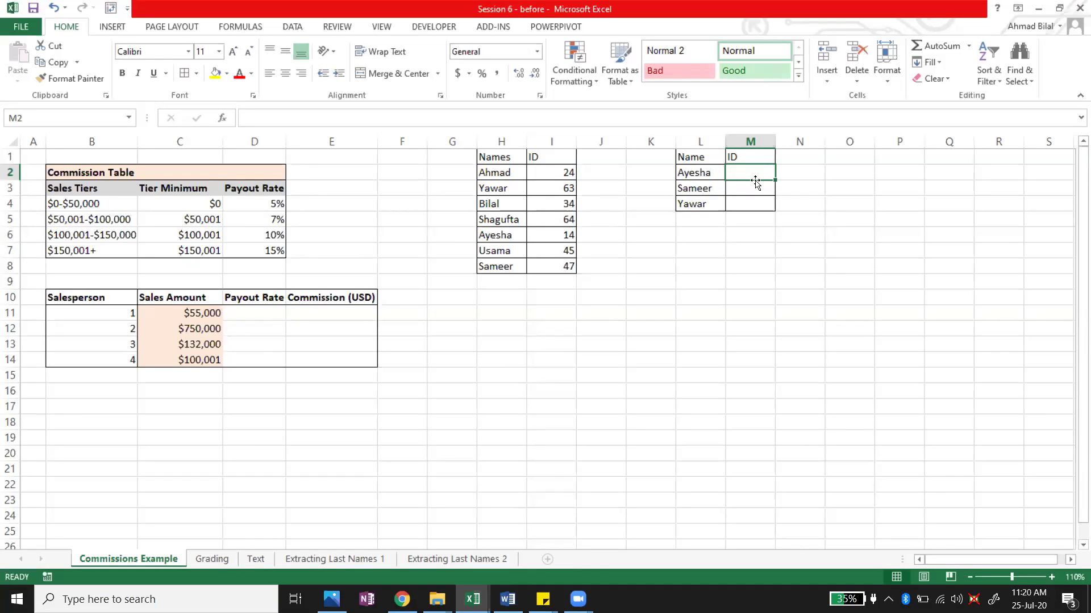
- Widen columns H, I and M slightly
drag(776, 141, 782, 140)
drag(576, 142, 541, 141)
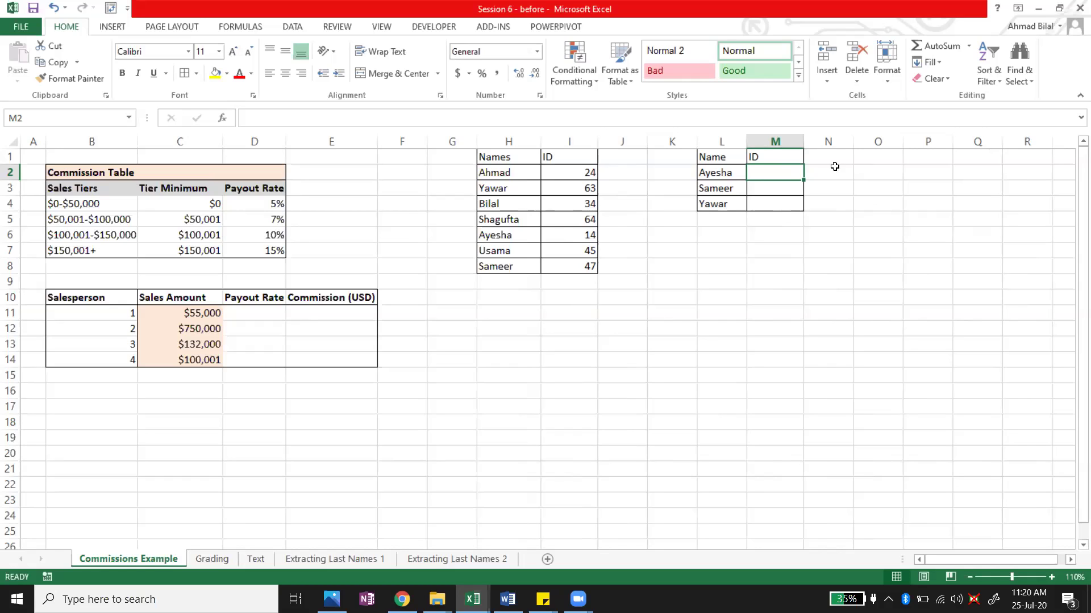
drag(803, 145, 807, 145)
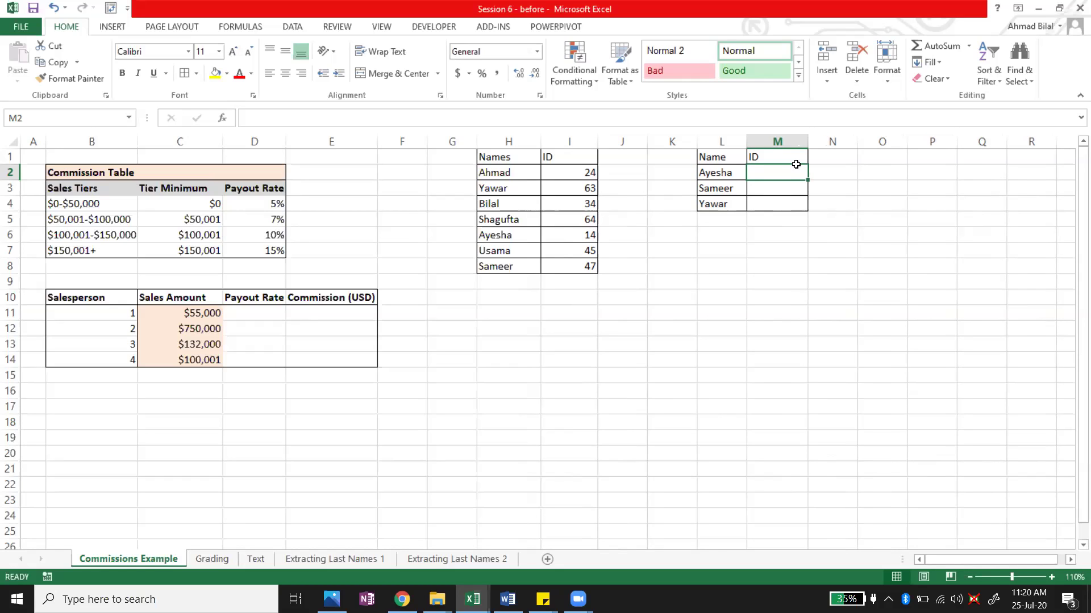
- Start a VLOOKUP formula in cell M2 with L2 as the lookup value
text(=)
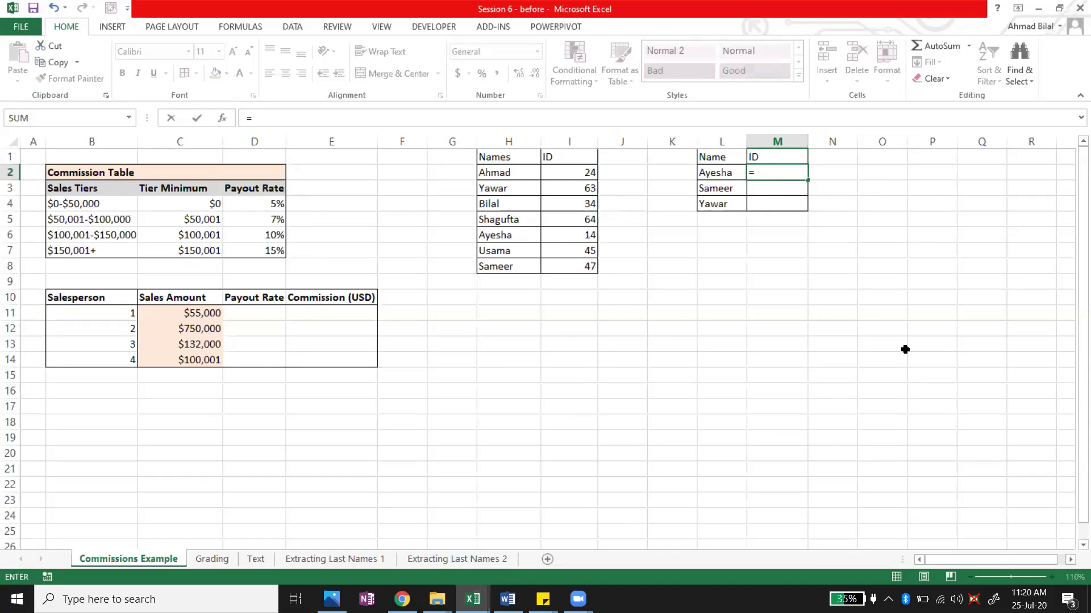
text(vlo)
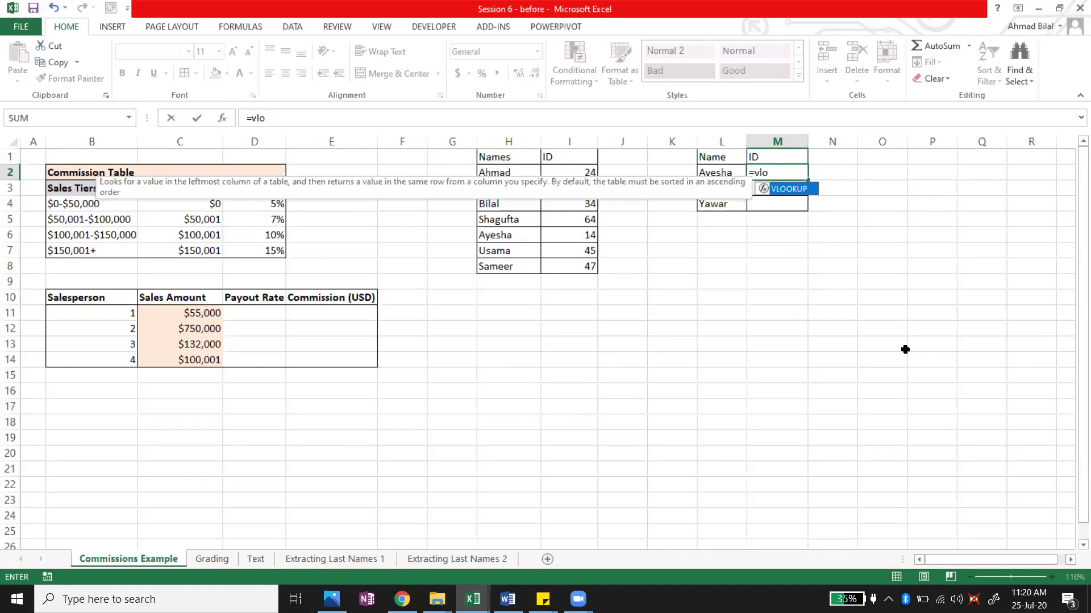
key(Tab)
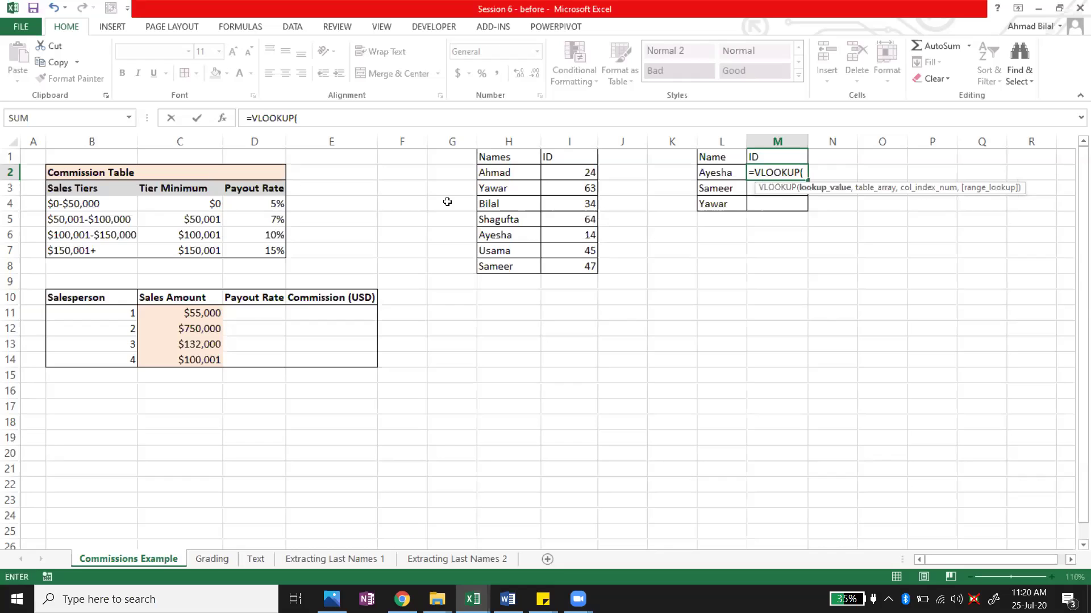
click(726, 172)
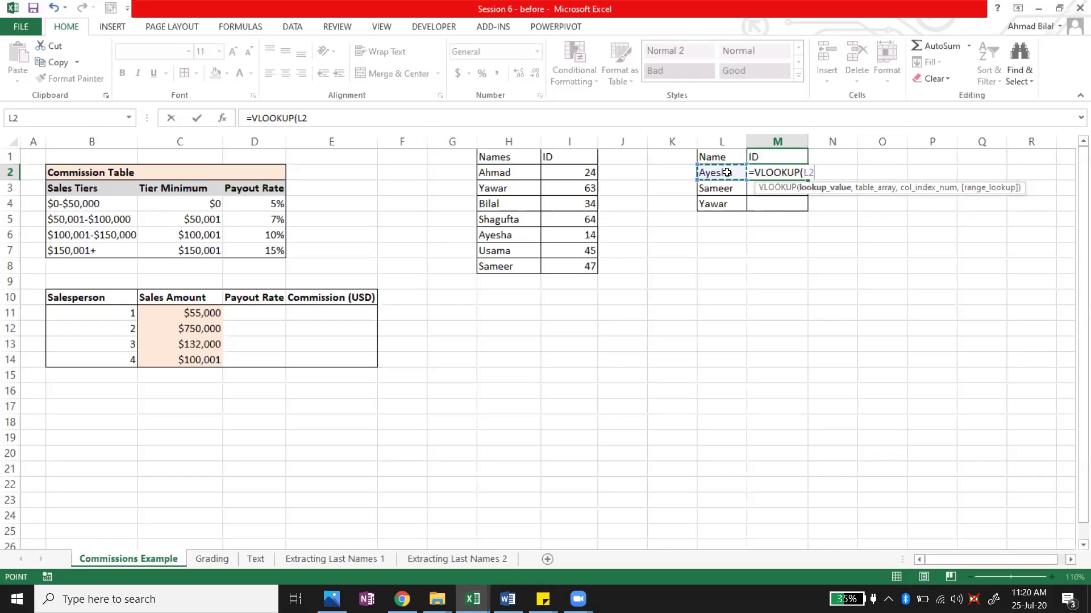
text(,)
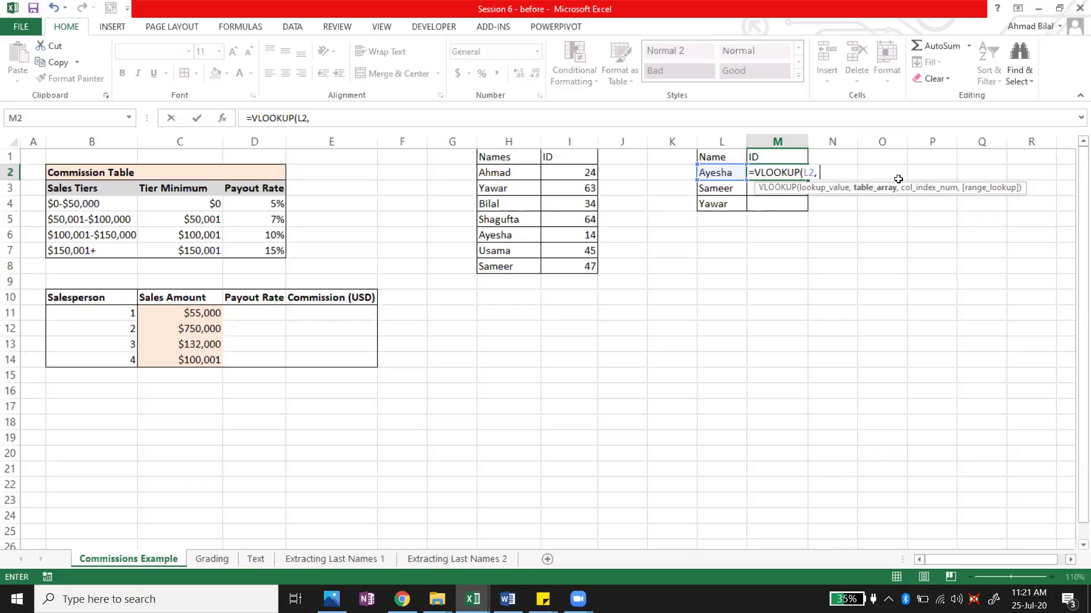
- Complete the M2 VLOOKUP formula with absolute table array $H$1:$I$8, column index 2 and FALSE for an exact match
click(509, 160)
key(ctrl+a)
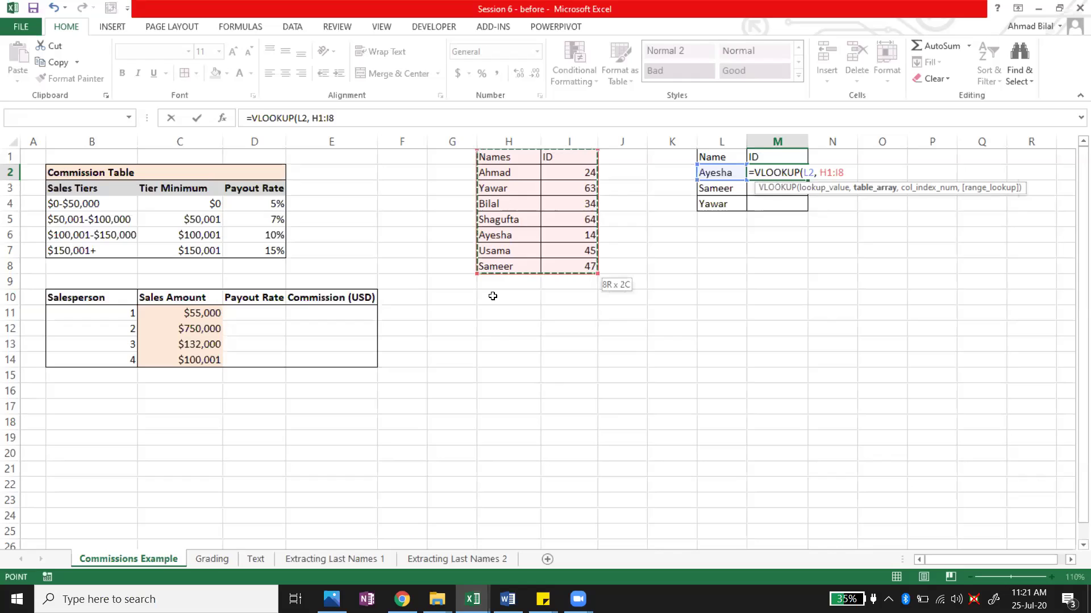
key(F4)
text(,)
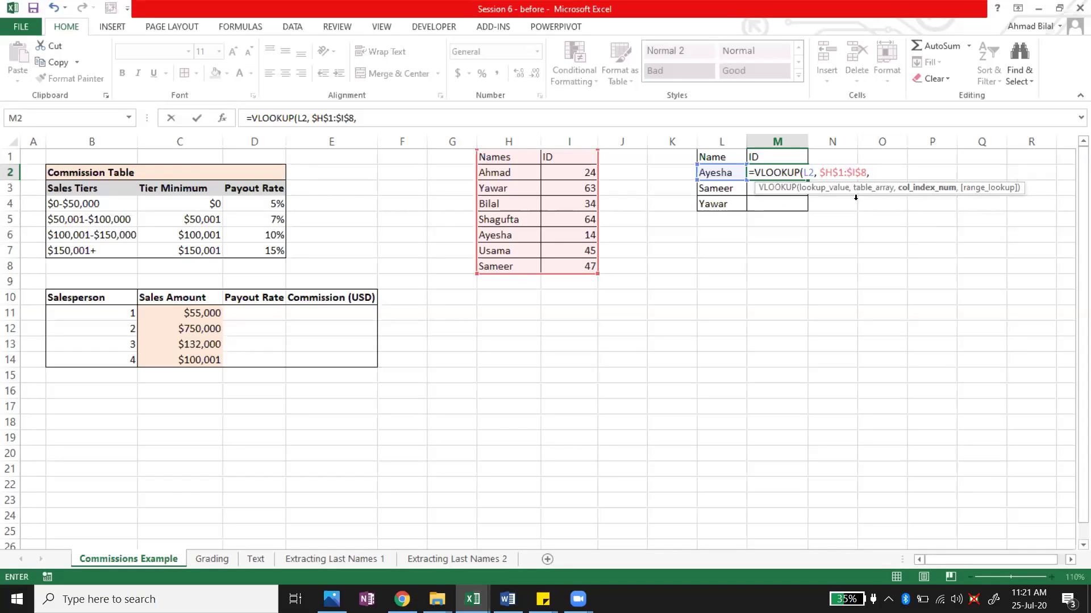
text(2,)
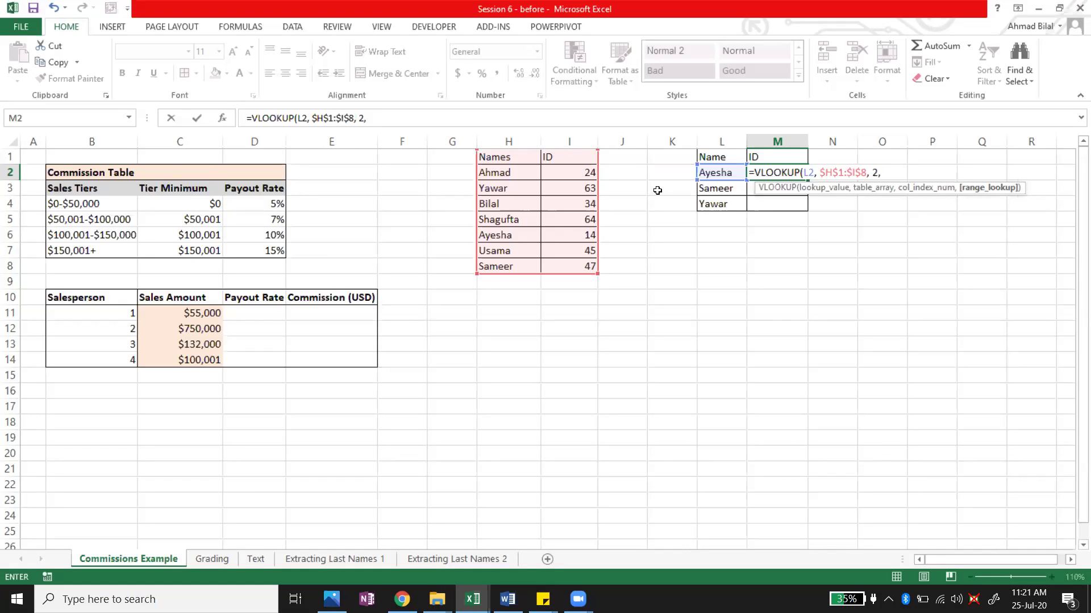
text( false)
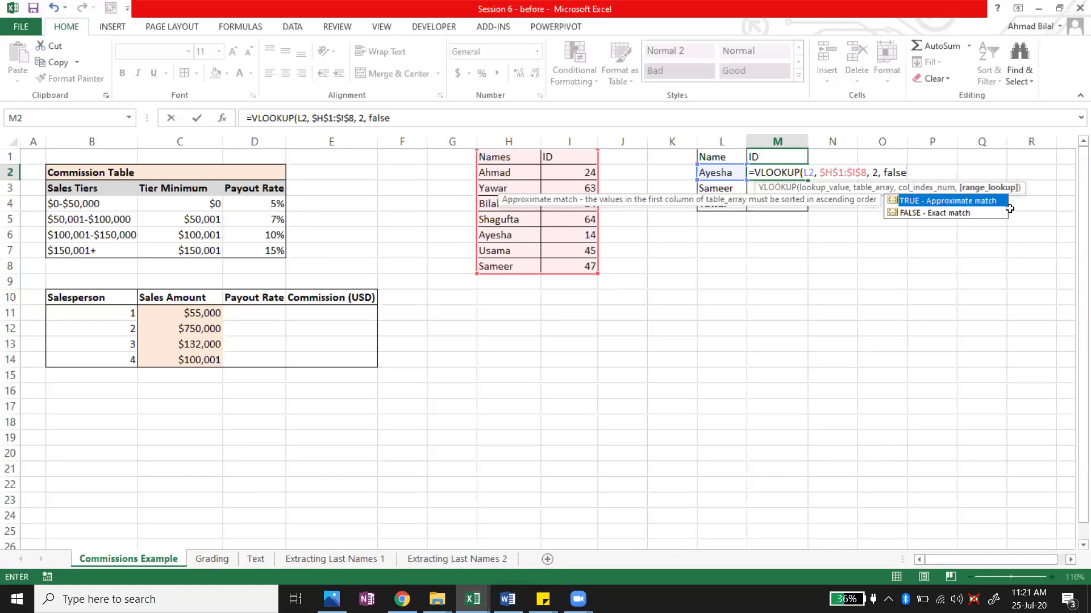
text())
key(Return)
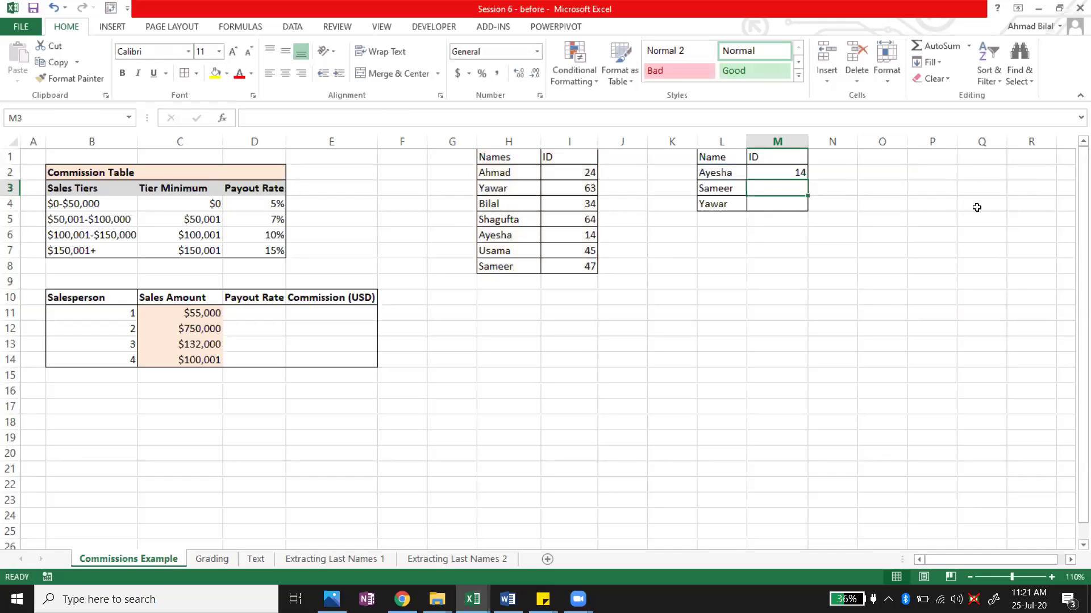
- Fill the VLOOKUP formula from M2 down to M4 and check the copied formulas in M3 and M4
click(791, 169)
double_click(808, 180)
click(792, 173)
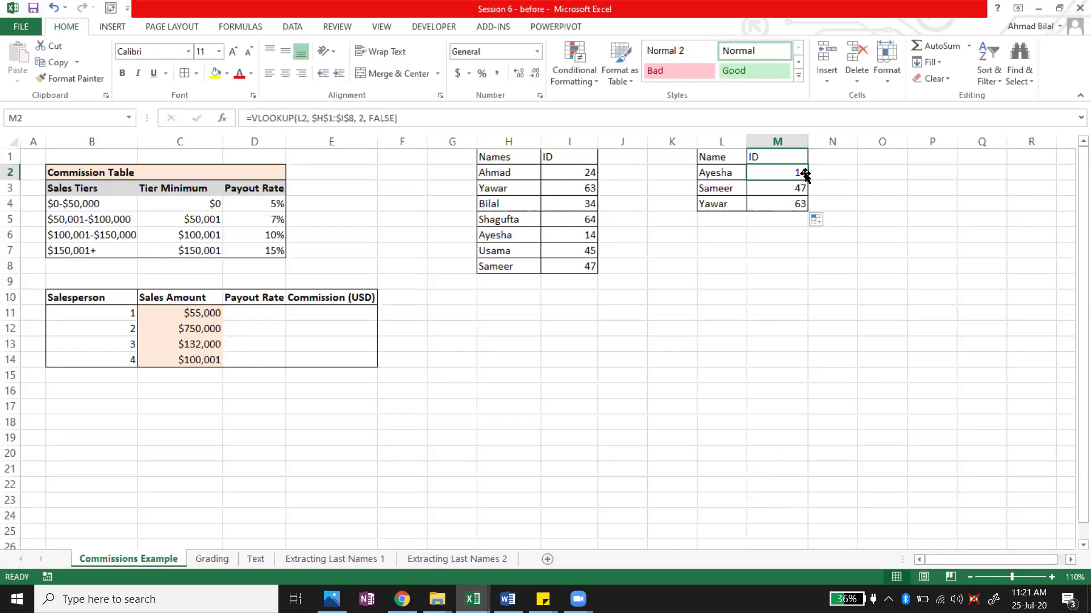
click(733, 191)
click(757, 192)
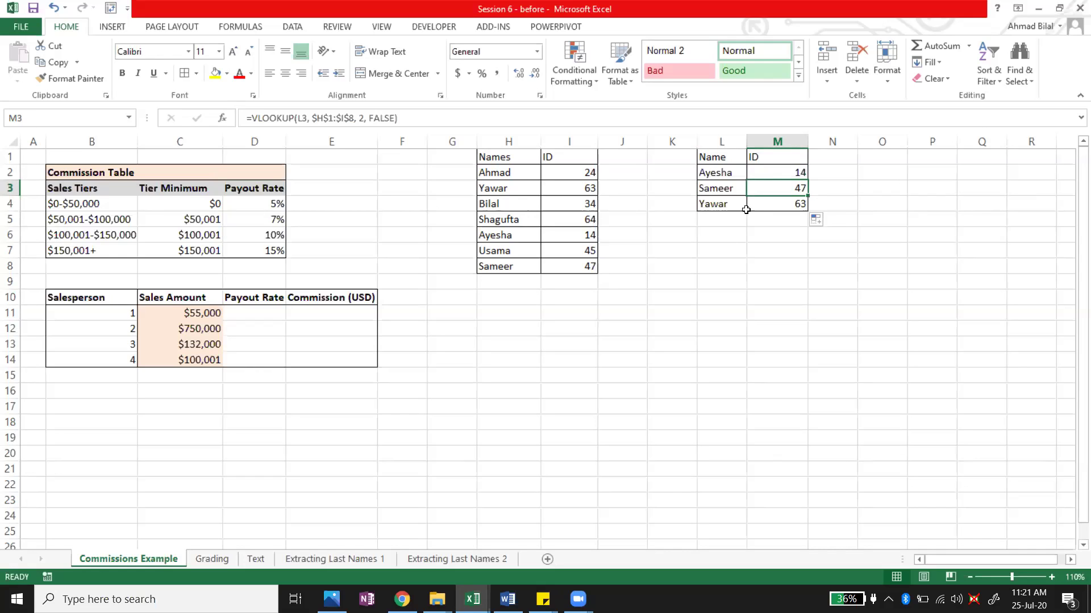
click(742, 206)
click(777, 203)
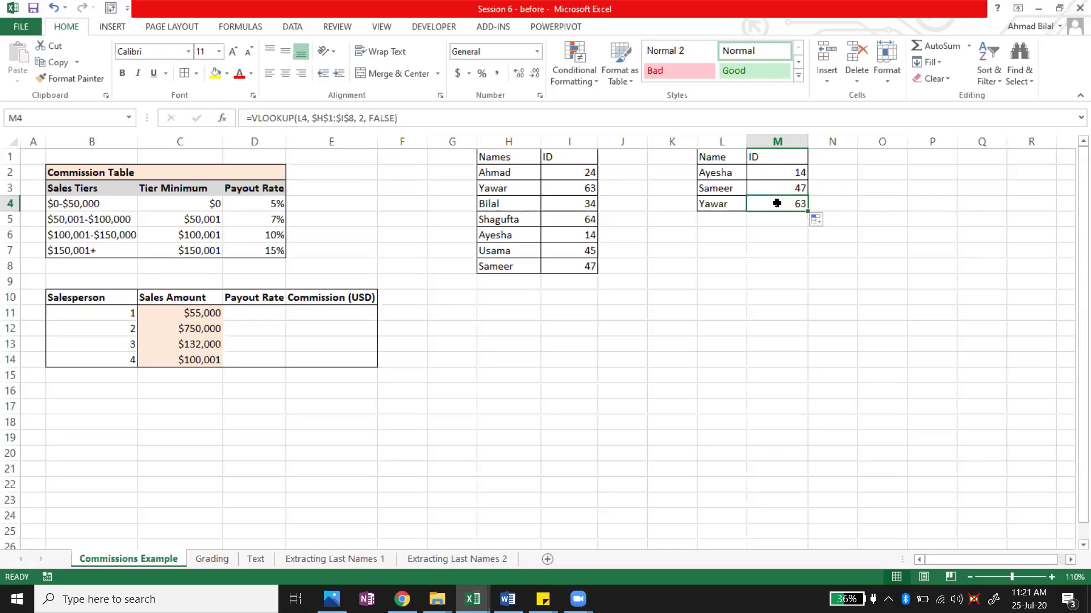
key(Up)
key(Up)
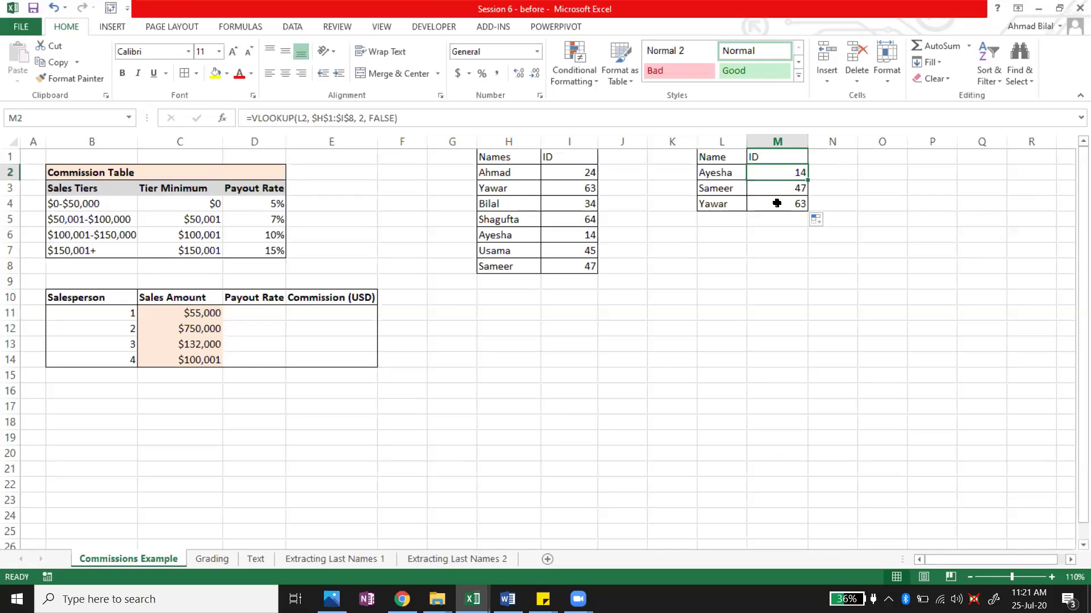
- Clear the range lookup argument in the M2 formula and re-enter it as FALSE
key(F2)
text(2)
key(Escape)
key(F2)
key(Left)
key(ctrl+shift+Left)
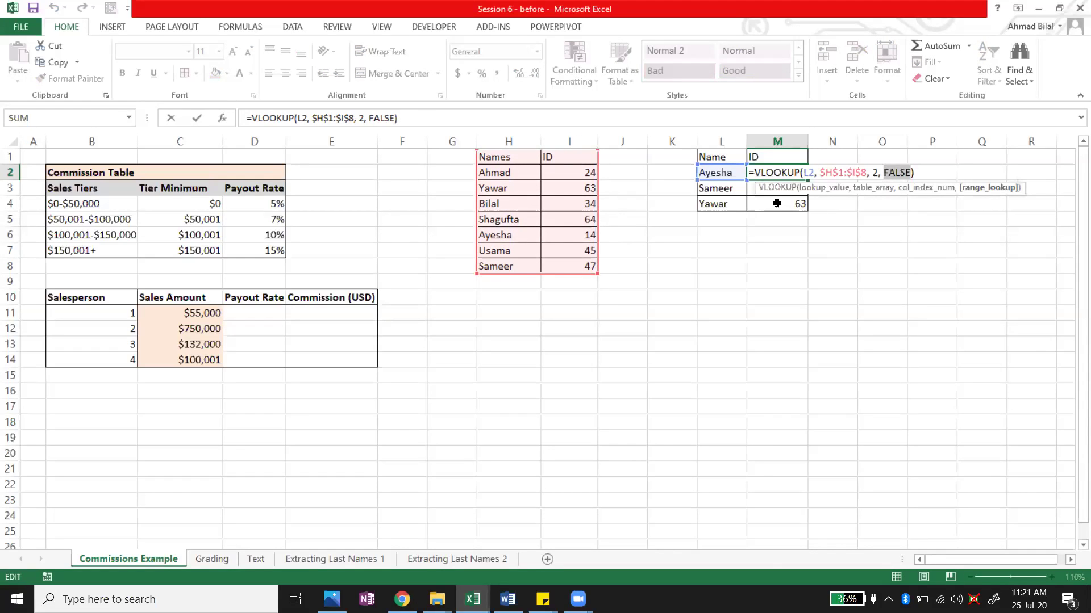
key(BackSpace)
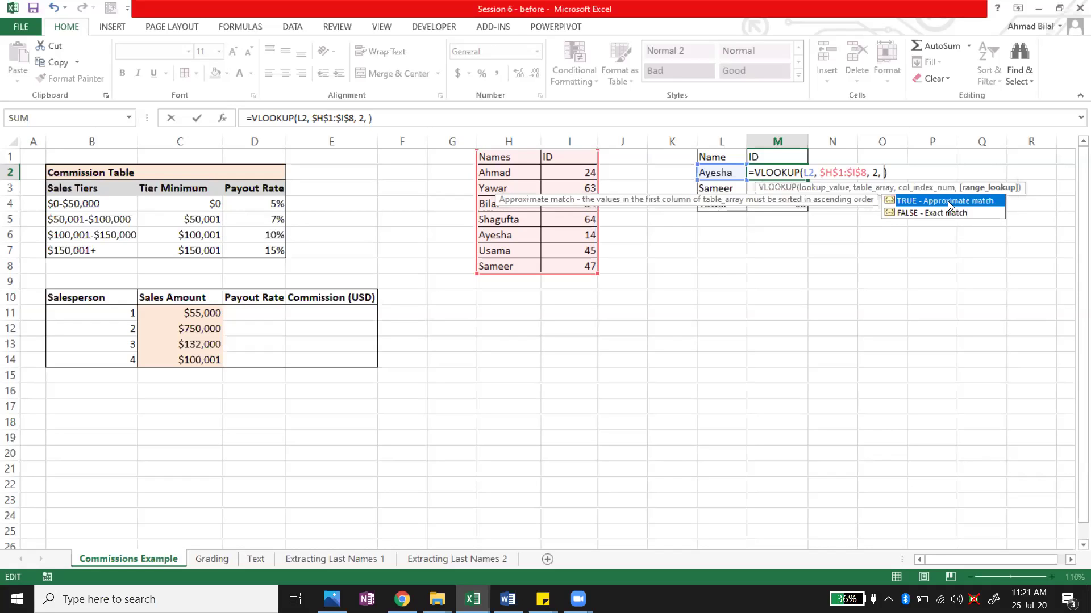
text(FALSE)
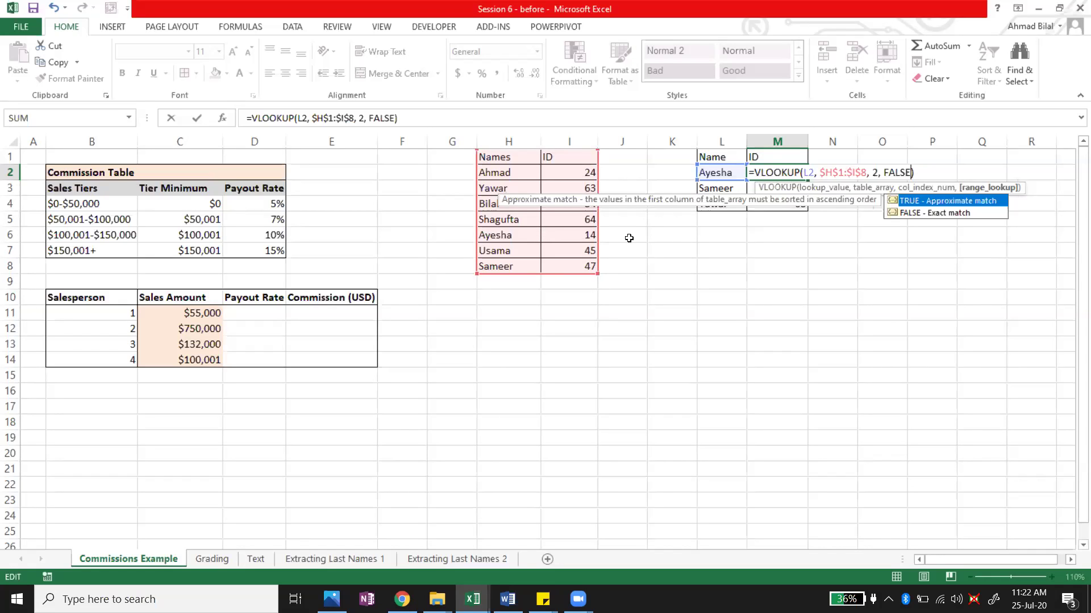
key(Return)
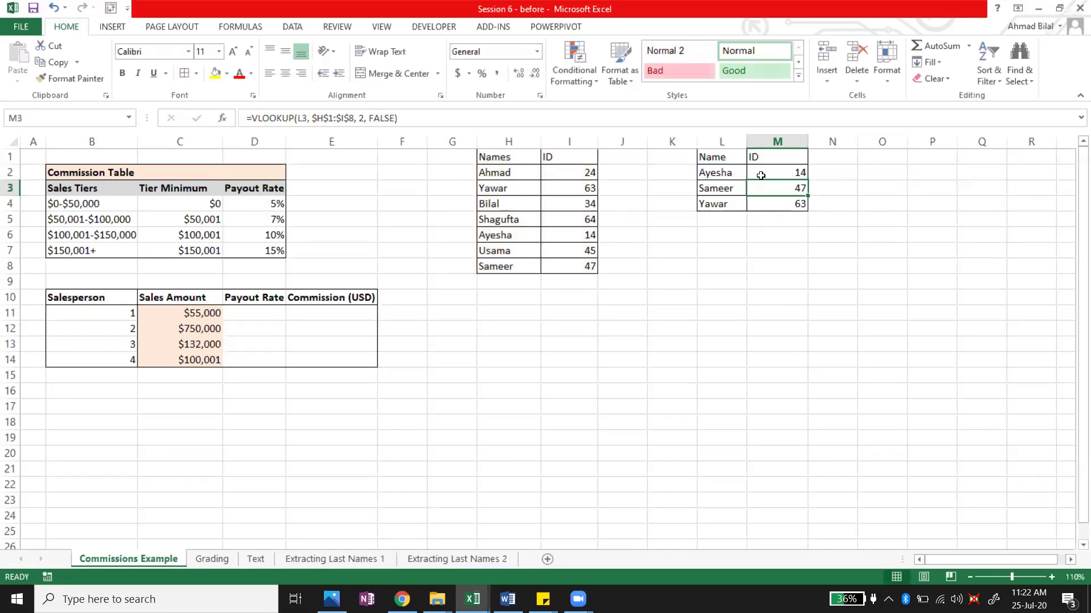
- Change the range lookup argument of the VLOOKUP formula in M2 to TRUE for an approximate match
click(780, 173)
key(F2)
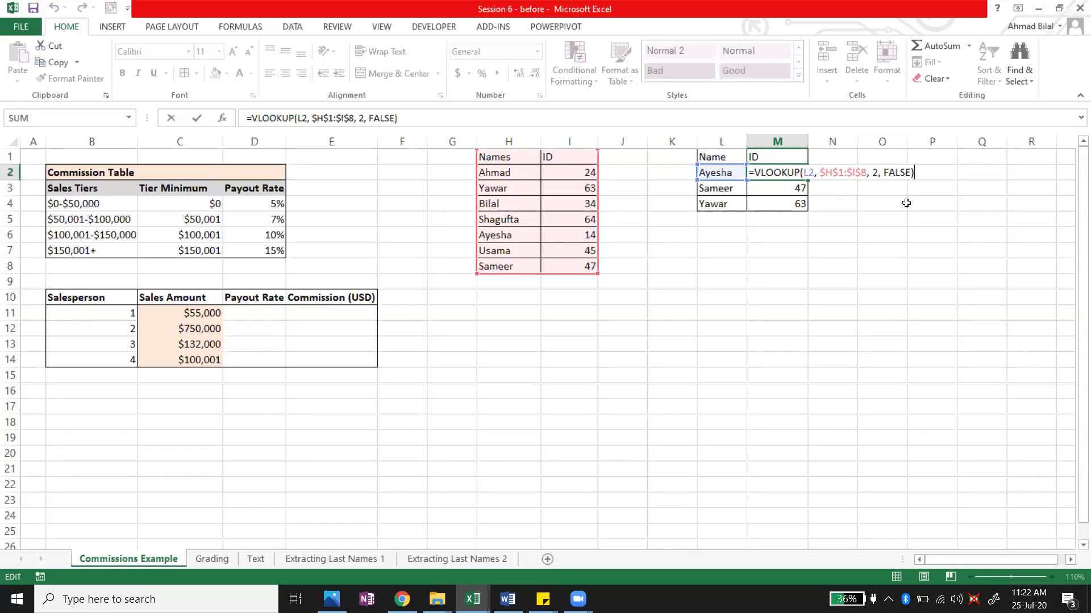
key(Right)
key(Right)
key(Right)
key(Right)
key(Right)
key(Right)
key(Right)
key(Right)
key(Right)
key(Right)
key(Right)
key(Right)
key(Right)
key(Right)
key(Right)
key(Right)
key(Right)
key(Right)
key(Right)
key(Right)
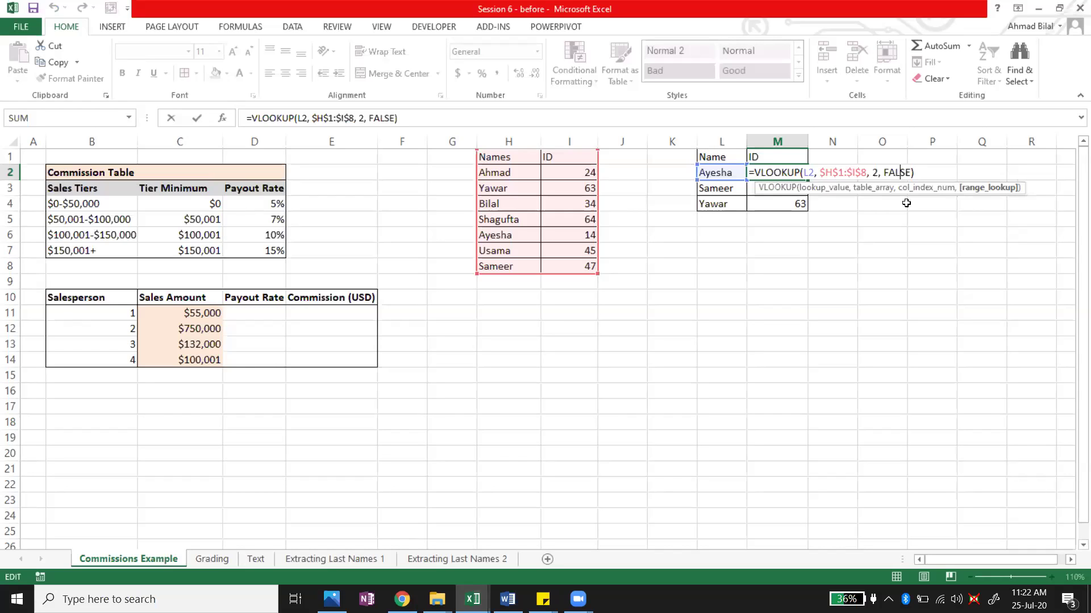
key(Left)
key(Left)
key(Left)
key(Left)
key(Left)
key(Left)
key(Left)
key(Left)
key(Left)
key(Left)
key(Left)
key(Left)
key(Left)
key(Left)
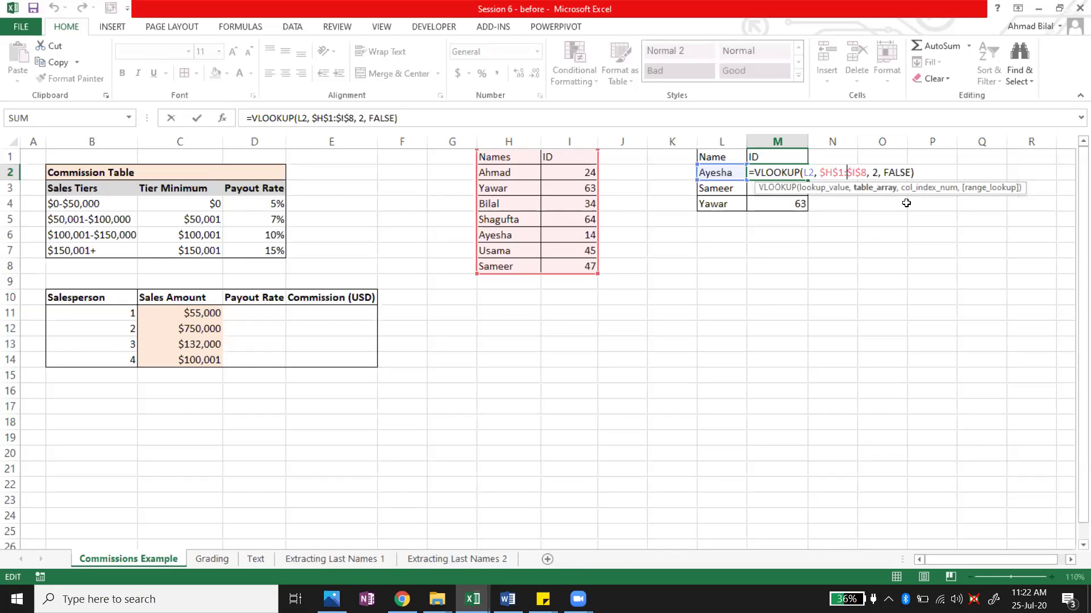
key(Right)
key(Right)
key(Right)
key(Right)
key(Right)
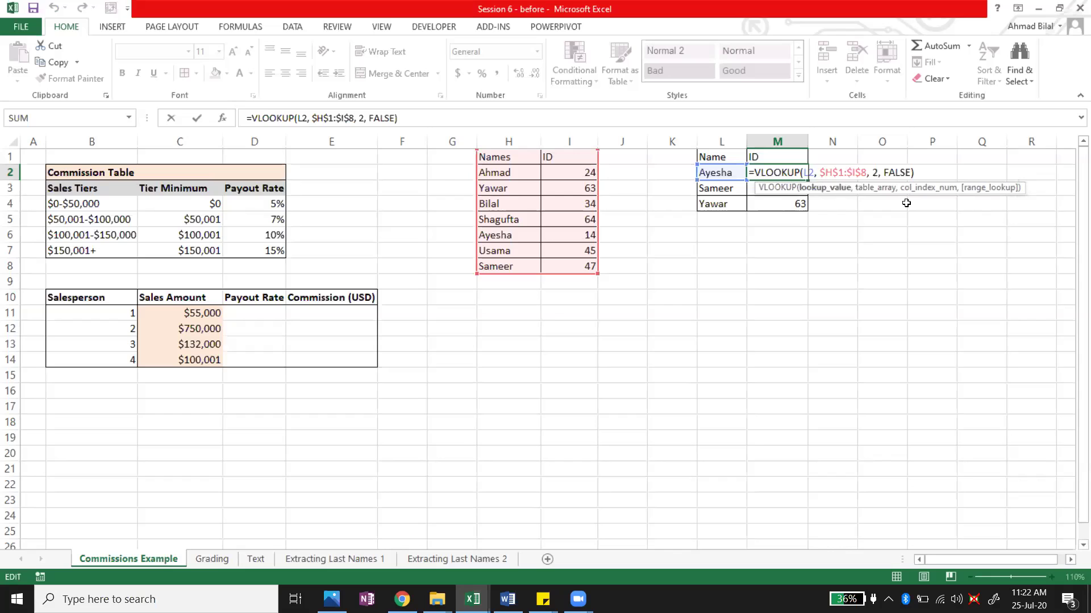
key(Right)
key(Right)
key(Right)
key(Right)
key(Right)
key(Right)
key(Right)
key(Right)
key(Right)
key(Right)
key(Right)
key(Right)
key(Right)
key(Right)
key(shift+Right)
key(shift+Right)
key(shift+Right)
key(shift+Right)
key(shift+Right)
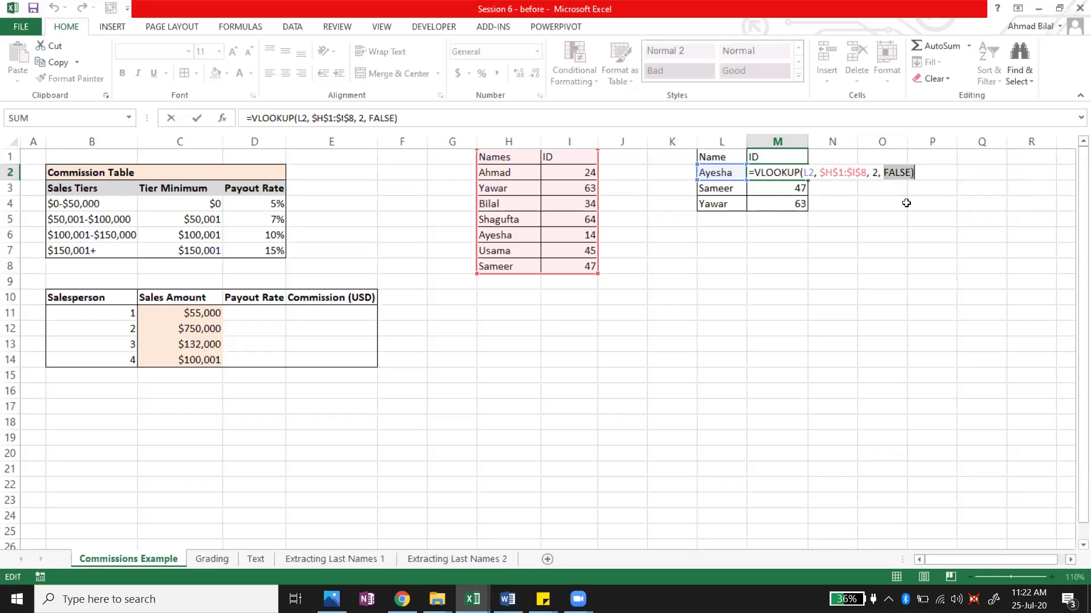
text(TRUE)
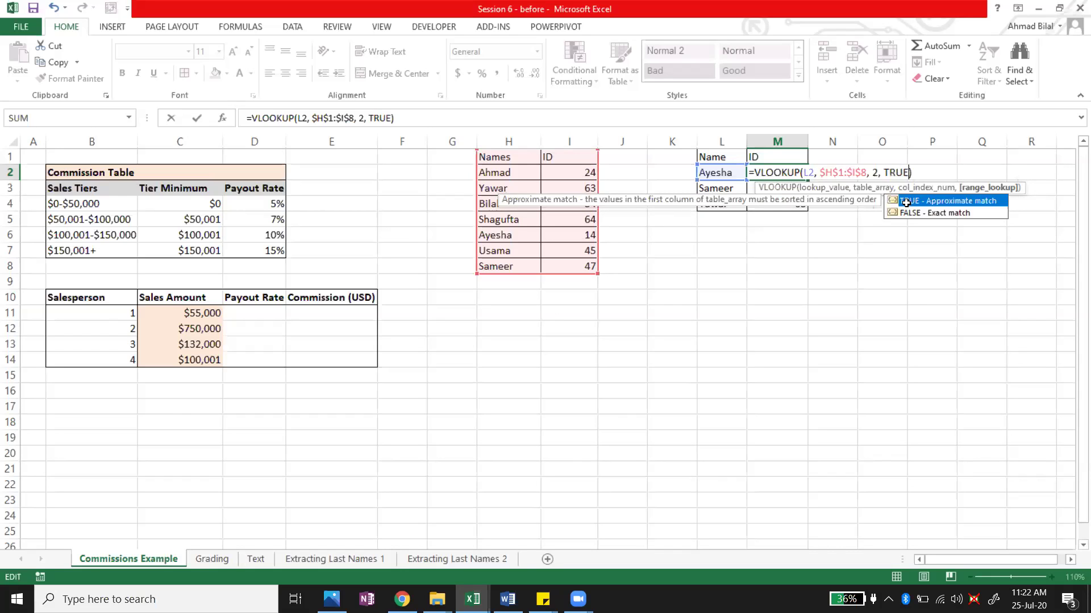
key(ctrl+Return)
- Copy the approximate-match formula from M2 over the cells below it, down to M4
key(ctrl+c)
key(shift+Down)
key(shift+Down)
key(ctrl+v)
key(shift+Up)
key(shift+Up)
key(Up)
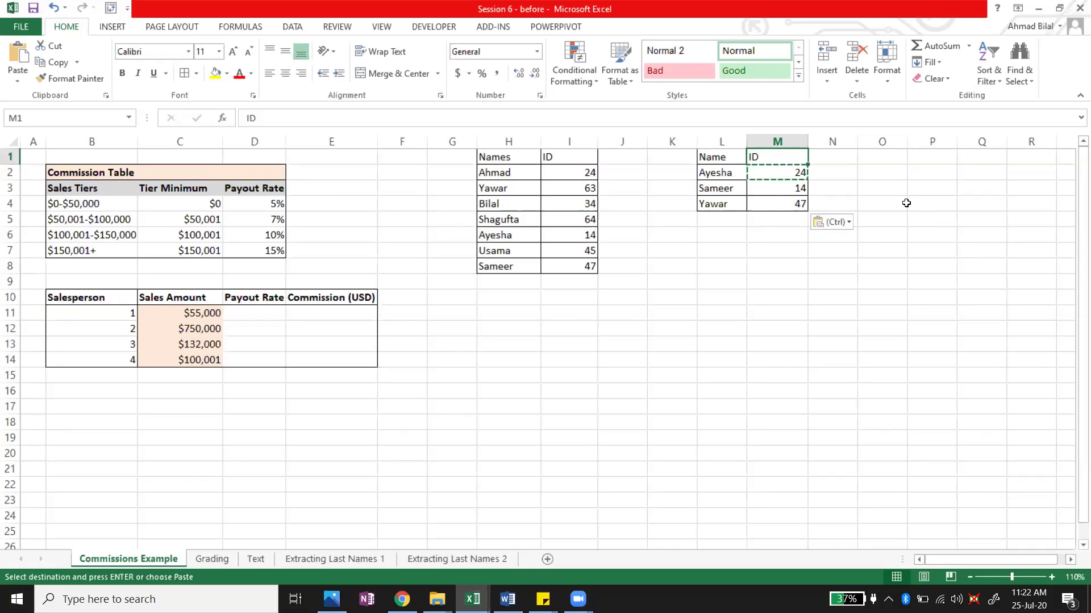
- Check the formulas in M2 and M3 and compare the returned IDs in M2:M4 with the entries in the names-and-IDs list
key(Down)
key(F2)
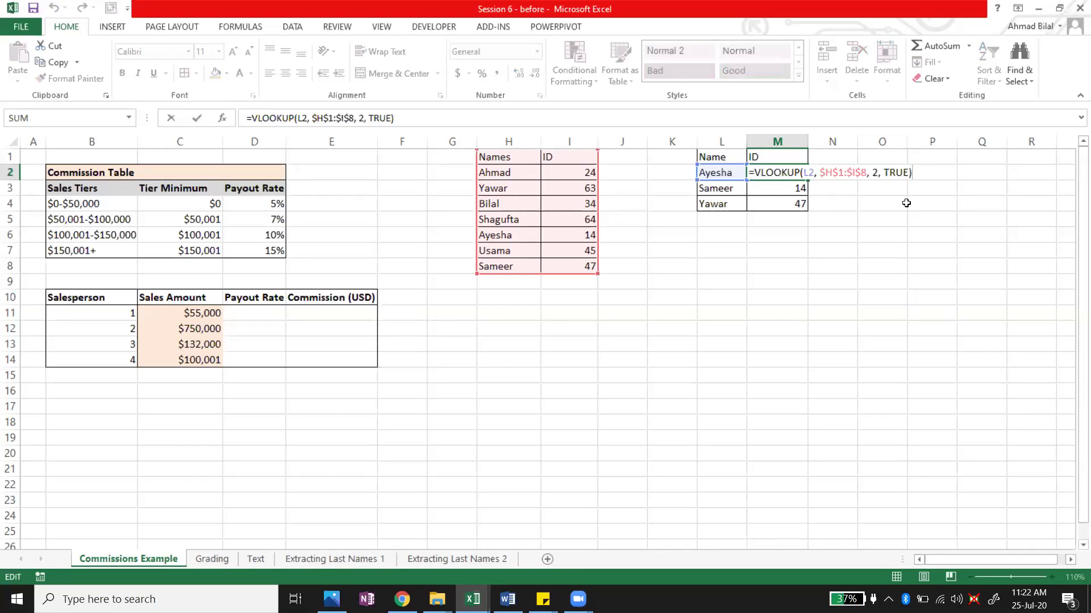
key(ctrl+Return)
key(Down)
key(F2)
key(Escape)
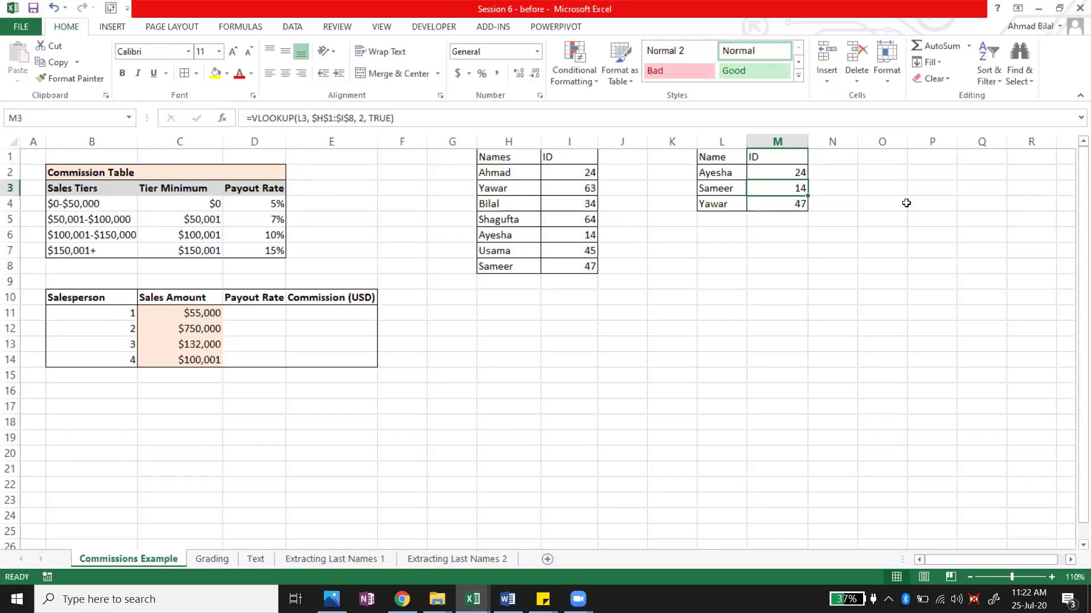
click(575, 236)
text(1)
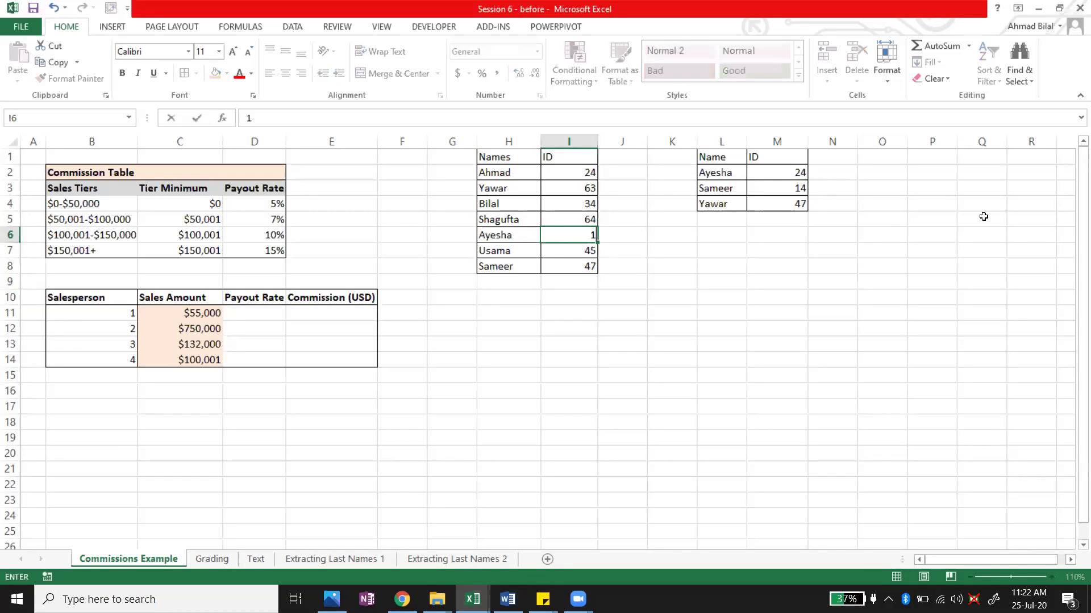
key(Escape)
click(798, 205)
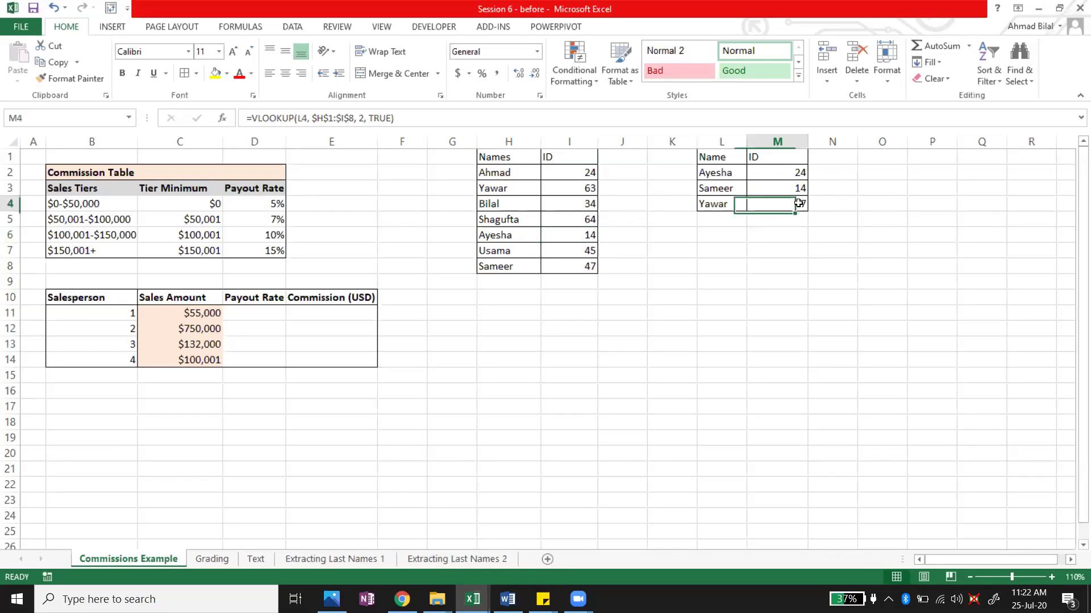
click(584, 266)
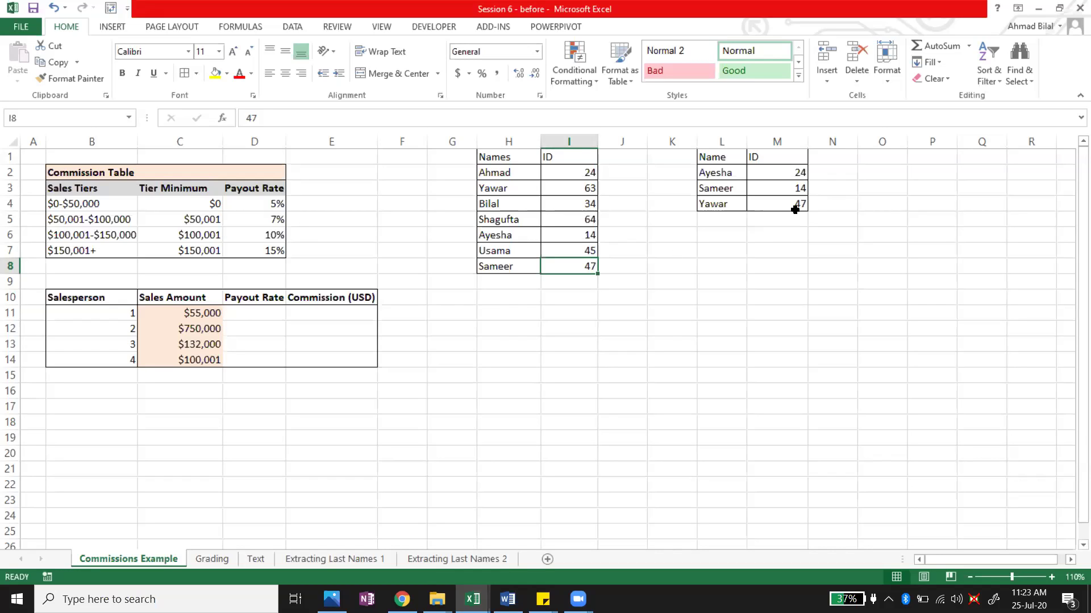
click(724, 206)
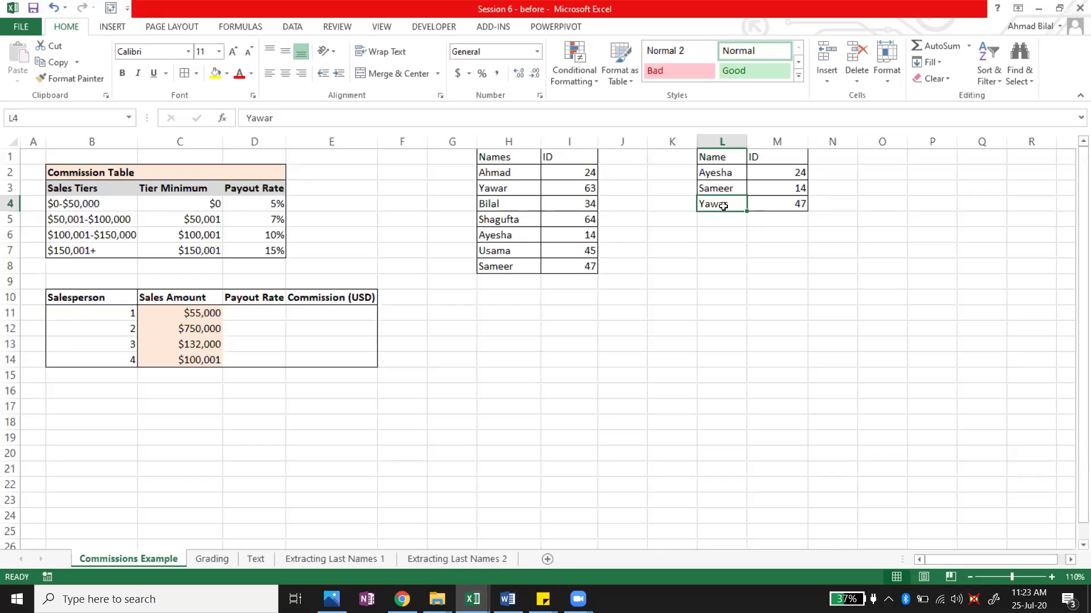
click(507, 263)
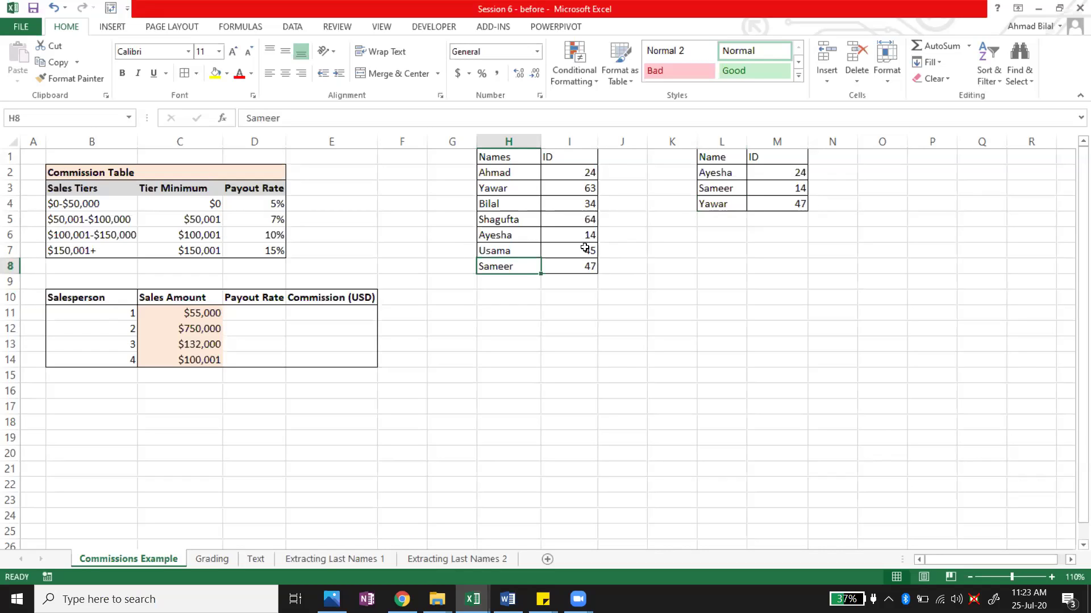
click(732, 190)
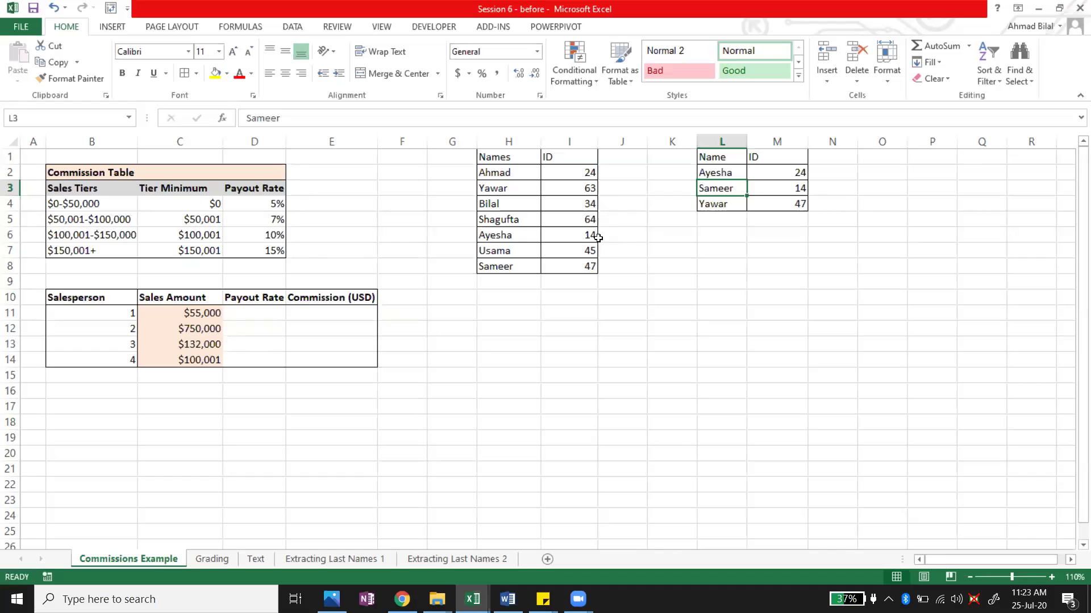
click(507, 239)
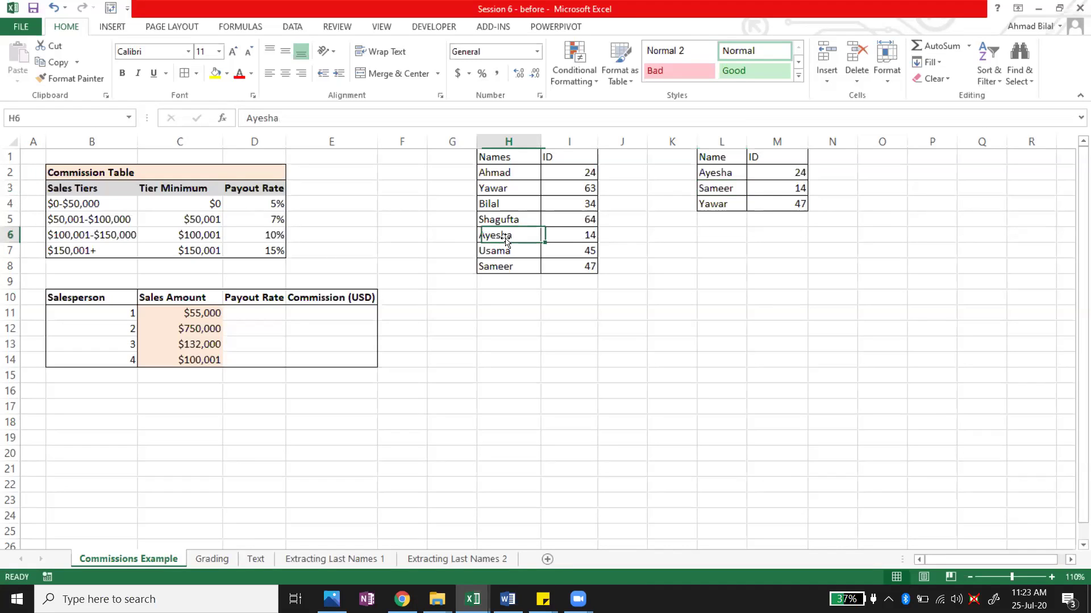
click(711, 178)
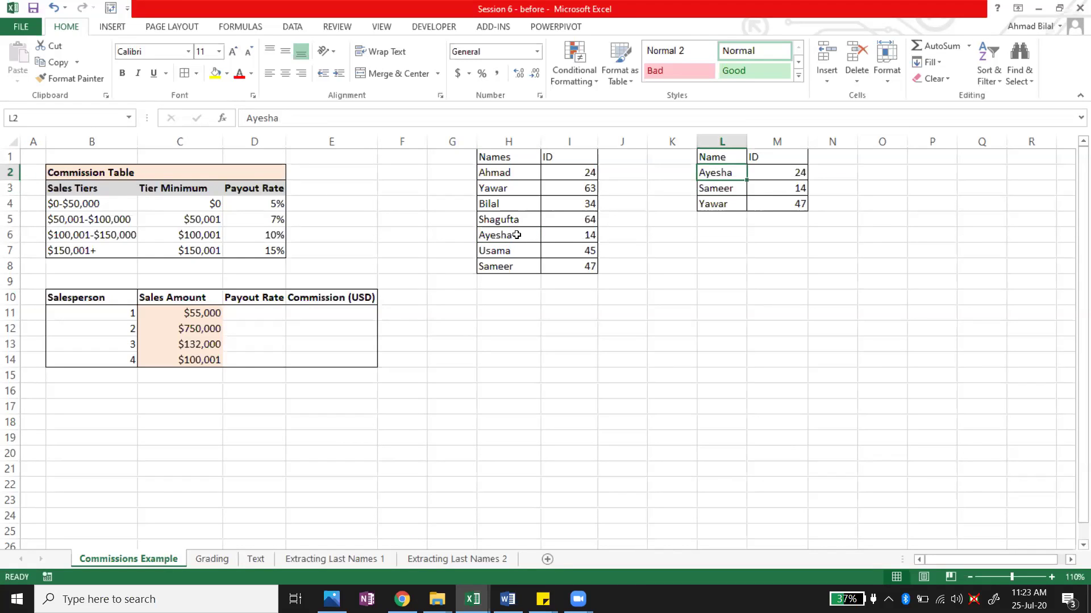
click(750, 177)
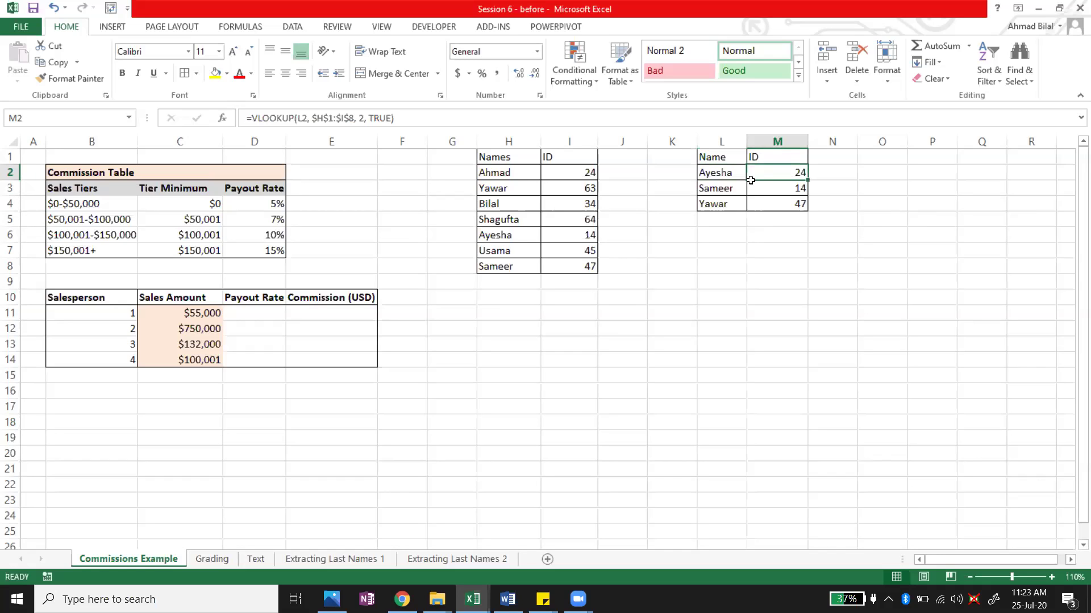
click(514, 171)
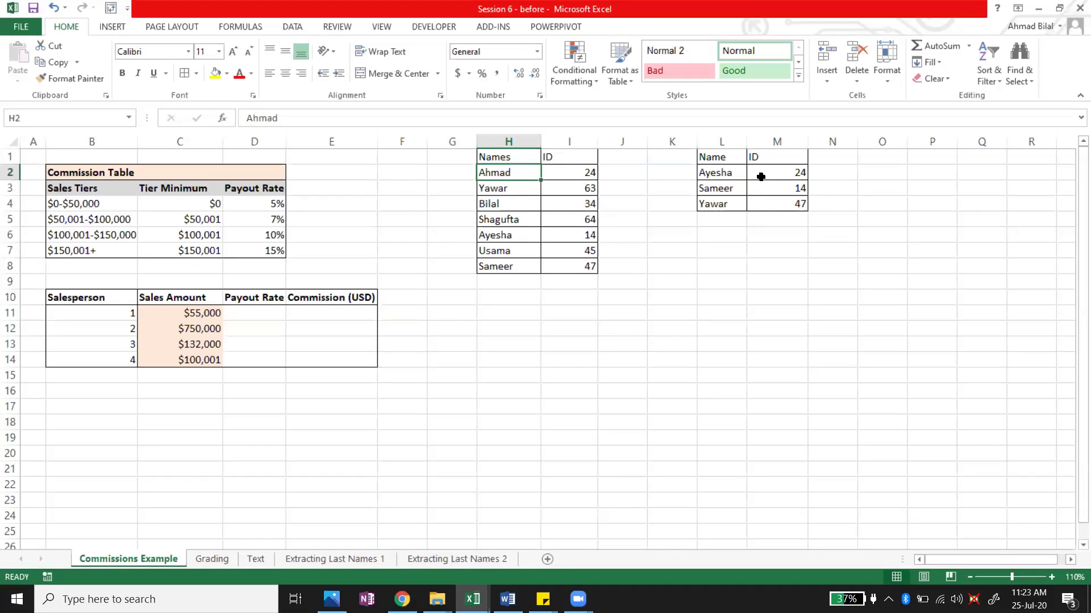
- Respell the lookup name in L2, replacing its letter "e" with "i"
double_click(739, 173)
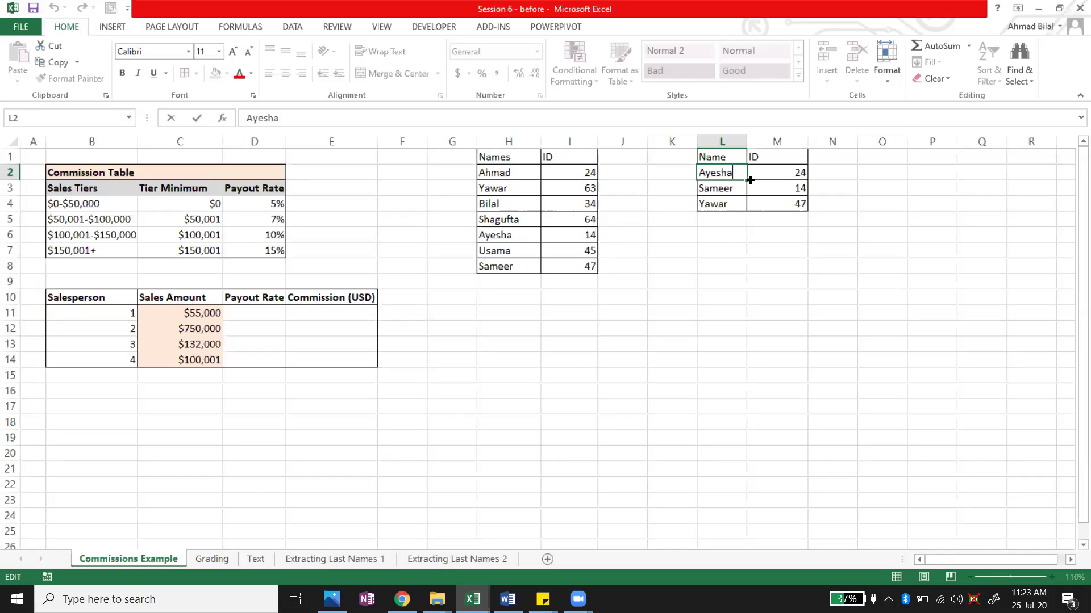
key(Left)
key(Left)
key(Left)
key(BackSpace)
text(i)
key(Return)
- Respell the lookup name in L3, replacing the double "e" with a single "i"
key(F2)
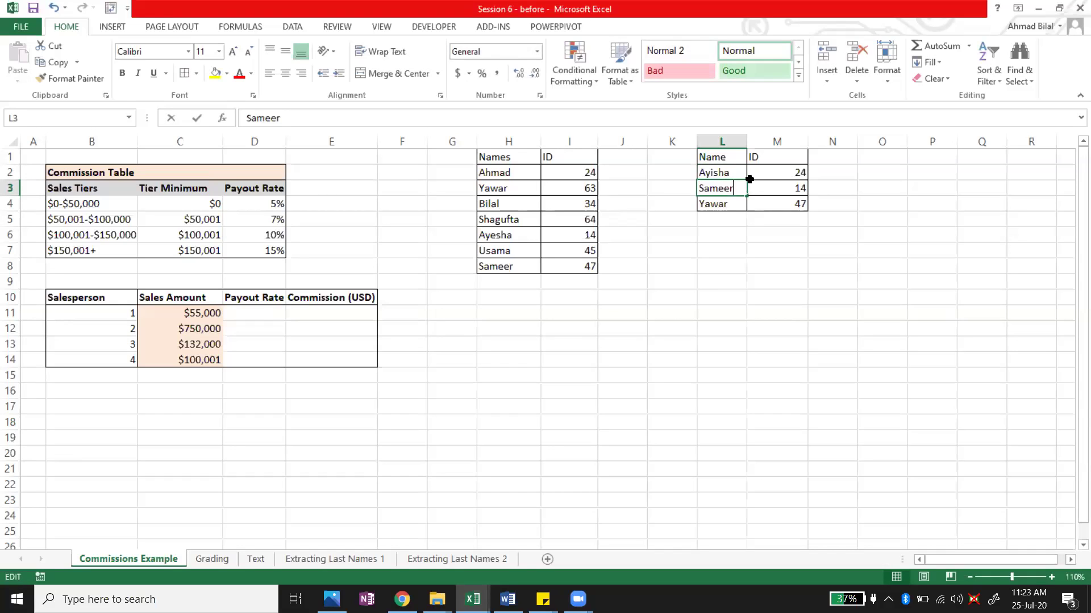
key(Left)
key(BackSpace)
key(BackSpace)
text(i)
key(Return)
- Respell the lookup name in L4, doubling its first letter "a"
key(F2)
key(Left)
key(Left)
key(Left)
key(Left)
text(a)
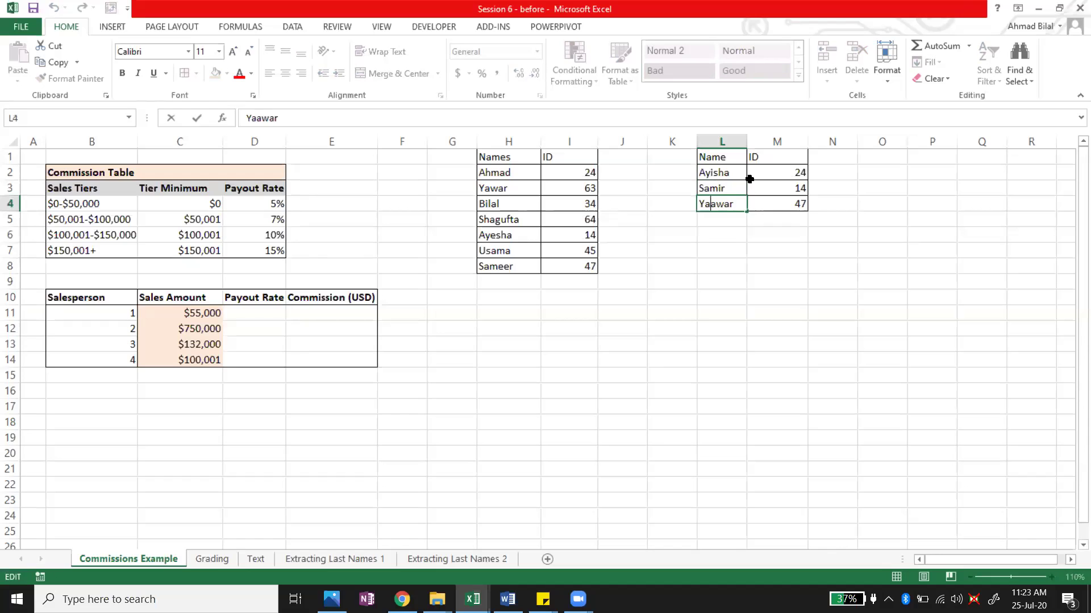
key(Return)
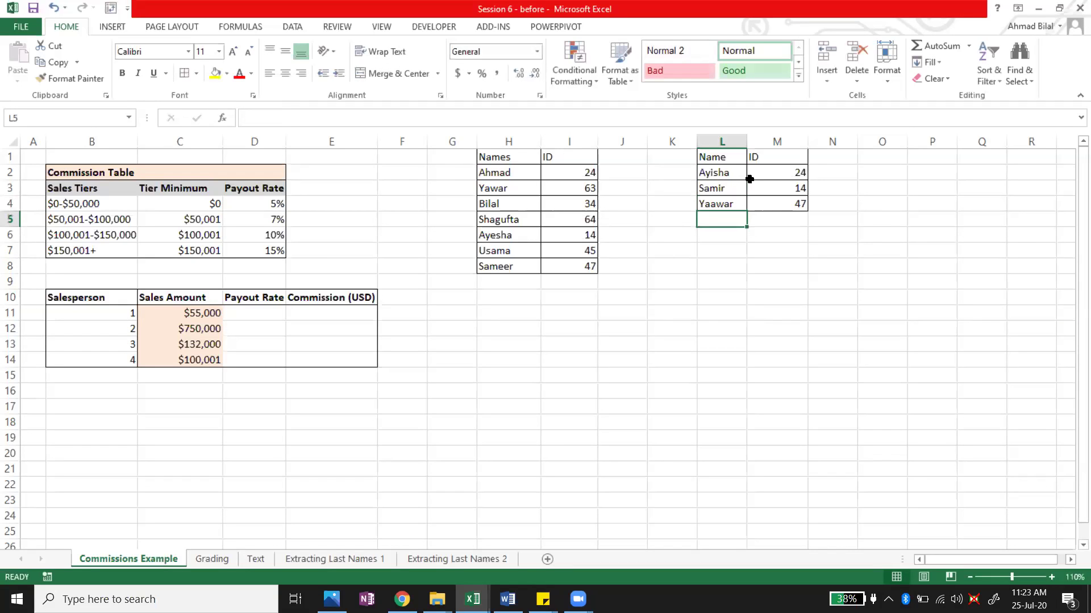
- Compare the respelled lookup name in L2 and its ID with the matching list entry, and check the formula in M2
click(860, 254)
click(754, 207)
key(Down)
key(Down)
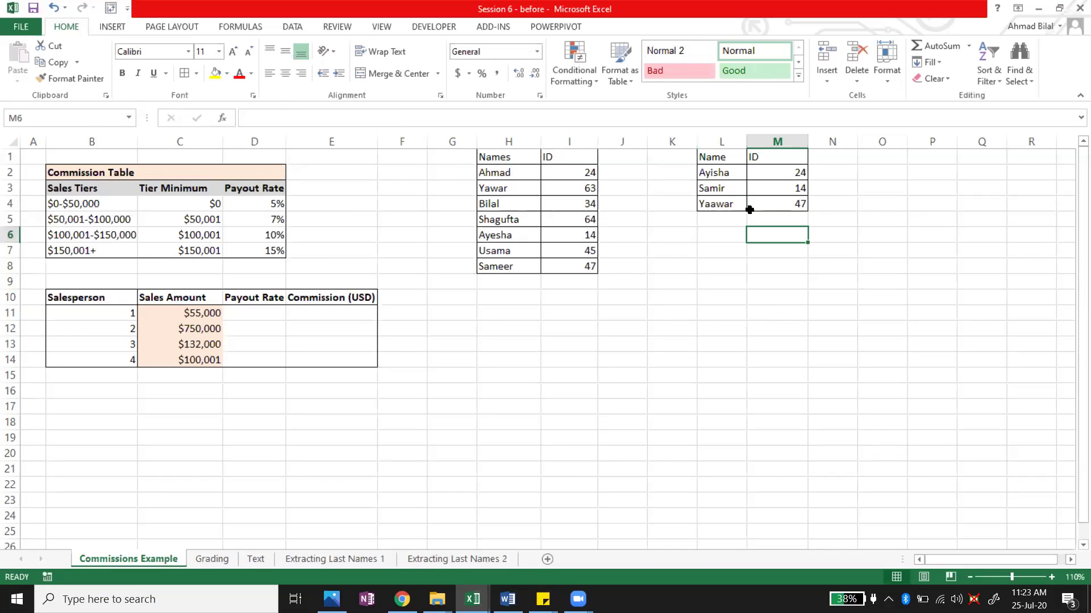
click(726, 175)
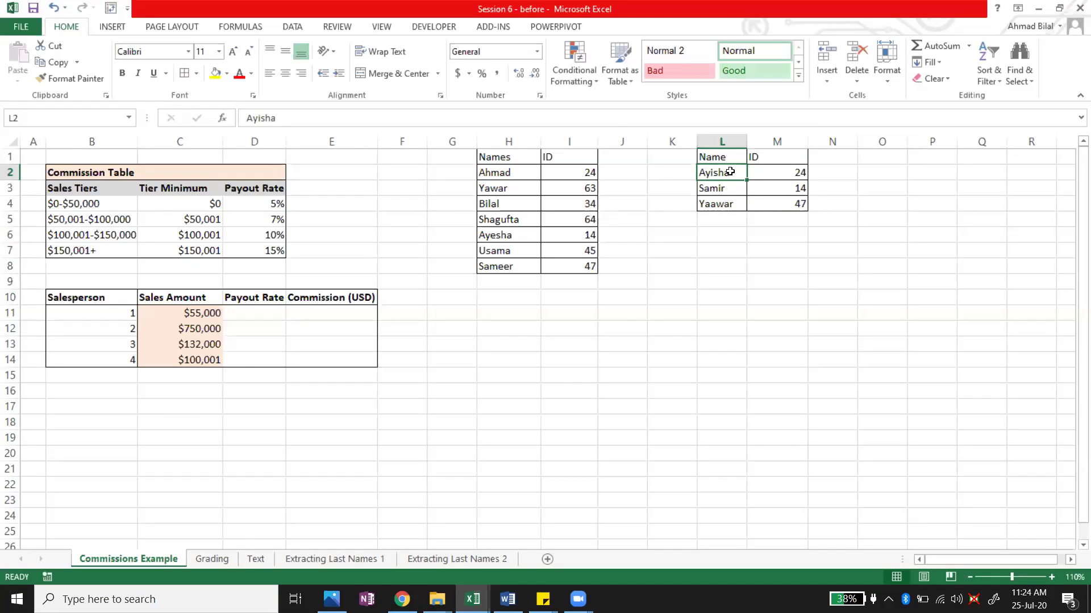
click(516, 233)
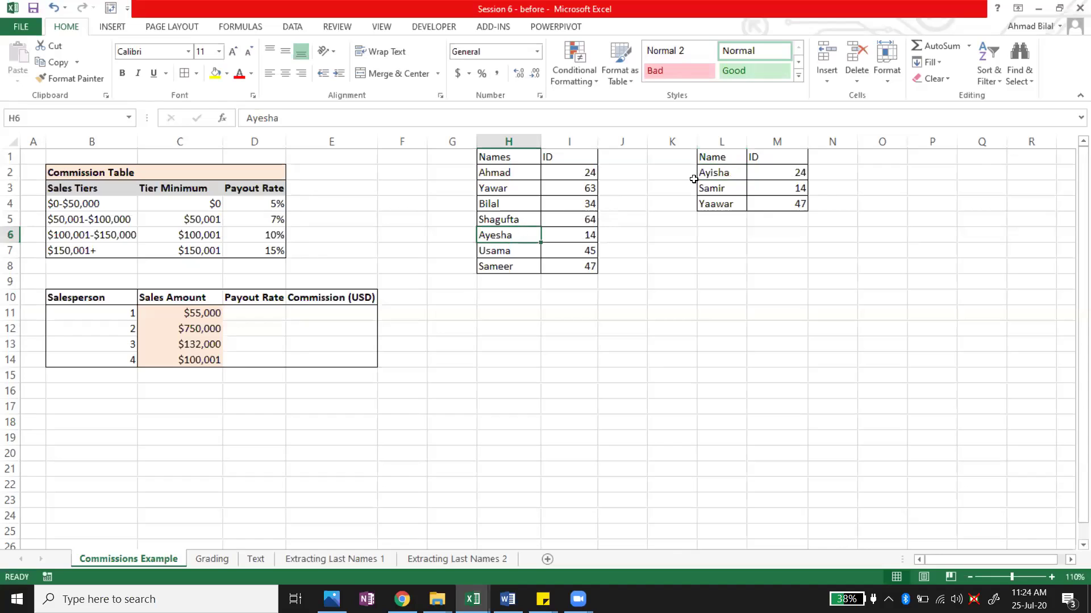
click(722, 172)
click(589, 230)
click(781, 172)
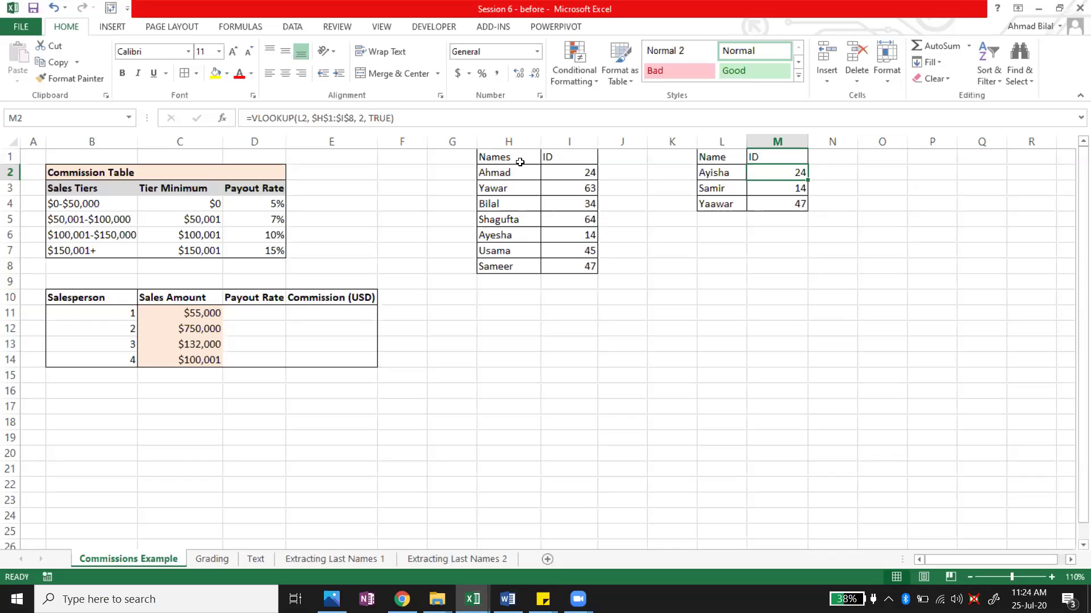
- Sort the names-and-IDs list in H1:I8 alphabetically from A to Z by the Names column
drag(521, 161, 572, 268)
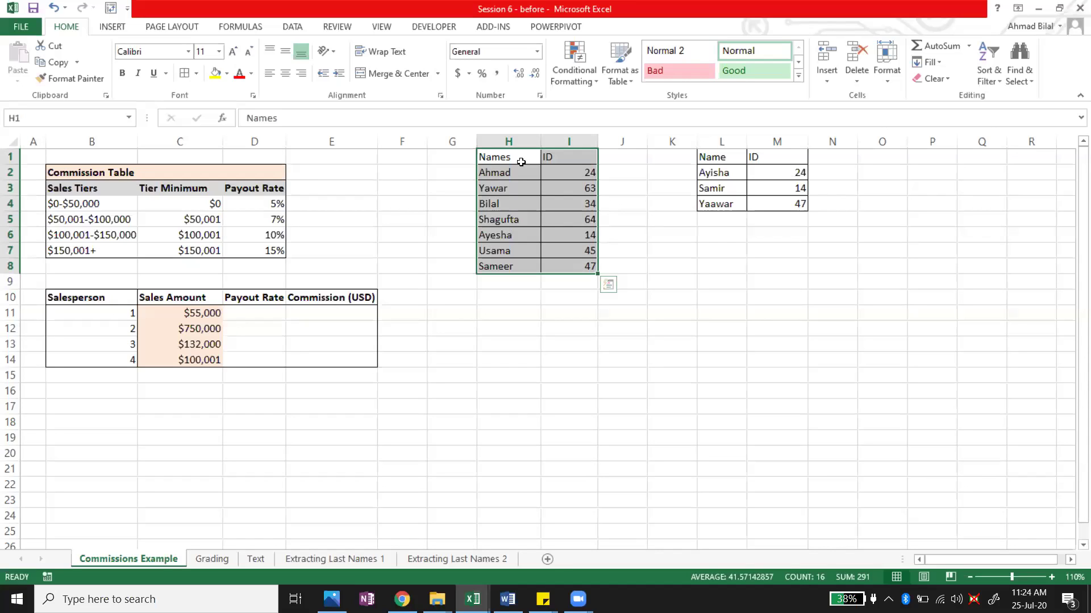
click(522, 160)
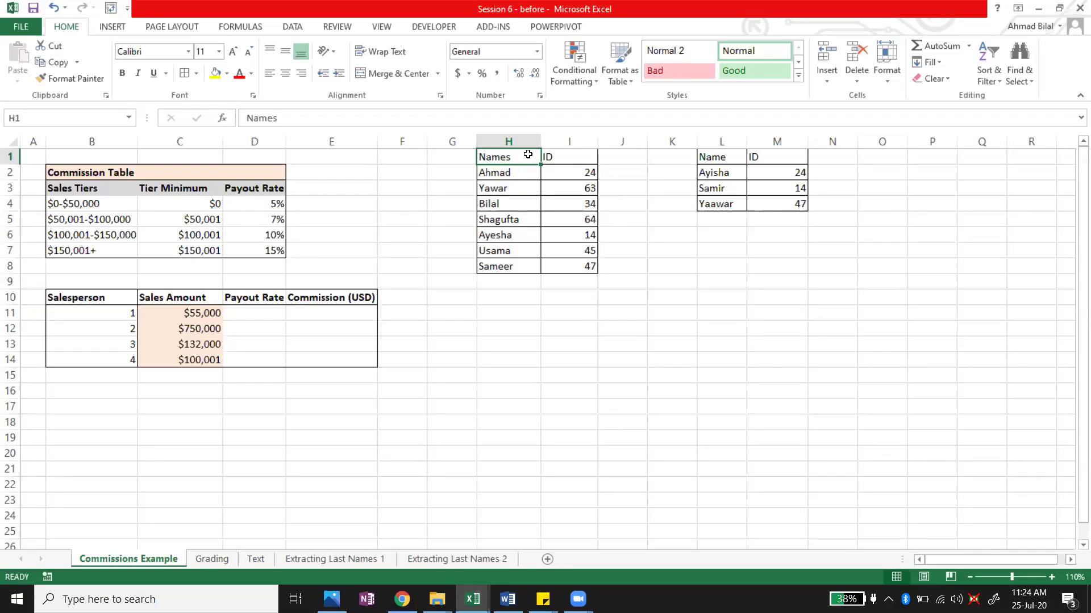
click(291, 26)
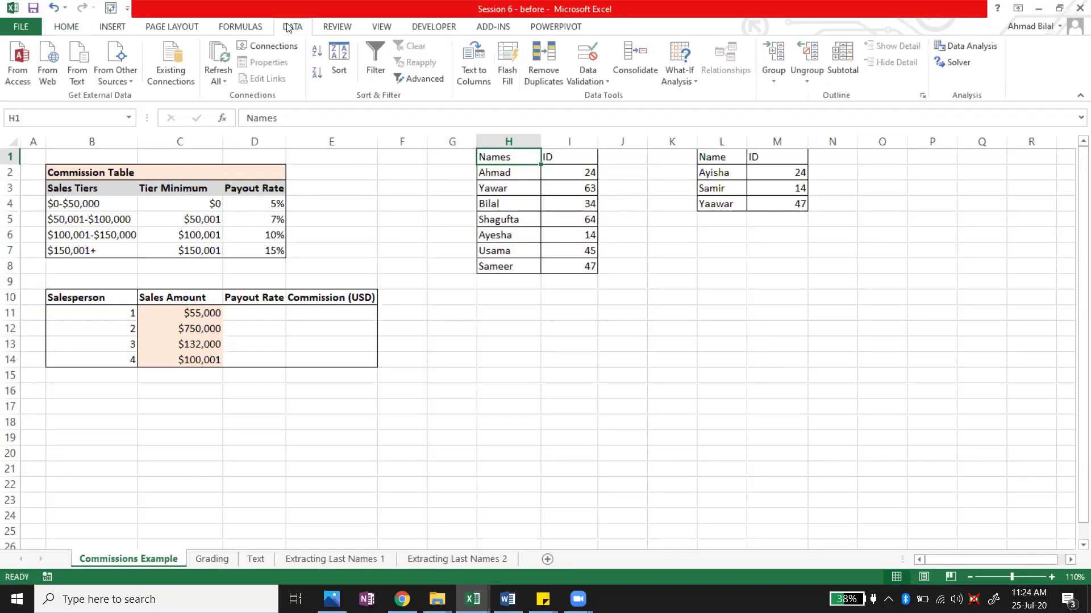
click(318, 56)
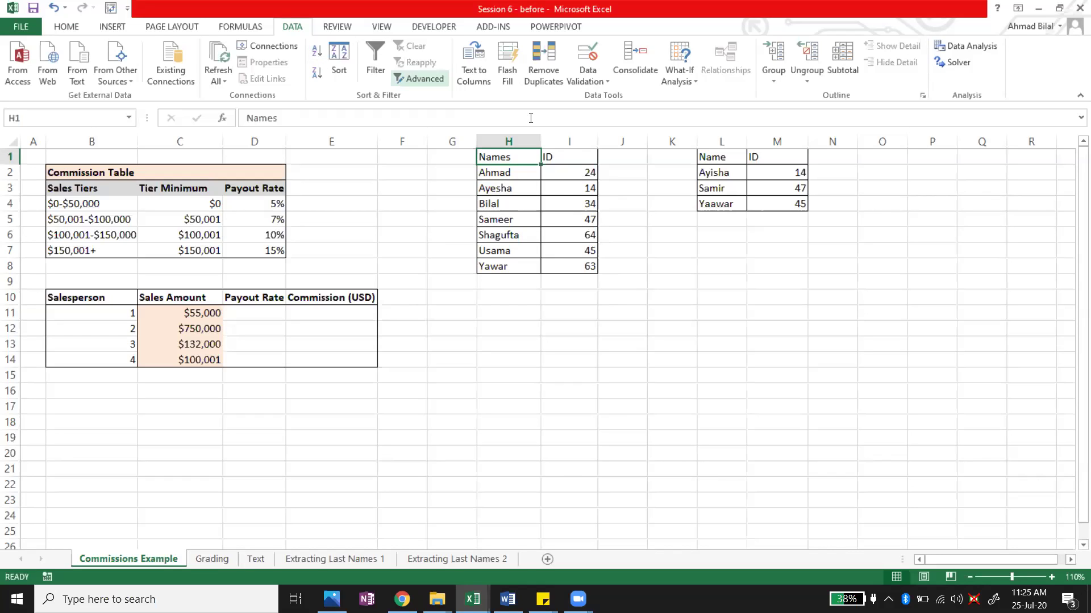
- Restore the original spelling of the lookup name in L2, replacing its letter "i" with "e"
drag(520, 171, 565, 266)
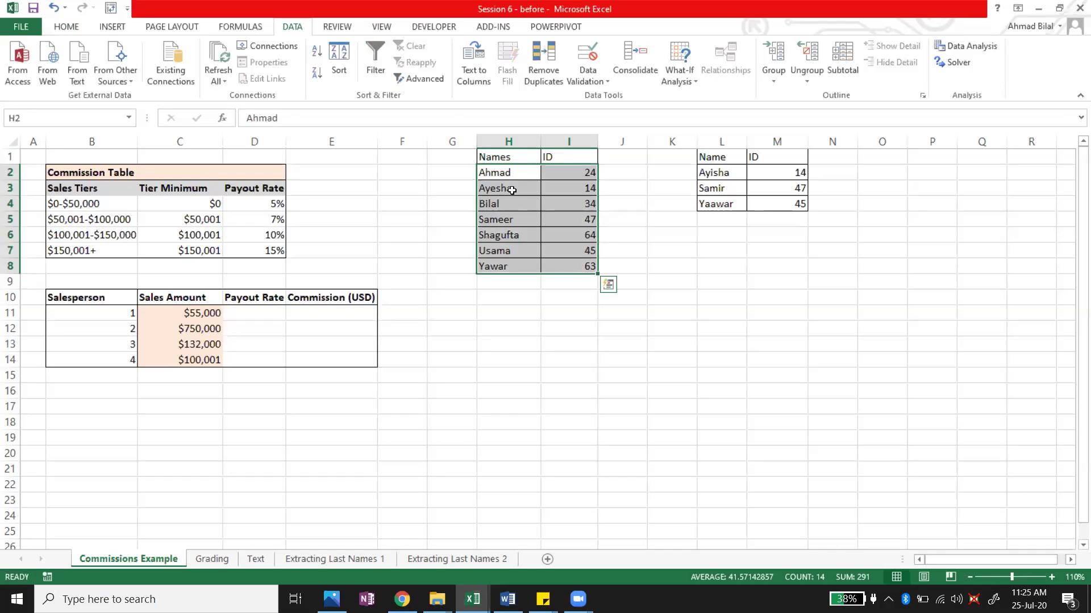
drag(512, 175, 565, 264)
click(746, 168)
key(F2)
key(F1)
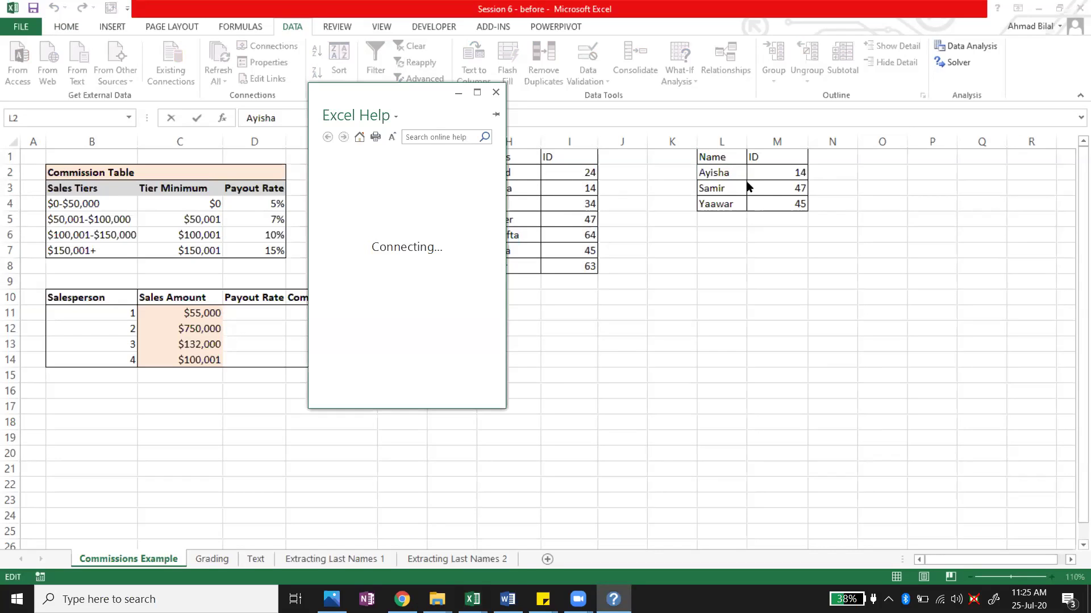
click(496, 92)
key(BackSpace)
text(e)
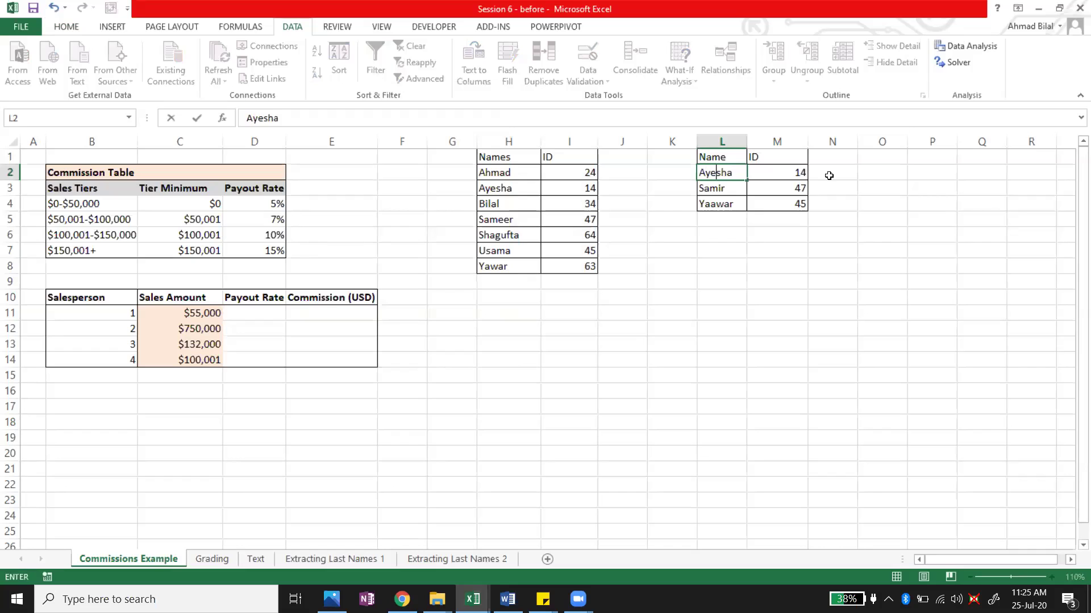
key(Return)
- Restore the original spelling of the lookup name in L3, replacing the "i" with a double "e"
key(F2)
key(Left)
key(BackSpace)
text(ee)
key(Return)
- Restore the original spelling of the lookup name in L4 by removing the extra "a"
key(F2)
key(Home)
key(BackSpace)
key(Return)
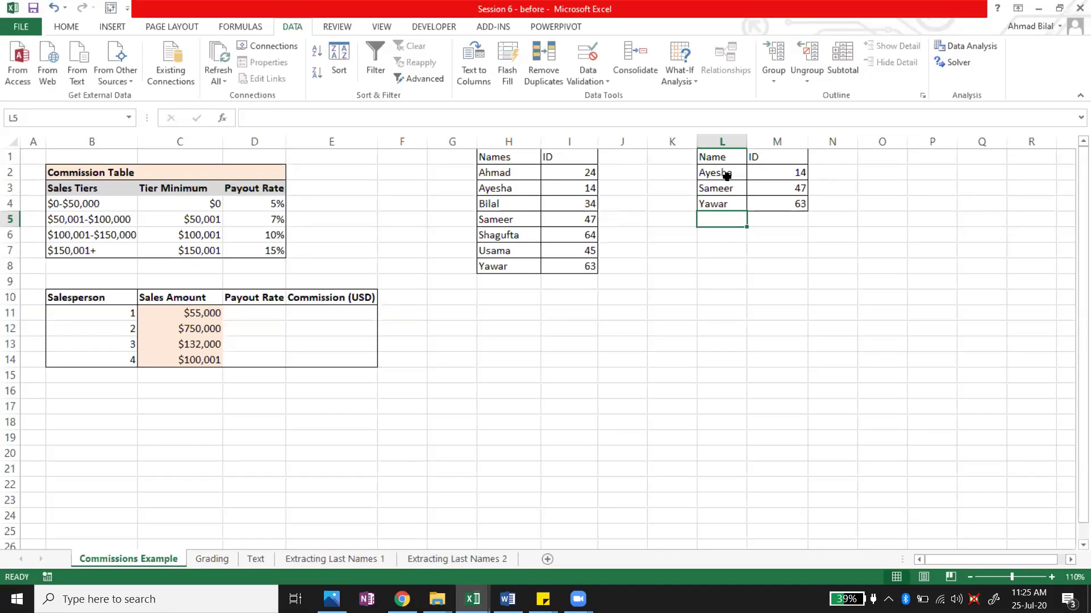
drag(726, 176, 732, 207)
click(733, 205)
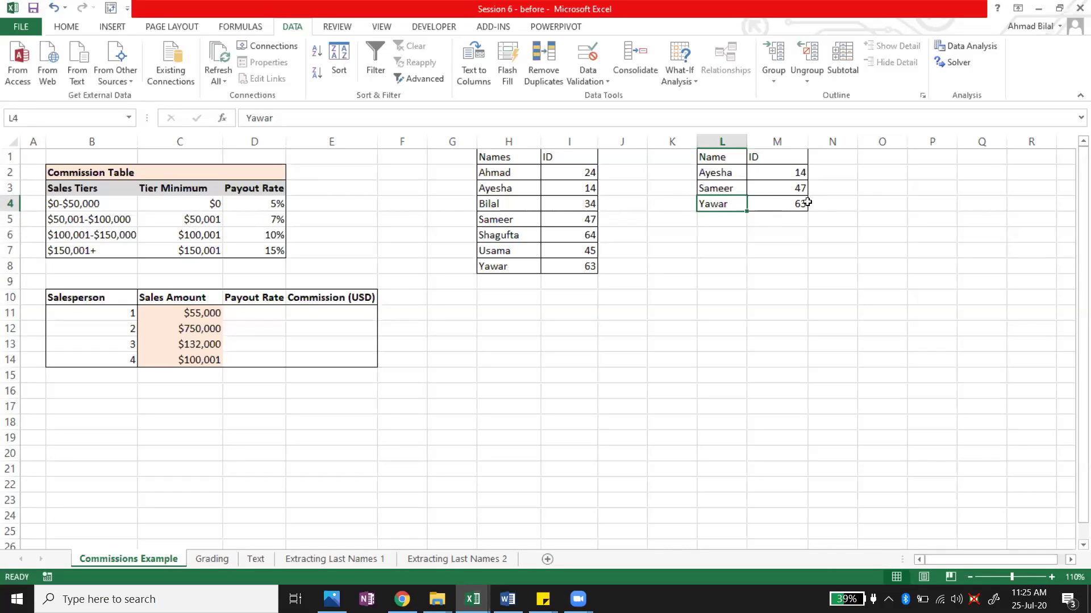
- Make the header cells of both name tables bold, in H1:I1 and L1:M1
drag(511, 157, 510, 282)
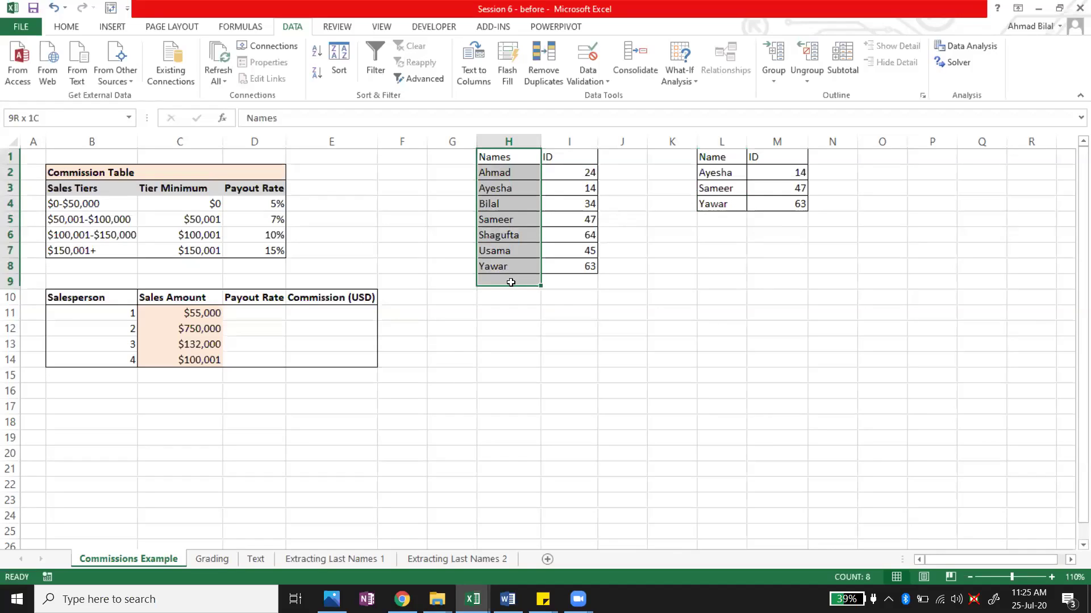
key(Up)
key(shift+Right)
key(Right)
key(Right)
key(Right)
key(Right)
key(shift+Right)
key(Left)
key(Down)
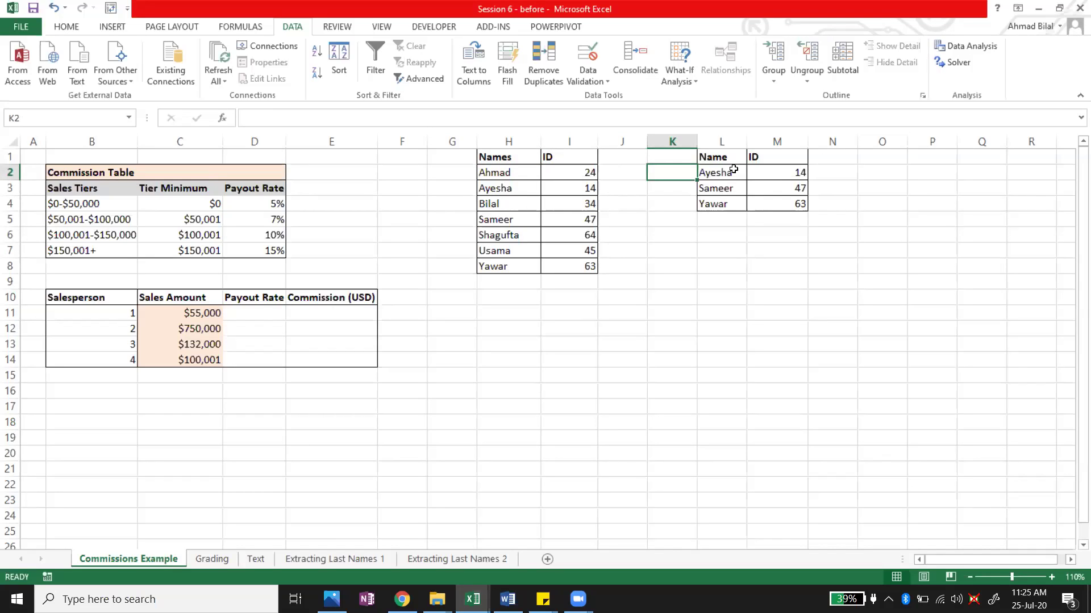
- Examine the range_lookup argument of the VLOOKUP formula in M2 without changing the formula
key(Right)
key(Right)
key(F2)
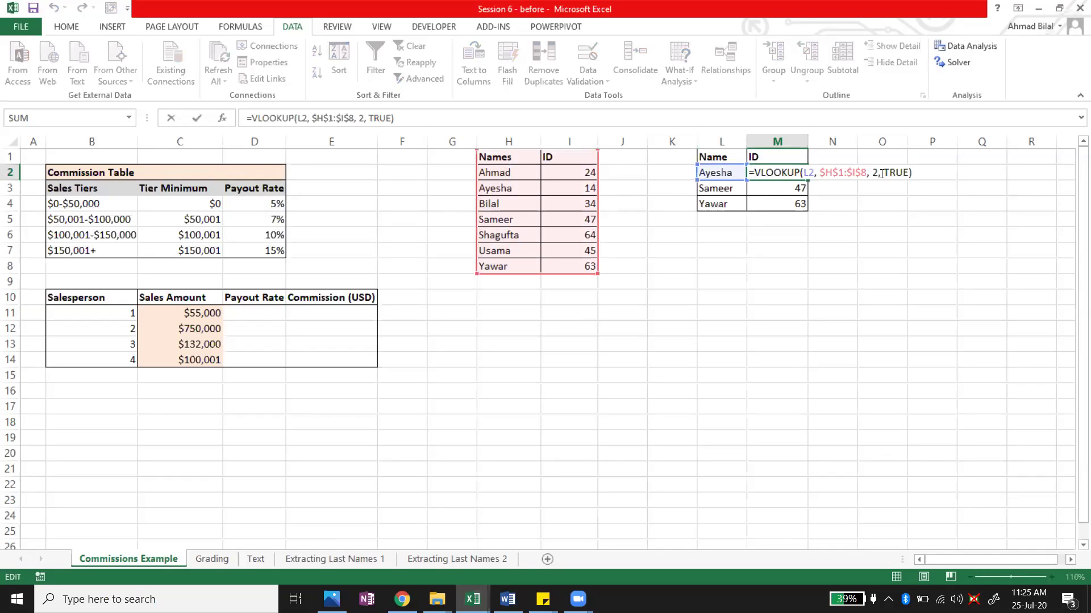
drag(884, 172, 907, 171)
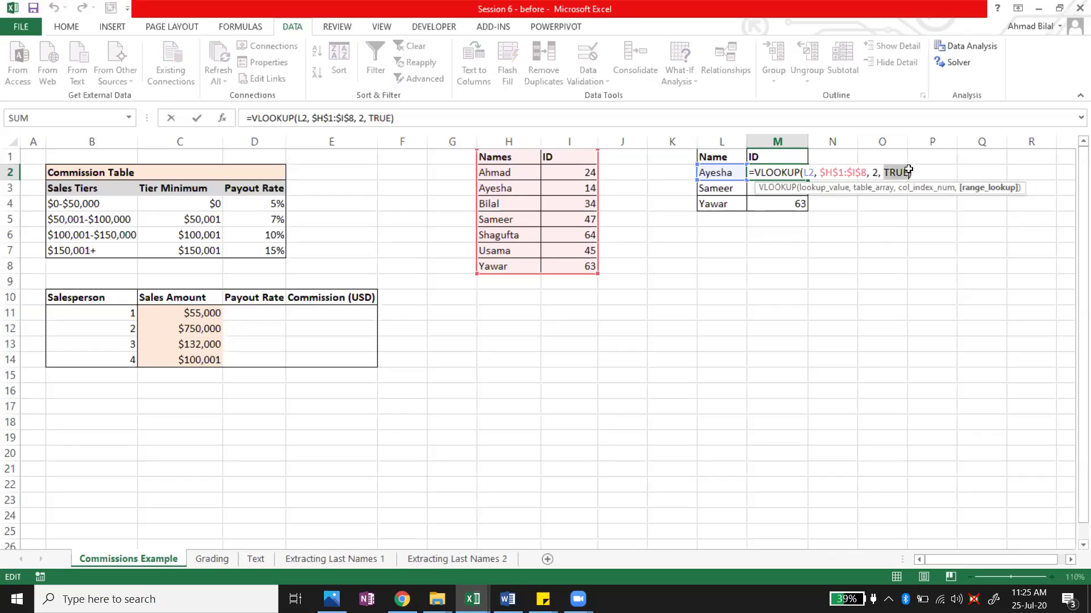
key(Escape)
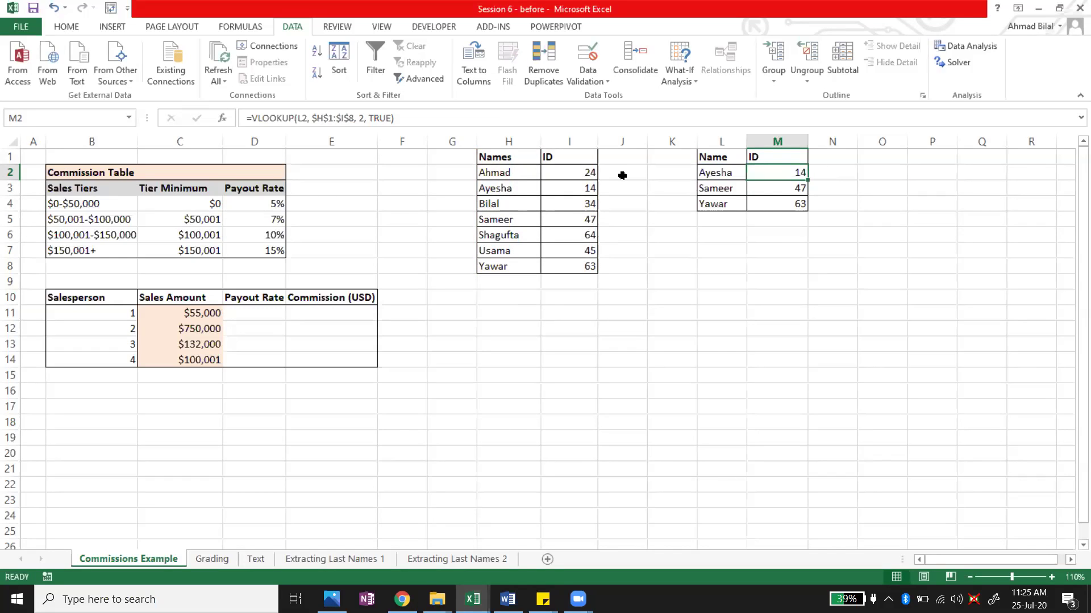
- Compare the IDs returned in M2:M4 with the corresponding entries in the sorted names-and-IDs list
click(594, 187)
click(763, 186)
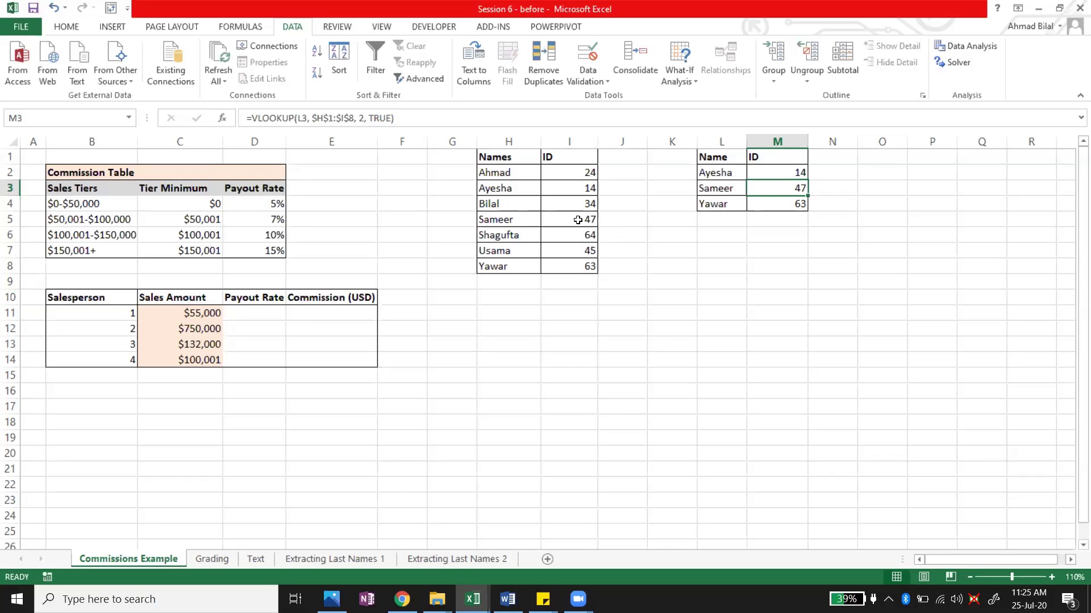
click(582, 220)
click(582, 265)
click(794, 205)
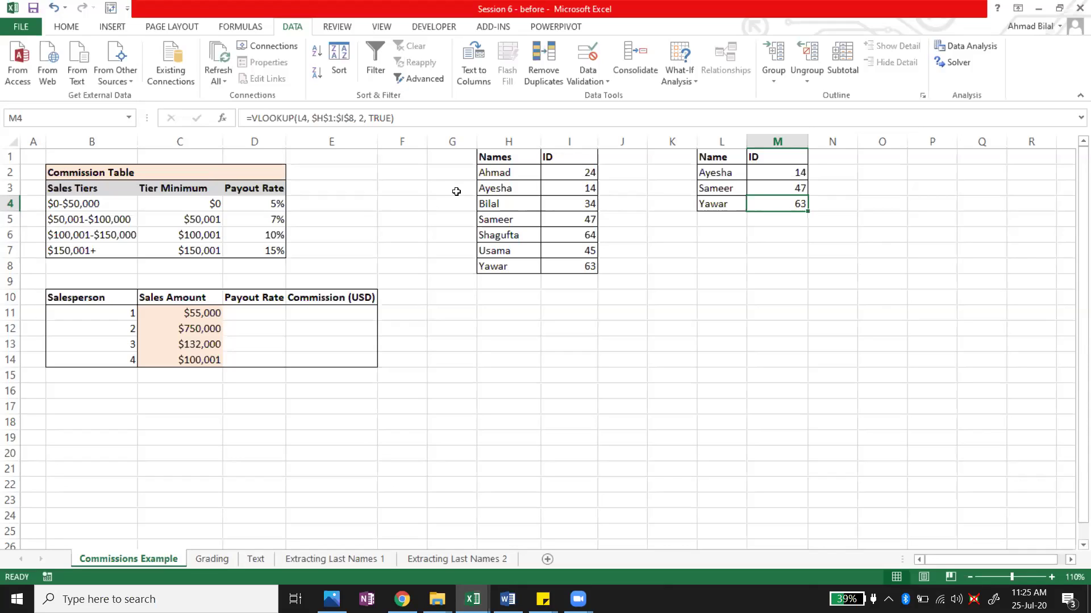
click(784, 175)
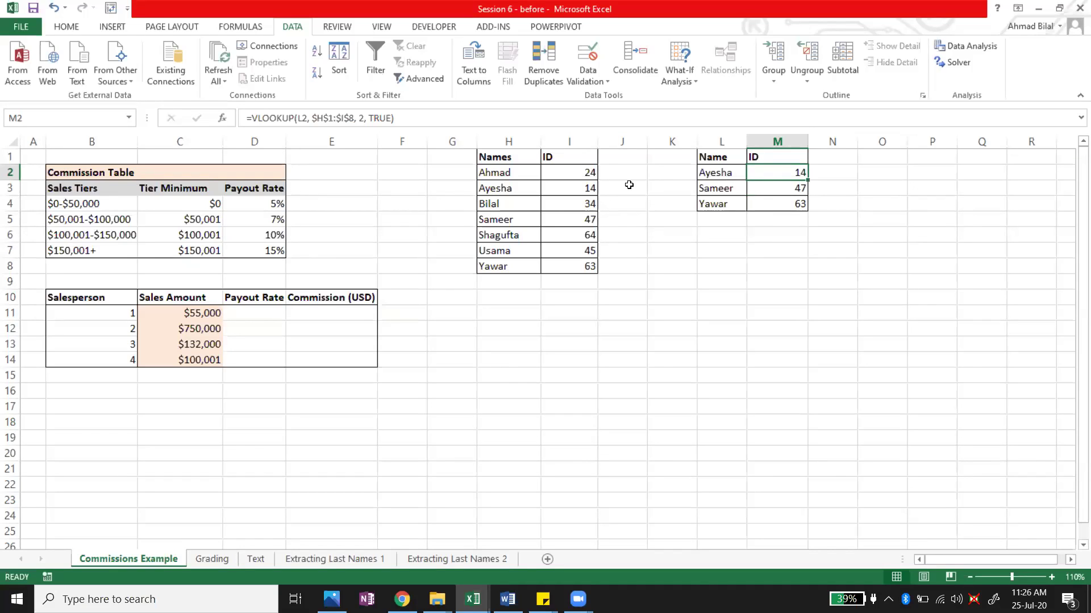
click(728, 190)
click(768, 193)
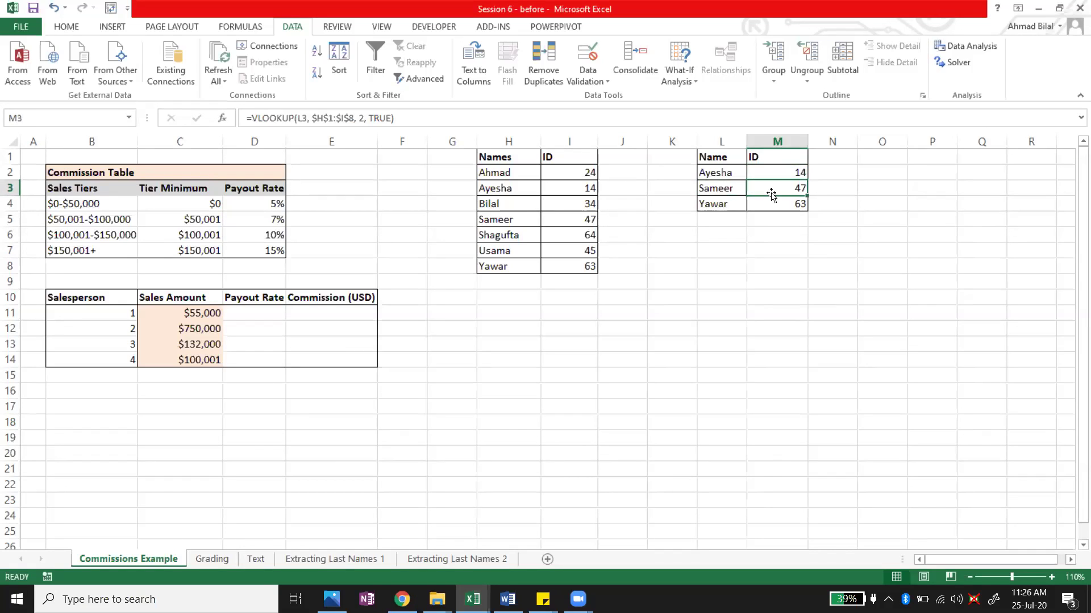
click(726, 206)
click(780, 202)
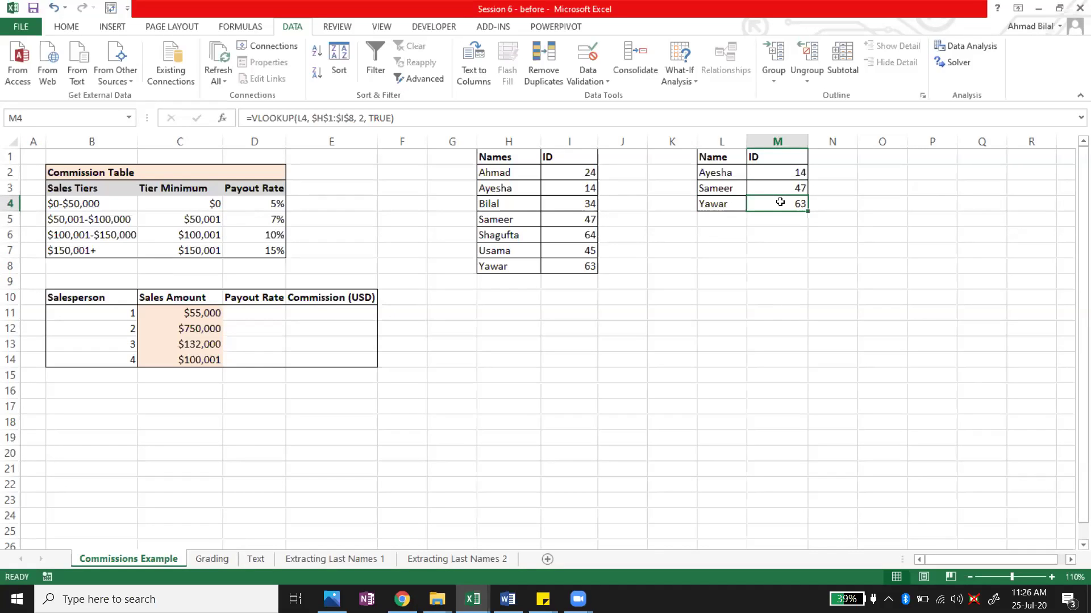
- Review the approximate-match VLOOKUP formula in M2 and the sorted Names column it searches
click(787, 173)
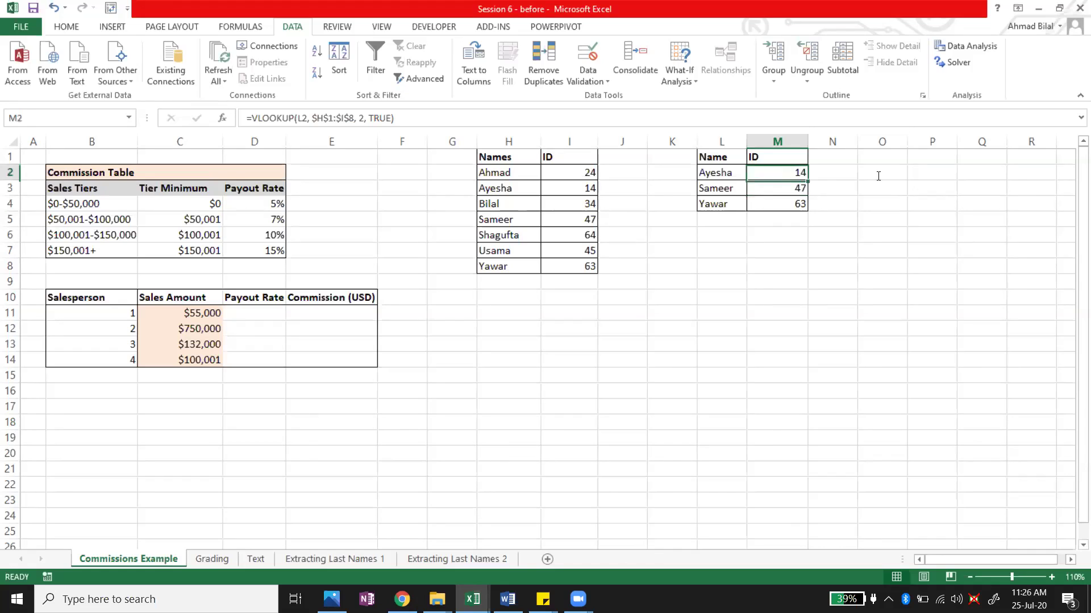
key(F2)
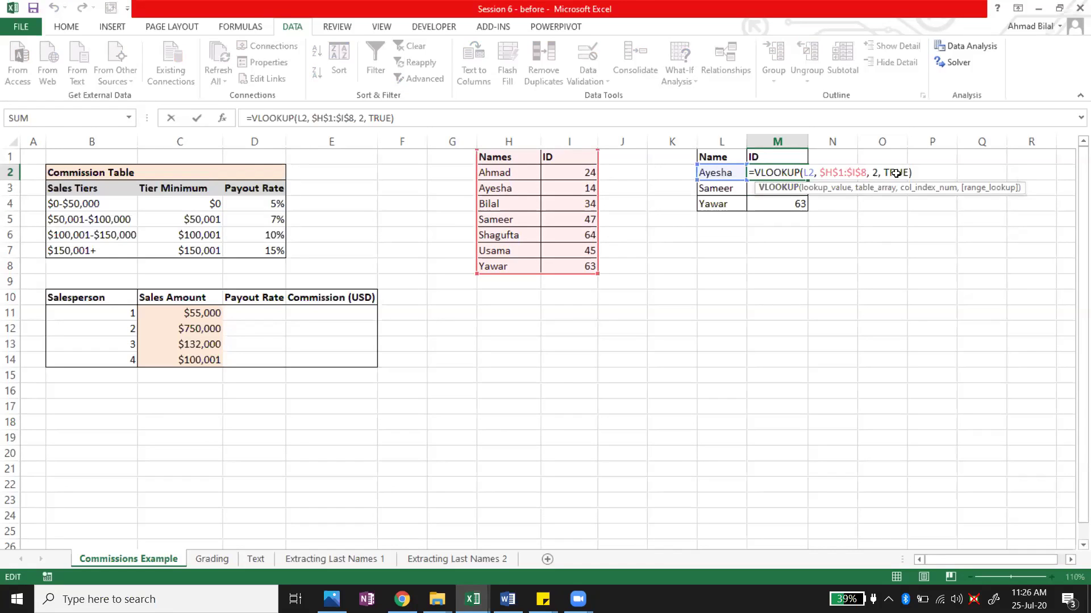
key(Return)
drag(519, 158, 515, 274)
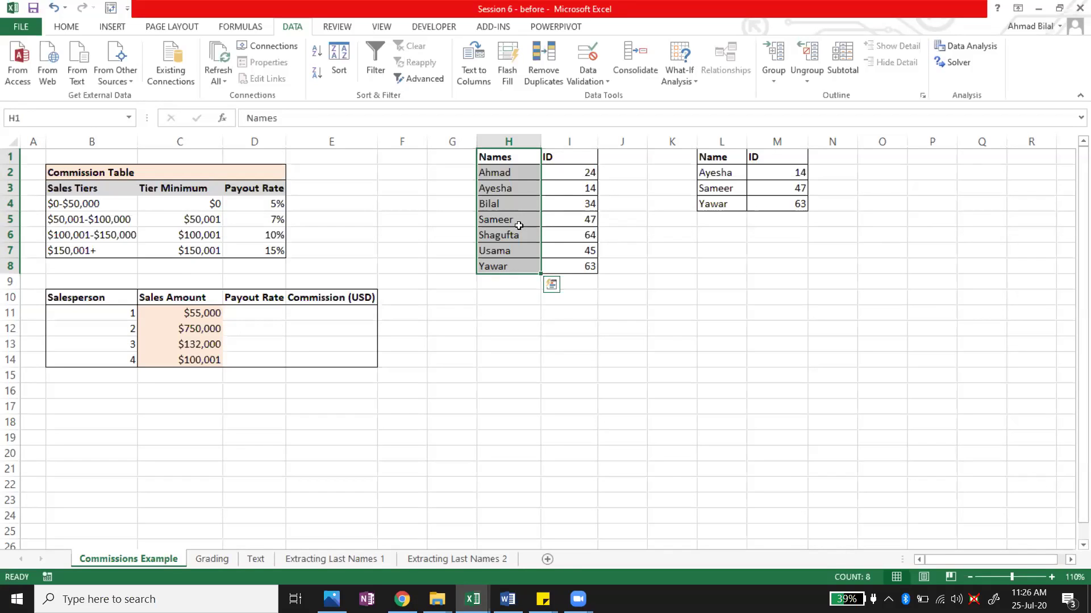
- Respell the lookup name in L2 again, replacing its letter "e" with "i"
click(717, 171)
key(F2)
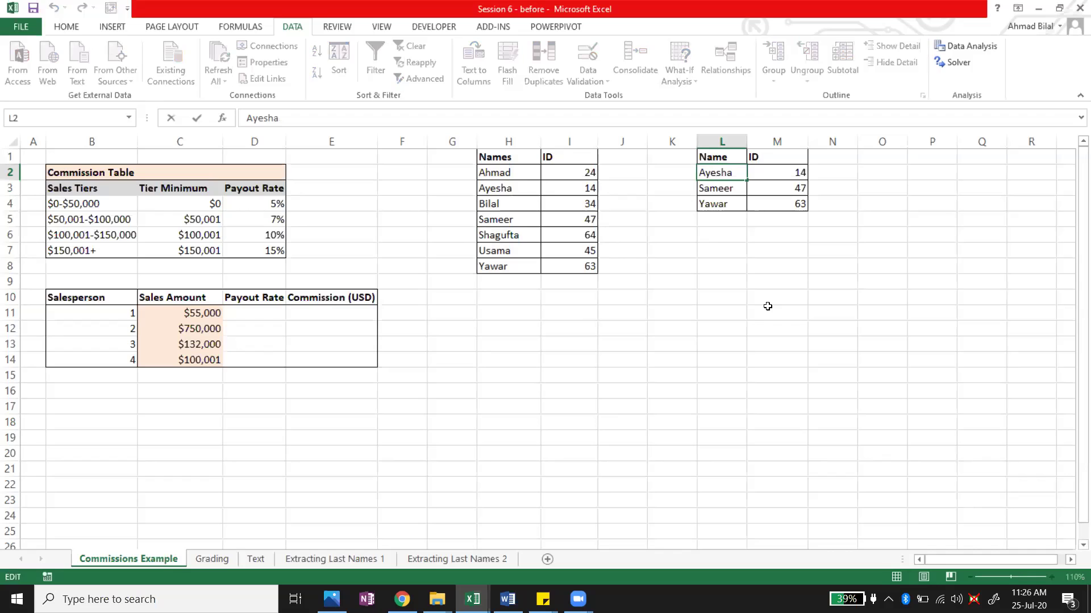
key(BackSpace)
text(i)
key(Return)
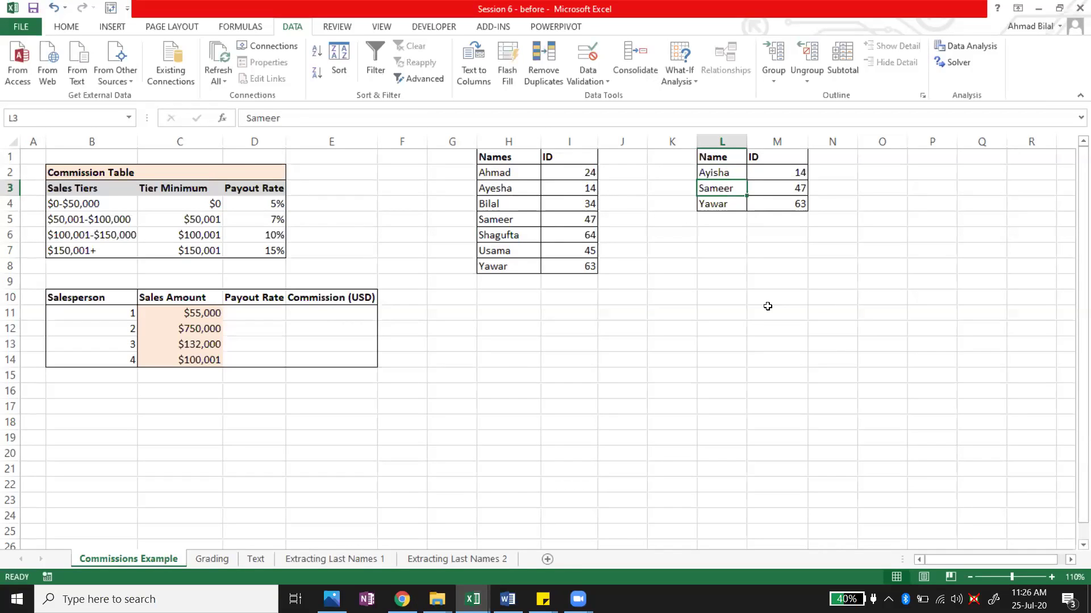
- Respell the lookup name in L3 with a triple "e" in place of the double "e"
key(F2)
key(BackSpace)
key(BackSpace)
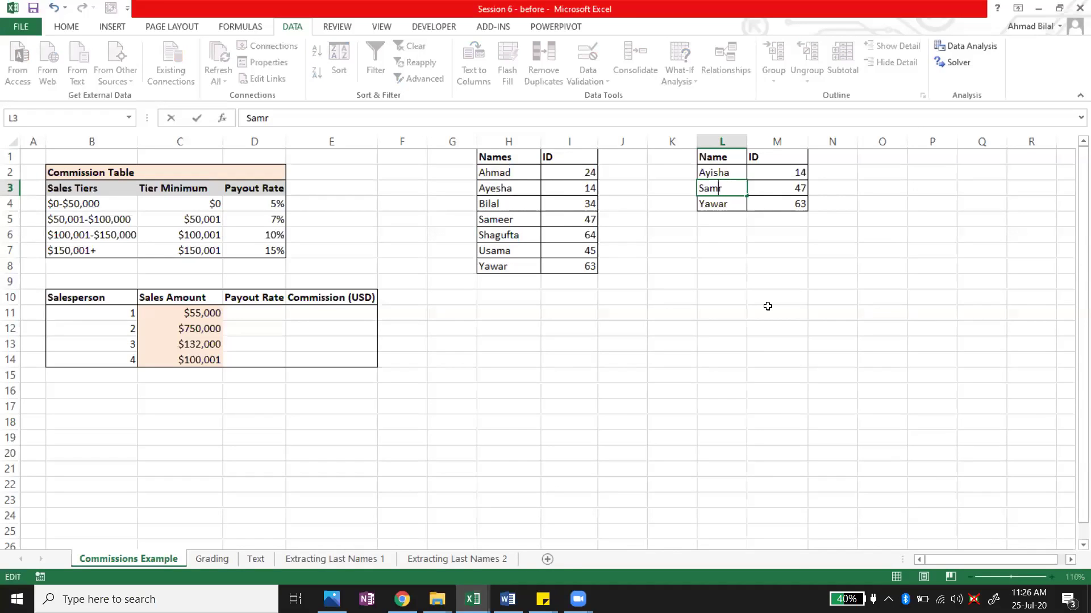
text(ee)
key(Left)
key(Left)
key(Left)
key(Left)
key(Right)
key(Right)
key(Right)
key(Right)
text(e)
key(Return)
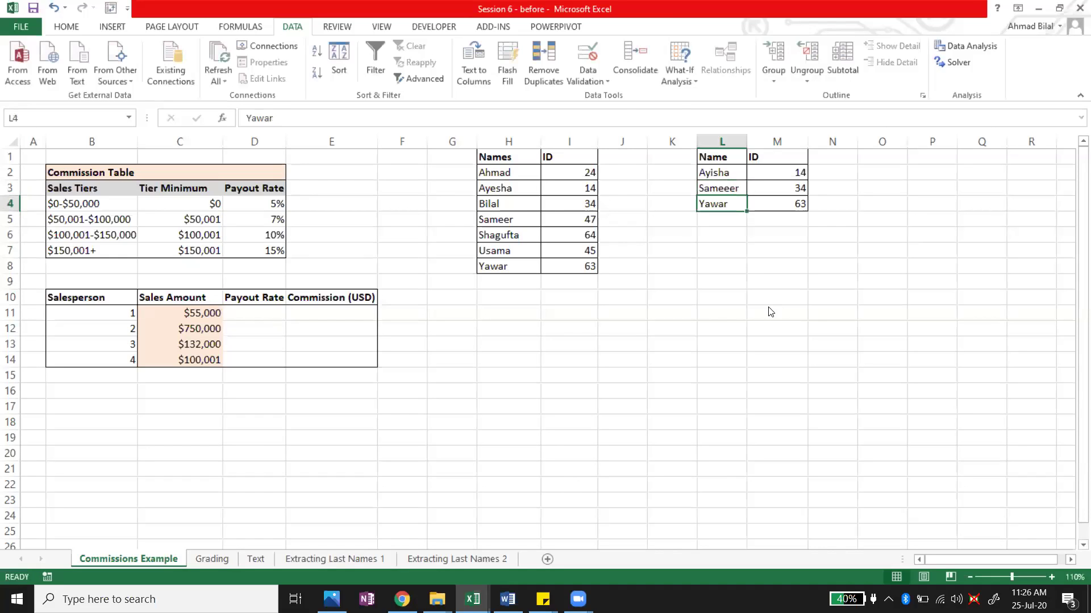
- Misspell the lookup name in L4 again by adding an extra "a" beside its first one
key(F3)
key(Escape)
key(F2)
key(Left)
key(Left)
key(Left)
text(a)
key(Return)
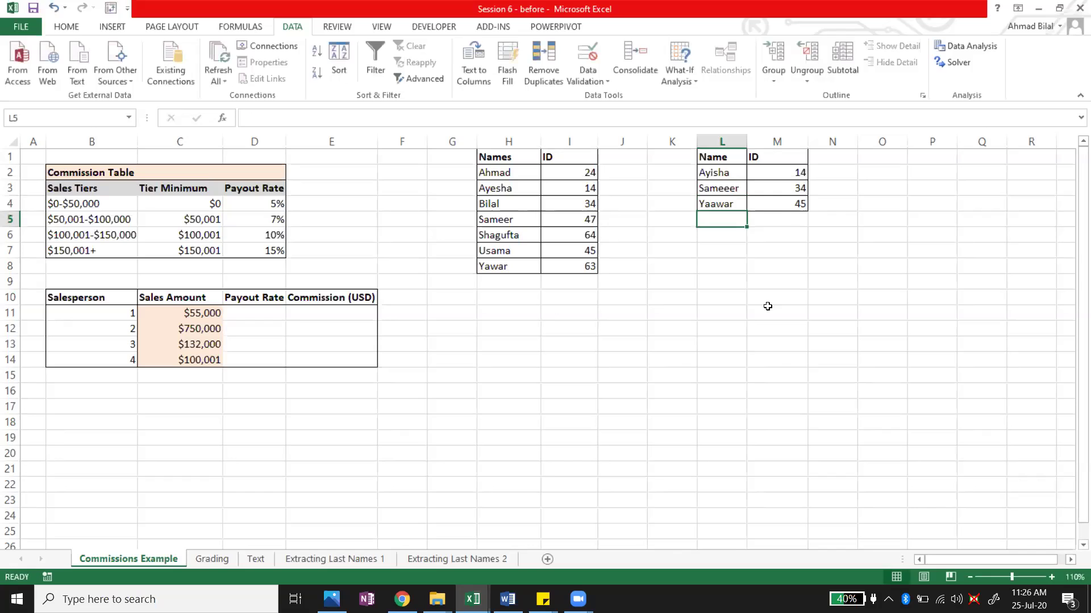
- Select the three misspelled lookup names in L2:L4 for review
key(Up)
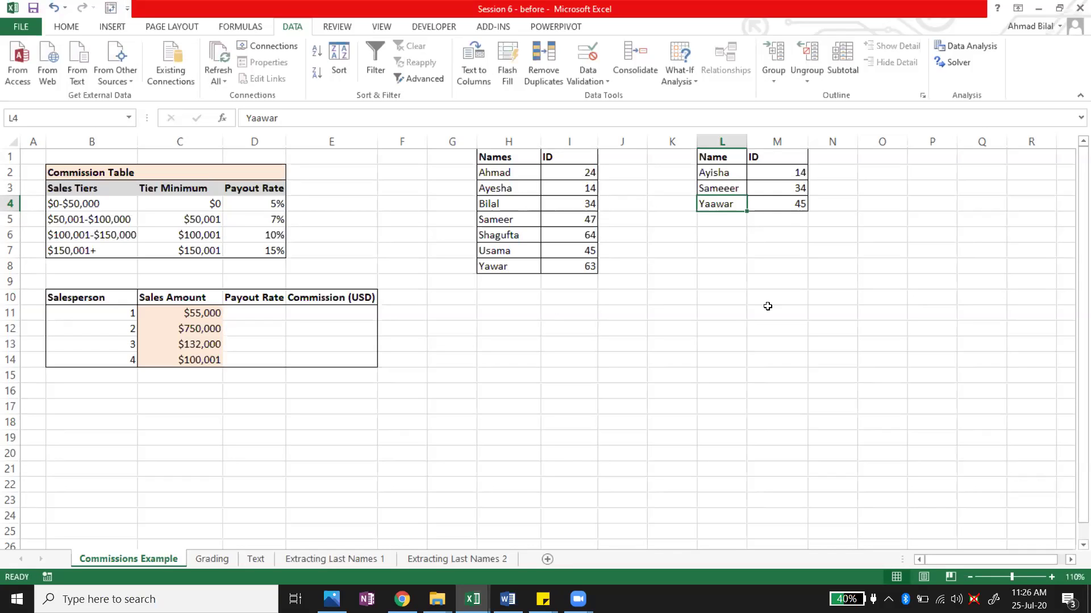
click(724, 172)
shift+click(727, 211)
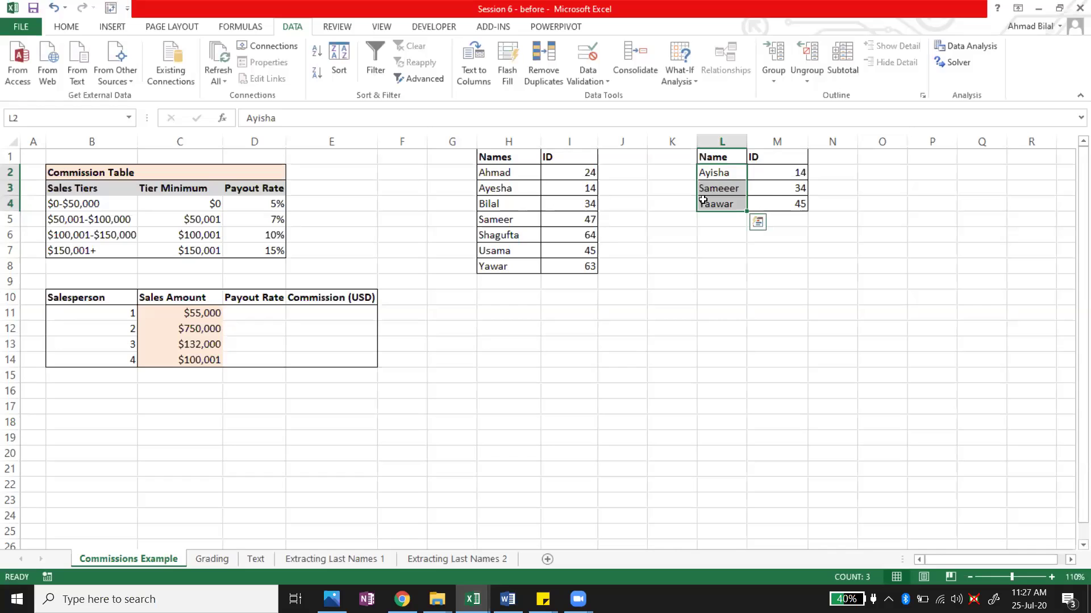
- Check the VLOOKUP formula in M2 and compare the IDs returned for L2:L4 with the Names and ID table
click(775, 188)
click(792, 173)
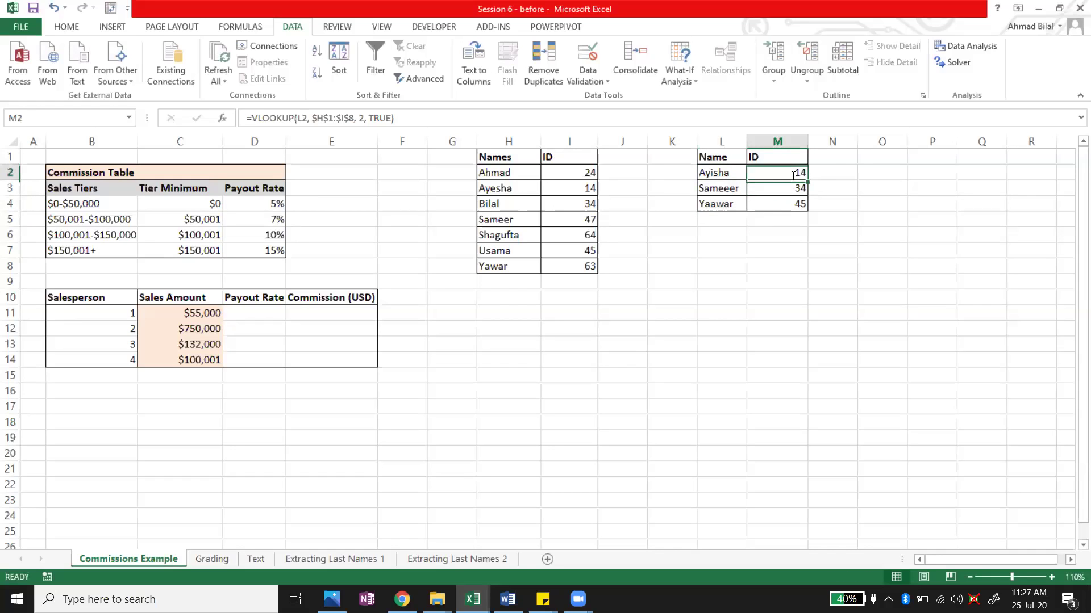
double_click(793, 173)
key(Escape)
click(554, 185)
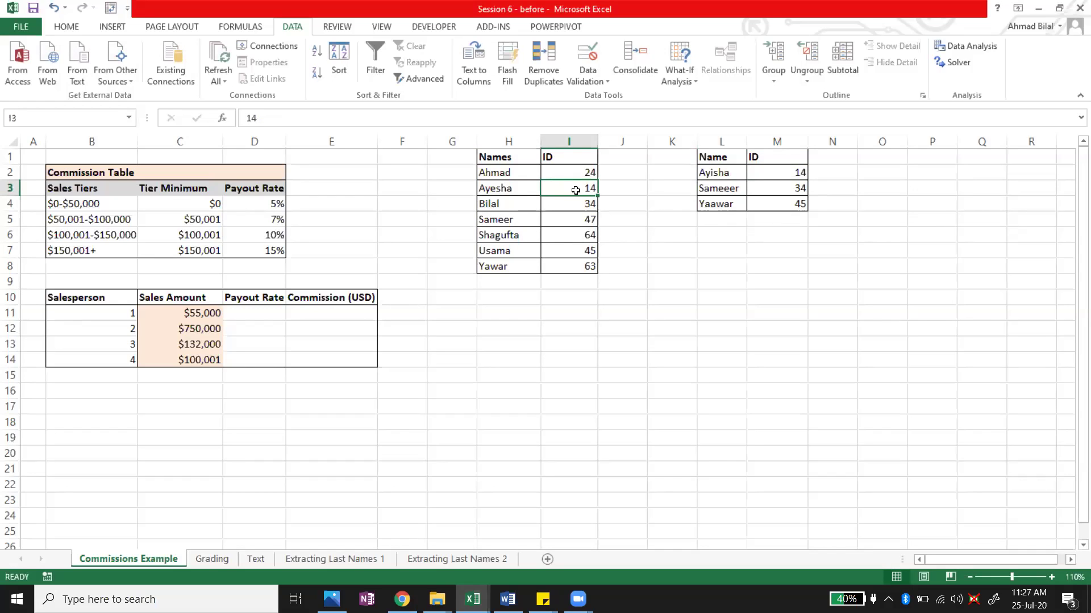
click(708, 187)
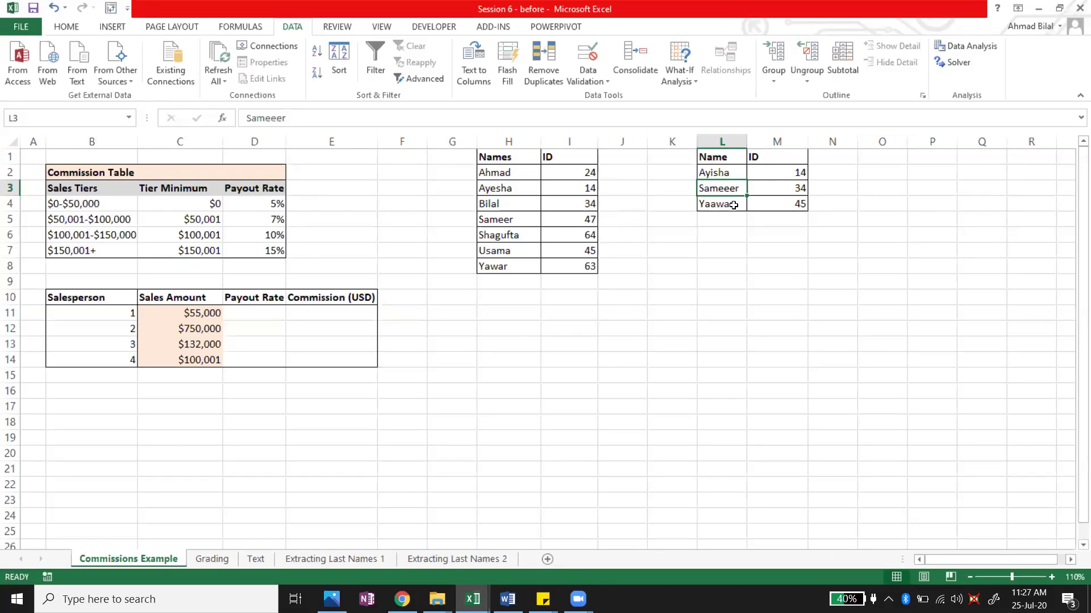
click(733, 205)
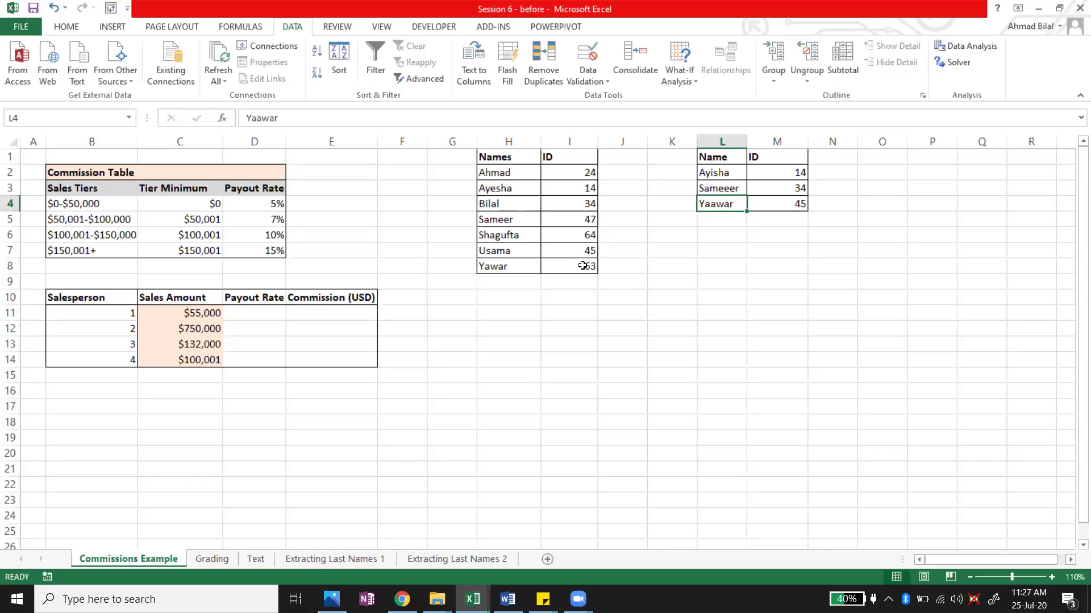
click(576, 248)
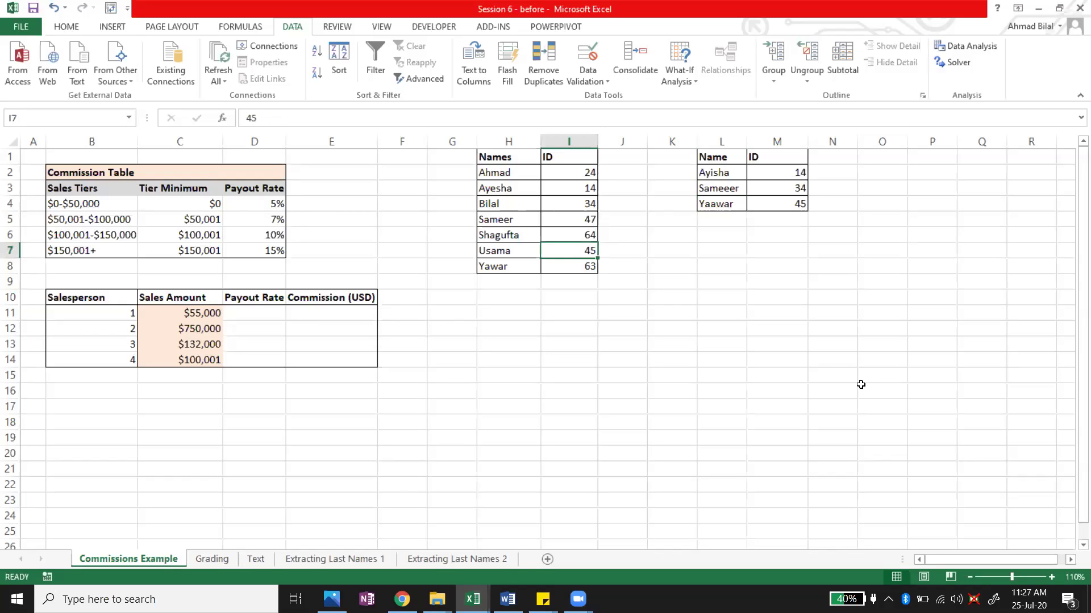
- Zoom the worksheet to 120% and highlight column I as the lookup table's ID column
click(1051, 576)
click(851, 363)
click(879, 228)
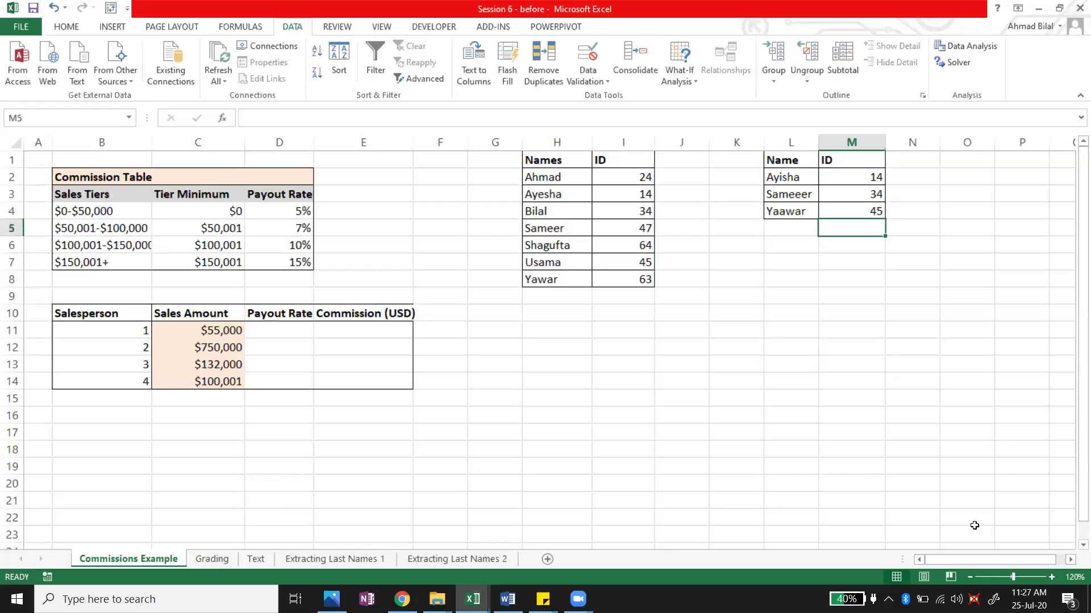
click(1069, 560)
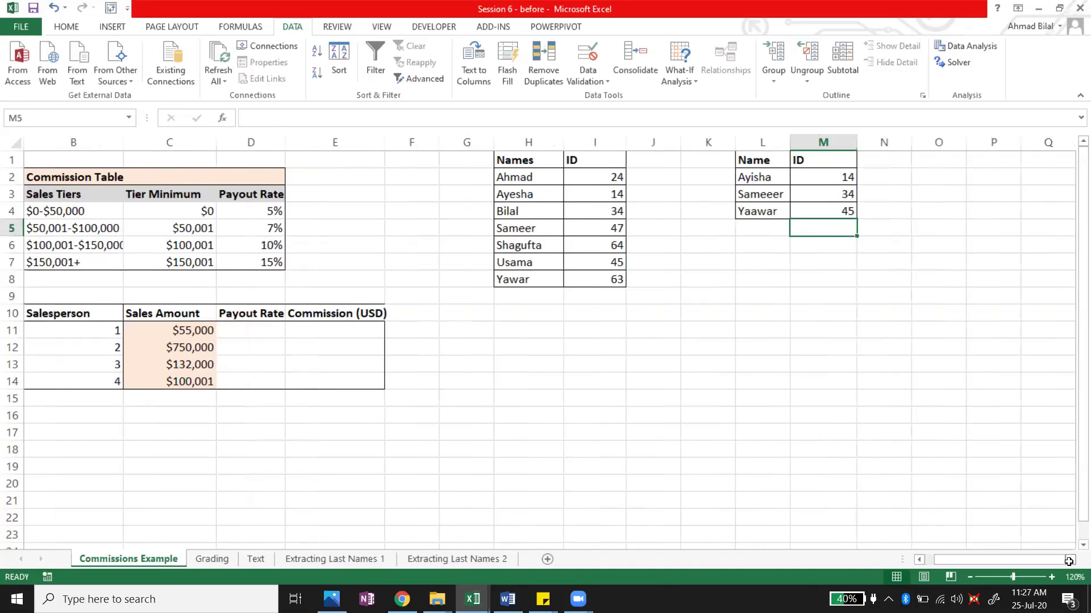
click(591, 143)
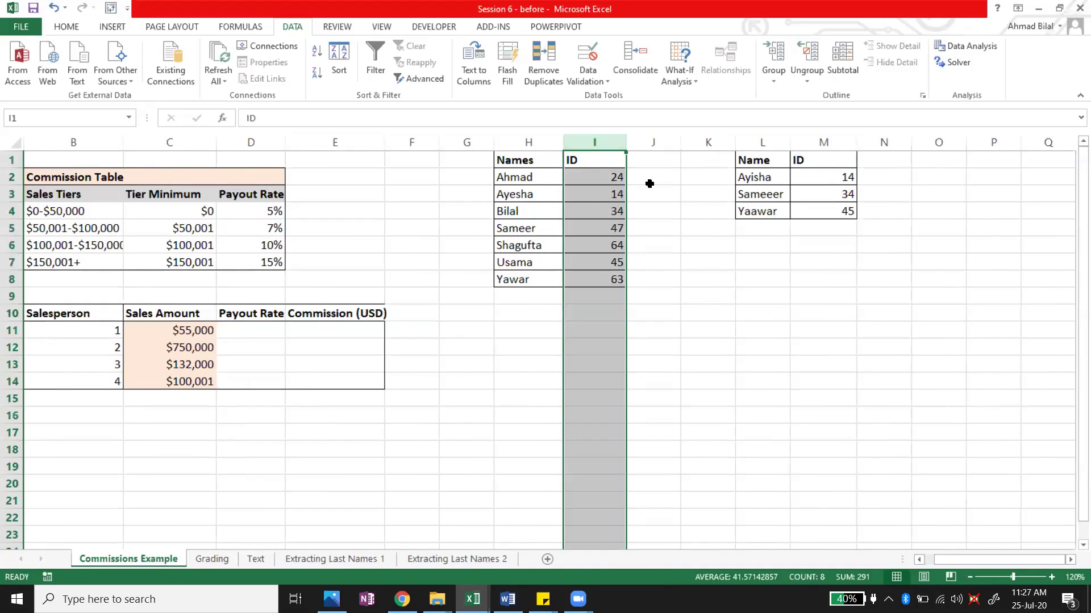
click(650, 183)
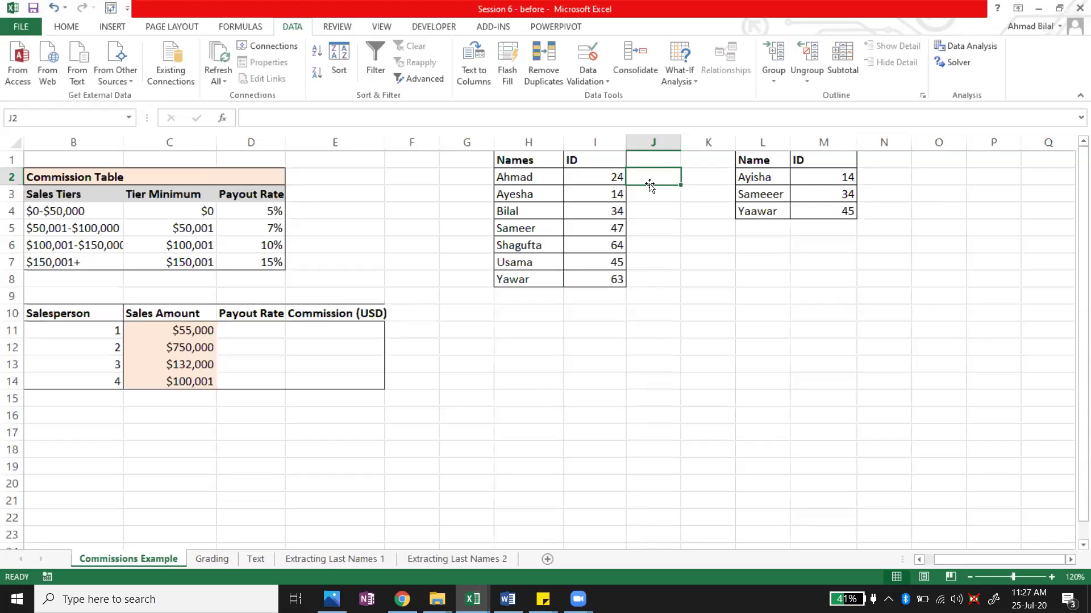
- Inspect the range_lookup argument of the VLOOKUP formula in M2, leaving the formula unedited
click(823, 183)
key(Down)
key(Down)
click(823, 183)
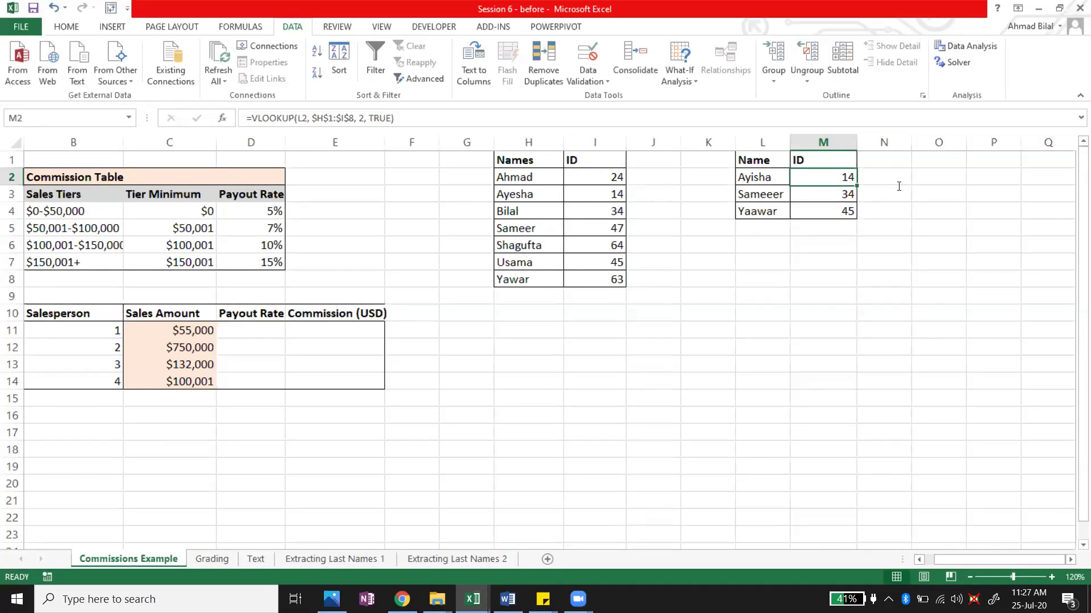
key(F2)
double_click(960, 177)
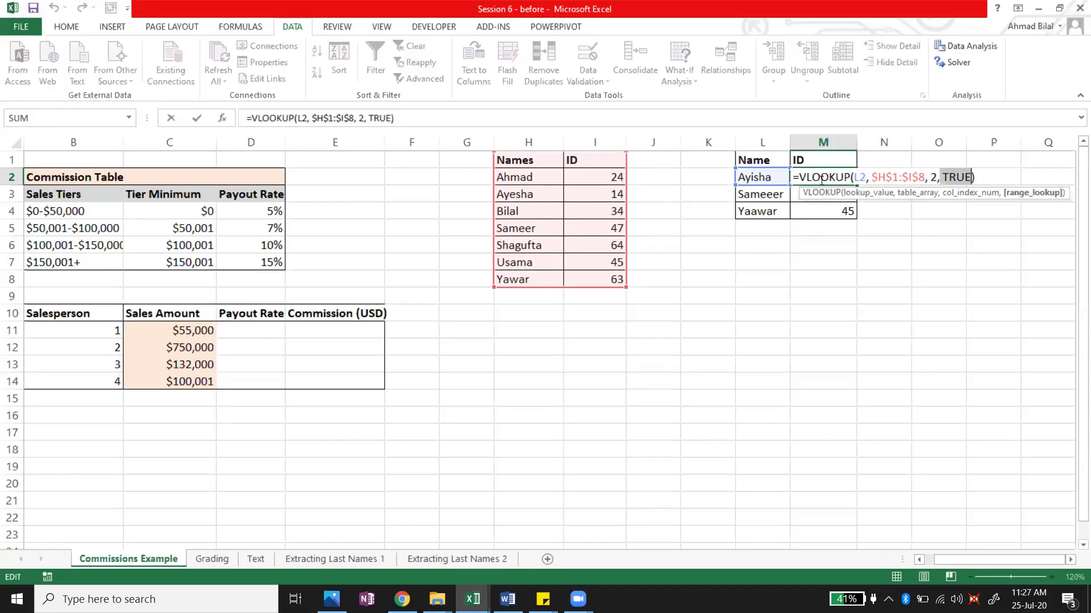
key(Escape)
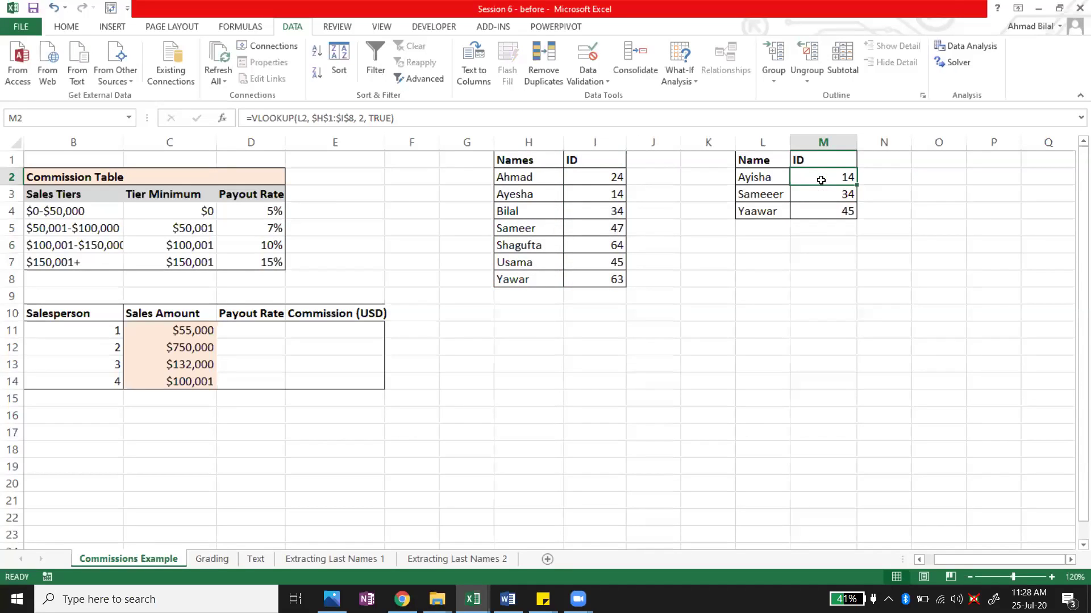
- Compare the misspelled lookup name in L2 with the alphabetical Names list in H1:H8
drag(534, 161, 531, 279)
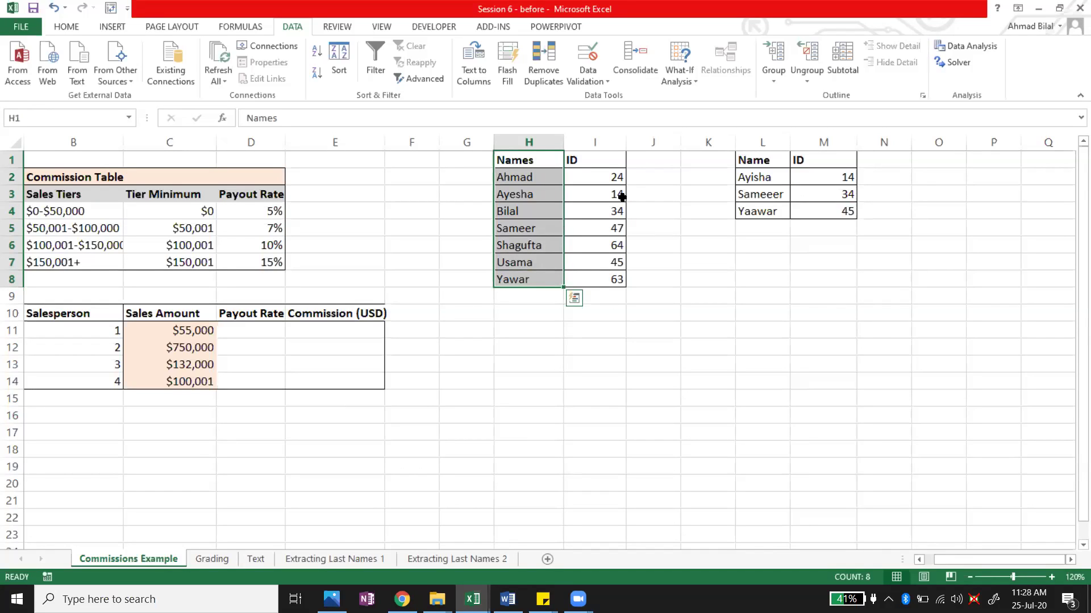
click(784, 177)
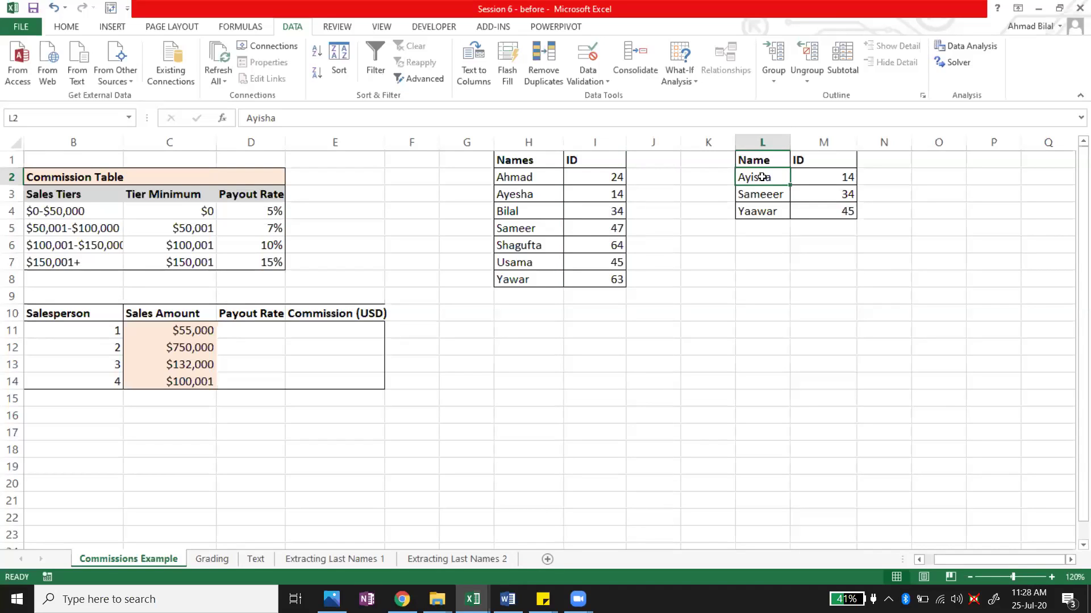
drag(520, 160, 531, 279)
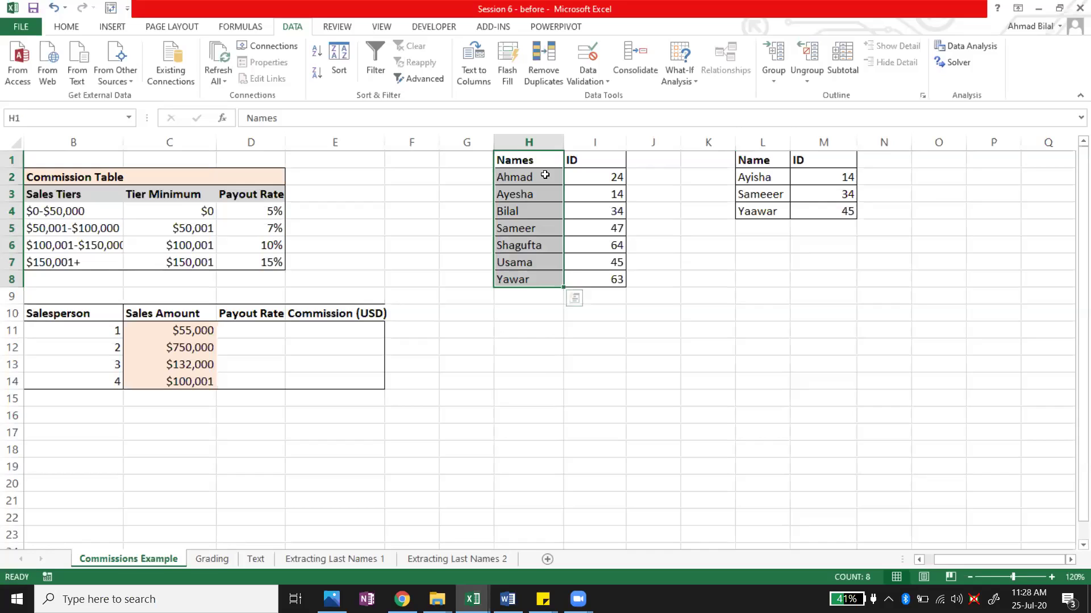
click(777, 180)
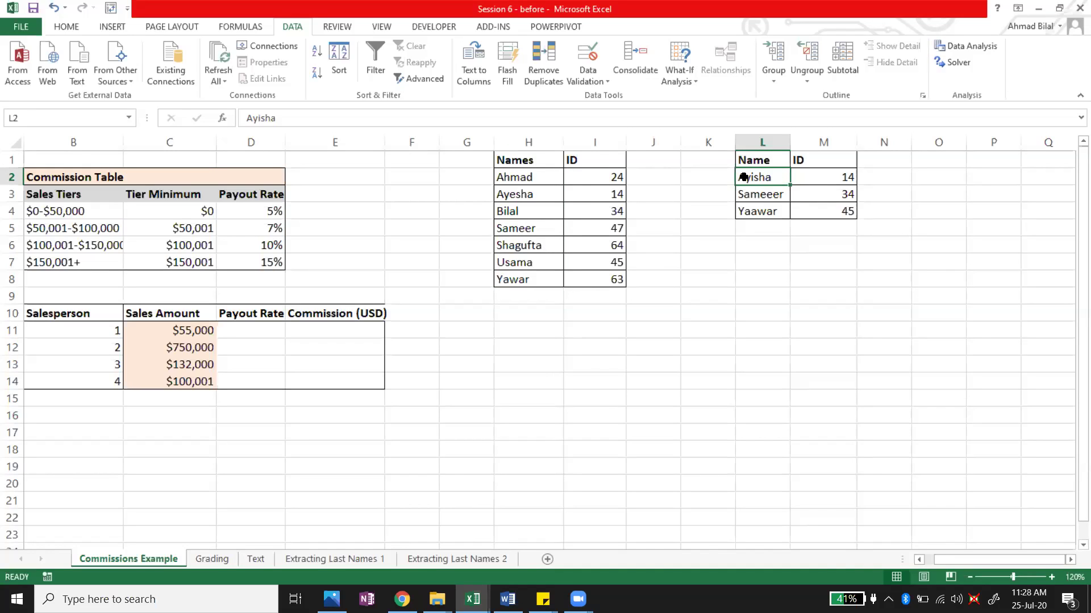
click(537, 199)
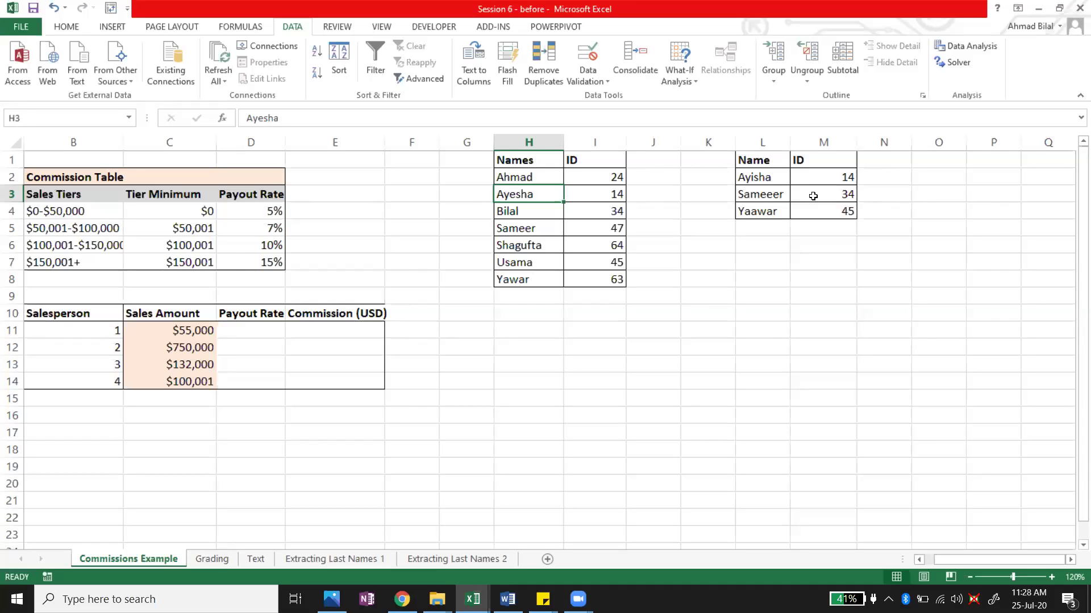
click(766, 181)
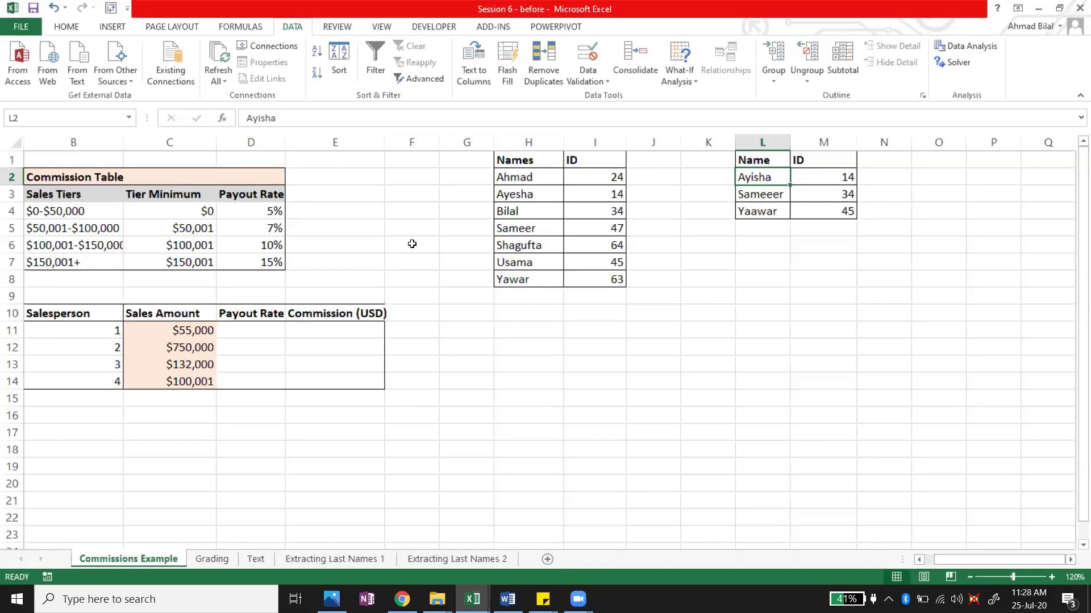
- Enter the misspelled name from L2 in G4, marking where it falls alphabetically after the name in H3
click(459, 216)
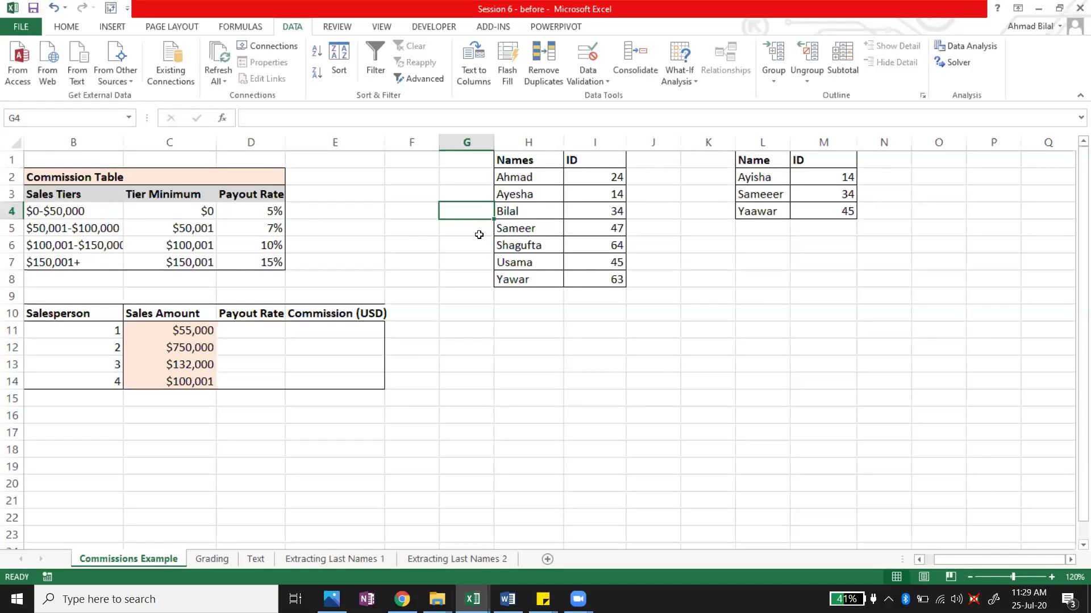
click(521, 193)
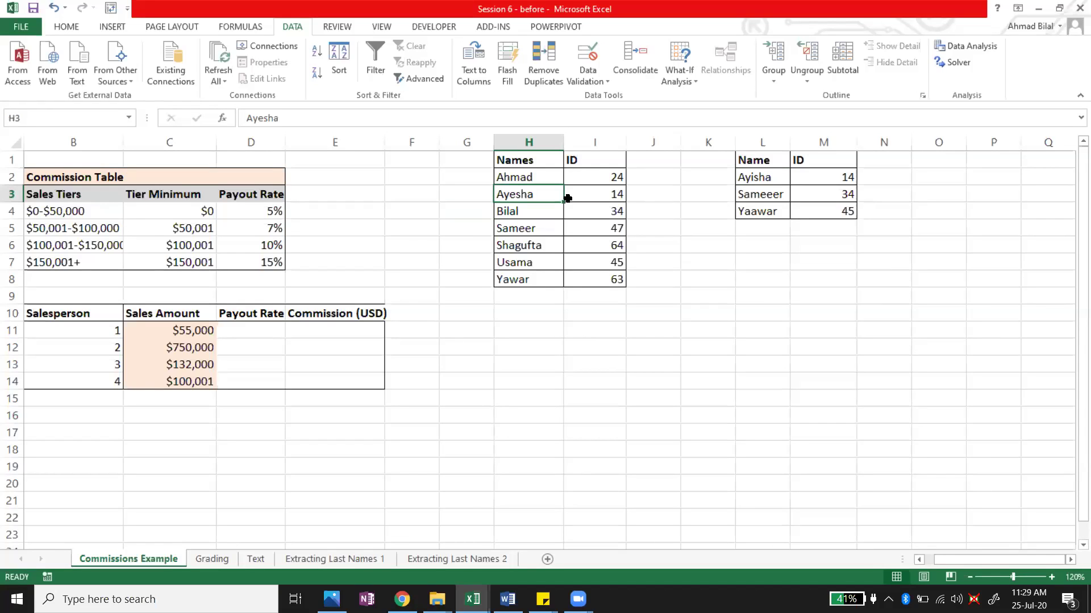
click(460, 214)
text(Ayisha)
key(Return)
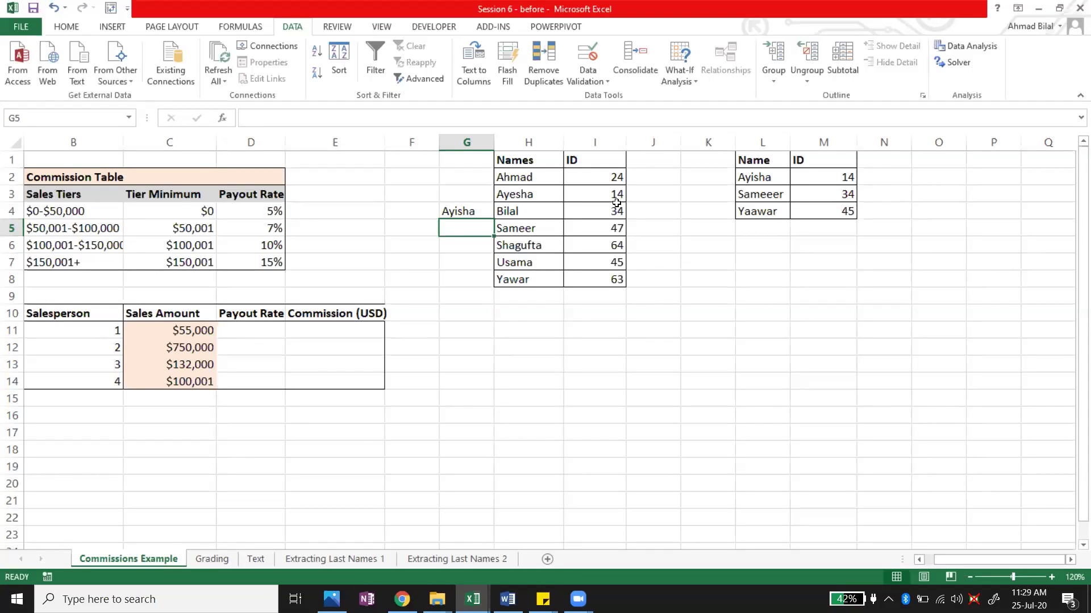
- Enter the misspelled name from L3 in G5, beside its correctly spelled counterpart in H5
click(760, 195)
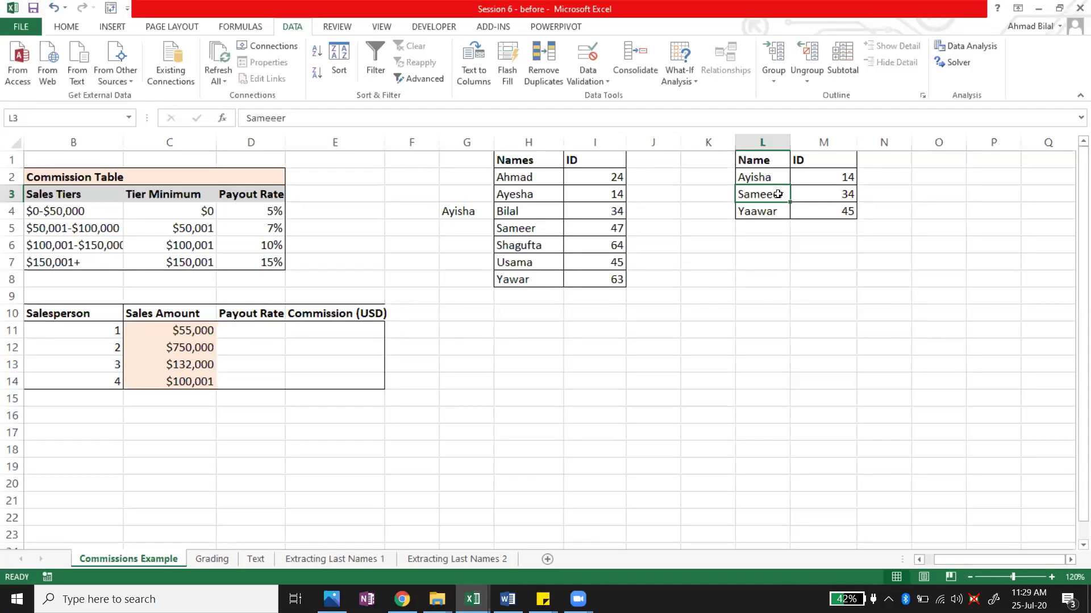
click(528, 228)
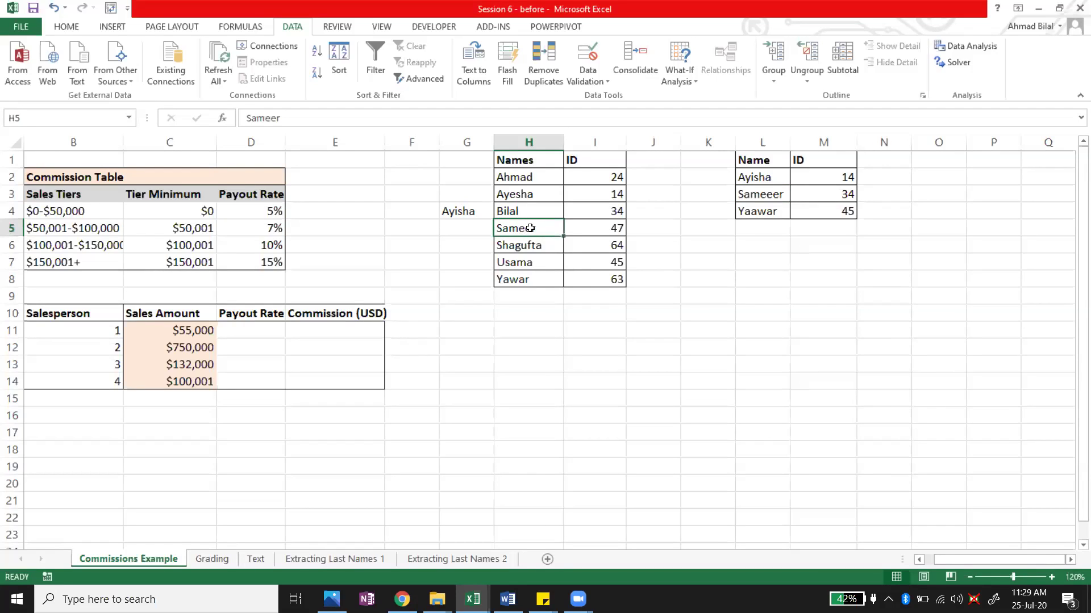
click(781, 194)
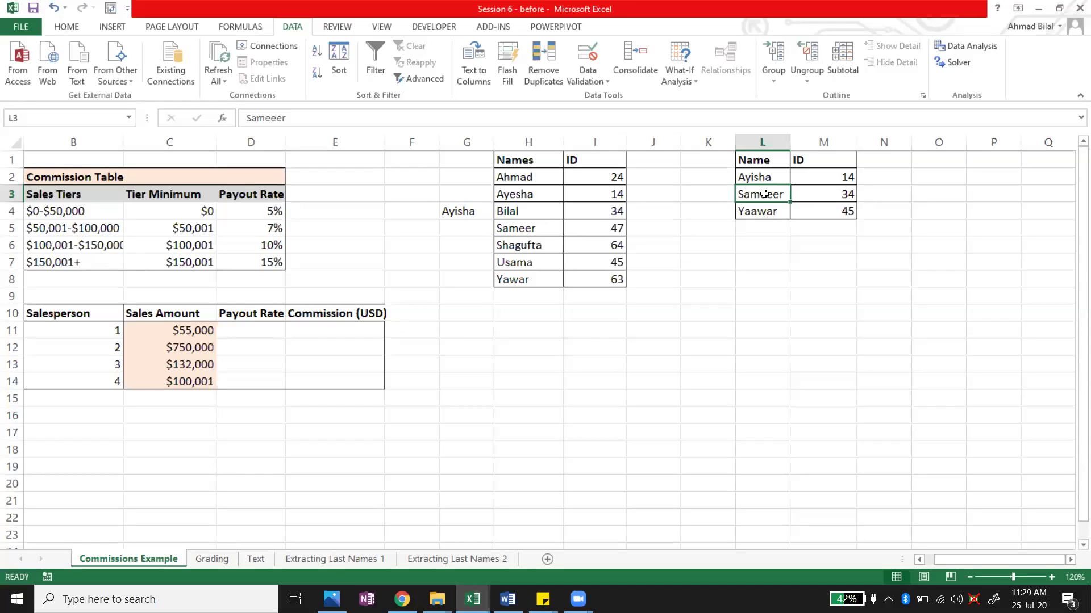
drag(711, 198, 782, 195)
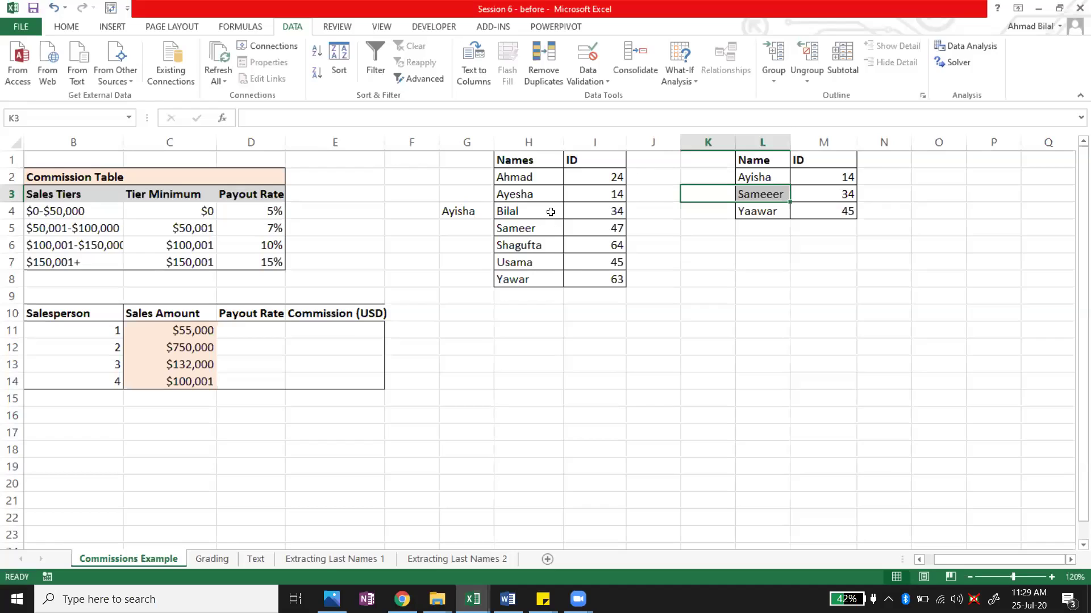
click(475, 231)
text(Sameeer)
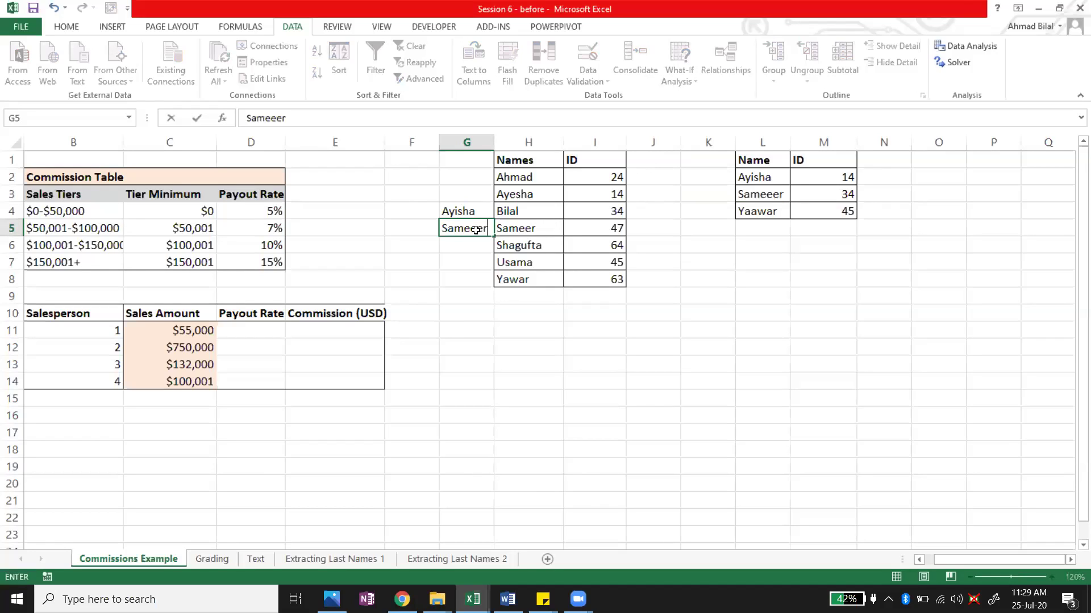
key(Return)
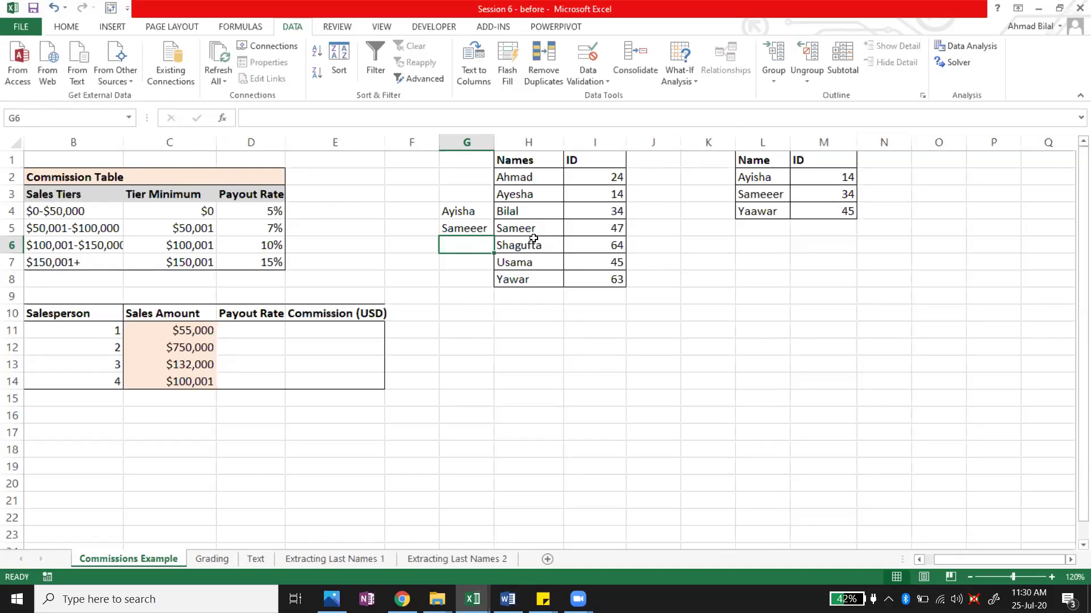
click(553, 228)
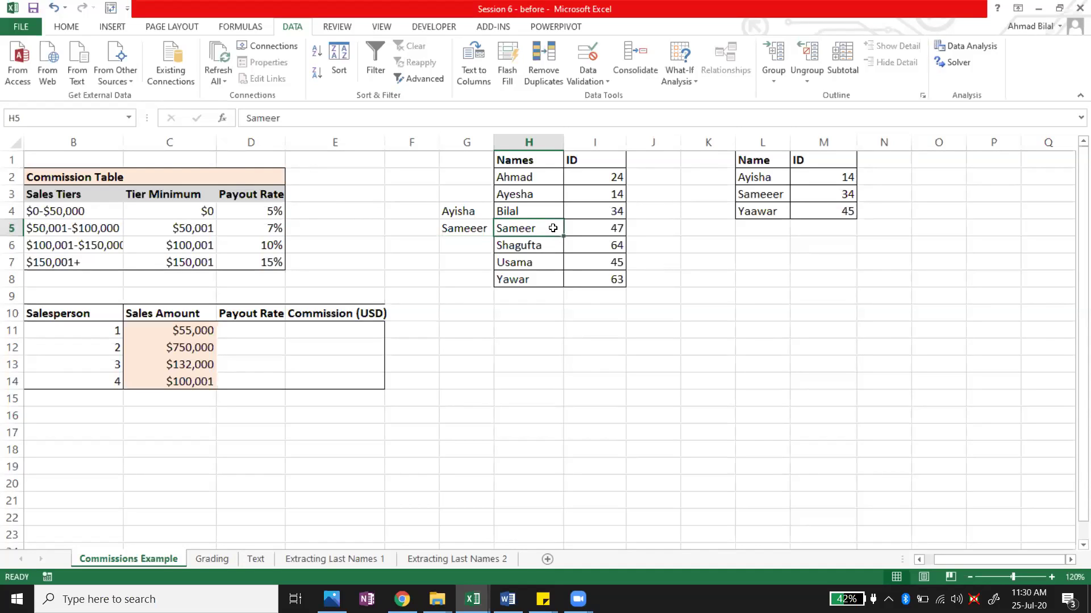
- Enter the misspelled name from L4 in G8, beside its correctly spelled counterpart in H8
click(771, 213)
click(543, 278)
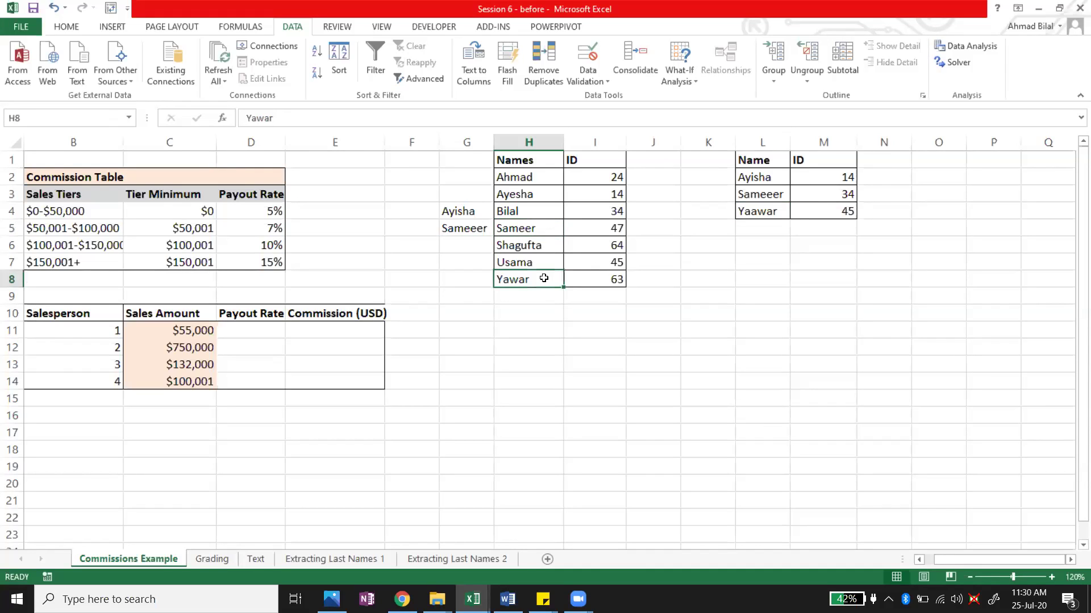
click(764, 211)
drag(708, 211, 758, 212)
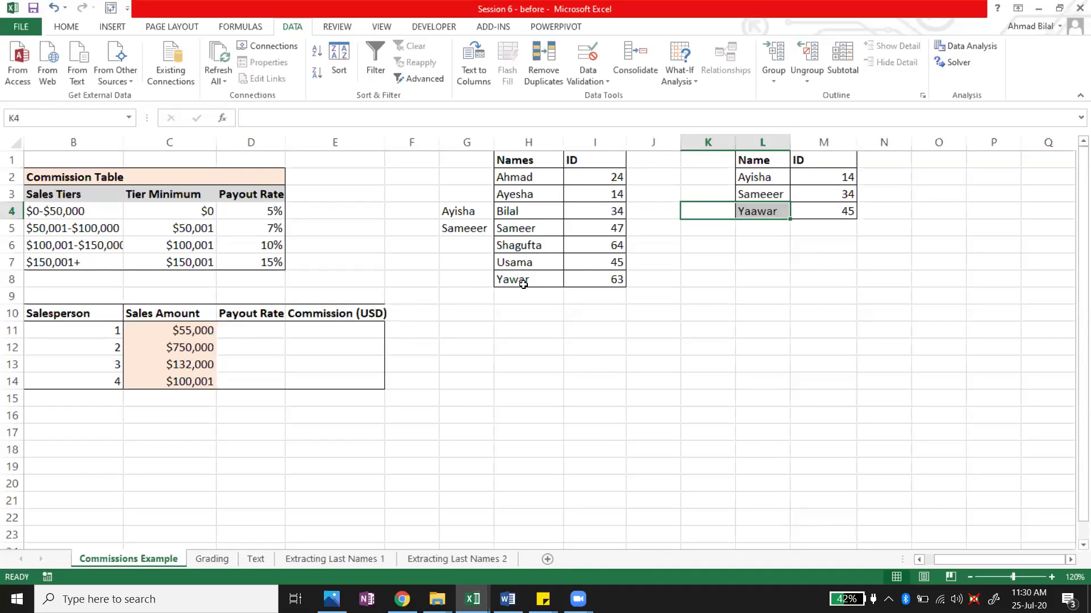
click(468, 279)
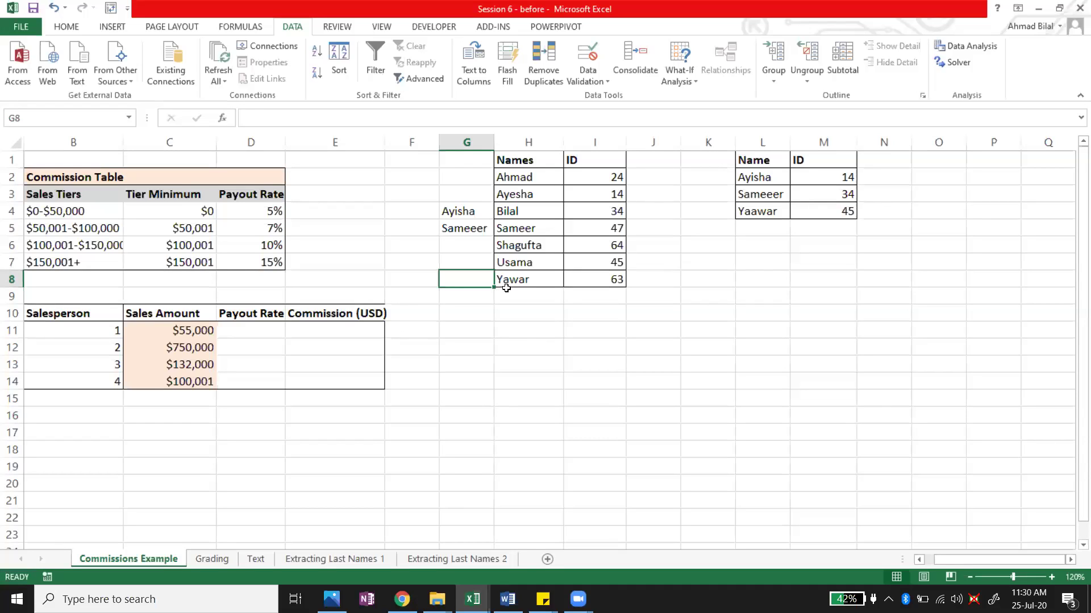
text(Yaawar)
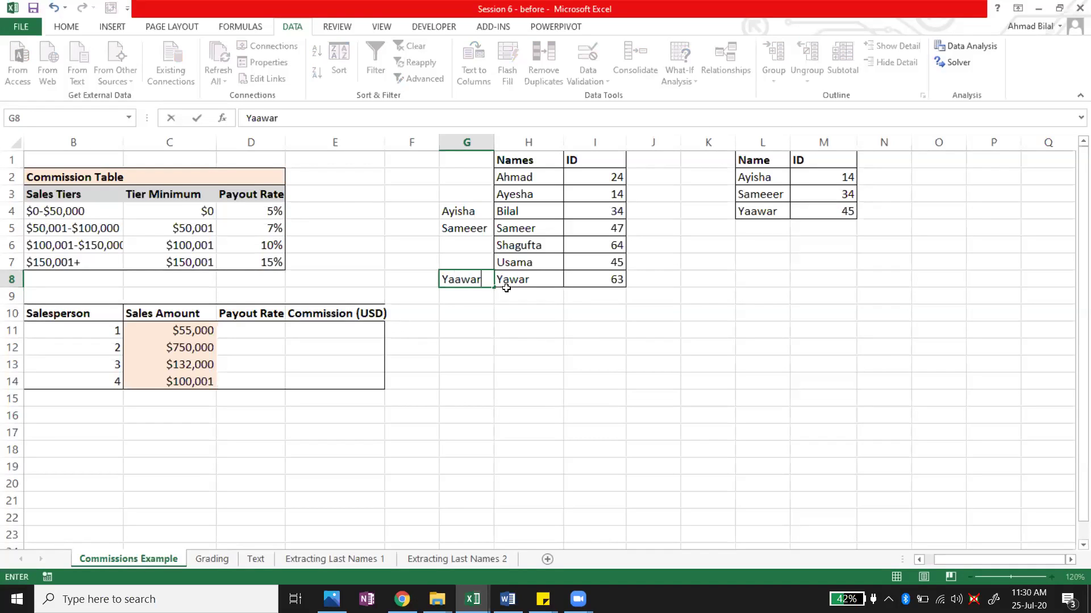
key(Return)
click(534, 258)
click(537, 278)
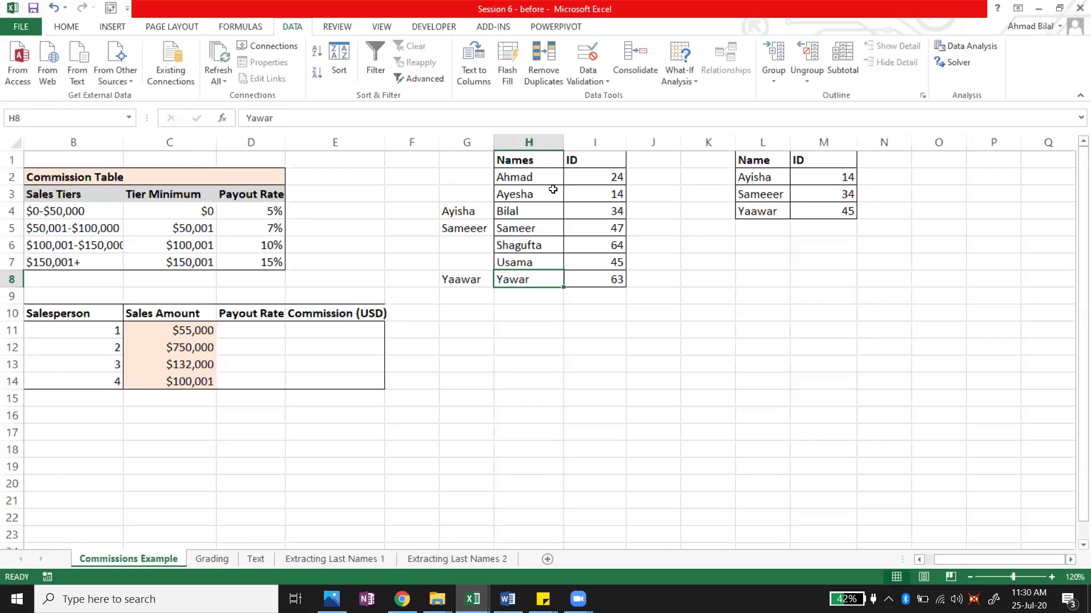
- Move the names and IDs in H4:I8 down one row, leaving row 4 of the list empty
click(547, 220)
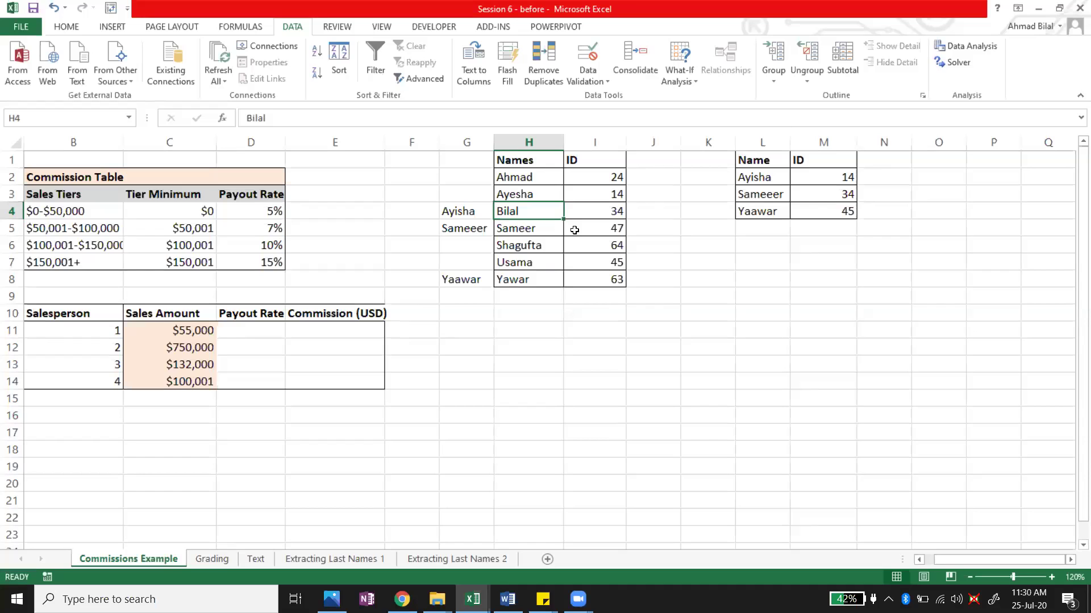
key(ctrl+shift+Right)
key(ctrl+shift+Down)
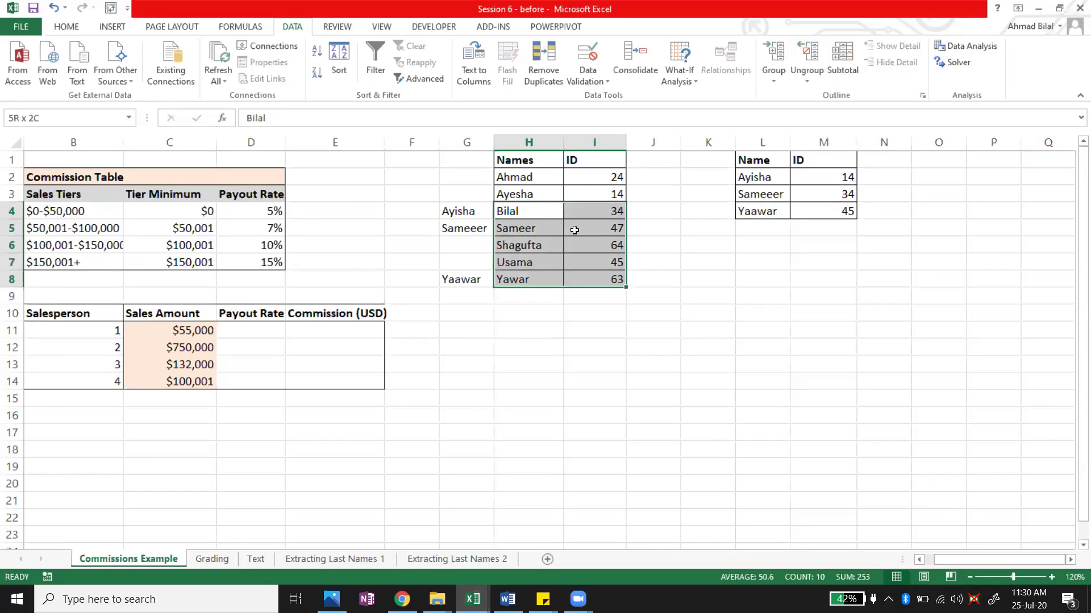
key(ctrl+shift+Down)
key(ctrl+shift+Up)
scroll(574, 230, up, 3)
key(ctrl+x)
key(Down)
key(ctrl+v)
- Shift the records in H6:I9 down one row, and move the last record further down to H11:I11, leaving rows 6 and 10 empty
key(Down)
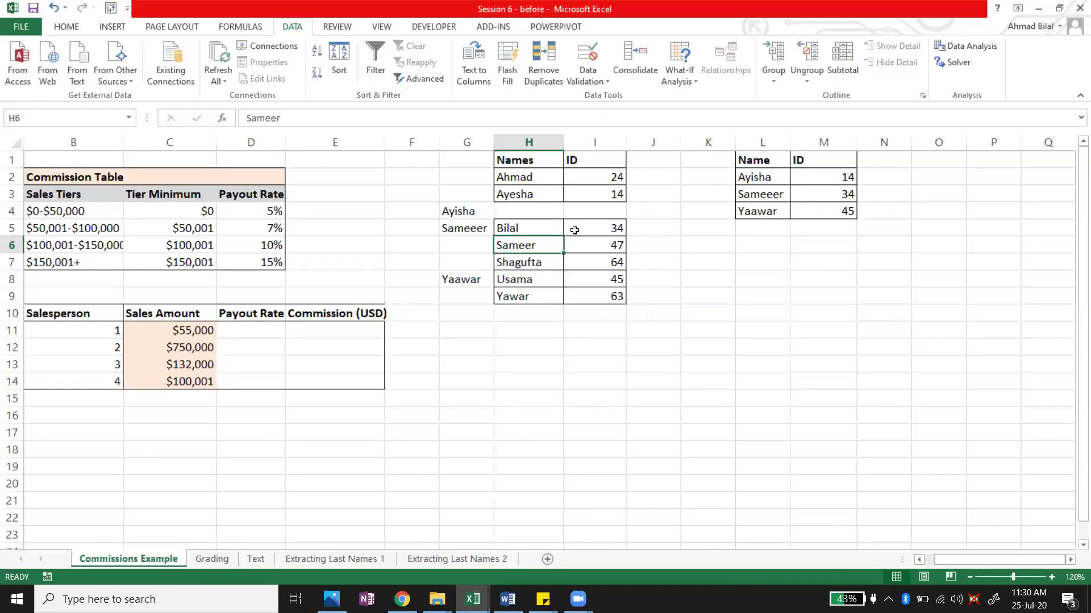
key(ctrl+shift+Right)
key(ctrl+shift+Down)
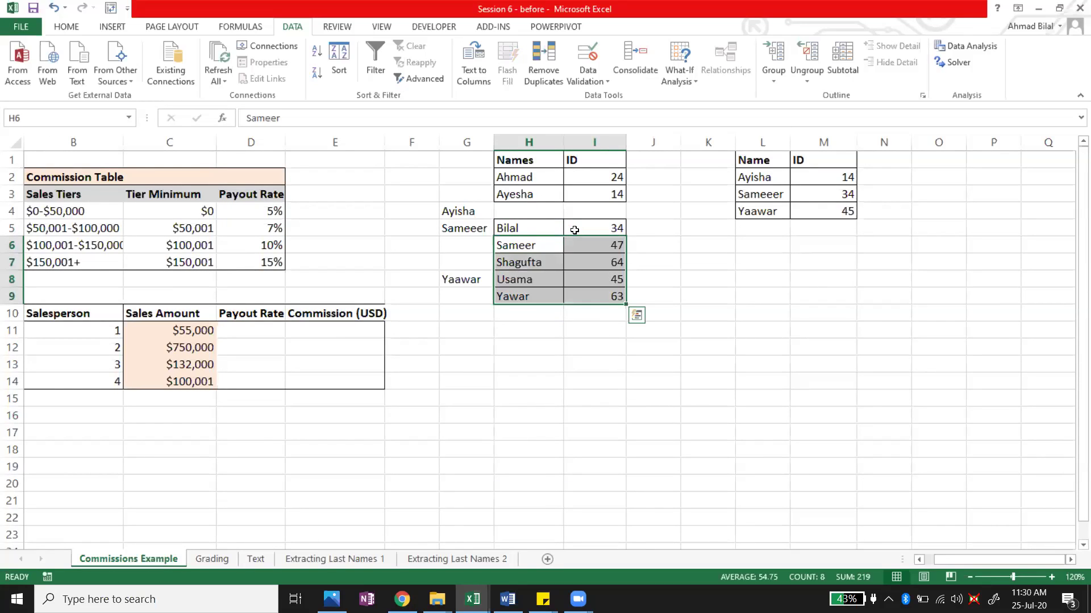
key(ctrl+Down)
key(ctrl+shift+Right)
key(ctrl+shift+Down)
key(ctrl+shift+Up)
key(ctrl+x)
key(Down)
key(Return)
- Move the misspelled name in G5 down to G6, beside the empty row in the names list
key(Up)
key(Up)
key(Up)
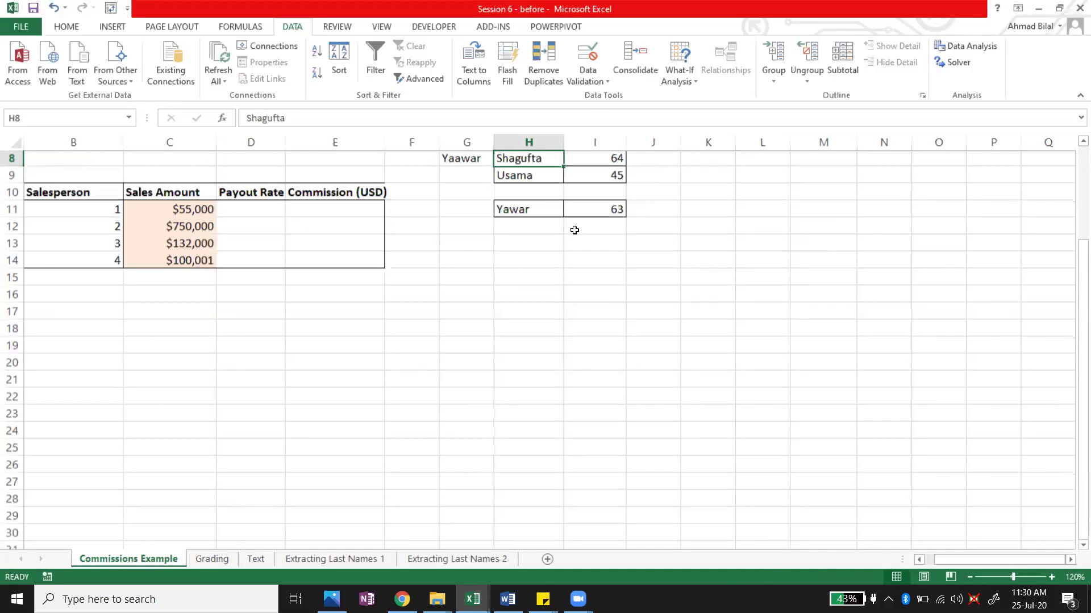
scroll(574, 230, up, 3)
key(Up)
key(Up)
key(Up)
key(Up)
key(Left)
key(Down)
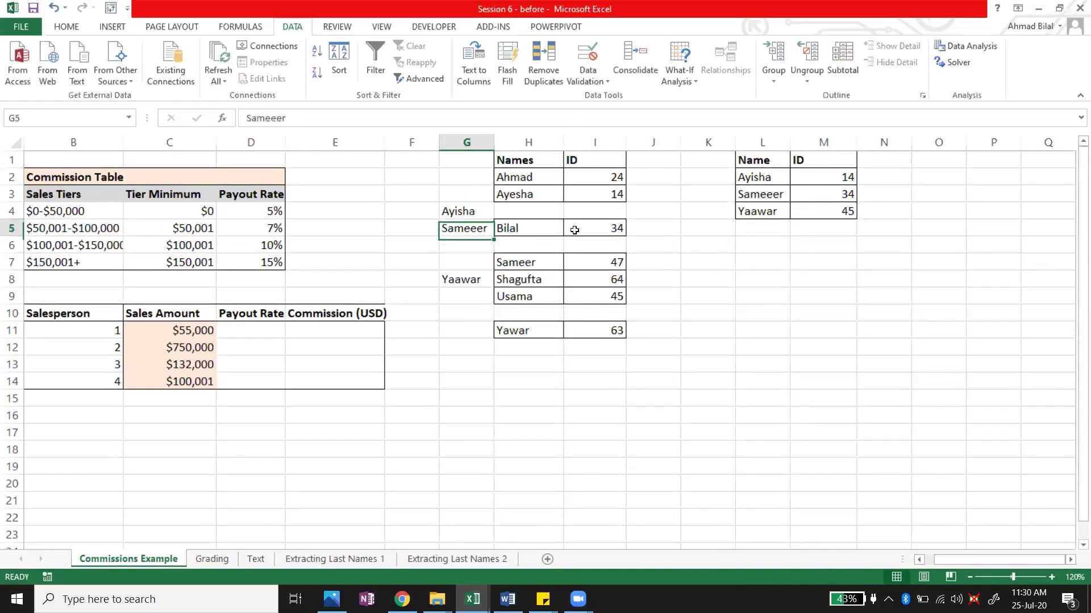
key(ctrl+x)
key(Down)
key(Return)
- Move the misspelled name in G8 down to G10, beside the empty row above the last record
key(Down)
key(Down)
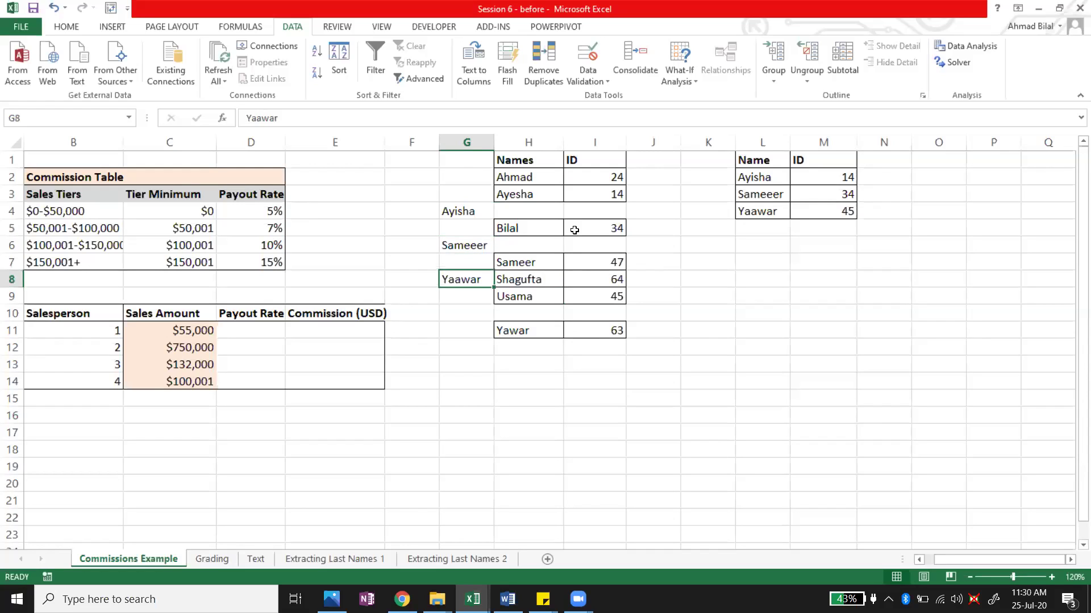
key(ctrl+x)
key(Down)
key(Down)
key(Return)
key(Up)
key(Up)
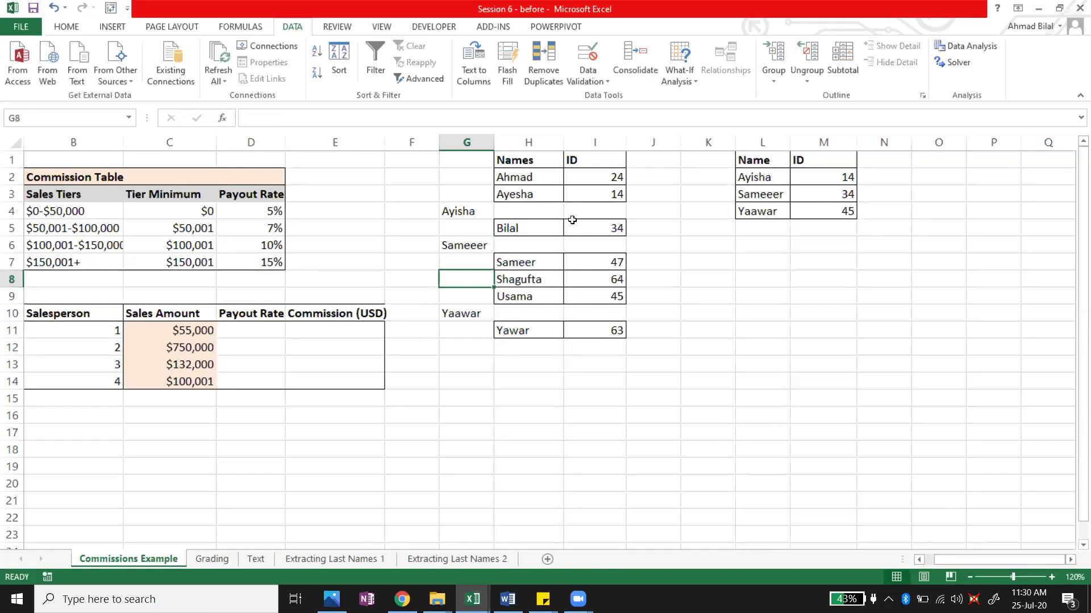
- Compare each lookup name in L2:L4 with the names just above and below its alphabetical gap in column H
click(536, 195)
click(475, 216)
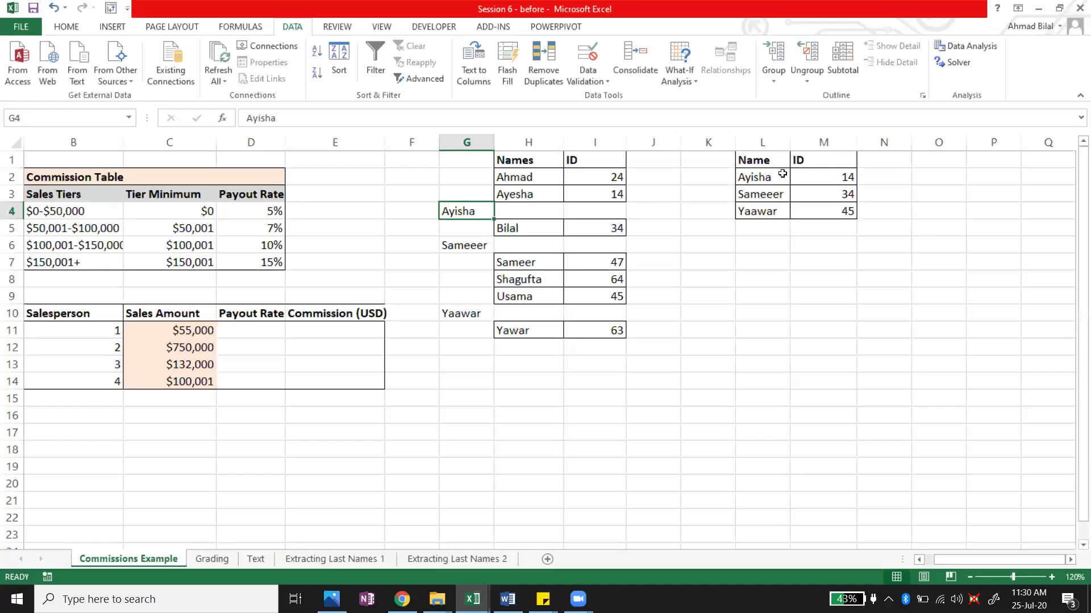
click(783, 175)
drag(508, 192, 538, 263)
click(753, 194)
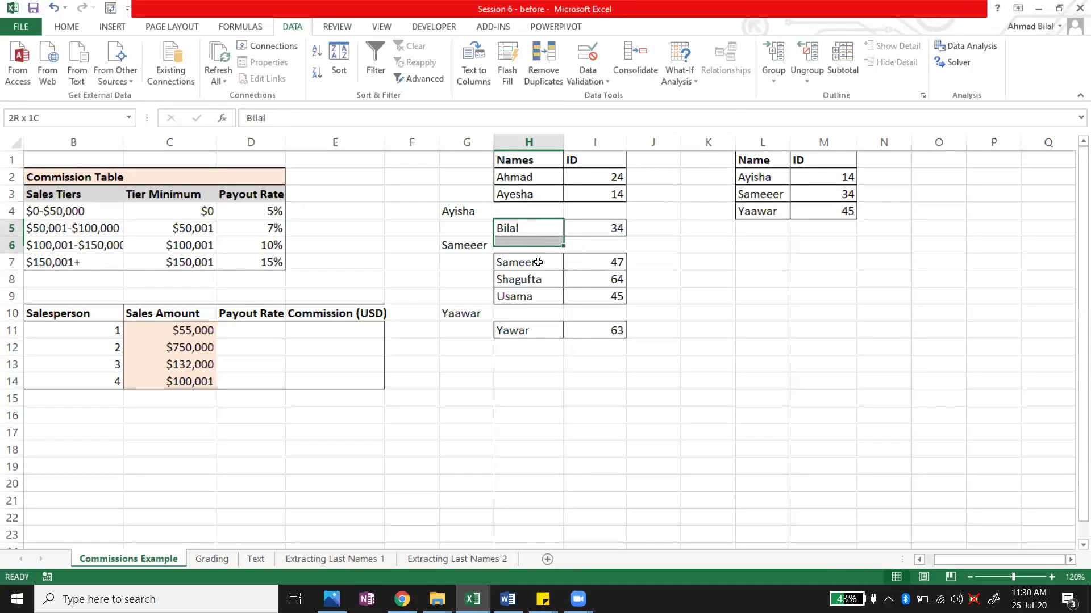
click(768, 212)
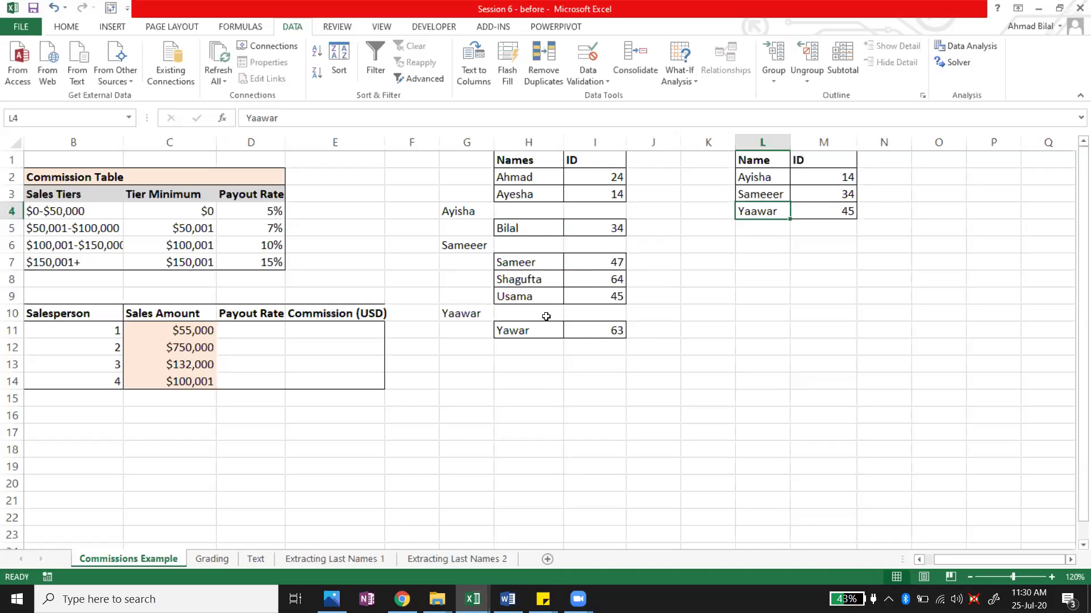
drag(540, 308, 542, 331)
click(637, 310)
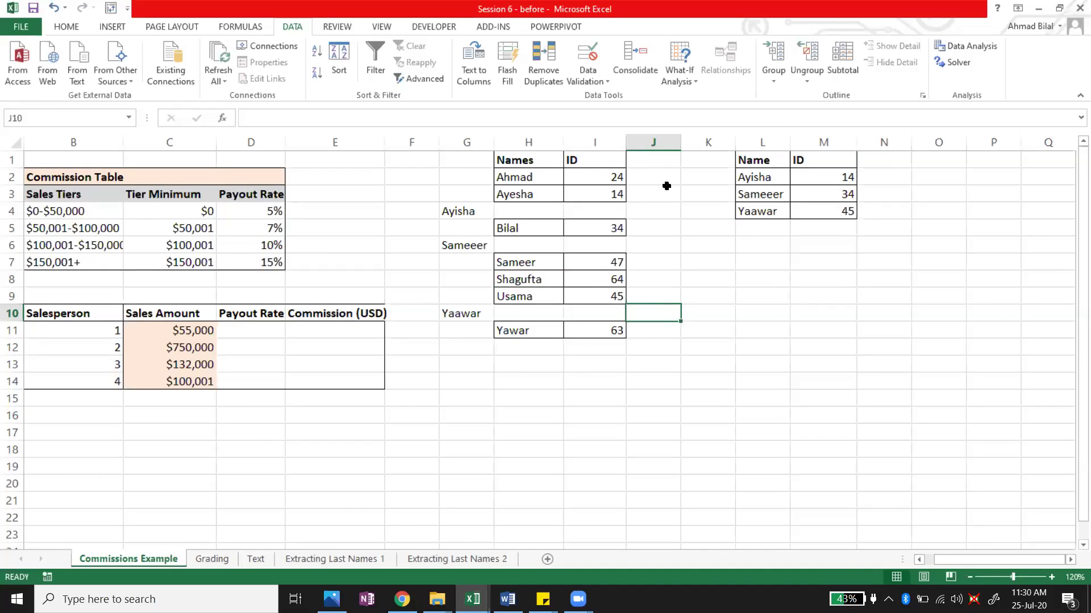
- Compare the lookup name in L2 alphabetically with the names in H2, H3 and H5, one after another
click(774, 178)
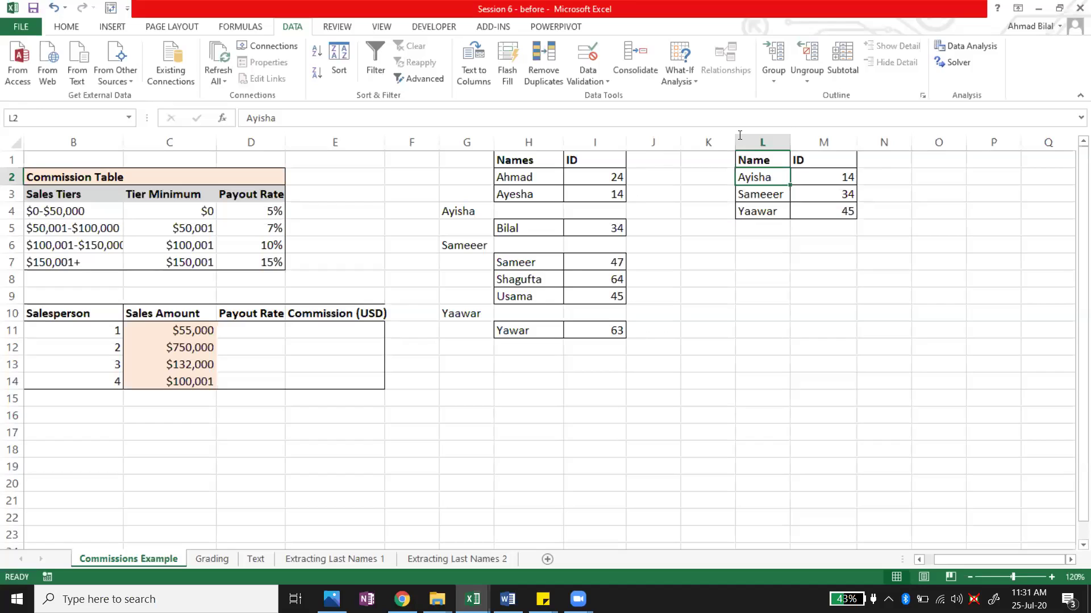
click(538, 178)
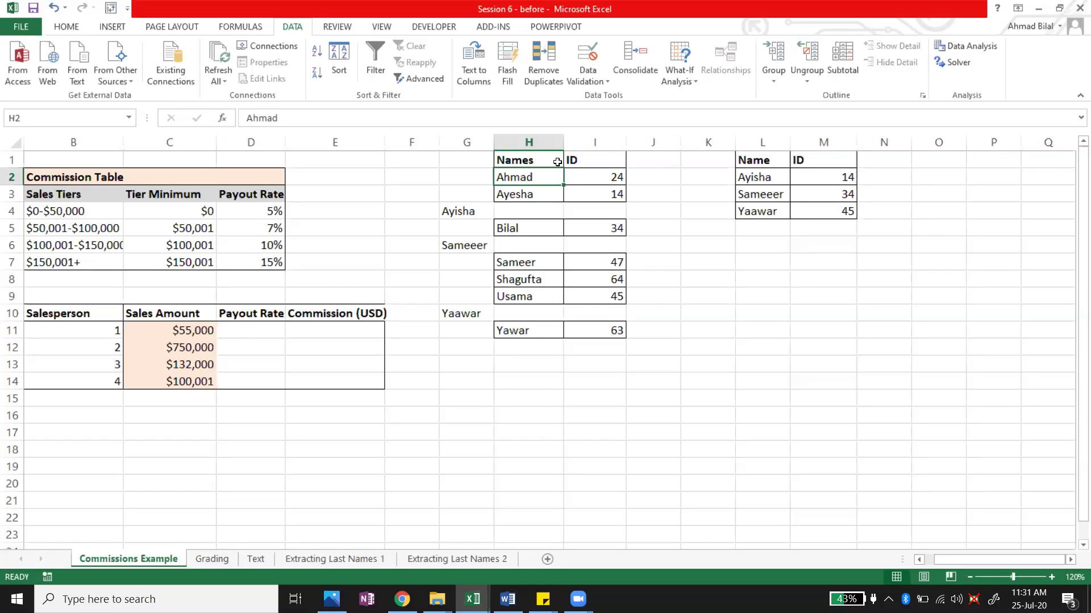
click(762, 175)
click(717, 177)
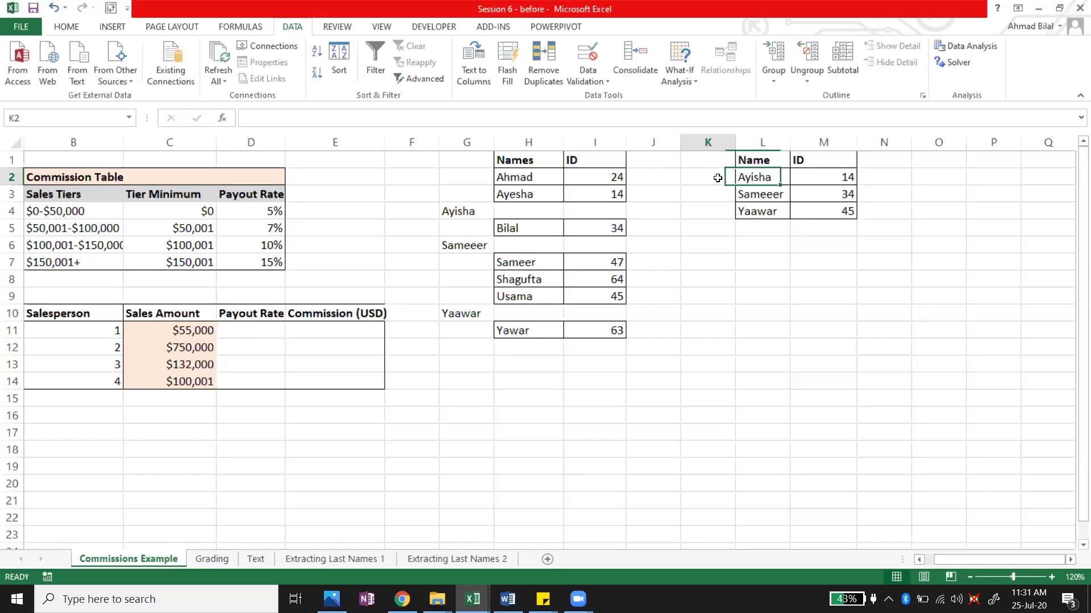
key(shift+Right)
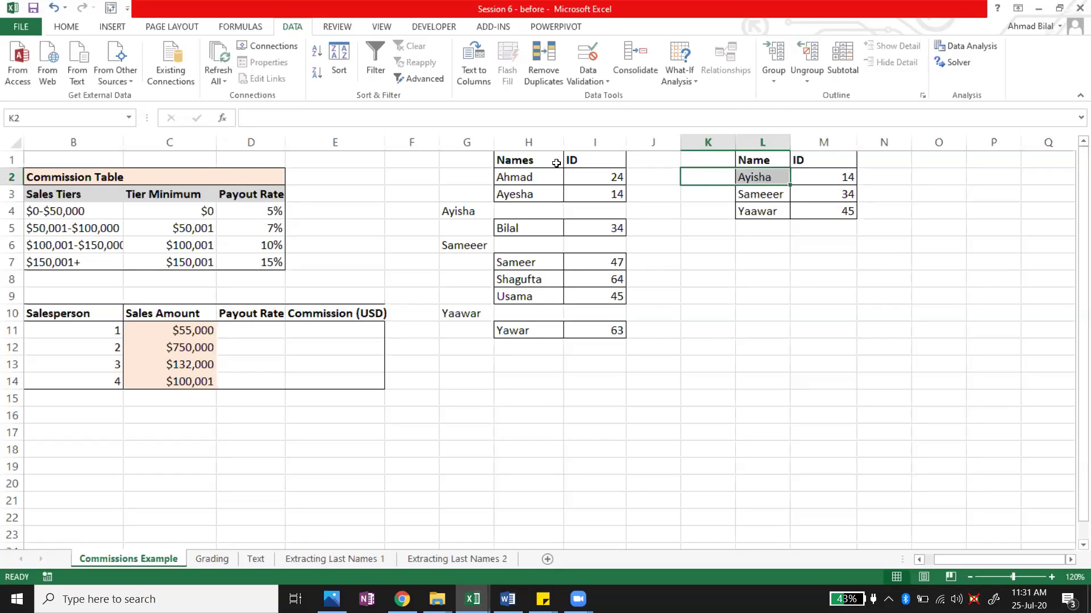
click(540, 195)
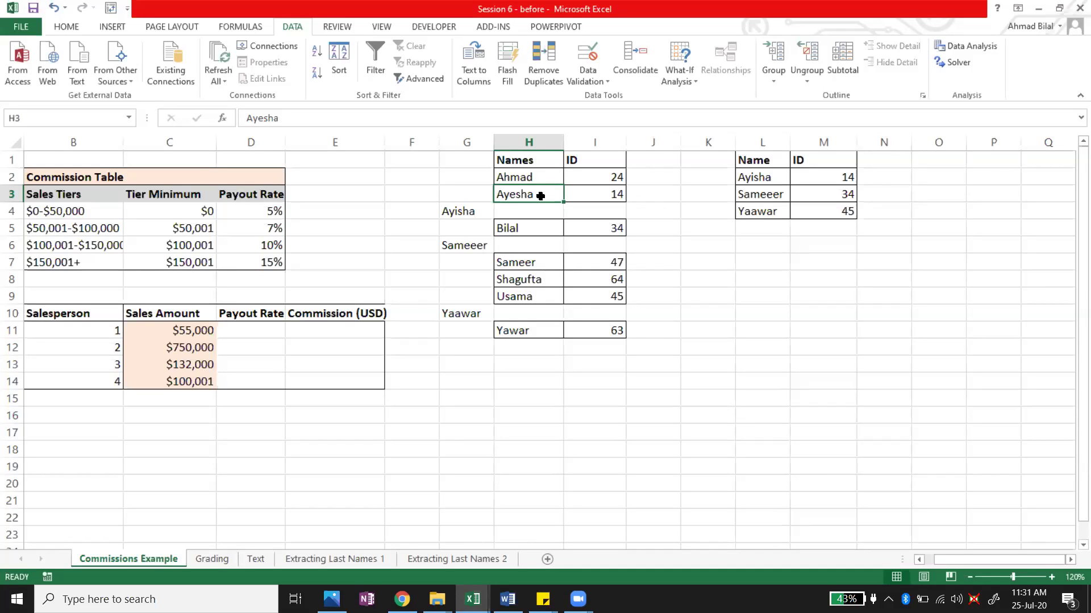
ctrl+click(773, 178)
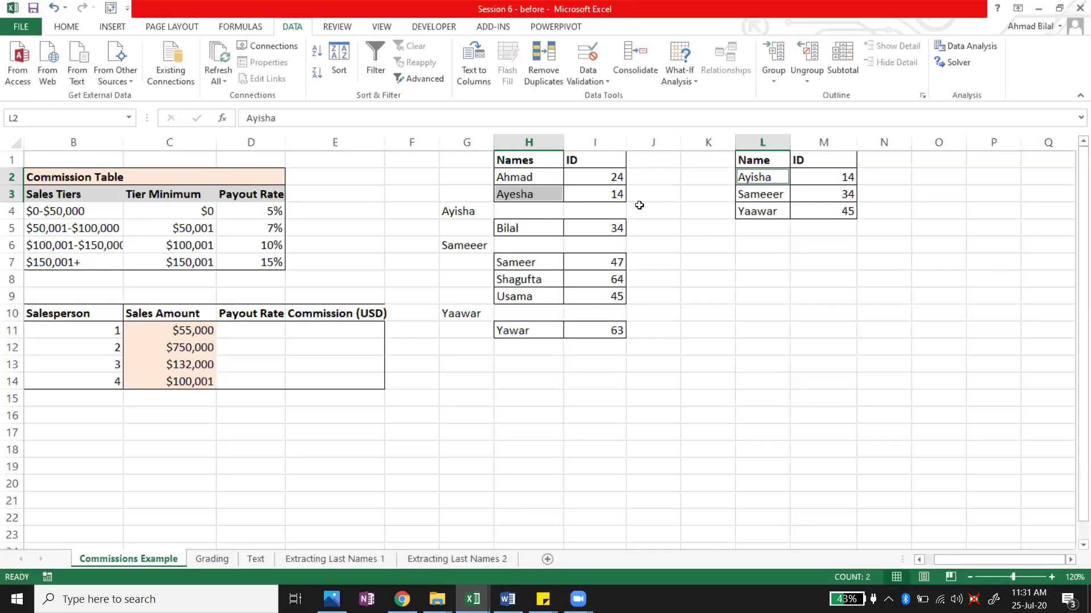
click(555, 198)
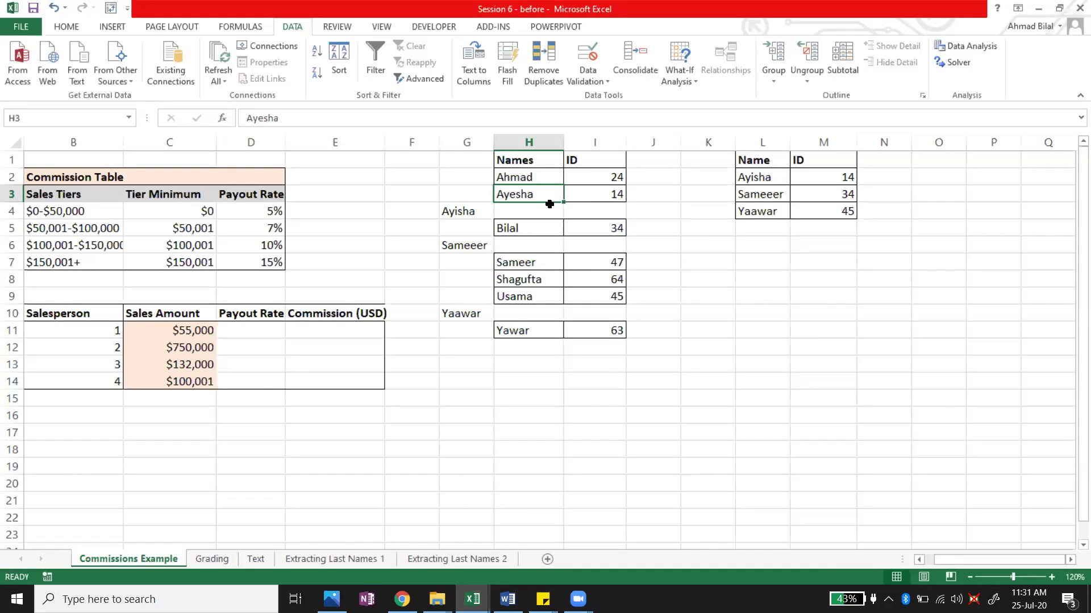
click(549, 209)
click(550, 225)
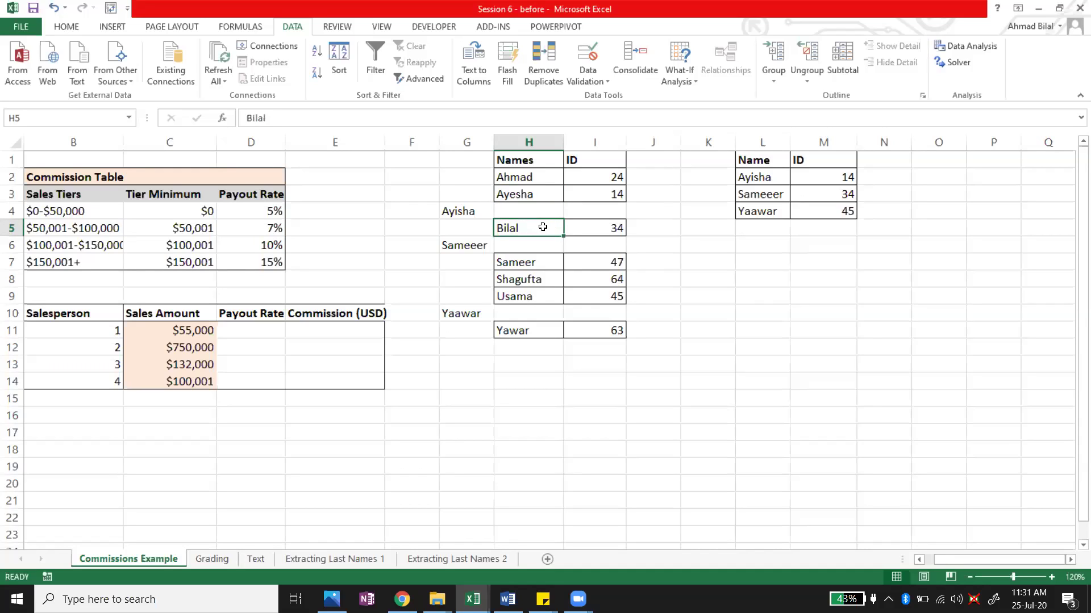
ctrl+click(769, 176)
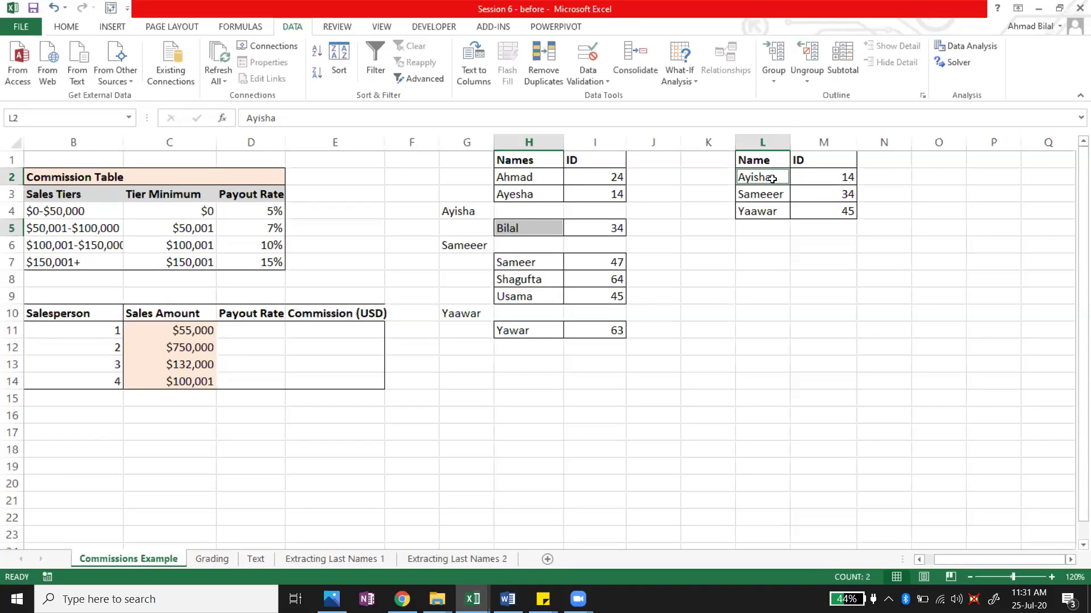
click(540, 210)
click(466, 211)
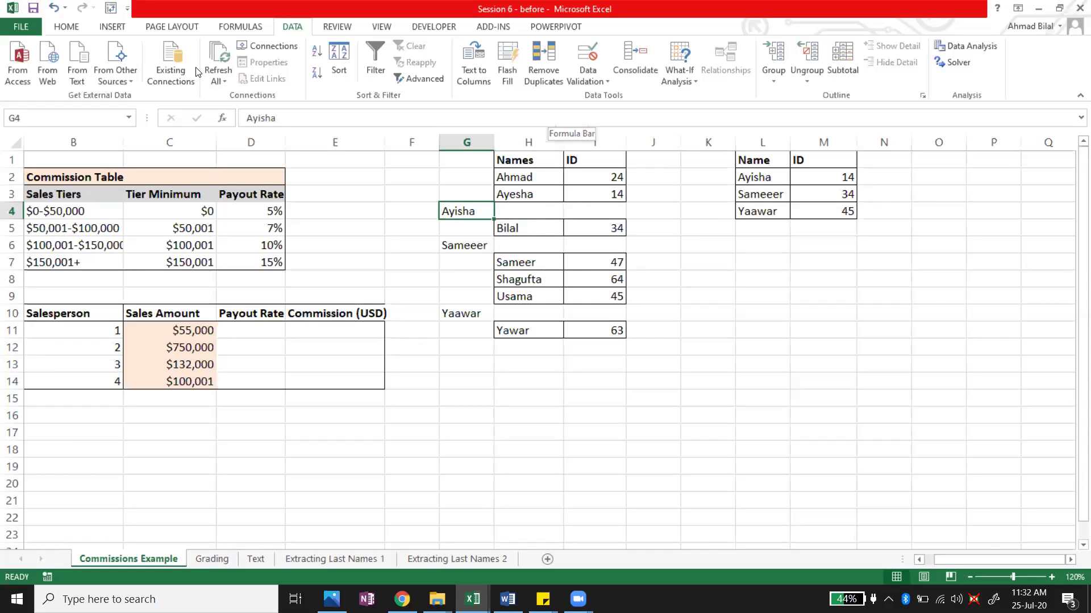
scroll(216, 68, up, 4)
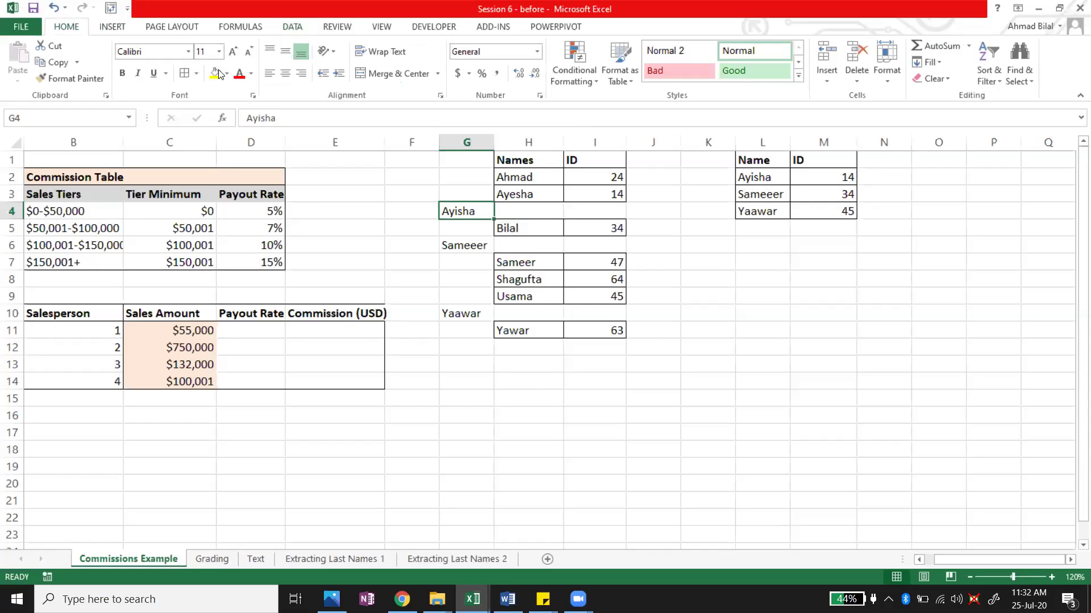
click(216, 73)
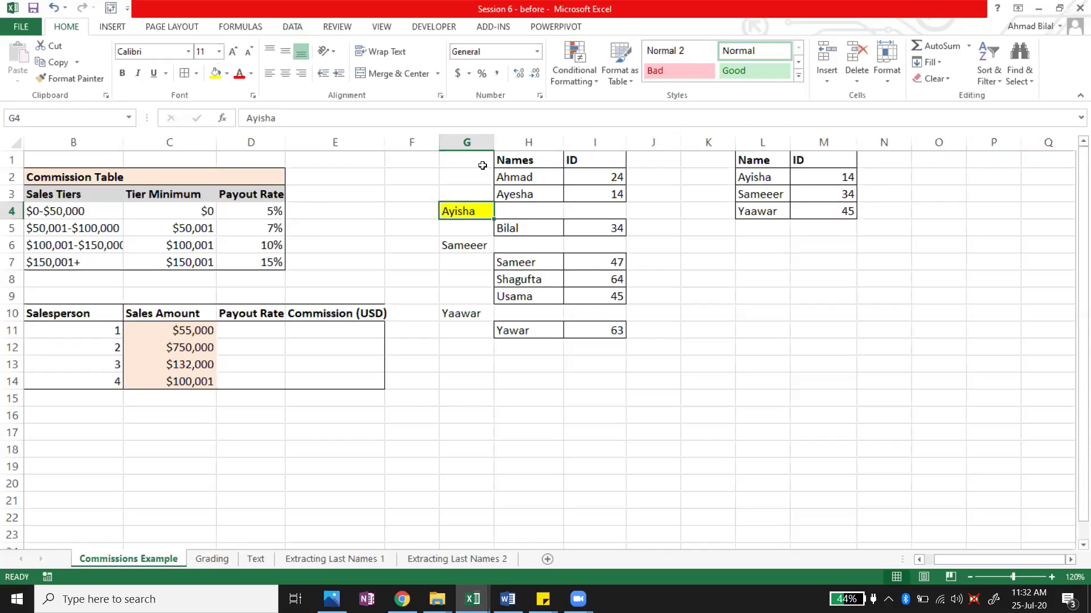
key(ctrl+z)
- Fill the names in H2, H3 and H5 with yellow to mark the entries the lookup checks, and dismiss the McAfee pop-up
click(516, 177)
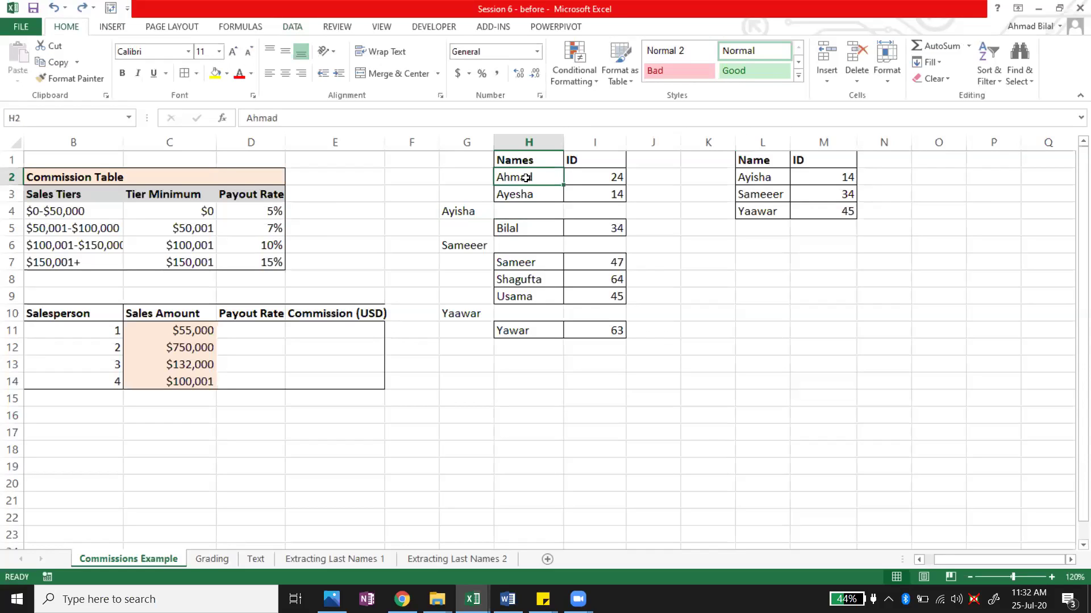
click(215, 73)
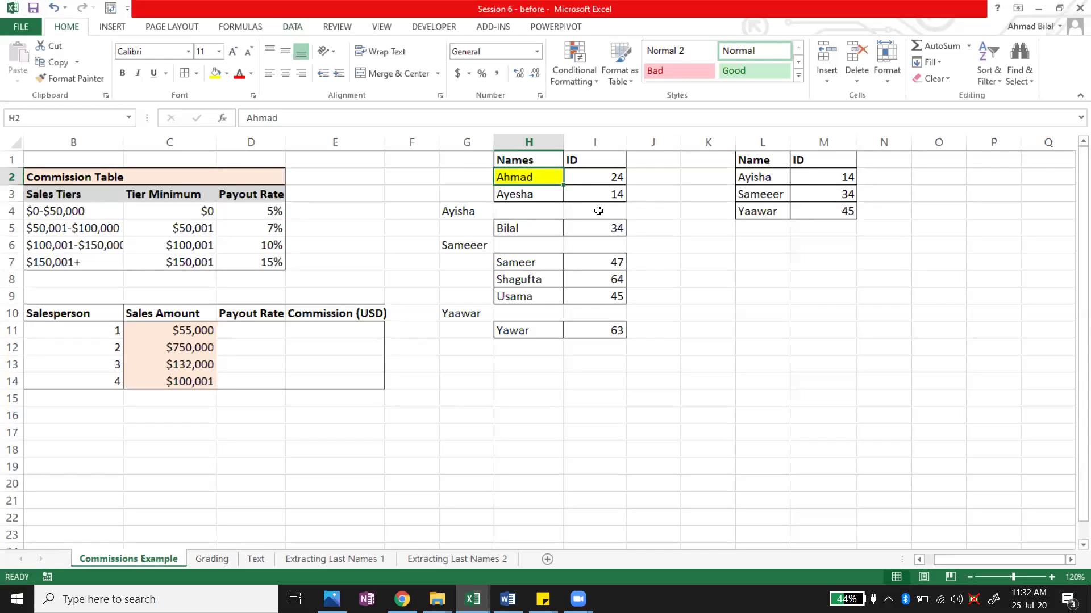
key(Down)
key(F4)
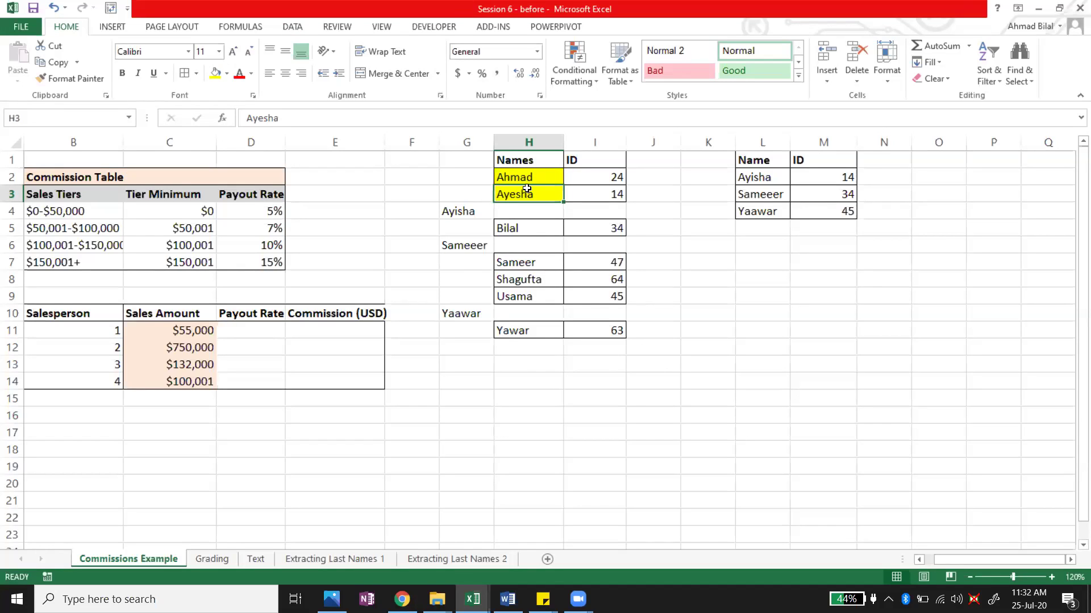
click(542, 229)
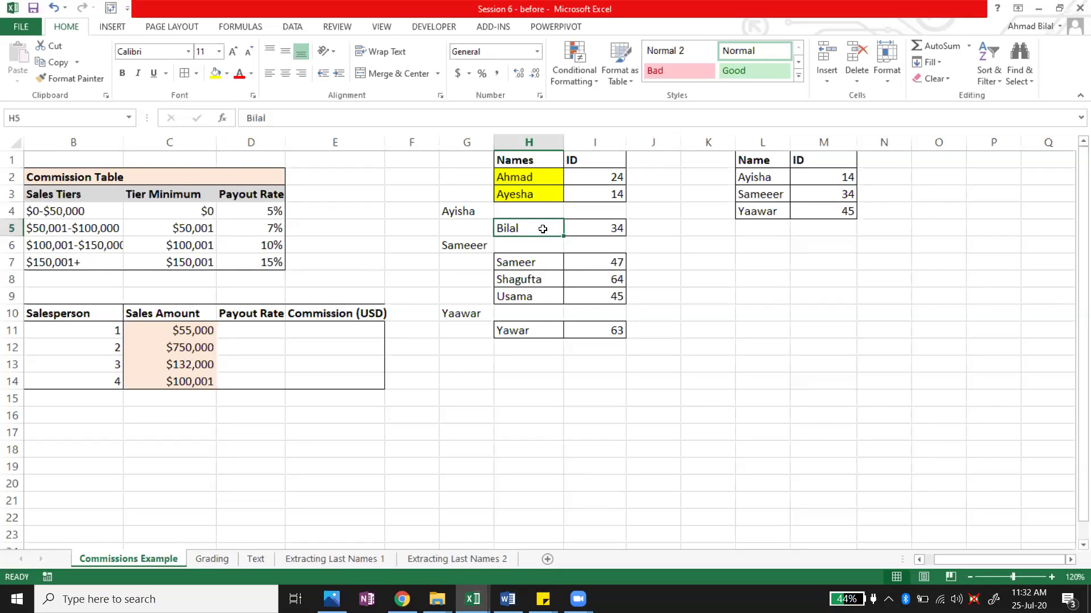
key(F4)
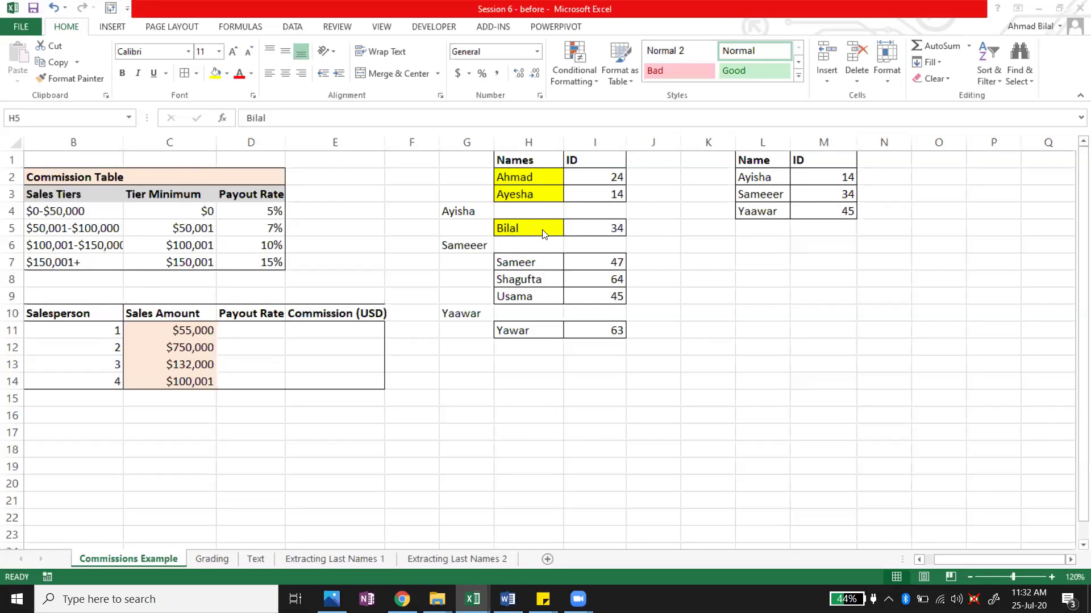
click(515, 229)
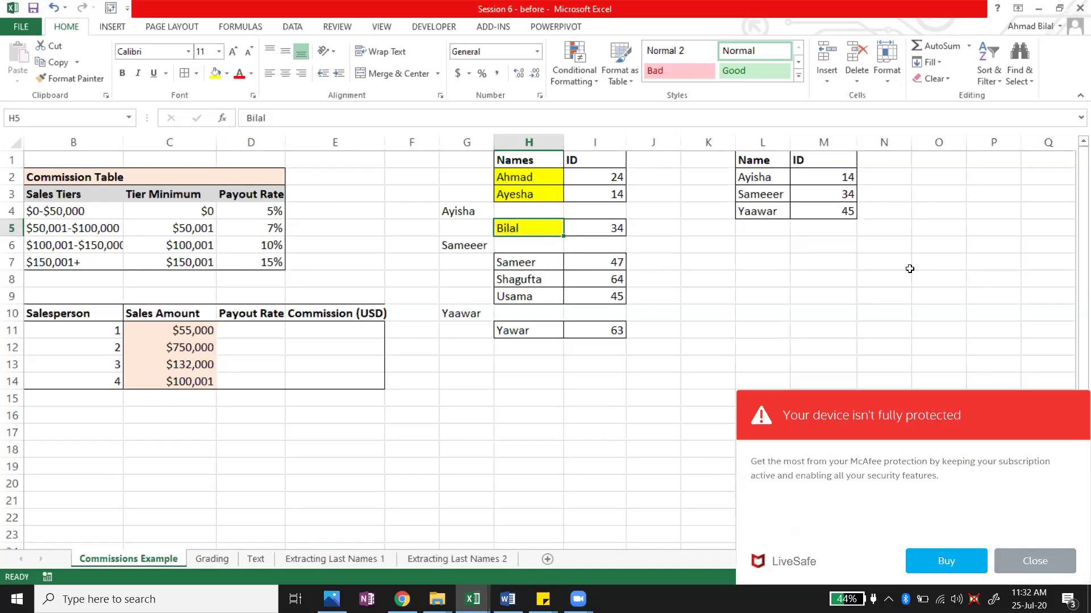
click(1032, 566)
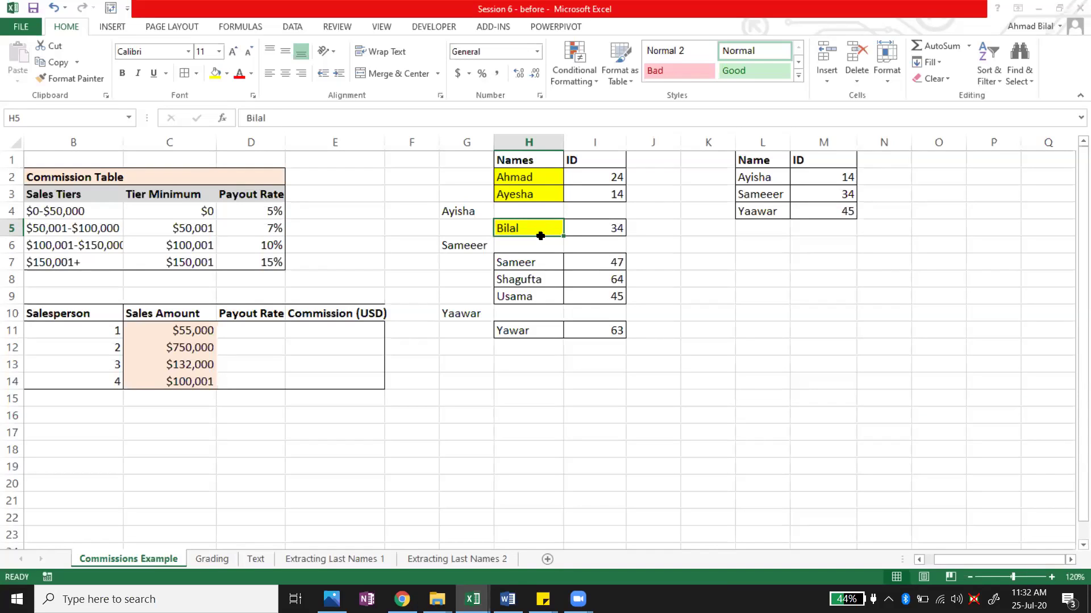
- Check the ID in I3 against the VLOOKUP formula's result in M2
click(535, 194)
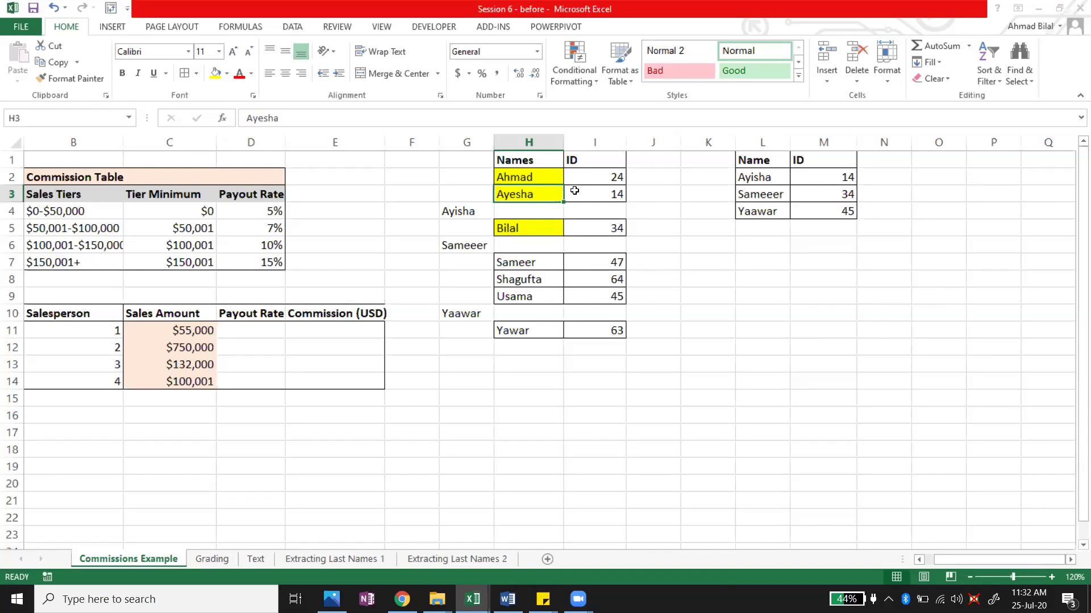
click(612, 193)
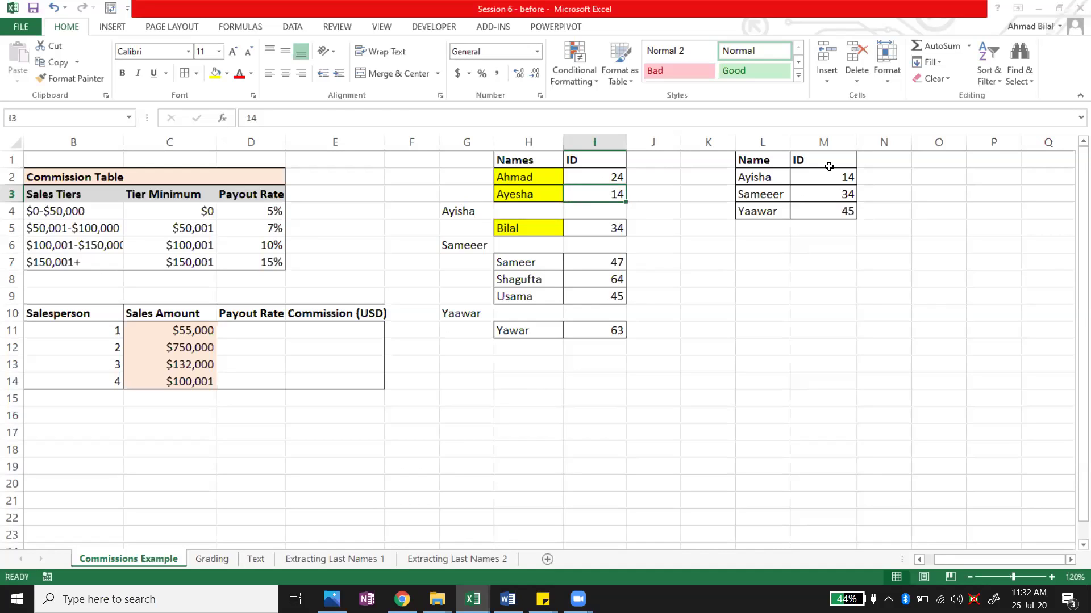
click(846, 176)
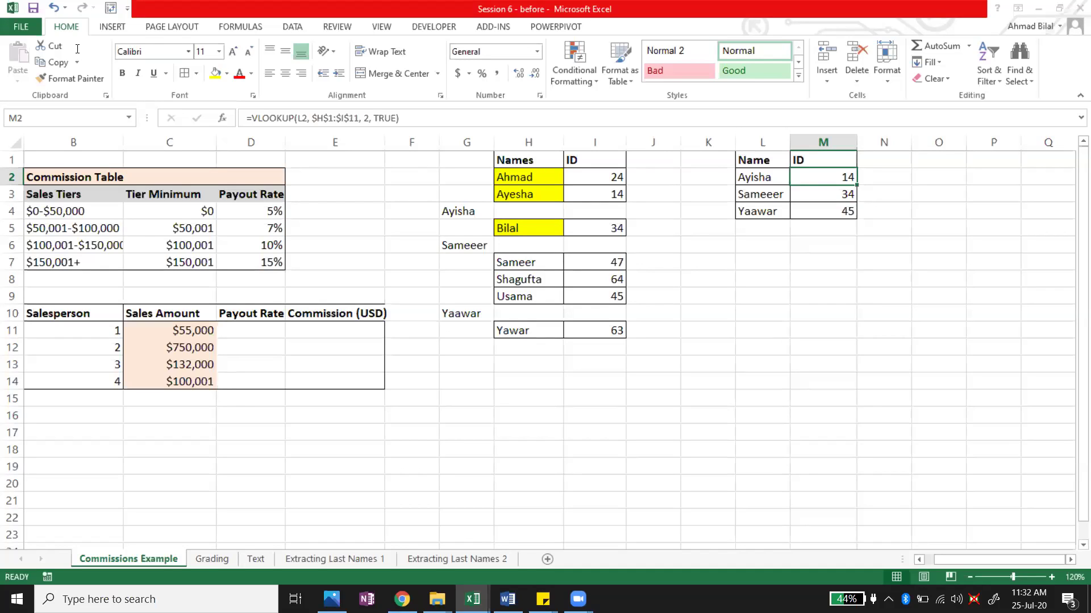
click(524, 177)
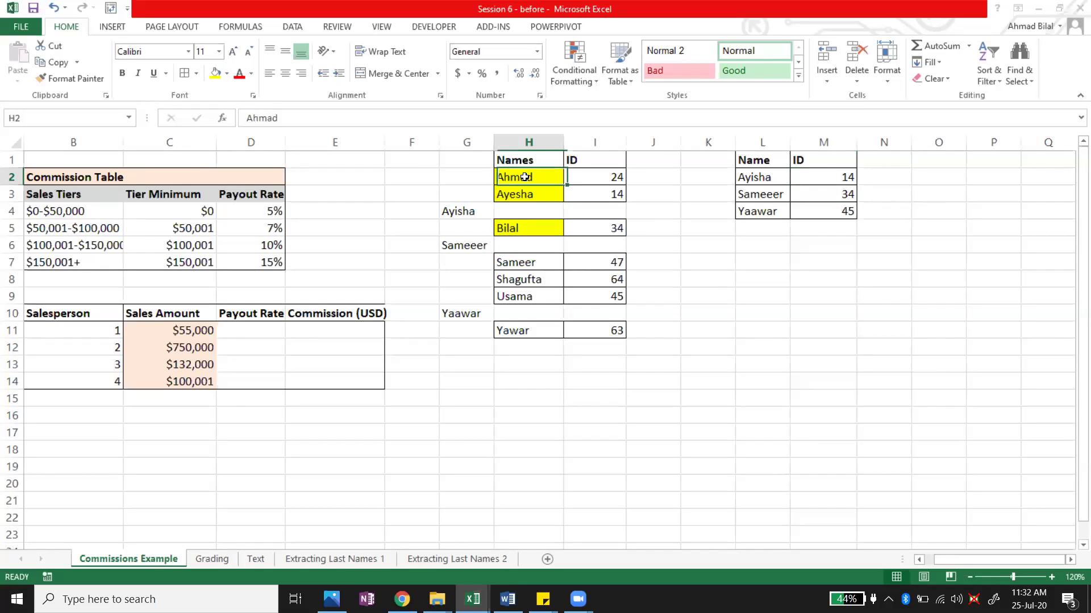
- Refill the names in H2, H3 and H5 with light orange, and give the name in H7 the same fill
click(227, 74)
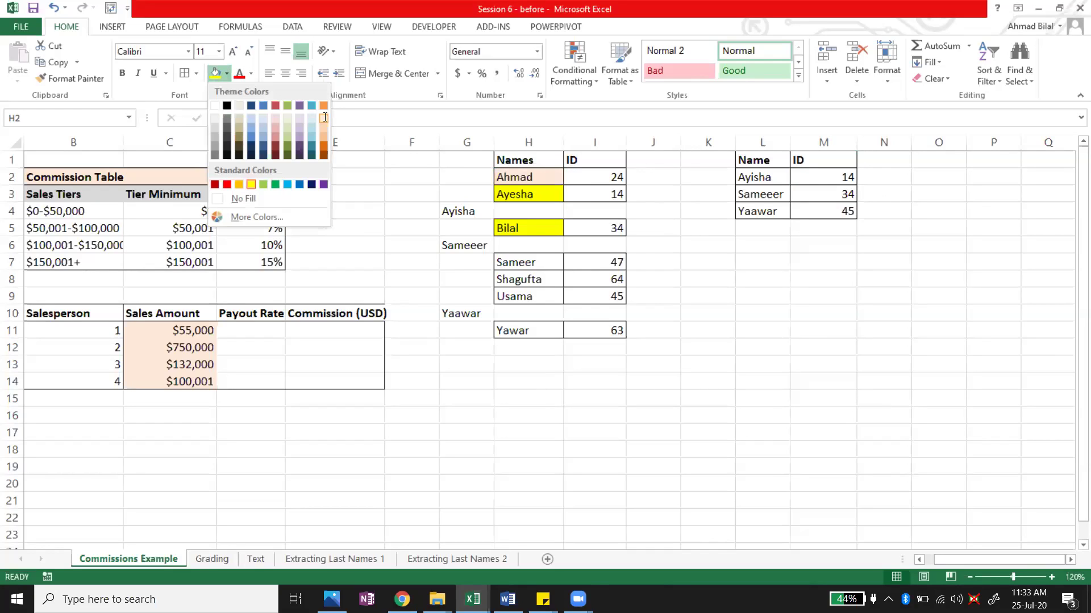
click(324, 116)
key(Down)
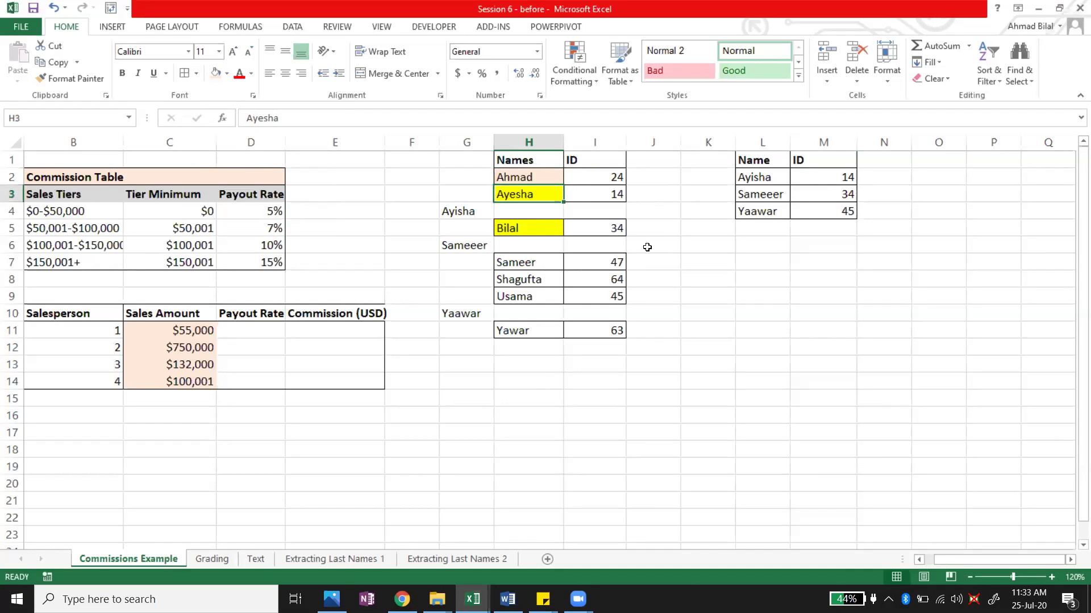
key(F4)
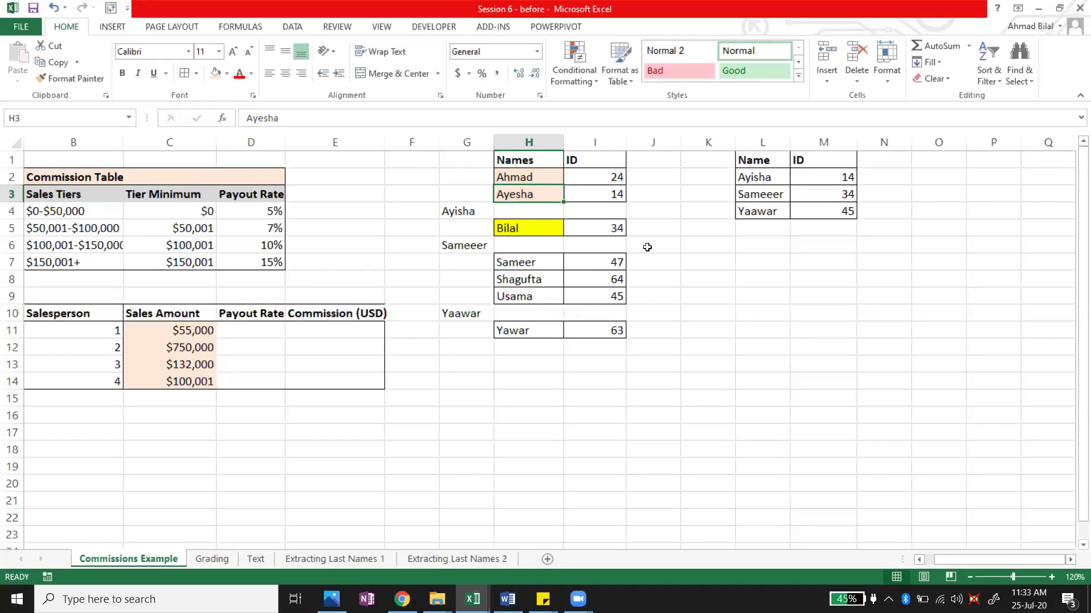
key(Down)
key(Down)
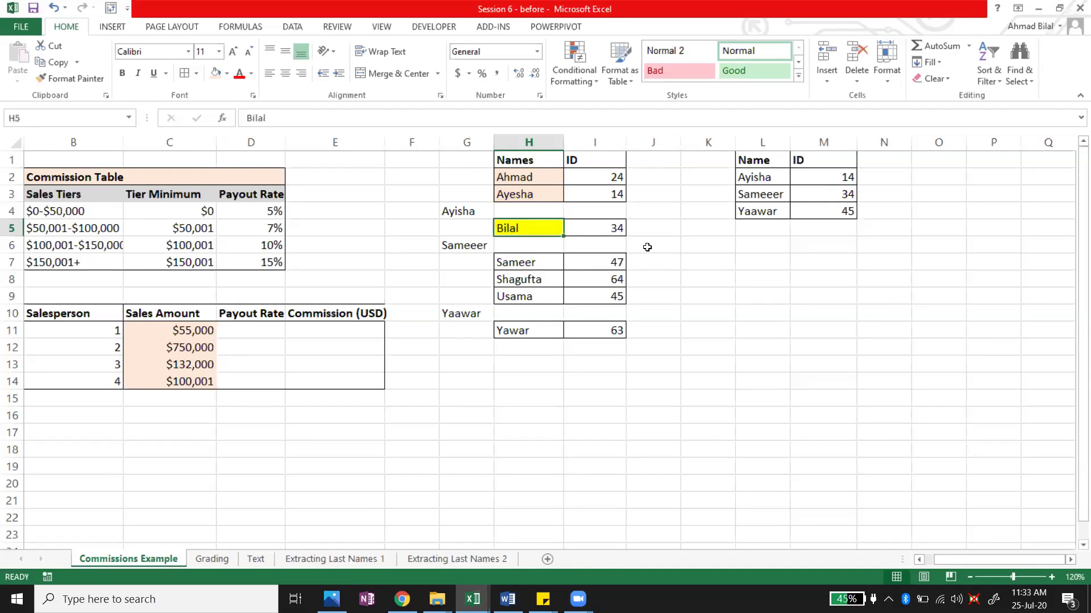
key(ctrl+z)
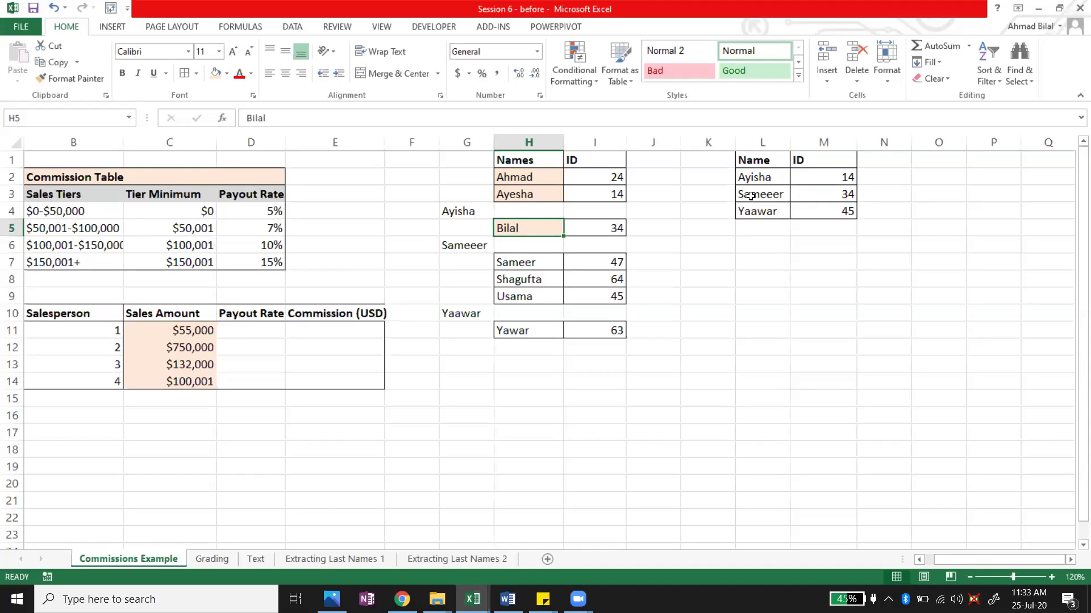
key(Down)
key(Down)
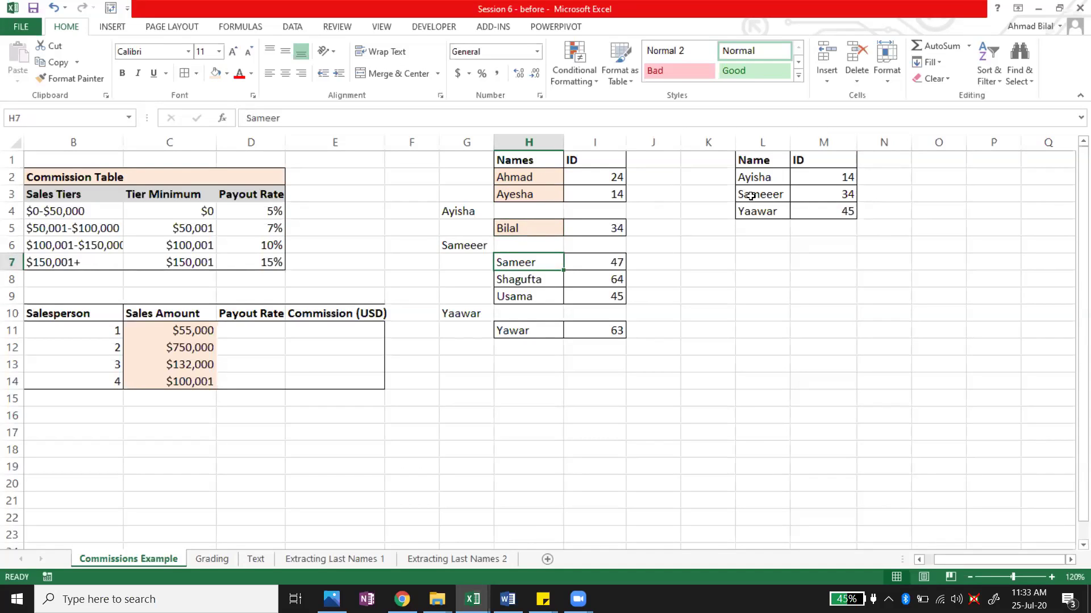
key(F4)
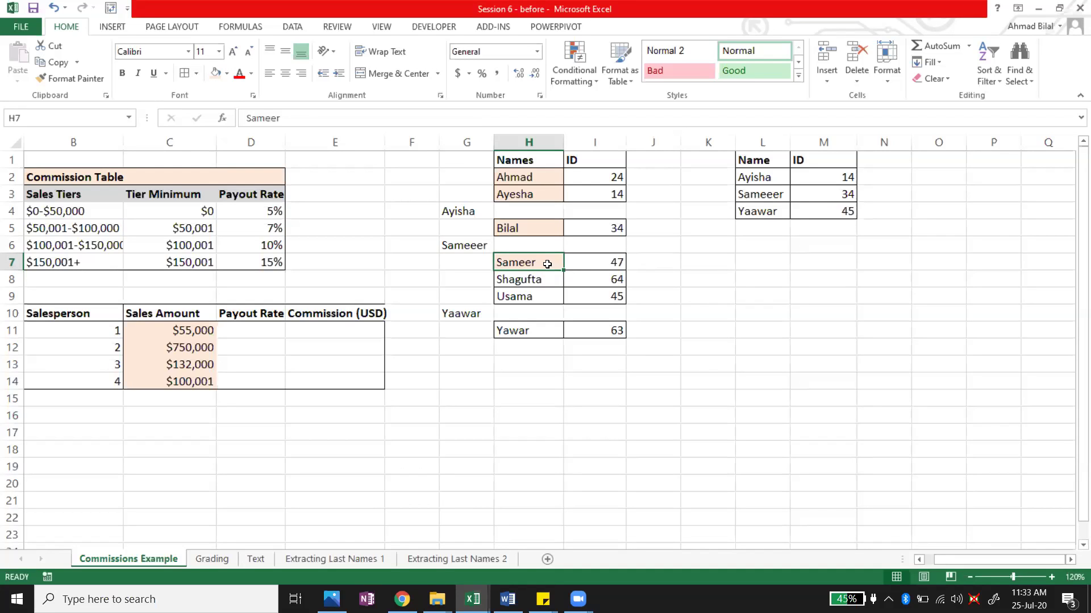
- Check the ID beside the name in H5 against the VLOOKUP formula's result in M3
click(538, 228)
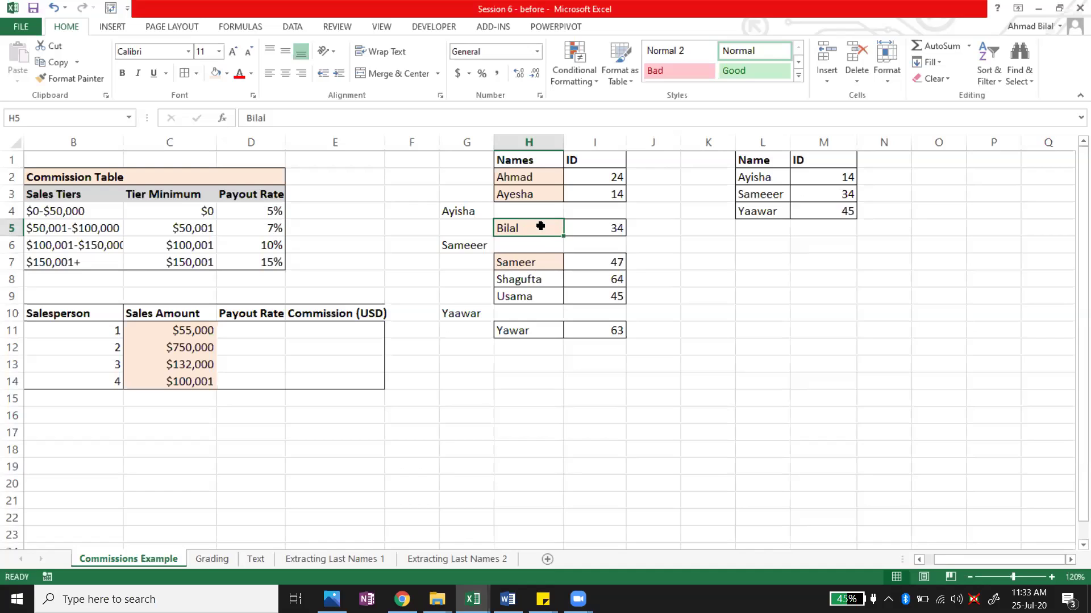
click(611, 227)
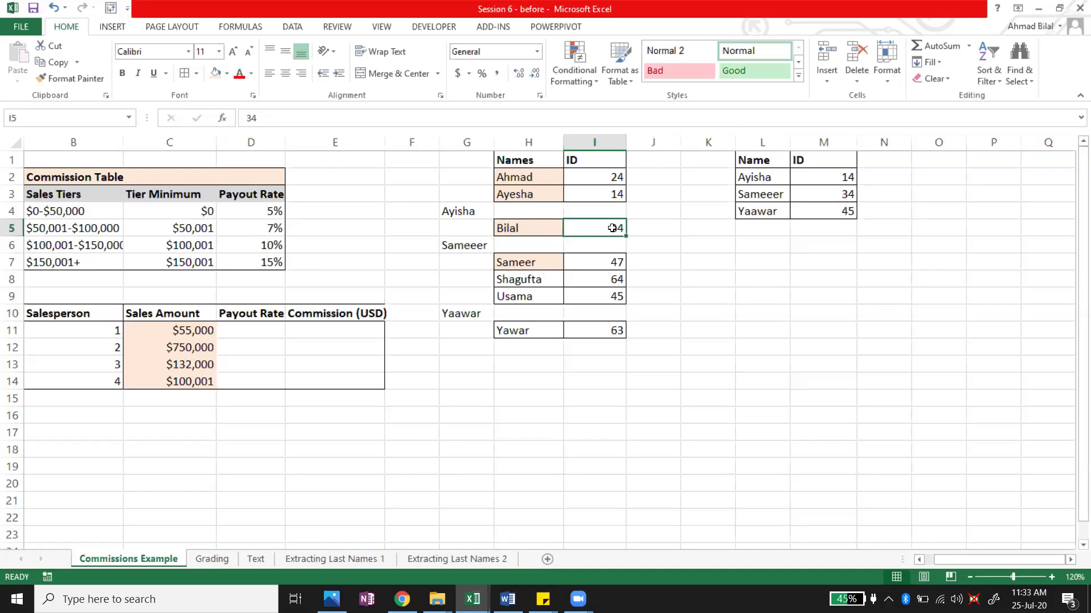
click(846, 194)
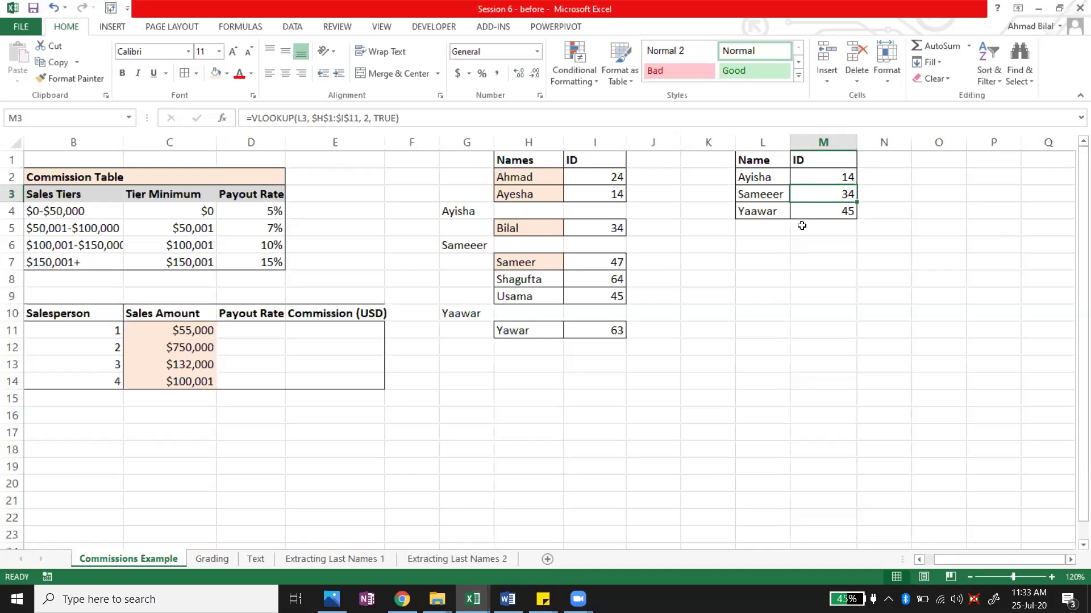
- Compare the lookup name in L4 alphabetically with the names in H2, H3, H5 and H7, one after another
click(785, 214)
click(543, 175)
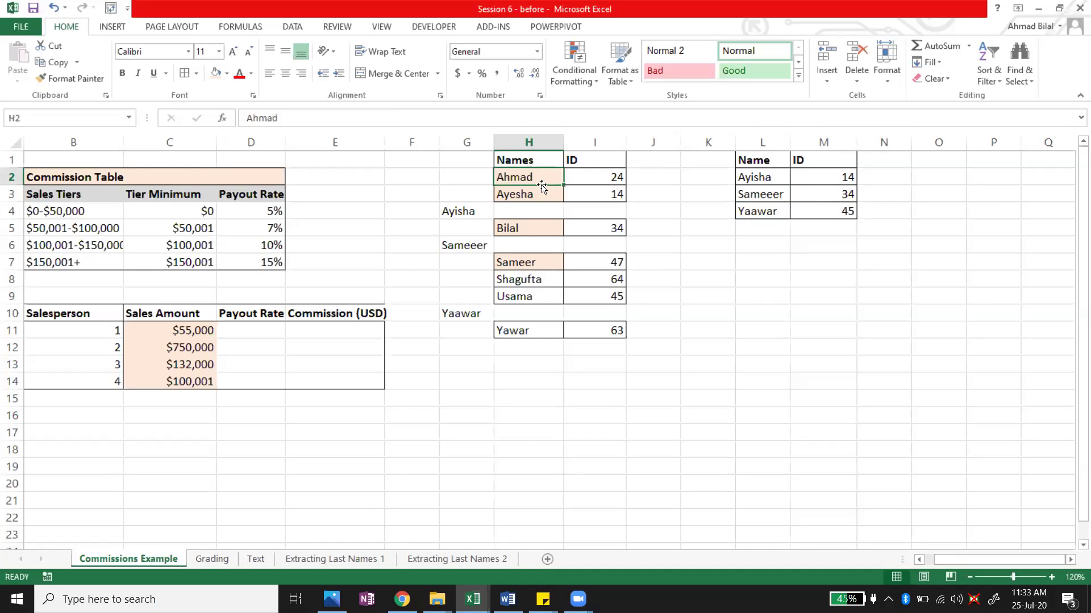
click(534, 193)
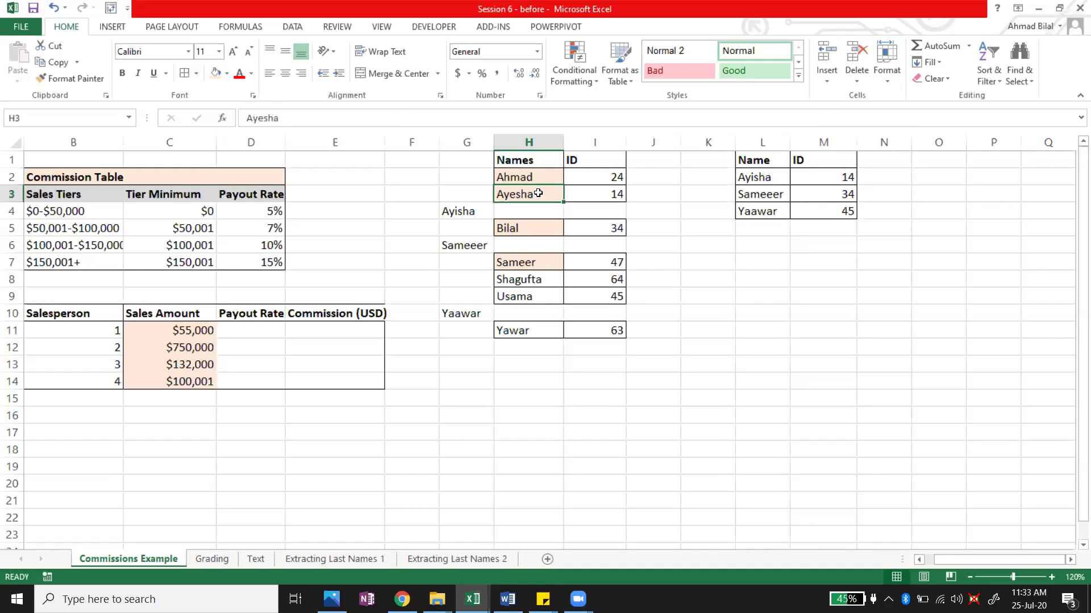
click(560, 228)
click(544, 262)
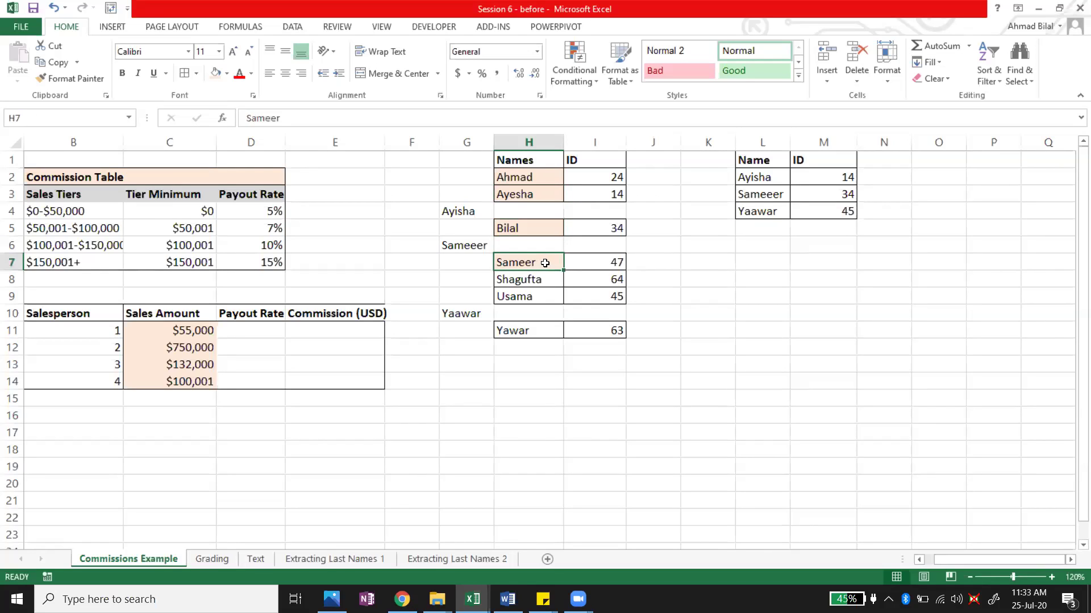
- Fill the remaining names in H8, H9 and H11 with the same light orange
click(549, 283)
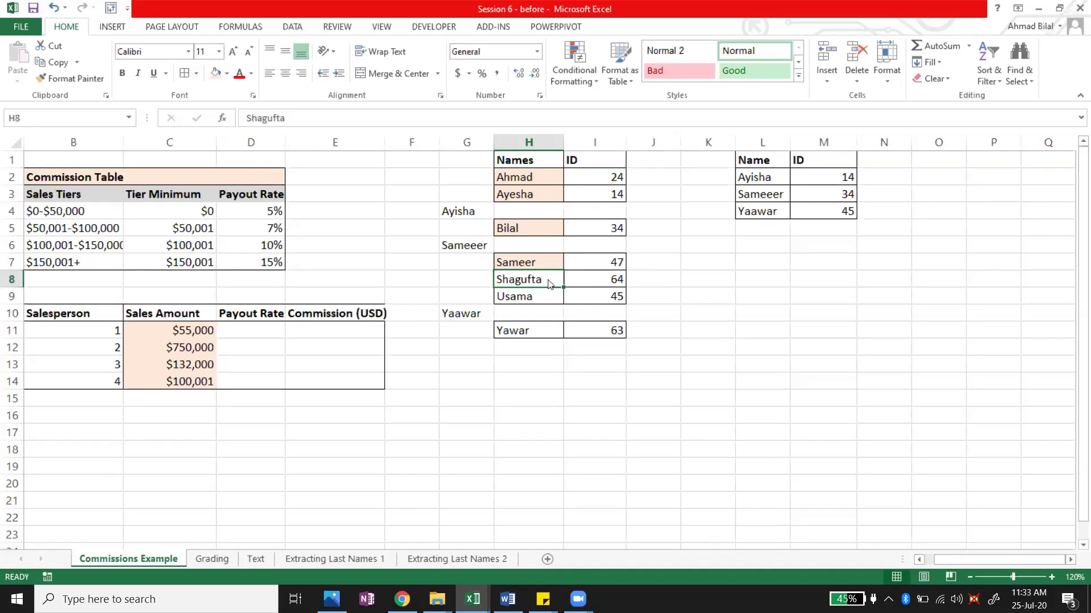
click(217, 76)
key(Return)
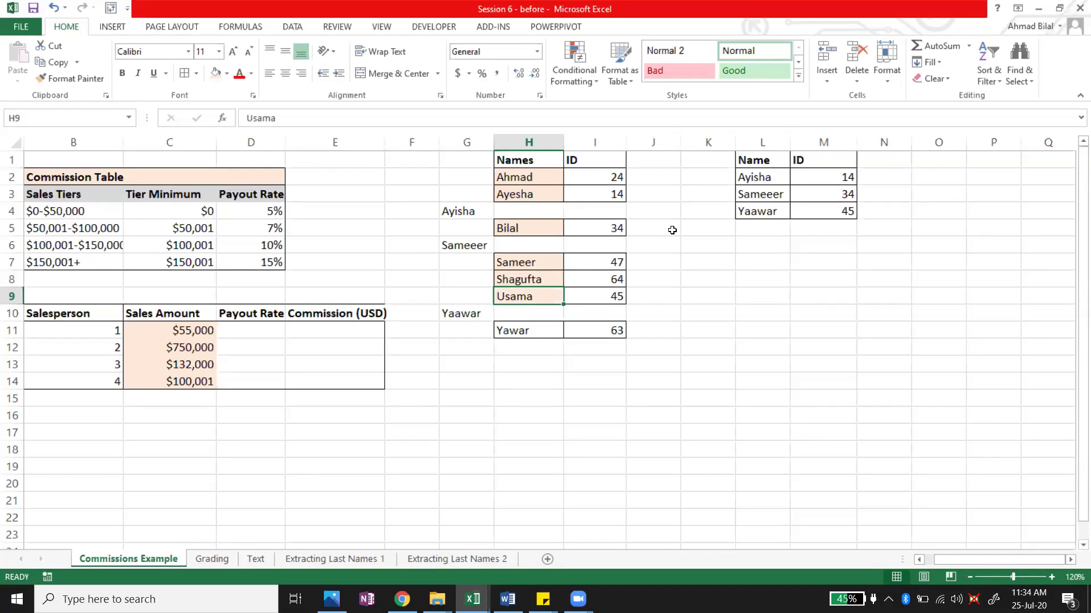
click(541, 331)
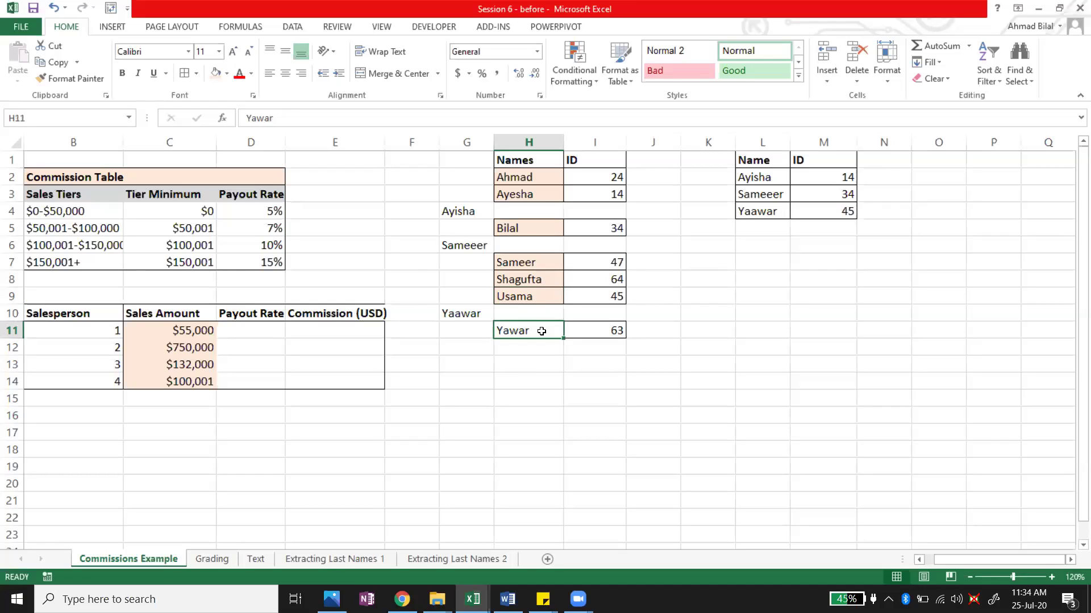
key(F4)
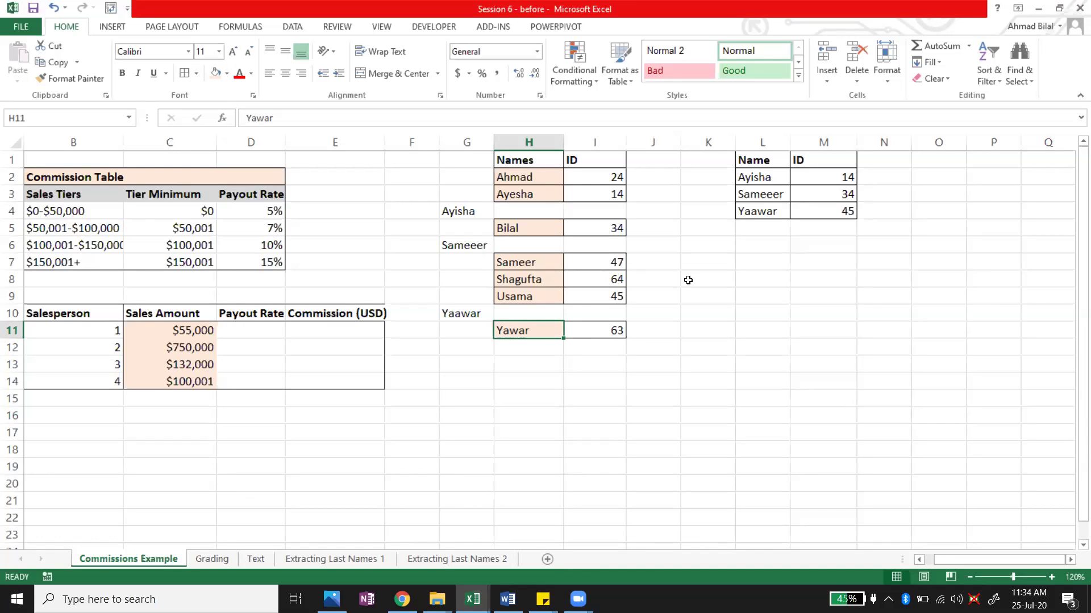
- Compare the lookup name in L4 with the names in H11 and H9, and check the ID in I9 against M4
click(763, 209)
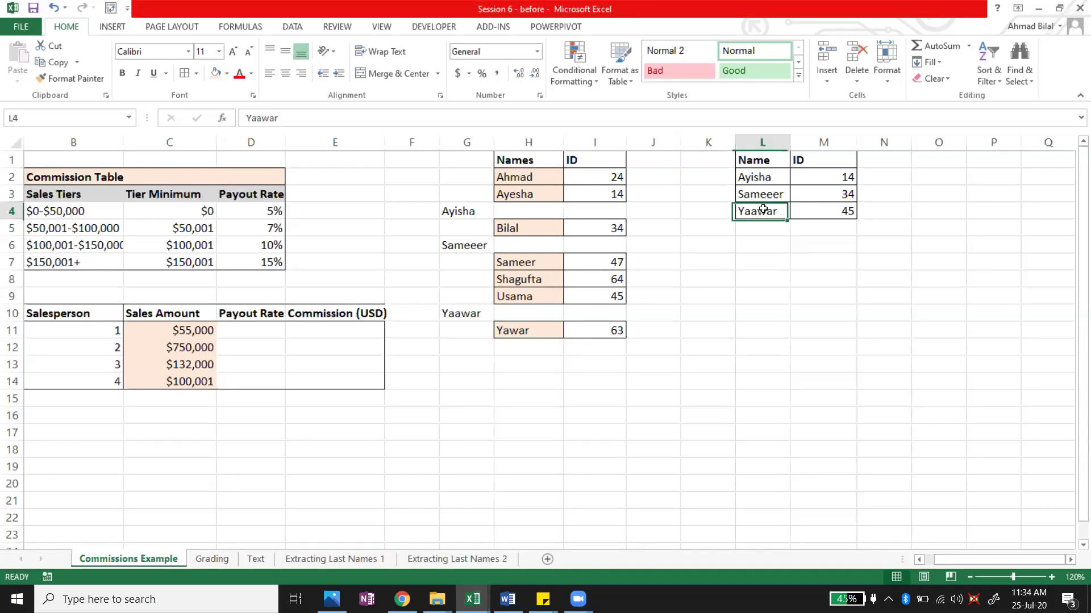
click(523, 342)
click(533, 336)
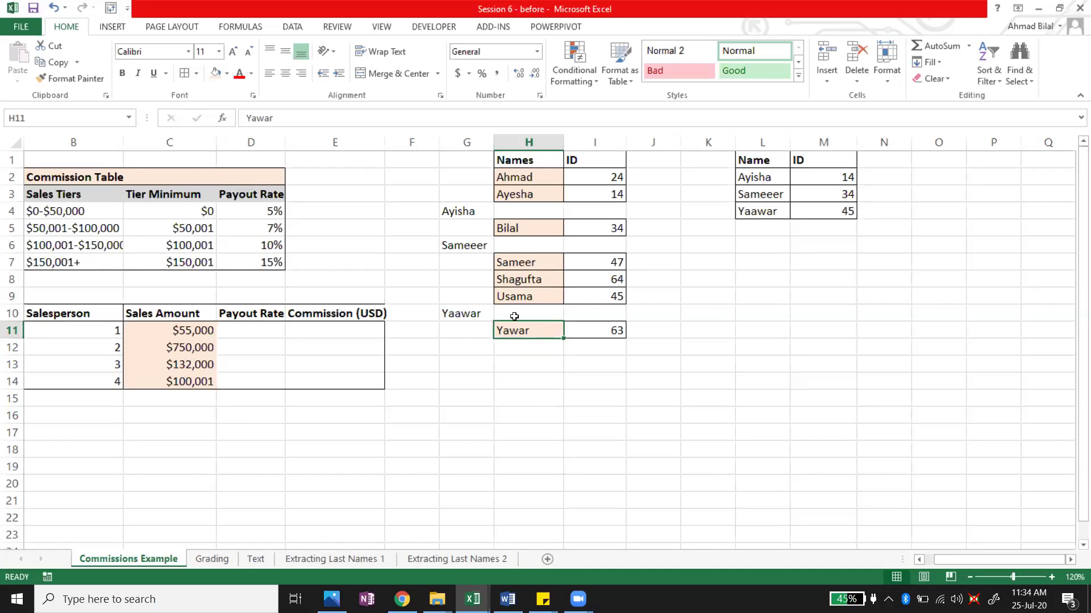
click(536, 297)
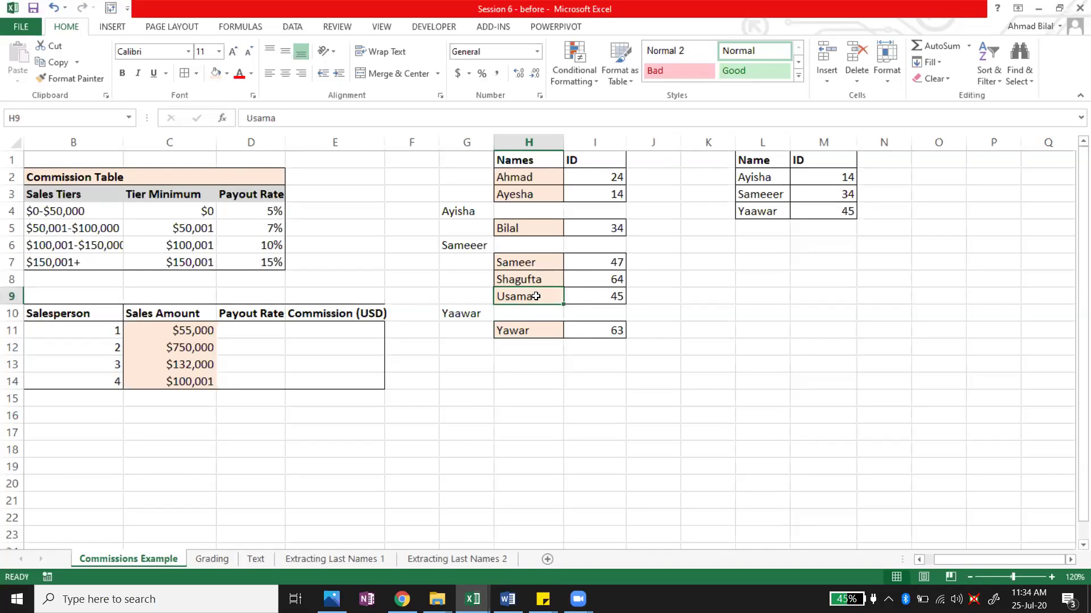
click(618, 293)
click(842, 210)
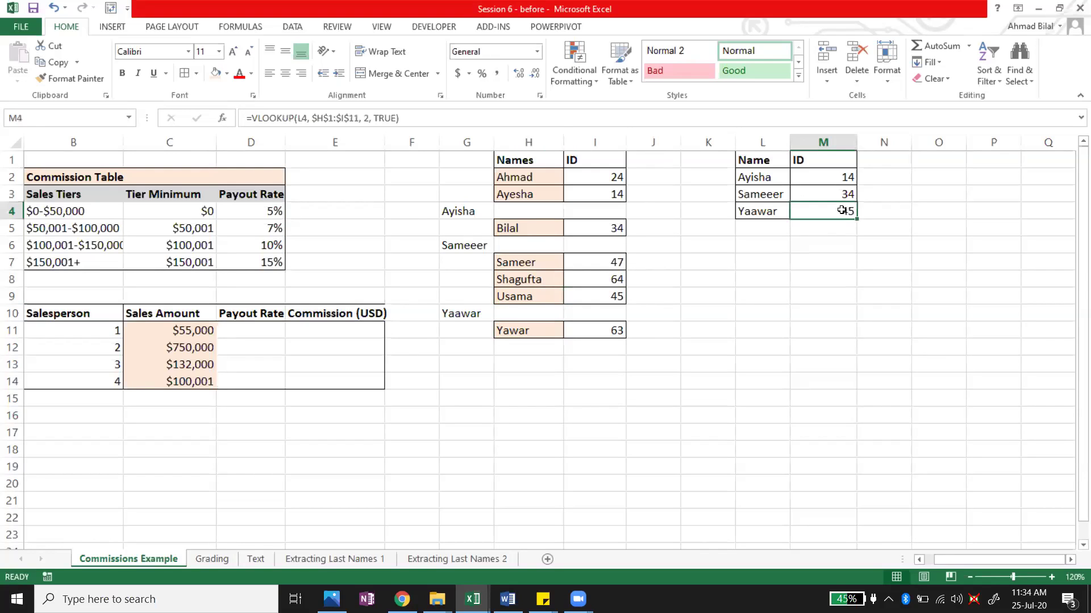
- Enter a fourth lookup name starting with "Sh" in L5, one that sorts alphabetically just after the name in H8
click(764, 228)
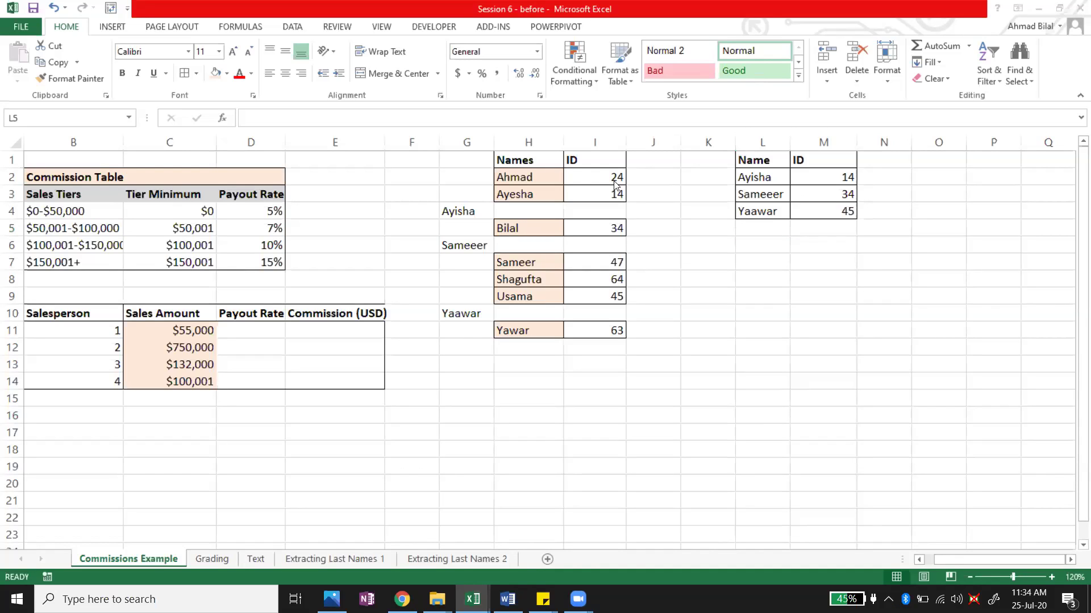
click(762, 228)
text(Sh)
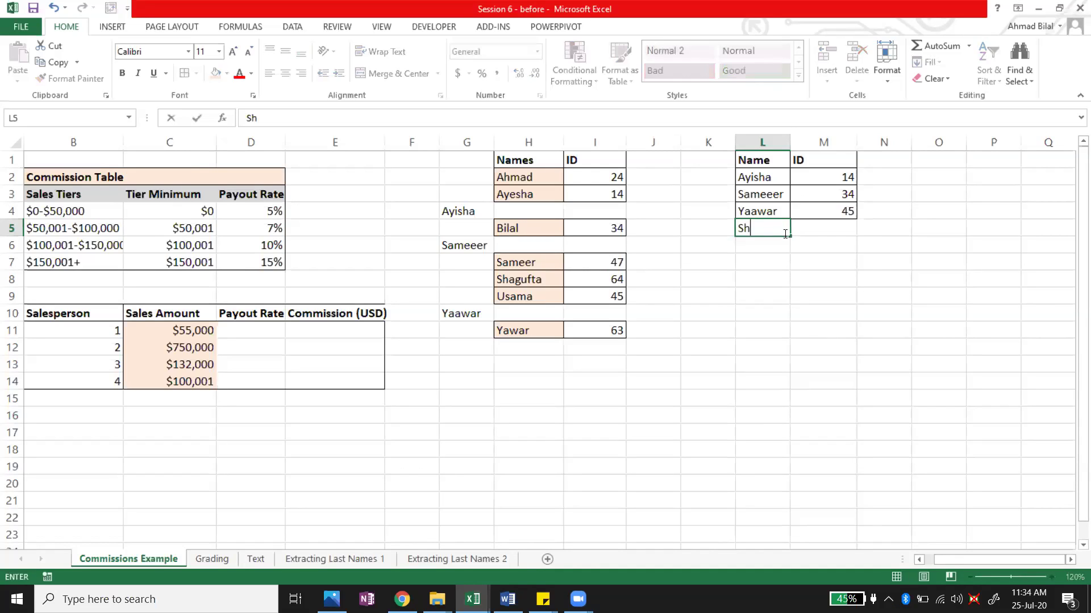
text(ayan)
key(ctrl+Return)
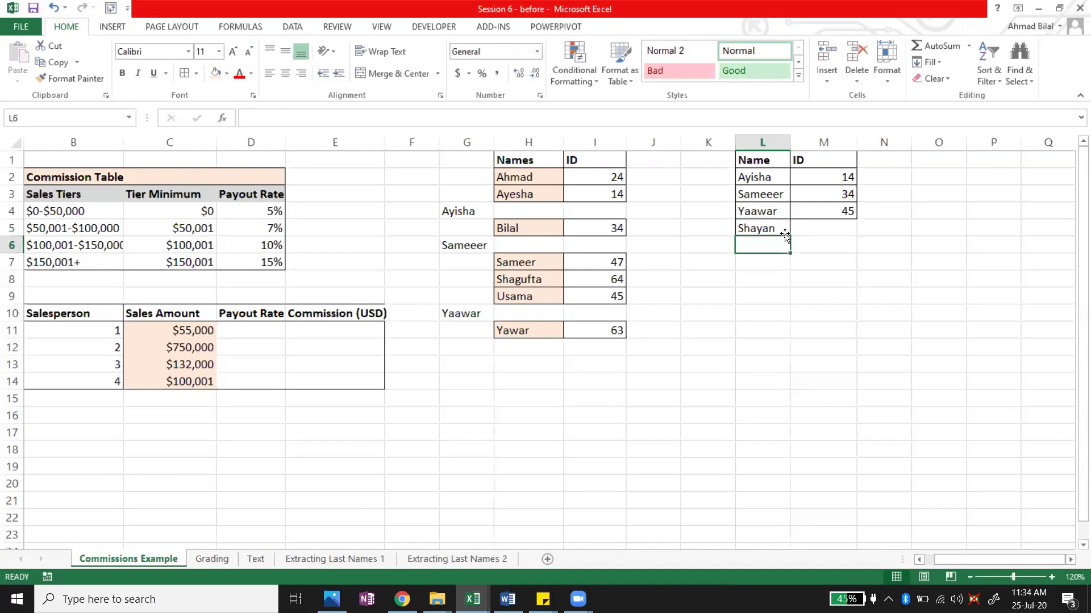
click(829, 263)
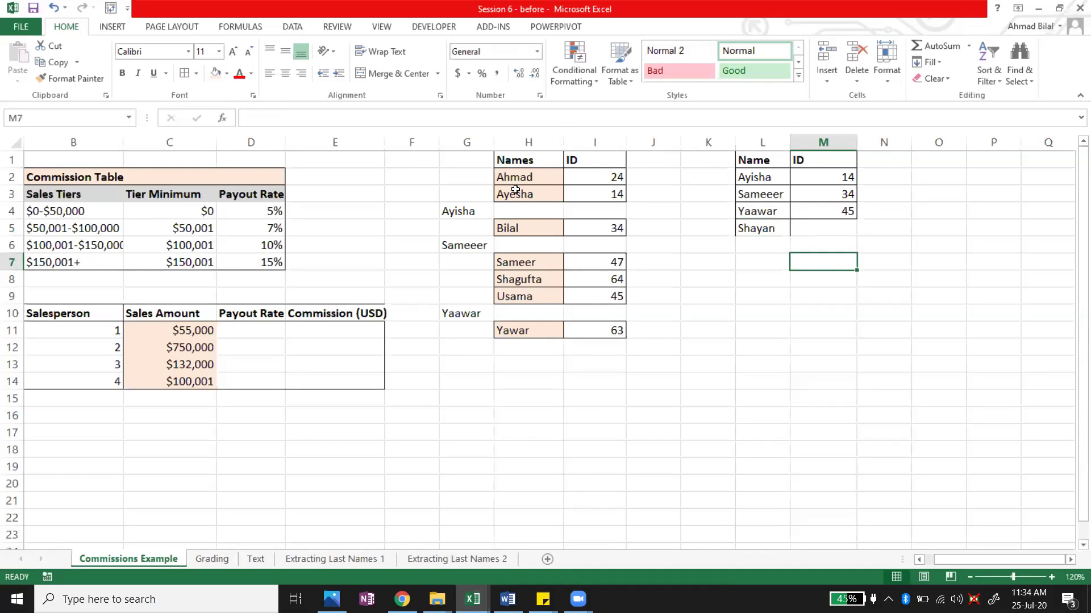
- Apply borders to the whole lookup table in L1:M5, including the new row
drag(543, 178, 534, 333)
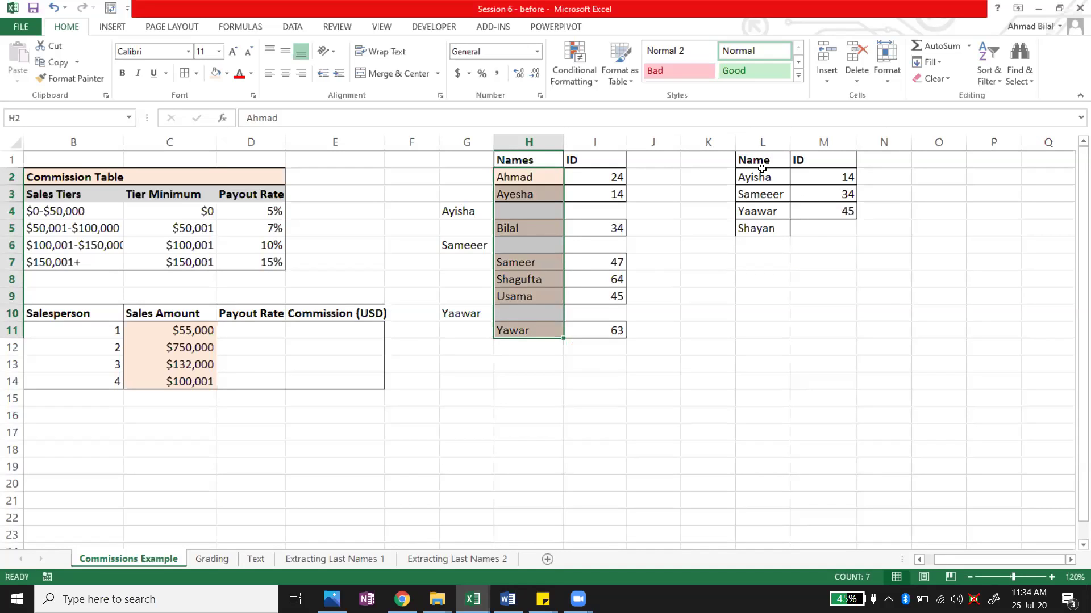
drag(762, 160, 812, 228)
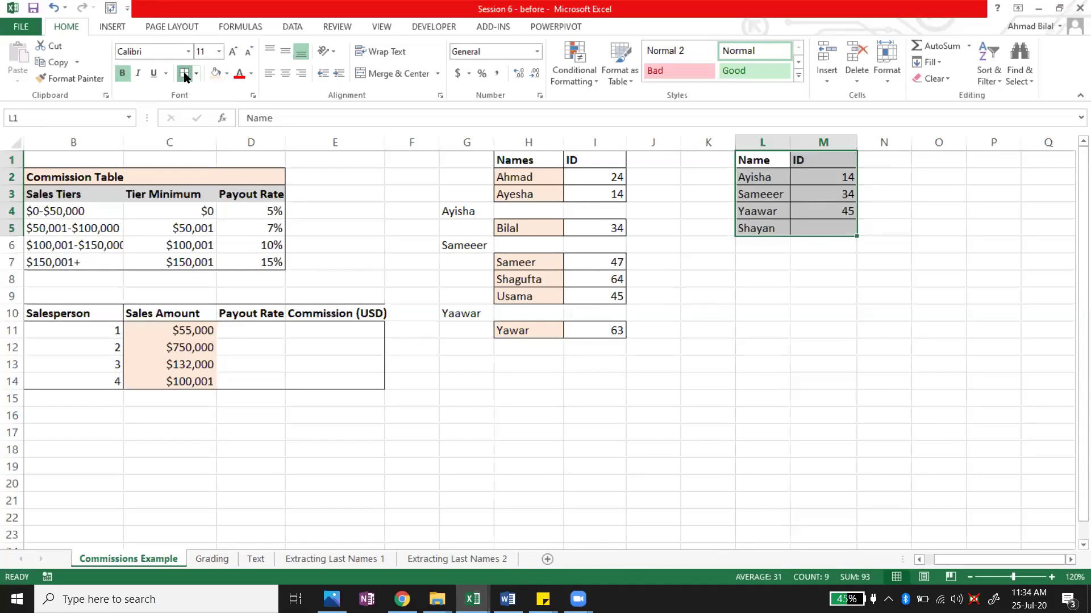
click(659, 222)
- Extend the VLOOKUP formula from M4 down to M5 for the new lookup name
click(838, 228)
click(843, 215)
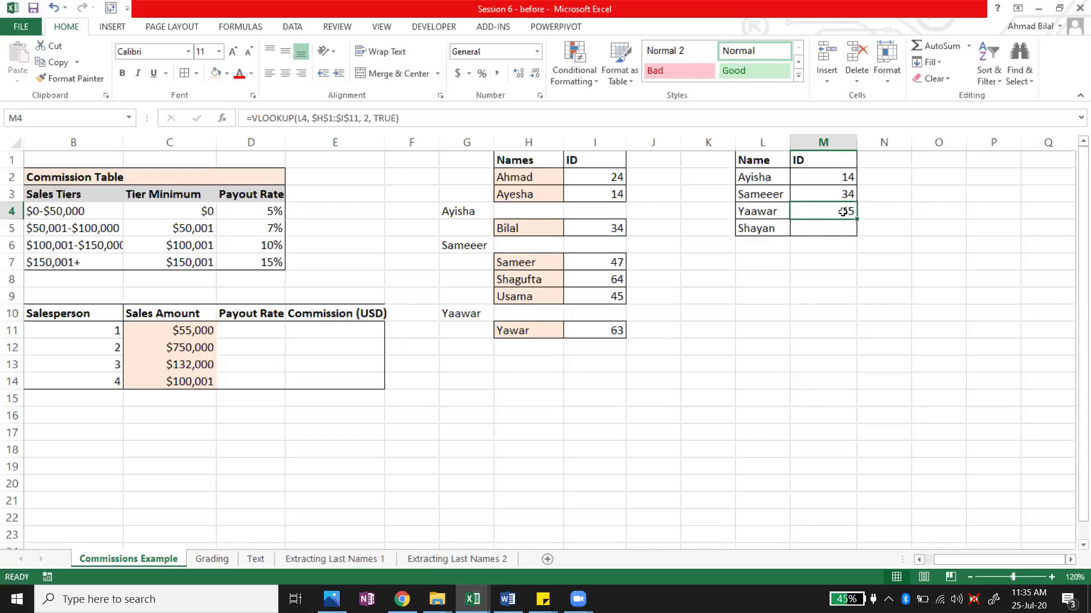
drag(856, 219, 852, 234)
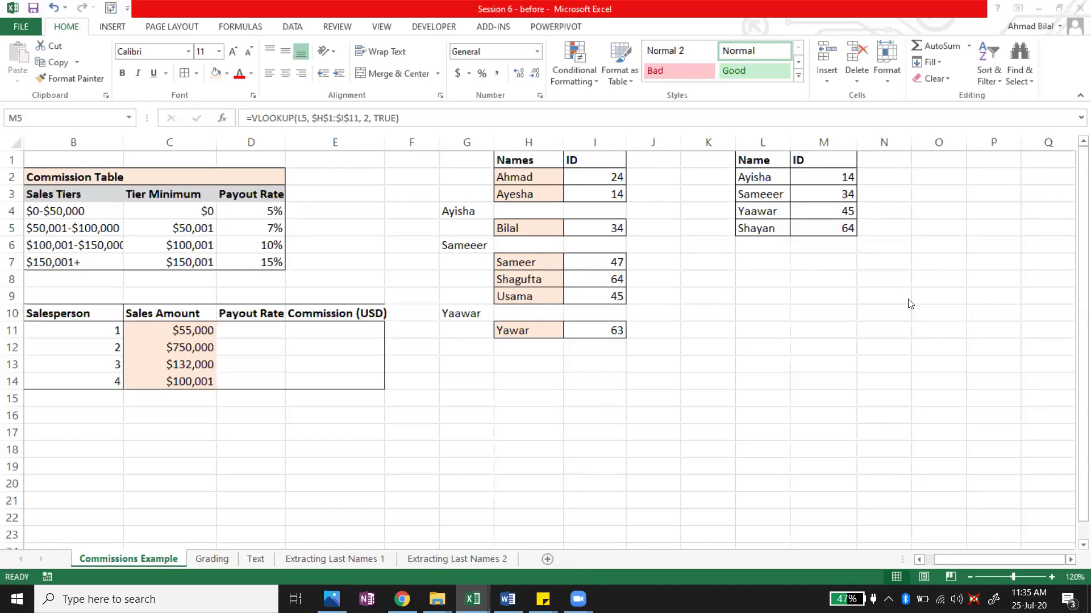
- Compare the new lookup name in L5 with the sorted names in column H
key(XF86AudioRaiseVolume)
key(XF86AudioRaiseVolume)
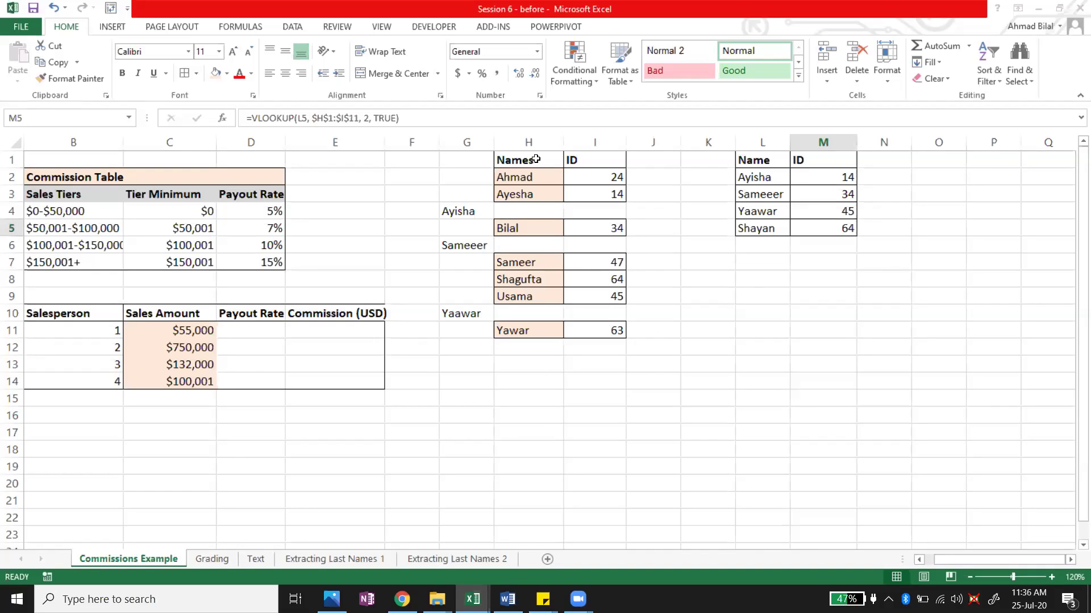
click(535, 155)
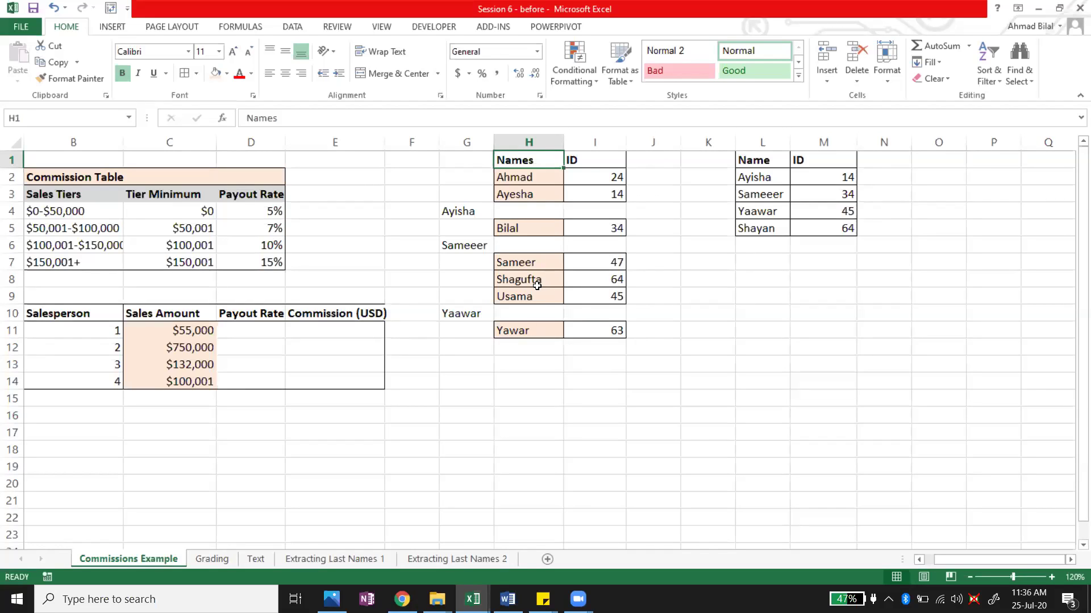
click(754, 230)
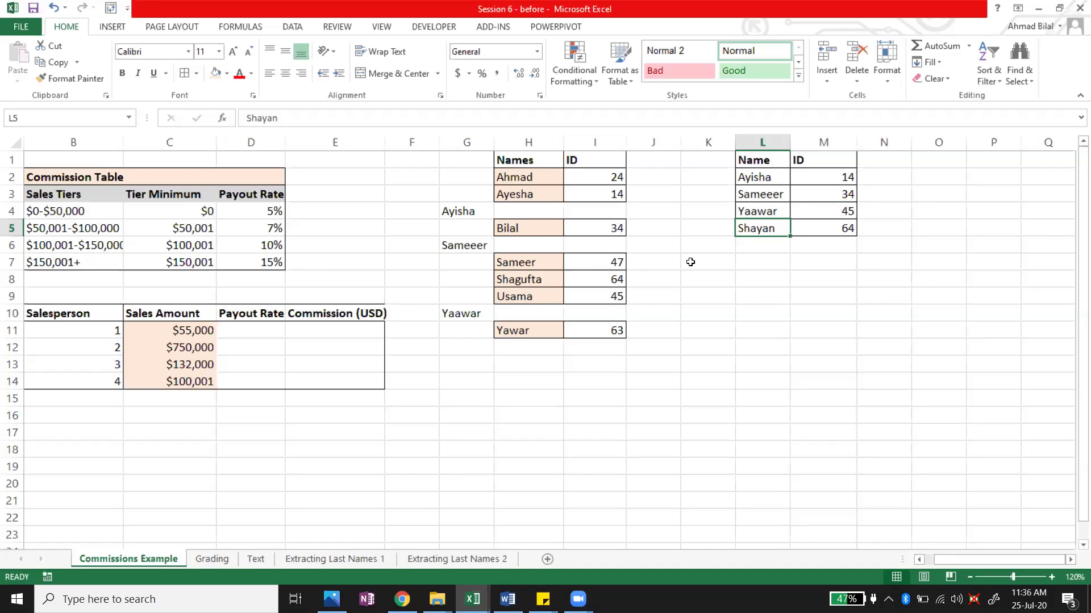
- Move the entries in G9:I11 down one row and copy the lookup name from L5 into the gap at G9
drag(482, 298, 676, 349)
key(ctrl+shift+m)
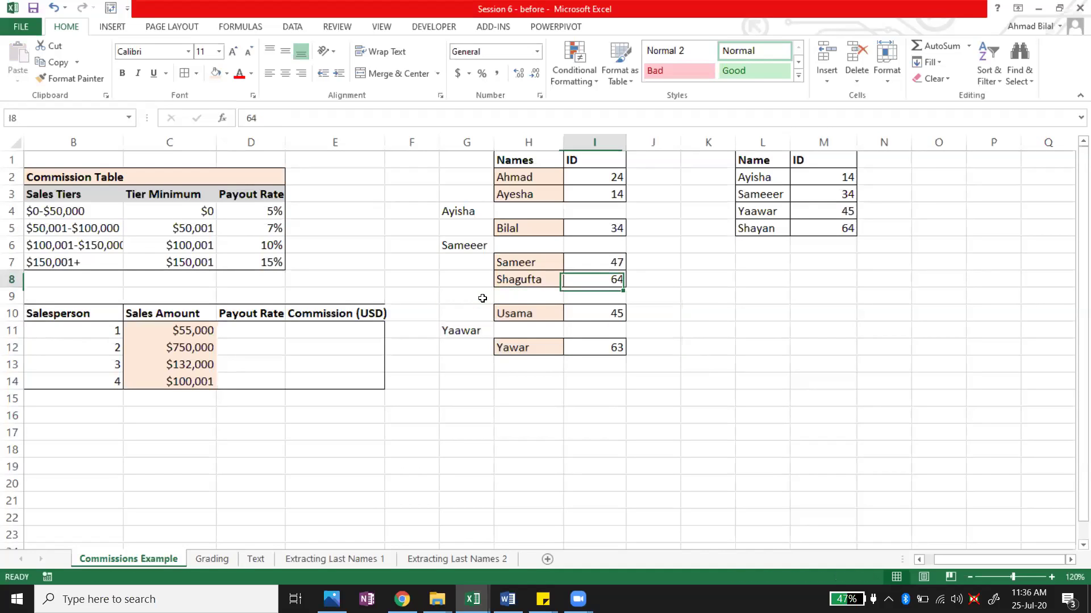
key(Right)
key(Right)
key(Left)
key(ctrl+c)
key(Left)
key(Left)
key(Left)
key(Left)
key(Down)
key(Down)
key(Down)
key(Left)
key(Left)
key(Down)
key(Right)
key(ctrl+v)
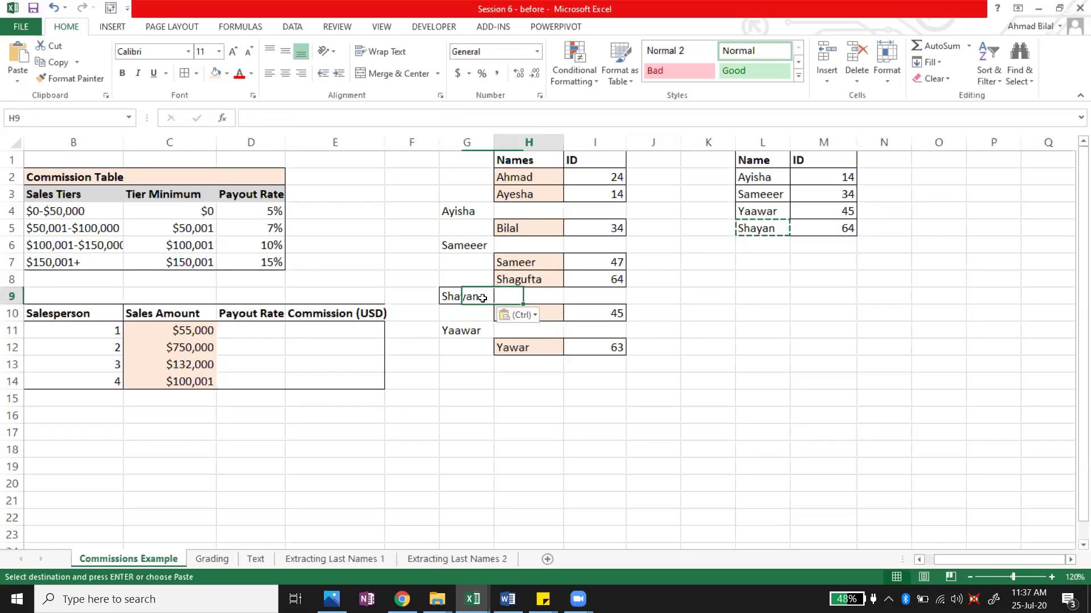
key(Escape)
key(Right)
key(Right)
key(Left)
key(Left)
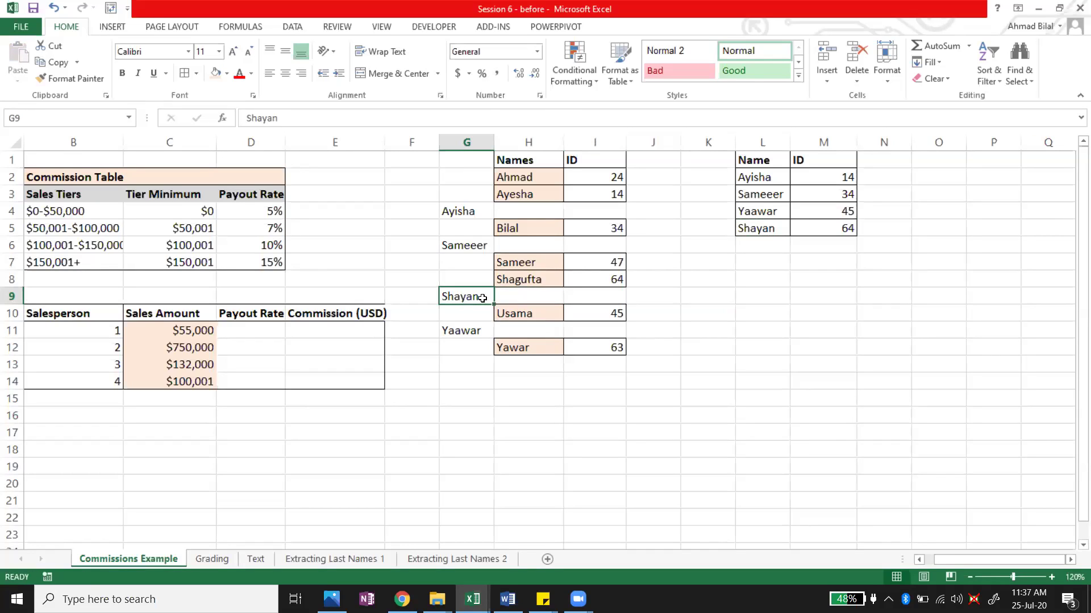
- Trace where the lookup name in G9 falls among the sorted names in column H and examine the ID in I8
click(617, 284)
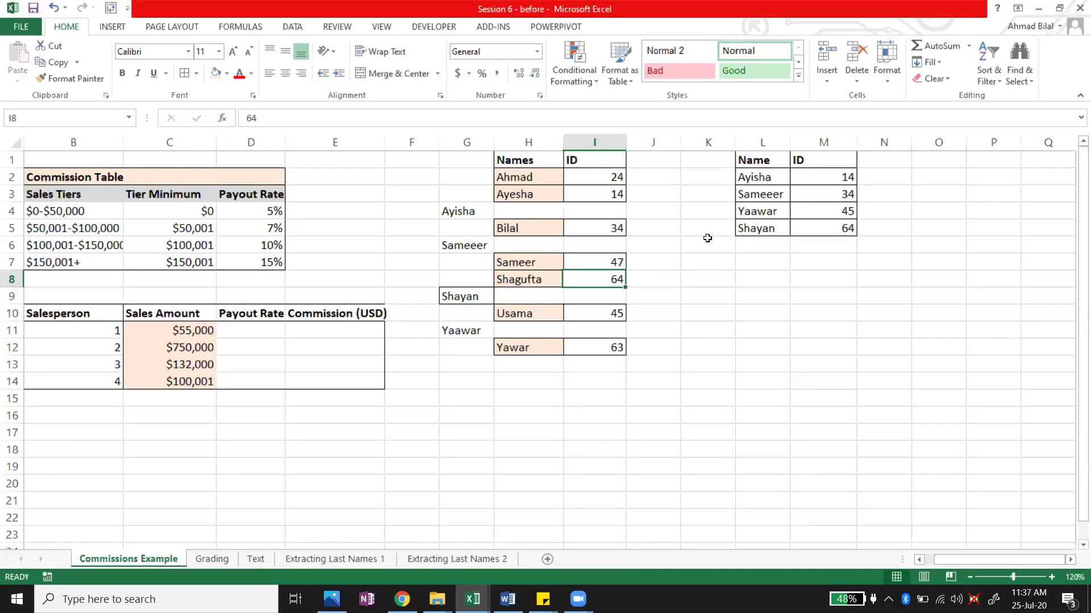
click(553, 177)
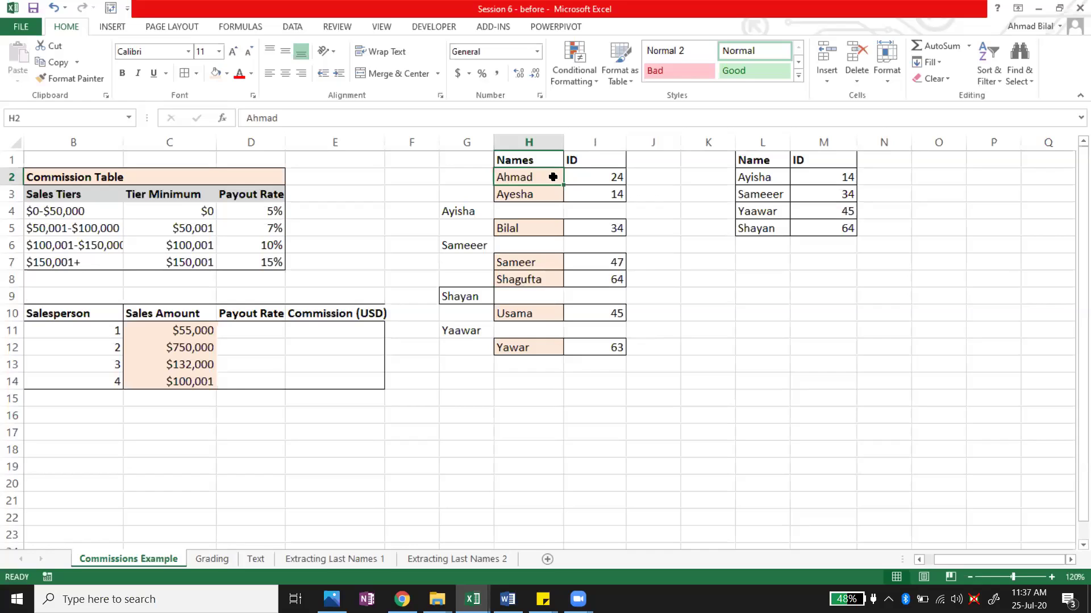
click(541, 228)
click(539, 255)
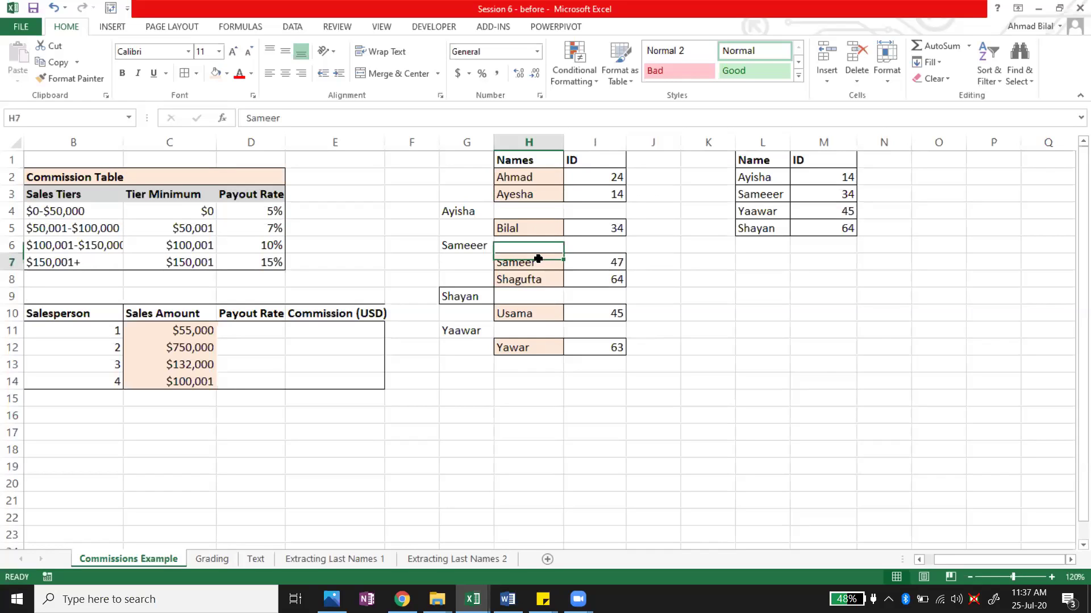
click(537, 278)
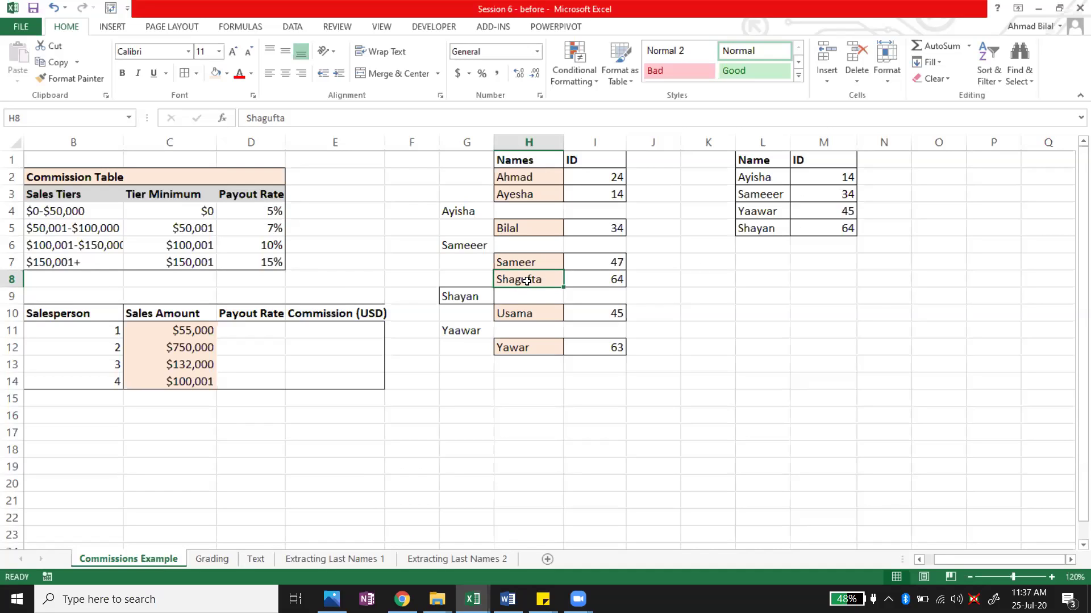
click(543, 315)
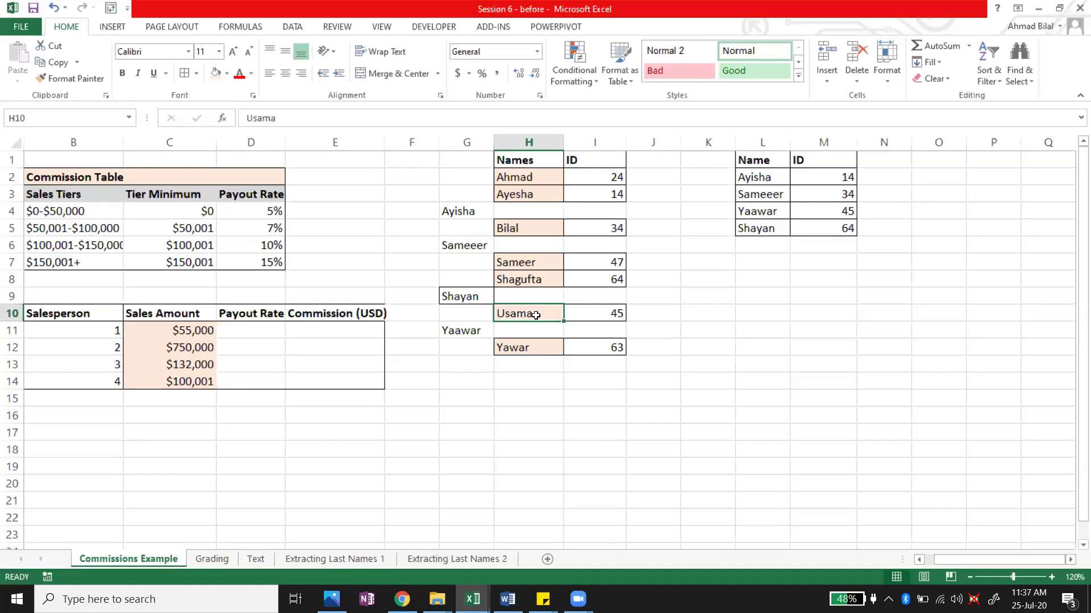
click(541, 277)
click(615, 278)
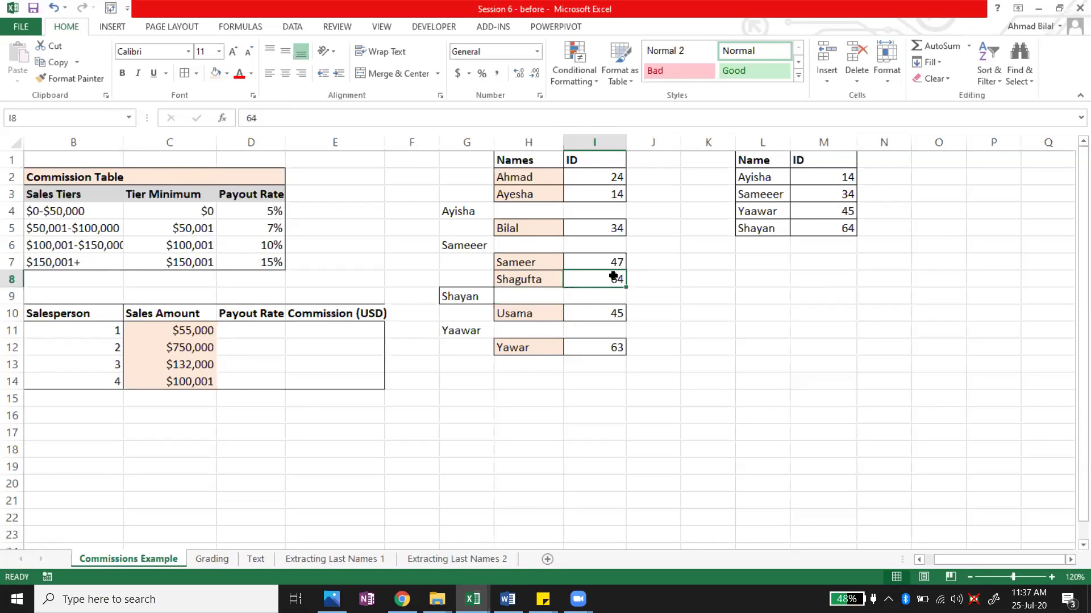
- Review the approximate-match VLOOKUP in M5 against the names in H8 and H10 and the source rows H2:I12
click(837, 227)
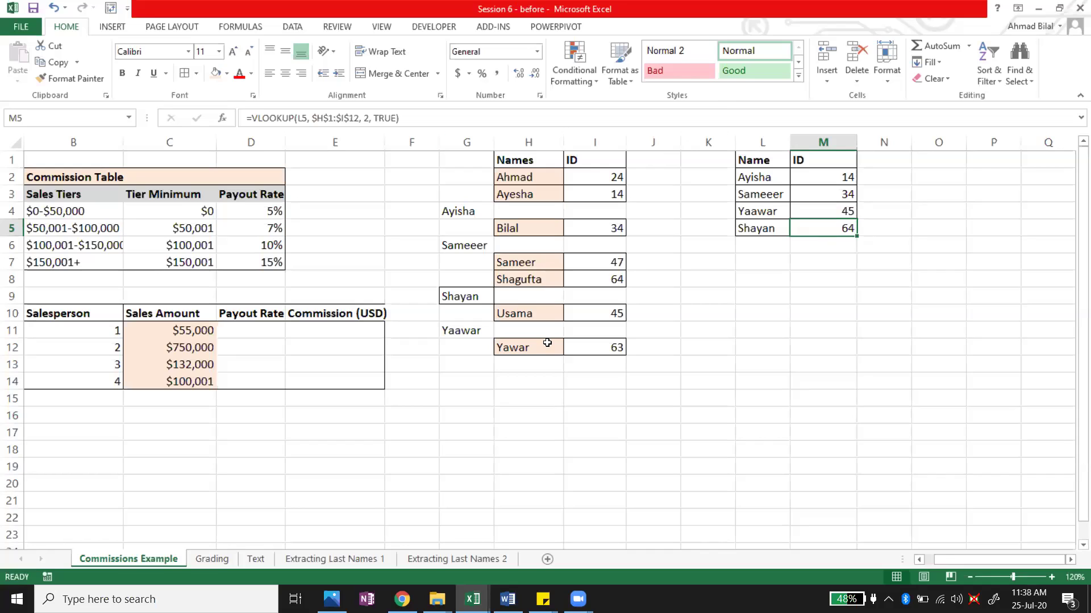
click(534, 313)
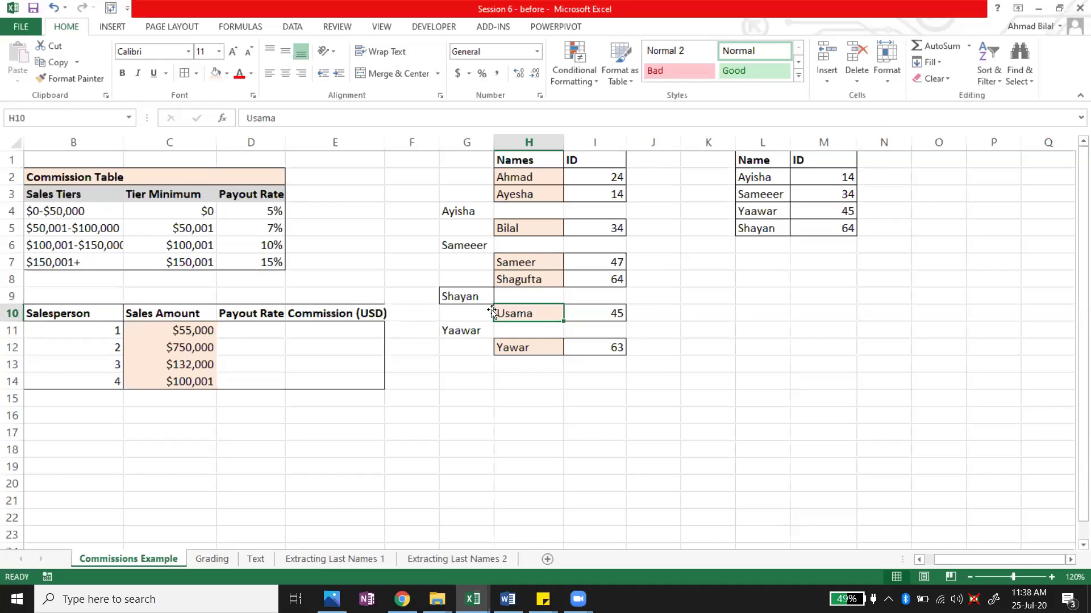
click(530, 280)
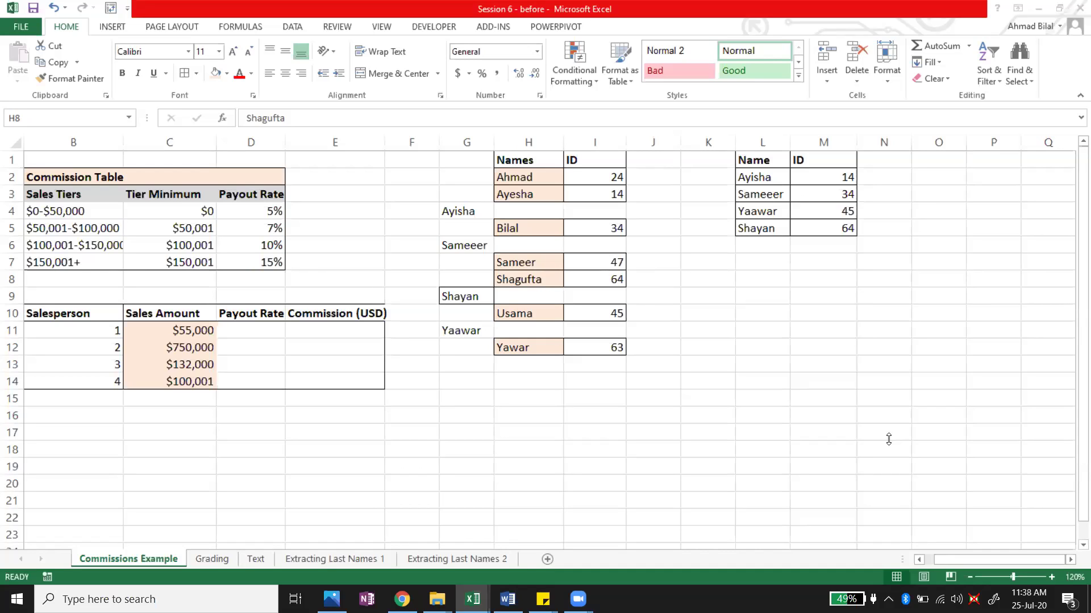
click(776, 176)
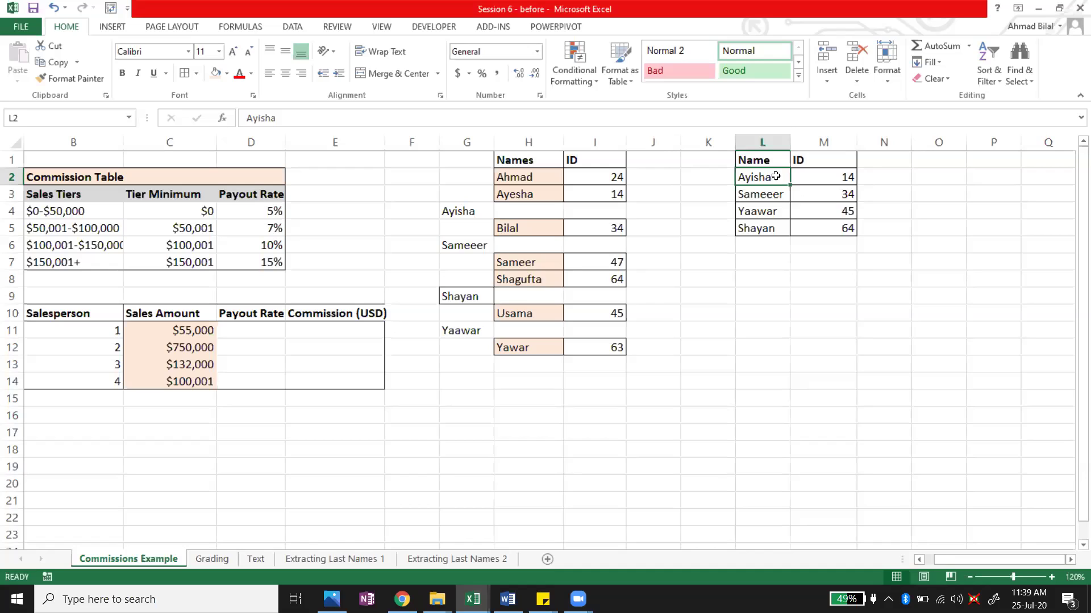
drag(519, 178, 599, 355)
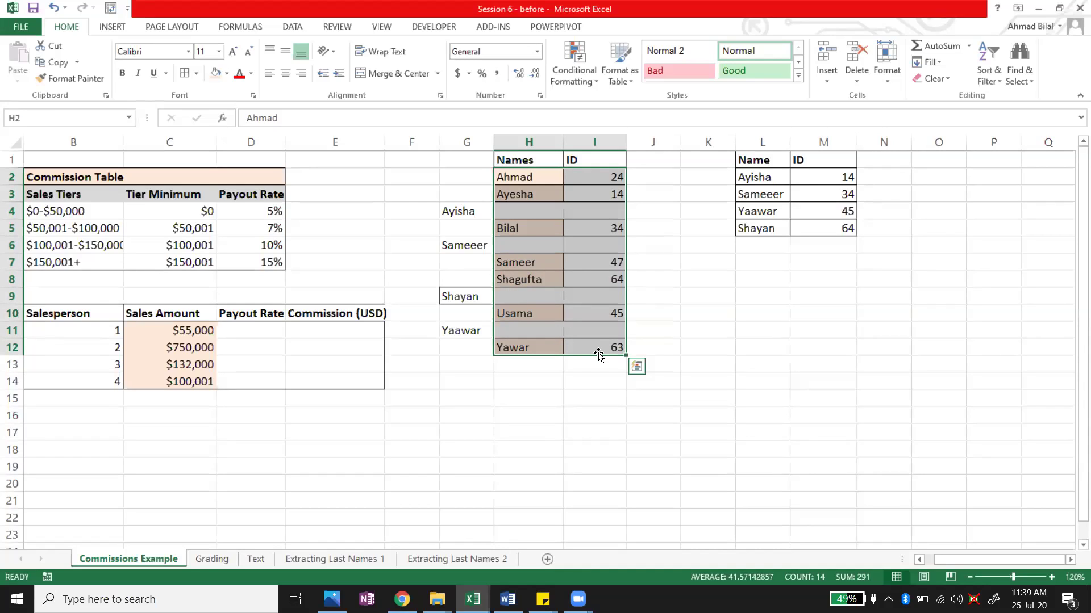
drag(534, 183, 535, 184)
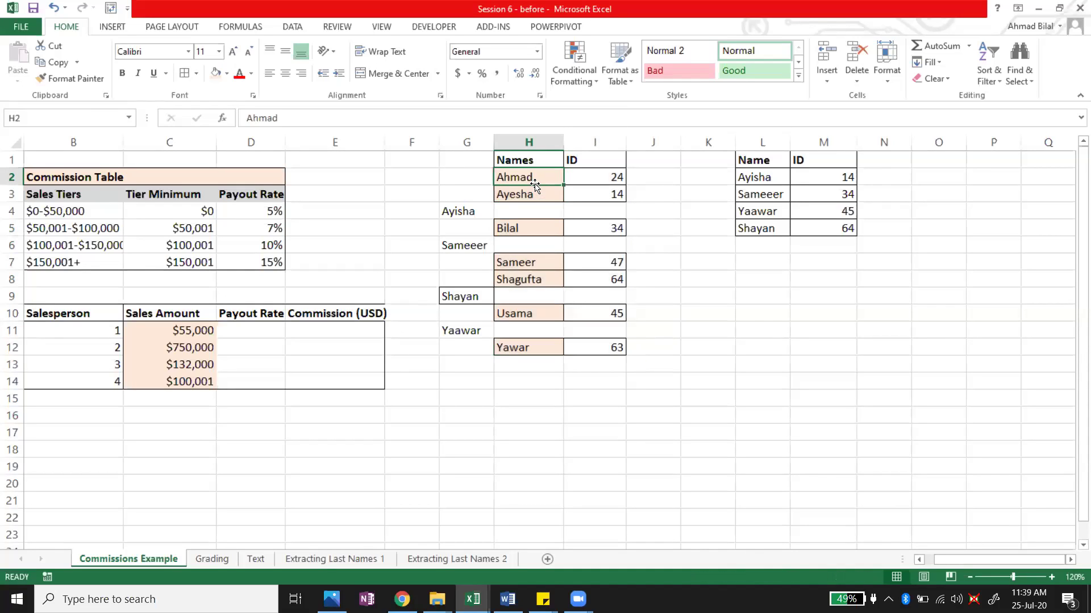
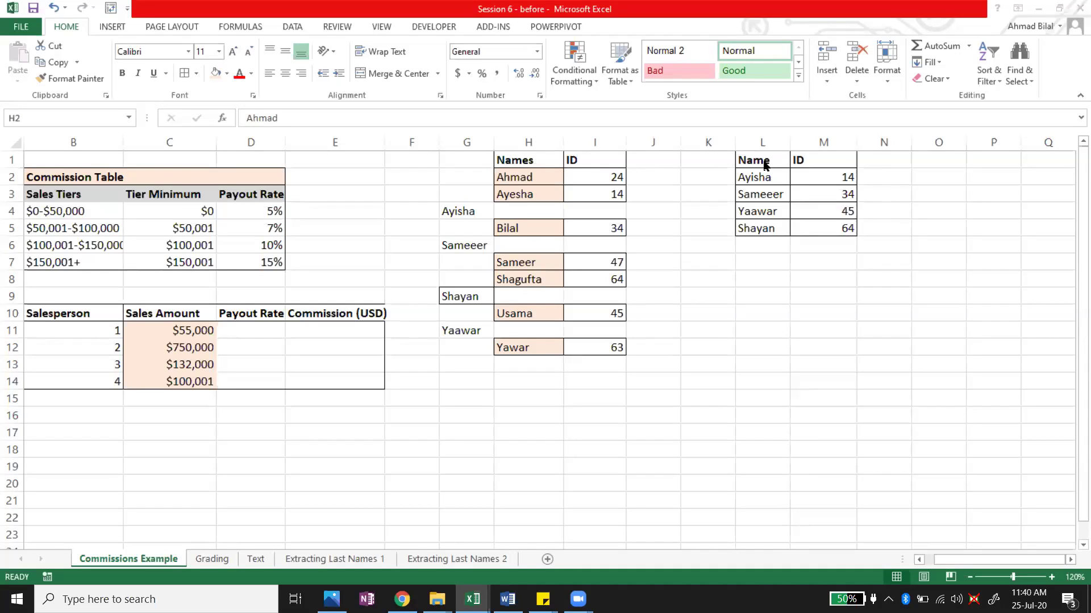
- Add a further lookup name in L6 and check the VLOOKUP formula for it in M6
double_click(767, 247)
text(Shah)
key(Return)
click(808, 253)
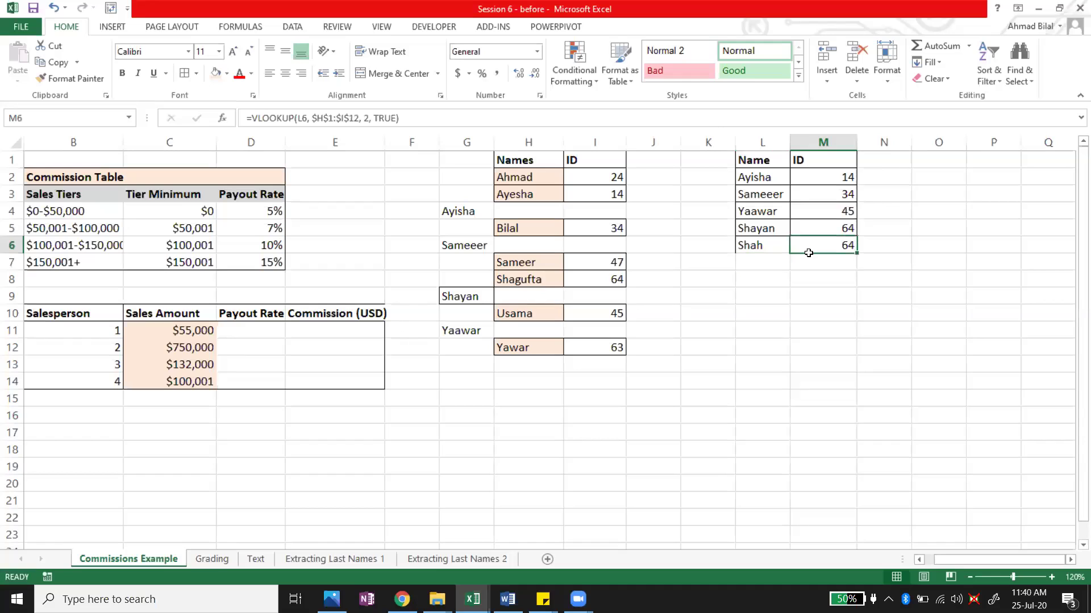
click(798, 294)
click(776, 253)
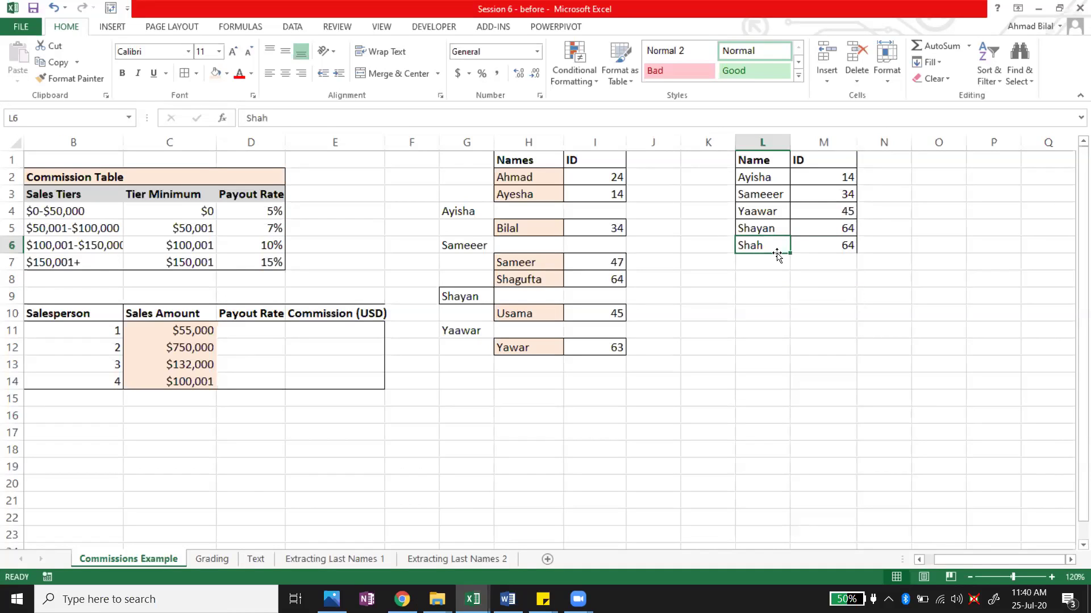
key(Right)
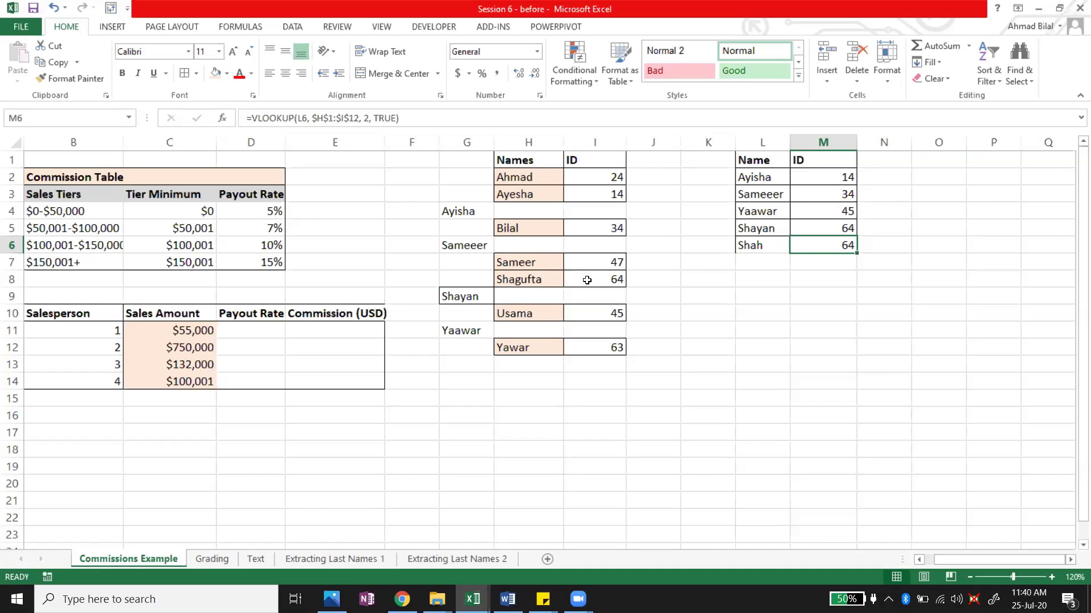
- Compare the lookup name in L6 with the sorted names in H7:H10 and the IDs in I8 and M6
click(772, 244)
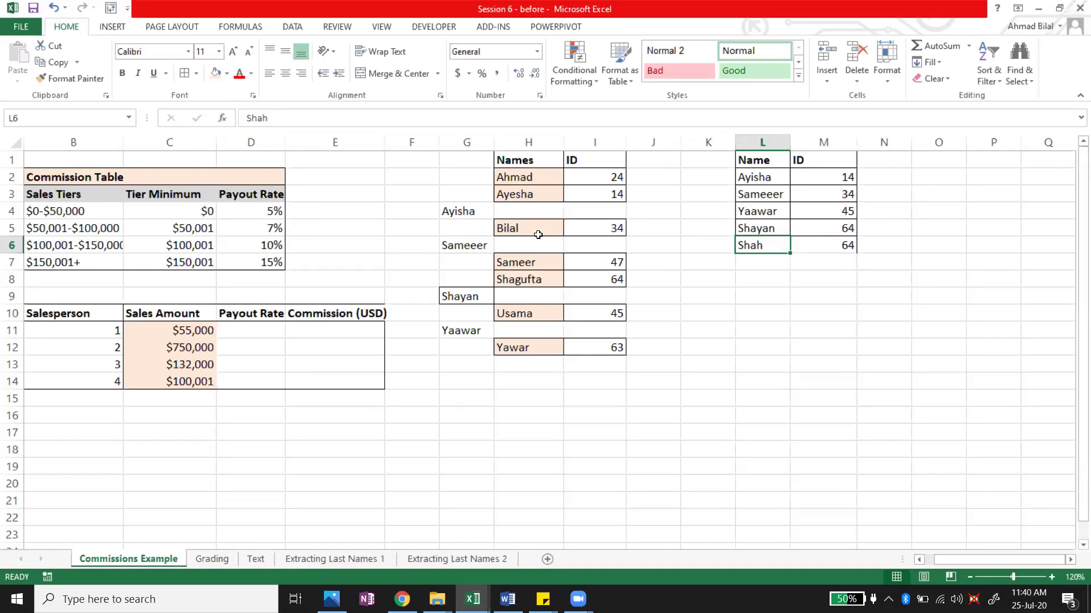
click(534, 261)
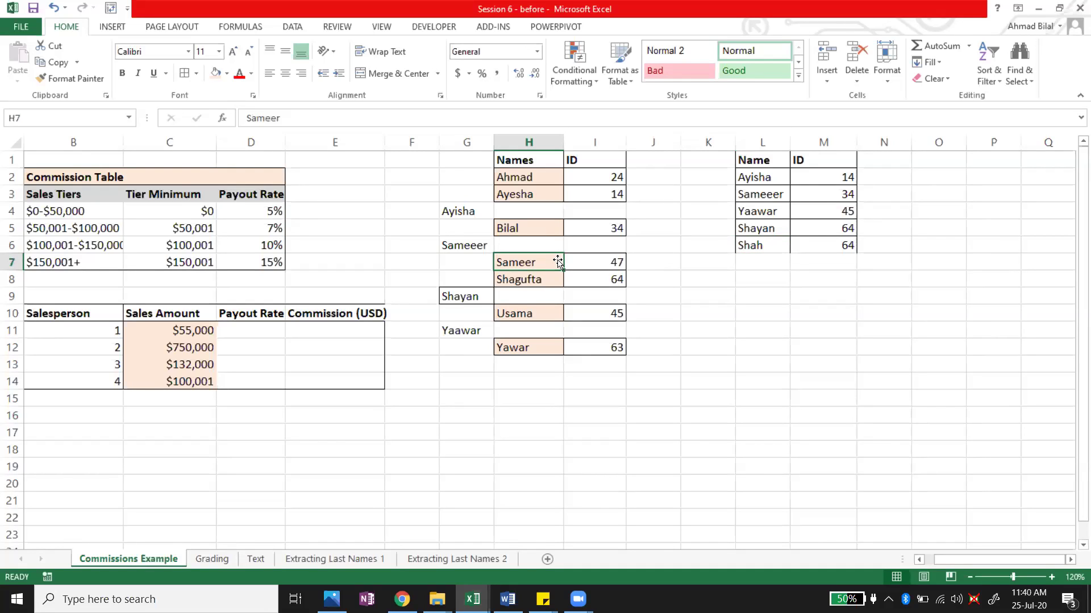
click(523, 278)
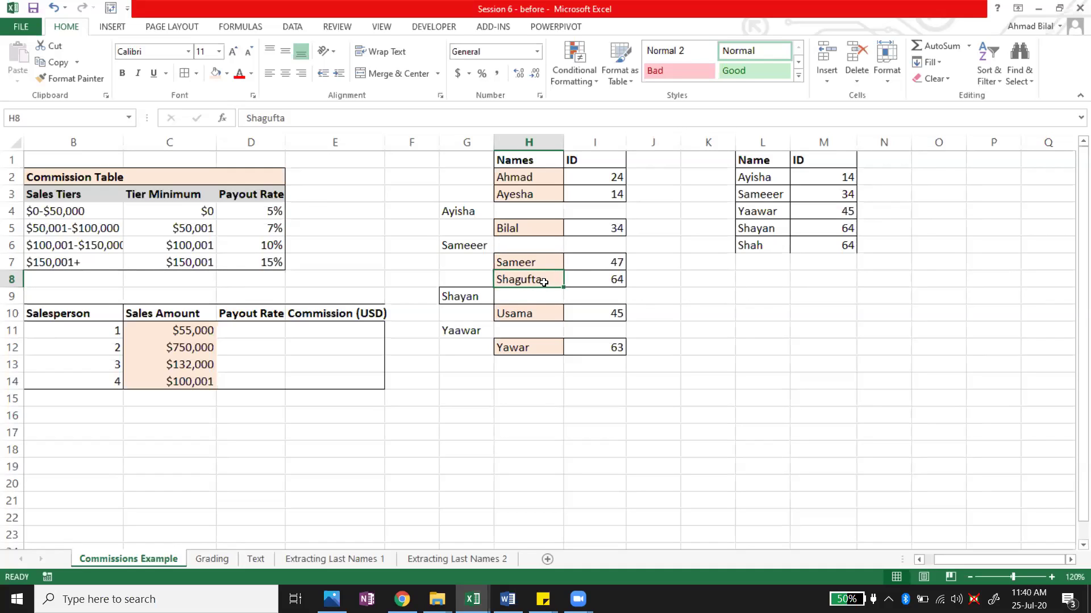
click(520, 300)
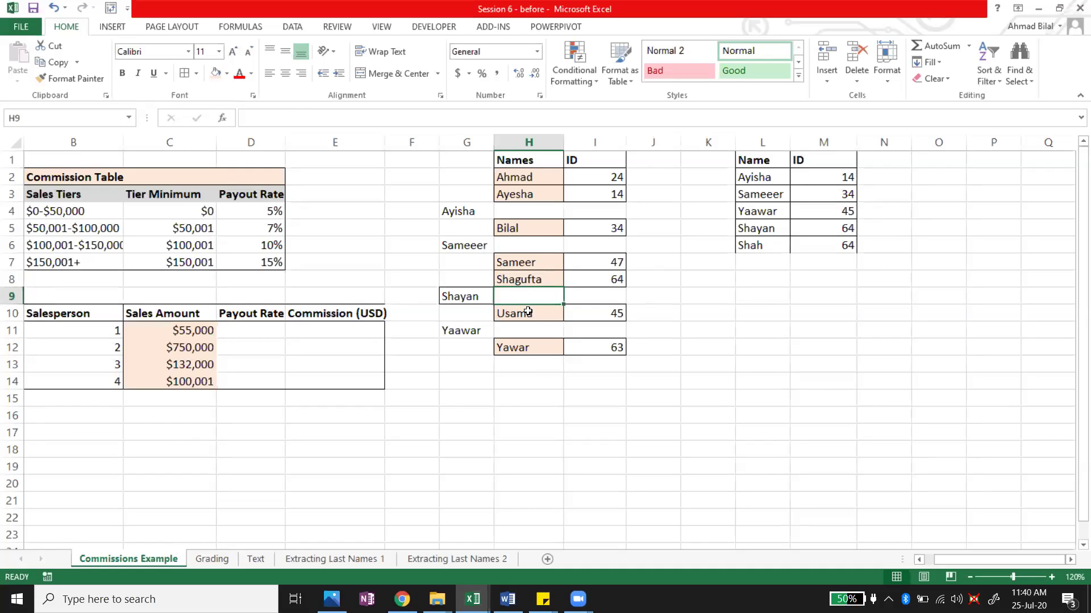
click(531, 317)
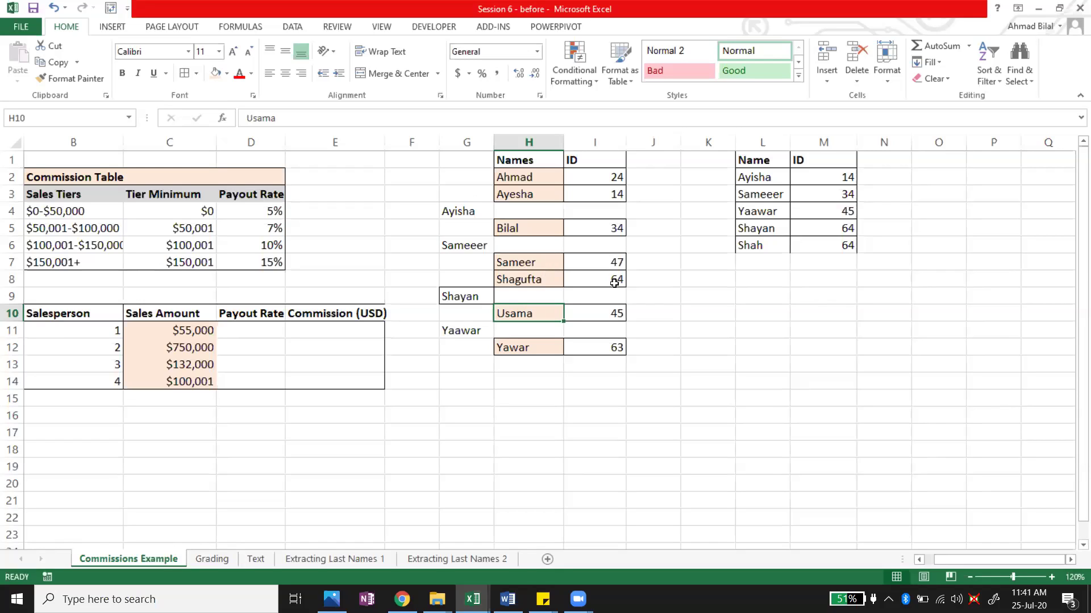
click(593, 280)
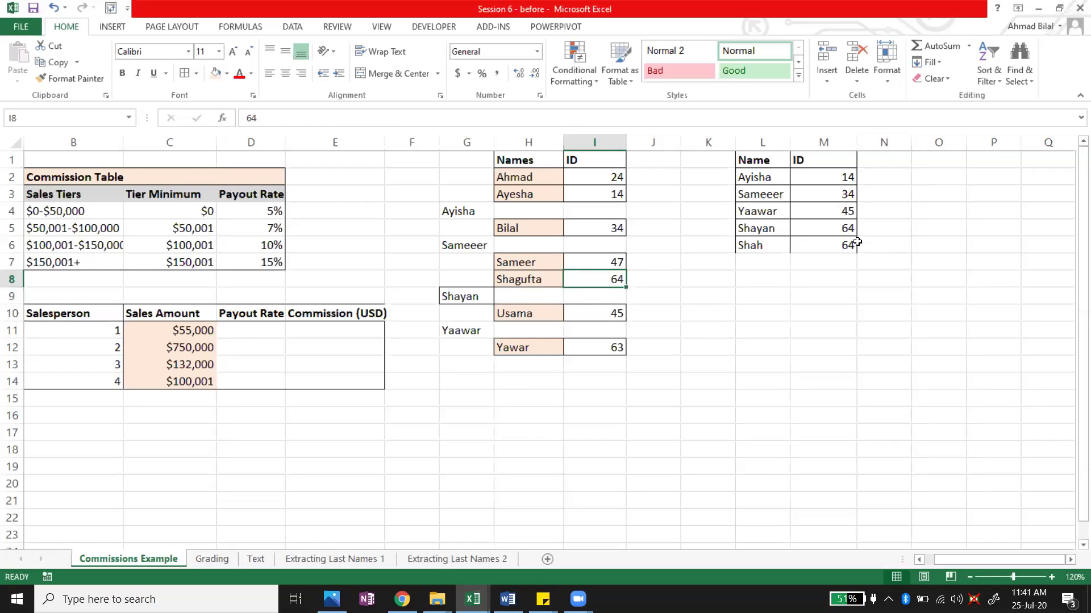
click(849, 246)
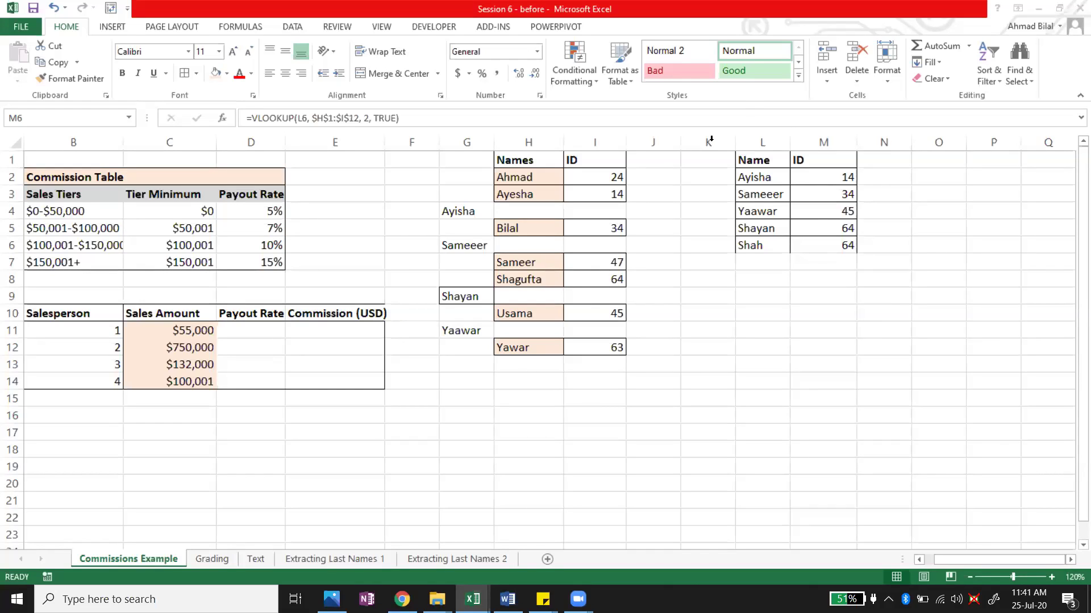
- Compare the lookup names in L4 and L6 with their nearest sorted names in H8, H10 and H12
click(741, 245)
click(534, 279)
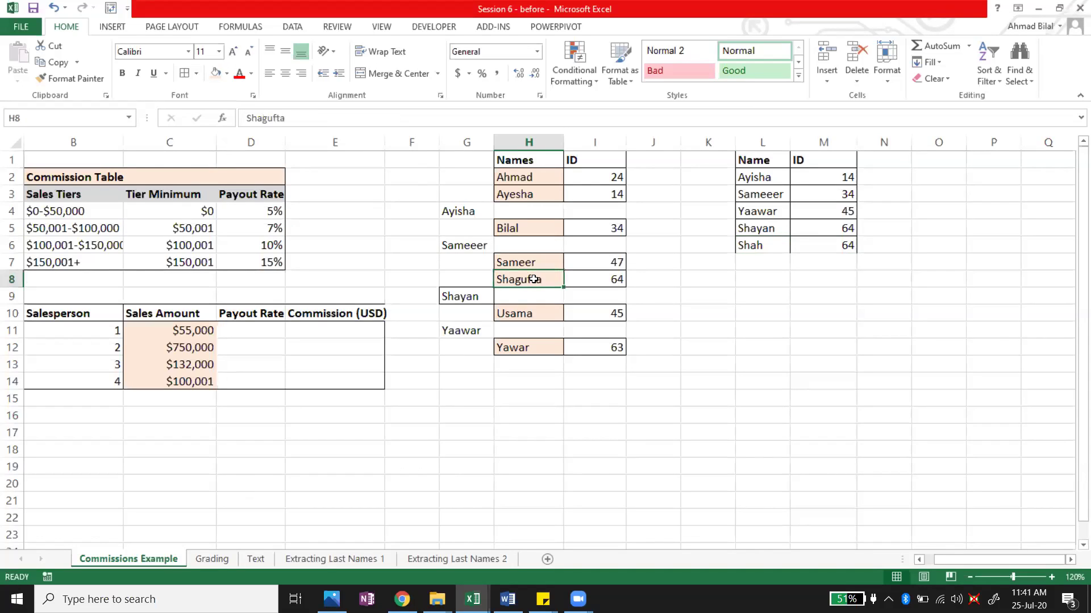
click(727, 226)
click(563, 283)
click(765, 207)
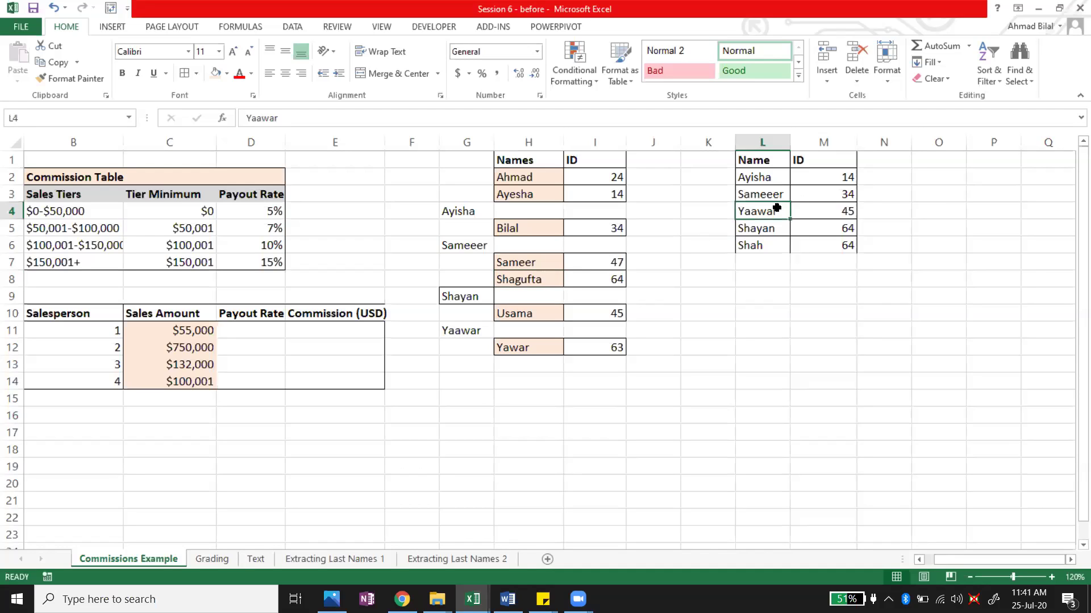
click(548, 350)
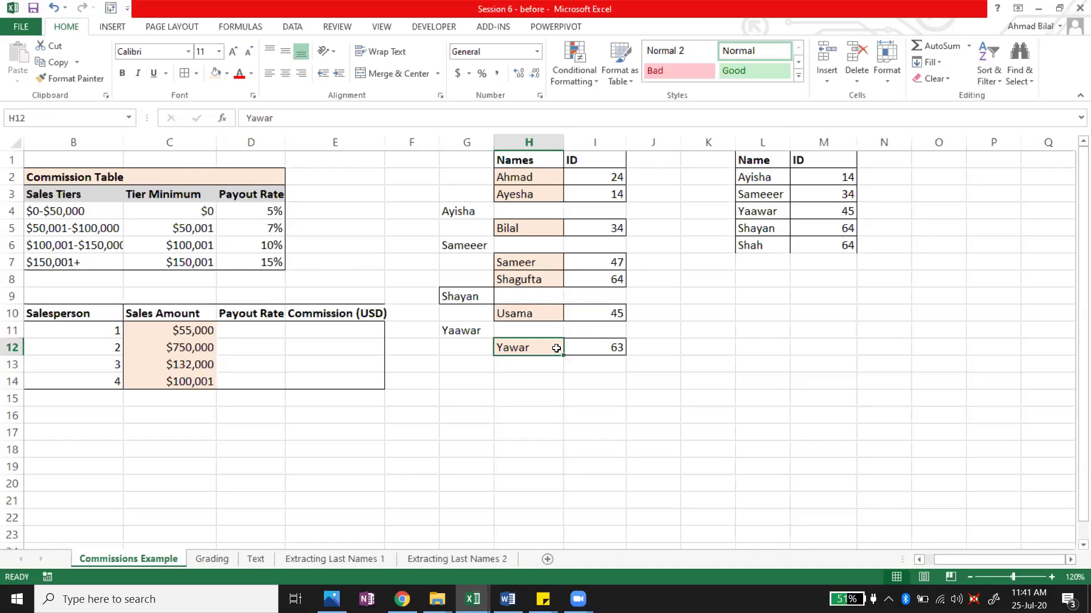
click(544, 315)
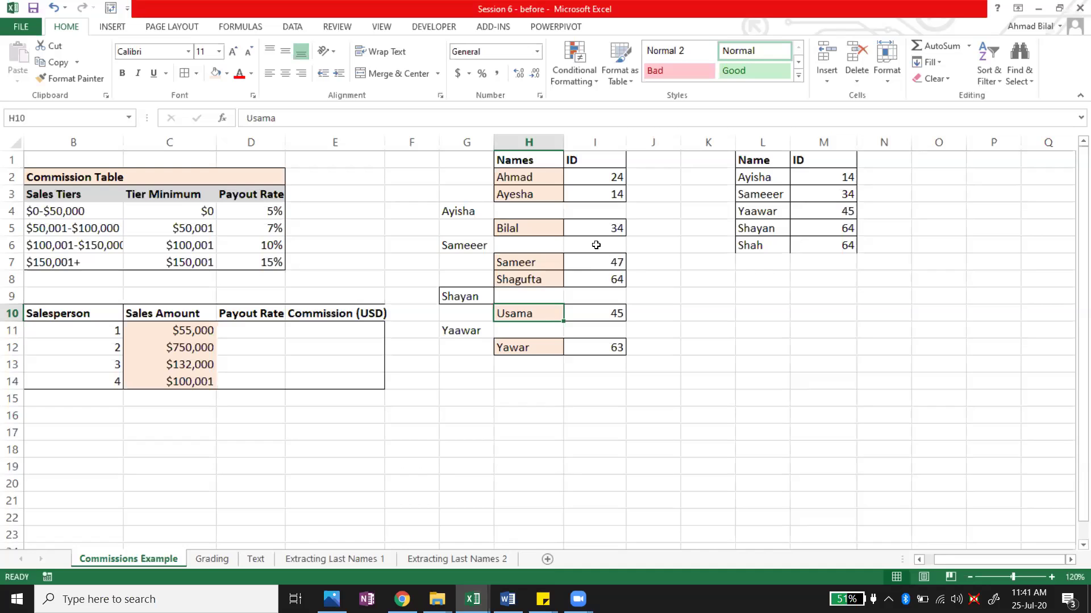
- Insert six blank columns at column G to separate the commission tables from the names lists
click(477, 143)
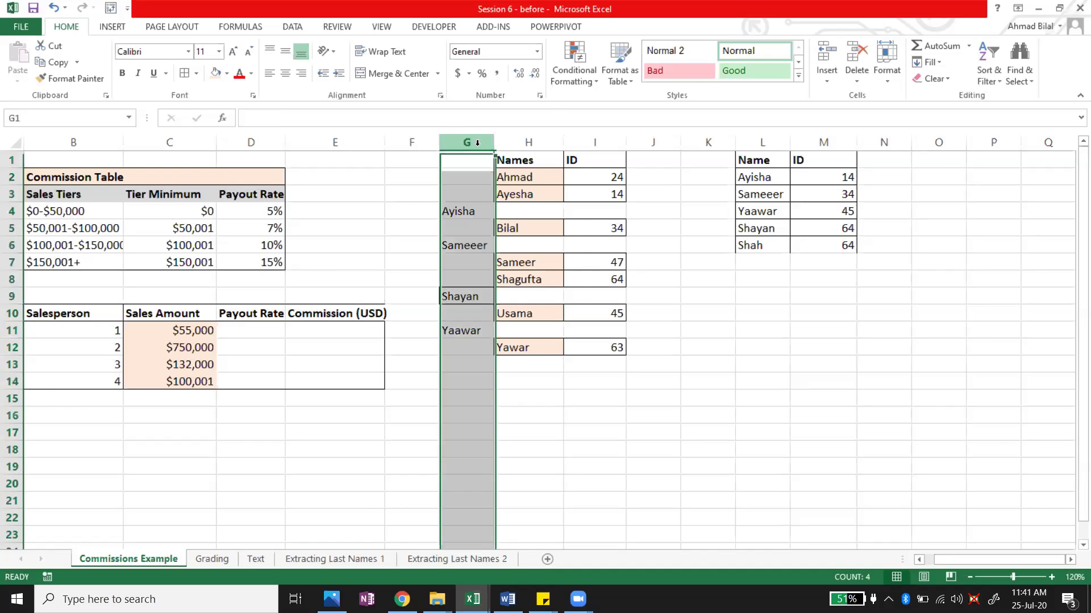
right_click(477, 143)
click(534, 245)
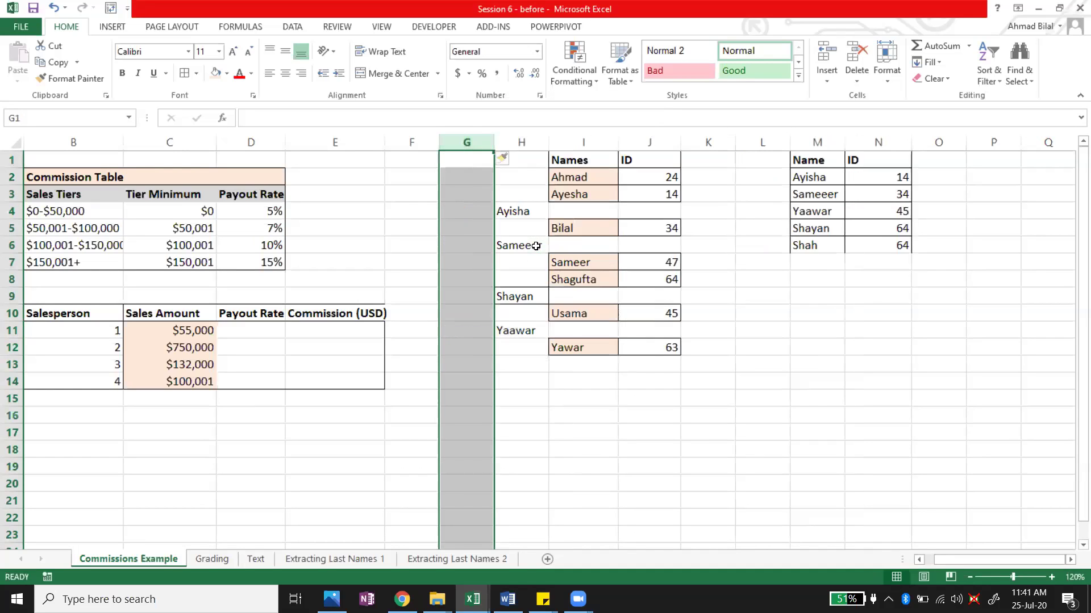
key(F4)
key(F4)
key(F4)
key(F4)
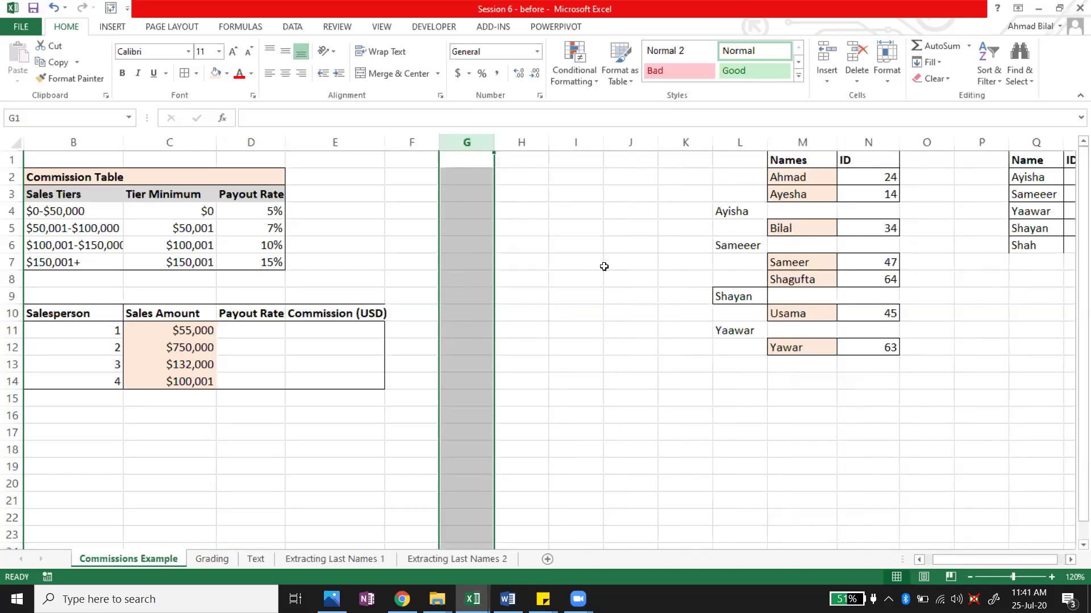
key(F4)
- Remove all borders from the lookup name in M9
click(763, 296)
click(780, 294)
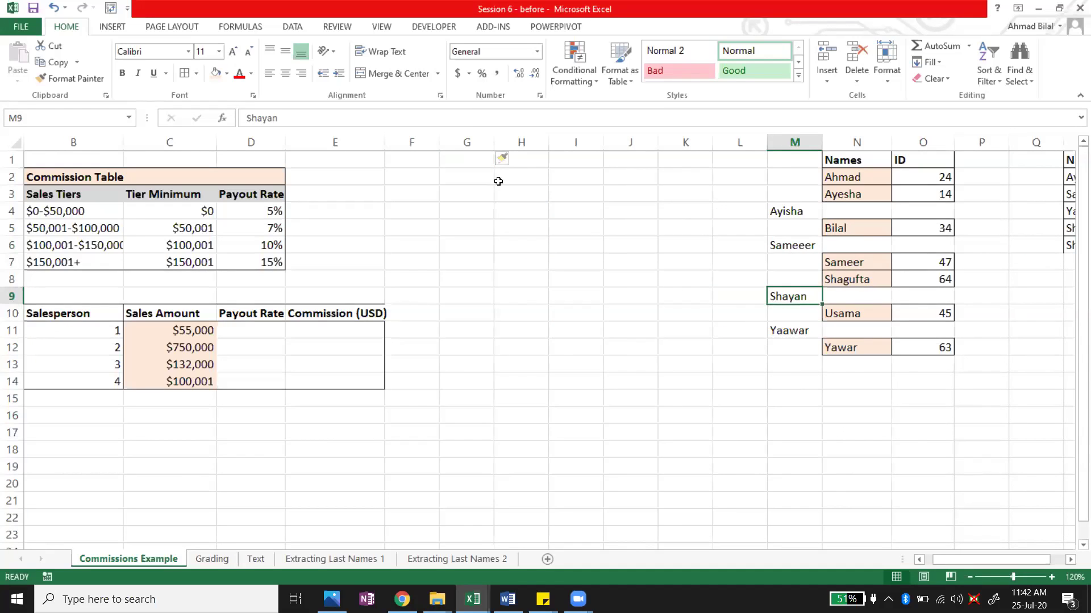
click(196, 73)
click(233, 178)
click(555, 255)
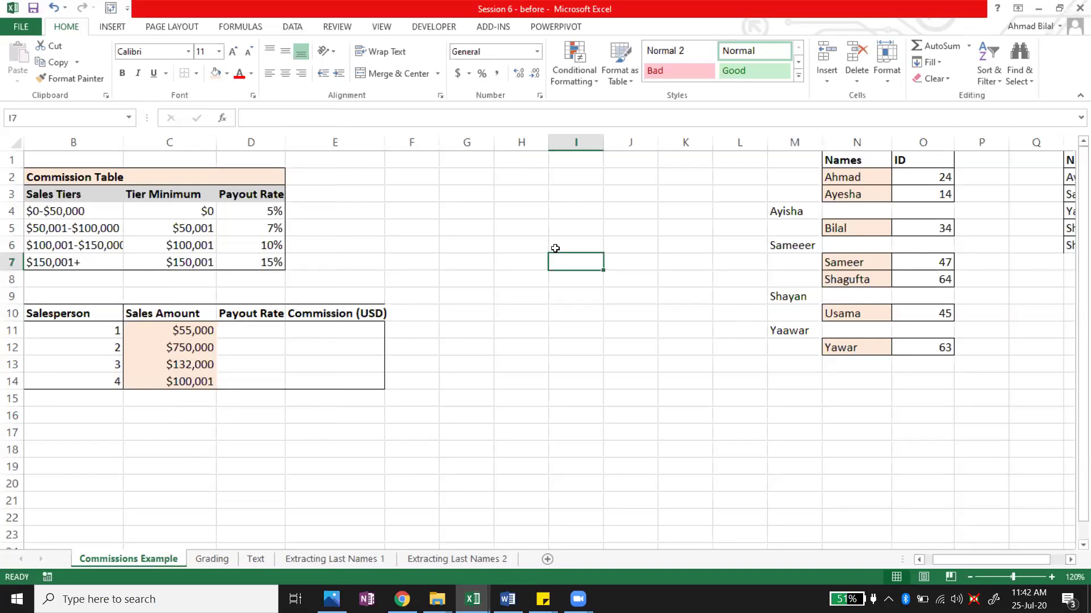
- Widen column B to fit the full sales tier labels in the Commission Table
click(531, 209)
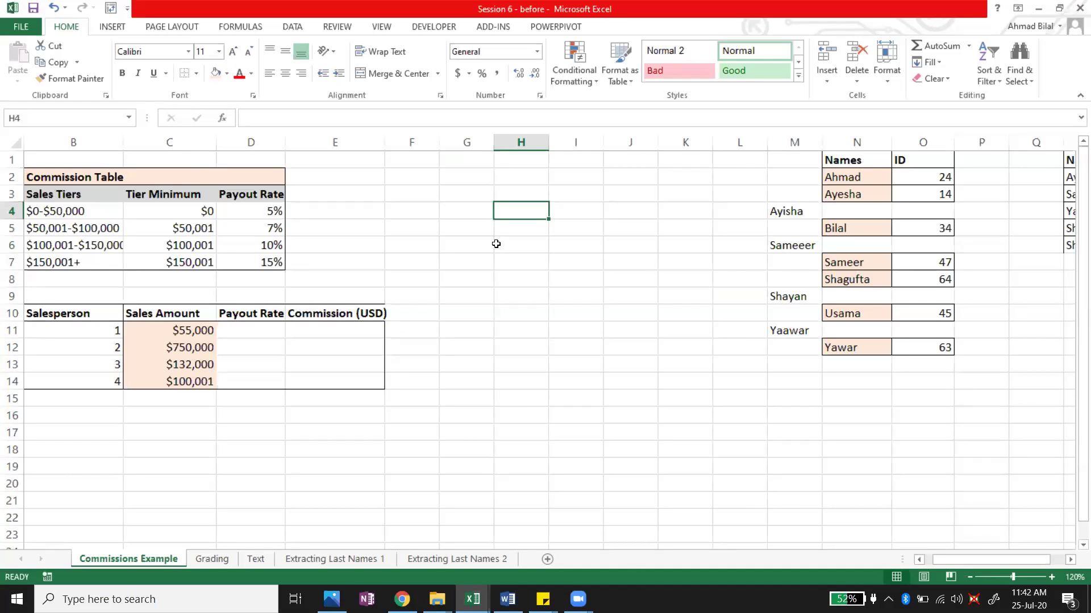
click(406, 266)
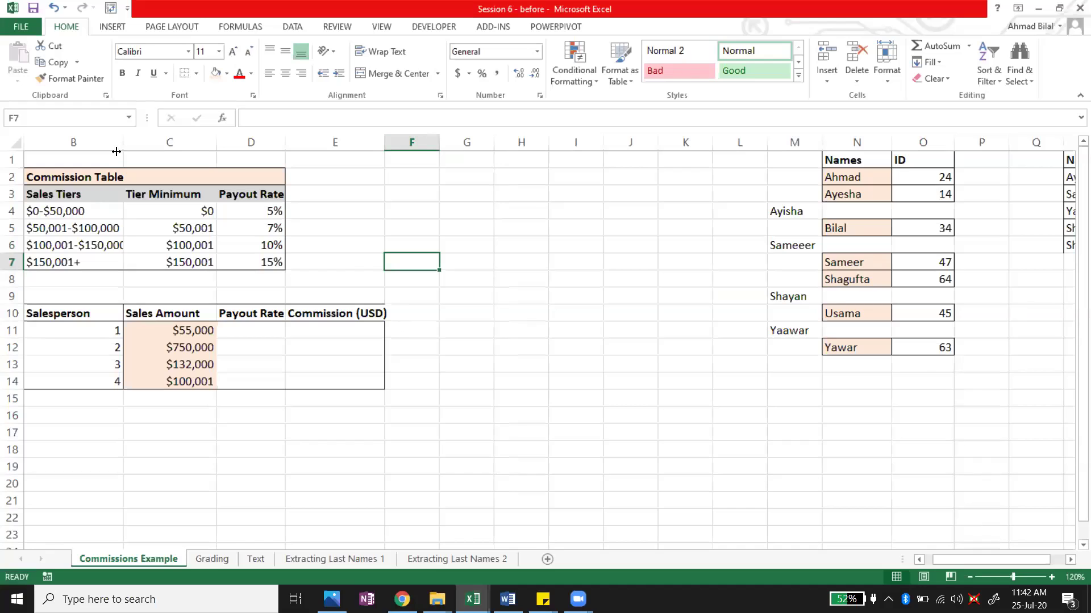
drag(121, 143, 164, 147)
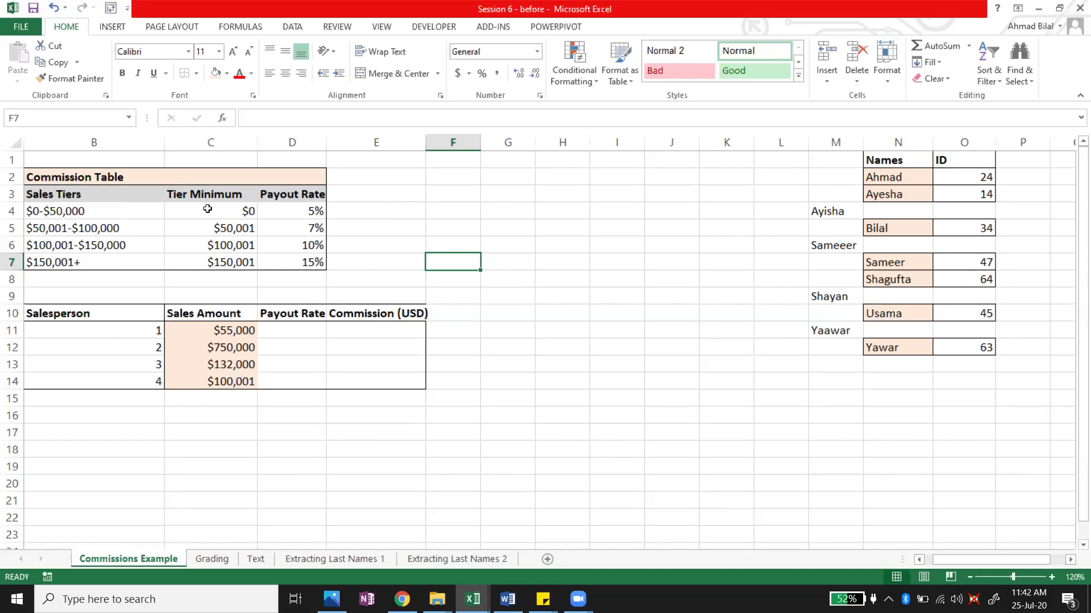
- Widen columns E and D so the Commission (USD) and Payout Rate headers fit fully
click(142, 207)
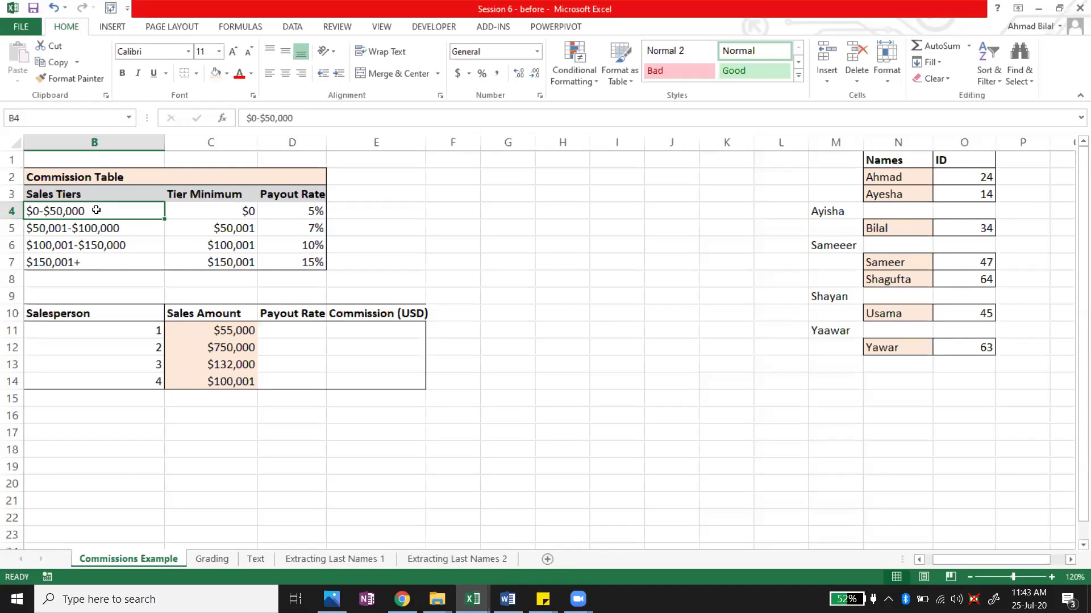
drag(426, 142, 443, 147)
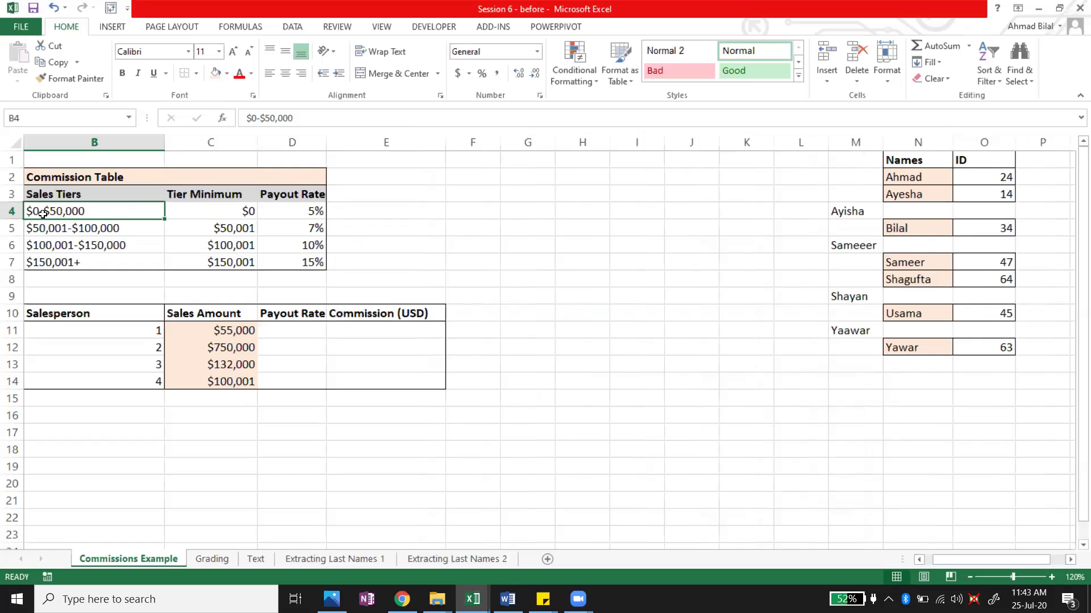
click(300, 209)
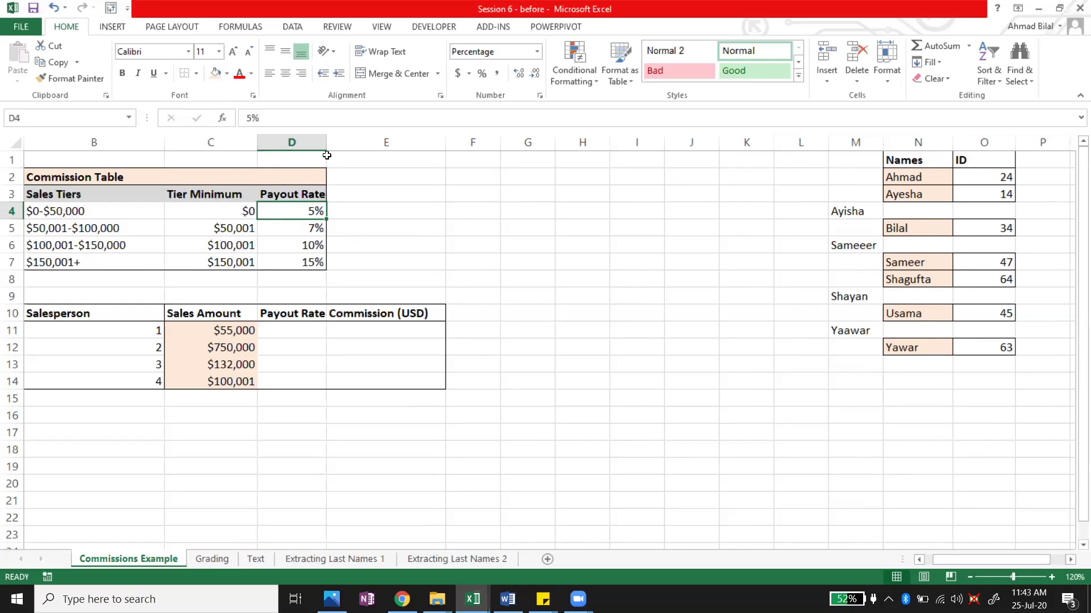
drag(327, 144, 342, 144)
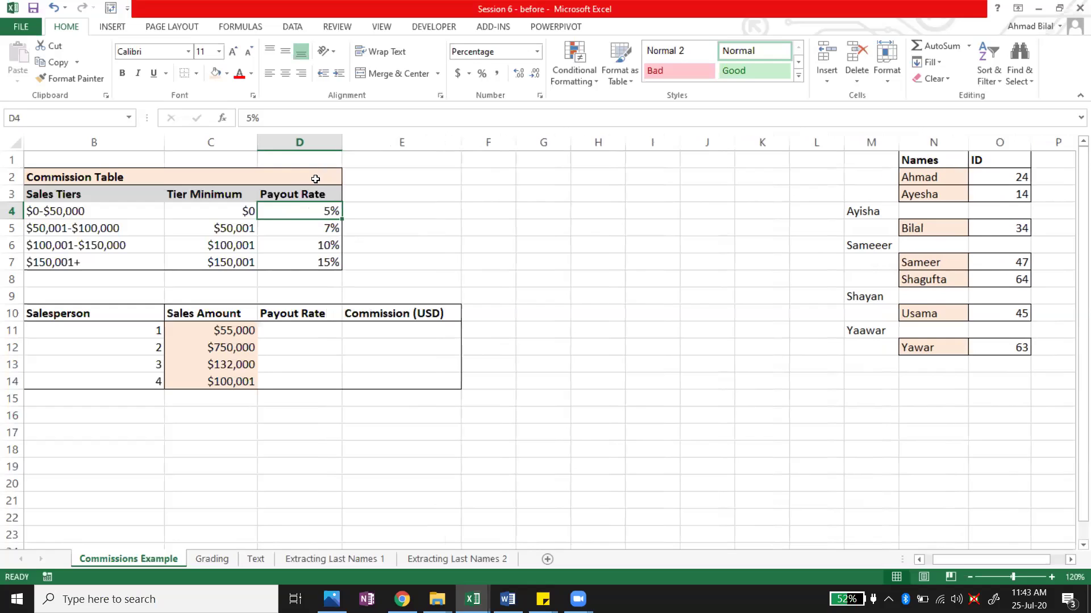
- Review each sales tier in the Commission Table together with its payout rate, from the lowest tier to the highest
click(54, 215)
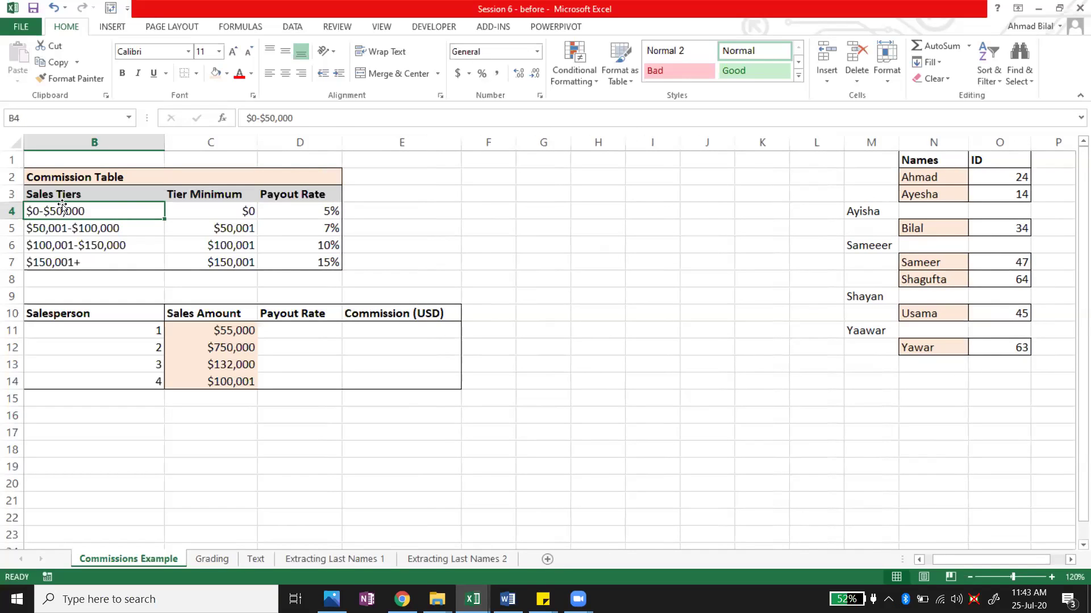
click(314, 210)
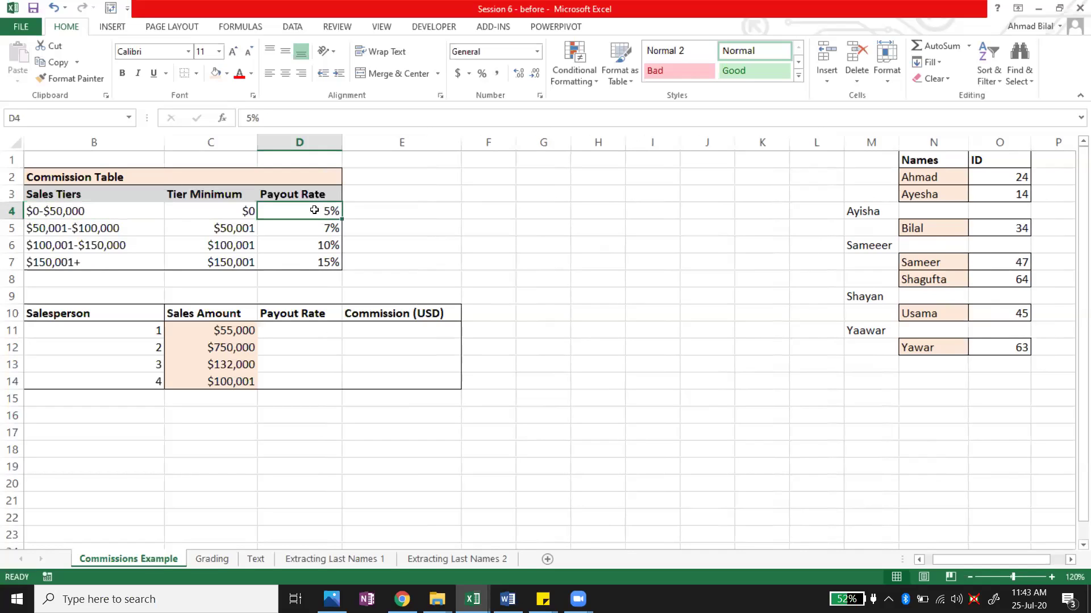
click(41, 231)
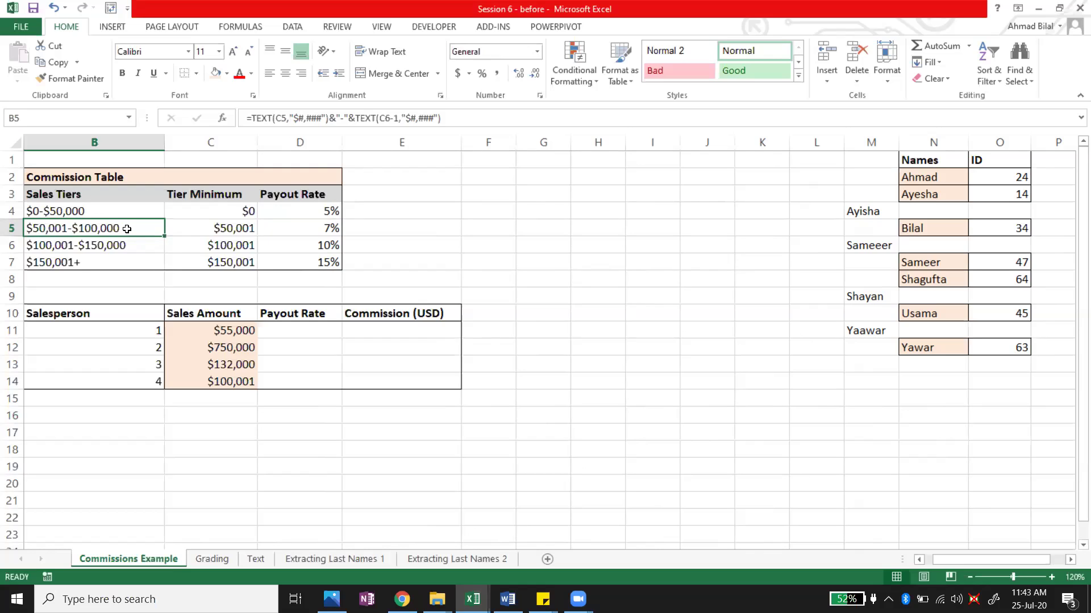
click(308, 227)
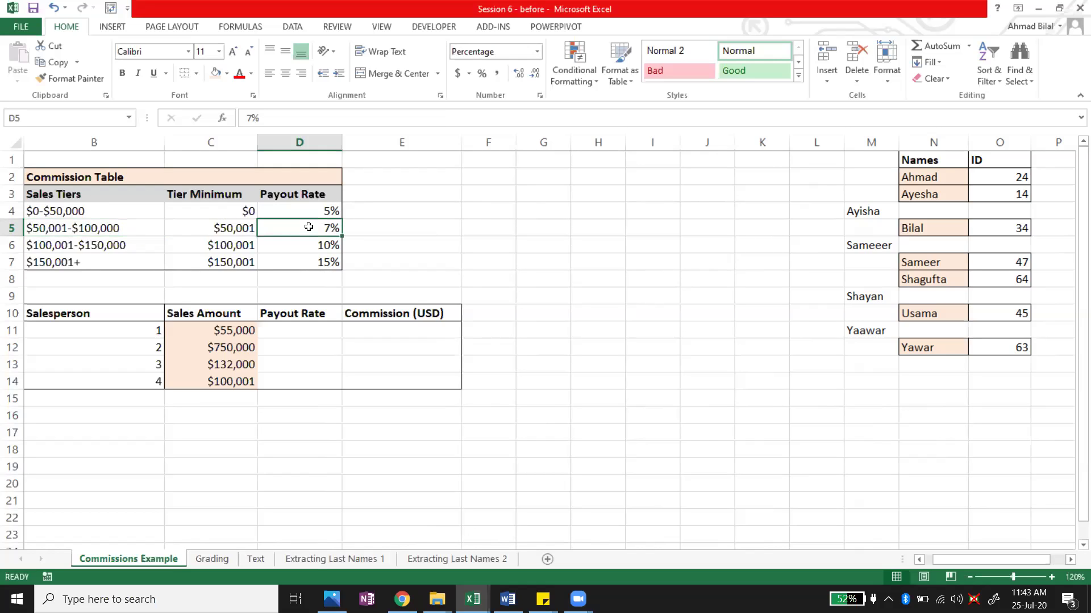
click(54, 245)
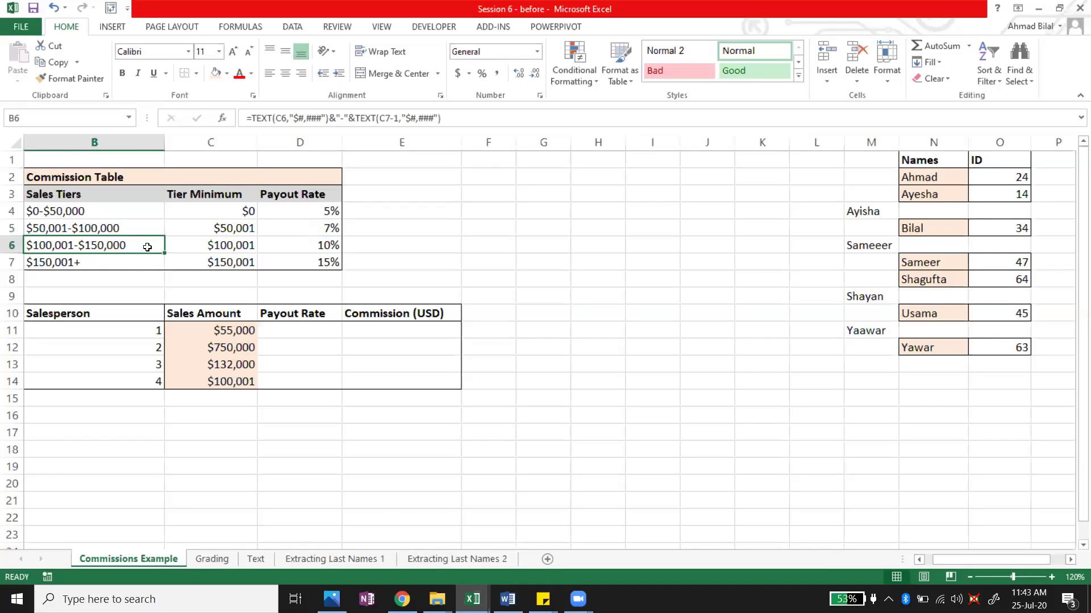
click(314, 245)
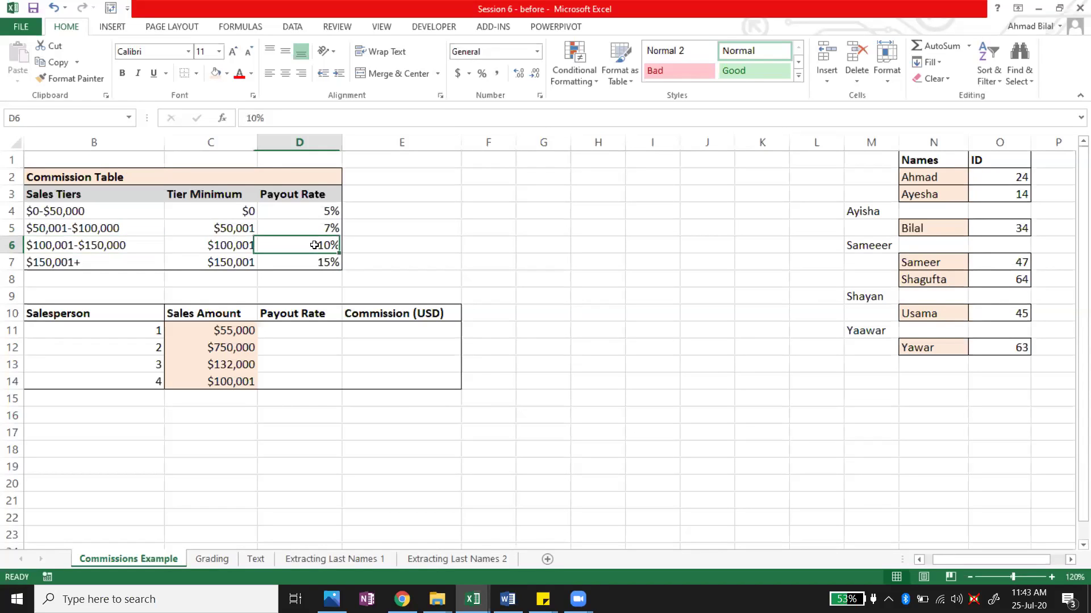
click(112, 264)
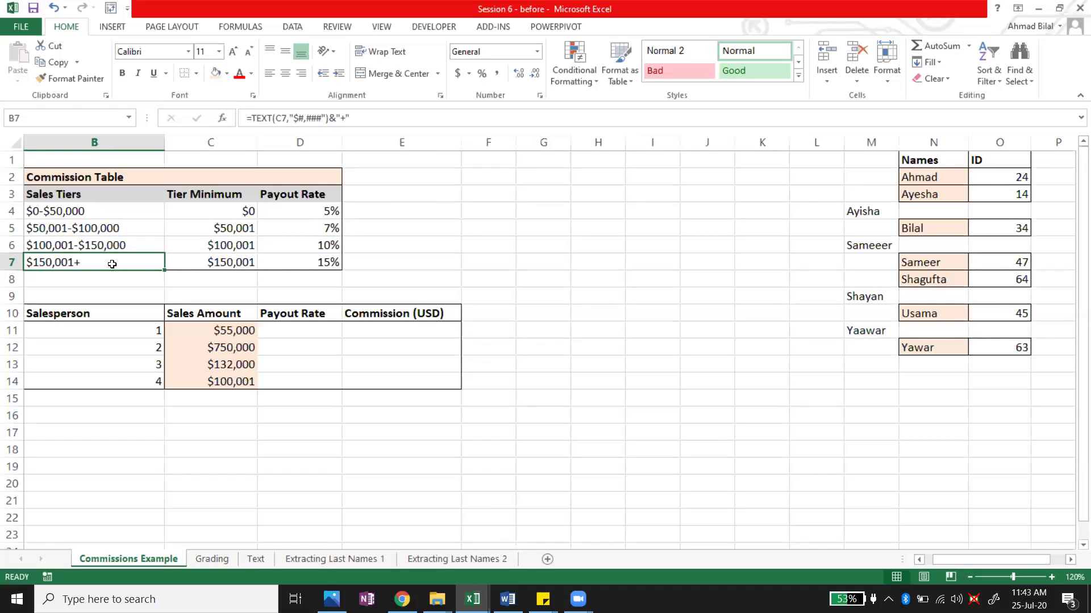
click(317, 265)
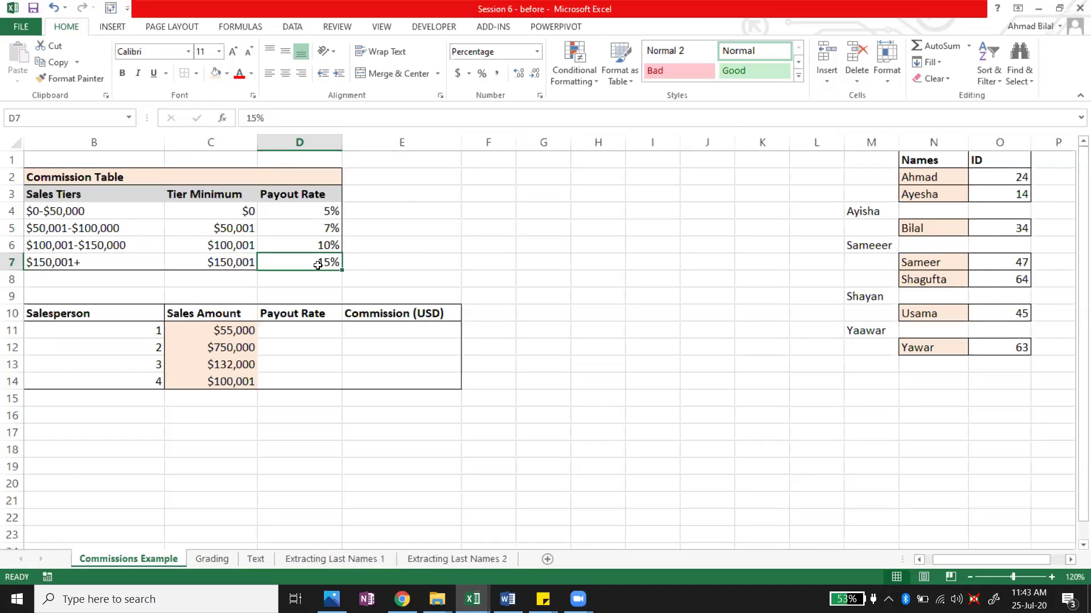
click(73, 206)
drag(81, 198, 335, 266)
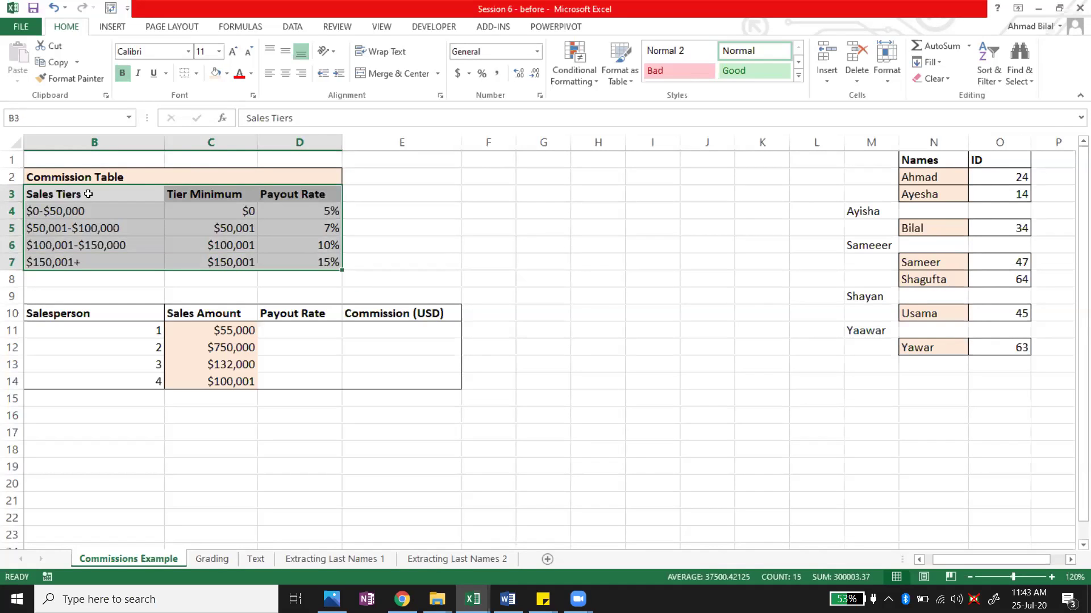
click(321, 214)
click(333, 263)
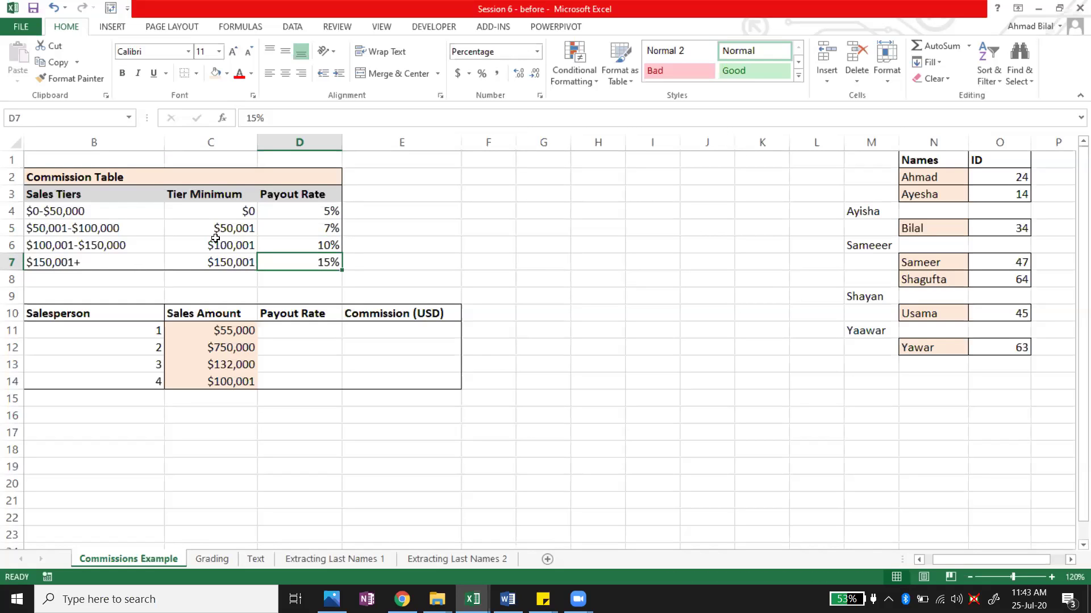
drag(127, 196, 291, 261)
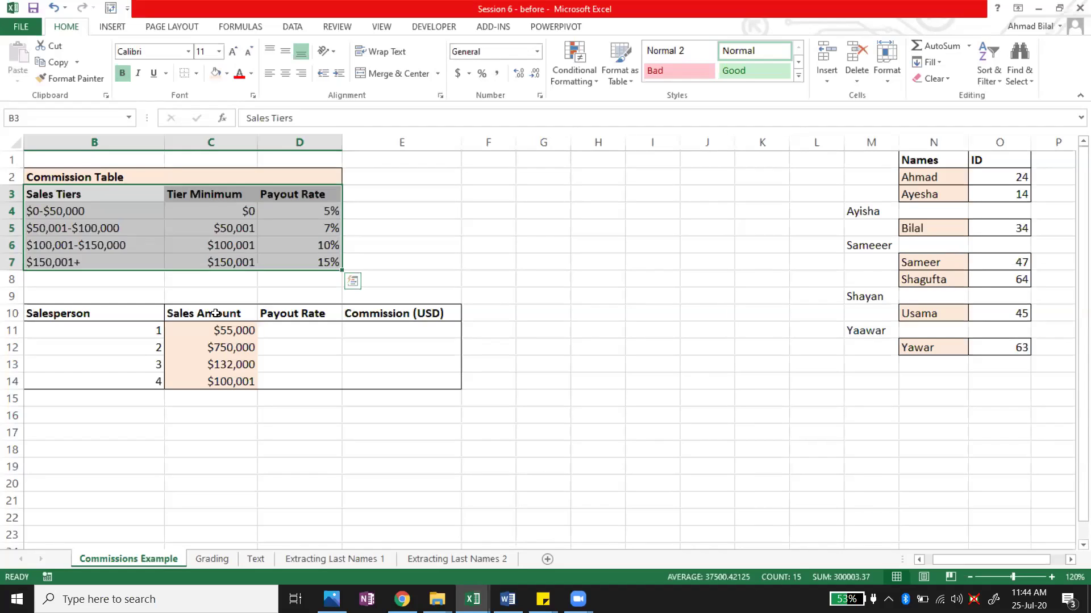
- Move the Sales Amount, Payout Rate and Commission (USD) block C10:E14 one column over so it starts at D10
click(143, 313)
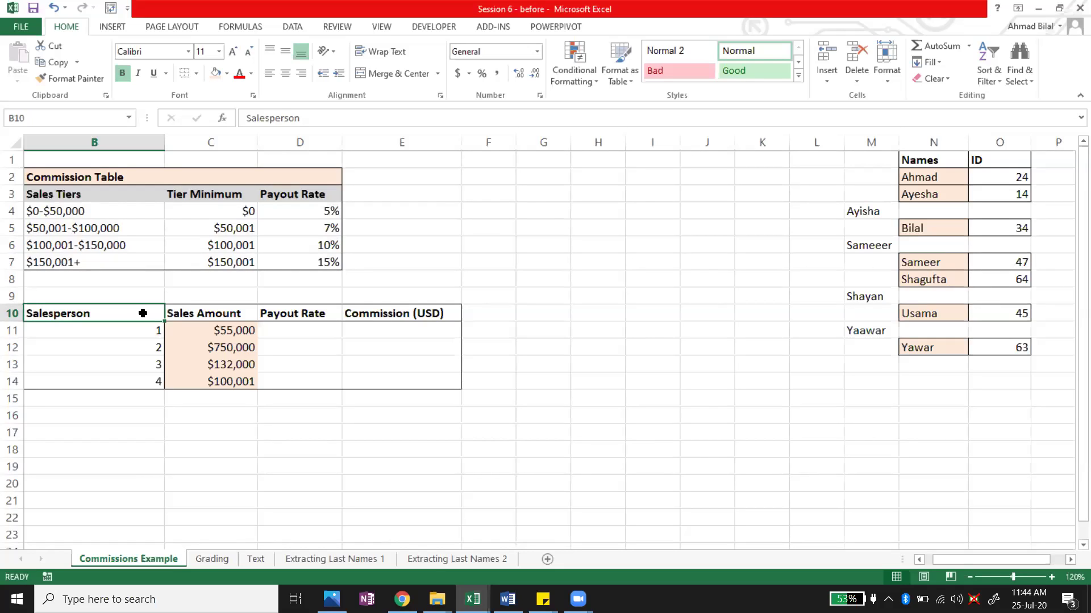
click(156, 331)
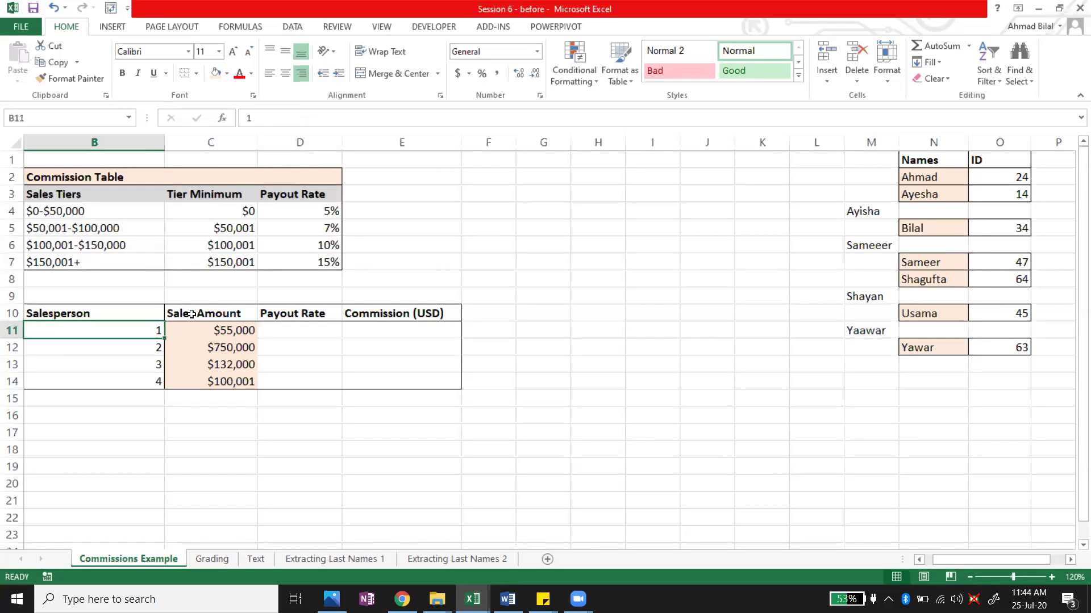
click(192, 315)
key(shift+Down)
key(shift+Down)
key(shift+Down)
key(shift+Down)
key(shift+Right)
key(shift+Right)
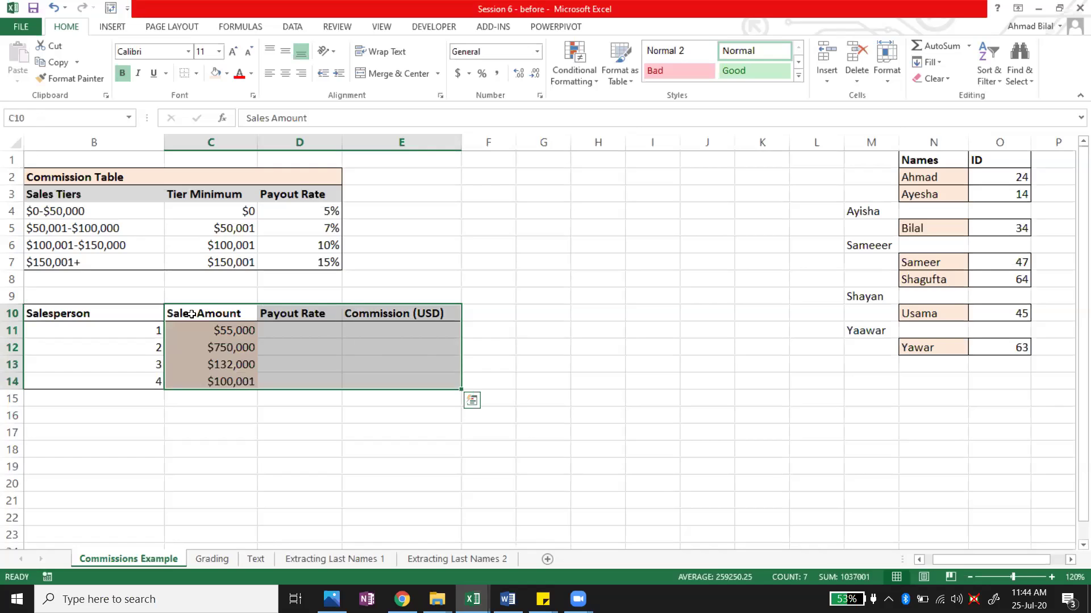
key(ctrl+x)
key(Right)
key(ctrl+v)
- Enter the header "Names" in C10 and rename the header in B10 to "Salesperson ID"
key(Left)
text(Names)
key(Up)
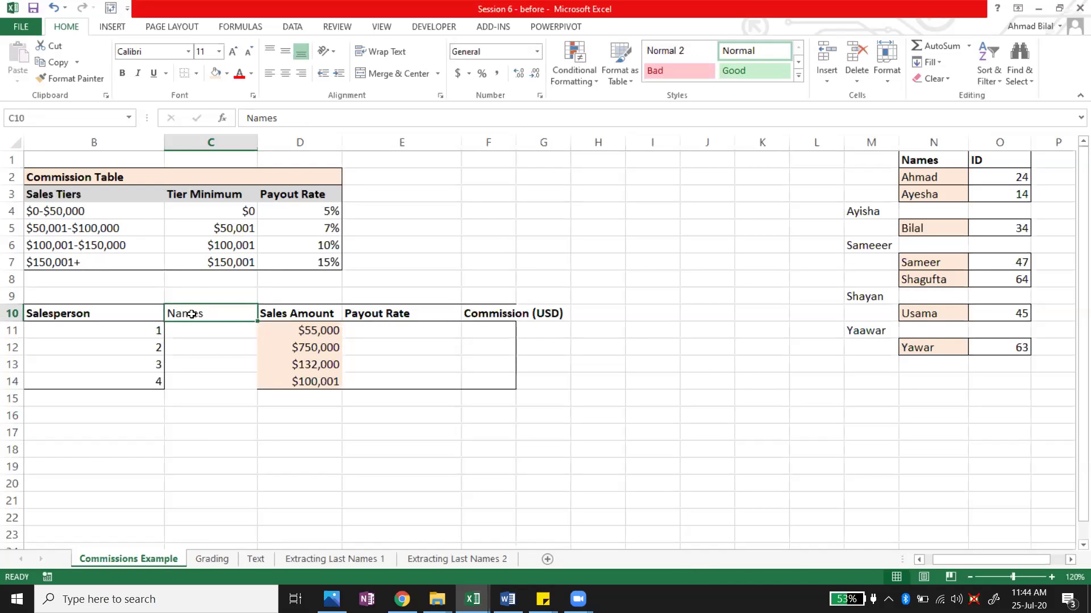
key(Left)
key(Down)
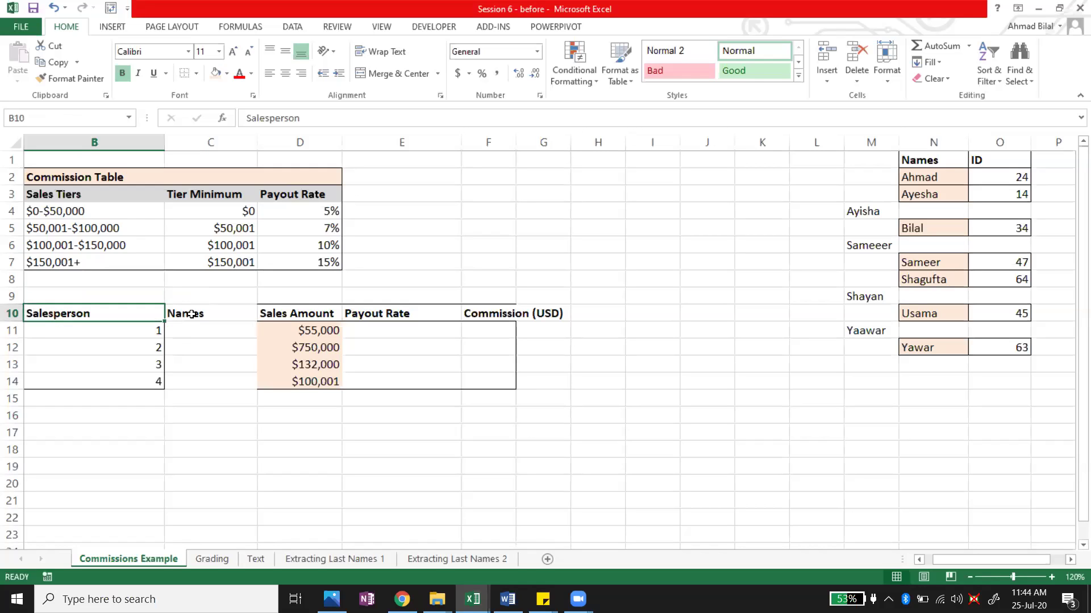
key(F2)
text(ID)
key(Return)
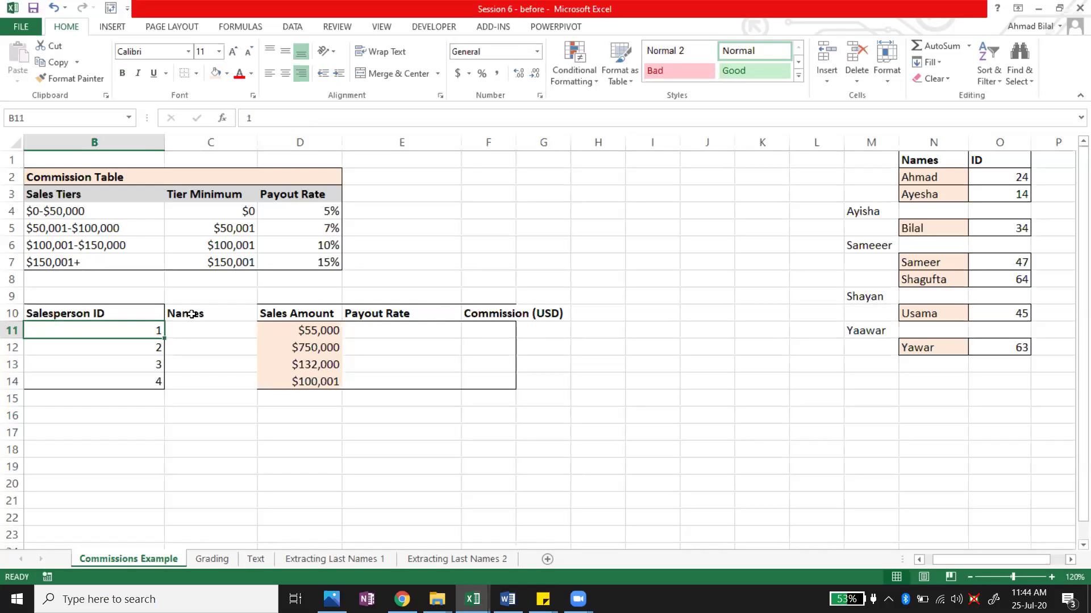
- Replace the C10 header with a copy of B10 reworded as "Salesperson's Name", and fit column C to it
key(Up)
key(ctrl+c)
key(Right)
key(ctrl+v)
key(F2)
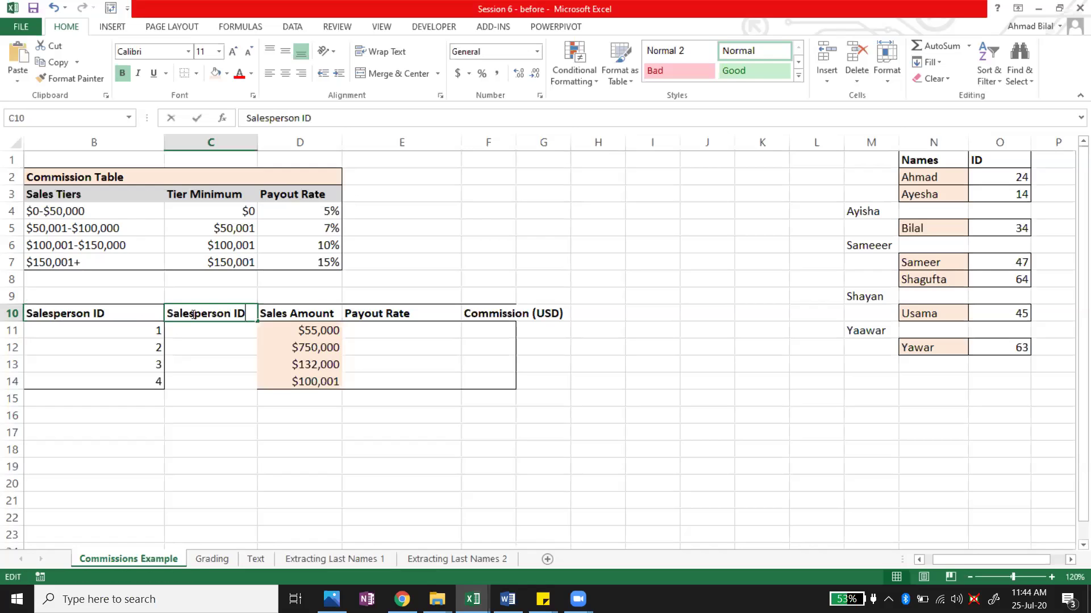
key(BackSpace)
key(BackSpace)
text(B)
key(BackSpace)
key(BackSpace)
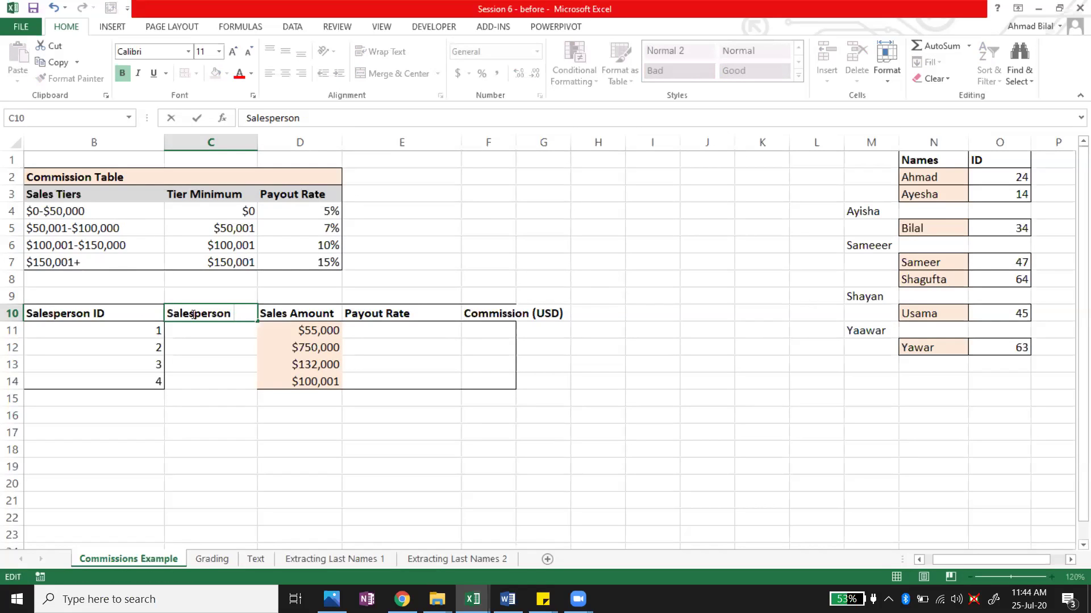
text('s Na)
key(Return)
double_click(257, 142)
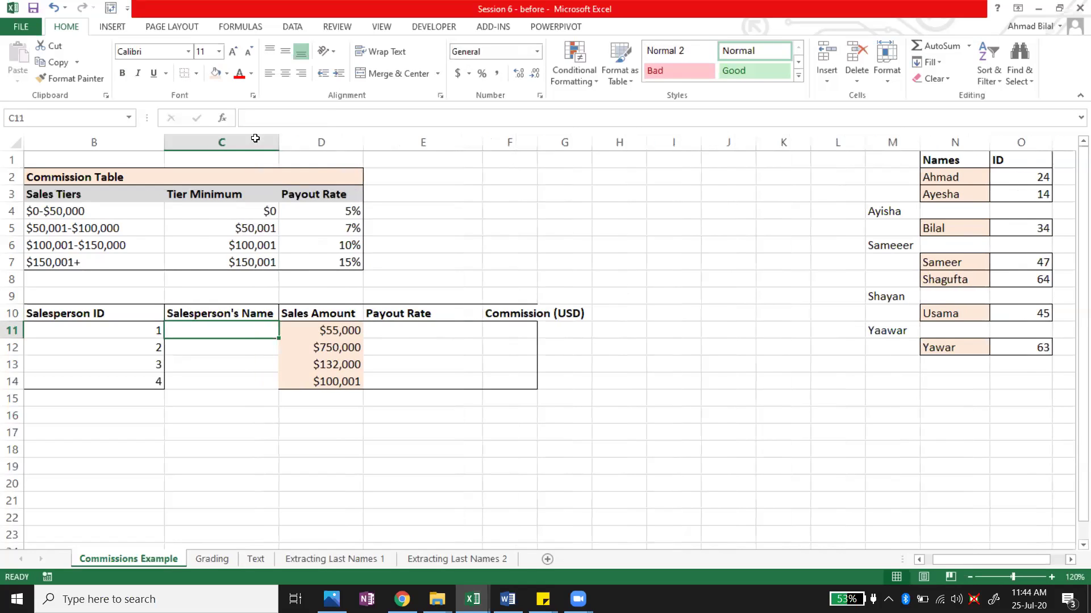
- Copy the Salesperson ID column B10:B14 with its borders and formatting into C10:C14
click(115, 332)
key(Up)
key(shift+Down)
key(shift+Down)
key(shift+Down)
key(shift+Down)
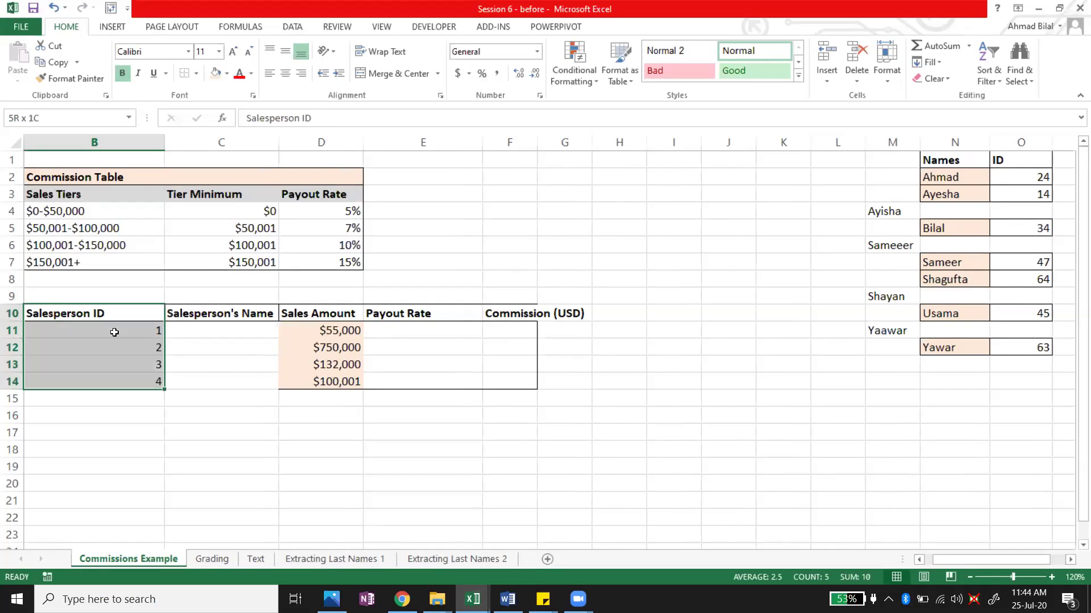
key(ctrl+c)
key(Right)
key(ctrl+v)
key(Up)
key(Down)
key(Down)
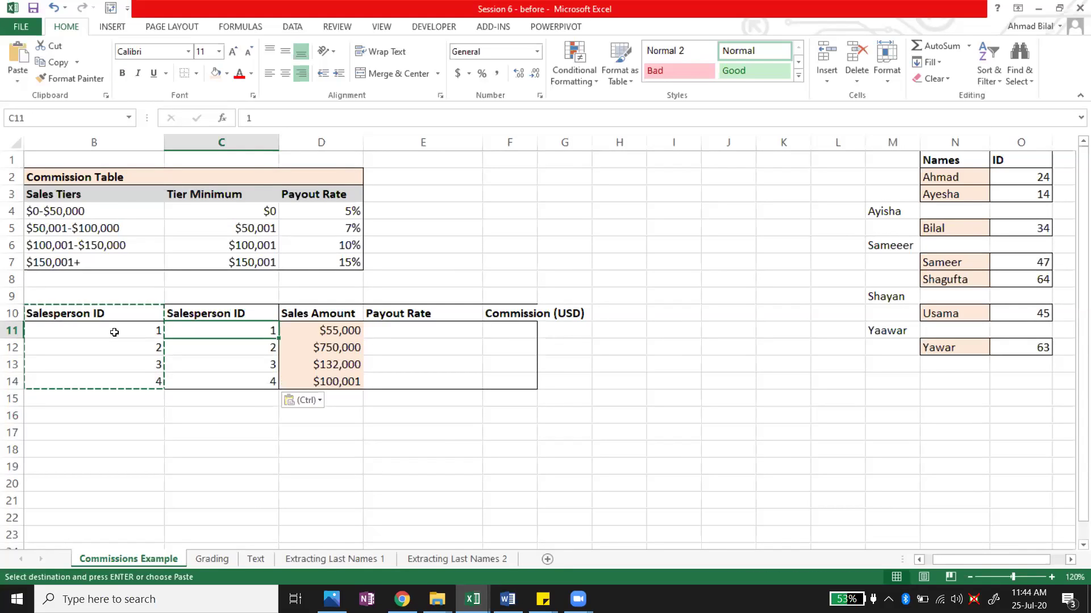
- Replace the copied IDs in C11:C14 with the four salespeople's first names
text(Sameer)
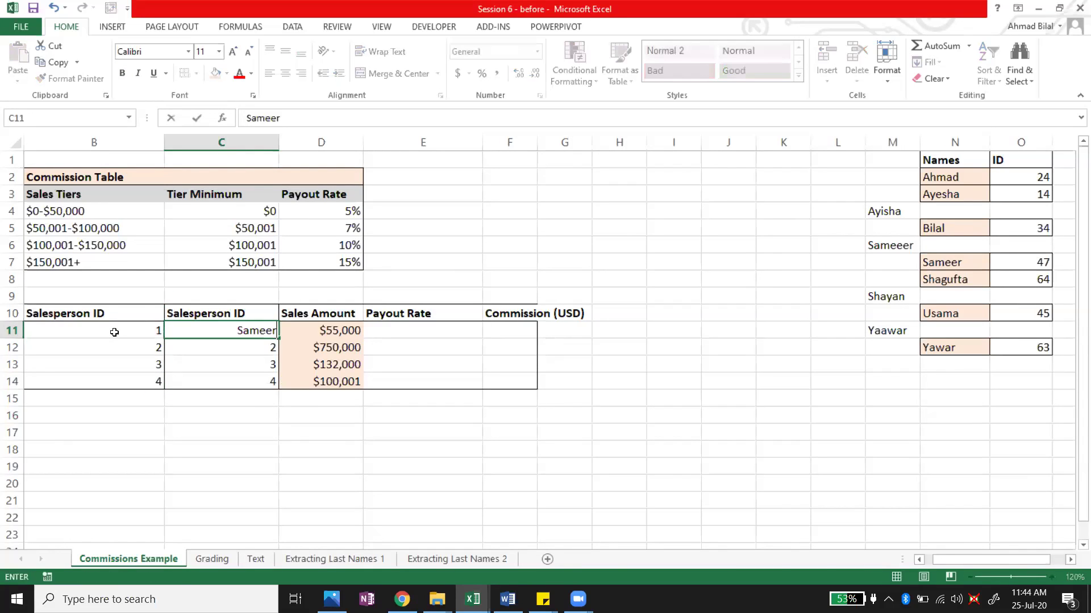
key(Return)
text(Yawar)
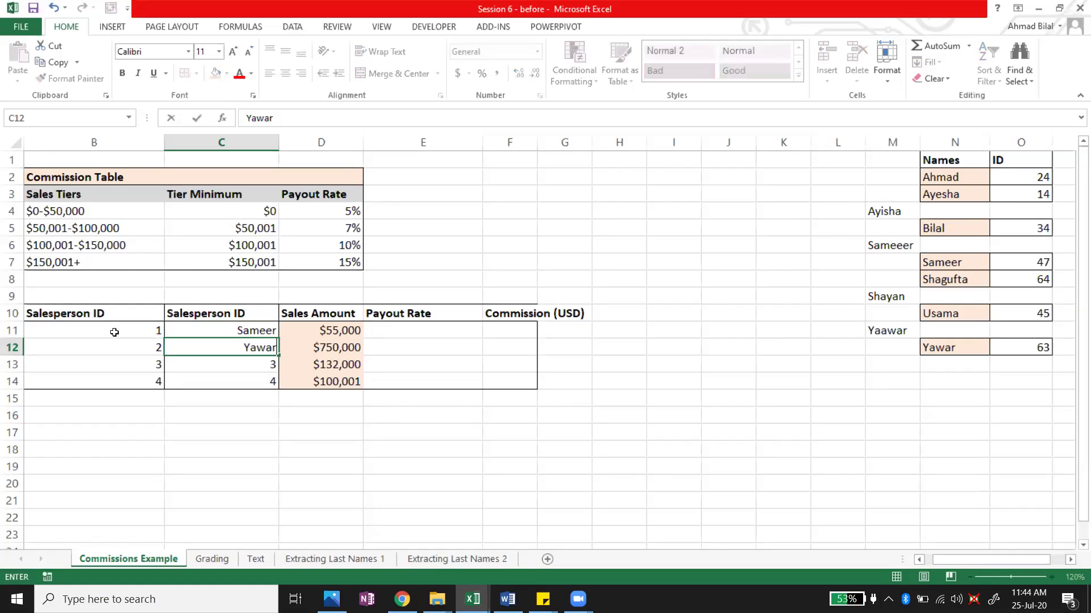
key(Return)
text(Shagufta)
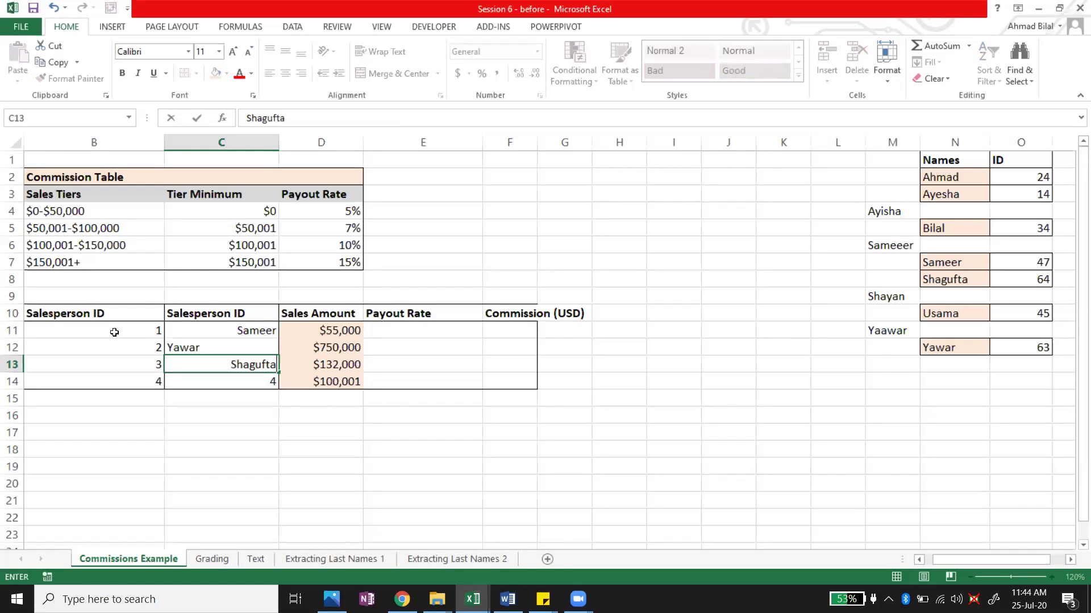
key(Return)
key(BackSpace)
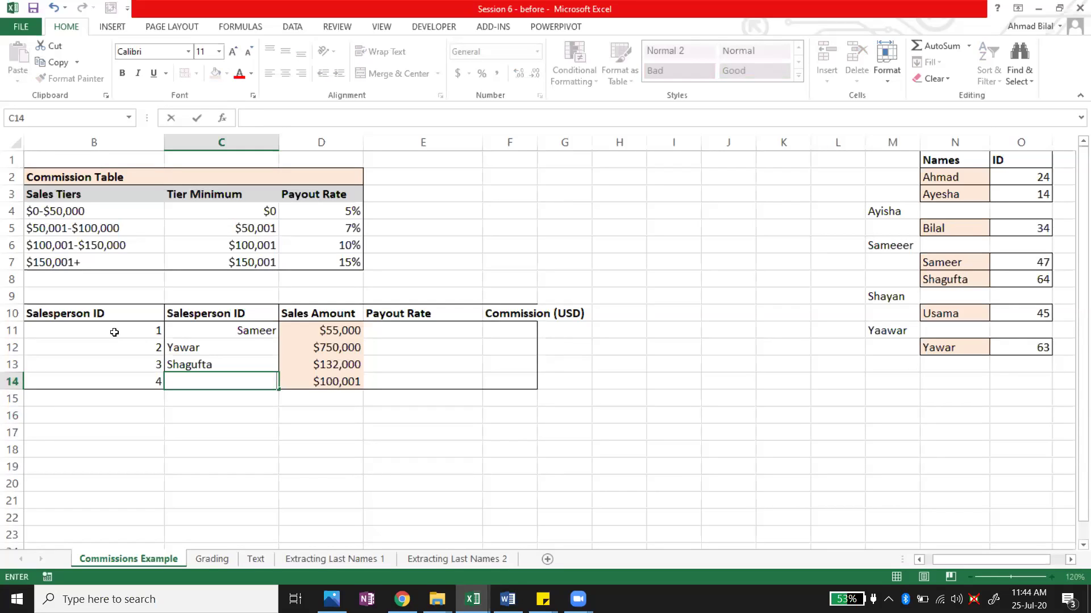
text(Ayesha)
key(Return)
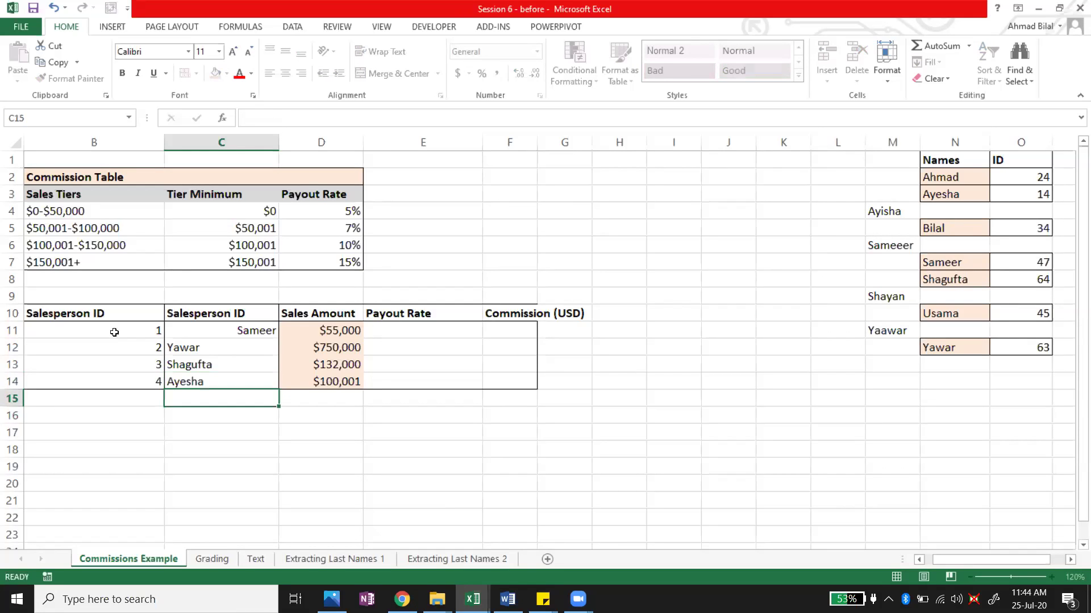
- Left-align the first salesperson's name in C11
key(Up)
key(Up)
key(Up)
key(Up)
key(F2)
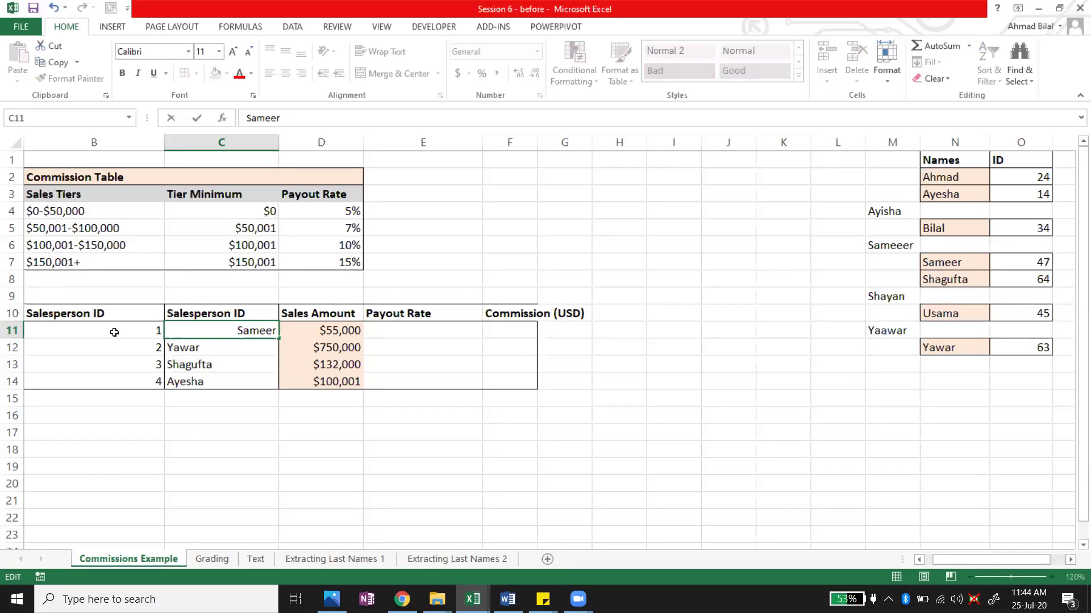
key(Escape)
click(270, 73)
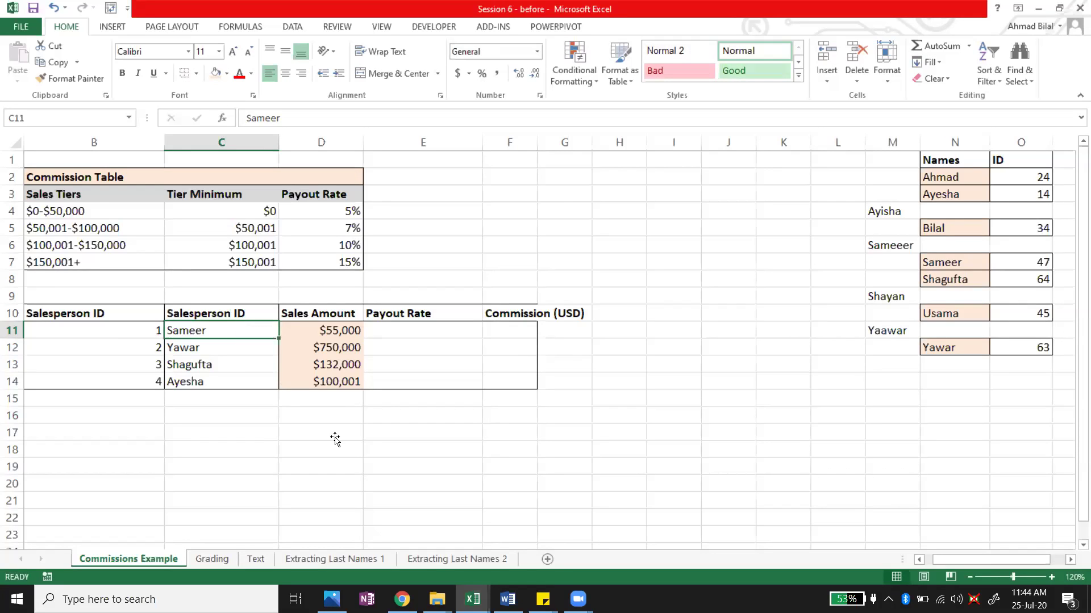
key(ctrl+z)
- Rename the header in C10 to "Salesperson's Names" and fit column C to its width
click(238, 334)
click(273, 314)
double_click(273, 314)
key(BackSpace)
key(BackSpace)
text(Na)
key(BackSpace)
key(BackSpace)
key(BackSpace)
text('s Names)
key(Return)
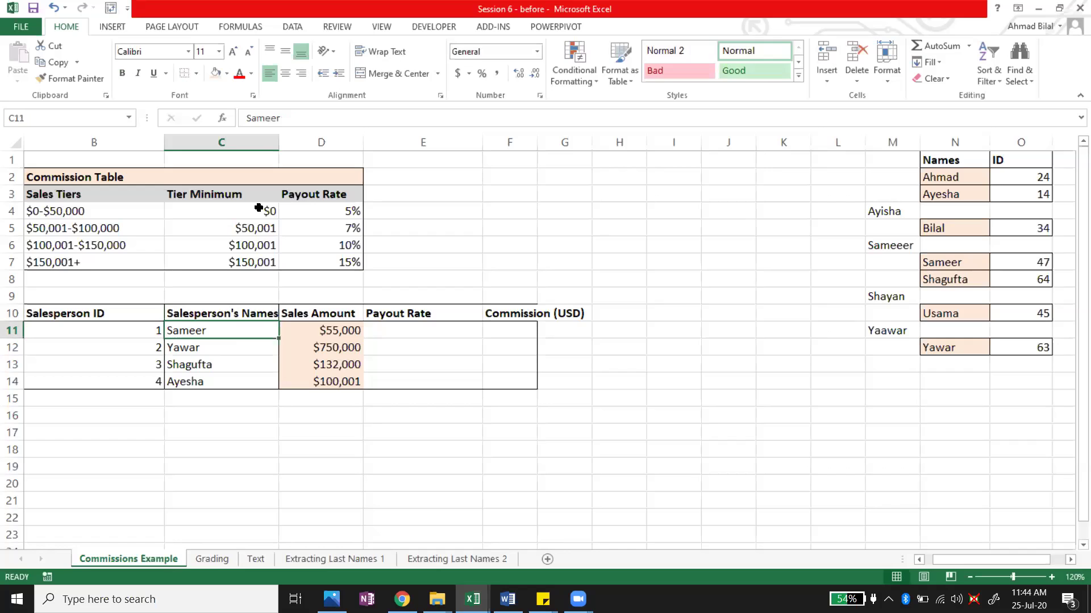
double_click(278, 142)
click(103, 340)
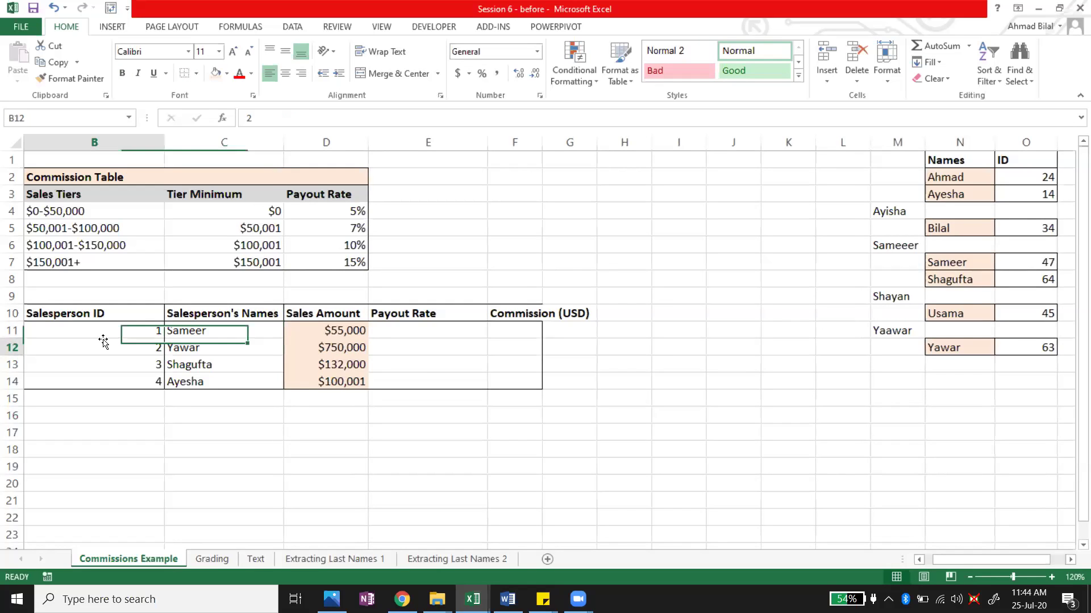
- Fit columns B and F to their contents, including the Salesperson ID and Commission (USD) headers
click(224, 328)
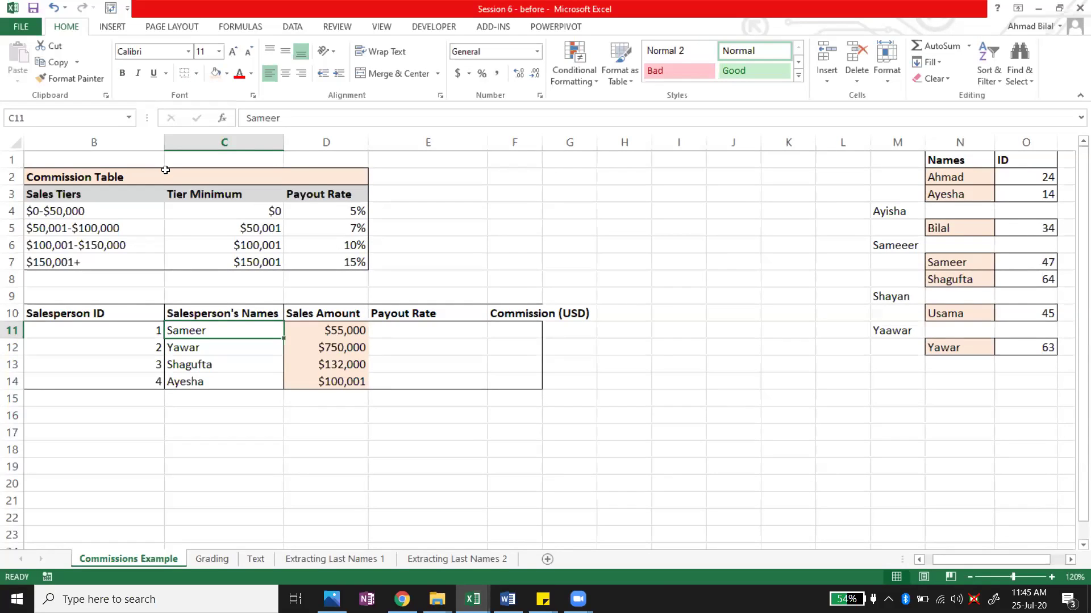
double_click(165, 142)
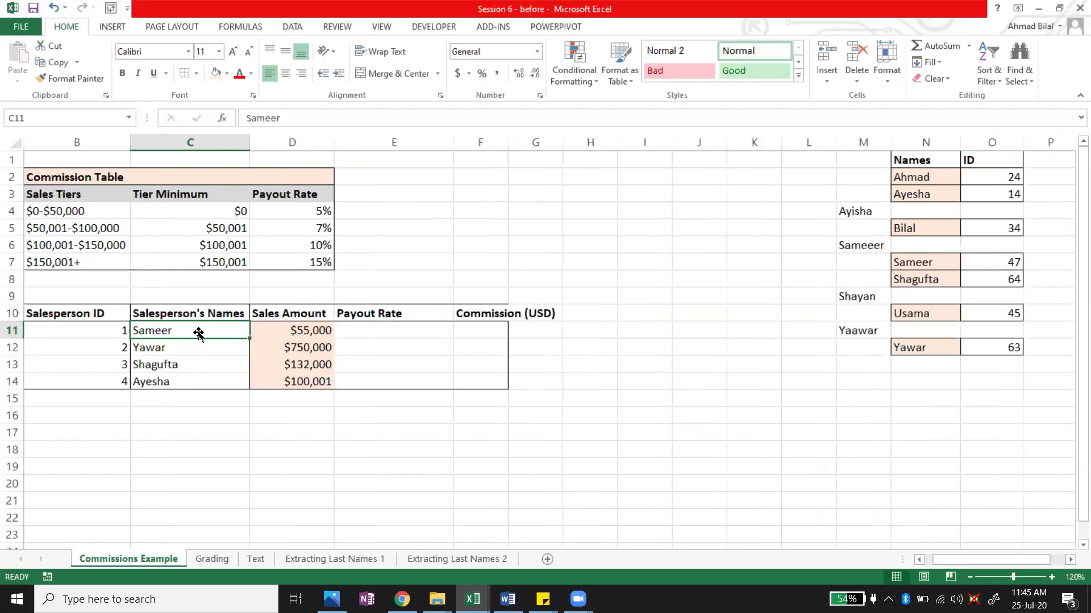
click(240, 346)
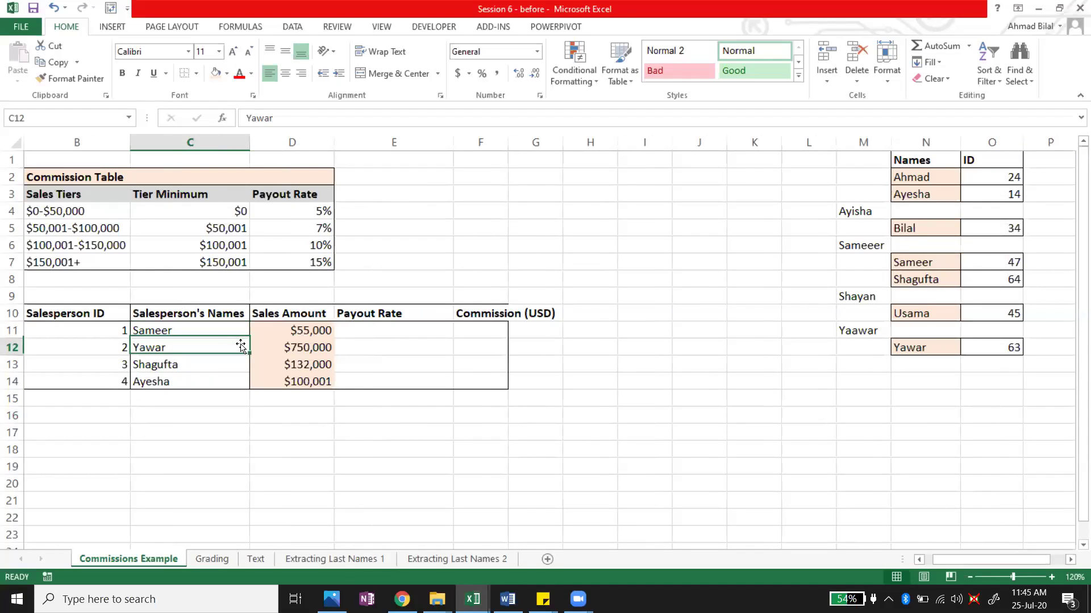
click(319, 314)
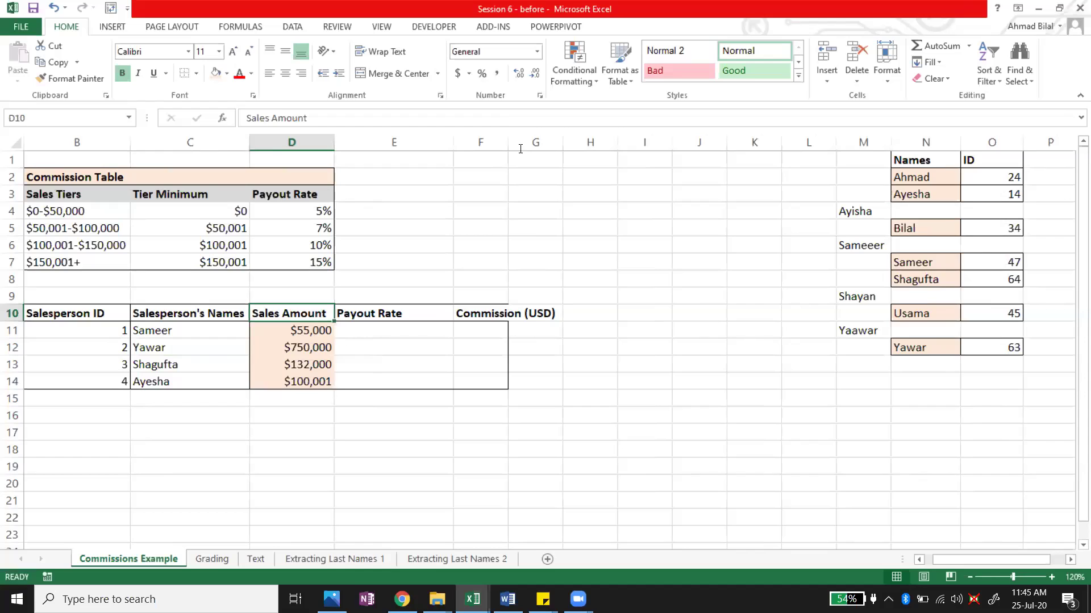
double_click(508, 142)
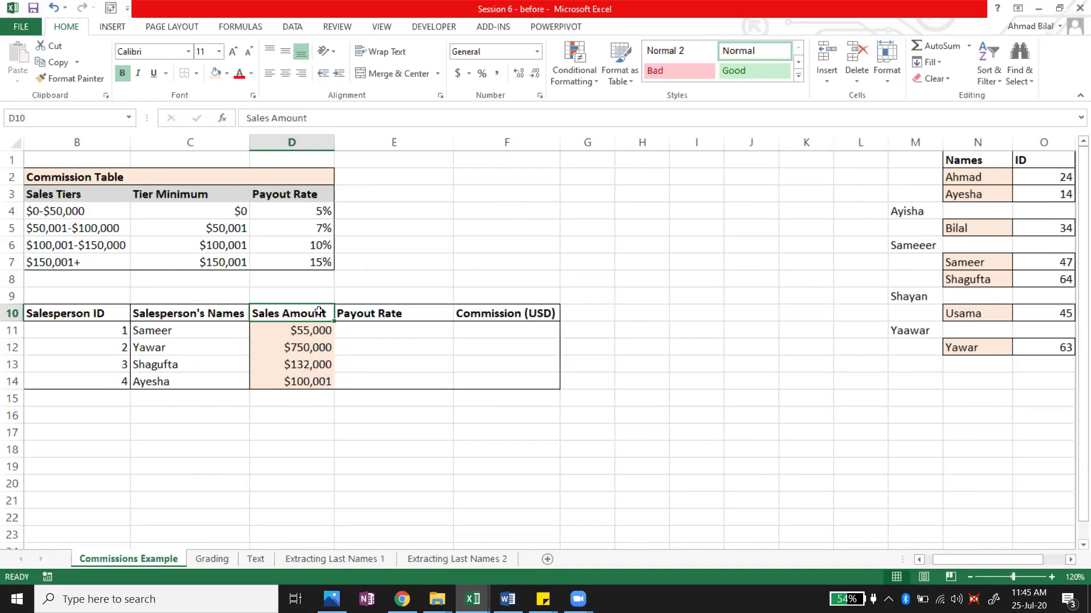
- Review each salesperson's name in C11:C14 together with the matching sales amount in D11:D14
click(220, 334)
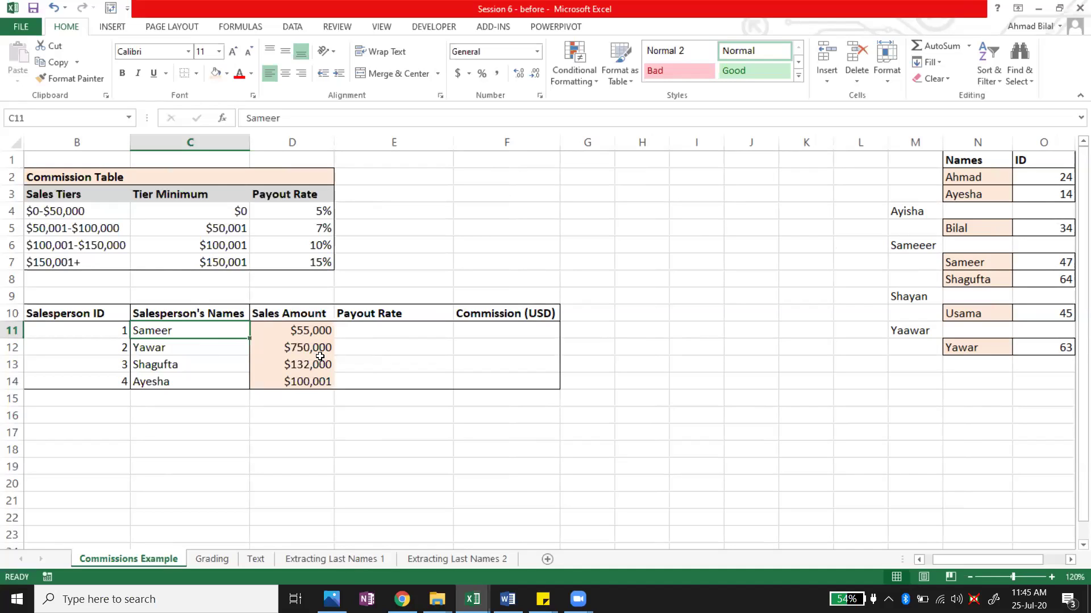
click(315, 357)
click(234, 360)
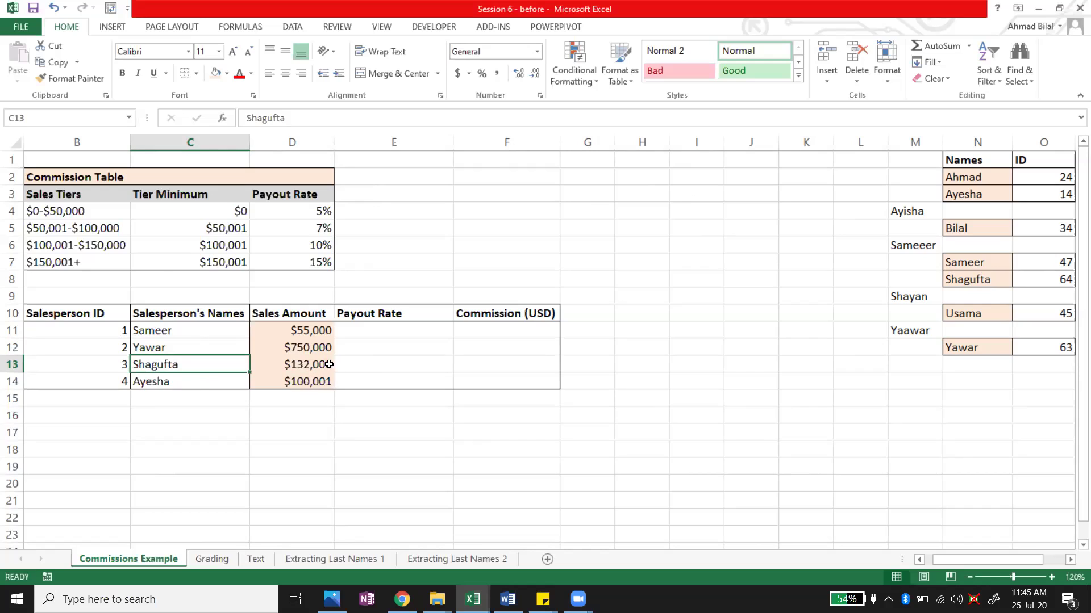
key(Down)
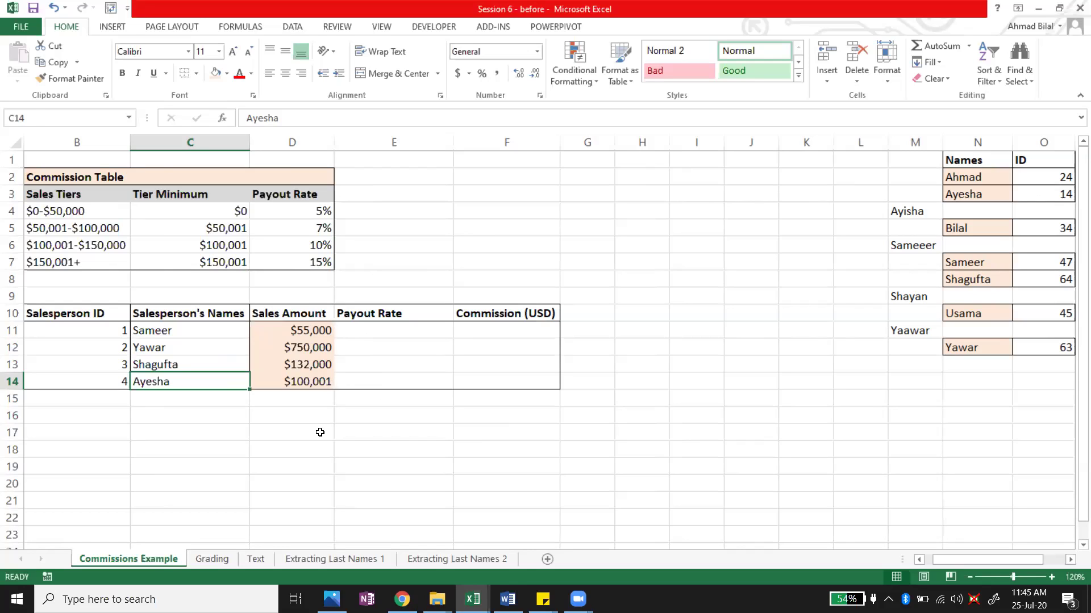
drag(320, 433, 318, 330)
click(322, 382)
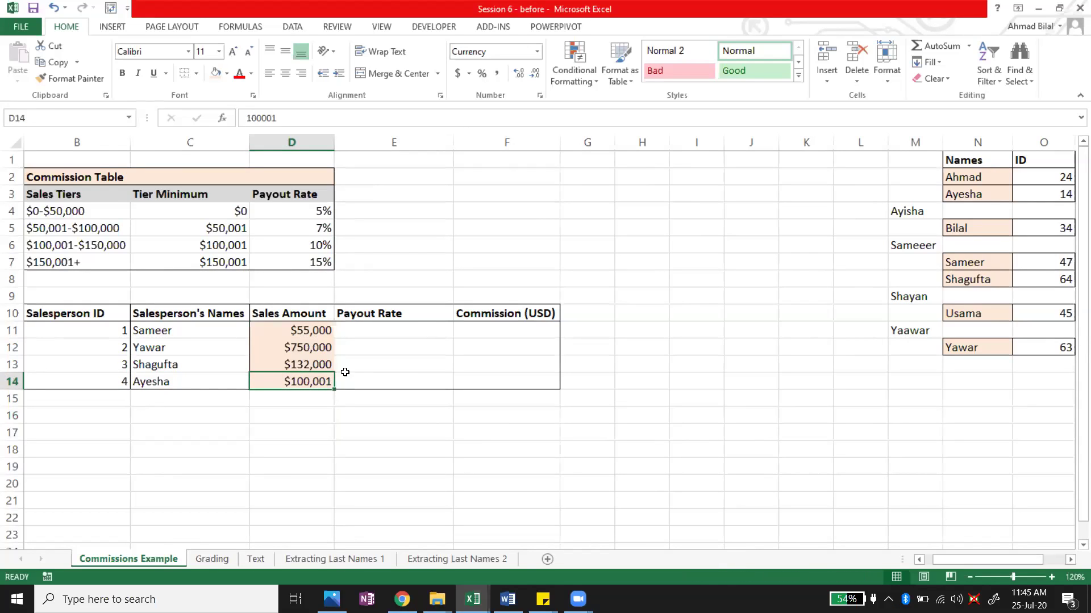
- Compare the first two sales amounts with the Commission Table's sales tiers and payout rates to see which rate belongs in column E
click(426, 324)
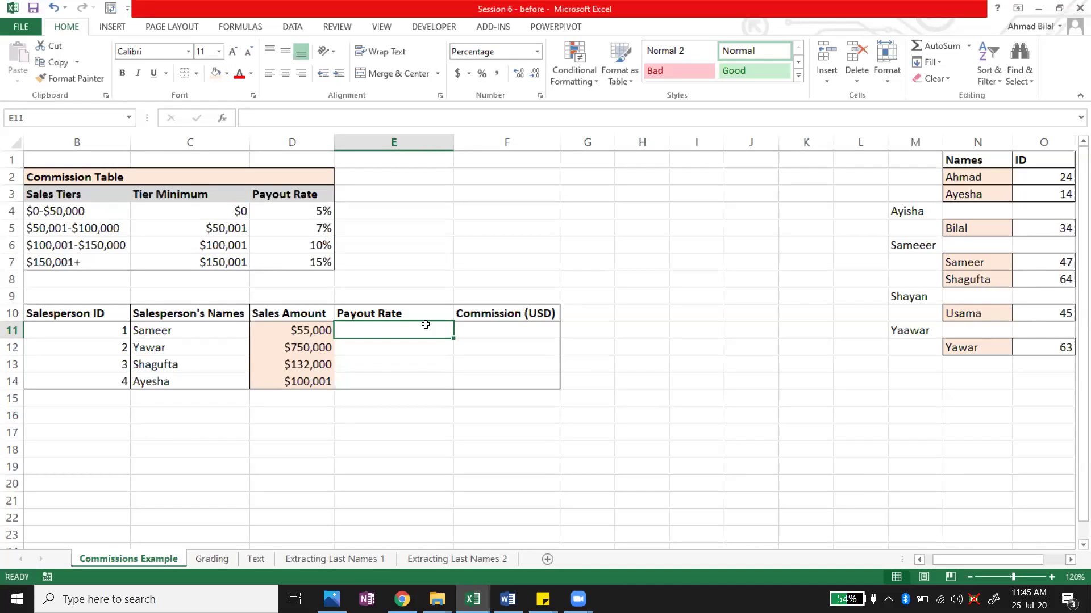
click(310, 331)
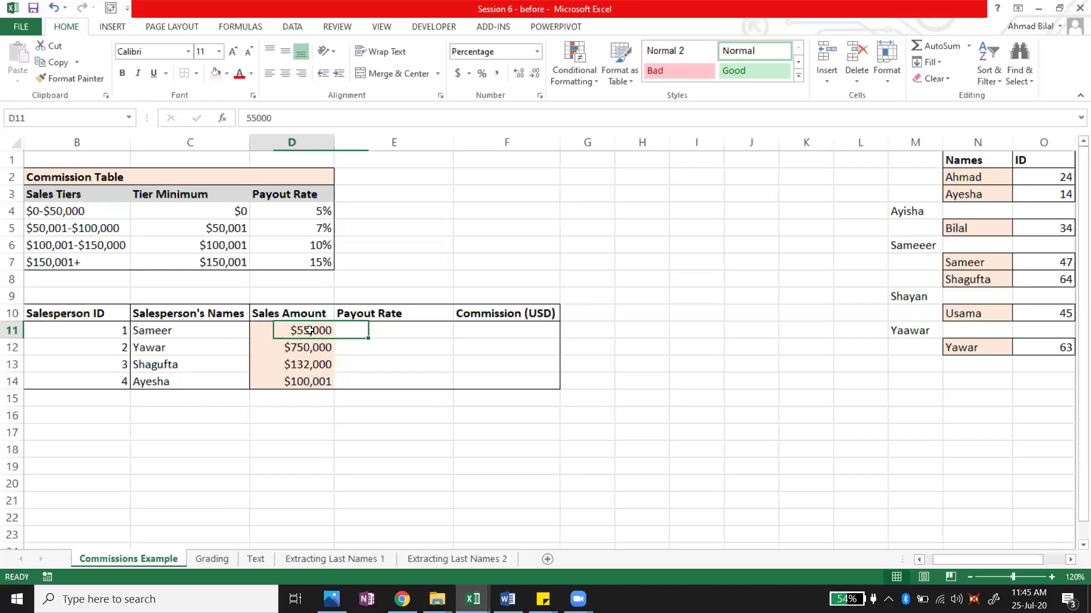
click(367, 330)
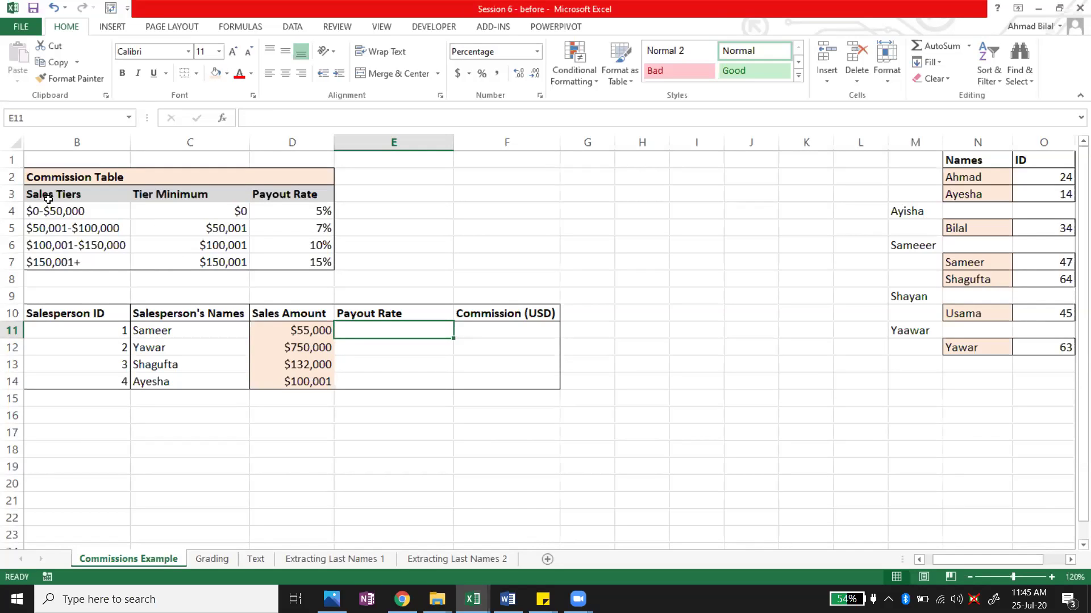
click(47, 228)
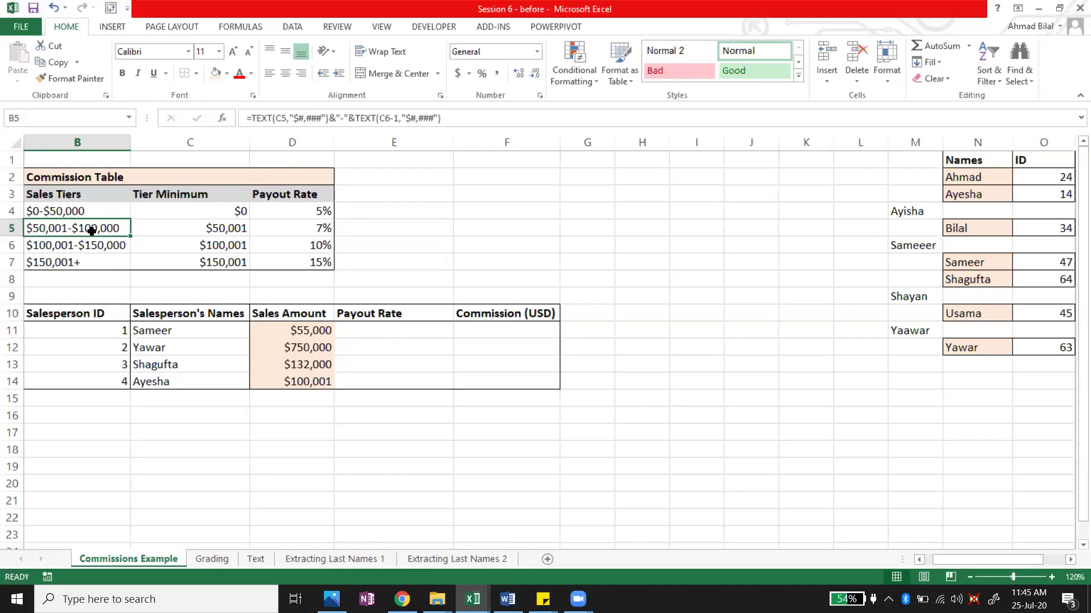
click(296, 231)
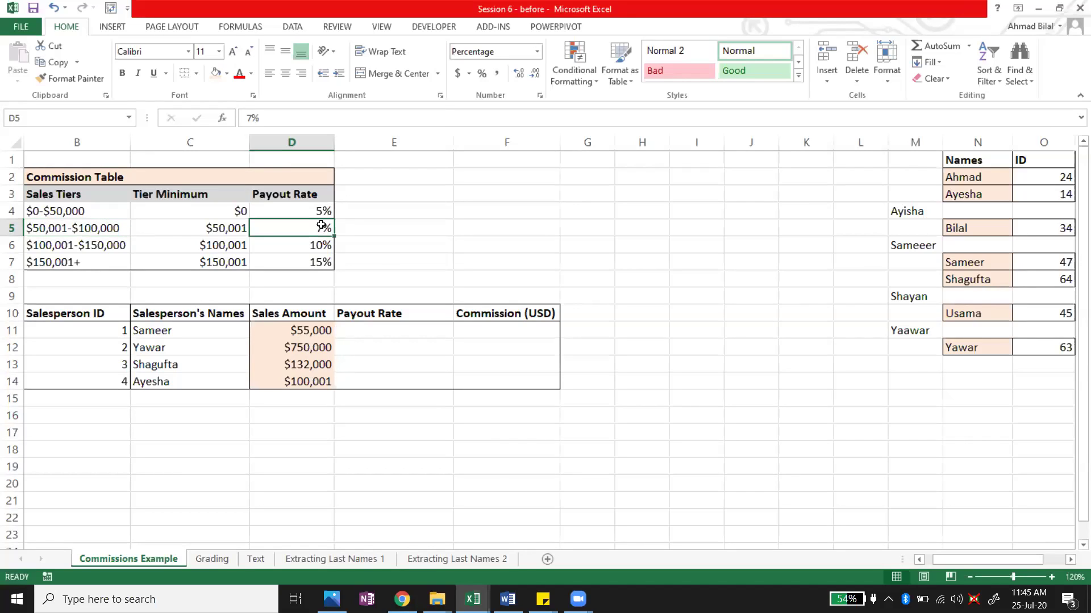
click(510, 331)
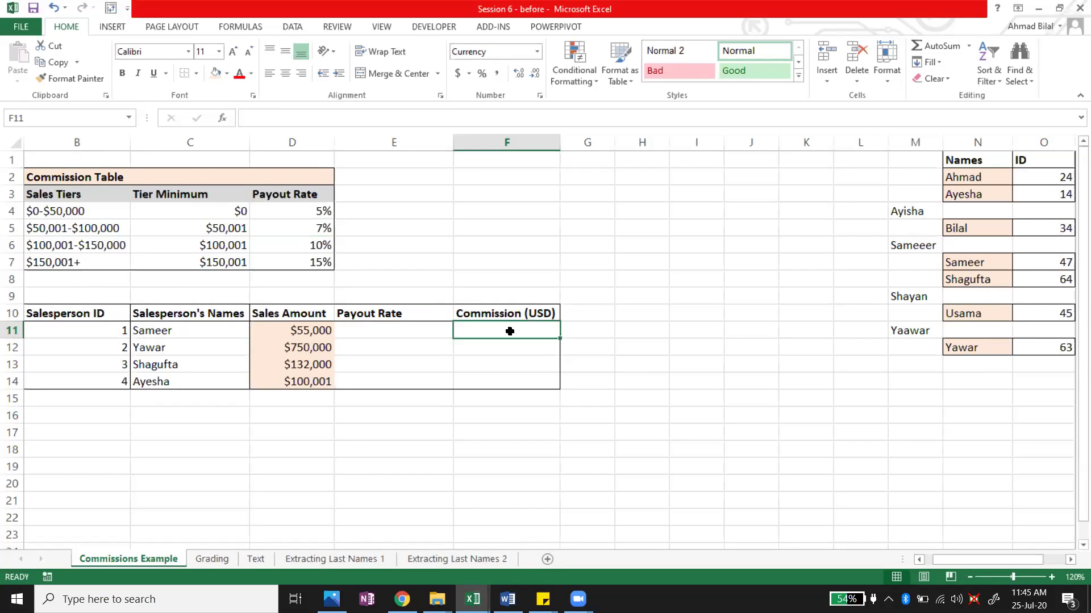
click(424, 320)
click(425, 328)
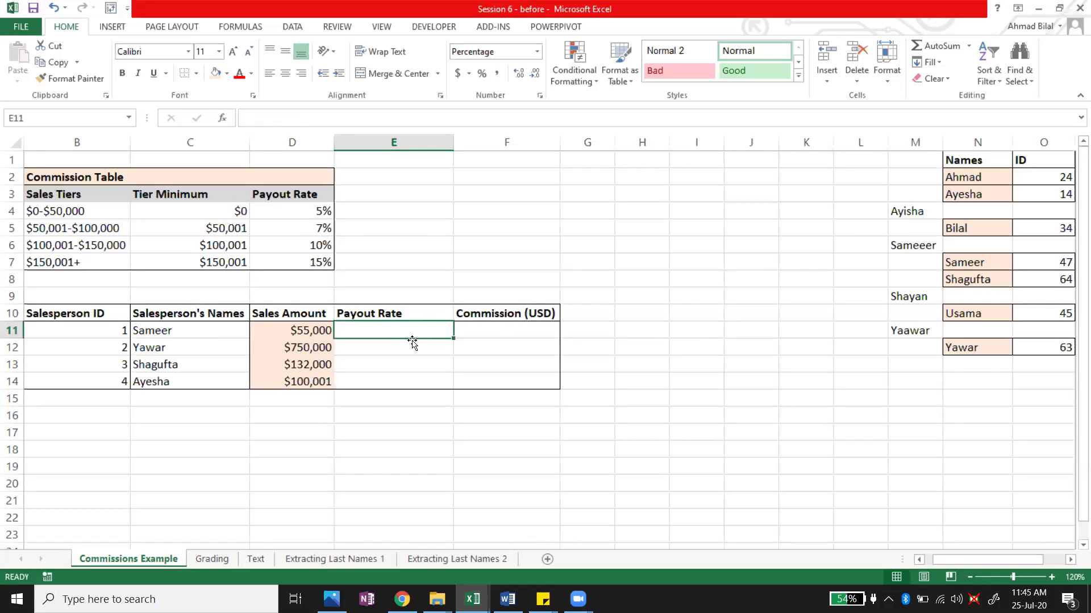
click(310, 347)
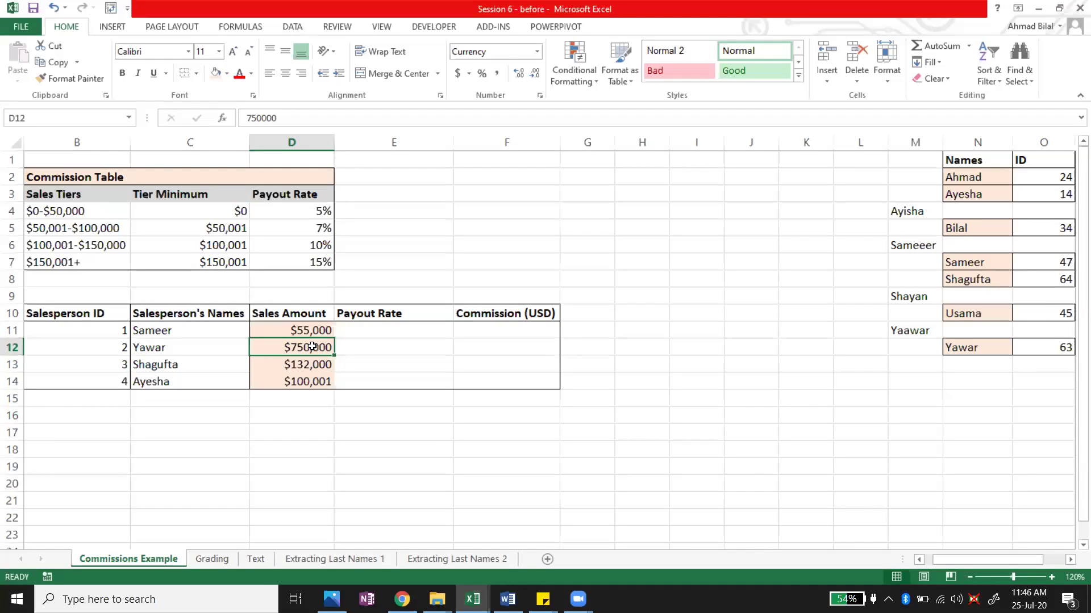
click(314, 263)
click(384, 348)
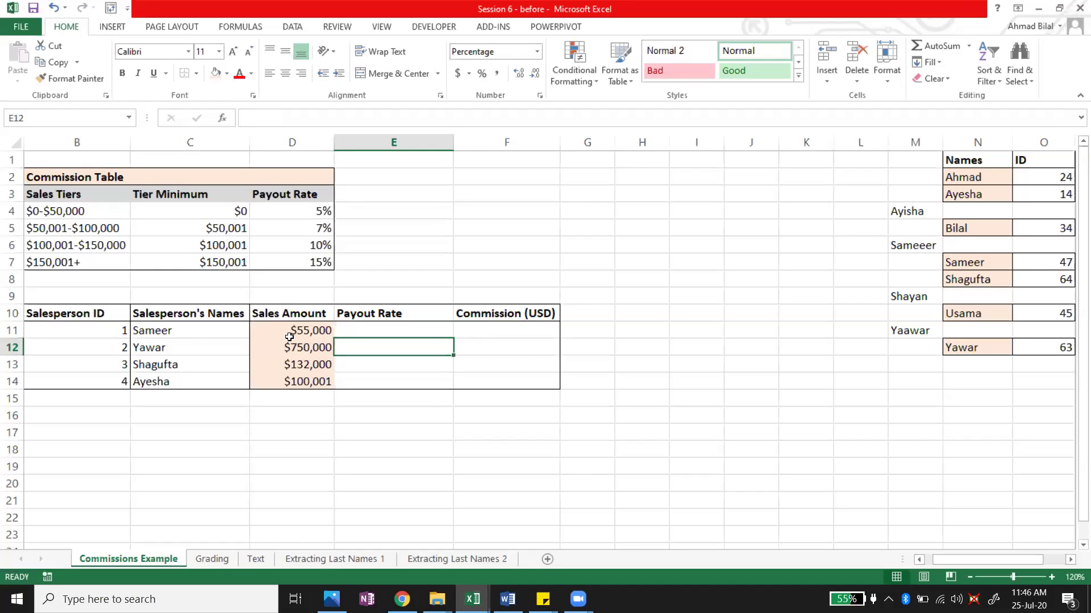
click(360, 332)
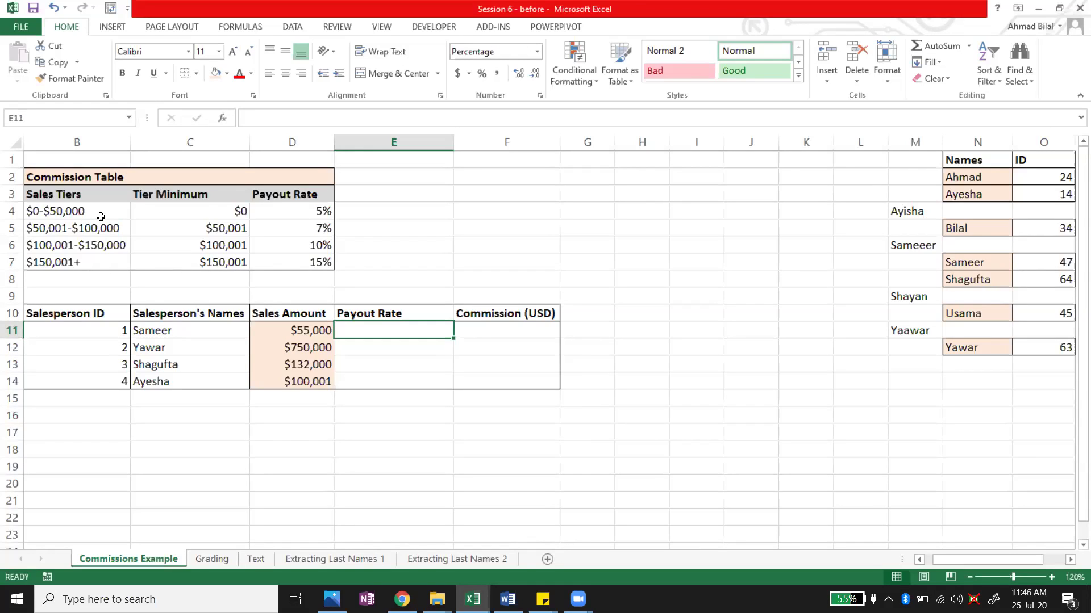
click(307, 216)
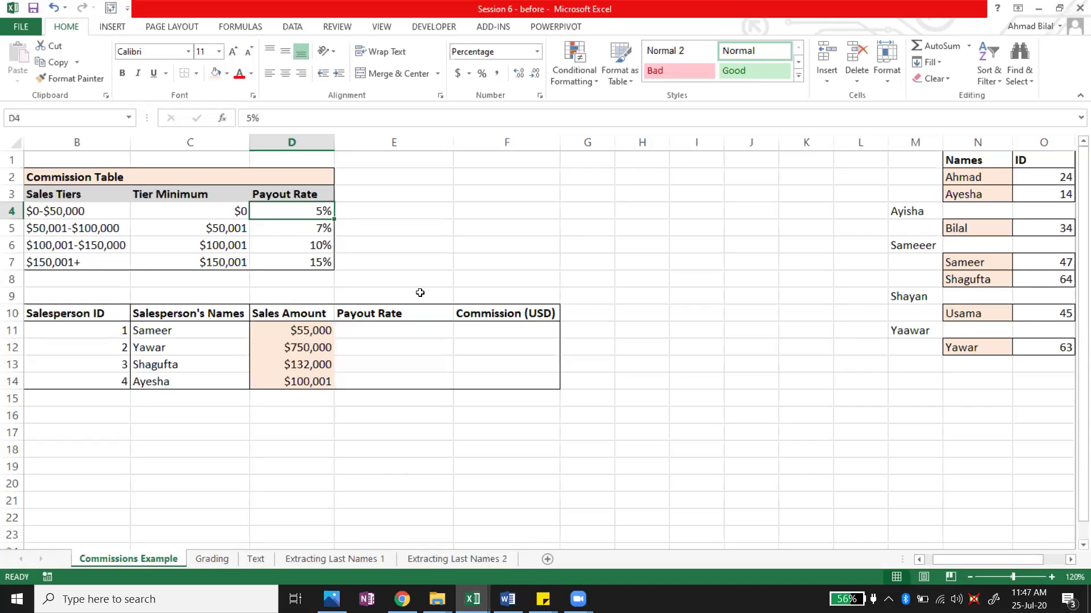
click(412, 328)
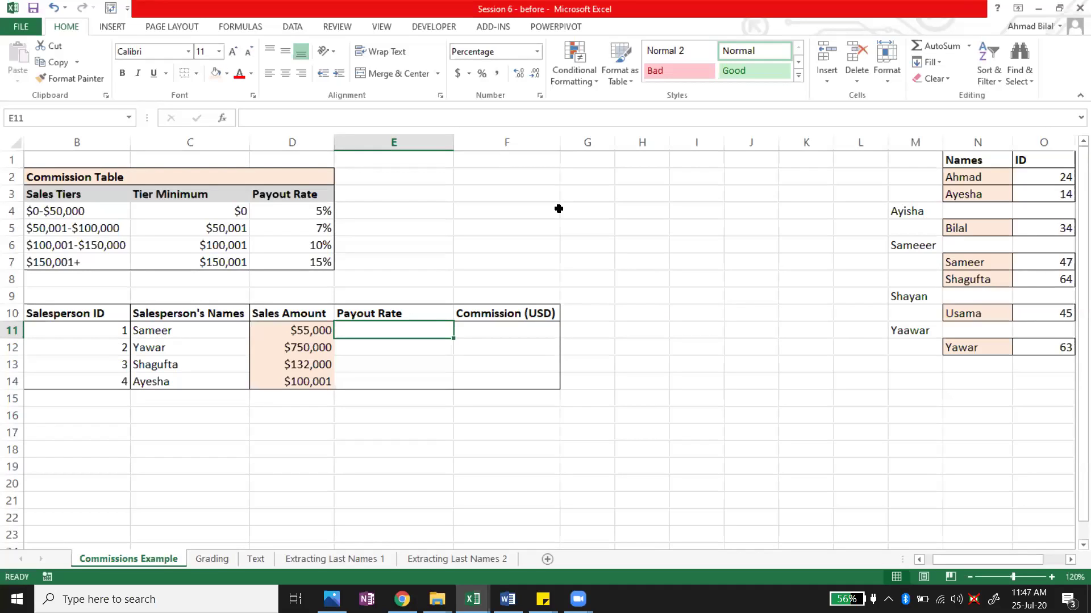
- Examine how each Tier Minimum value in C4:C7 corresponds to the lower bound of its range in the Sales Tiers column
click(215, 194)
click(160, 230)
drag(102, 212, 99, 245)
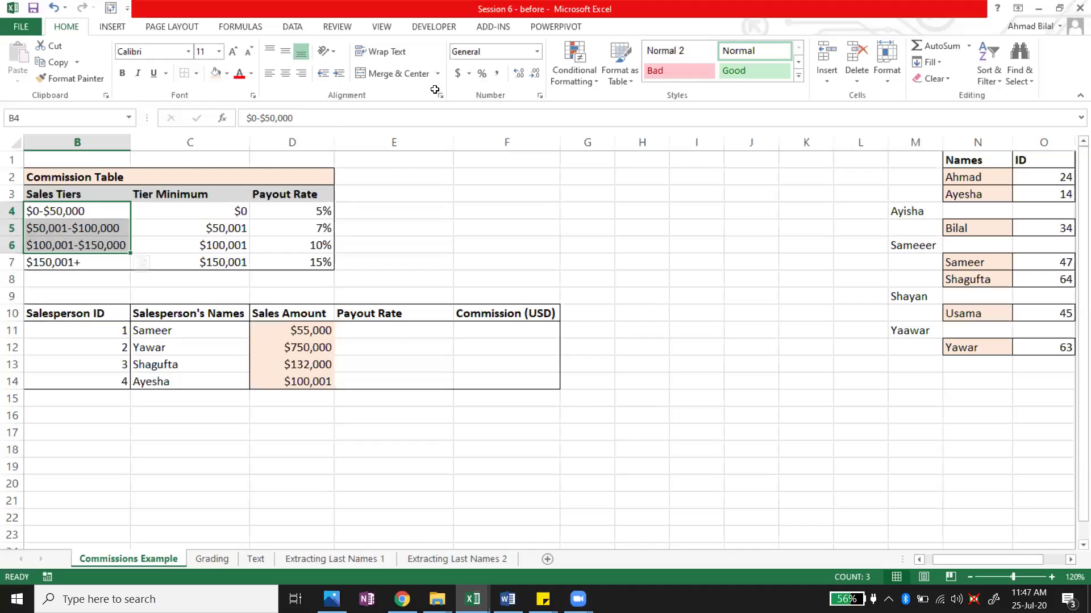
click(191, 213)
drag(220, 194, 205, 264)
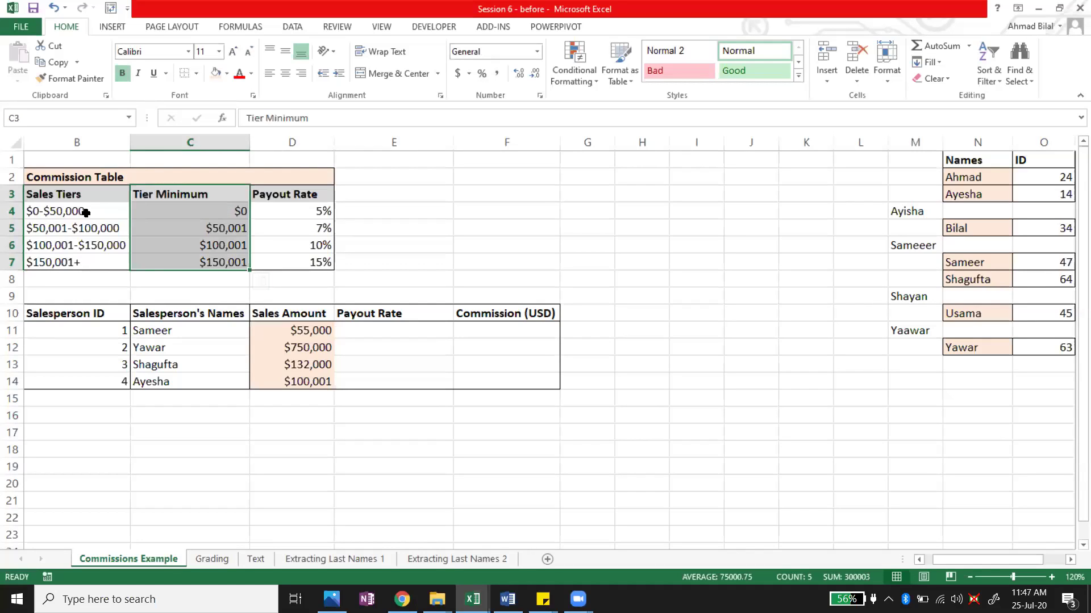
click(213, 212)
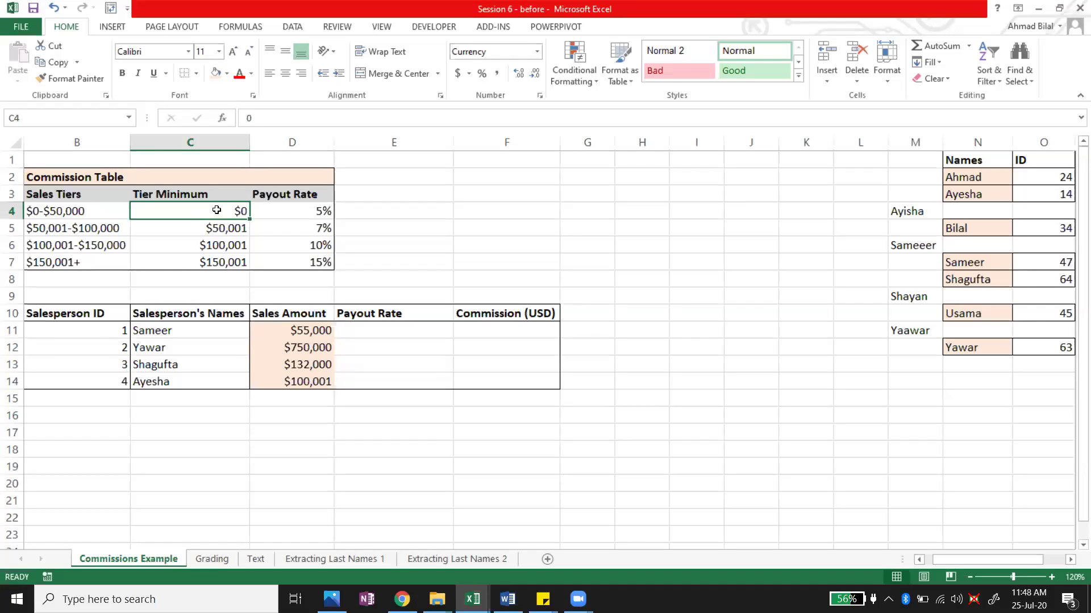
click(98, 213)
click(161, 216)
click(187, 228)
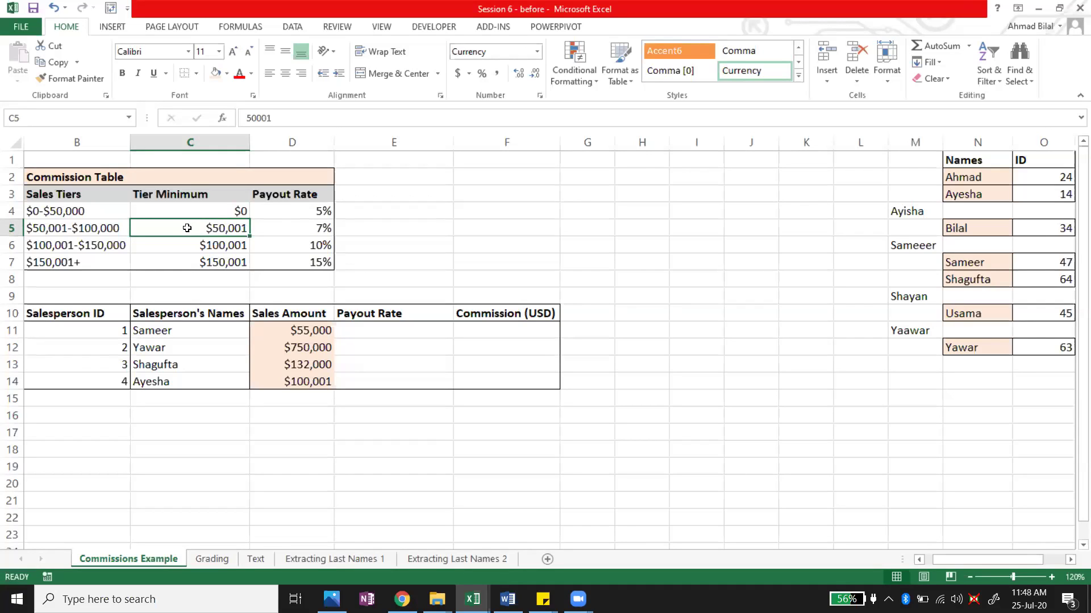
click(175, 242)
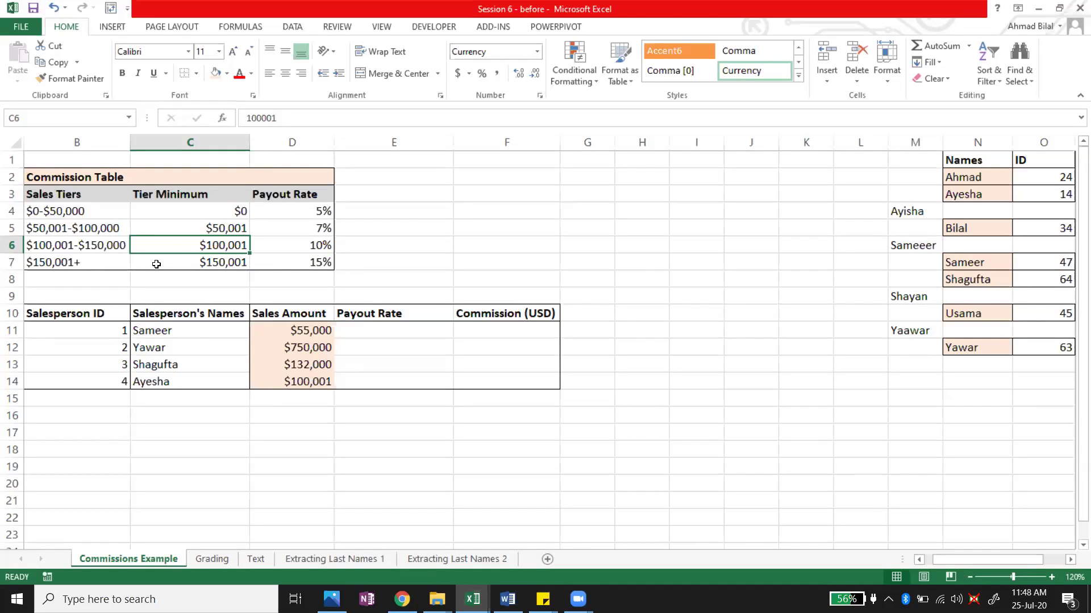
click(187, 264)
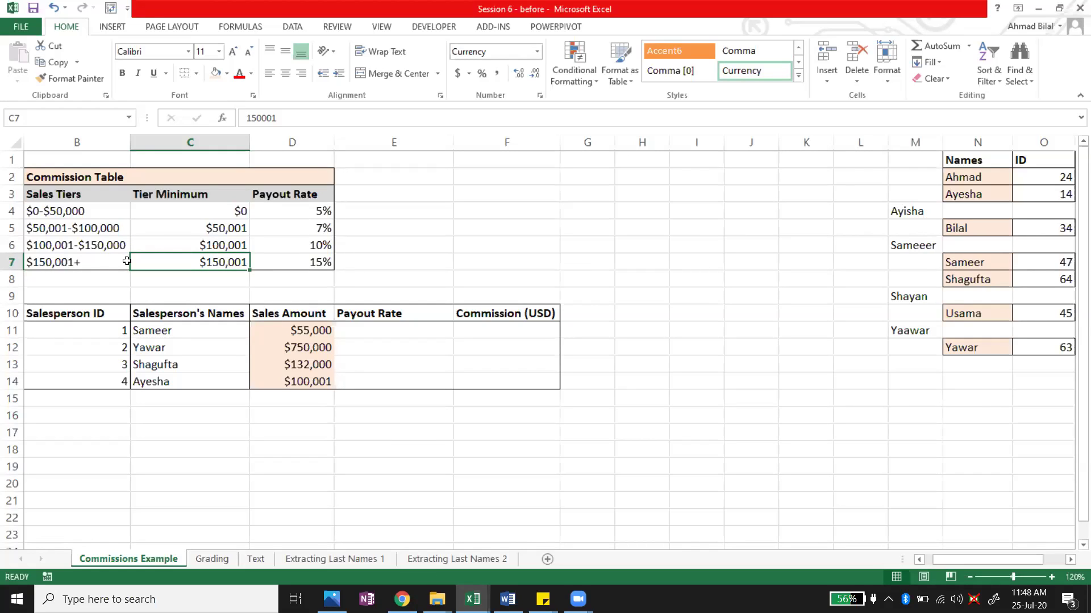
drag(205, 209, 205, 261)
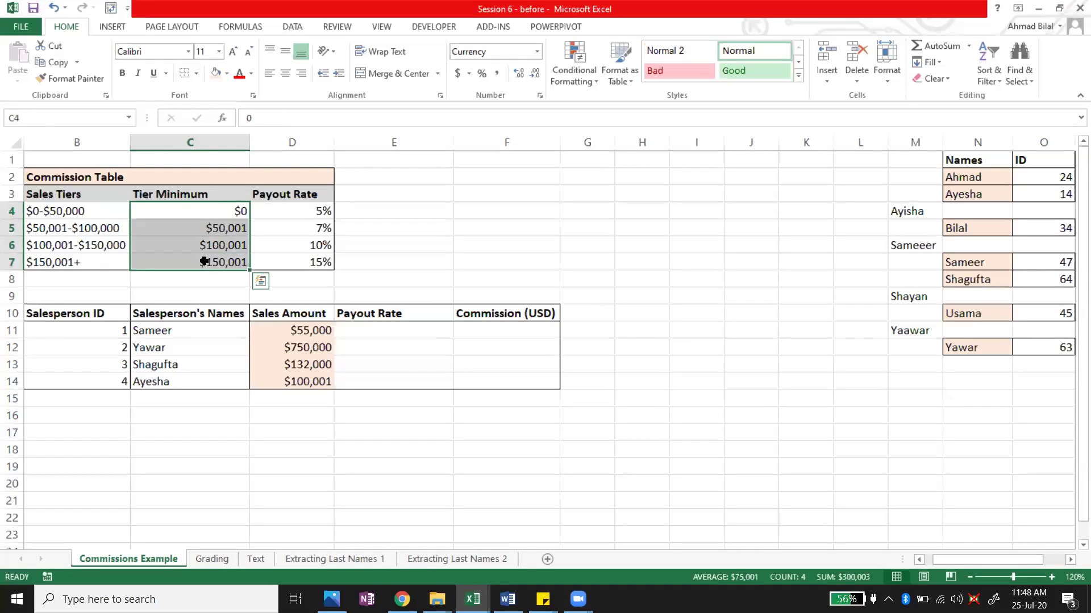
- Enter =VLOOKUP(D11, $C$3:$D$7, 2, FALSE) in E11 to look up the first salesperson's payout rate
click(449, 335)
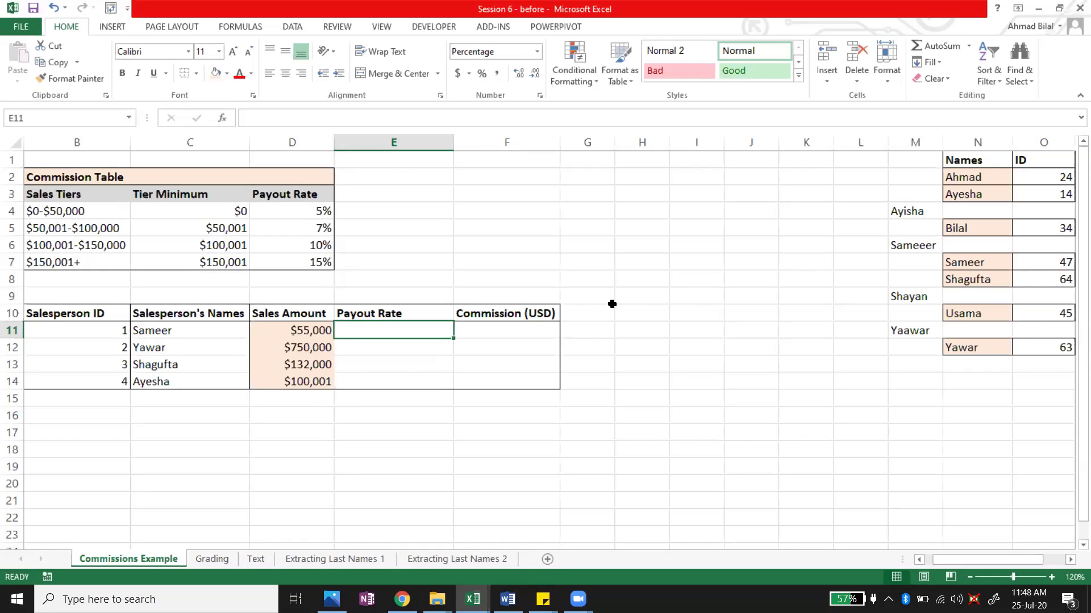
text(=vlo)
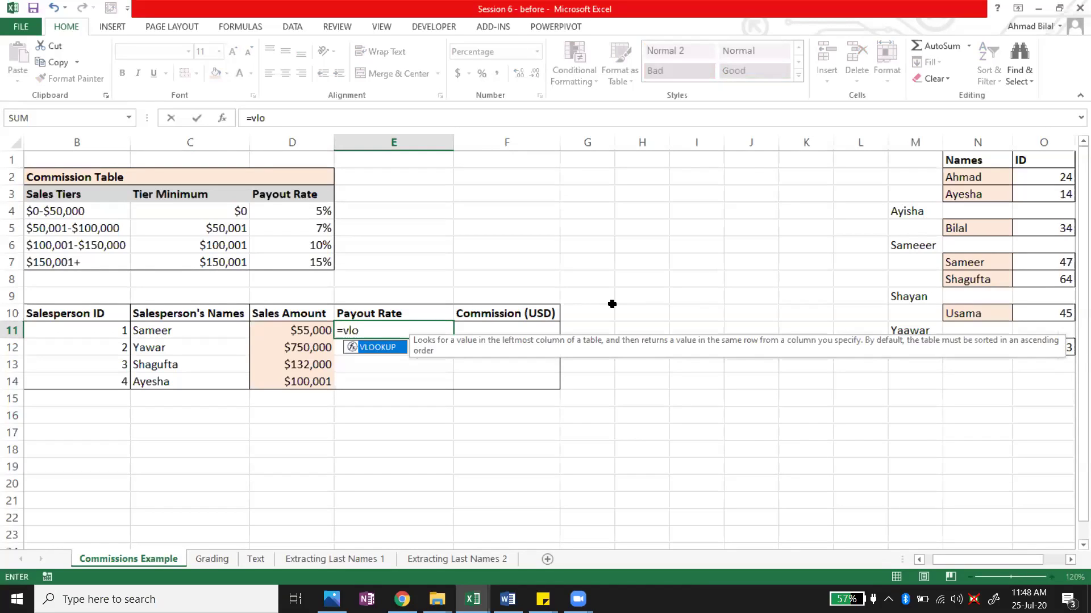
key(Tab)
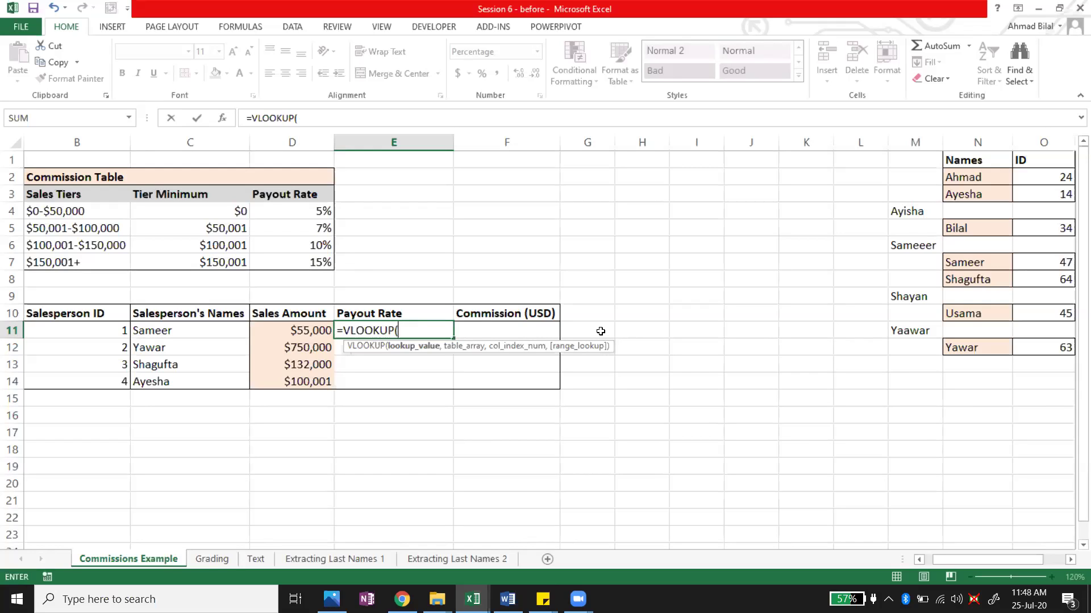
click(301, 332)
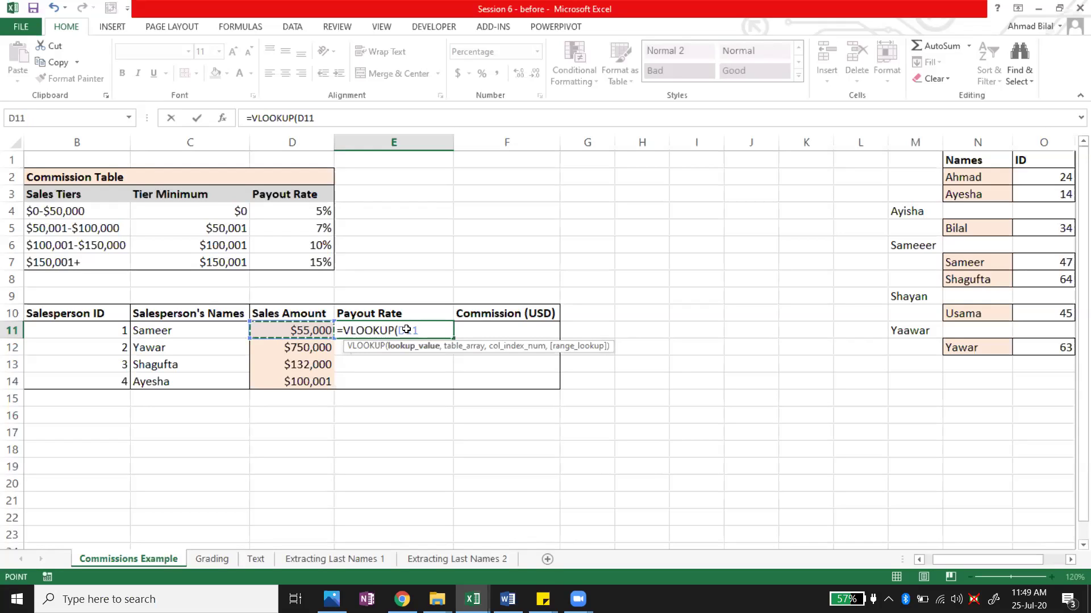
text(,)
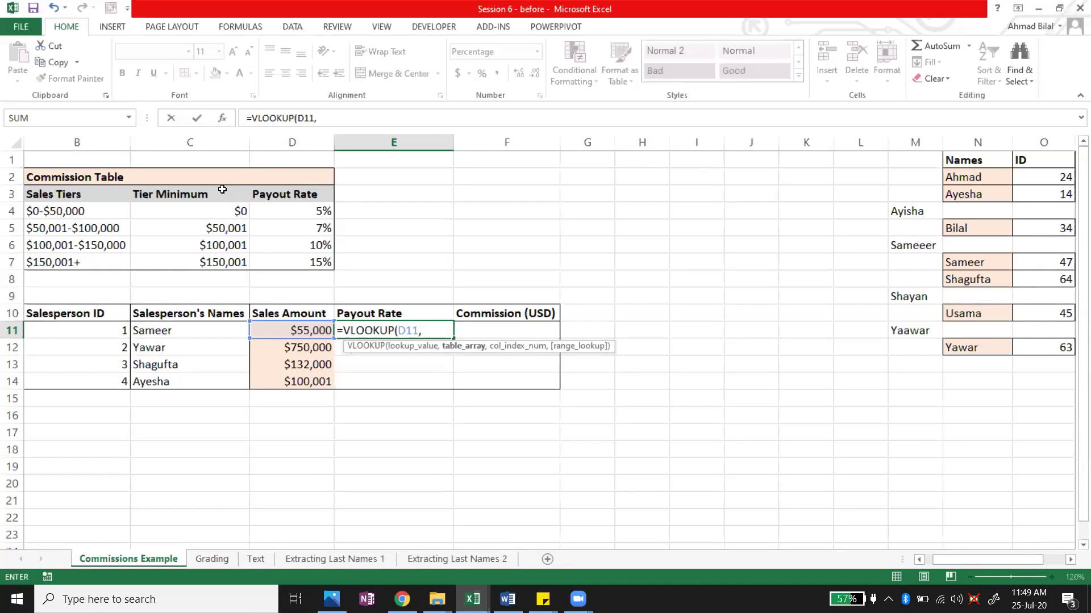
mouse_move(222, 190)
mouse_down()
mouse_move(280, 236)
mouse_move(286, 266)
mouse_up()
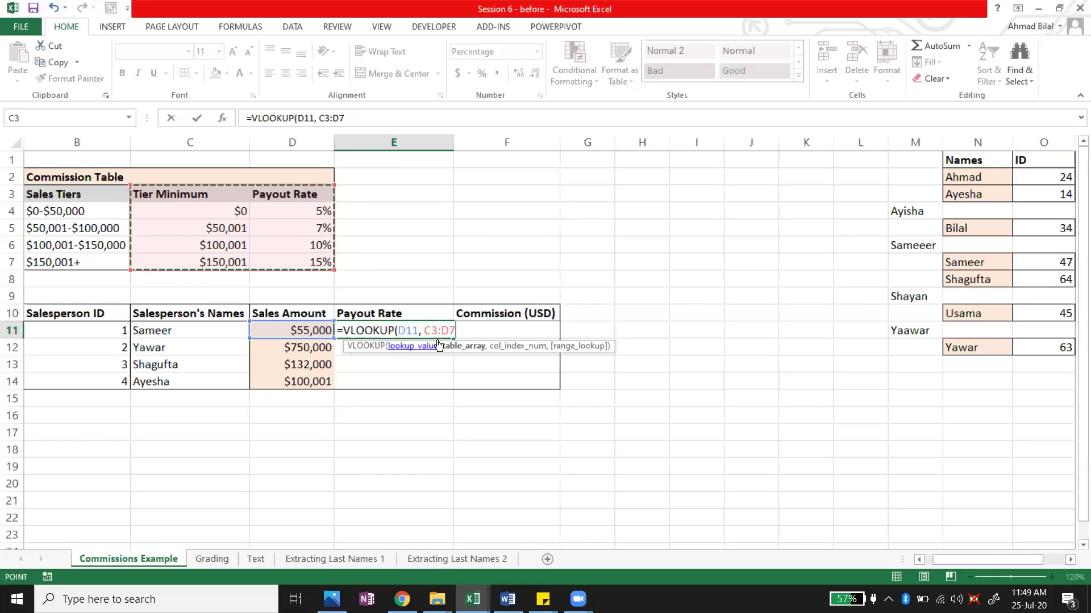
key(F4)
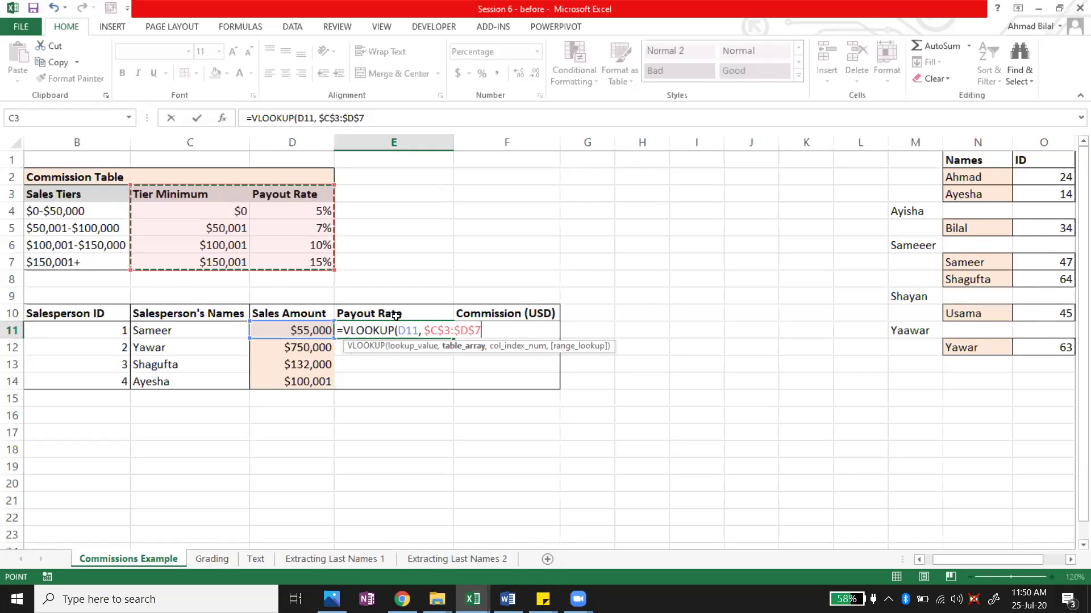
text(,)
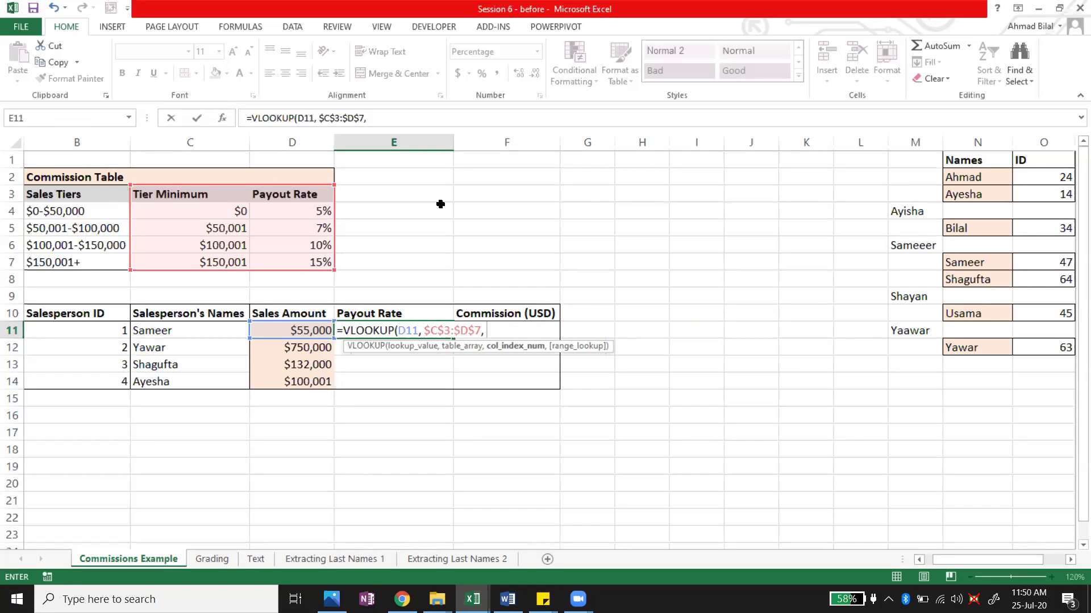
text(2, )
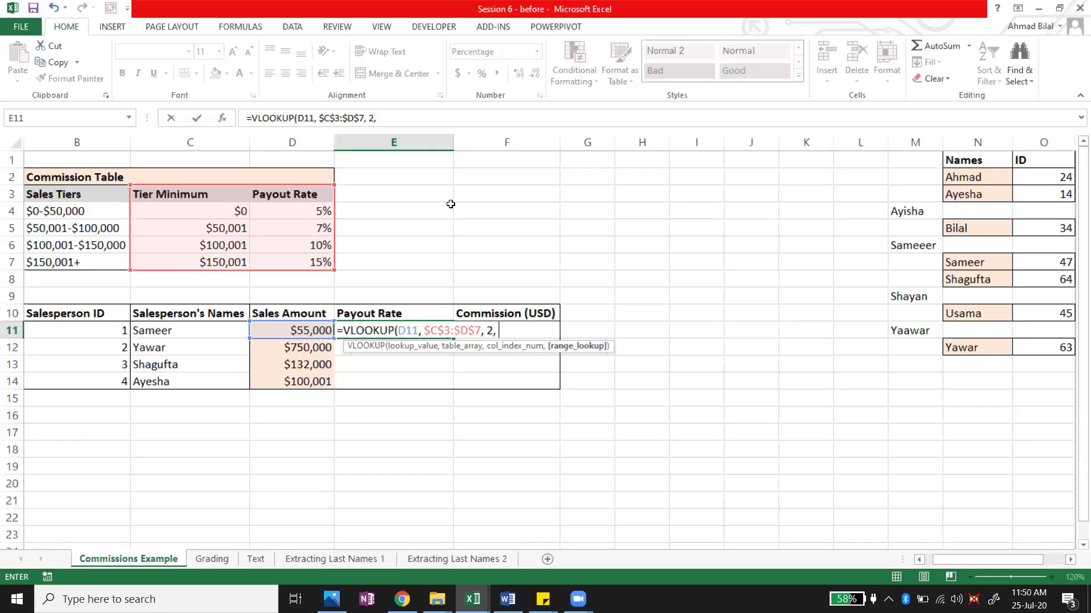
text(FALSE))
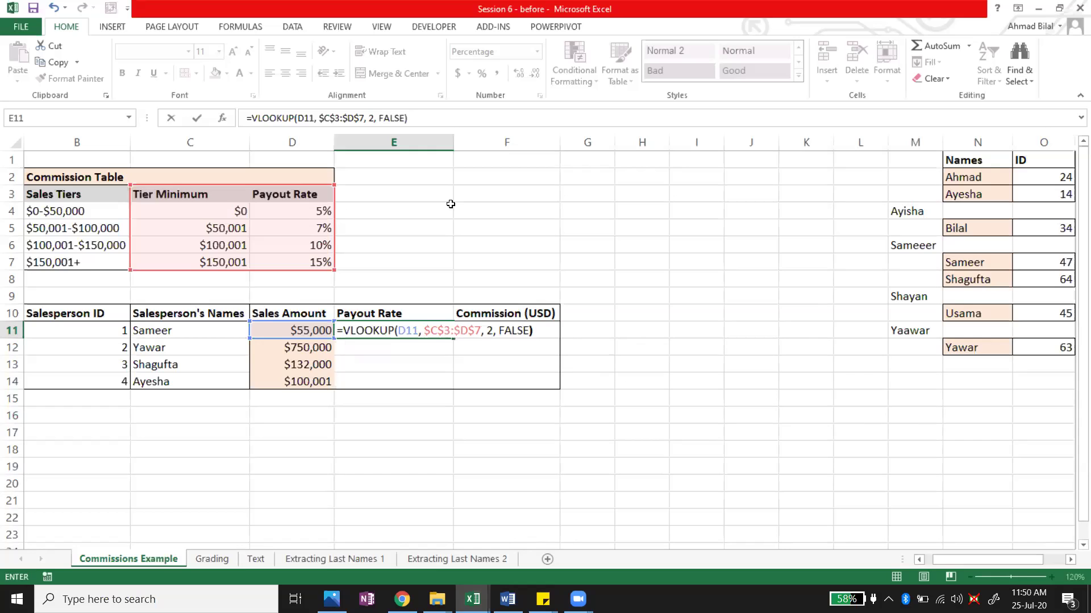
key(Return)
click(409, 329)
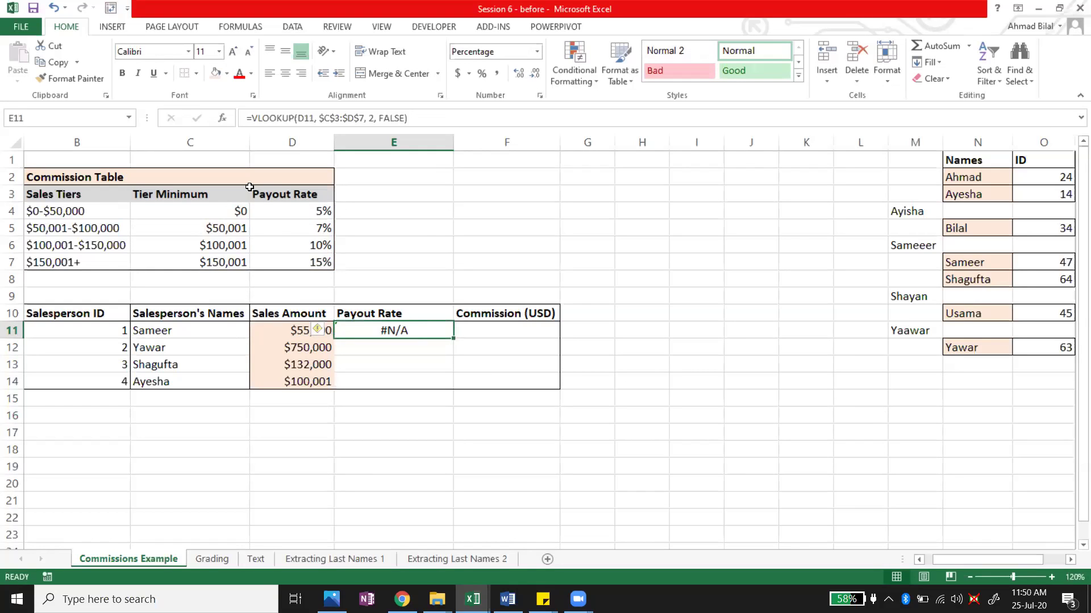
- Set the range_lookup argument of the VLOOKUP in E11 to TRUE for an approximate match on the tier minimums
drag(218, 207, 215, 263)
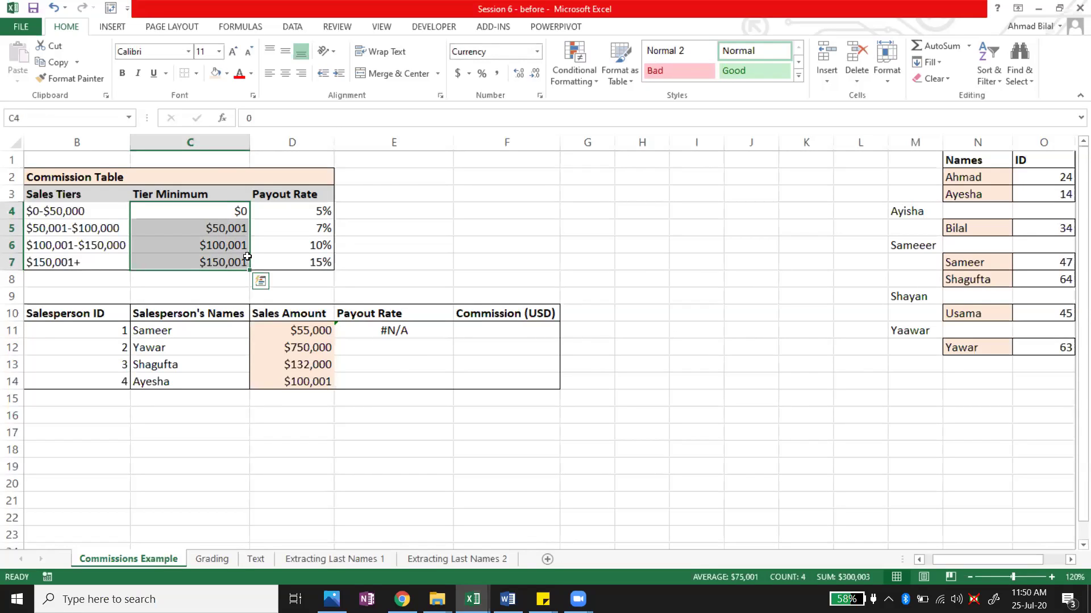
double_click(429, 328)
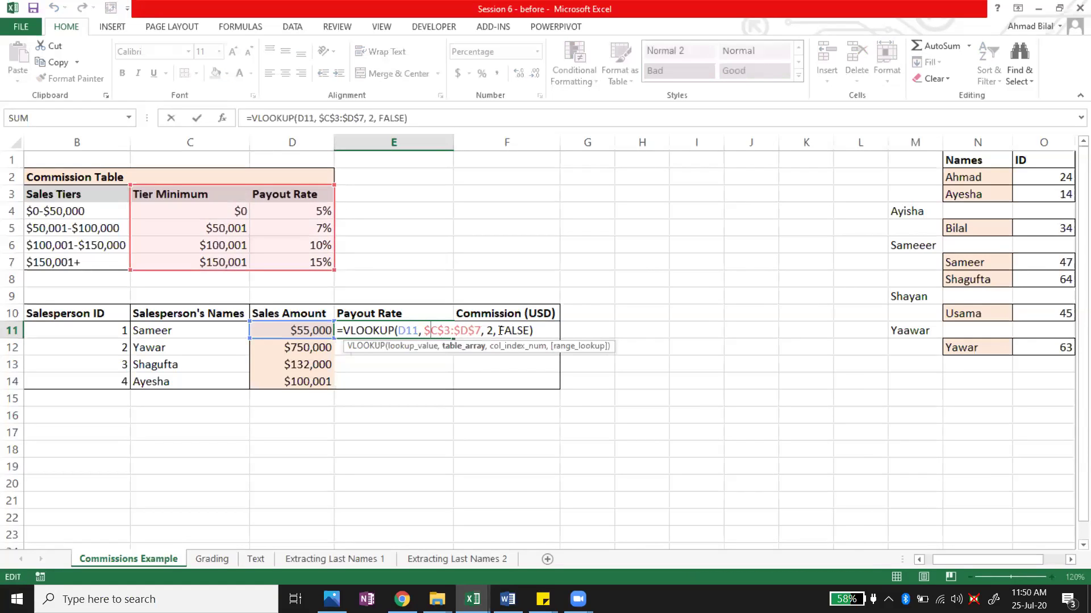
drag(499, 331, 518, 331)
key(BackSpace)
text(TRUE)
key(Return)
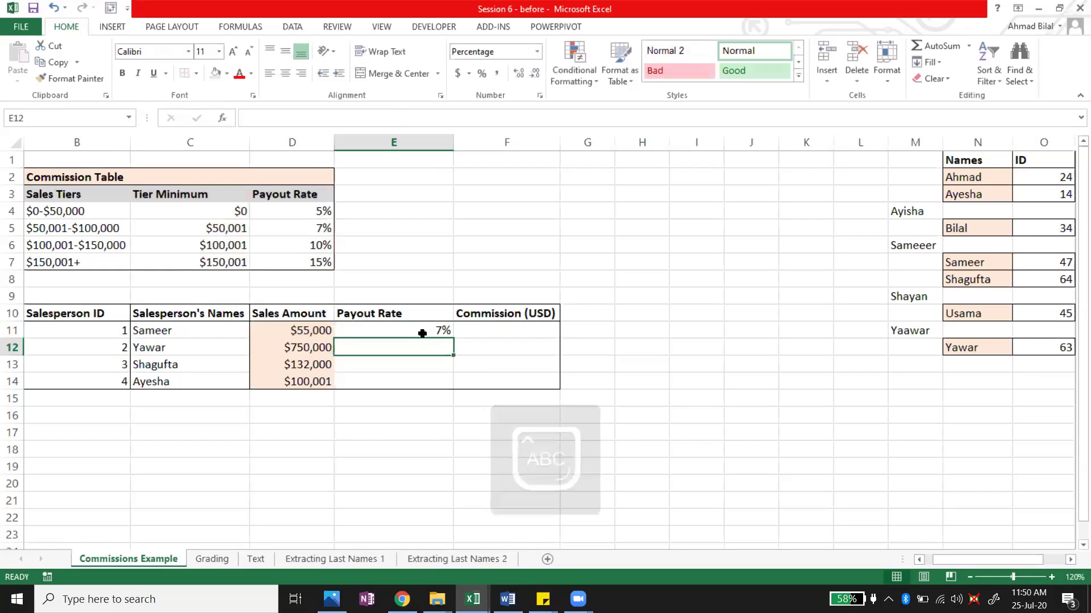
- Fill the payout rate formula from E11 down to E14
click(422, 334)
double_click(453, 339)
click(452, 337)
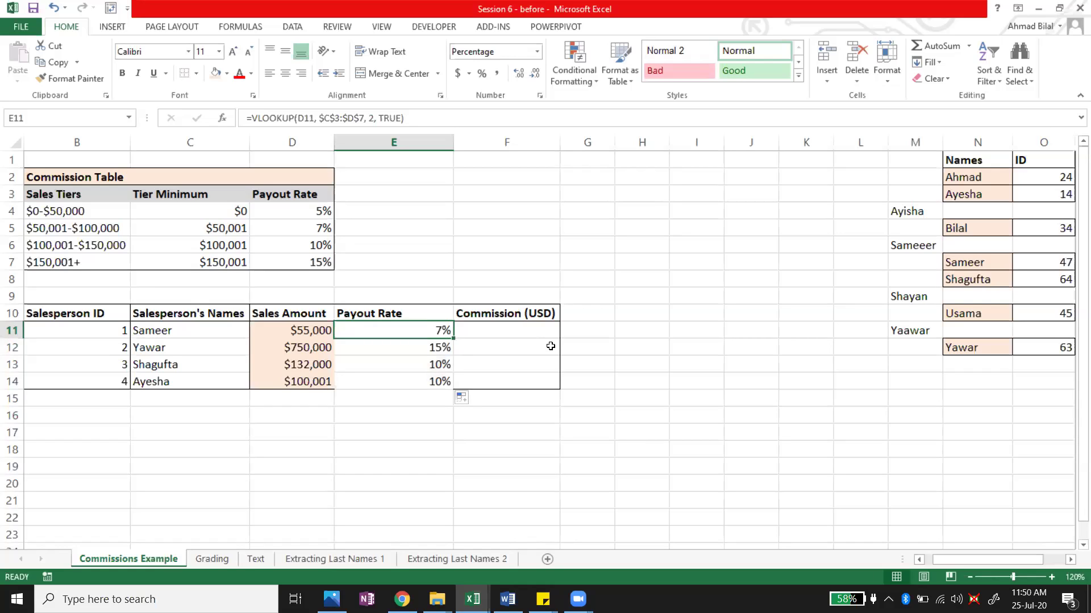
- Check the payout rates returned for the sales amounts in D12 and D13 against the rates in the Commission Table
drag(312, 343, 415, 335)
click(415, 334)
click(312, 347)
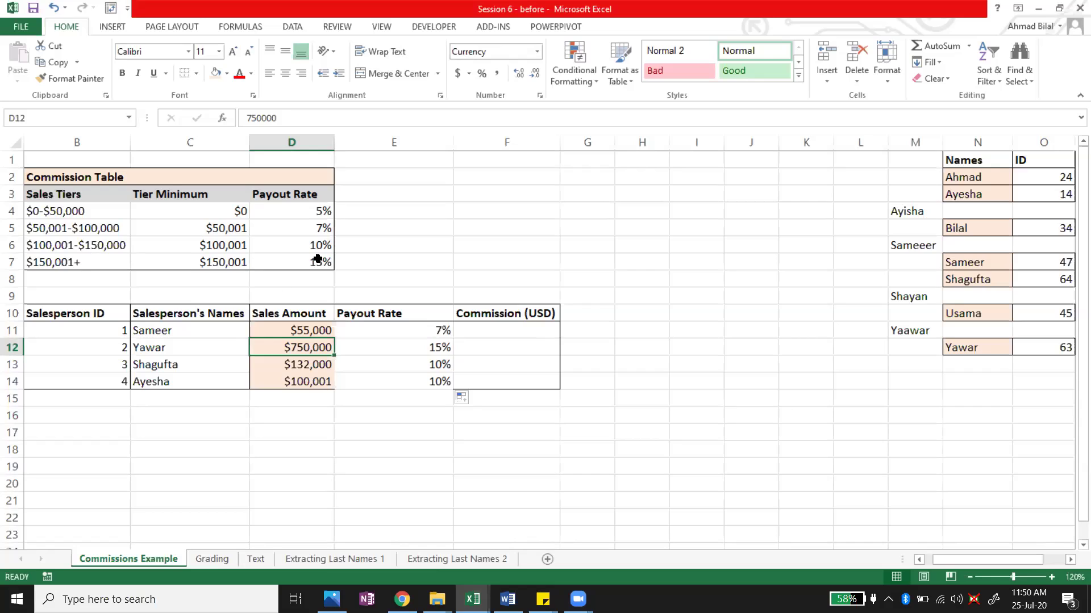
click(297, 258)
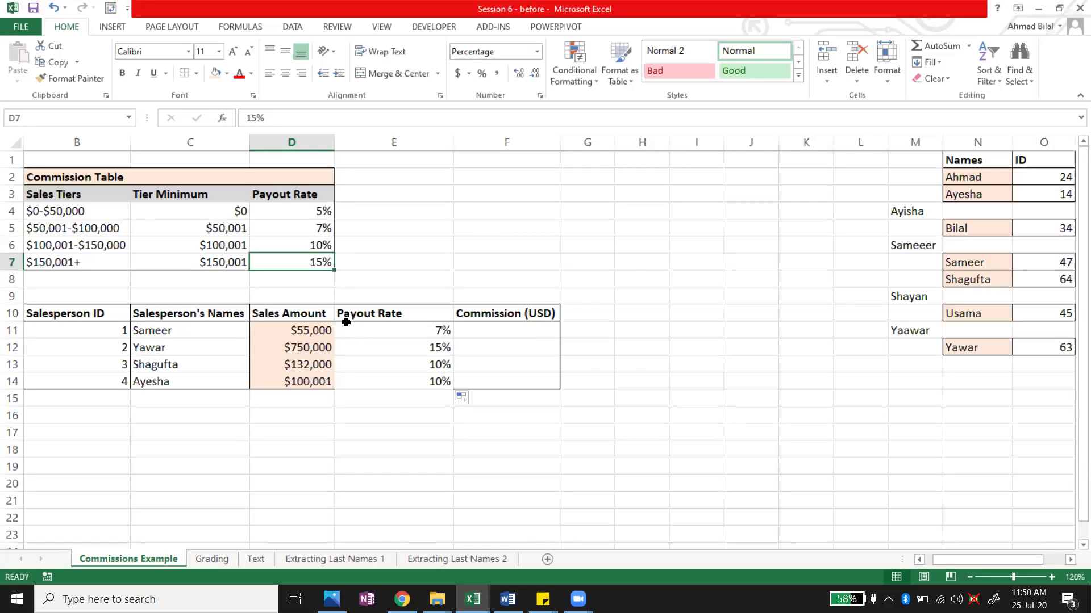
click(316, 363)
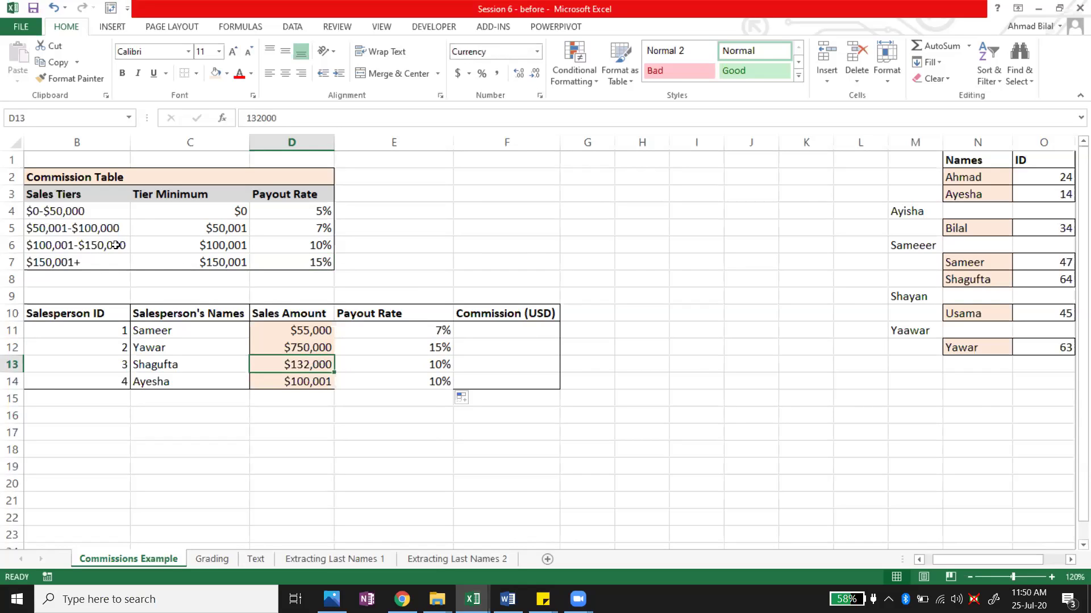
click(301, 248)
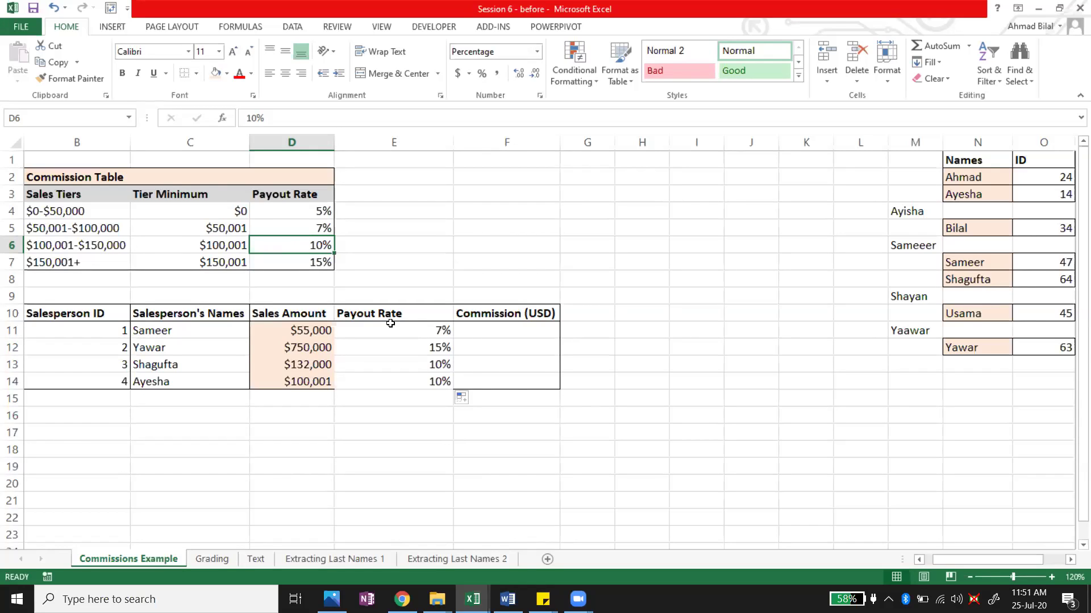
- Inspect the arguments of the VLOOKUP in E11 alongside the Tier Minimum values in C4:C7, leaving the formula unedited
double_click(412, 329)
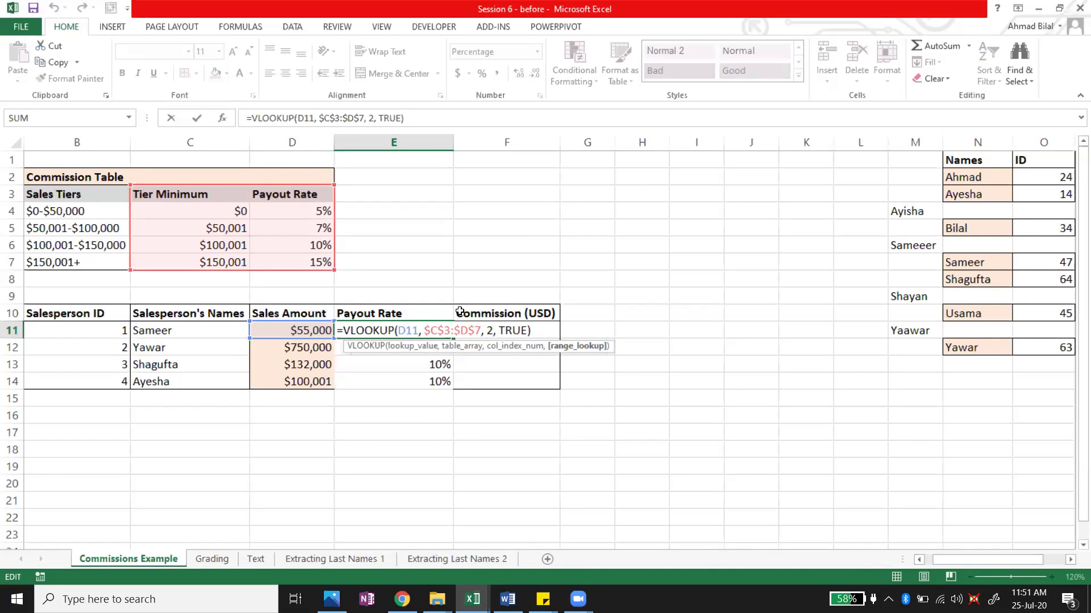
key(Escape)
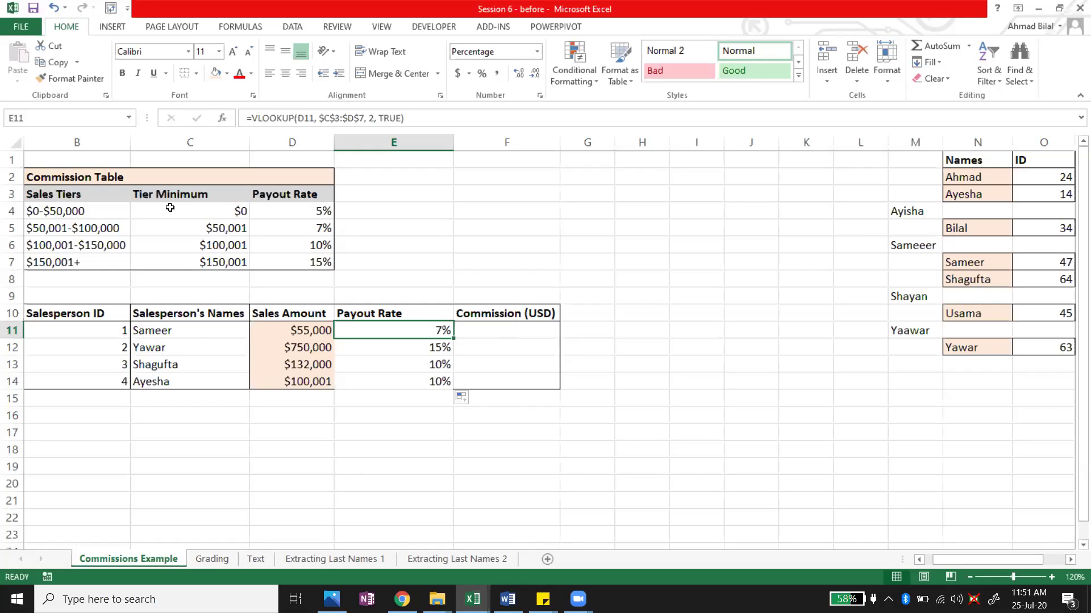
drag(170, 208, 176, 260)
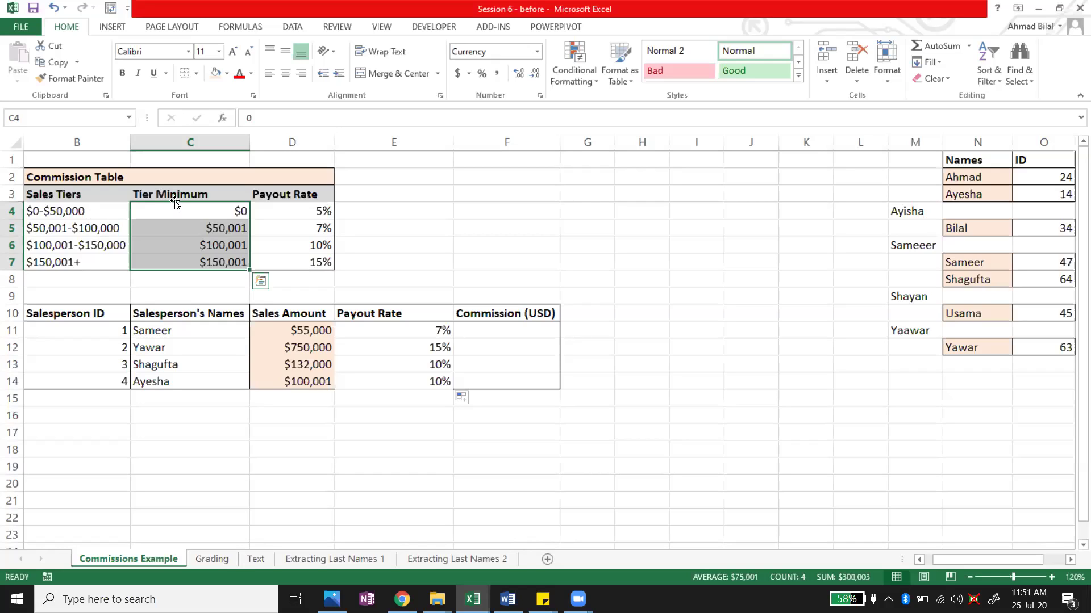
double_click(424, 332)
click(504, 330)
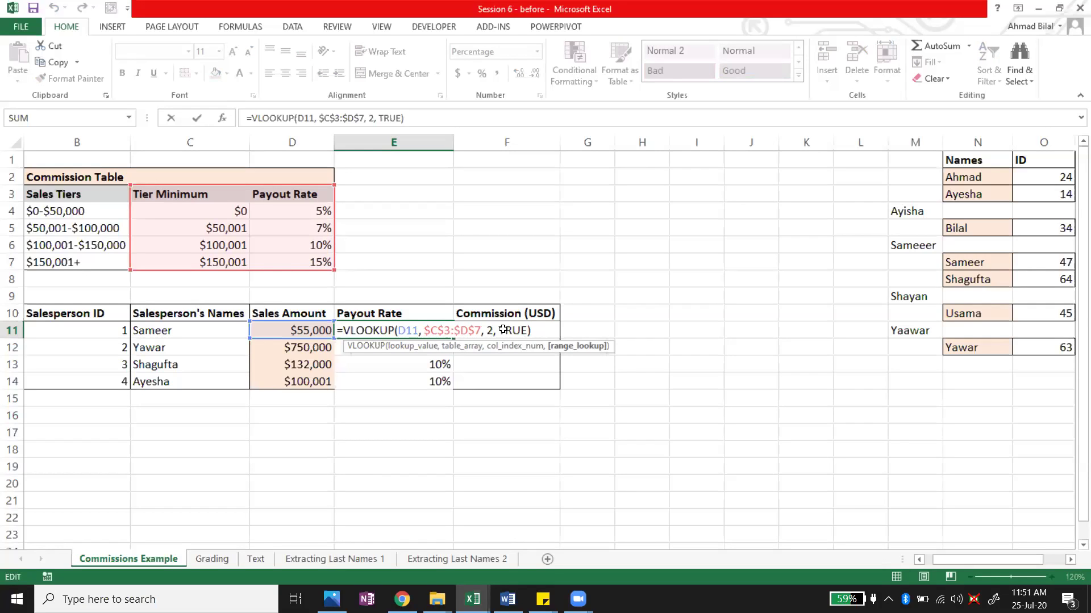
key(Escape)
- Trace how the sales amount in D11 is compared with the Tier Minimum values in C4:C6 and matched to a payout rate
click(318, 331)
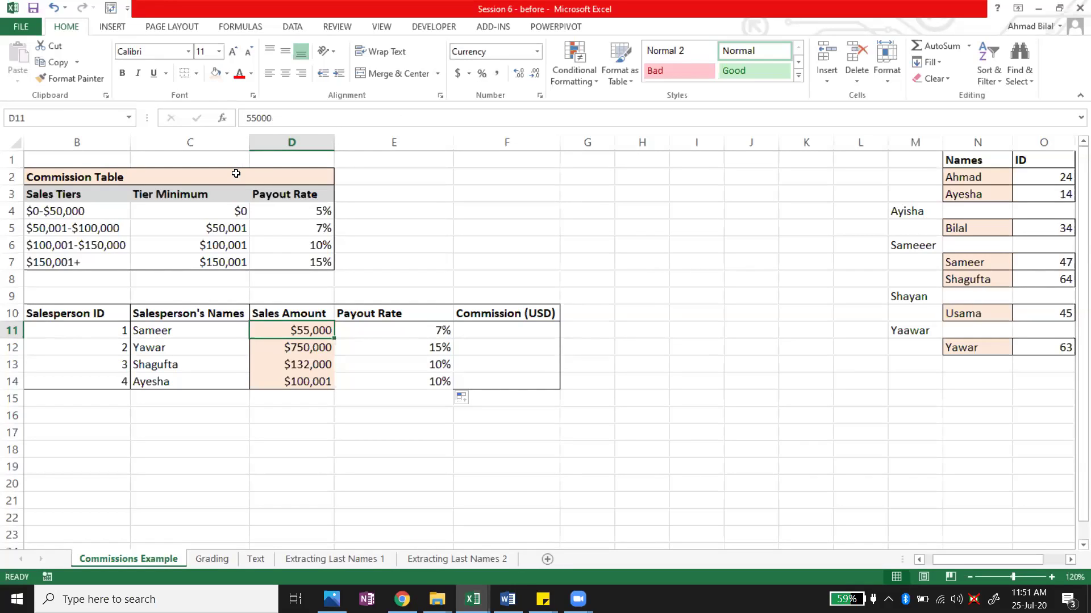
drag(223, 196, 208, 263)
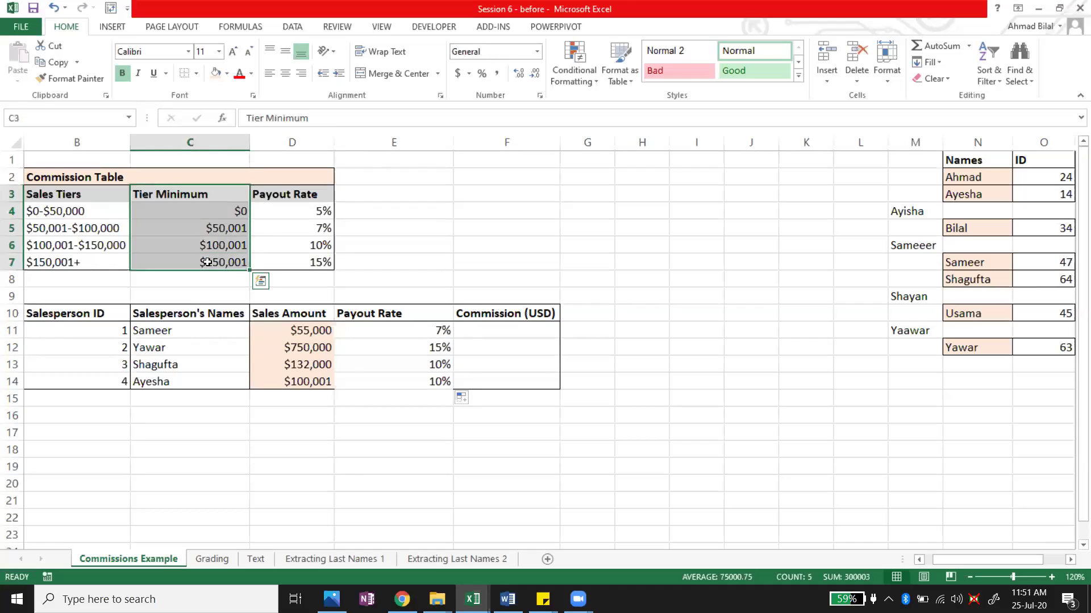
click(226, 205)
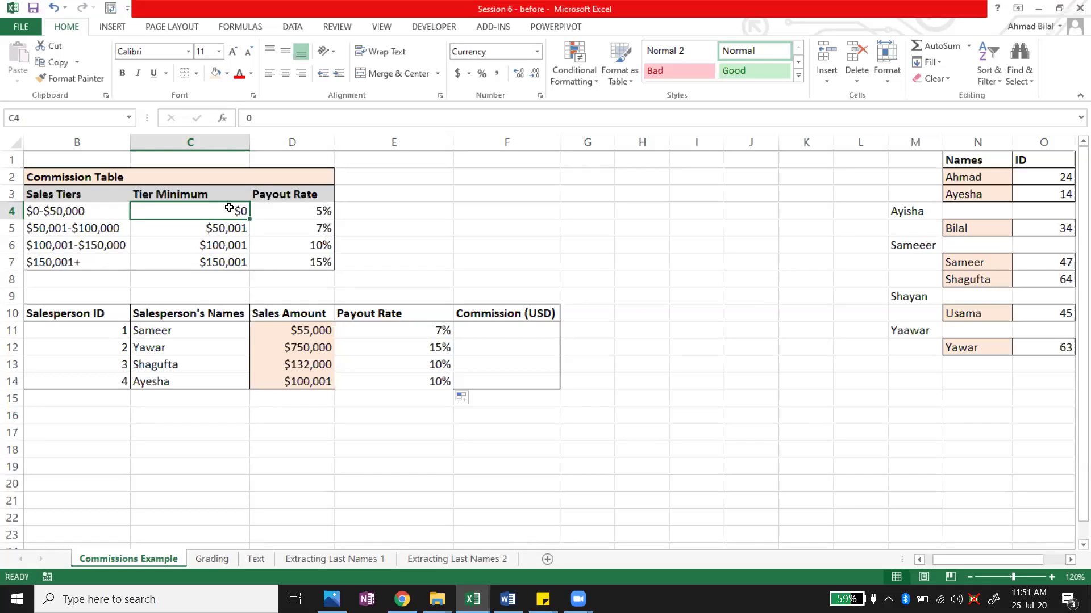
drag(205, 206, 211, 211)
click(196, 228)
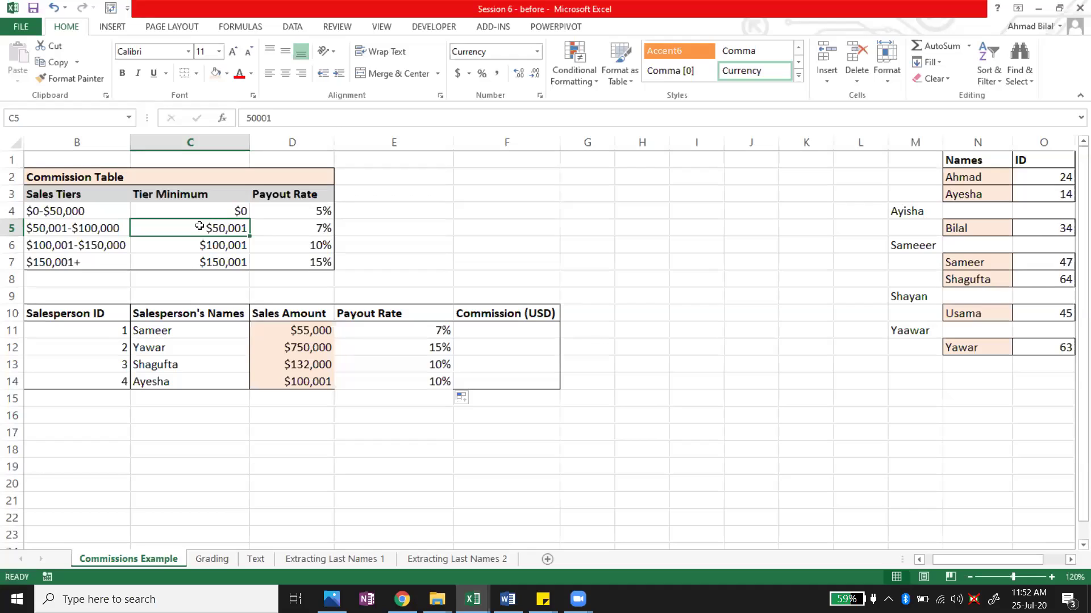
click(187, 244)
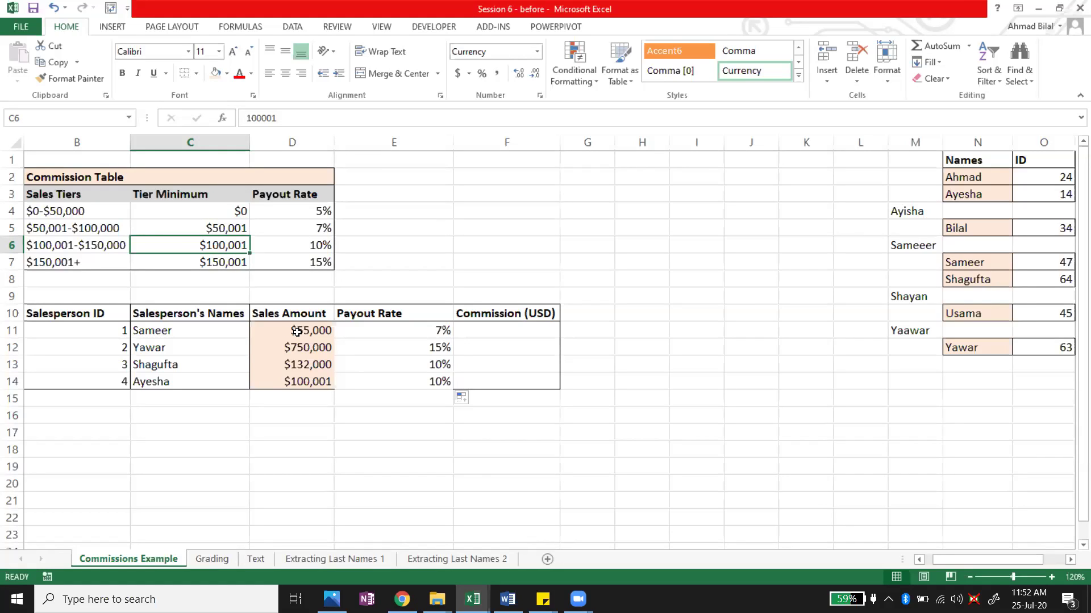
click(196, 227)
click(292, 226)
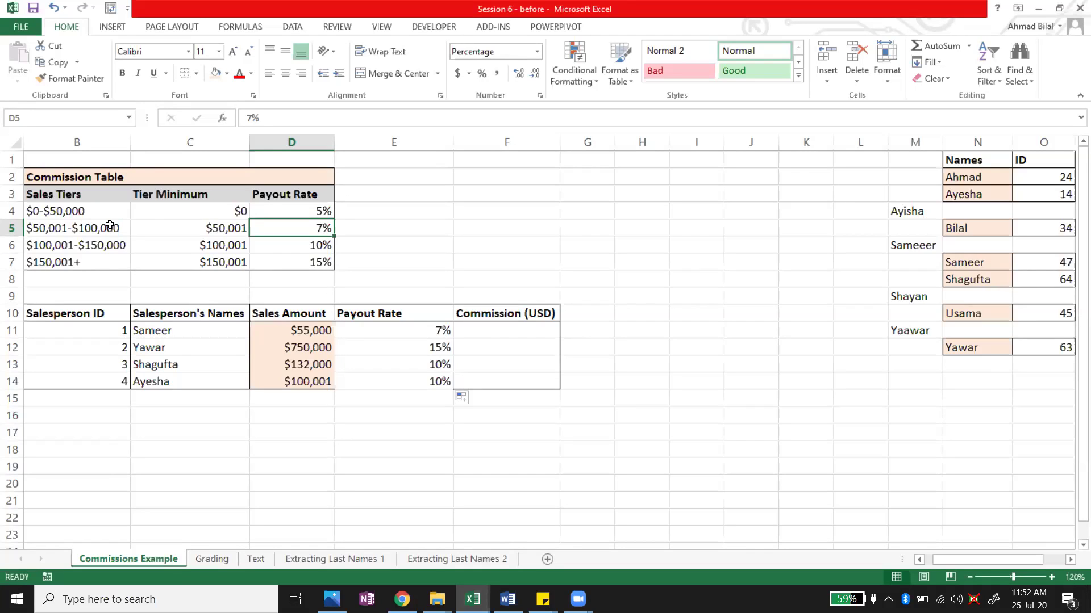
- Trace how the sales amount in D12 is compared with each Tier Minimum from C4 down to the end of the table
click(297, 348)
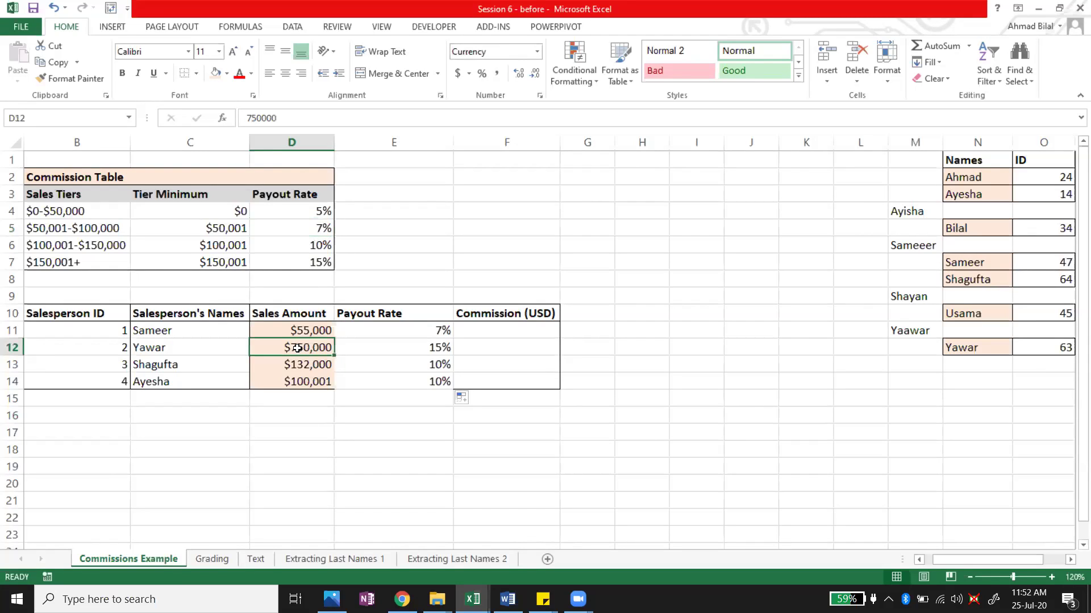
click(247, 214)
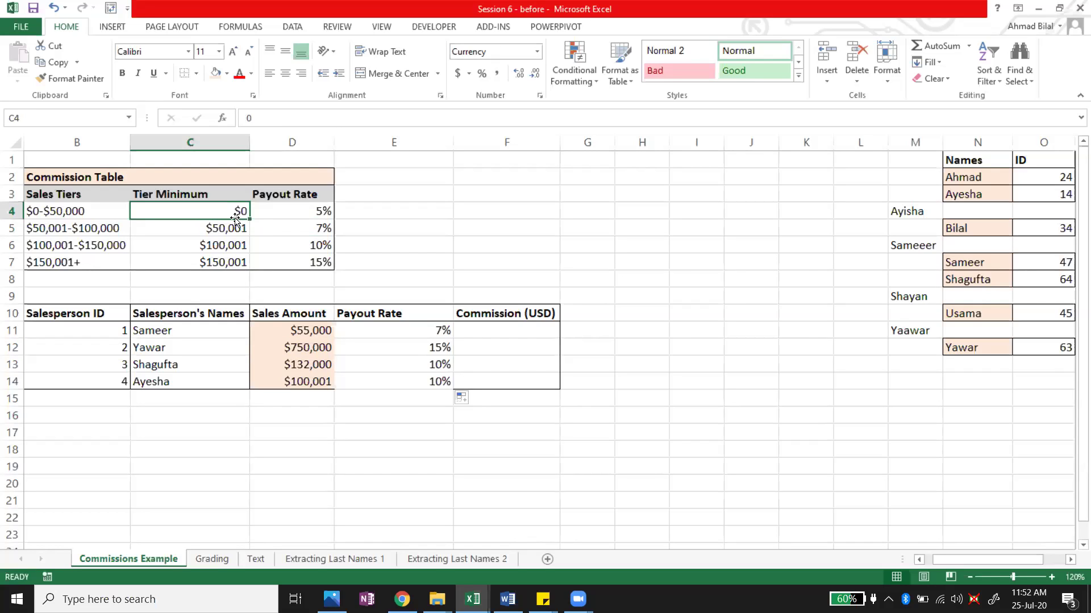
click(197, 228)
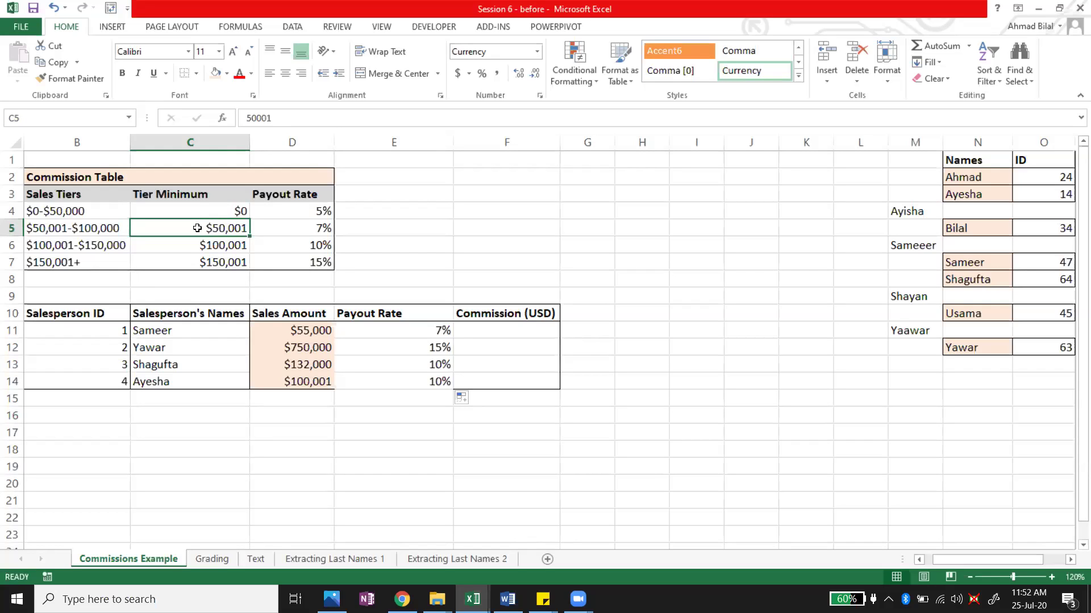
click(170, 247)
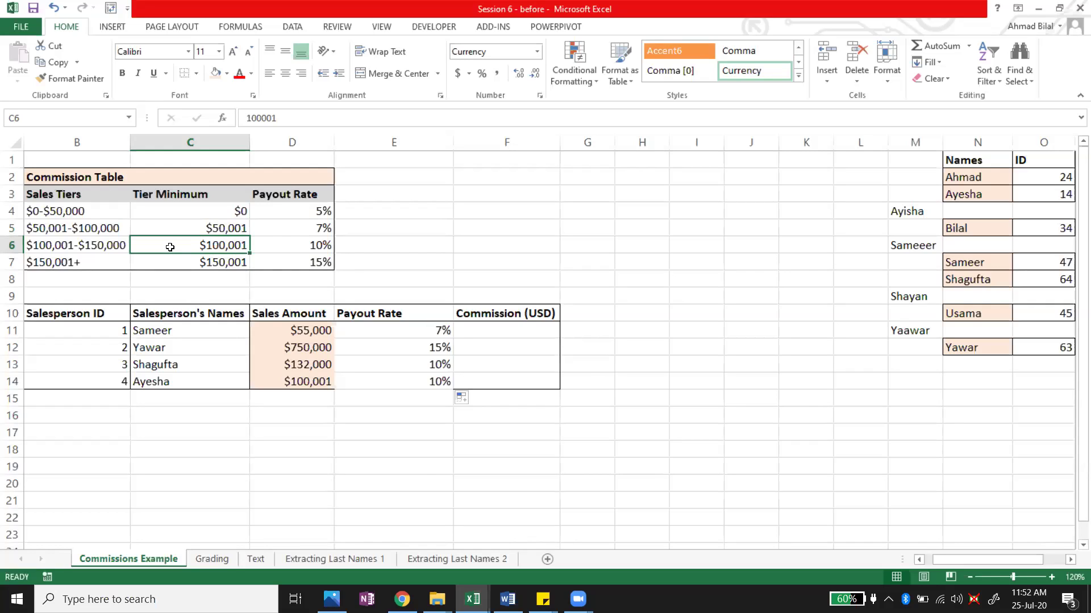
click(168, 269)
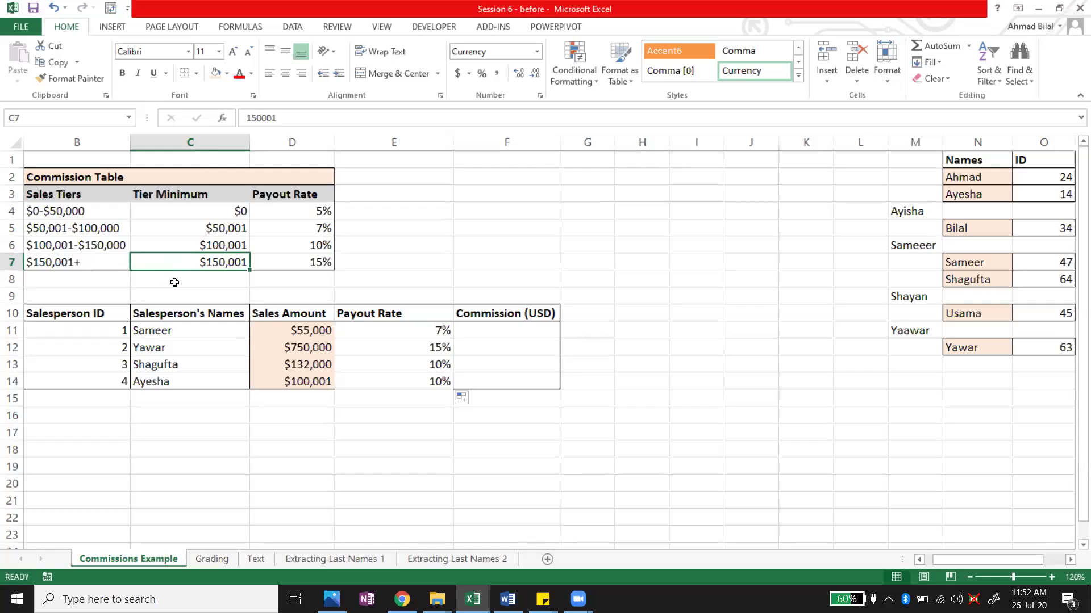
click(175, 282)
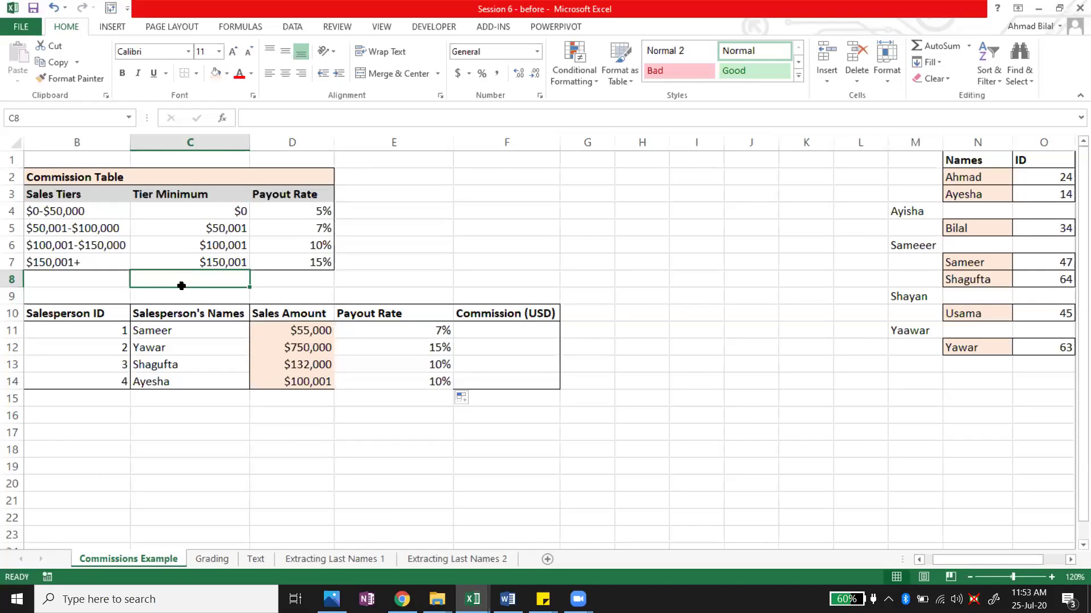
- Match the last Tier Minimum in C7 and its payout rate in D7 to the VLOOKUP result in E12
click(175, 261)
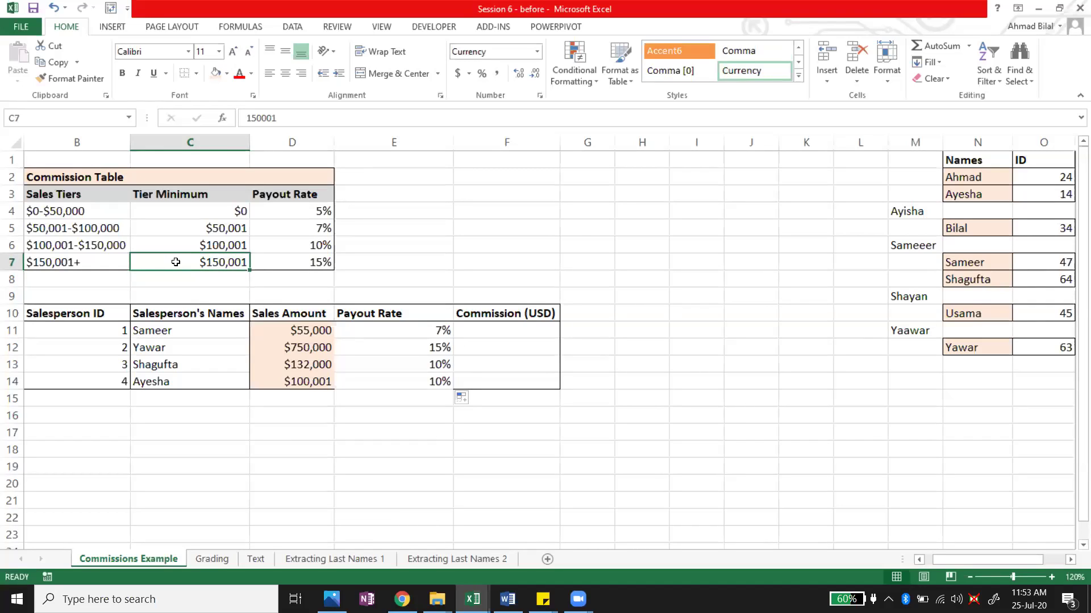
click(325, 262)
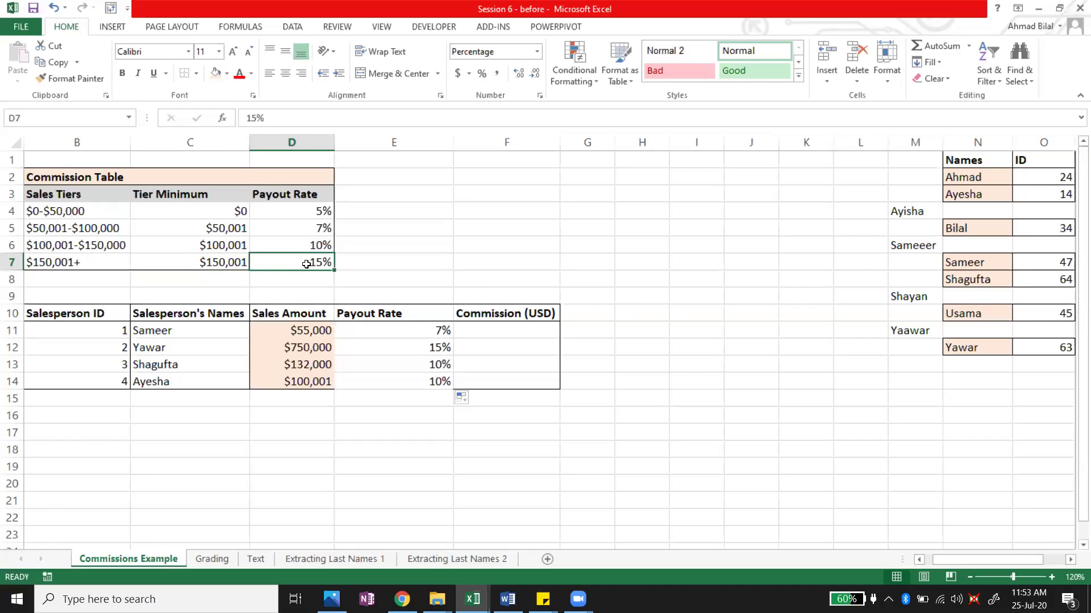
click(404, 349)
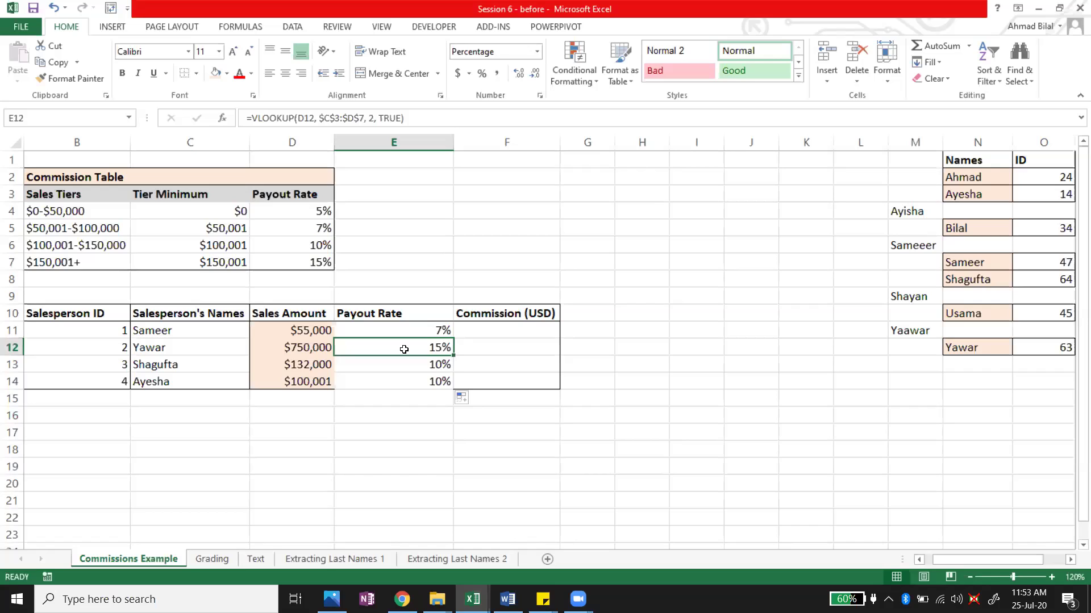
- Trace how the sales amount in D13 is compared with the Tier Minimum values in C4:C7 and matched to the payout rate in D6
click(310, 367)
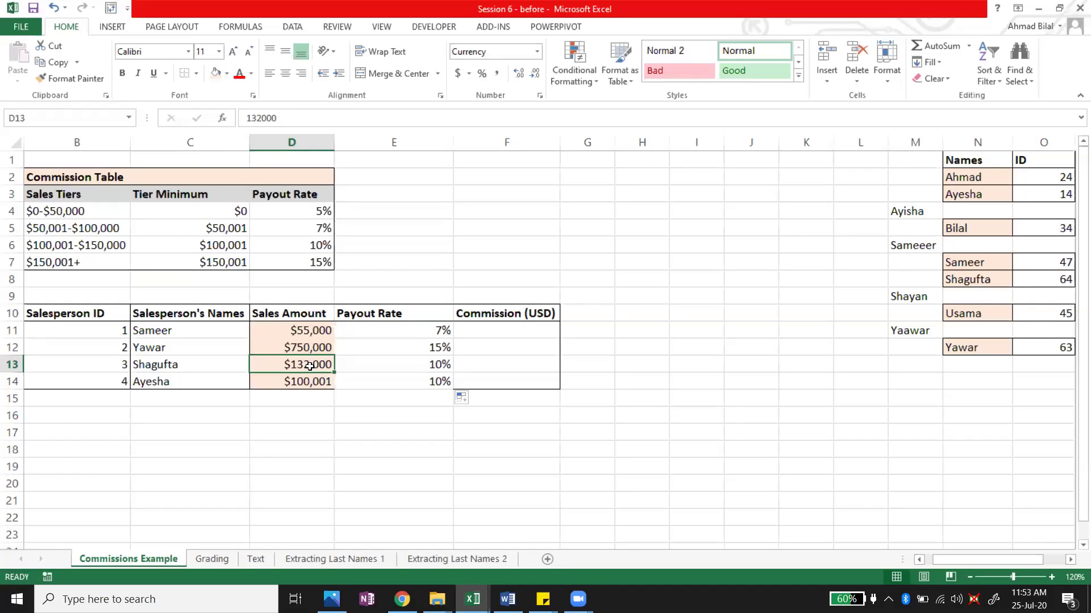
click(217, 206)
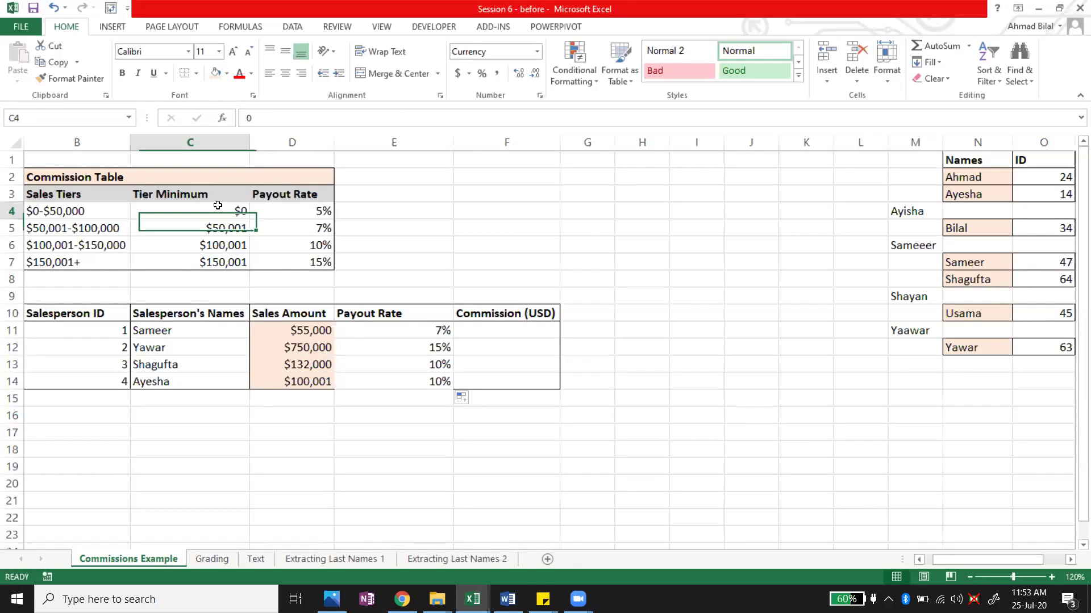
click(192, 228)
click(192, 245)
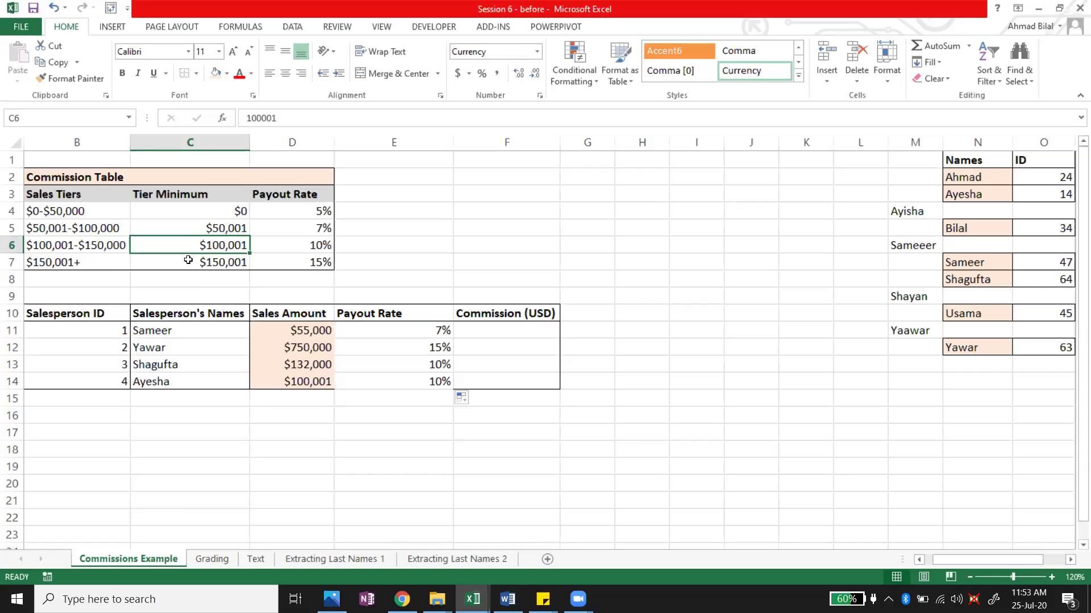
click(188, 260)
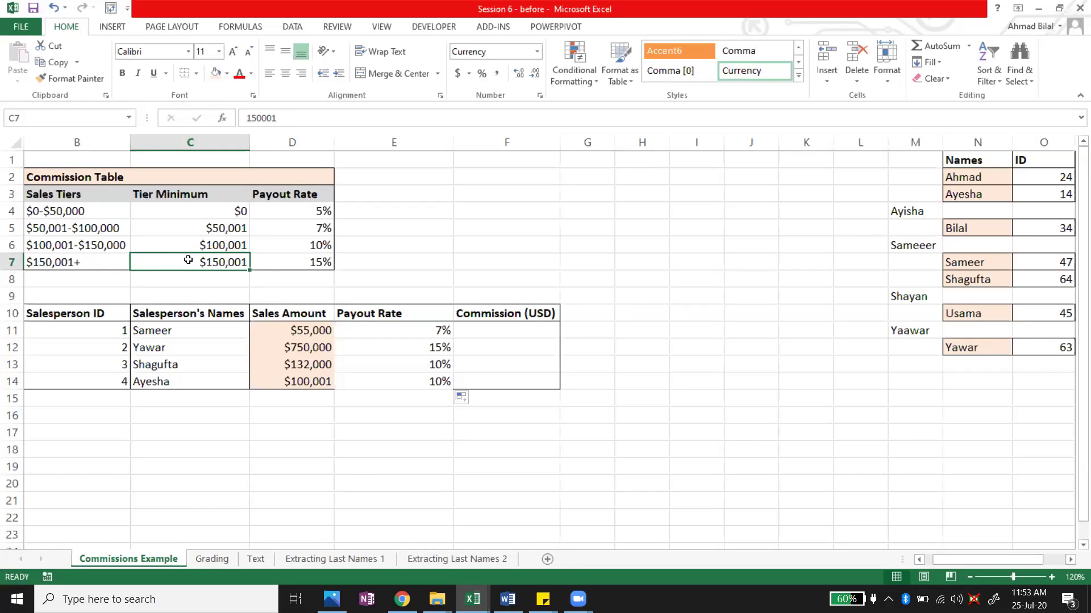
click(187, 245)
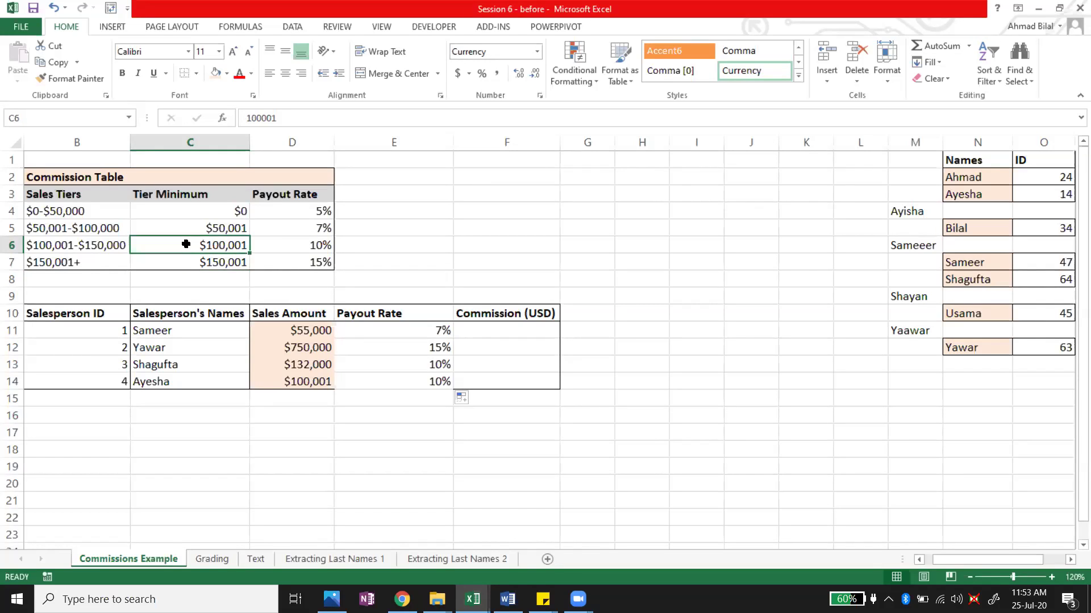
click(274, 246)
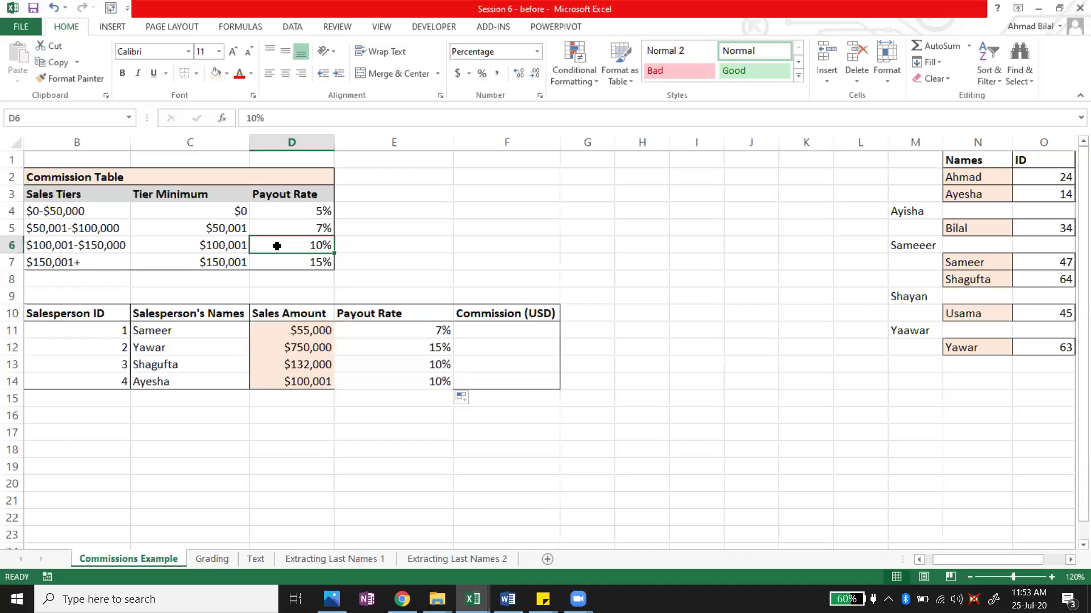
- Trace the sales amount in D14 through the Tier Minimum values in C4:C6 to its payout rate, and review the VLOOKUP results in E11:E14
click(285, 380)
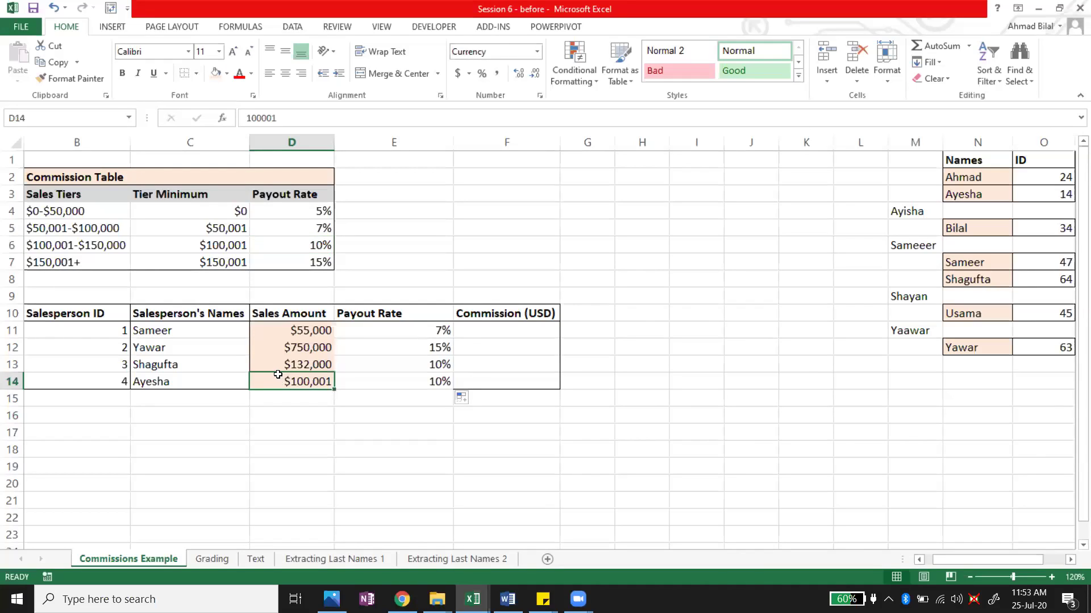
click(213, 213)
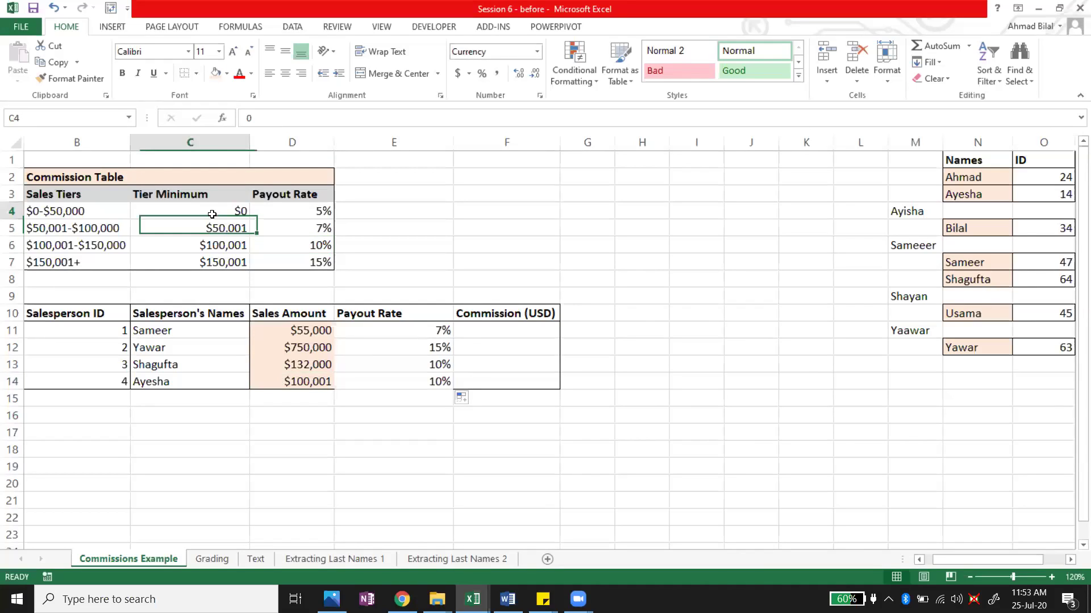
click(184, 230)
click(289, 228)
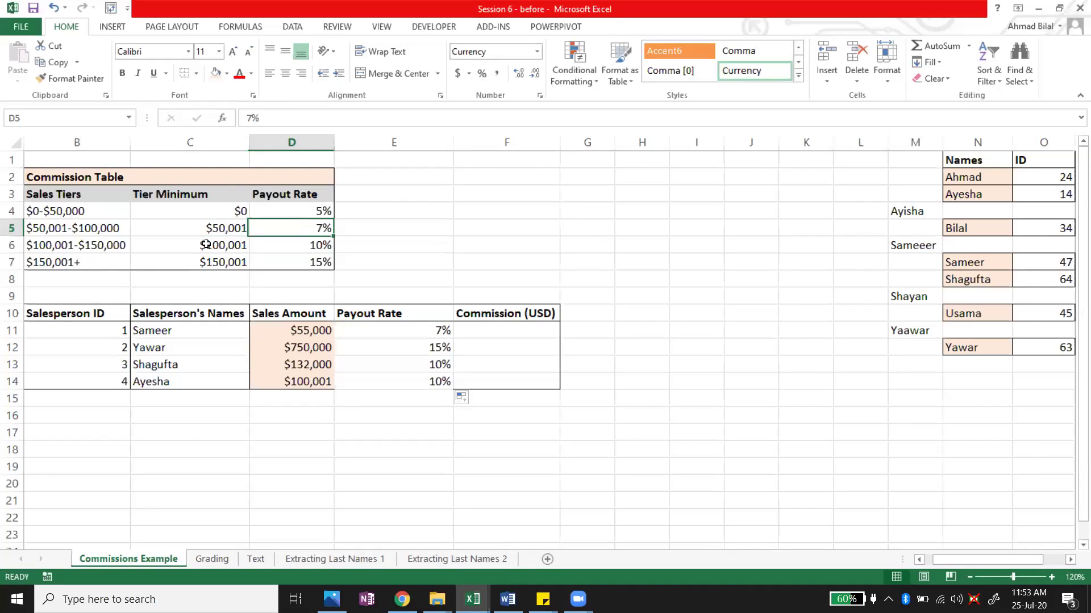
click(189, 241)
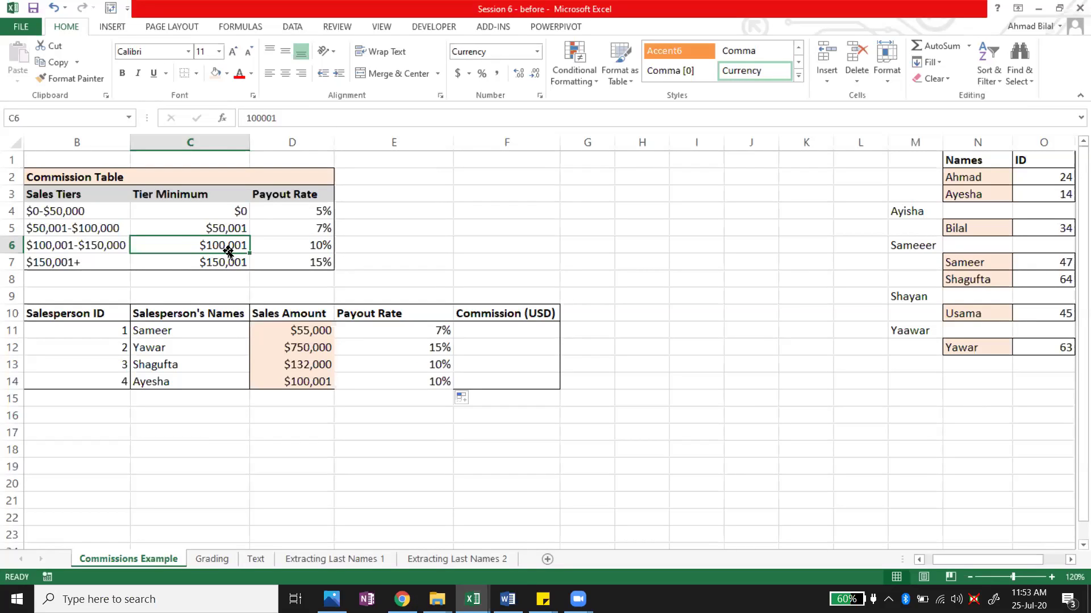
click(313, 246)
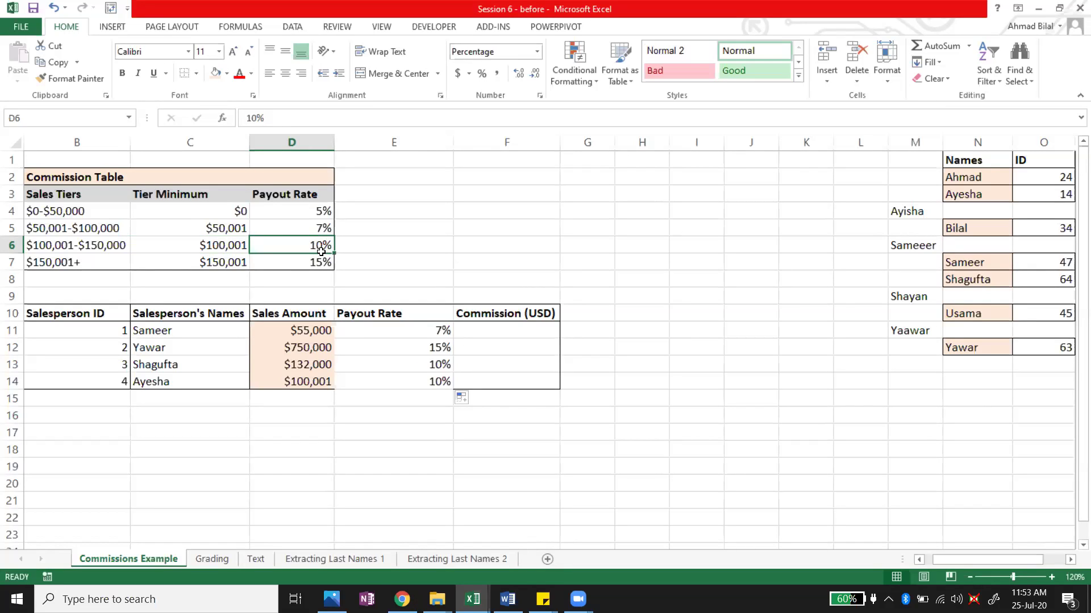
click(404, 378)
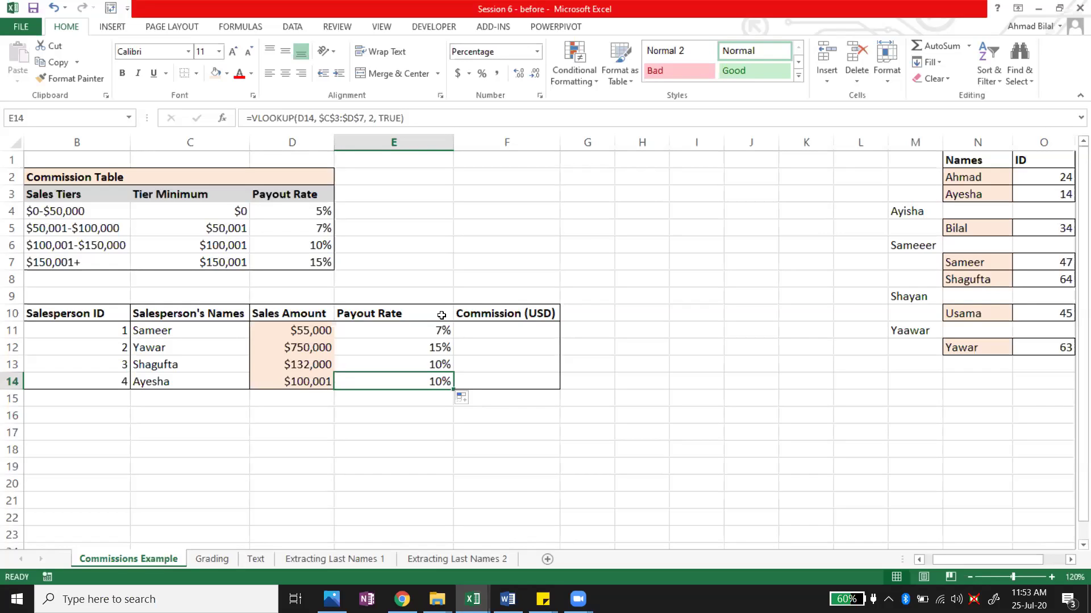
drag(414, 338, 418, 384)
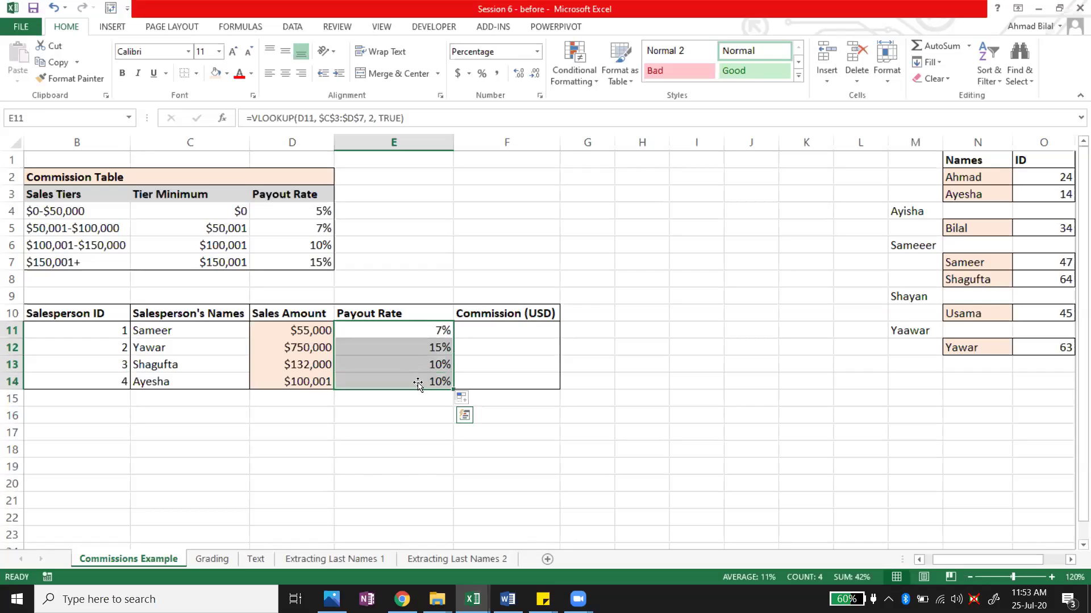
- Review the commission table and its tier minimums in C4:C7
click(429, 429)
drag(82, 190, 289, 262)
click(221, 214)
drag(221, 213, 220, 249)
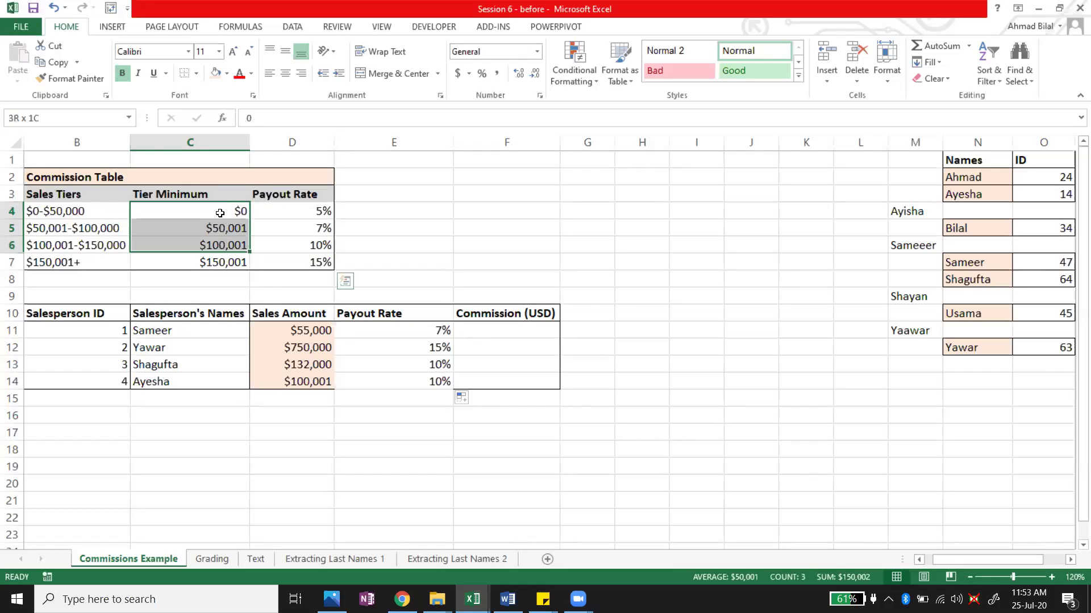
drag(220, 211, 222, 260)
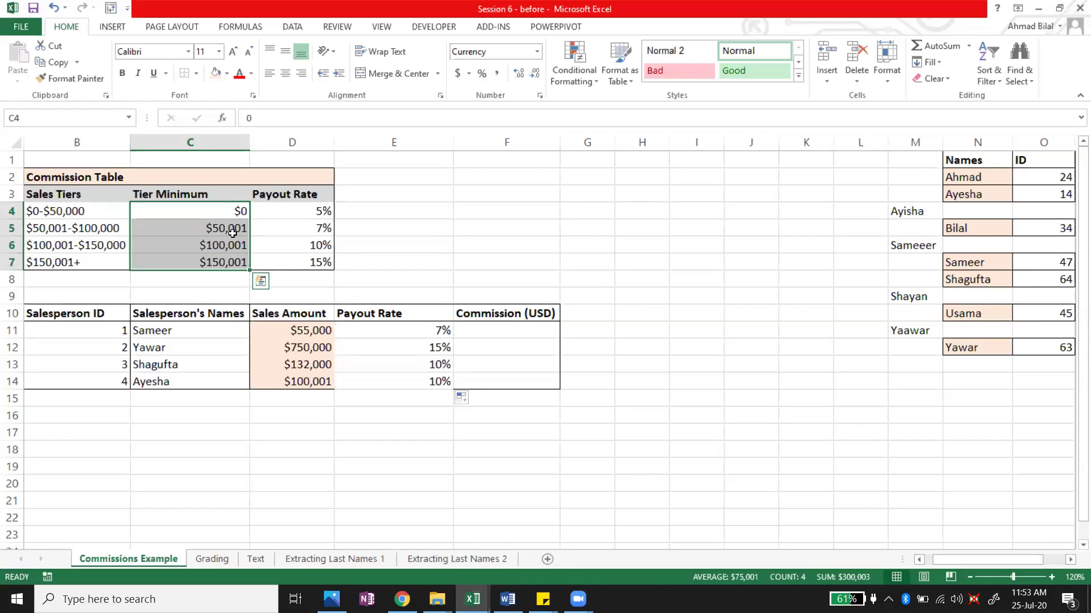
- Calculate the commission in F11 as =D11*E11 and fill the formula down to F14
click(504, 333)
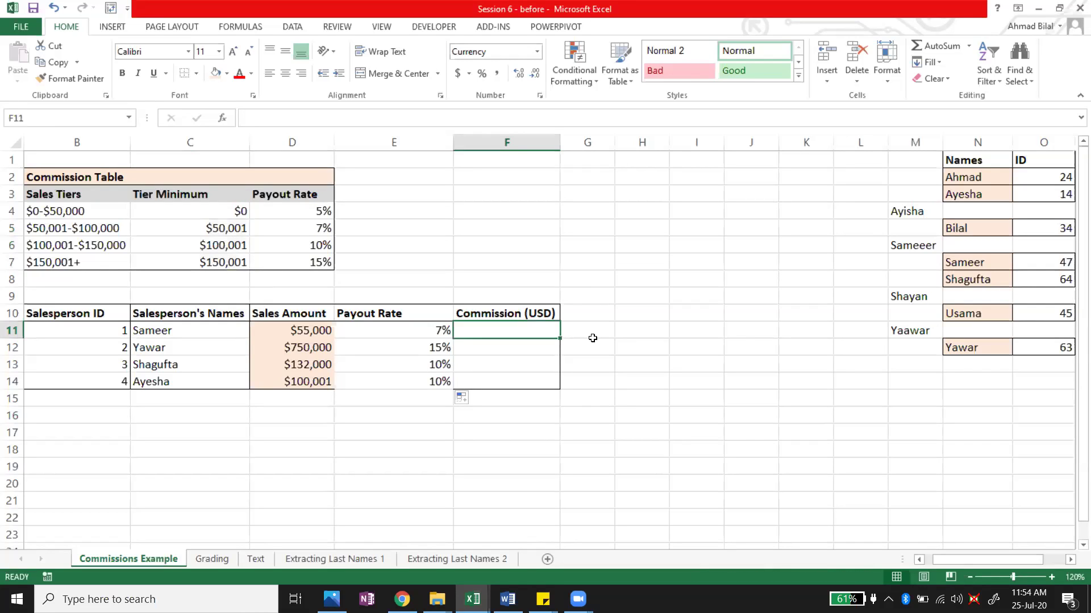
text(=)
click(272, 330)
text(*)
click(400, 330)
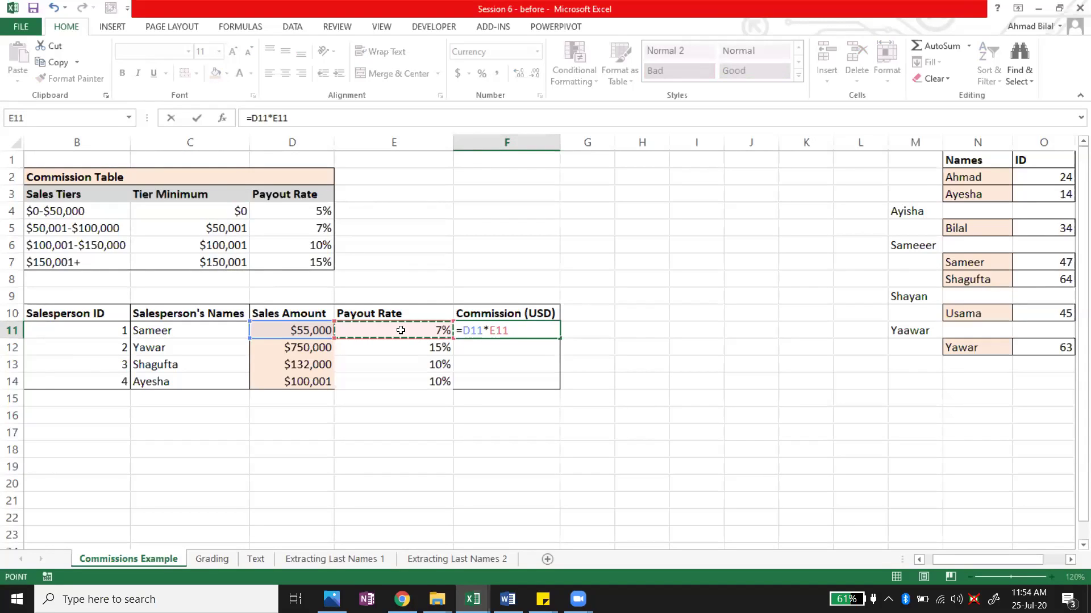
key(Return)
click(549, 331)
drag(558, 339, 560, 388)
click(519, 361)
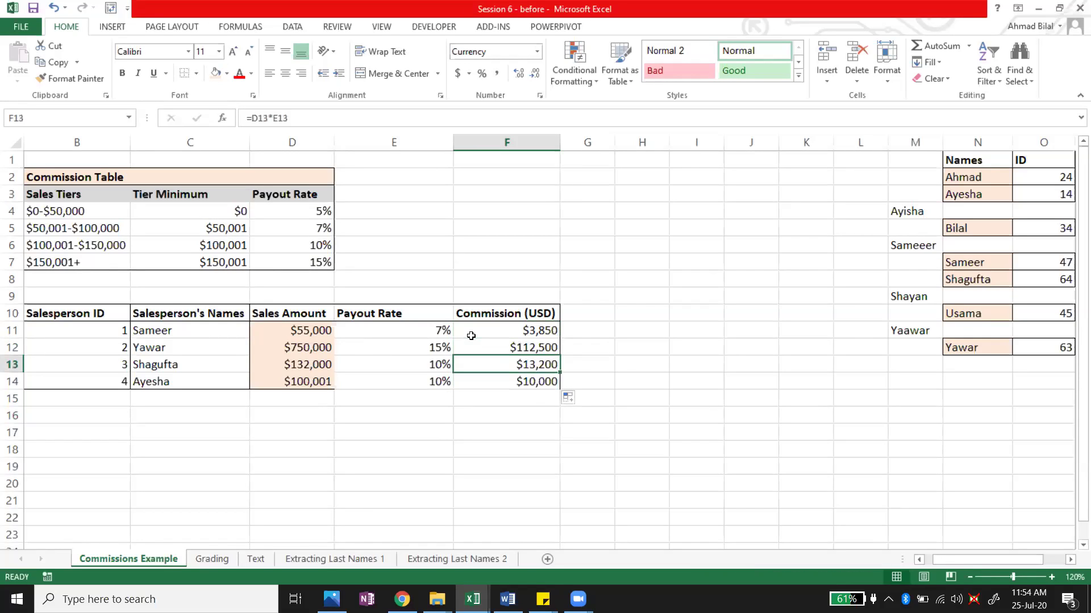
- Apply a bottom border to the payout rate and commission cells E14:F14
click(348, 378)
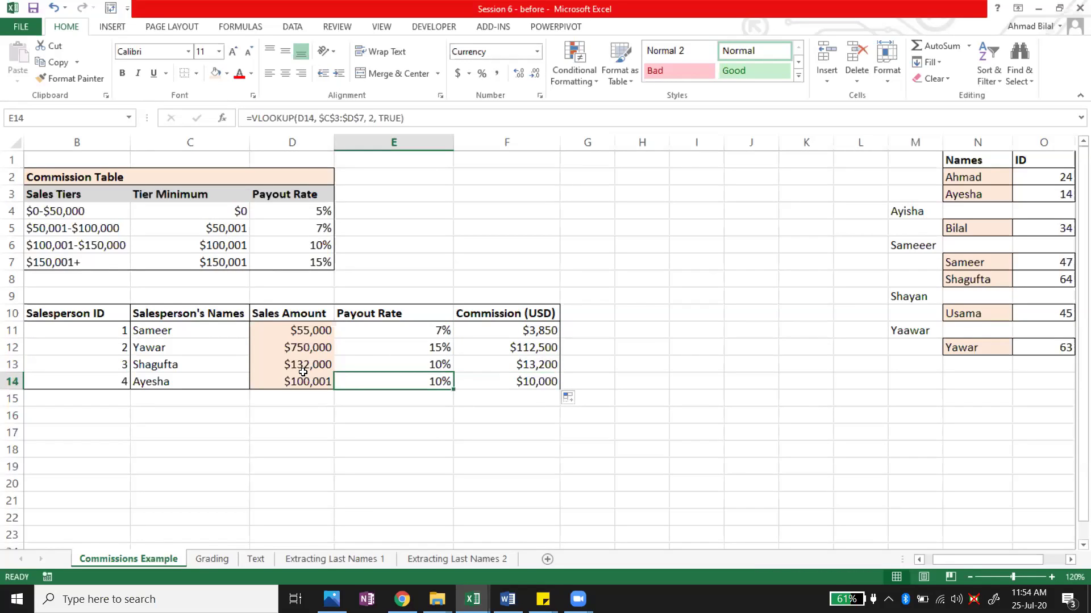
drag(396, 381, 477, 375)
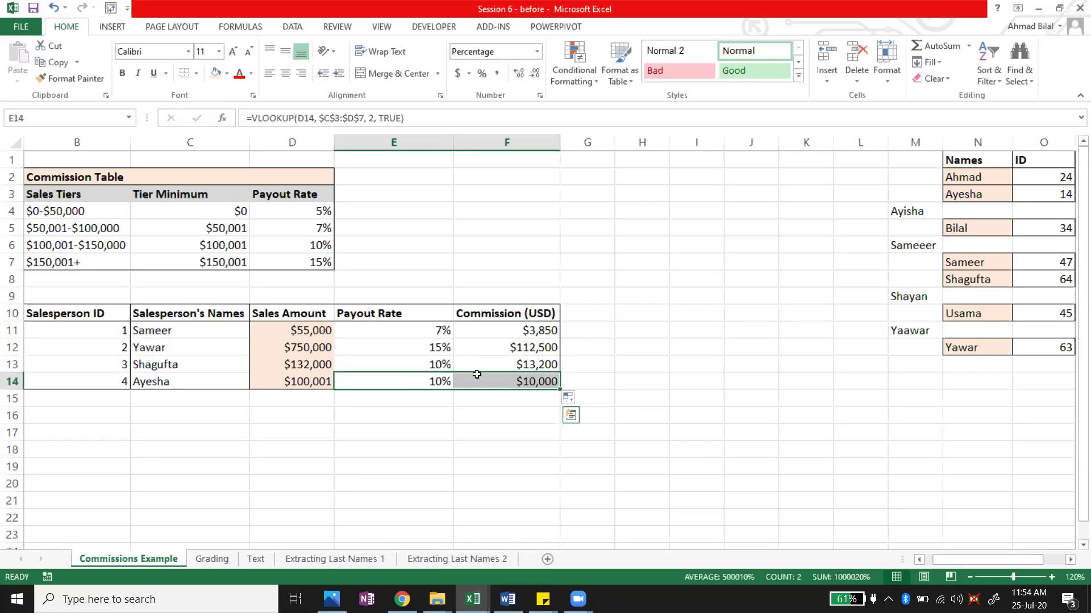
click(196, 72)
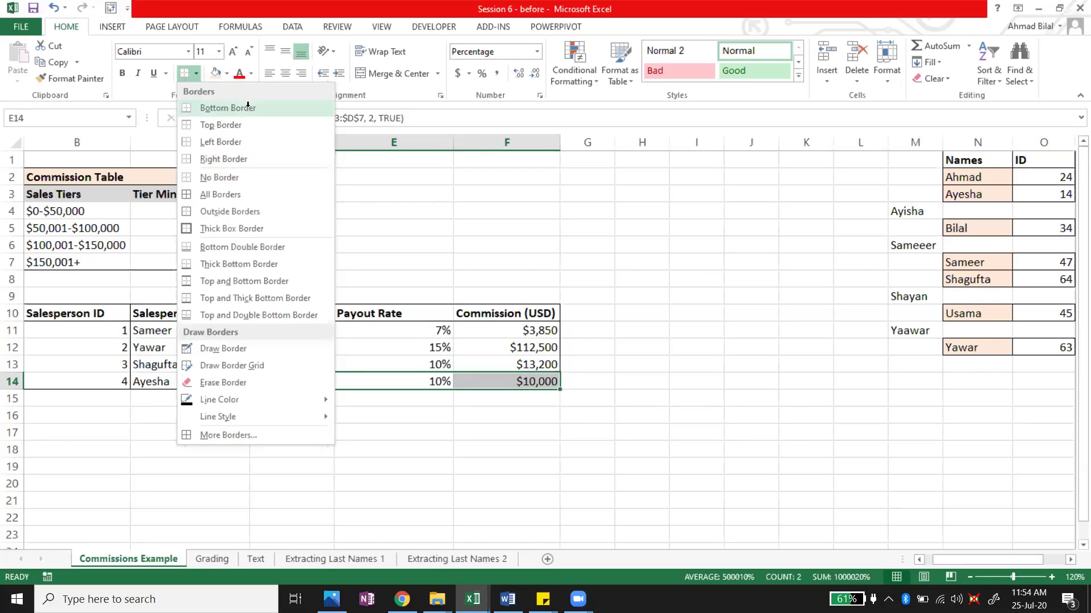
click(227, 108)
key(Up)
click(620, 392)
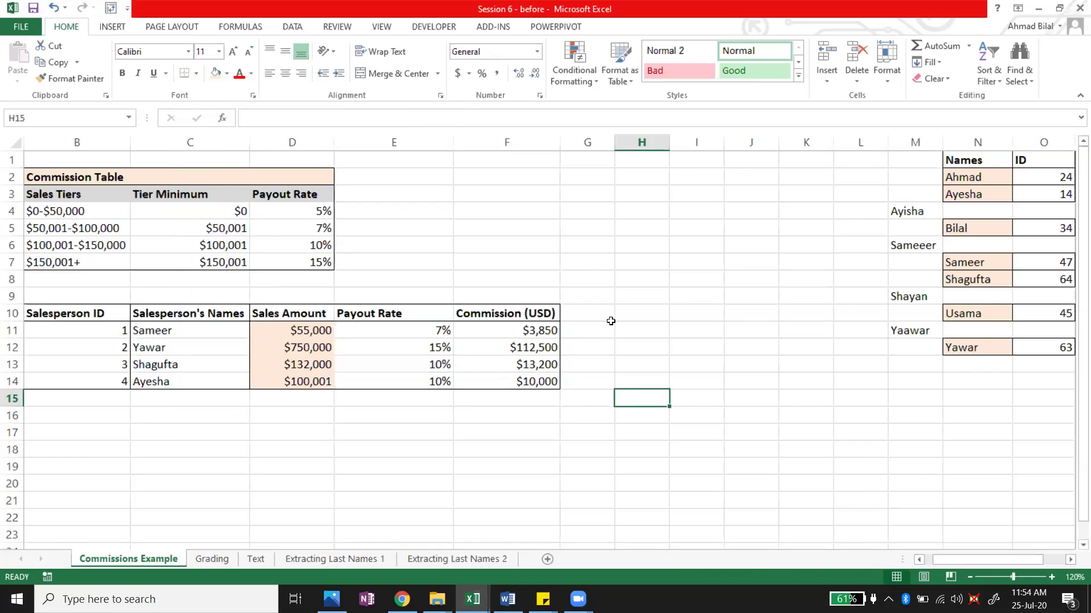
- Check the commission amounts in F11:F14 and inspect the VLOOKUP formula in E11 without changing it
click(481, 348)
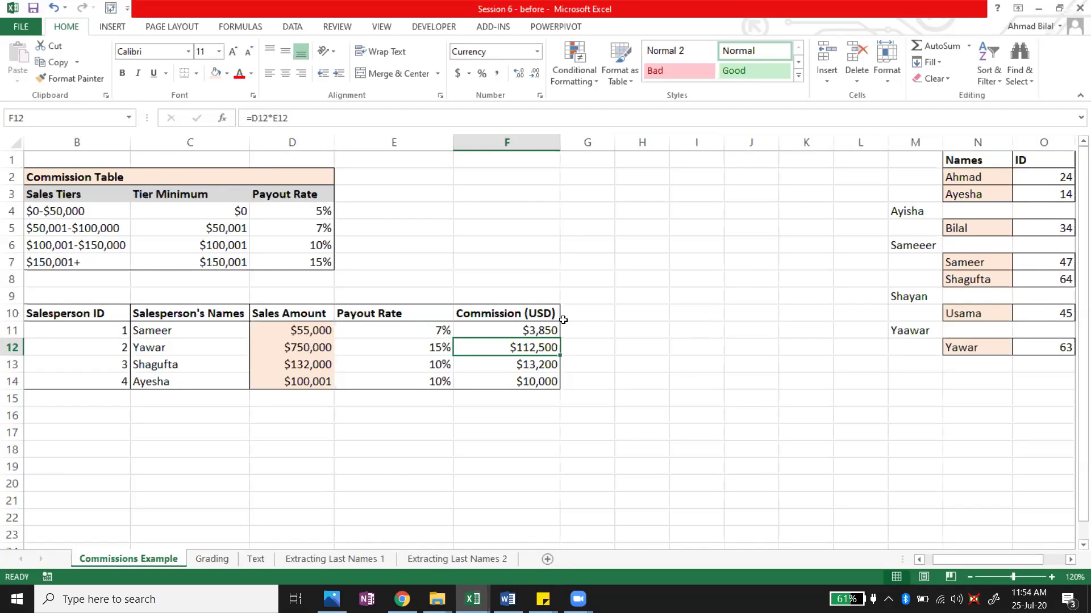
drag(516, 329, 526, 378)
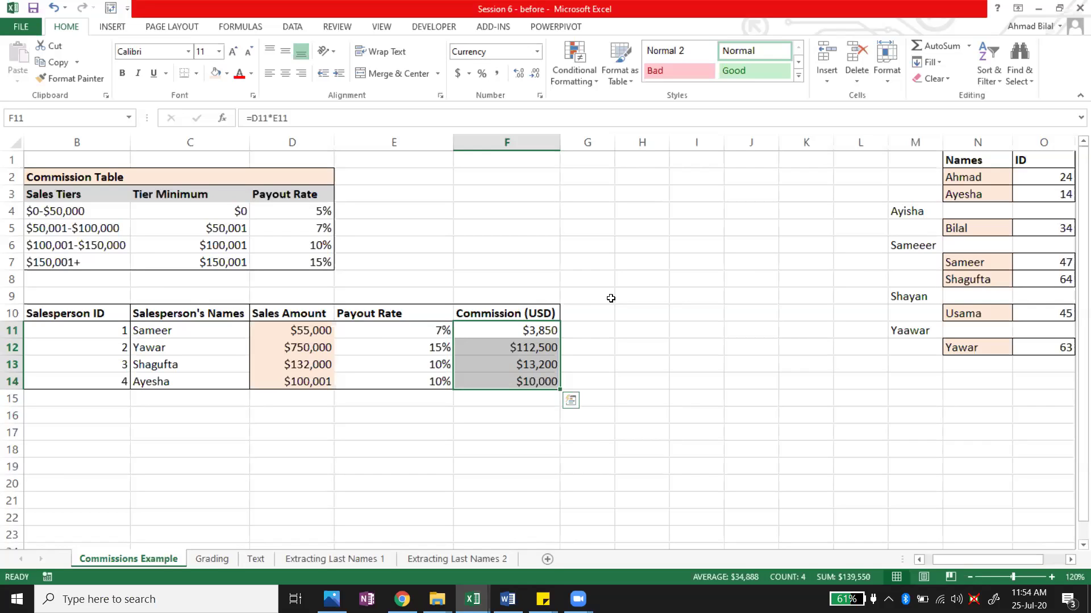
click(389, 335)
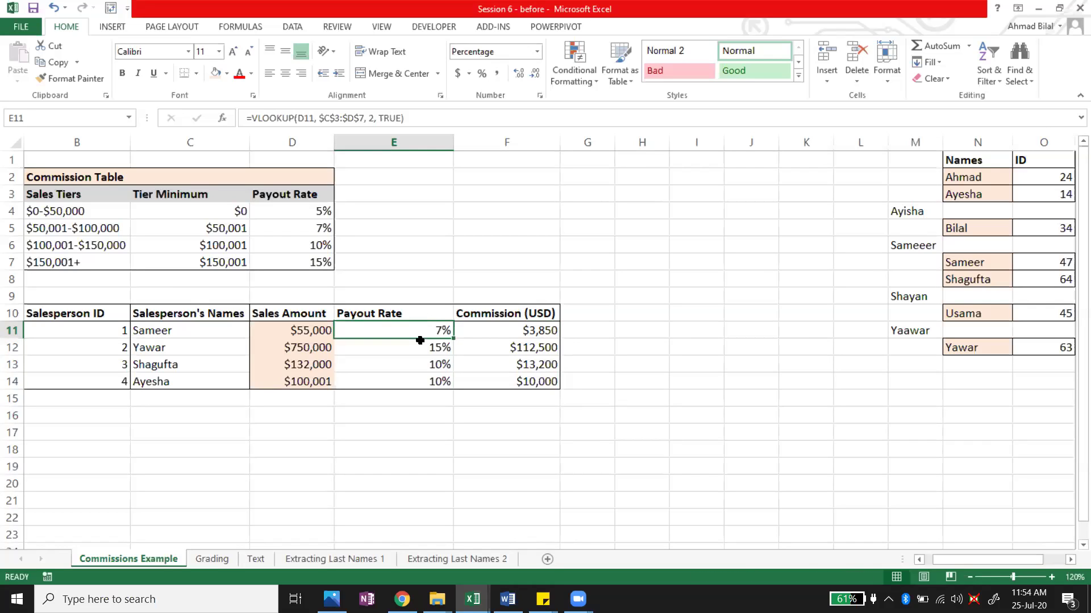
key(F2)
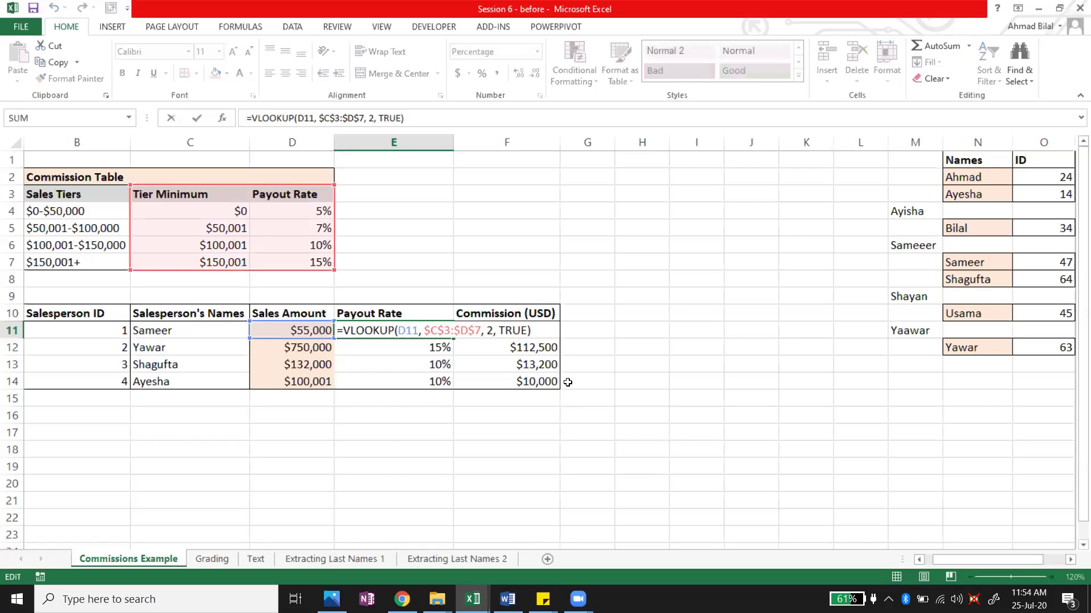
key(Escape)
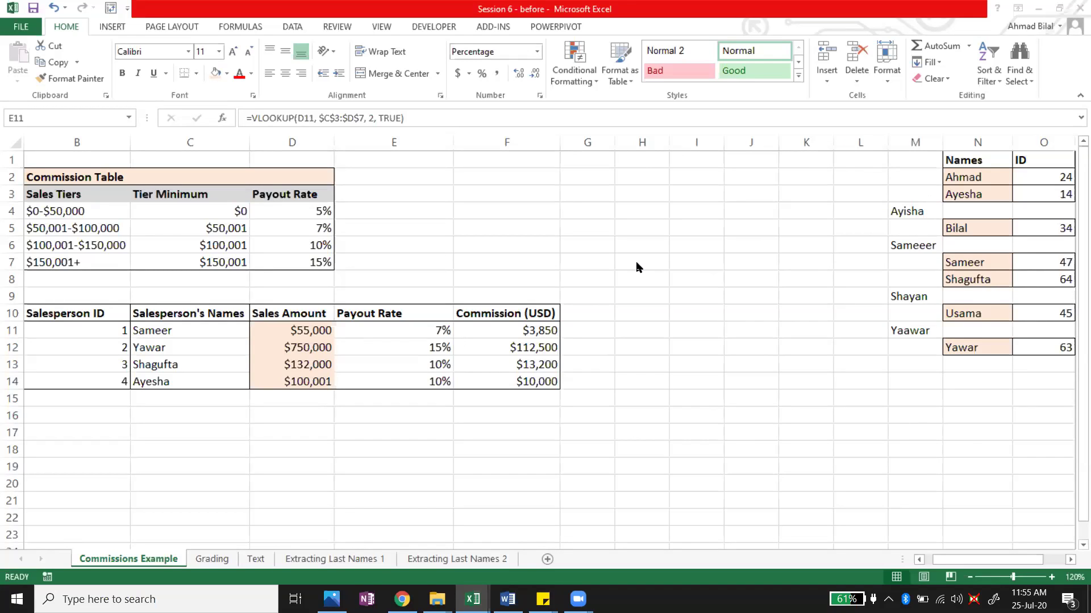
click(549, 246)
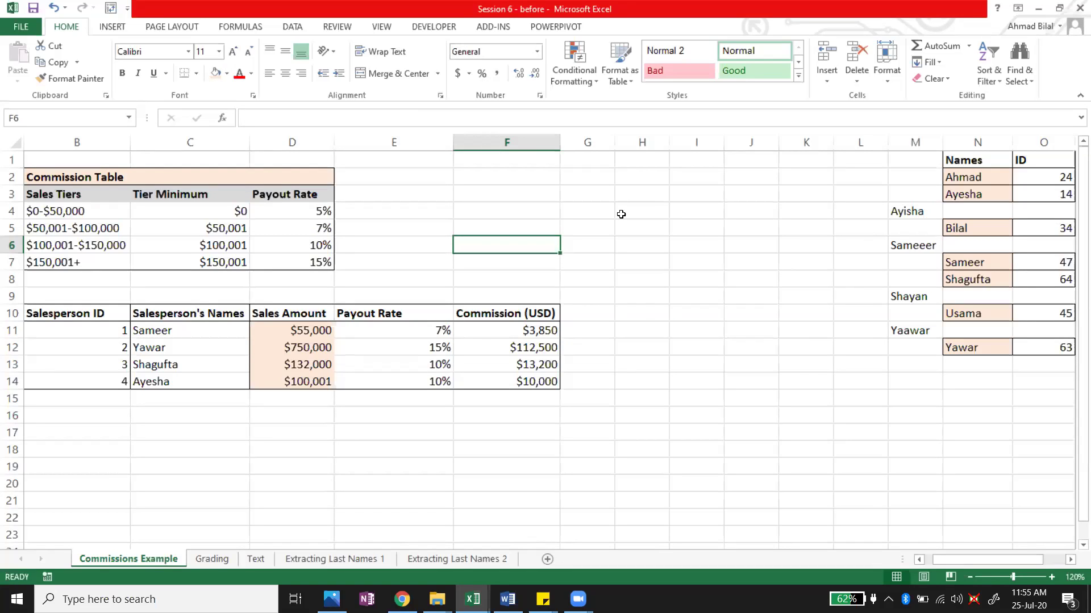
key(XF86AudioRaiseVolume)
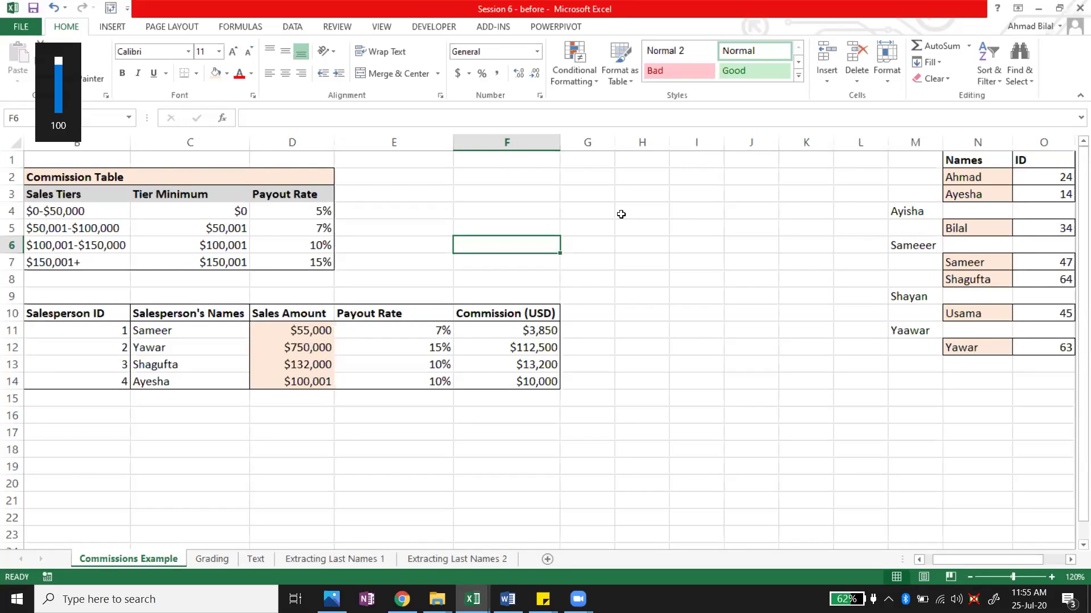
click(530, 195)
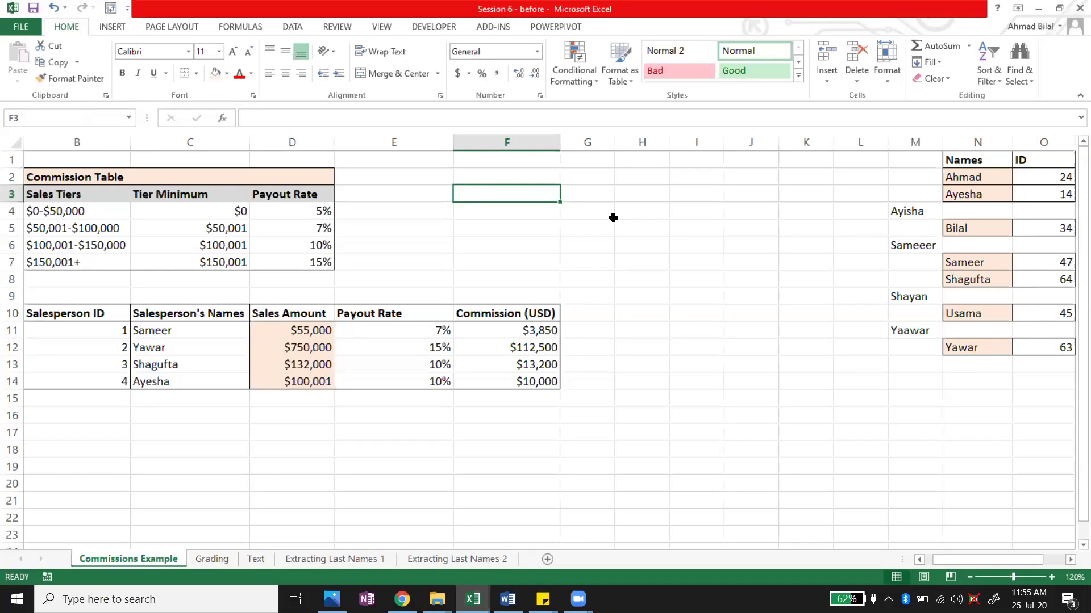
- Inspect the formulas that build the sales tier labels in B5:B7
click(112, 227)
click(114, 243)
double_click(114, 244)
key(Escape)
click(115, 262)
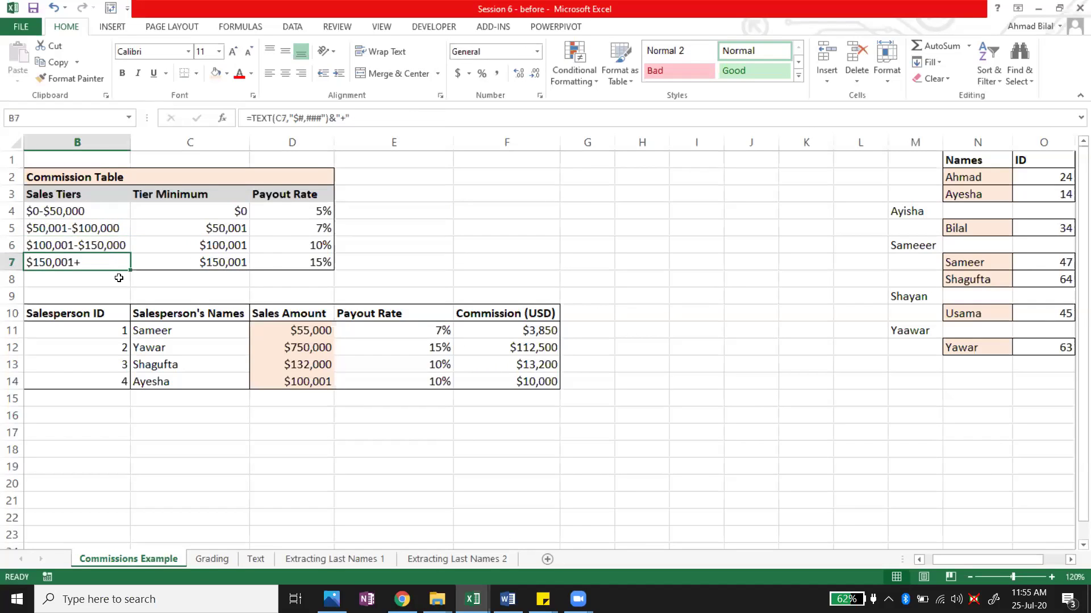
click(117, 279)
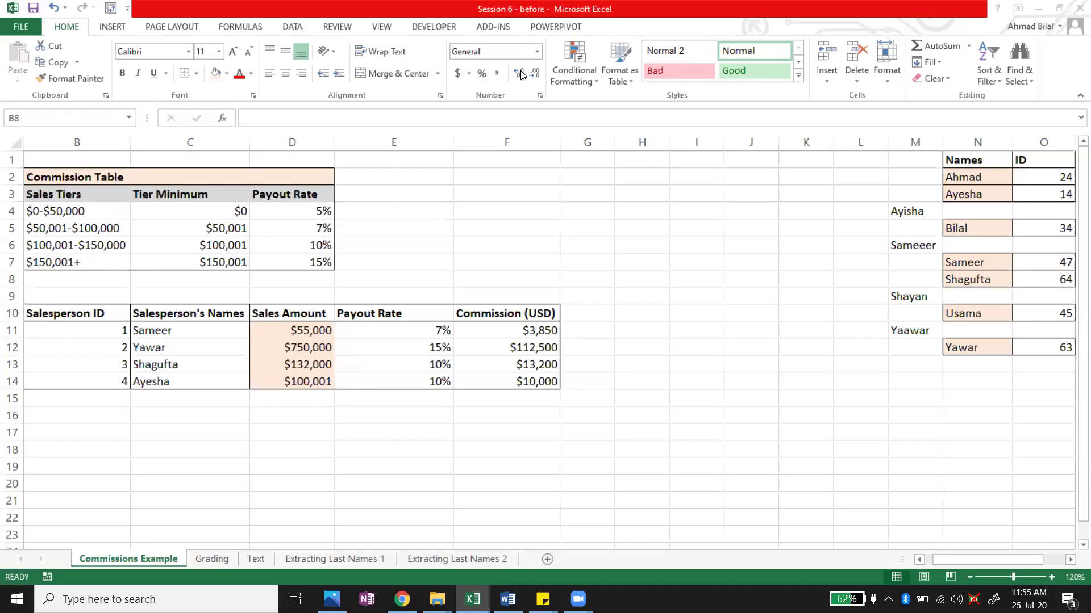
click(435, 159)
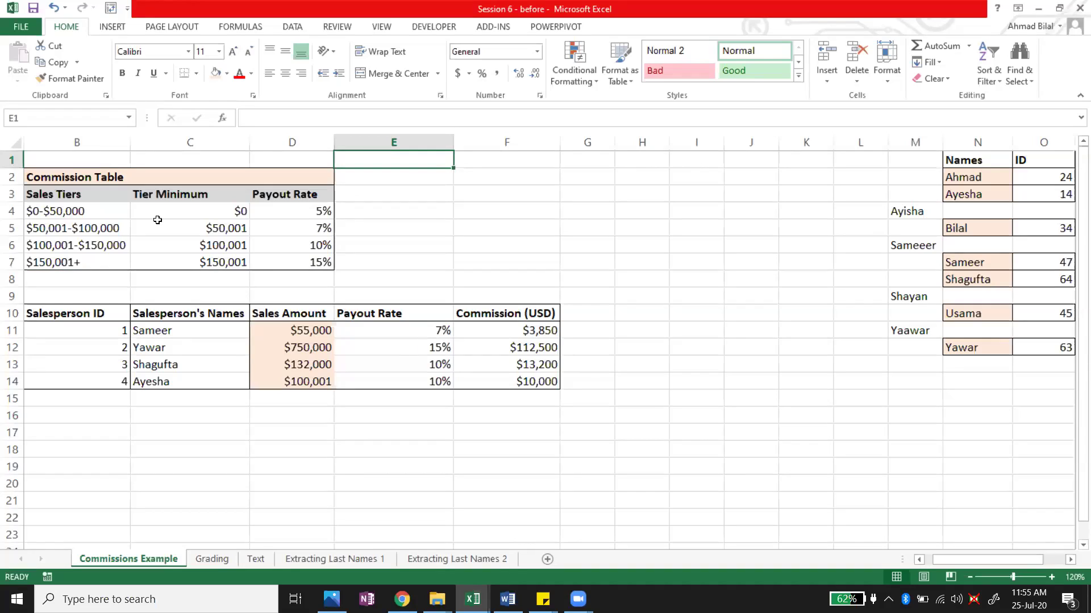
key(ctrl+Home)
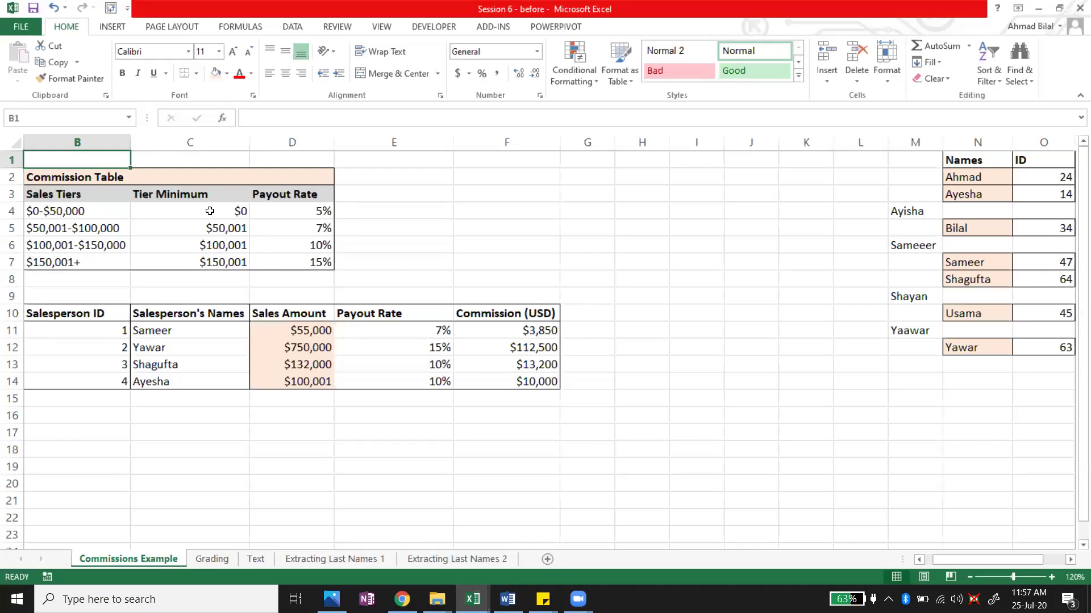
- Review the payout rate lookup in E11 against the commission table's tier minimums and payout rates
click(394, 338)
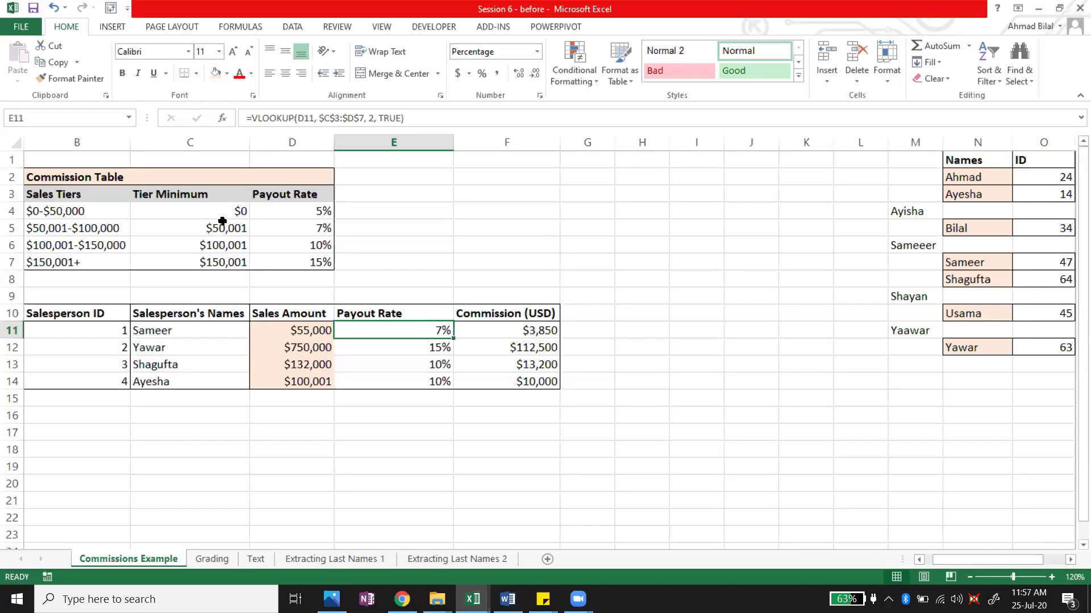
click(174, 210)
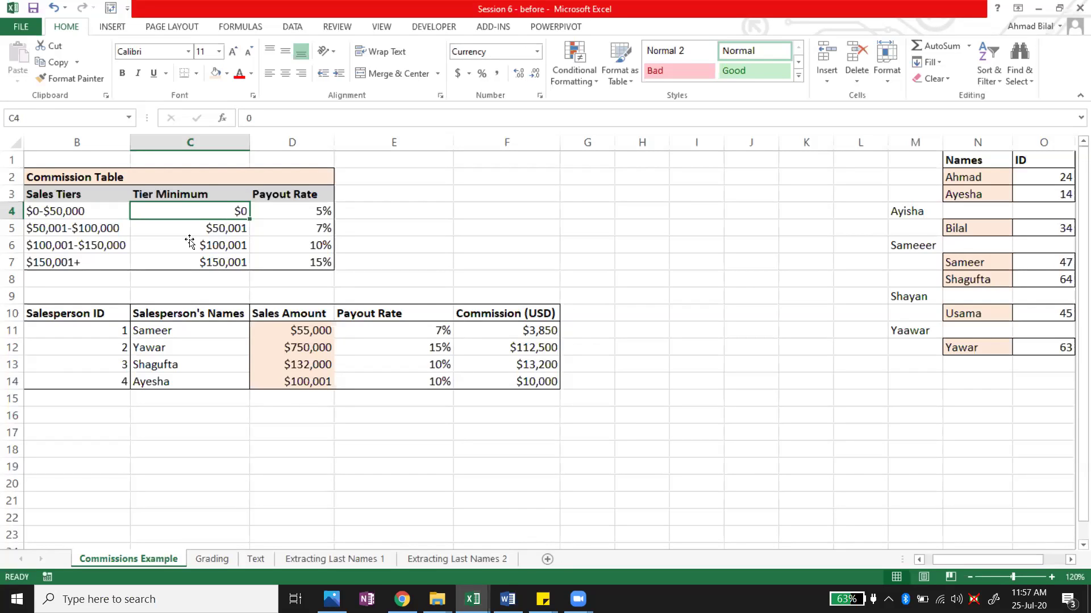
key(ctrl+shift+Down)
click(316, 212)
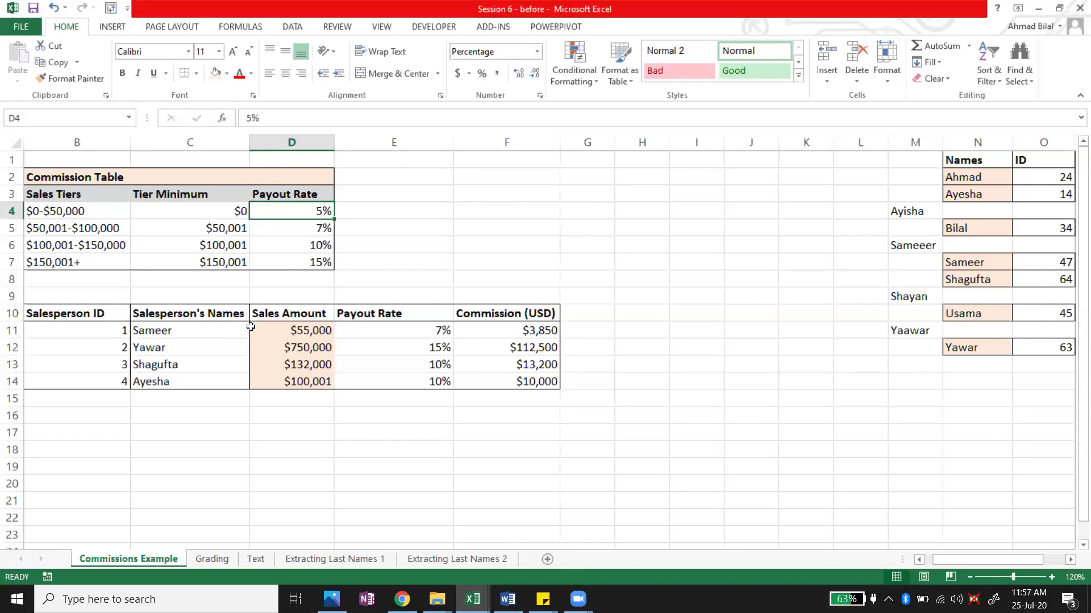
click(382, 329)
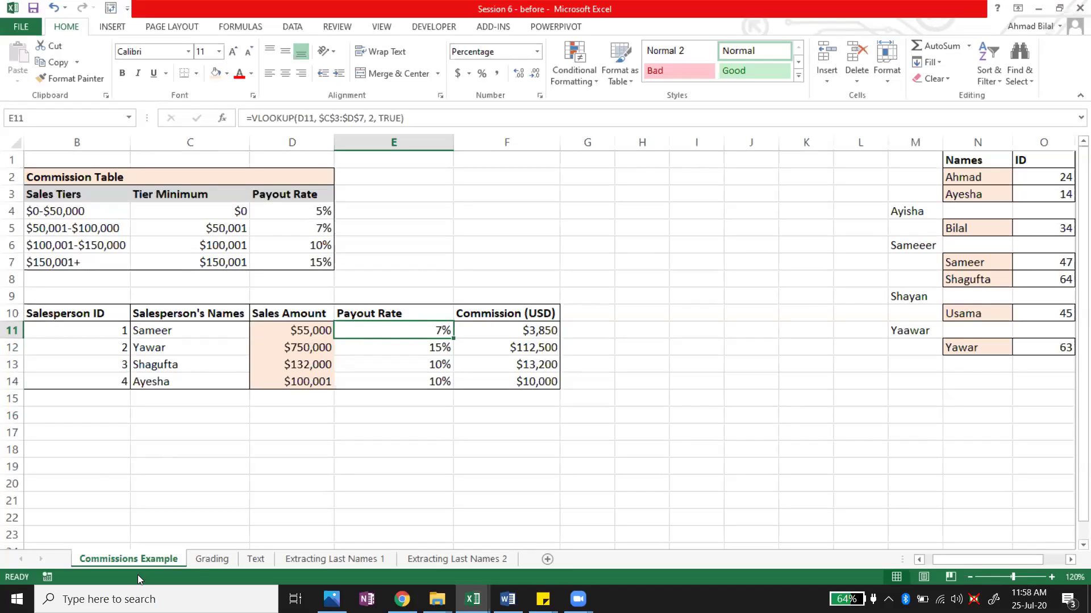
- Switch to the Grading sheet and examine the nested IF formula in C2 and the Grading Criteria table
click(211, 559)
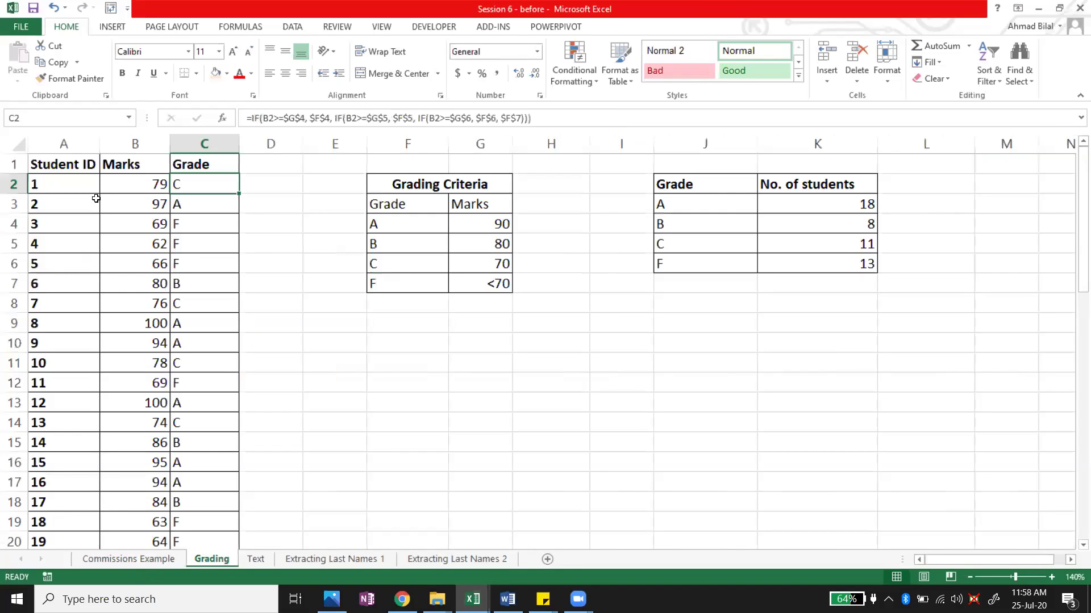
double_click(194, 183)
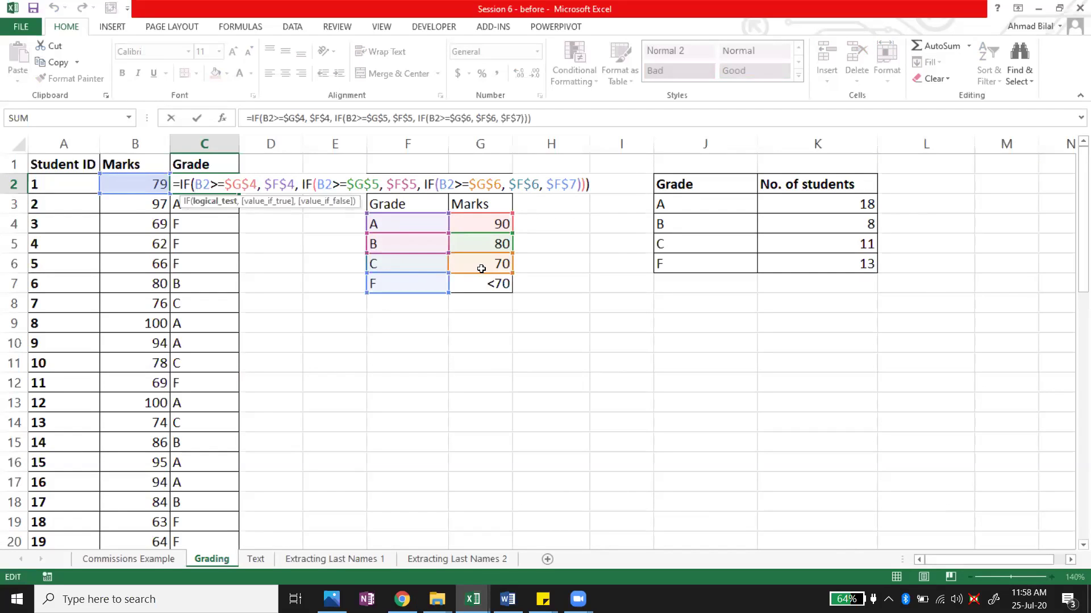
key(Escape)
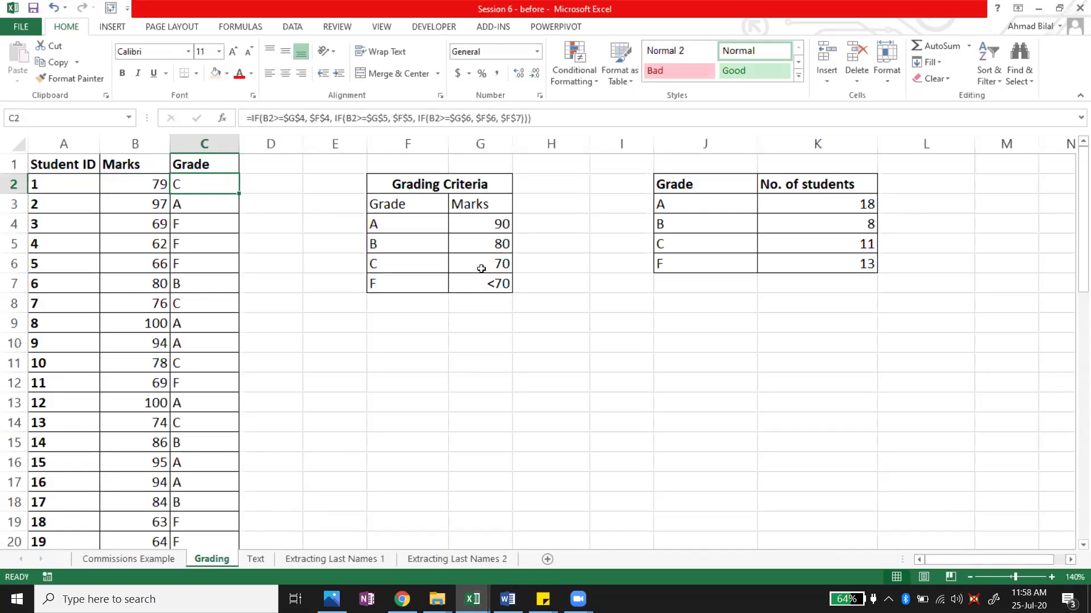
key(Up)
key(Right)
key(Right)
key(Right)
key(Down)
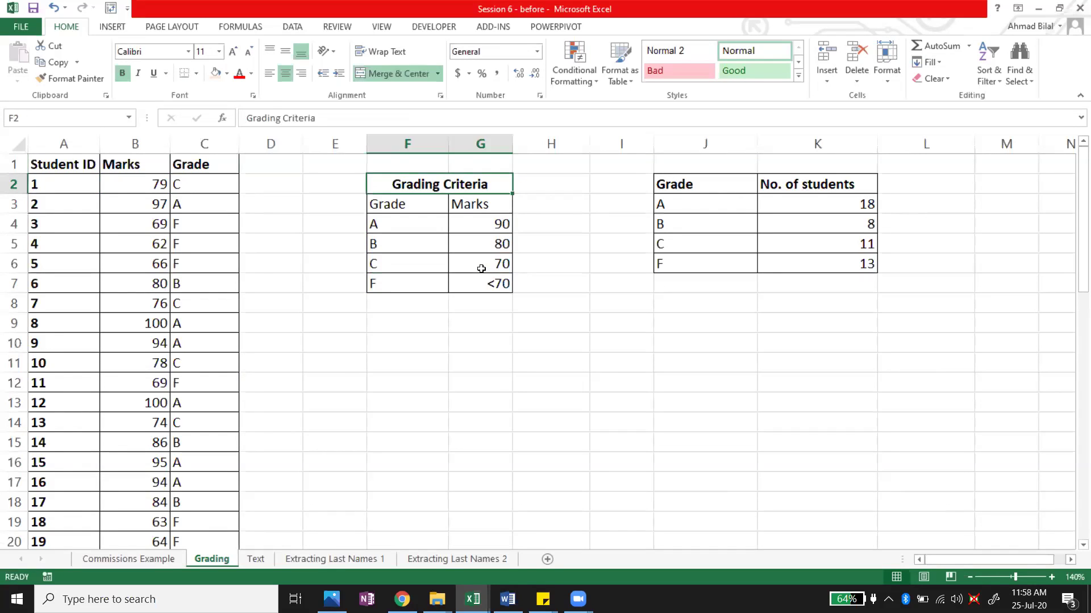
key(Down)
key(Down)
key(Down)
key(Down)
key(Down)
key(Right)
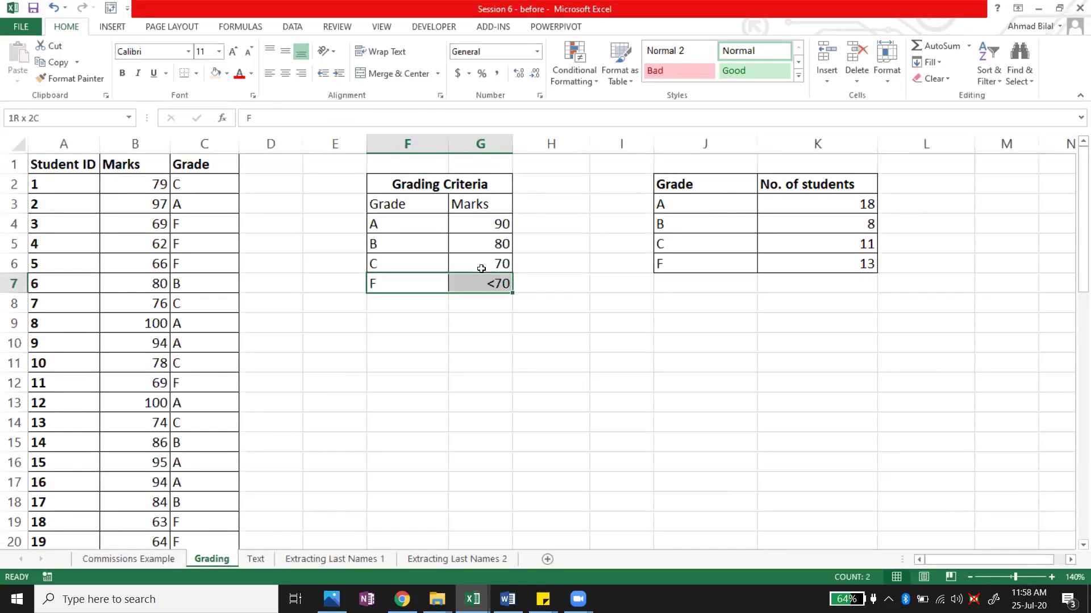
key(Left)
key(Left)
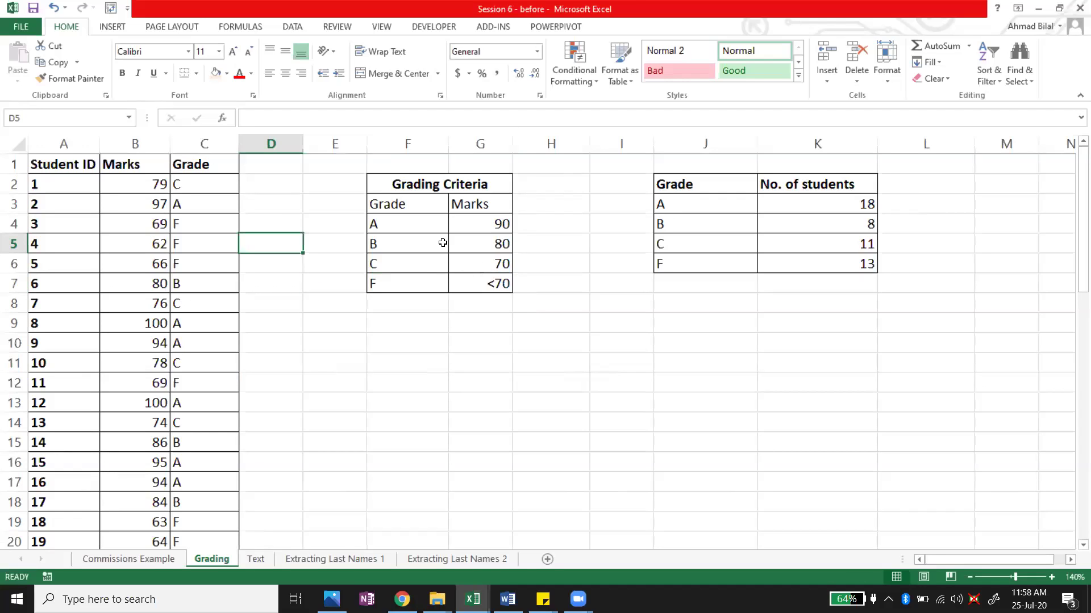
- Clear all student grades from C2:C51 on the Grading sheet
click(228, 186)
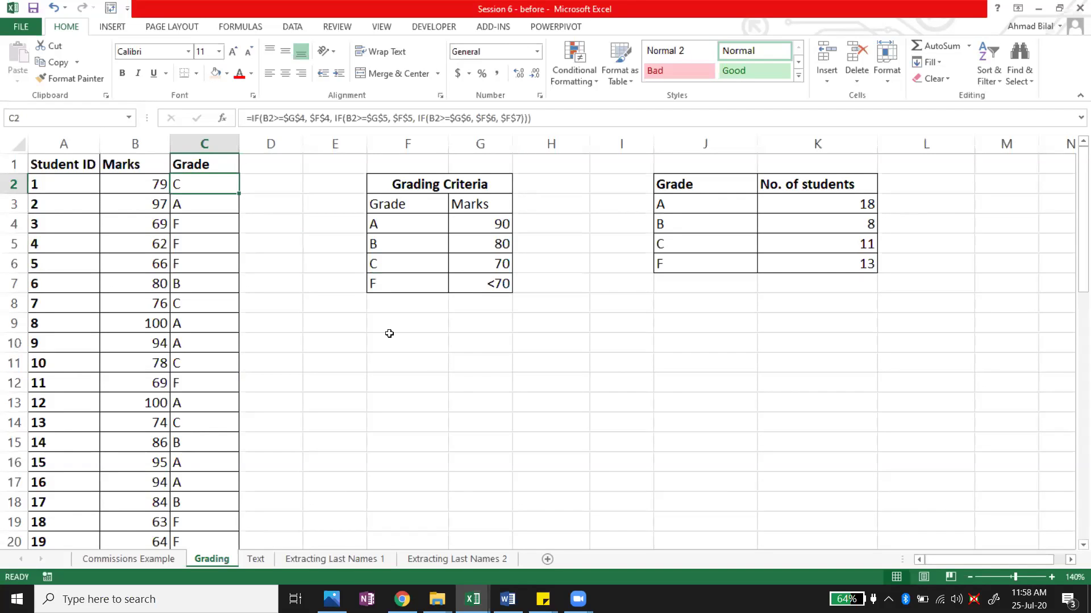
key(ctrl+shift+Down)
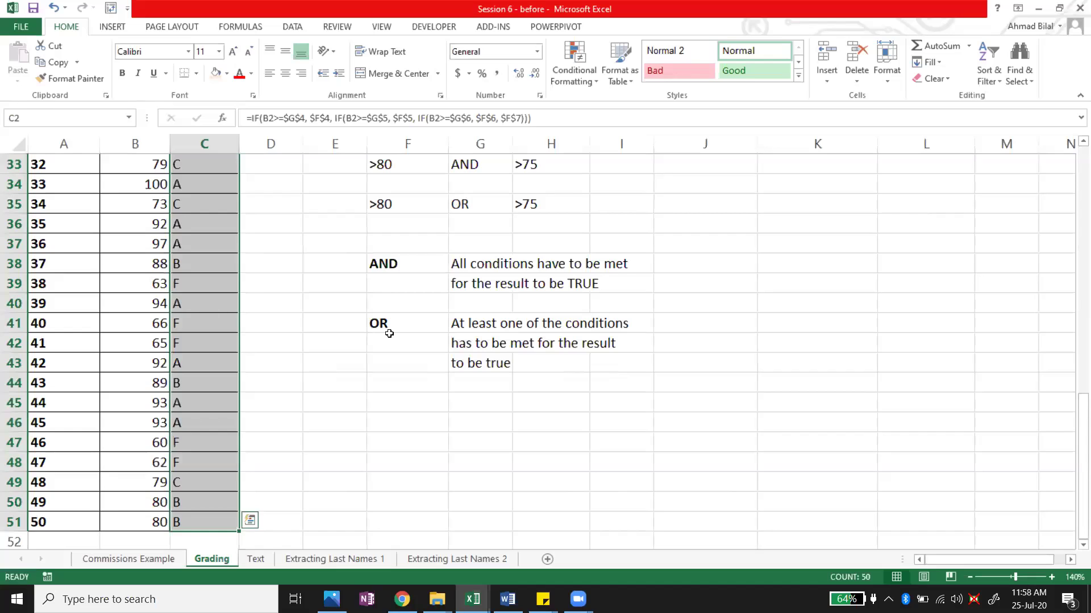
key(Delete)
key(Right)
key(Down)
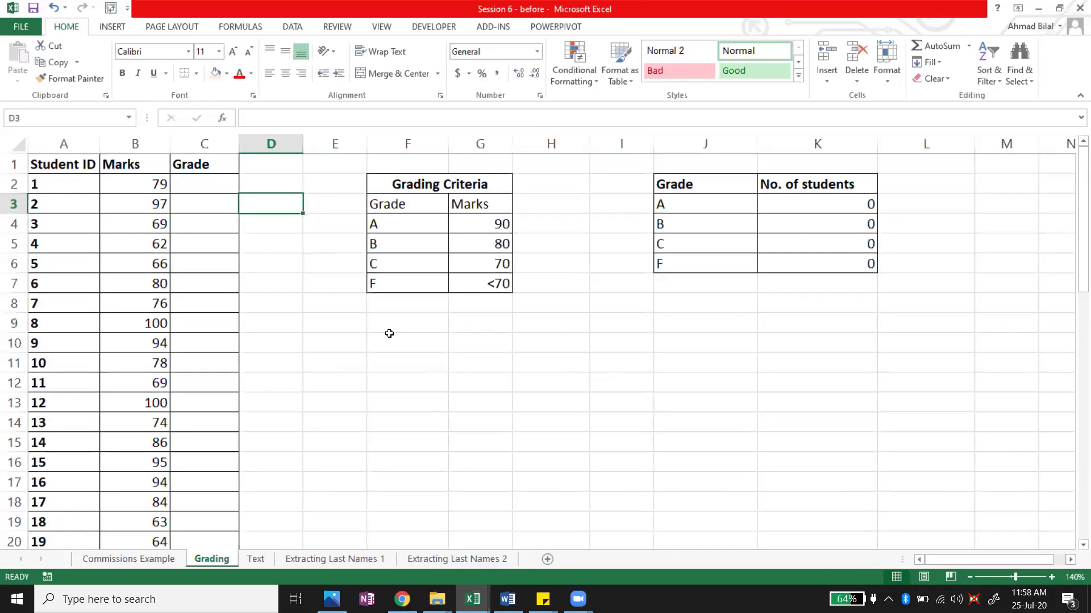
- Clear the Attendance and Marks AND/OR notes lower on the Grading sheet, covering the range F31:L49
key(Right)
key(Right)
key(Down)
key(Down)
key(Down)
key(Down)
key(ctrl+Down)
key(Up)
key(shift+Down)
key(shift+Down)
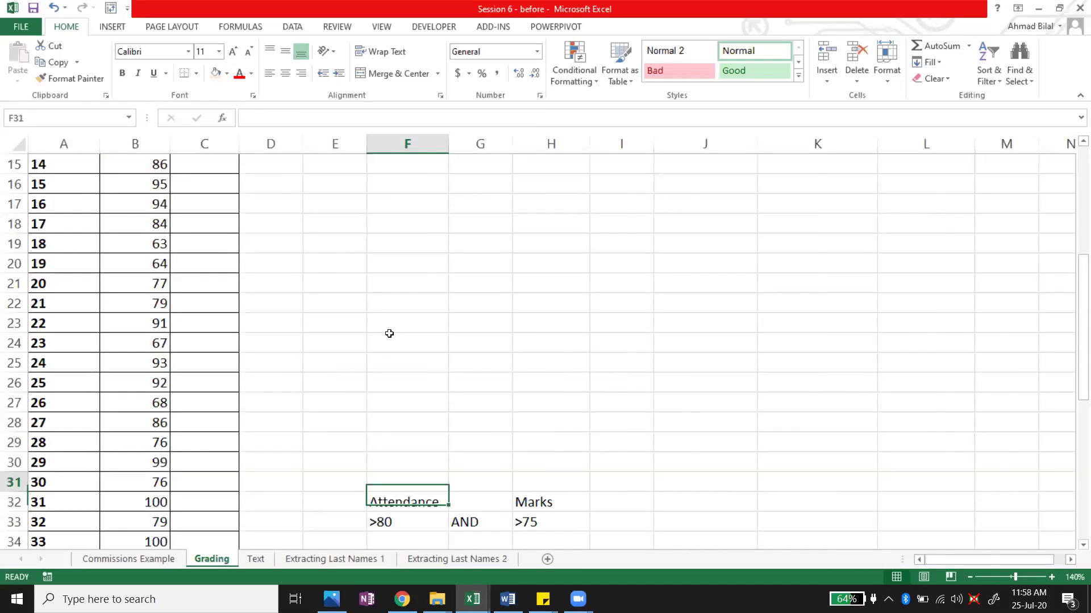
key(ctrl+shift+Right)
key(ctrl+shift+Left)
key(shift+Left)
key(shift+Left)
key(shift+Left)
key(shift+Left)
key(shift+Left)
key(shift+Right)
key(shift+Right)
key(shift+Down)
key(shift+Down)
key(shift+Down)
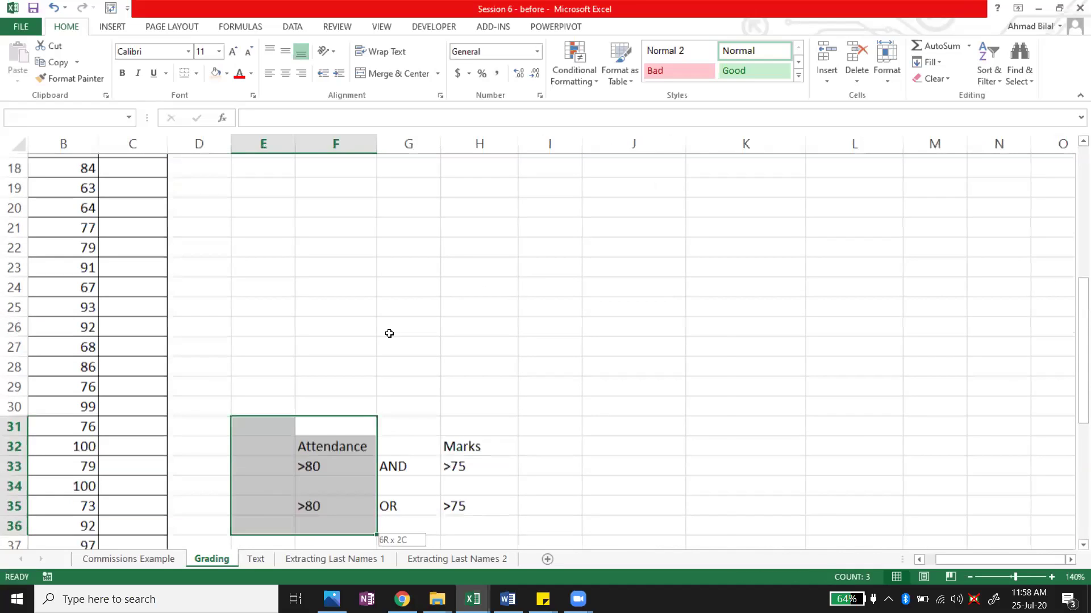
key(shift+Right)
key(shift+Right)
key(shift+Right)
key(shift+Right)
key(shift+Right)
key(shift+Right)
key(shift+Down)
key(shift+Down)
key(shift+Down)
key(shift+Down)
key(shift+Down)
key(shift+Down)
key(shift+Down)
key(shift+Down)
key(shift+Down)
key(shift+Down)
key(shift+Right)
key(shift+Down)
key(shift+Down)
key(shift+Down)
key(Delete)
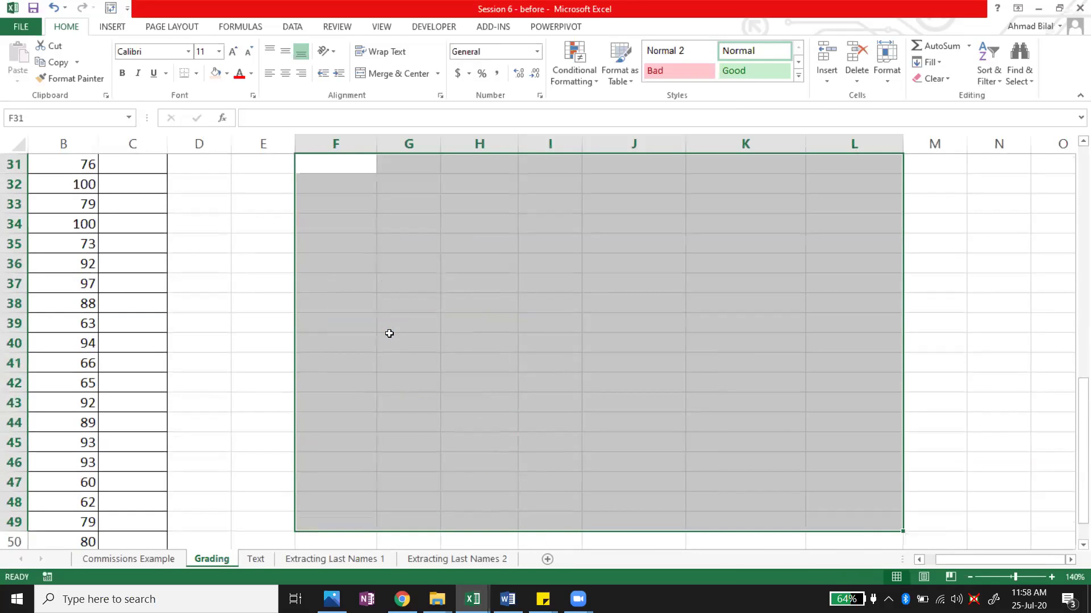
- Review the Grade column and the grades with their marks thresholds in the Grading Criteria table
key(ctrl+Up)
key(ctrl+Up)
key(Left)
key(Left)
key(Down)
key(Left)
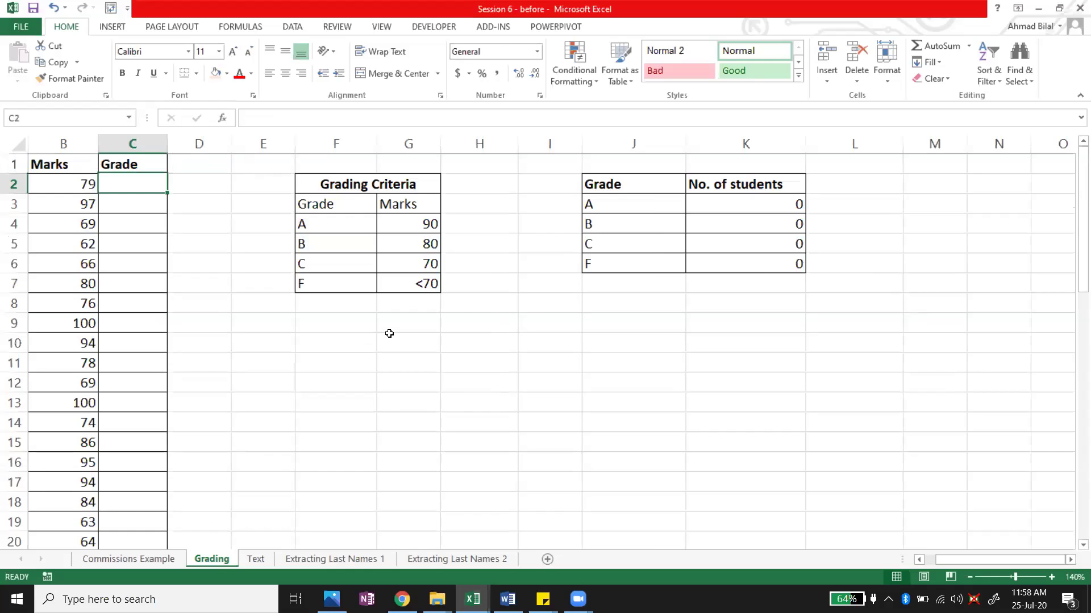
key(Left)
key(Left)
key(Right)
key(Right)
key(Right)
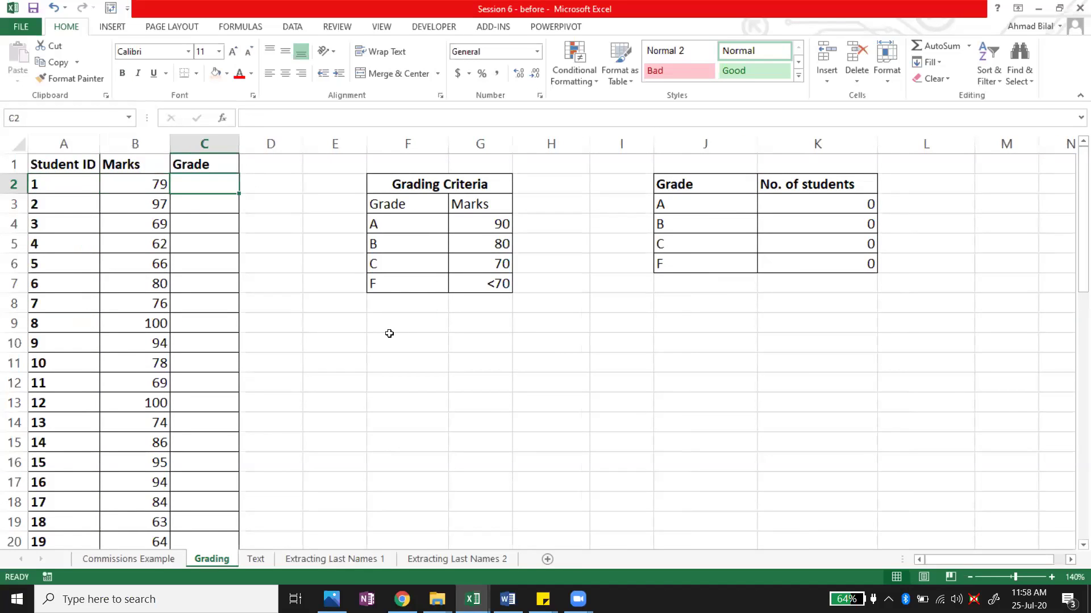
key(Down)
key(Down)
key(Down)
key(Right)
key(Down)
key(Down)
key(Right)
key(Up)
key(Up)
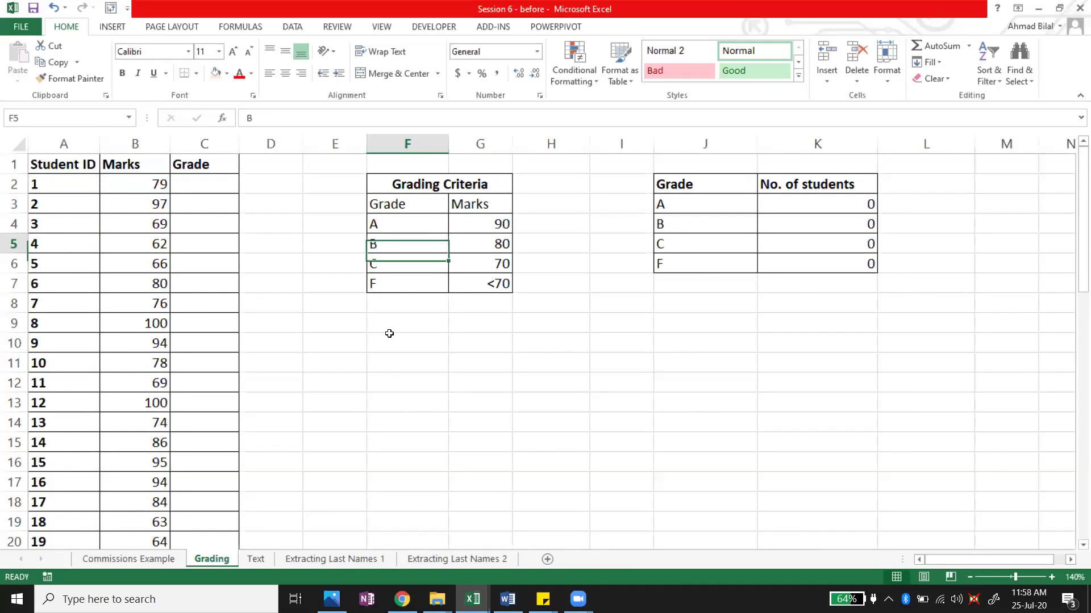
key(Up)
key(ctrl+shift+Down)
key(ctrl+shift+Right)
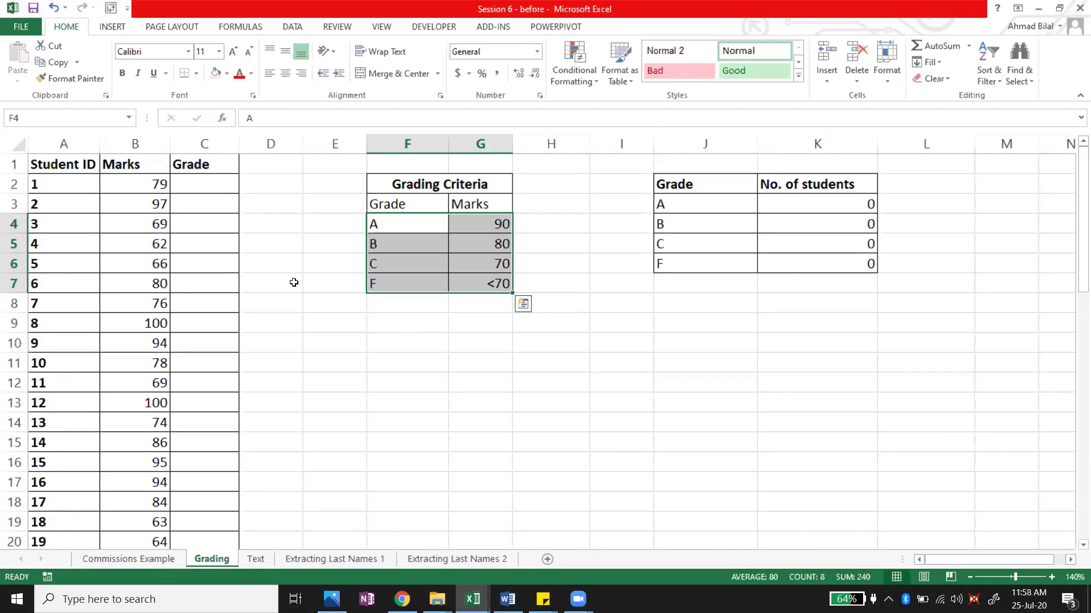
click(408, 225)
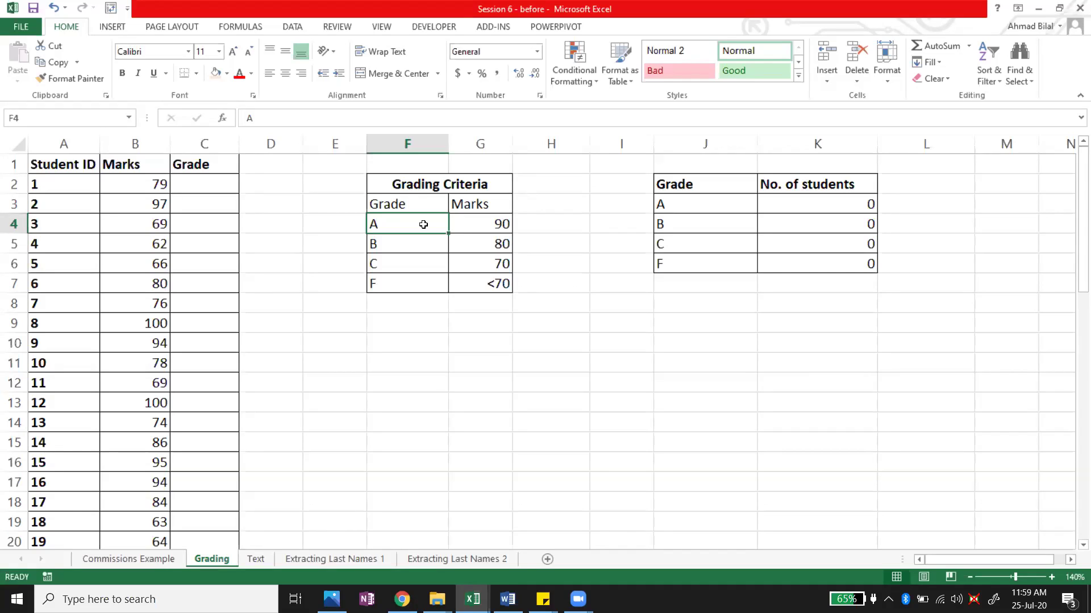
- Move the F grade row of the Grading Criteria table from F7:G7 down to F9:G9
click(422, 276)
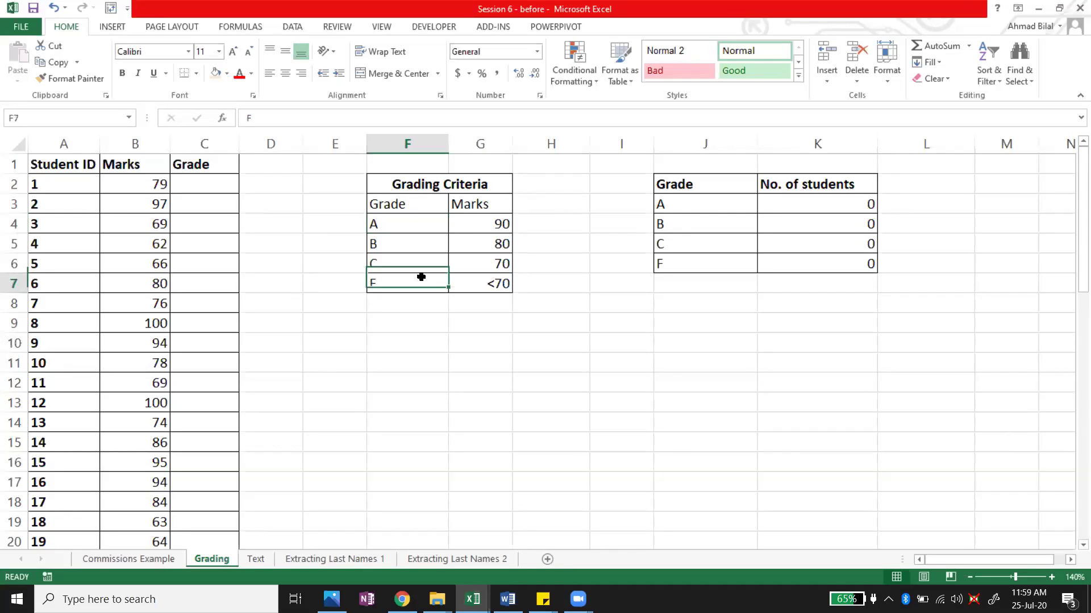
key(ctrl+c)
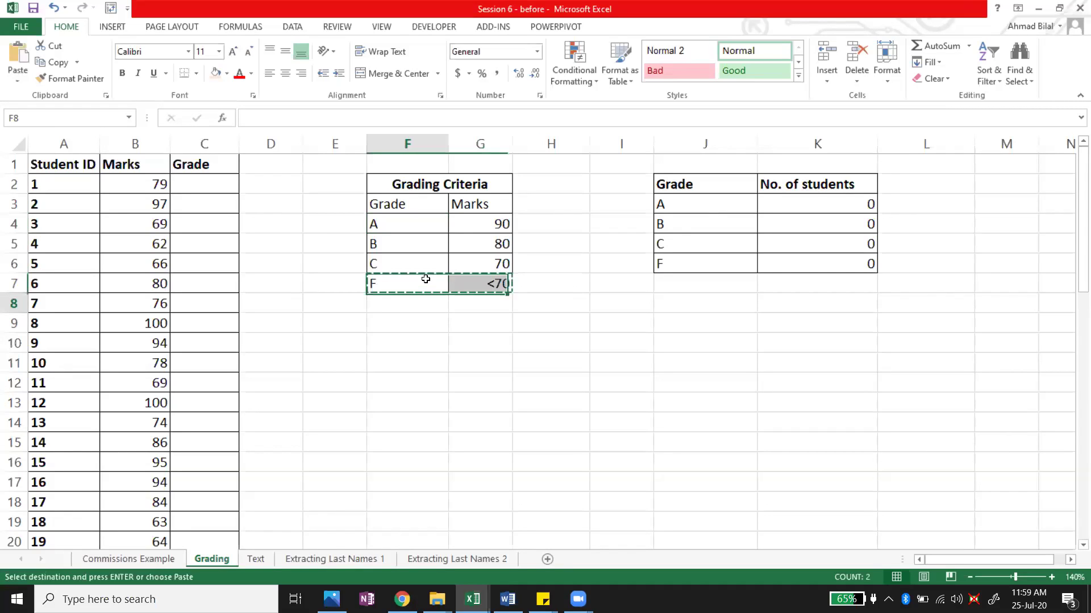
key(Down)
key(Down)
key(Down)
key(Up)
key(Up)
key(Up)
key(Down)
key(Down)
key(Return)
- Copy the C grade row F6:G6 into the two empty rows F7:G8 of the Grading Criteria table
key(Up)
key(Up)
key(Up)
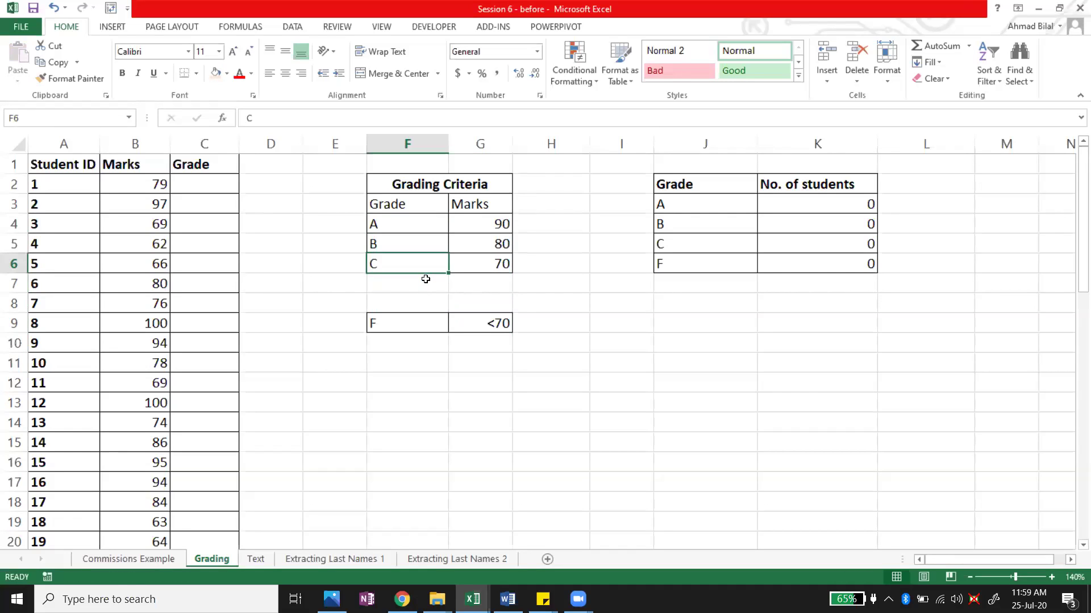
key(shift+Right)
key(ctrl+x)
click(425, 279)
key(shift+Down)
key(ctrl+v)
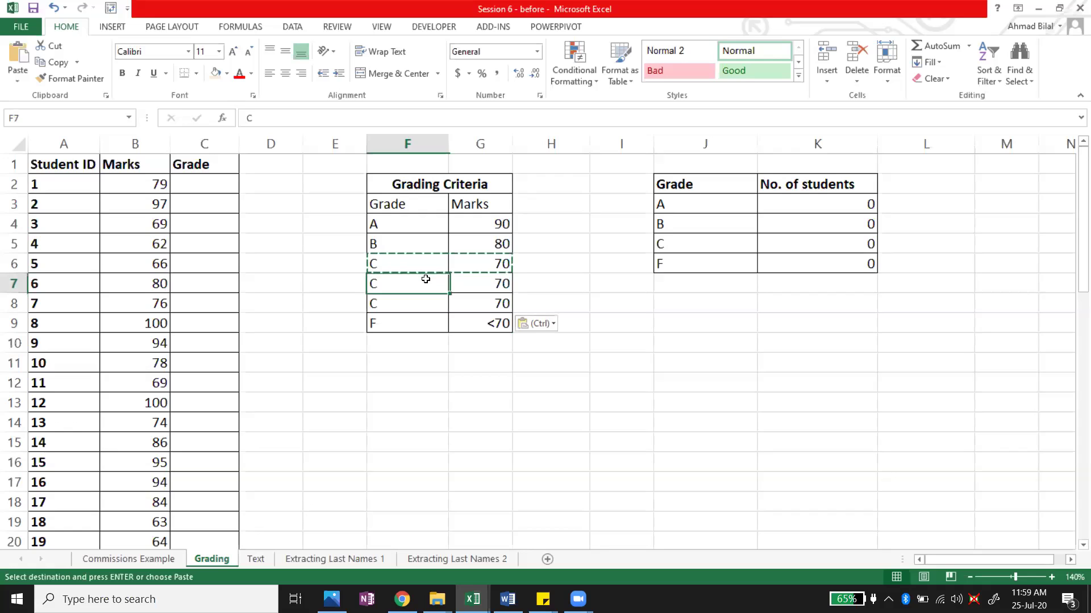
- Relabel the two copied rows as grade D in F7 and grade E in F8
text(D)
key(Return)
text(e)
key(Return)
key(Up)
text(E)
key(Up)
- Set the marks thresholds to 60 for grade D, 50 for grade E and <50 for grade F
key(Right)
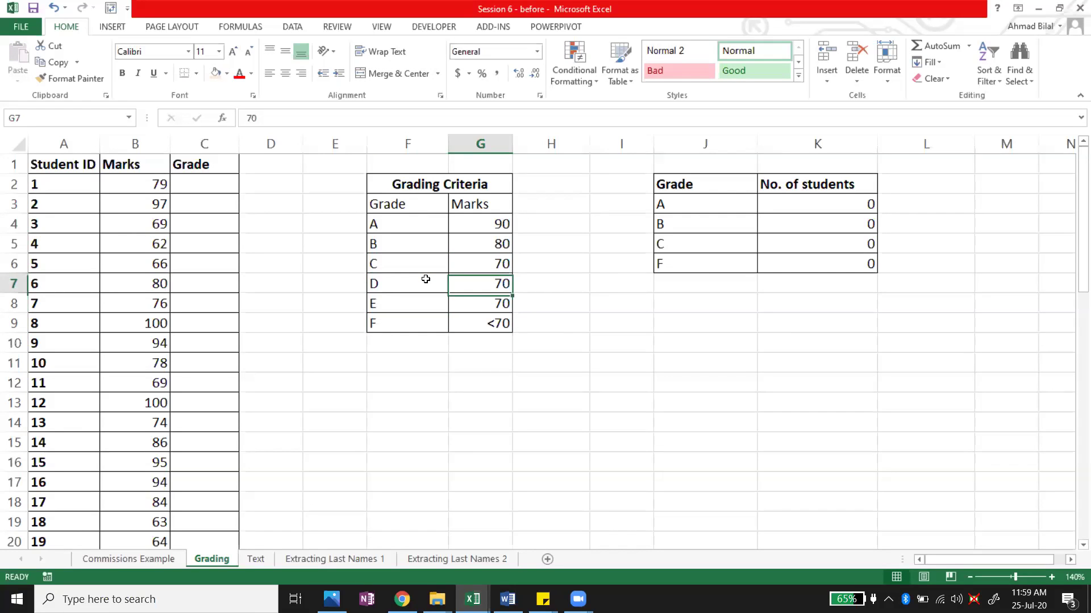
text(60)
key(Return)
text(5)
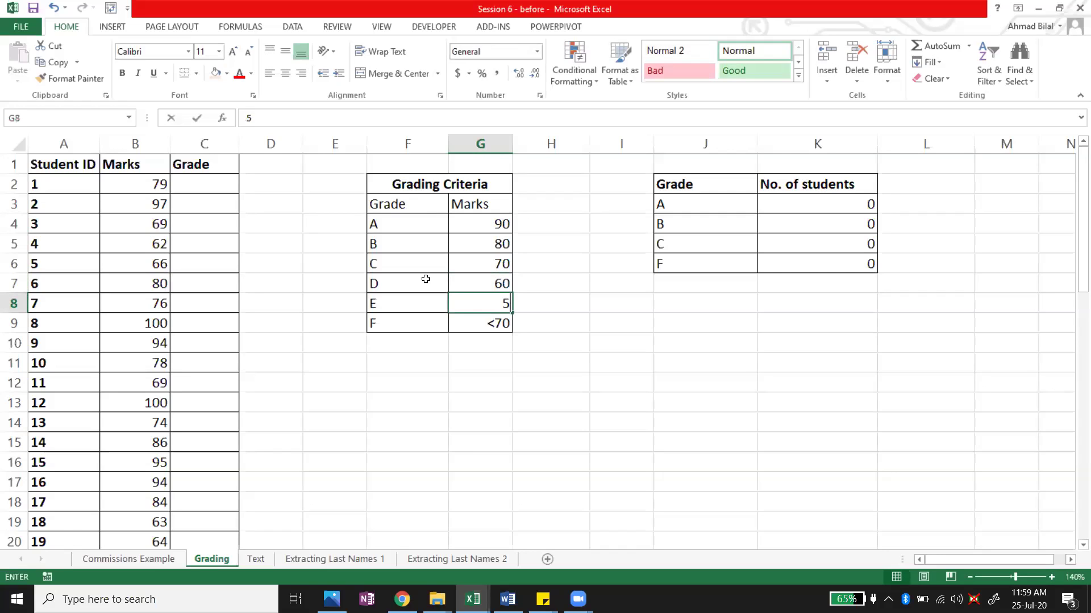
text(2)
key(BackSpace)
text(0)
key(Return)
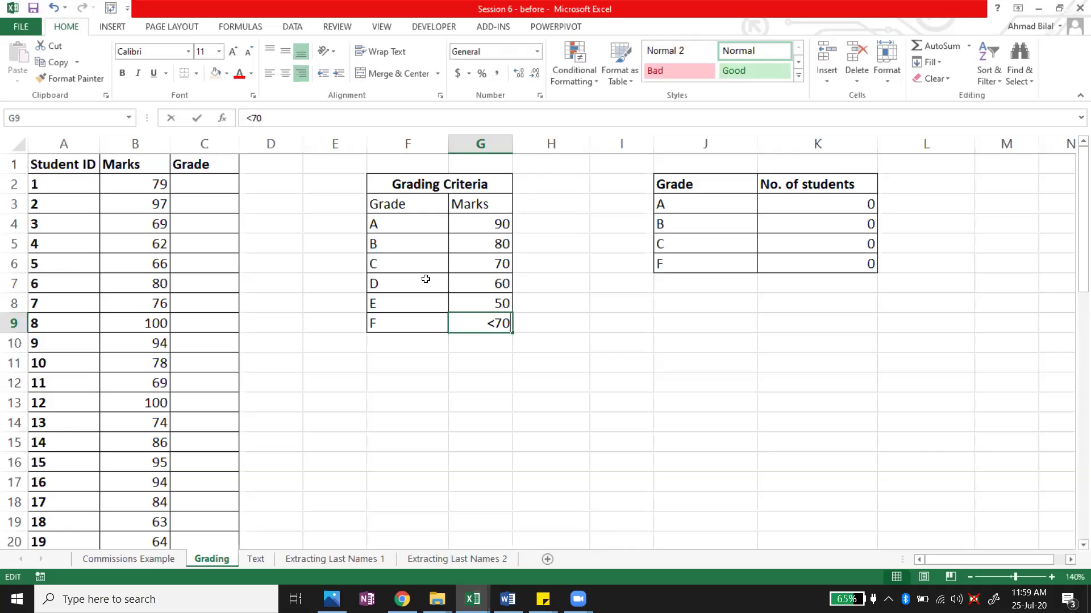
key(BackSpace)
key(BackSpace)
text(50)
key(Return)
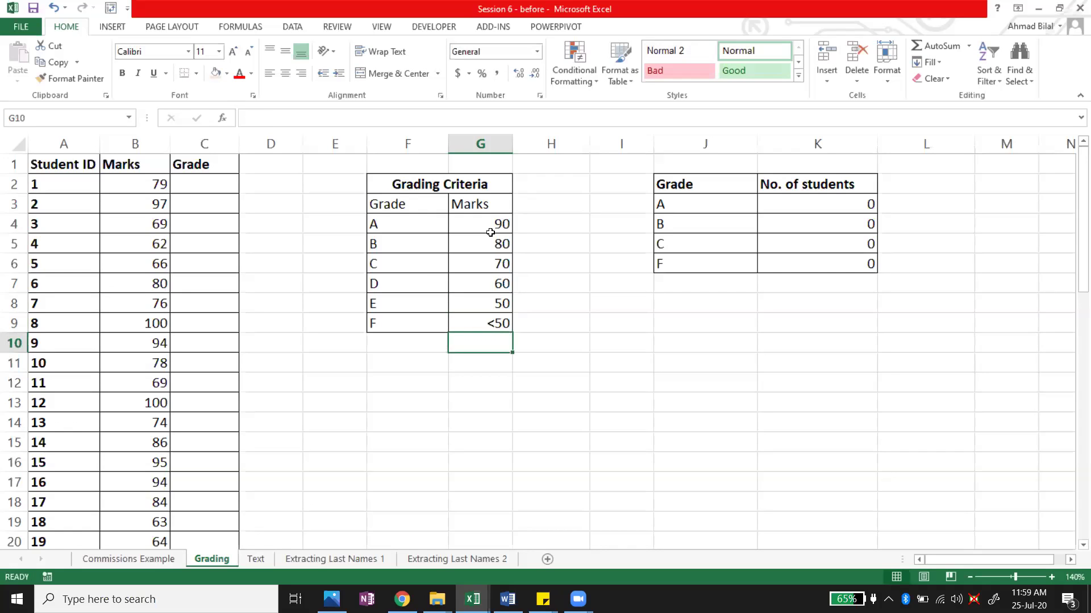
- Check the marks thresholds for grades A, B, E and F in the extended Grading Criteria table
click(471, 223)
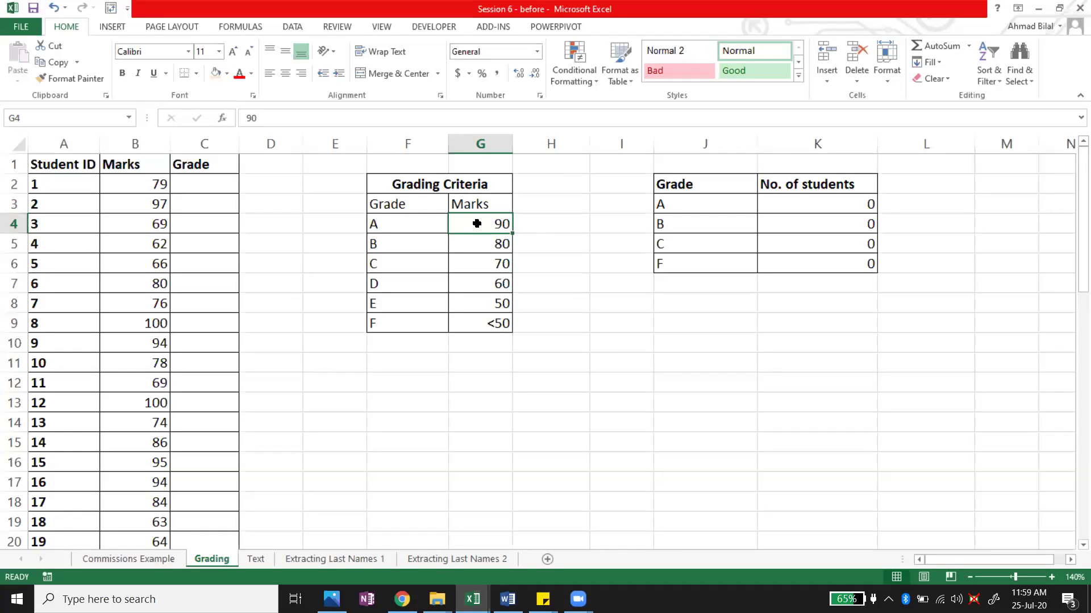
click(476, 244)
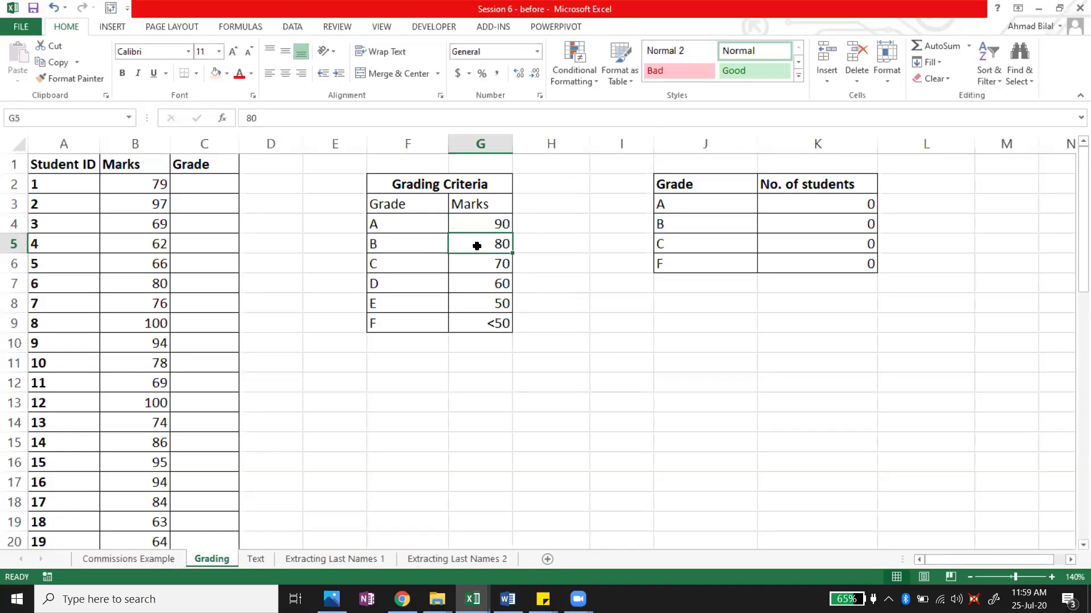
click(423, 242)
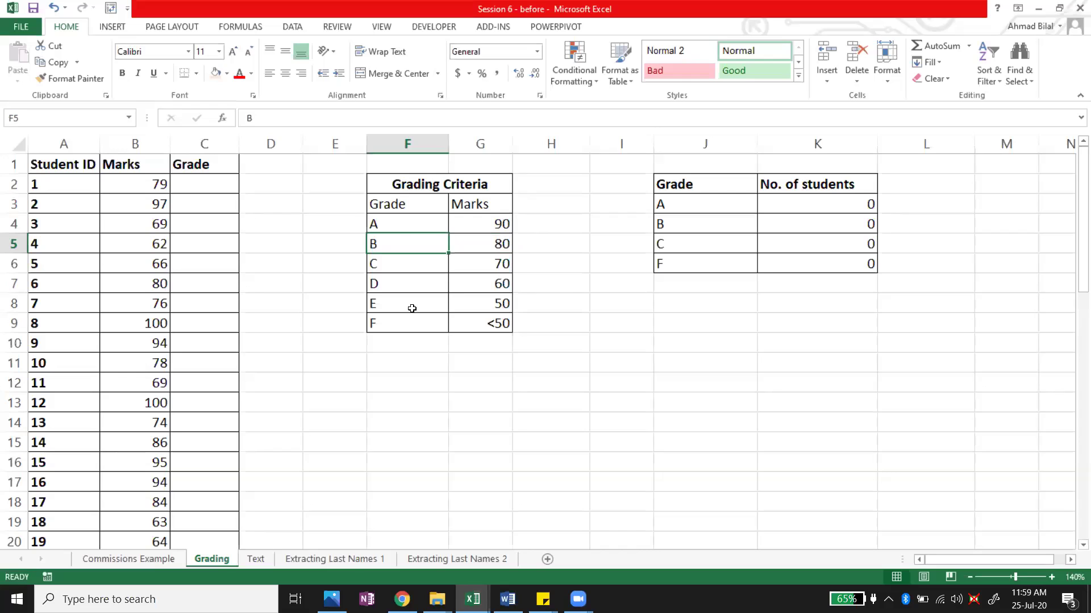
click(412, 309)
click(434, 321)
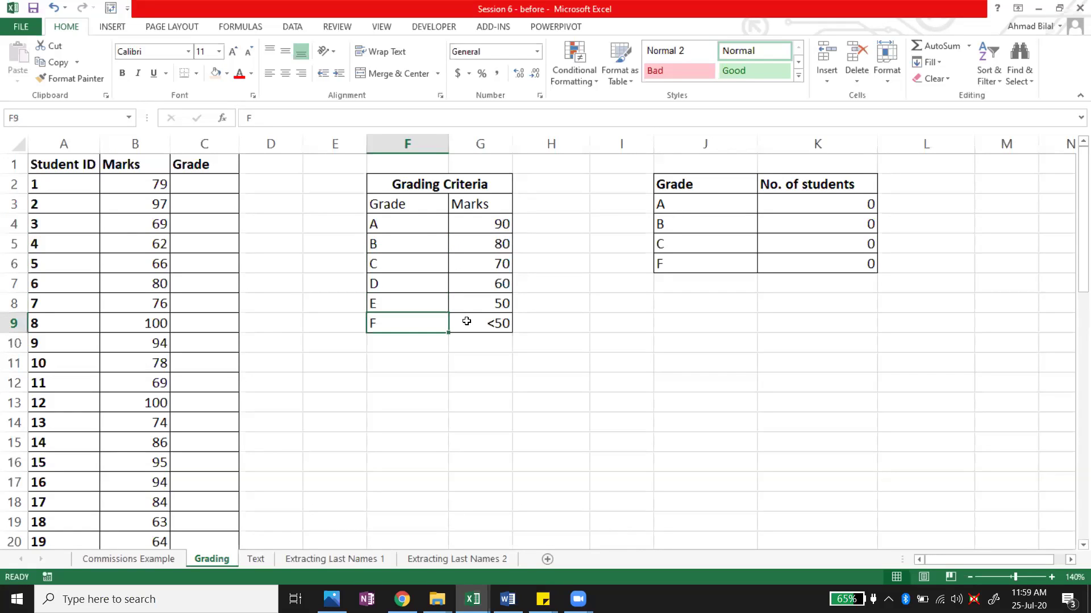
click(489, 321)
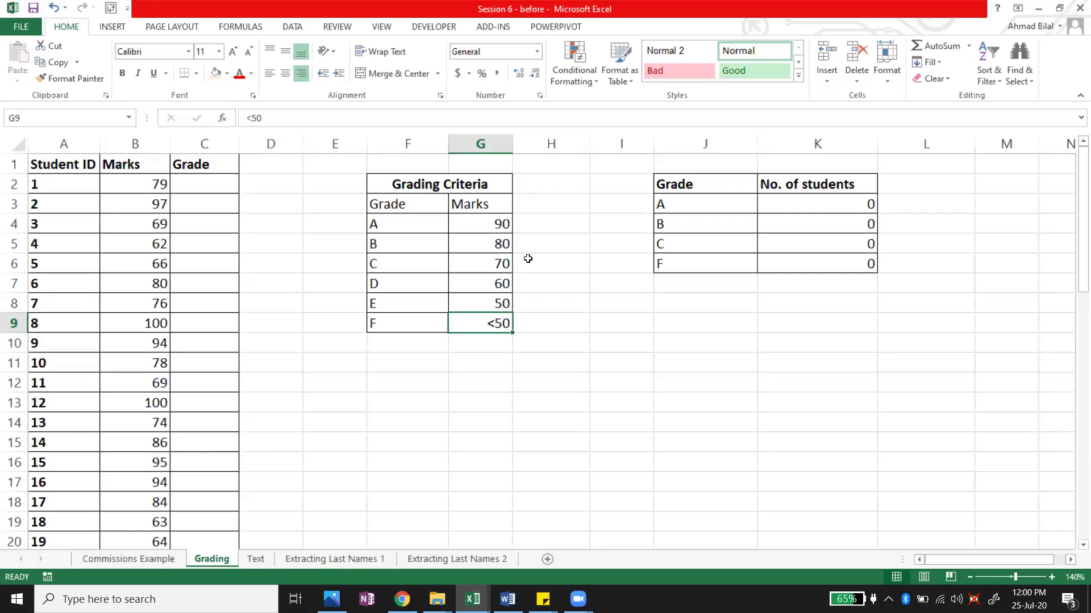
- Make the Grade and Marks headers of the Grading Criteria table in F3:G3 bold
click(420, 205)
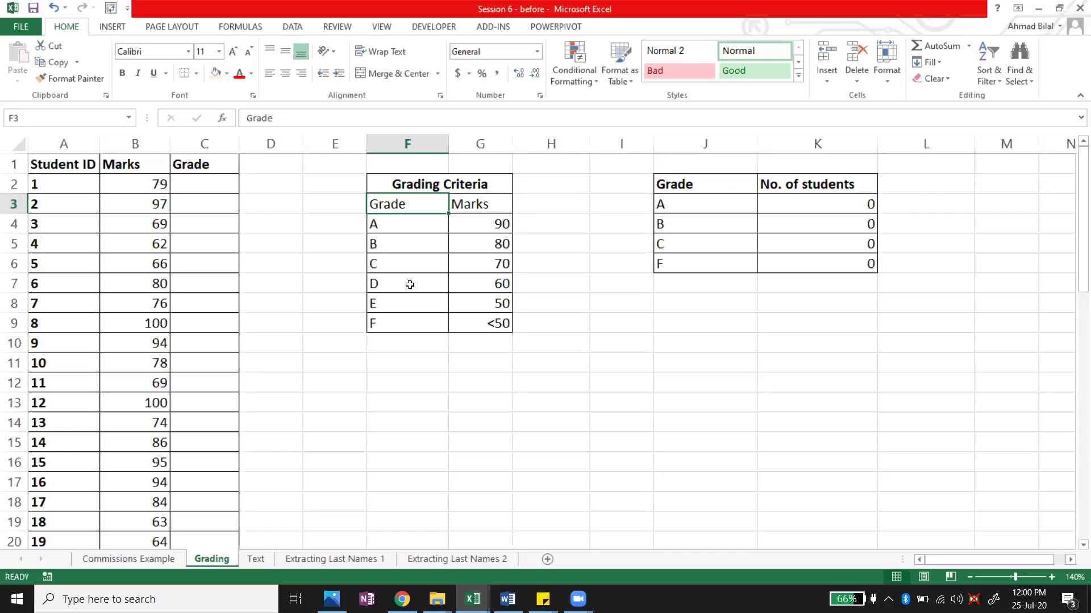
key(shift+Right)
key(ctrl+c)
key(ctrl+b)
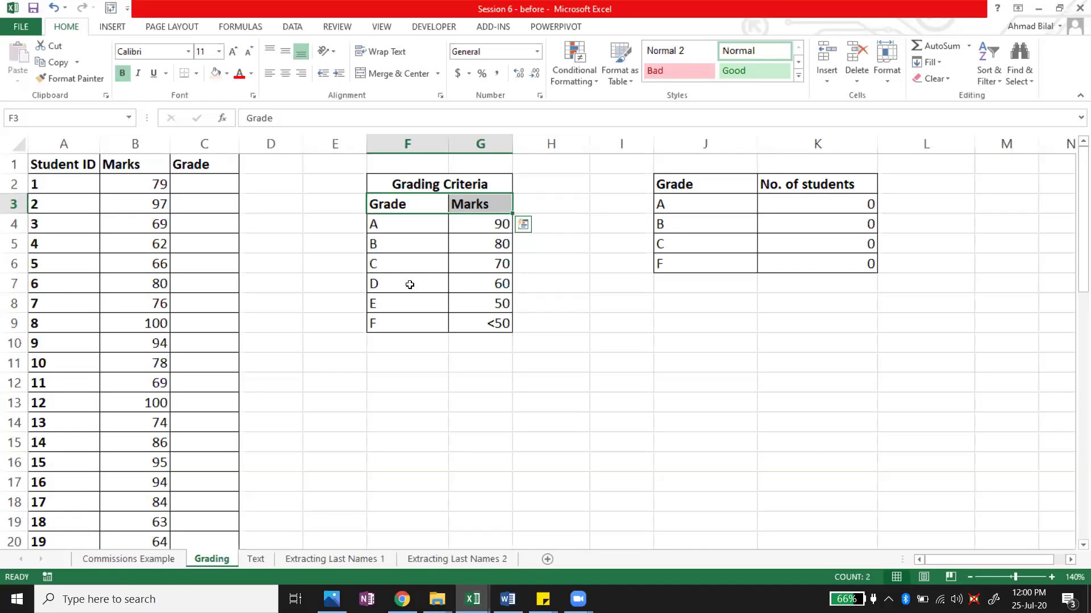
- Widen the student Grade column C
key(Up)
key(Left)
key(Left)
key(Up)
key(Left)
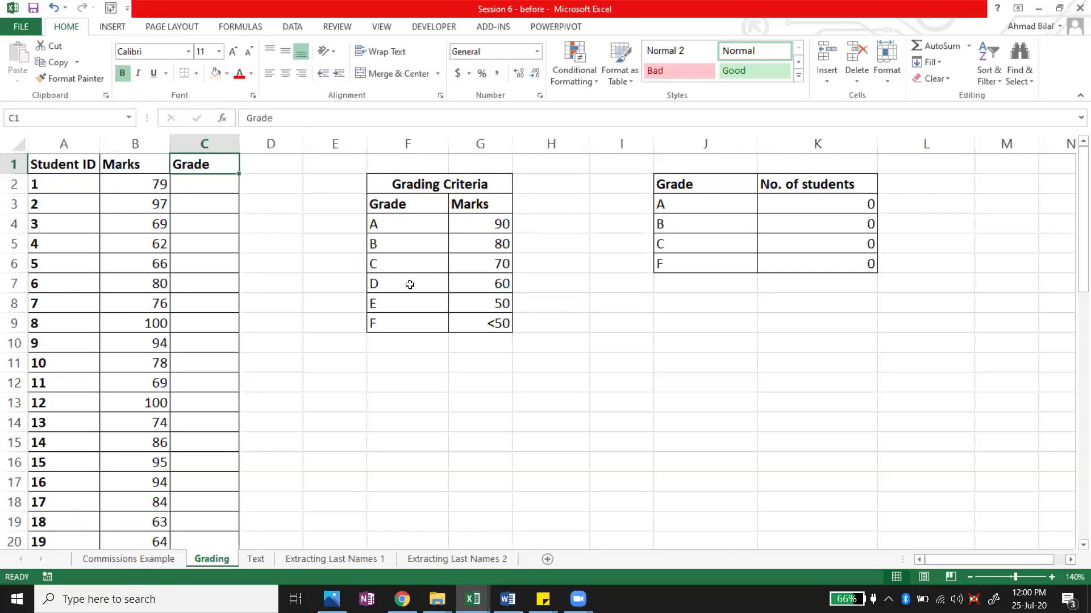
drag(251, 152, 280, 152)
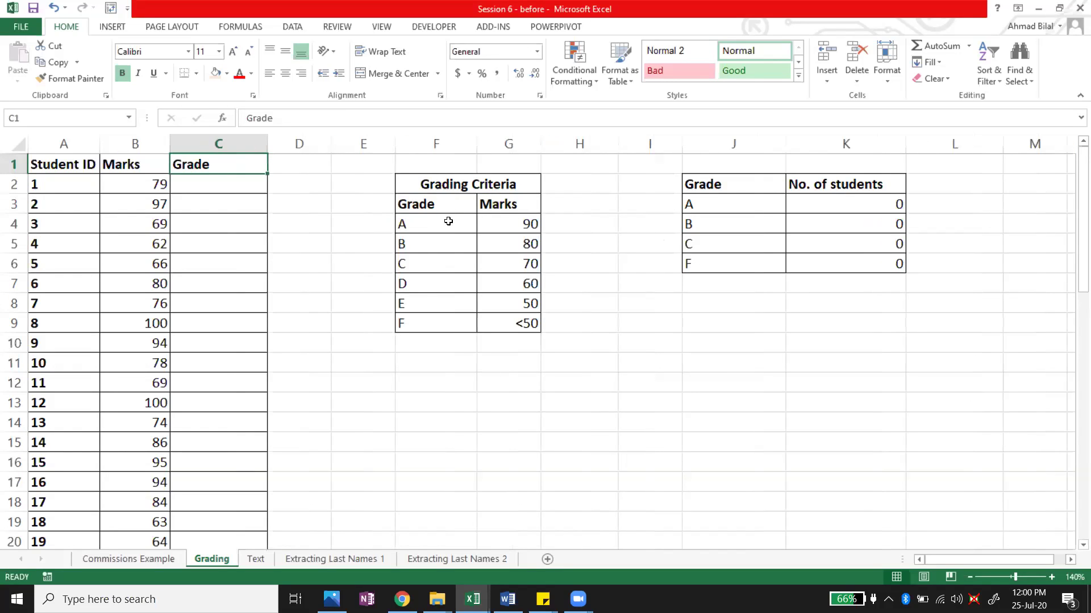
- Enter the mark range 90-100 in H4 beside grade A's threshold
click(448, 210)
key(Down)
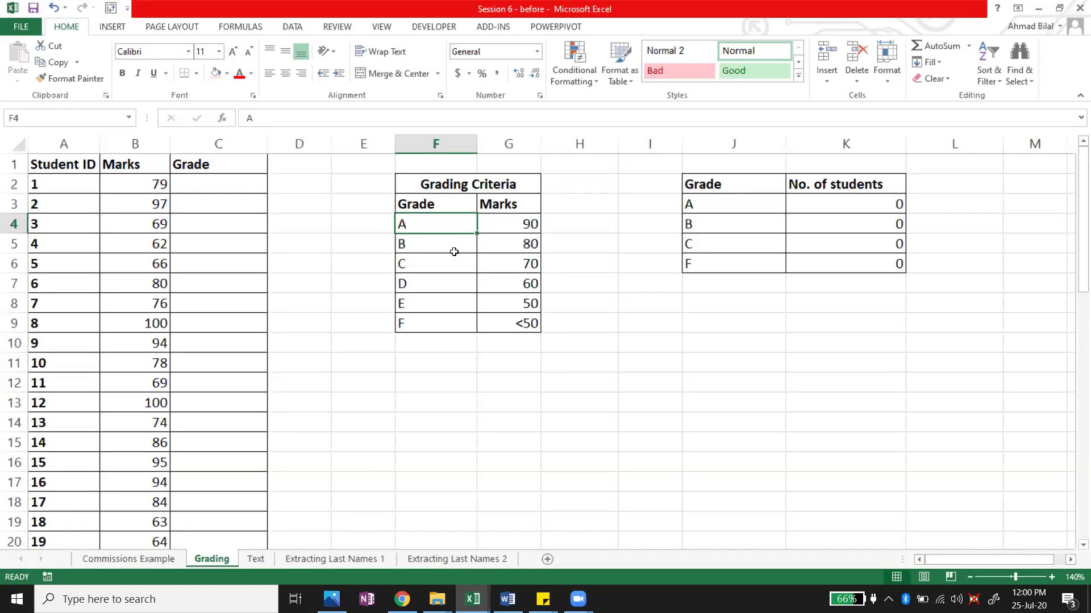
click(497, 226)
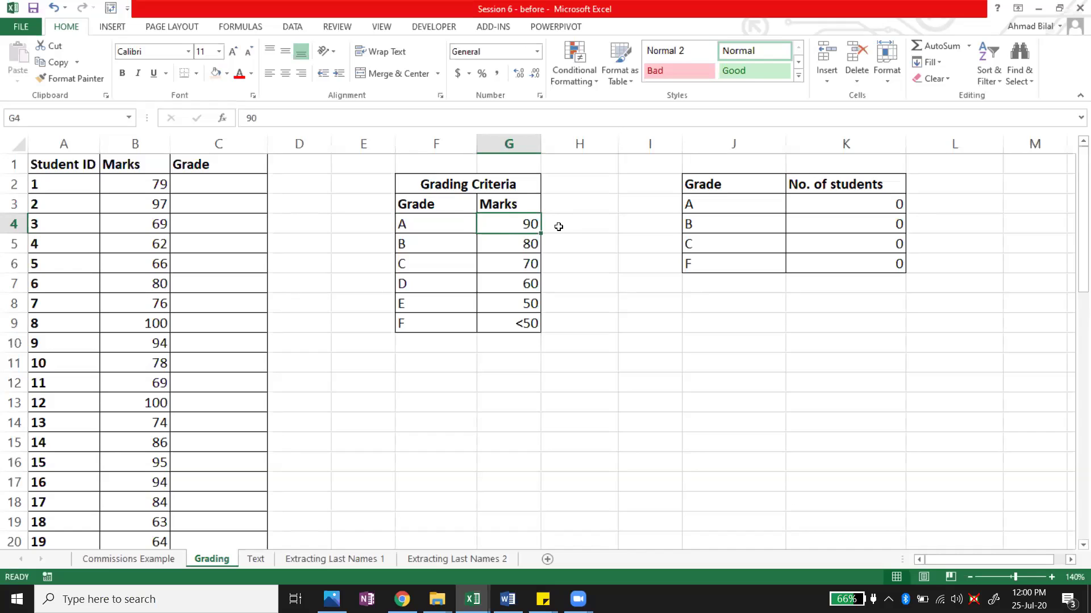
click(558, 225)
text(90-1)
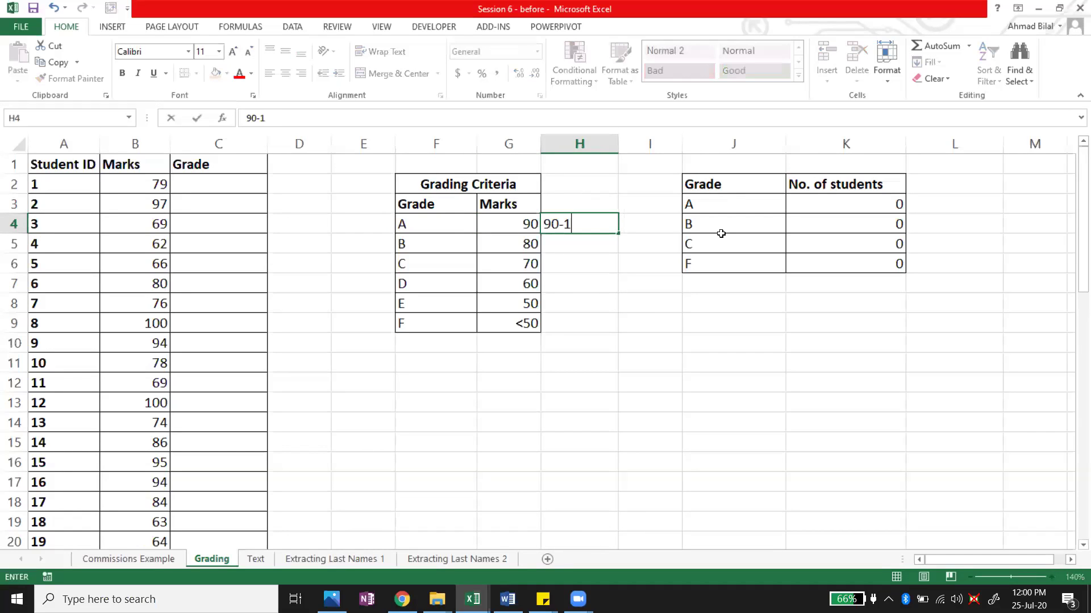
text(00)
key(Return)
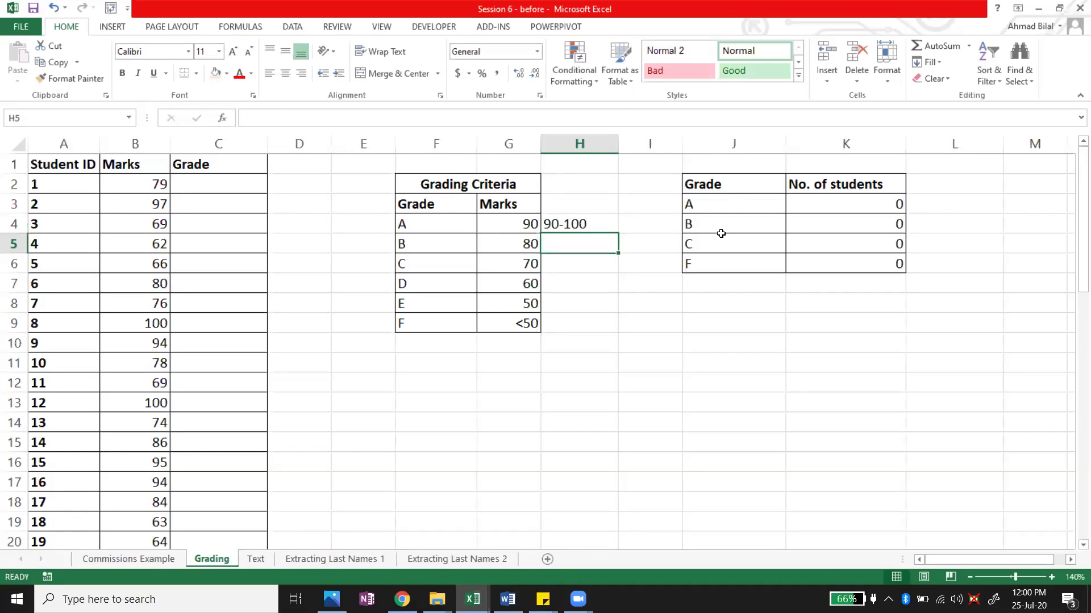
- Enter the mark range 80 - <90 in H5 beside grade B's threshold
key(Up)
key(Down)
text(80)
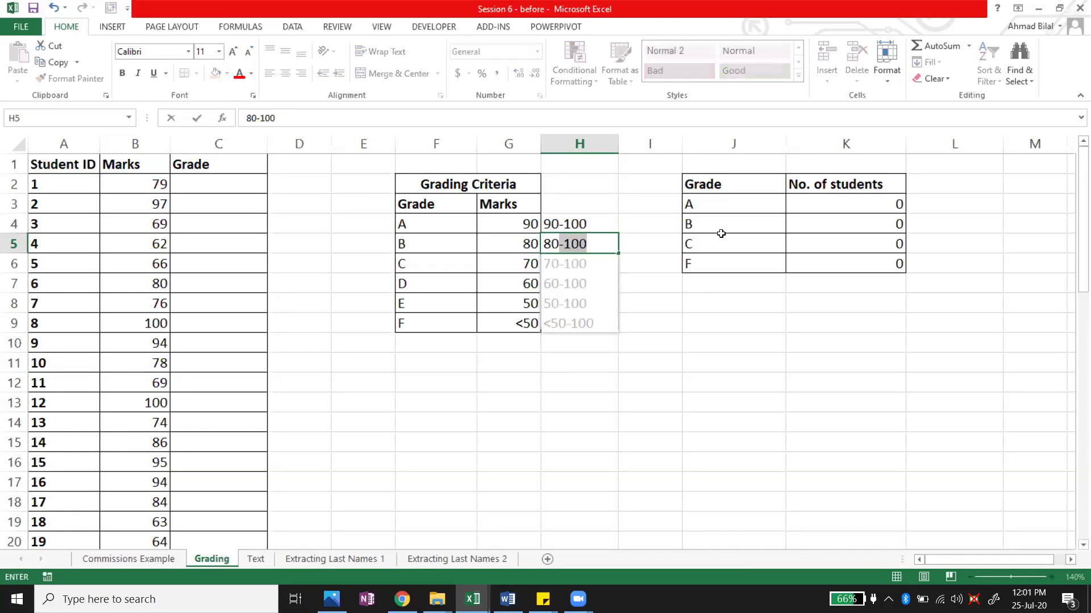
text( - <90)
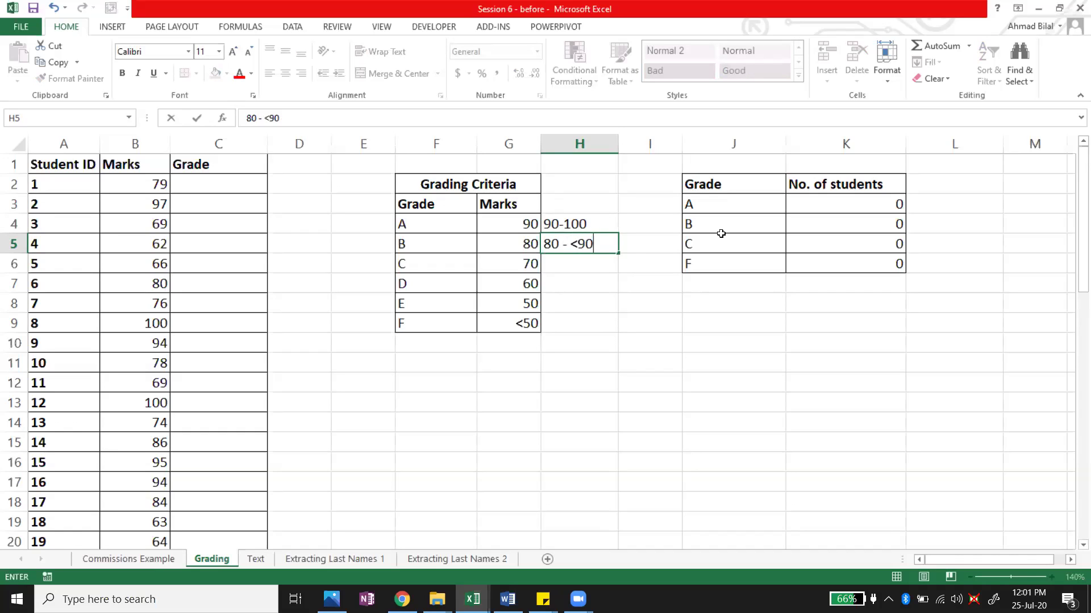
key(Return)
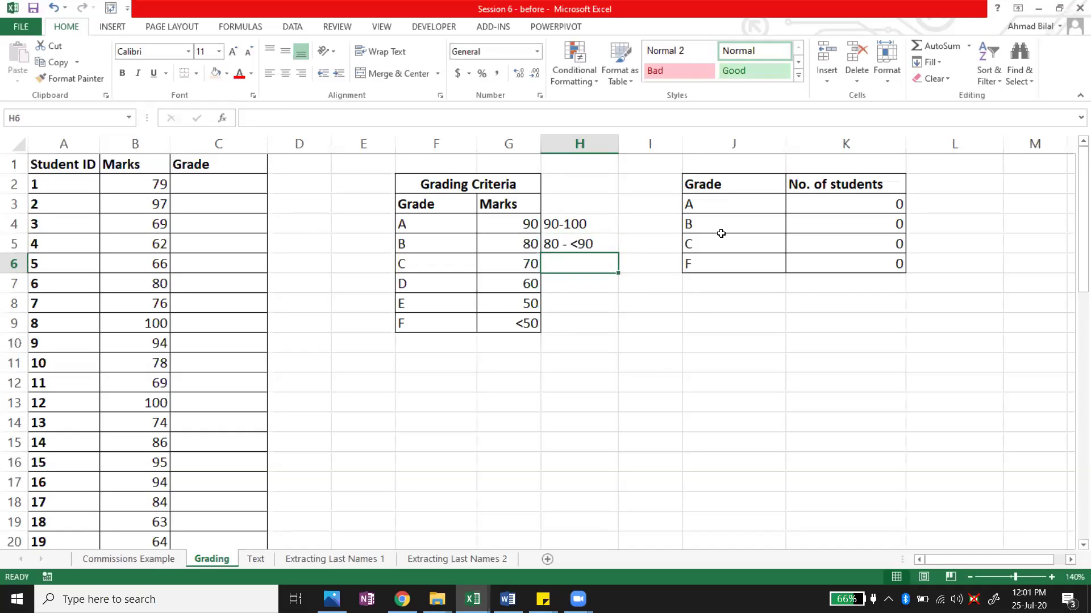
- Enter the mark range 70 - <80 in H6 beside grade C's threshold and return to H4
text(70 - <)
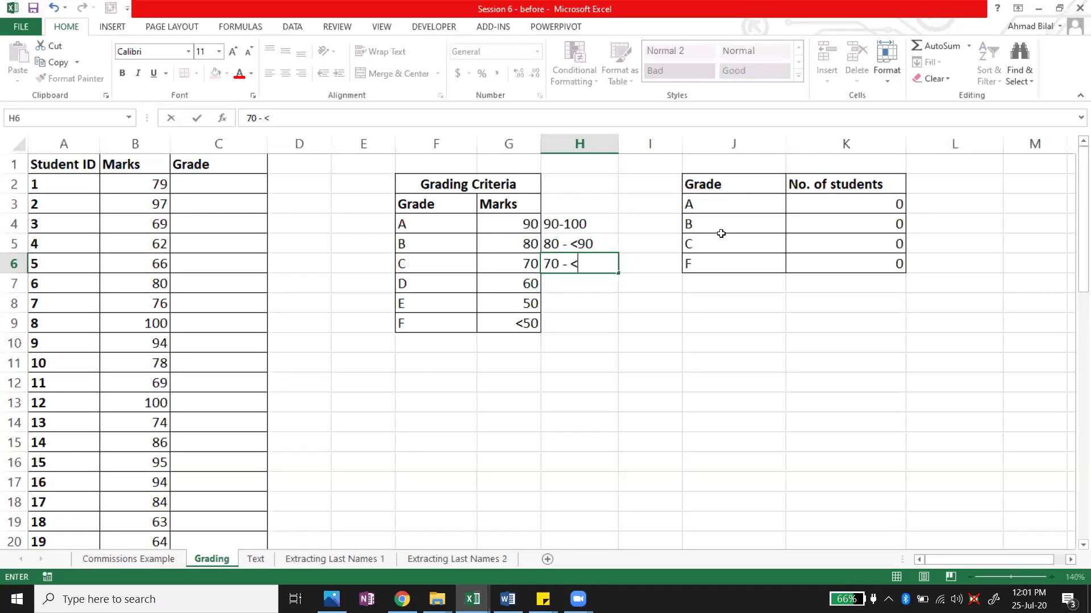
text(80)
key(Return)
key(Return)
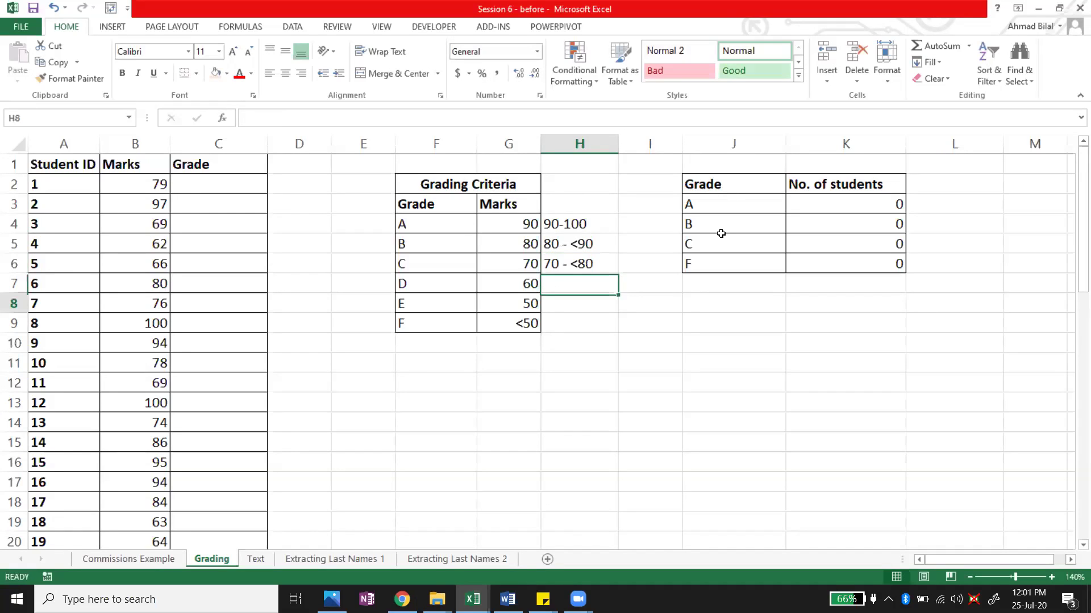
key(Return)
key(Up)
key(Up)
key(Up)
key(Up)
key(Up)
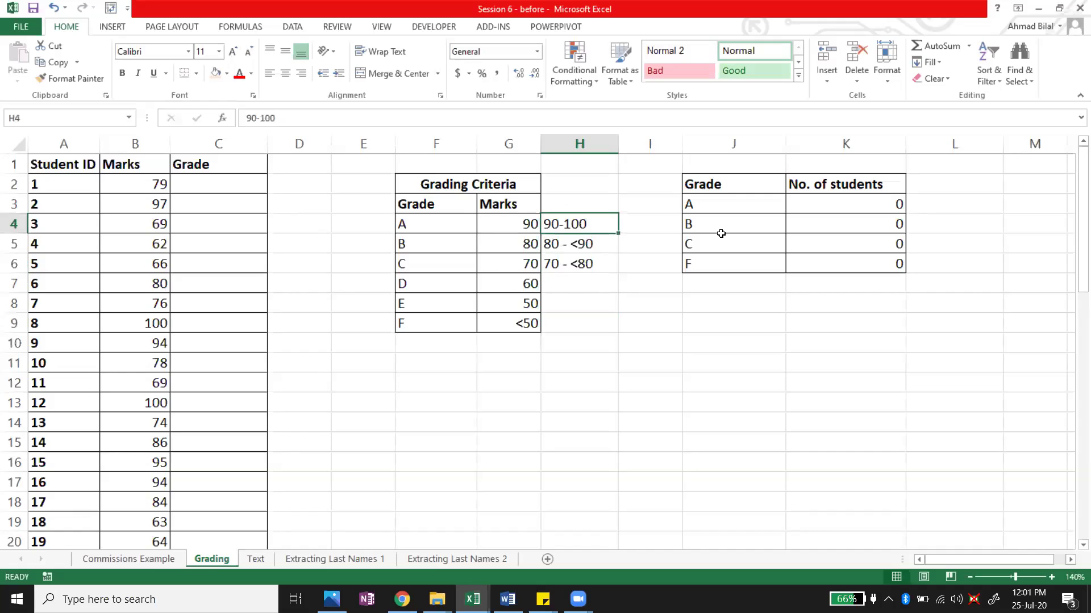
- Review the threshold and mark range of each grade from A to F in the Grading Criteria table
key(Down)
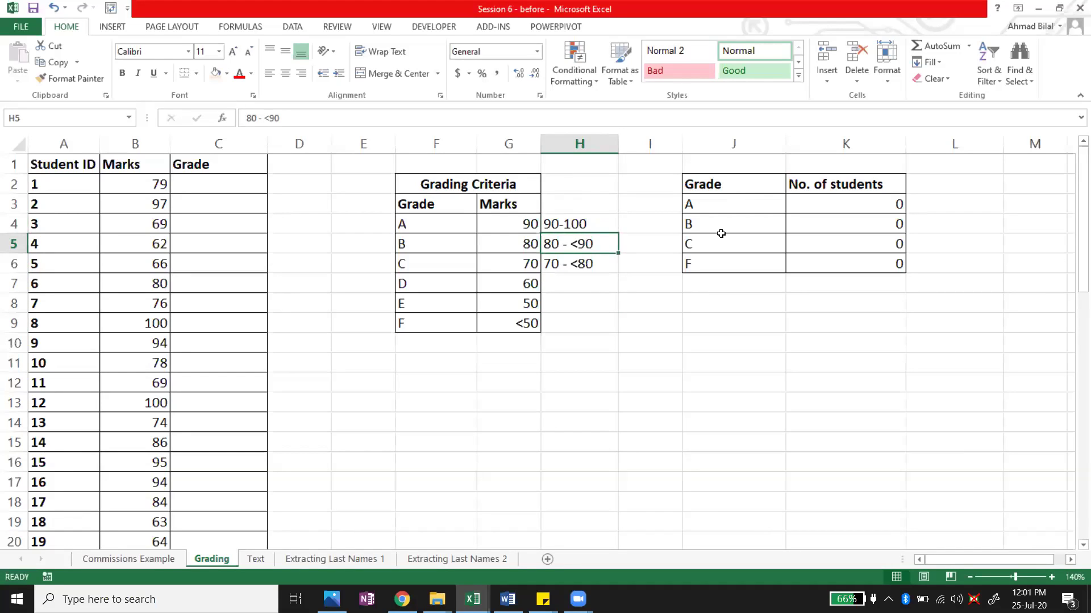
key(Left)
key(Down)
key(Up)
key(Up)
key(Left)
key(Right)
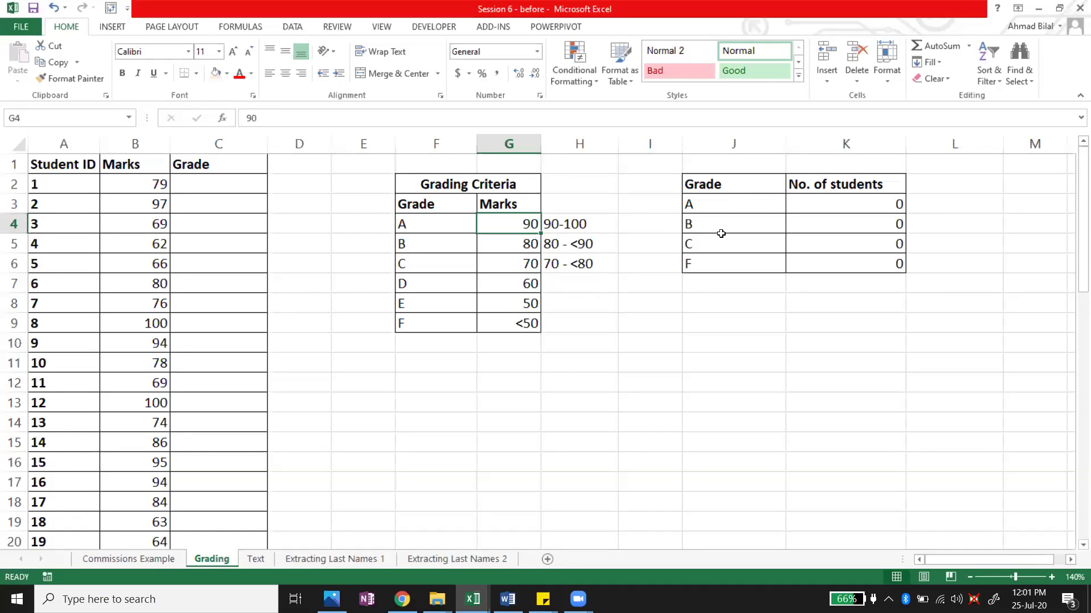
key(Left)
key(Down)
click(527, 243)
click(451, 265)
click(521, 264)
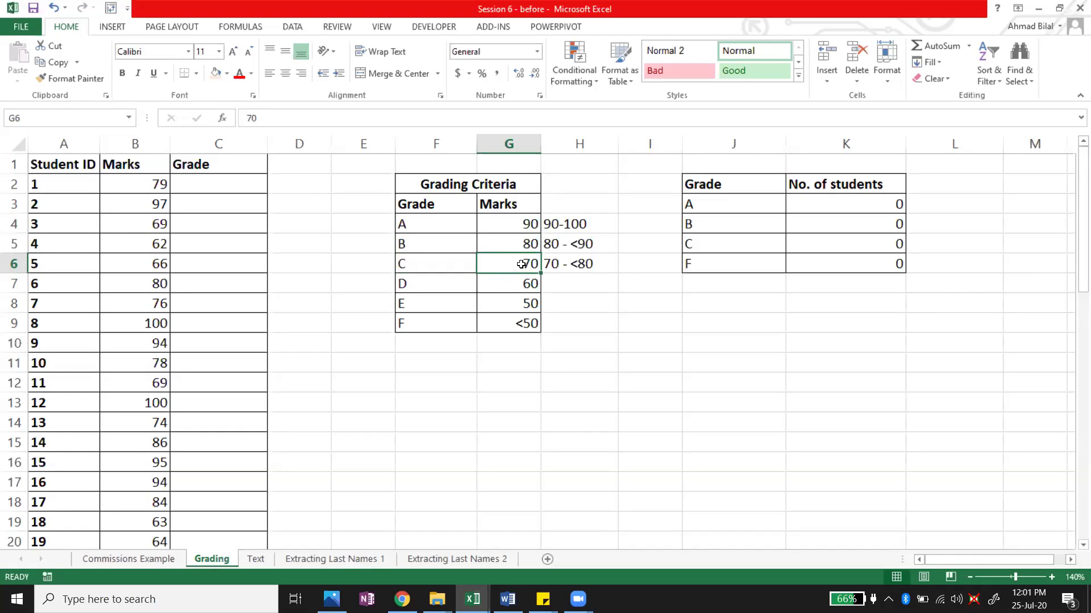
click(467, 301)
click(506, 309)
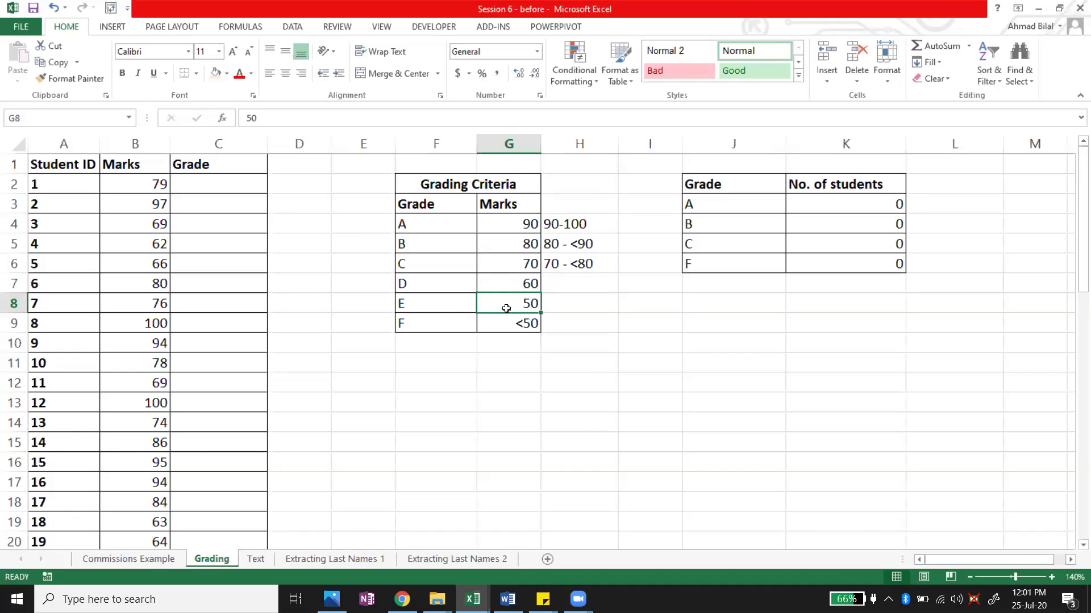
click(454, 324)
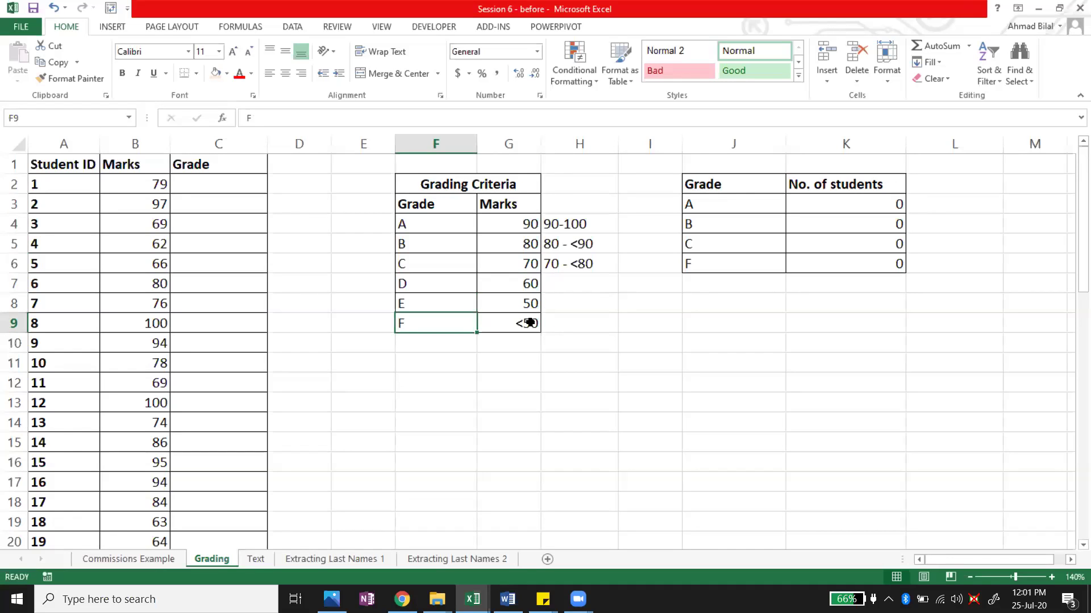
click(524, 323)
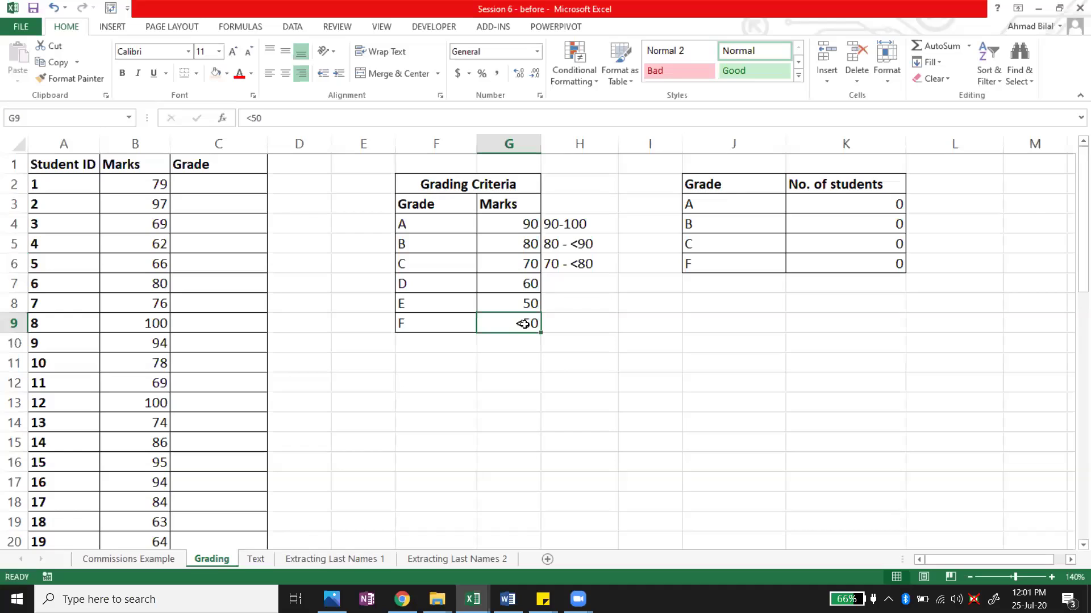
click(455, 320)
click(500, 319)
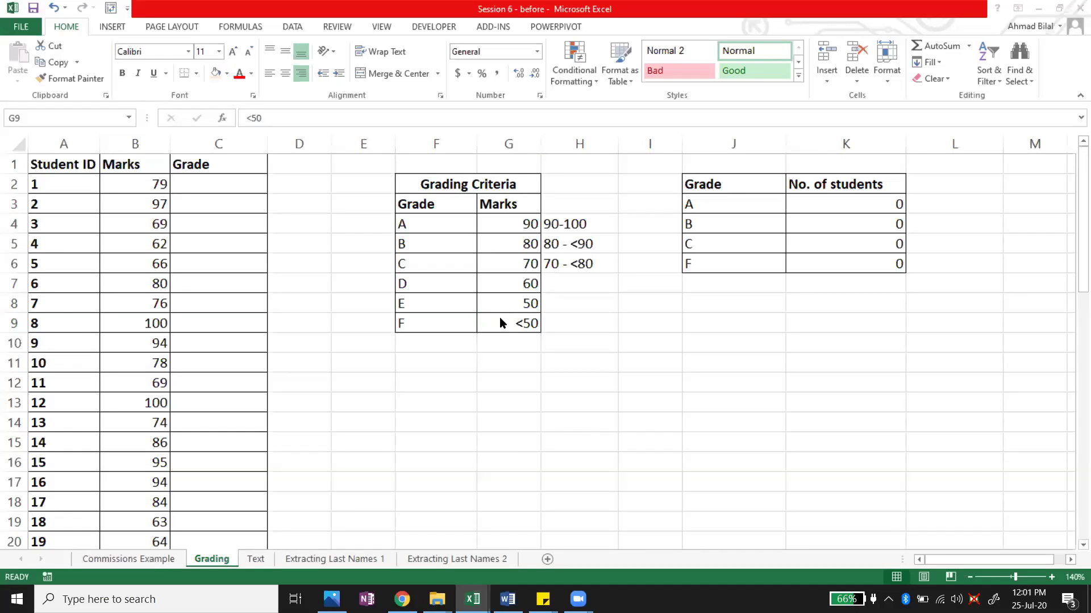
click(502, 331)
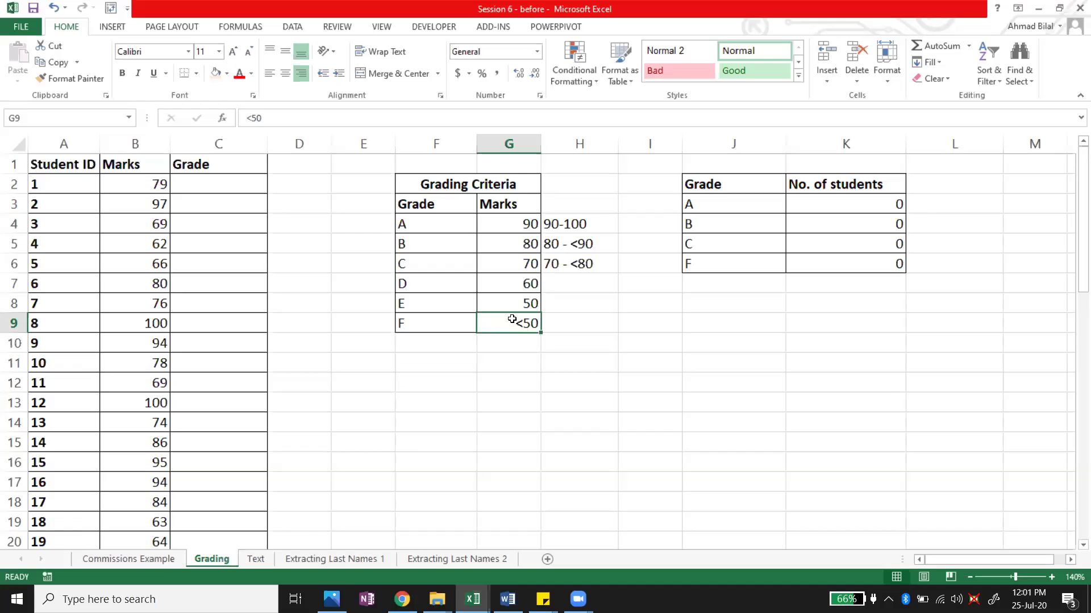
click(513, 282)
click(516, 219)
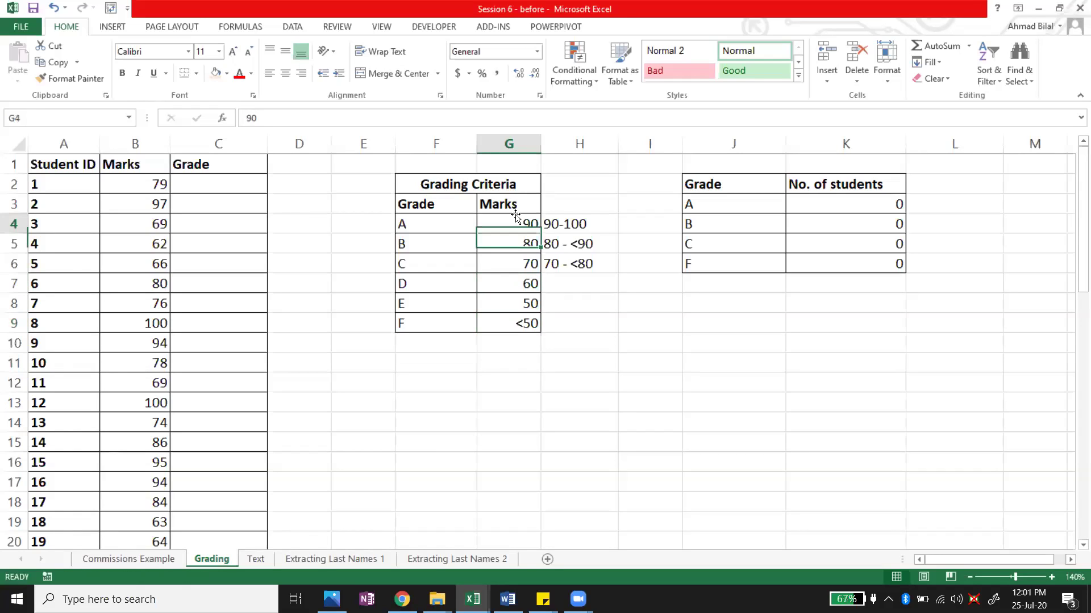
- Clear the mark ranges beside the Grading Criteria table in H4:H7
click(439, 184)
key(shift+Down)
key(Right)
key(Down)
key(Down)
key(Down)
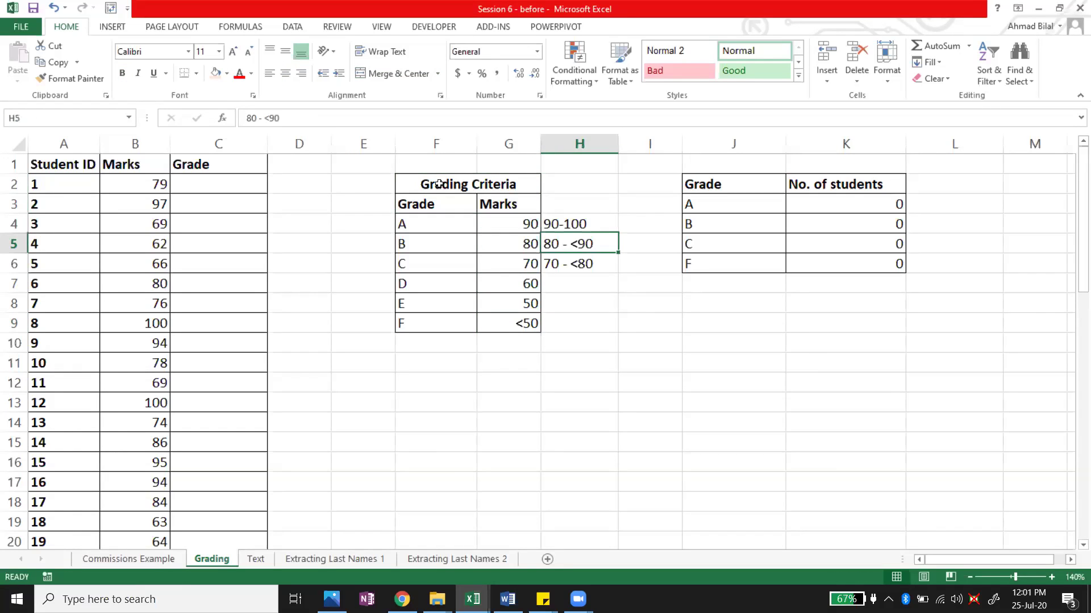
key(Up)
key(shift+Down)
key(shift+Down)
key(shift+Down)
key(Delete)
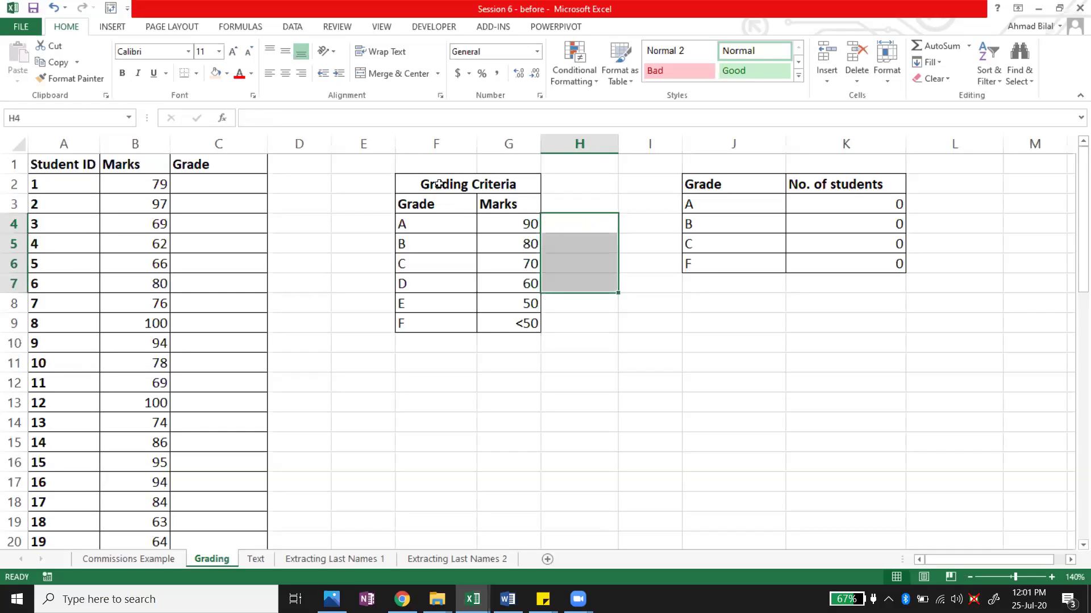
- Copy the whole Grading Criteria table F2:G9 and paste it below the original, starting at F12
click(439, 184)
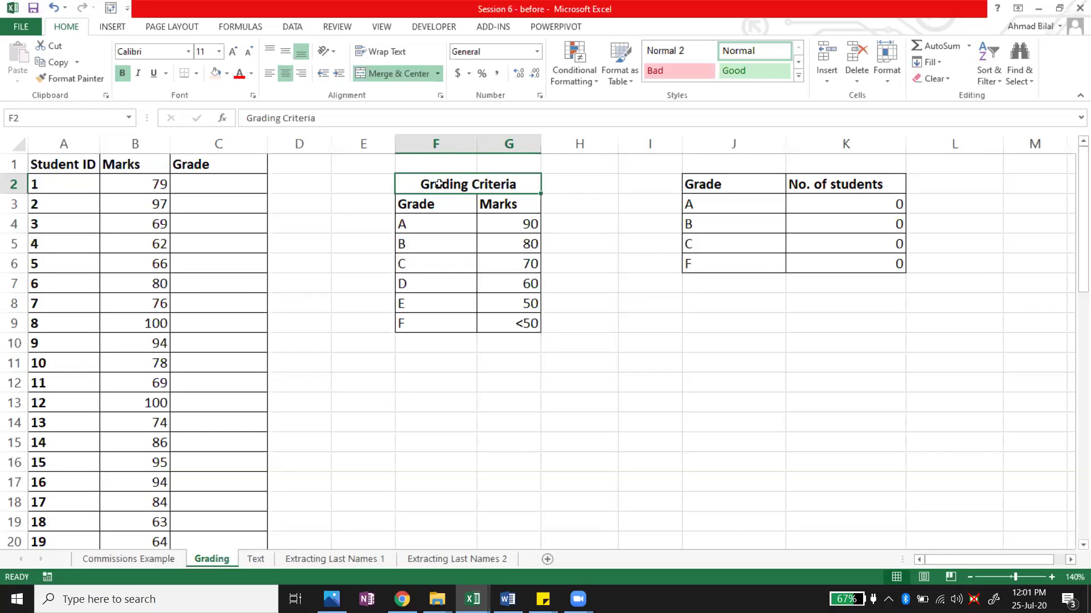
key(shift+Down)
key(shift+Down)
key(shift+Down)
key(shift+Down)
key(shift+Down)
key(shift+Down)
key(shift+Down)
key(ctrl+c)
key(Down)
key(Down)
key(Down)
key(Down)
key(Down)
key(Down)
key(Down)
key(Down)
key(Down)
key(Down)
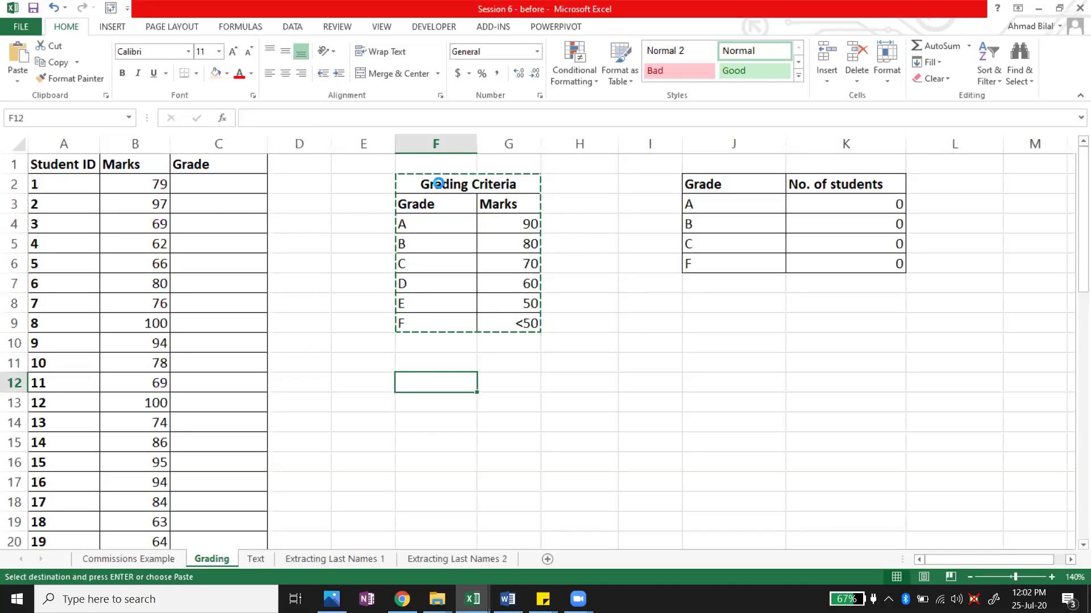
key(ctrl+v)
key(Up)
key(Down)
key(Down)
key(Down)
key(Down)
key(Down)
key(Down)
key(Down)
key(Down)
key(Down)
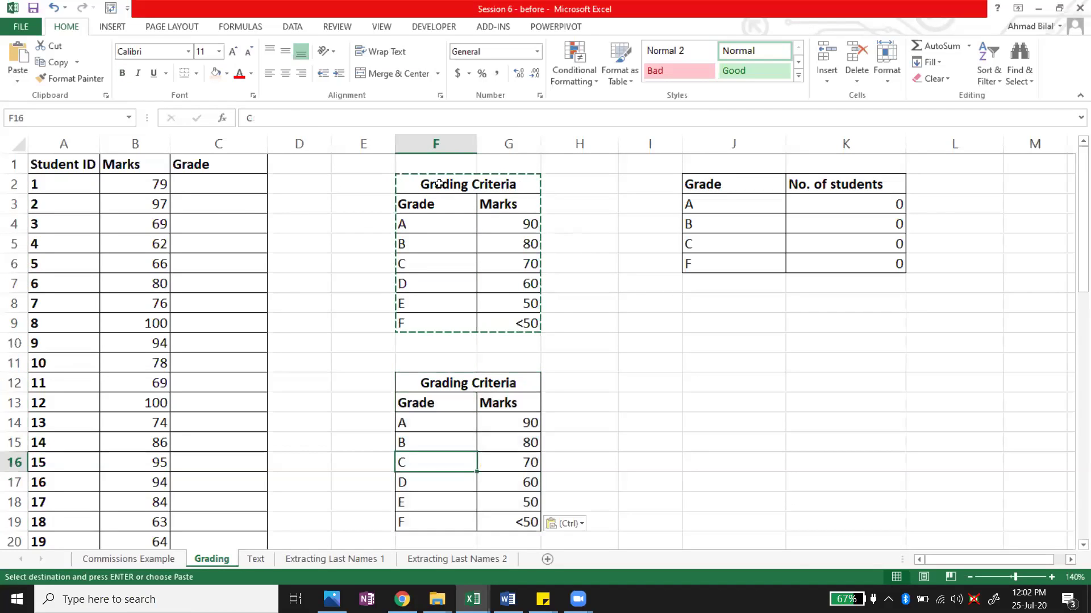
key(Down)
key(Down)
key(Escape)
- Move the Marks column G13:G19 of the copied table in front of its Grade column by inserting the cut cells at F13
key(Up)
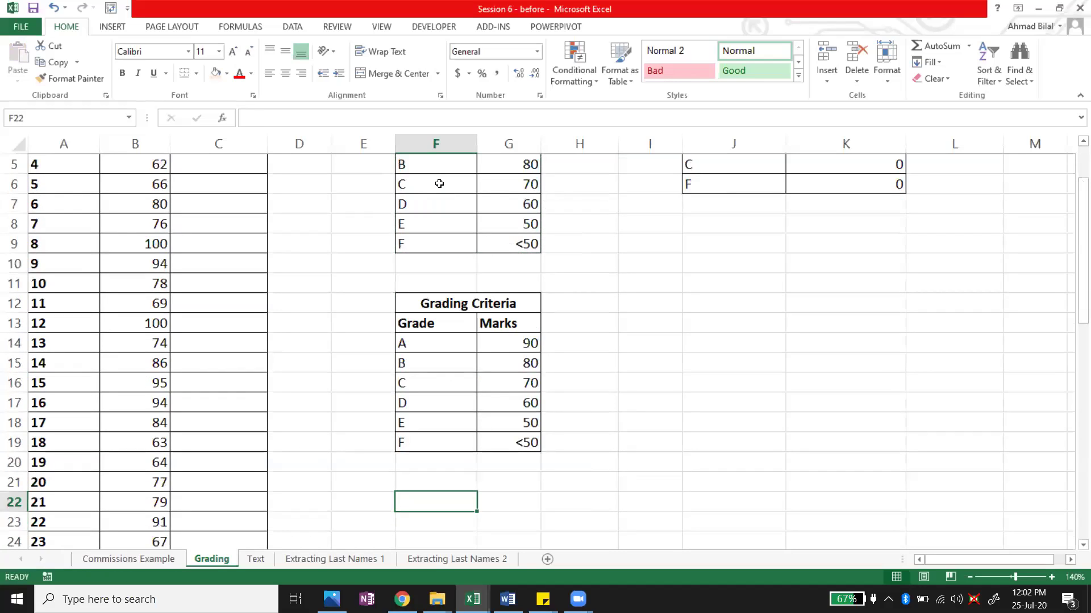
key(Up)
key(Right)
key(Up)
key(Up)
key(Up)
key(Up)
key(Up)
key(Up)
key(Up)
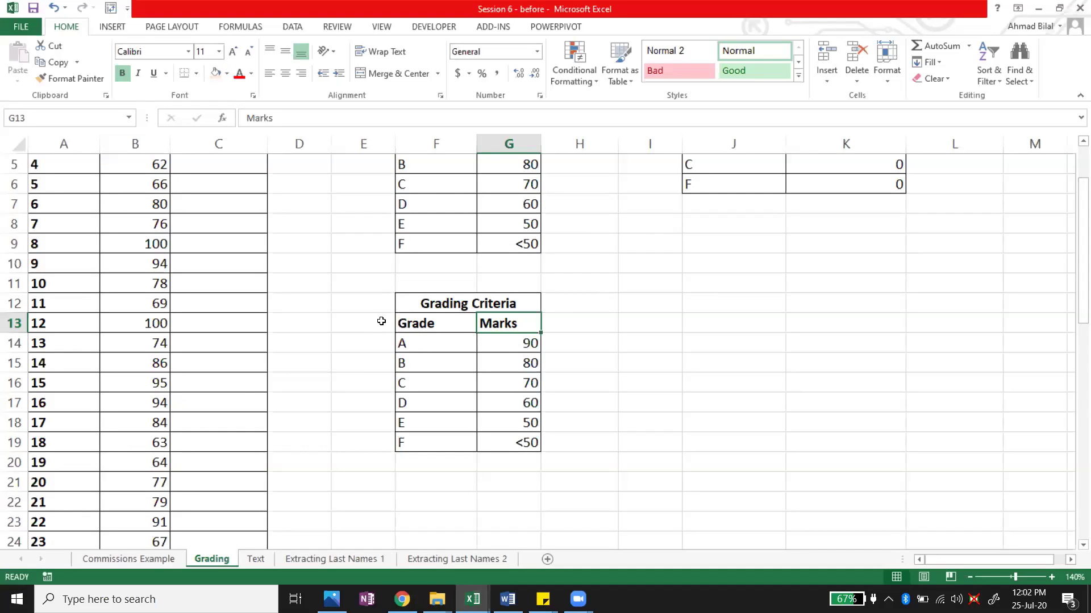
scroll(258, 269, up, 2)
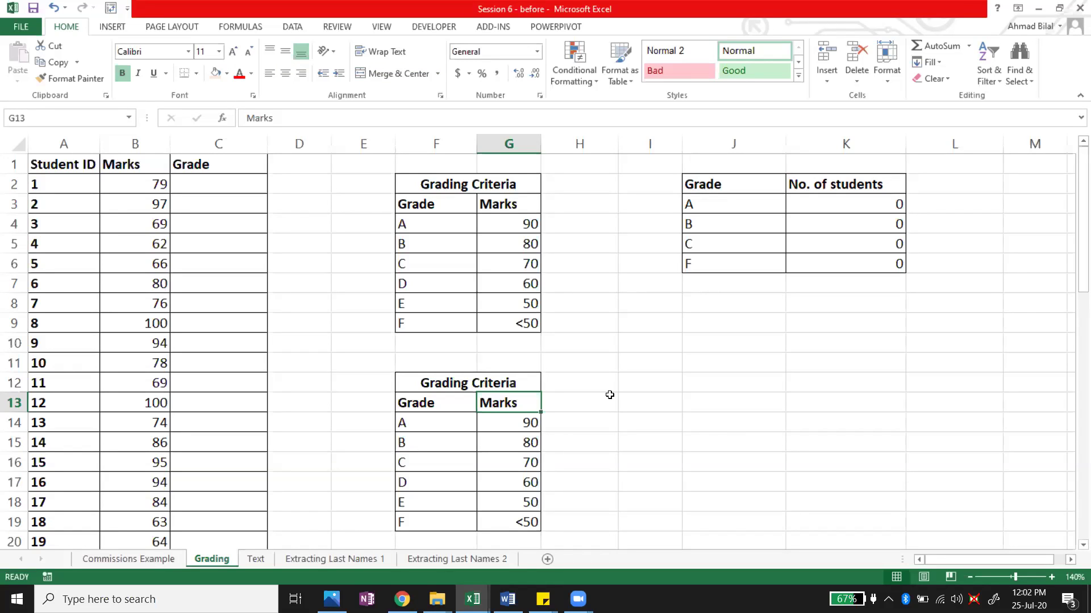
key(shift+Down)
key(shift+Down)
key(shift+Down)
key(shift+Down)
key(shift+Down)
key(shift+Down)
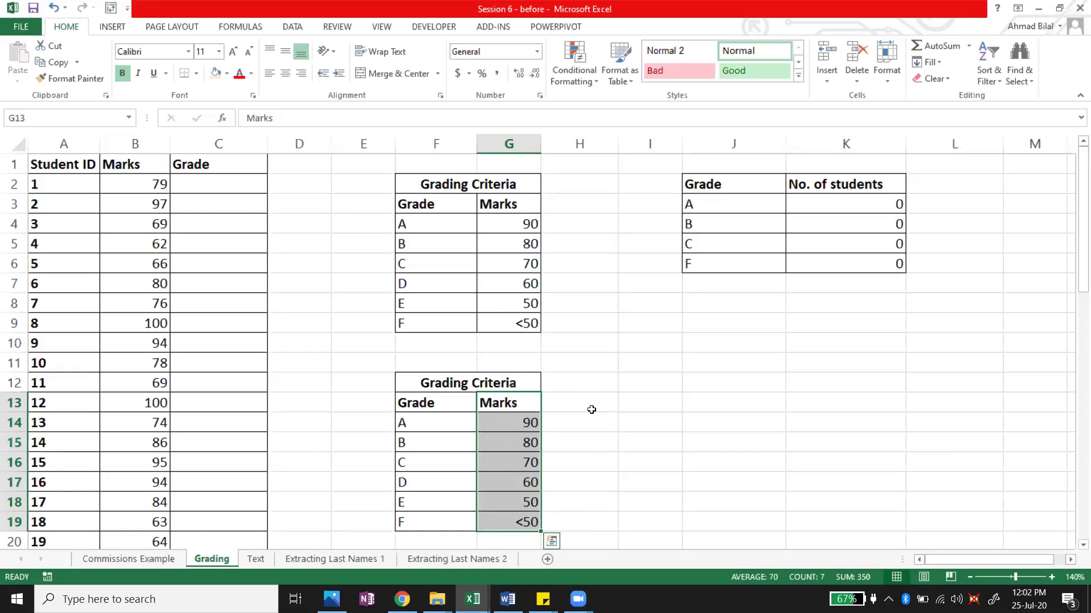
key(ctrl+c)
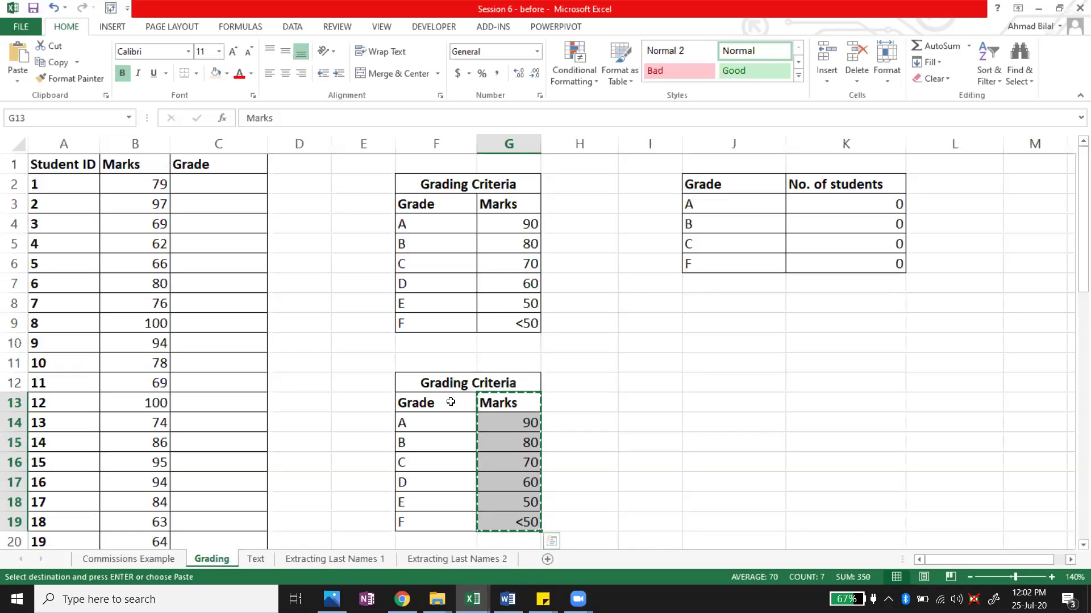
click(416, 401)
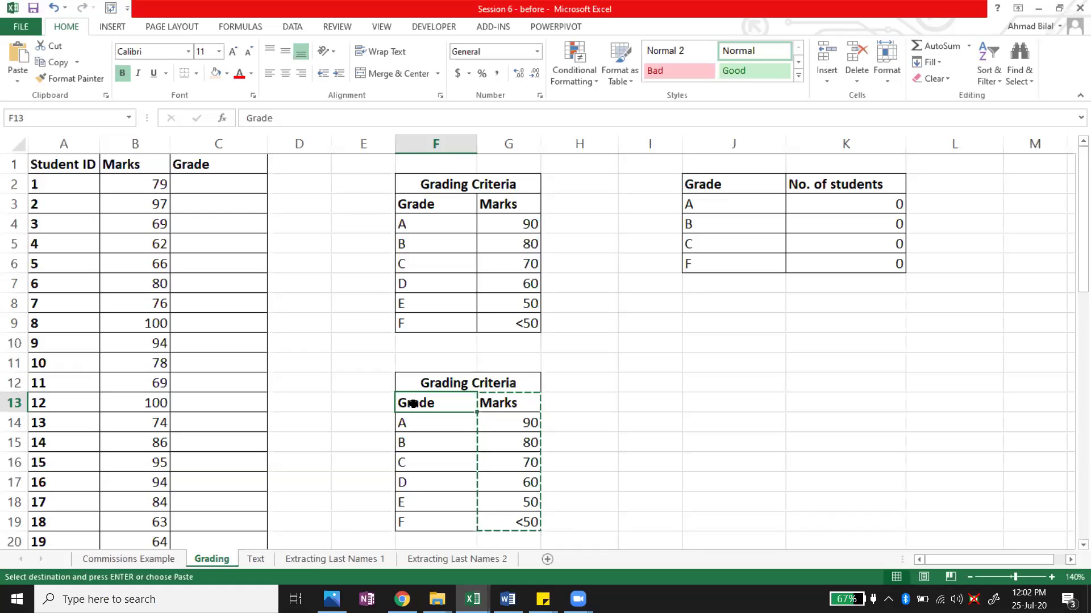
right_click(414, 404)
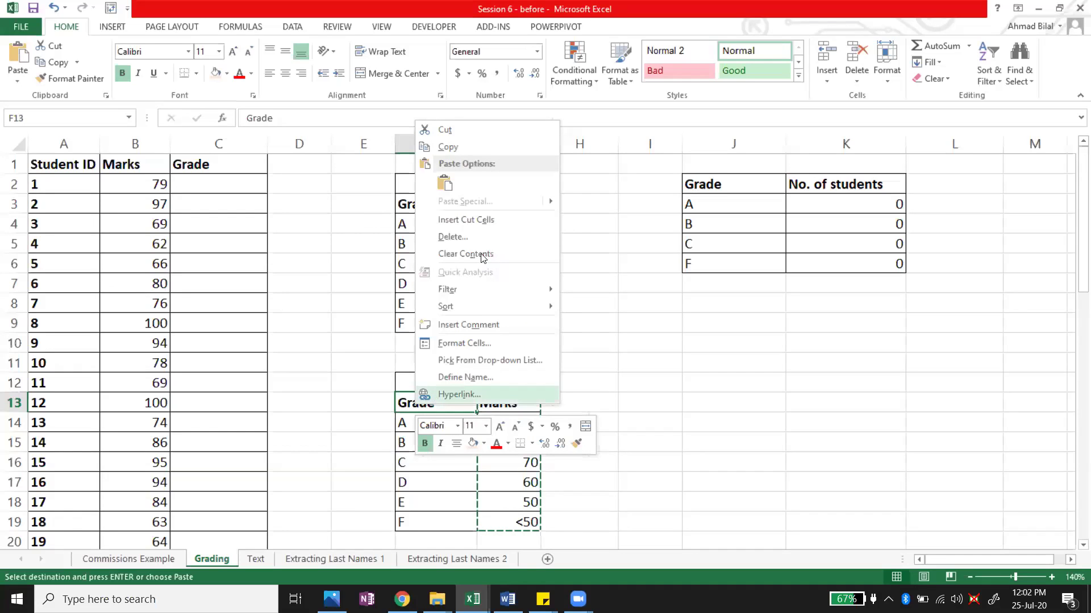
click(512, 220)
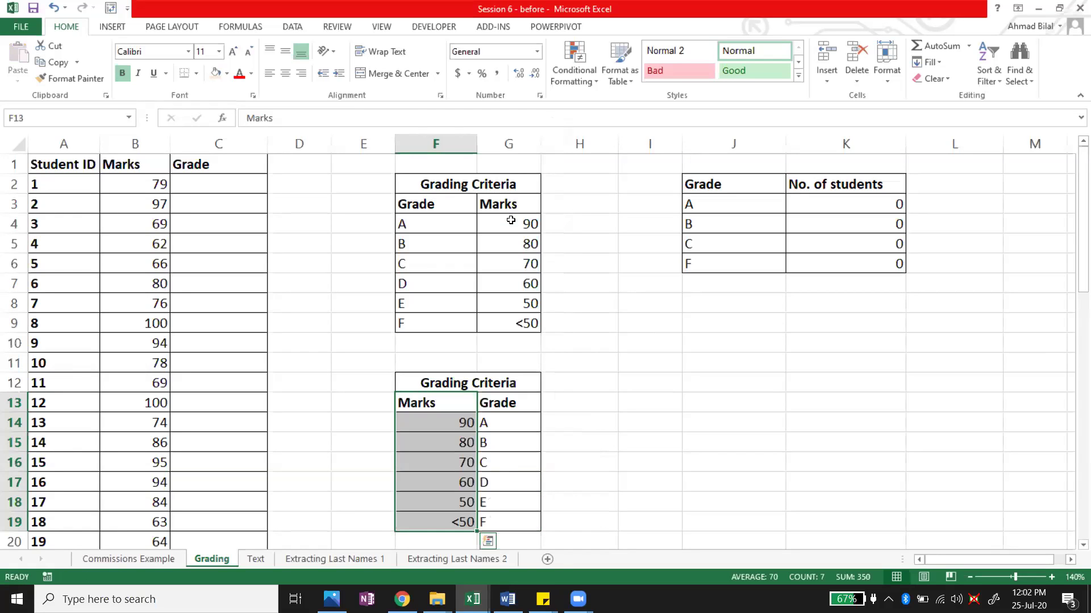
click(557, 428)
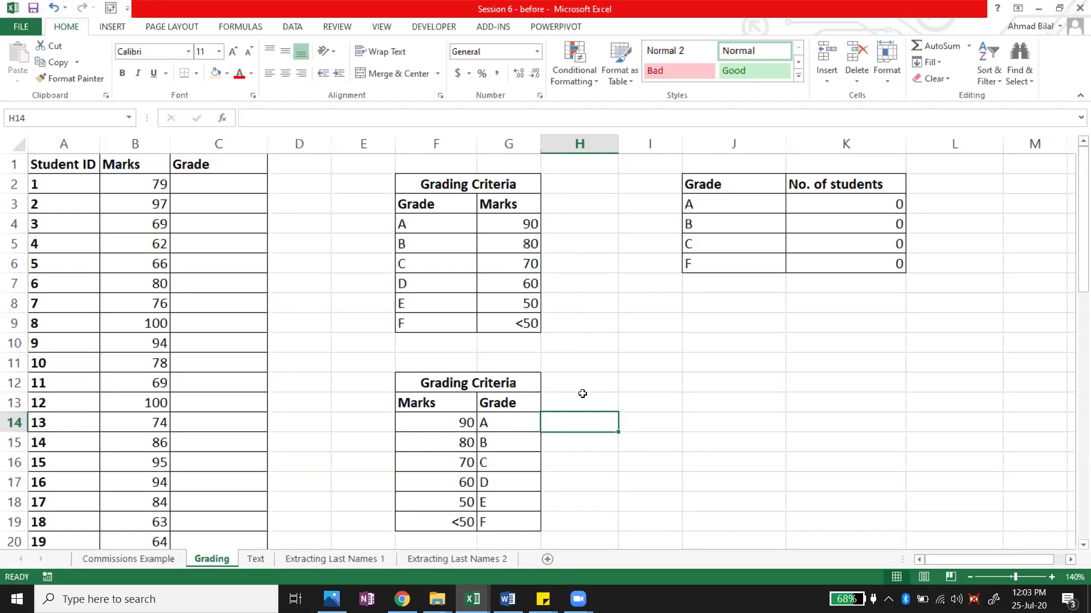
click(630, 390)
click(630, 403)
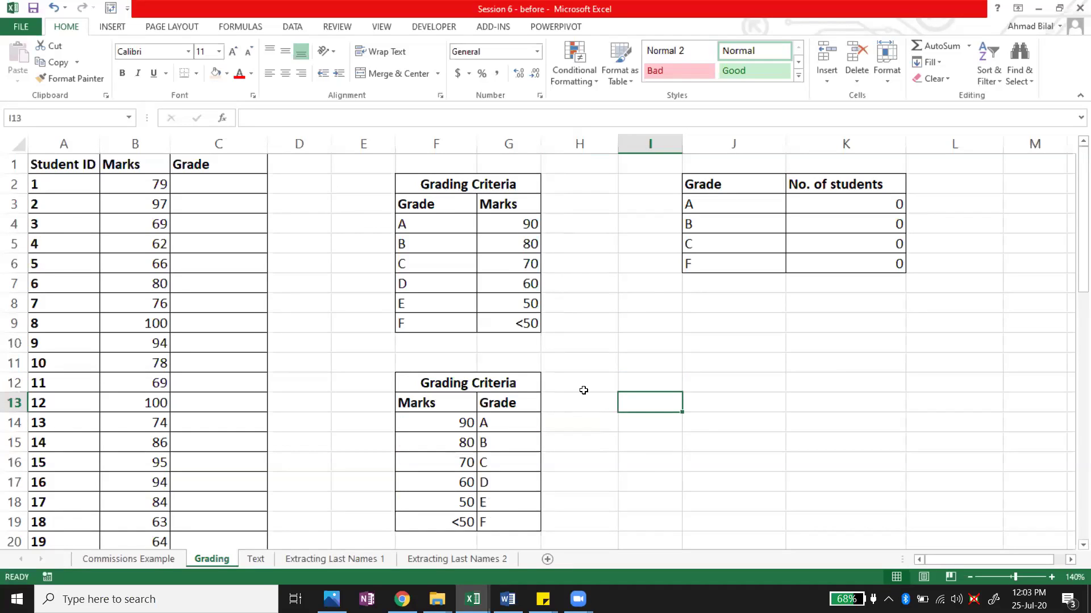
key(Down)
key(Down)
key(Down)
key(Down)
key(Down)
key(Down)
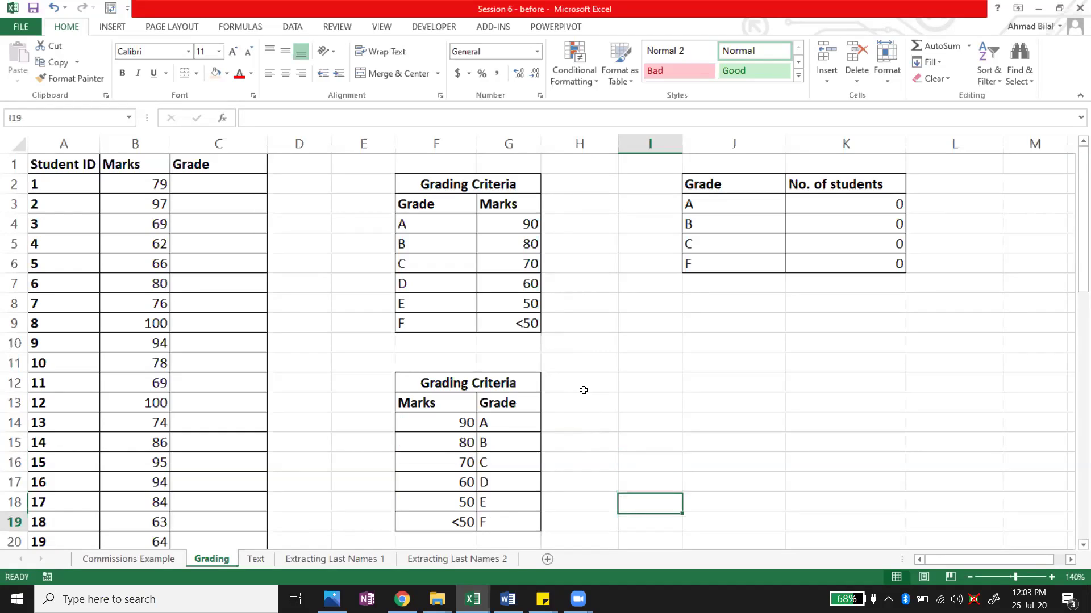
key(Down)
key(Down)
key(Up)
key(Up)
key(Left)
key(Left)
key(Up)
key(Up)
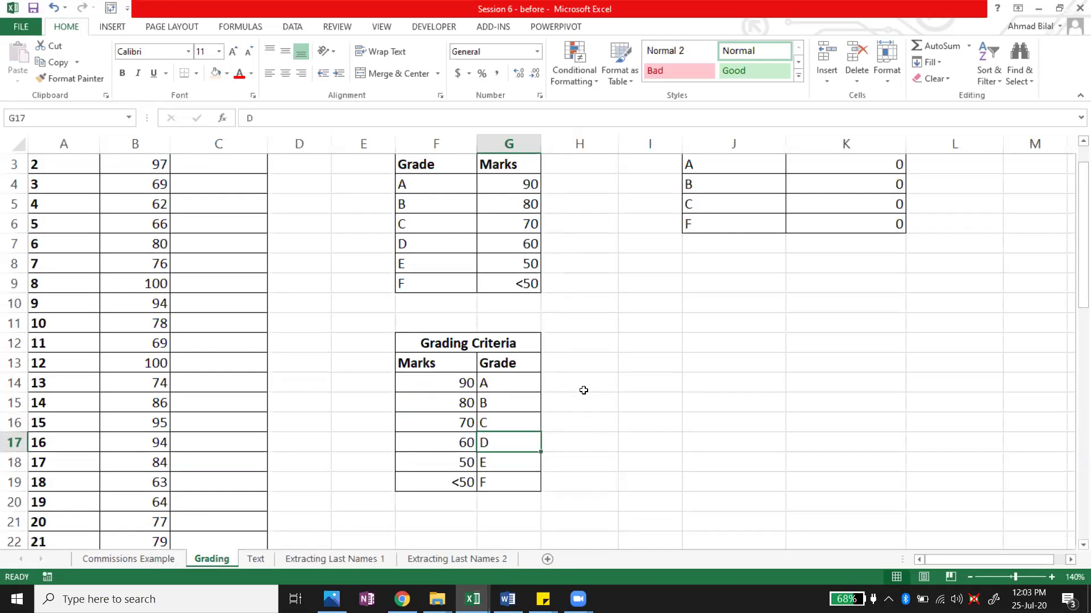
key(Up)
key(Up)
key(Up)
key(Up)
key(Left)
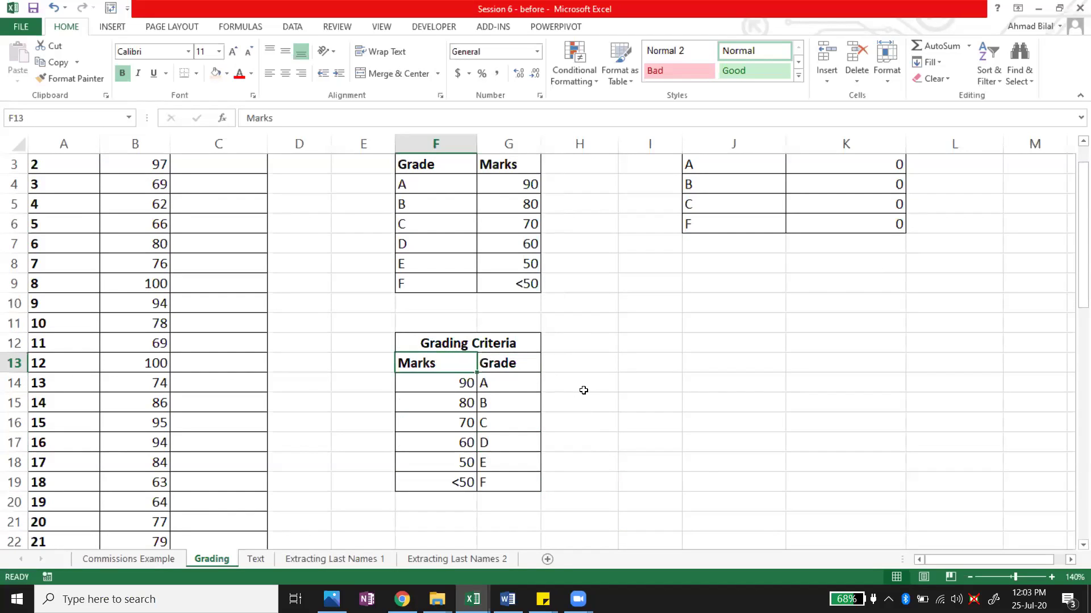
key(Down)
key(Up)
- Replace grade F's mark in F19 of the second Grading Criteria table with 0
click(453, 383)
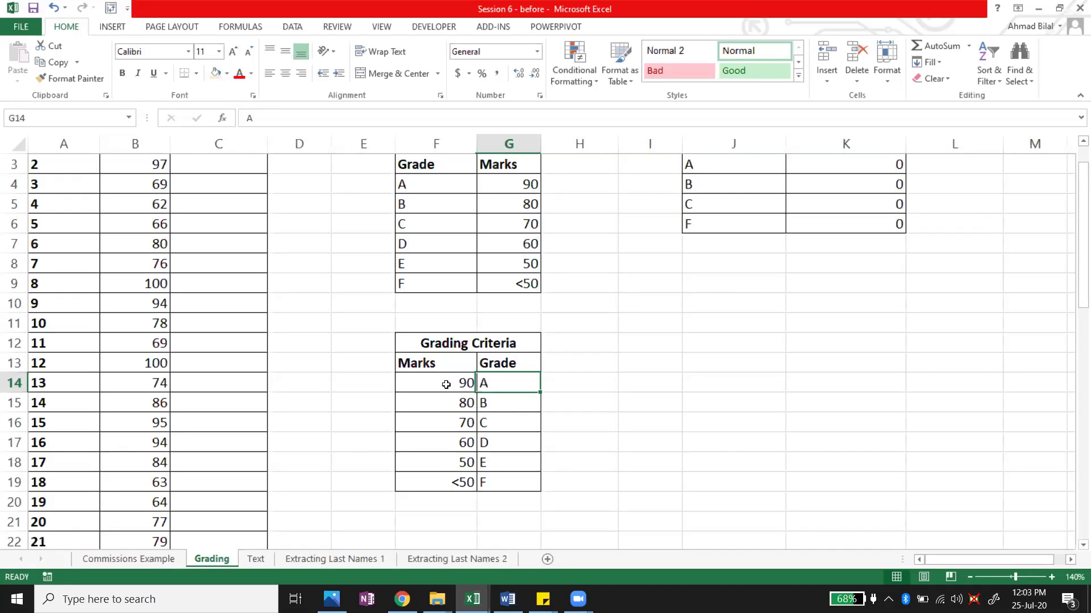
click(503, 382)
click(451, 382)
click(502, 403)
click(465, 403)
click(498, 483)
click(457, 482)
text(0)
key(Return)
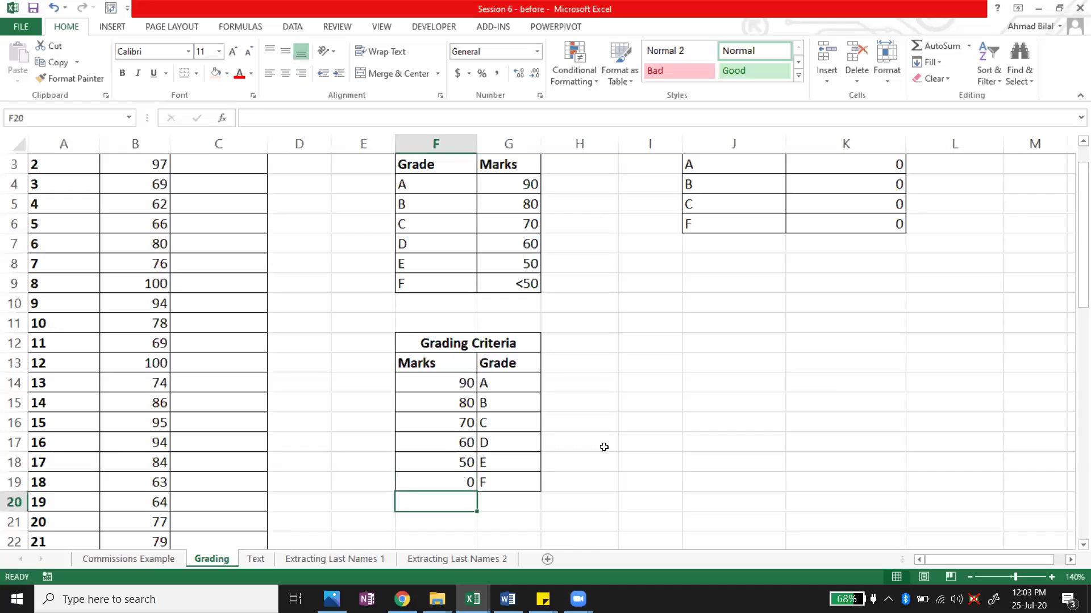
click(568, 481)
click(523, 482)
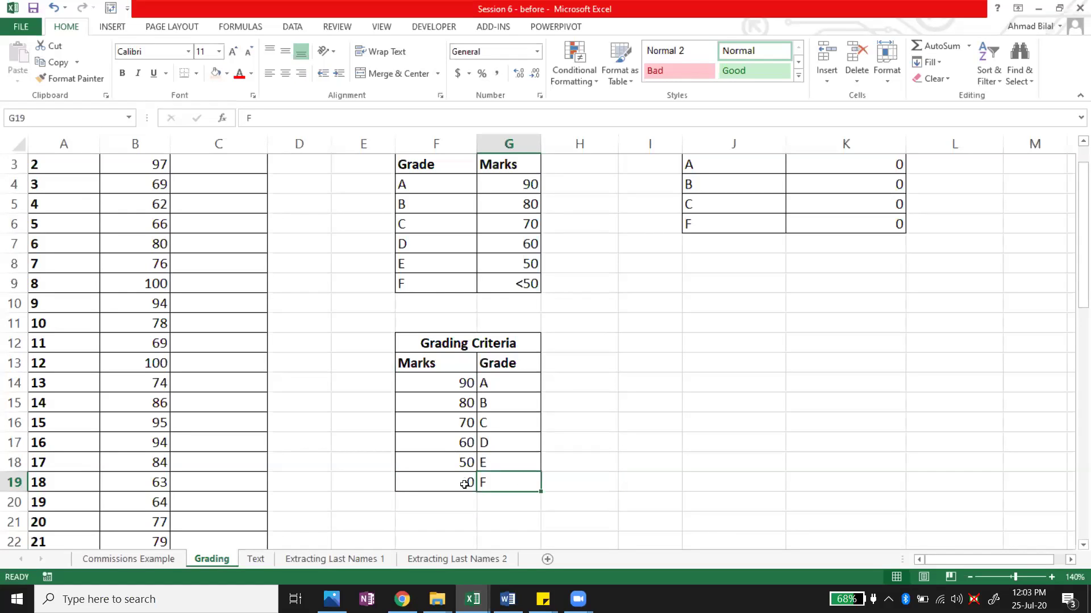
click(462, 483)
key(Up)
key(Right)
click(465, 463)
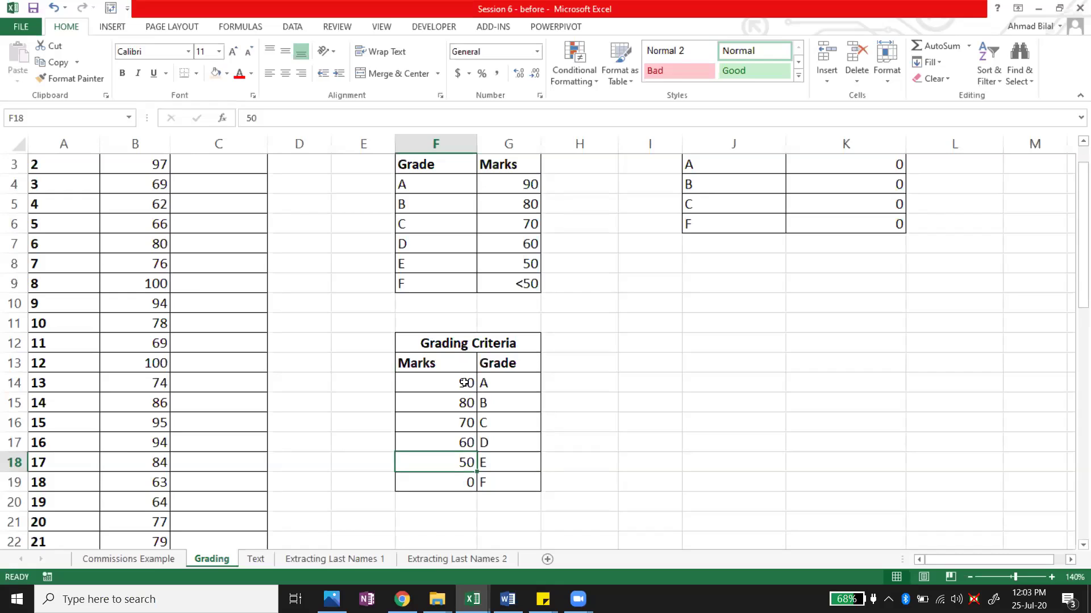
click(459, 362)
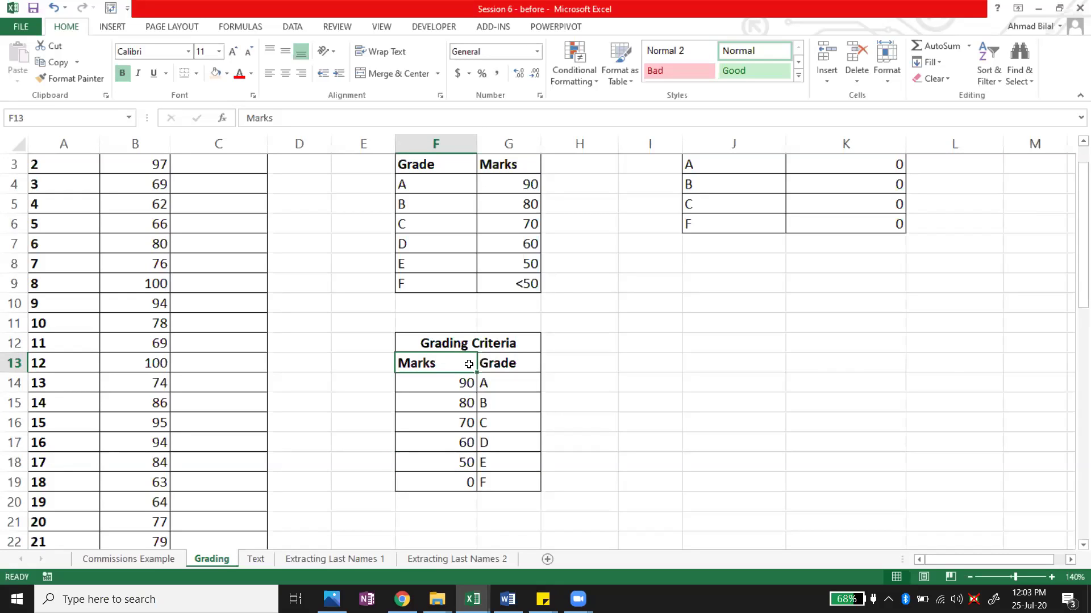
click(292, 27)
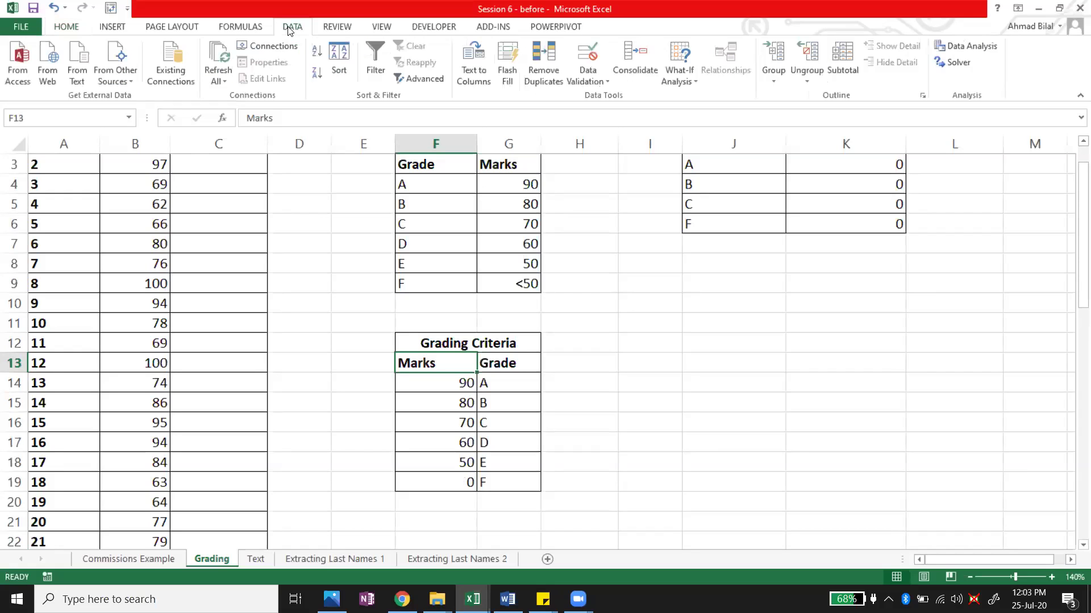
click(365, 53)
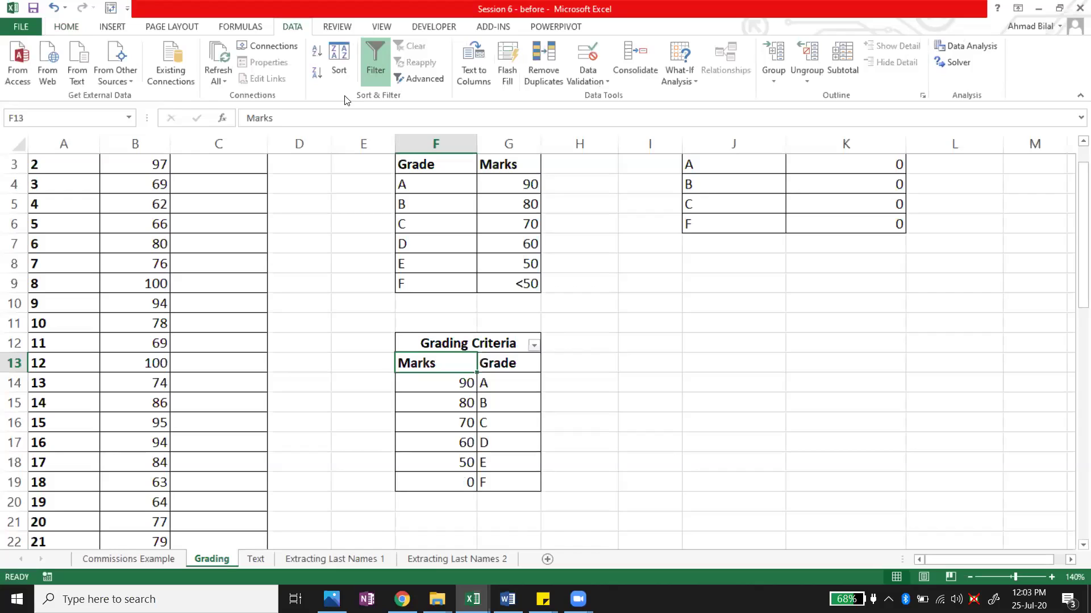
click(370, 69)
- Try filter buttons on the Marks and Grade headers F13:G13 of the second Grading Criteria table, then remove them
drag(445, 359, 500, 360)
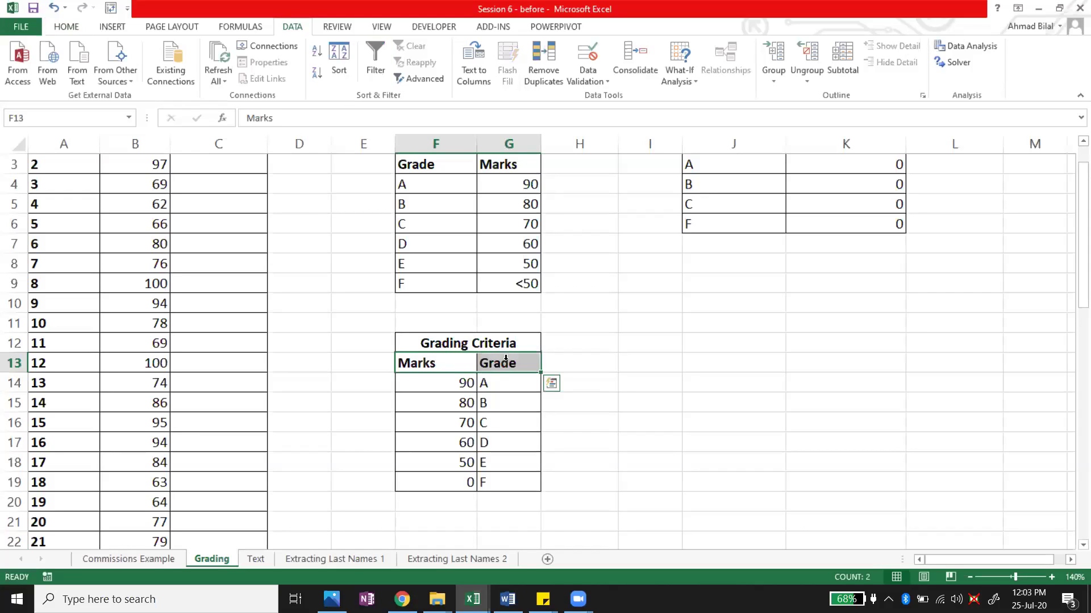
click(375, 71)
click(458, 419)
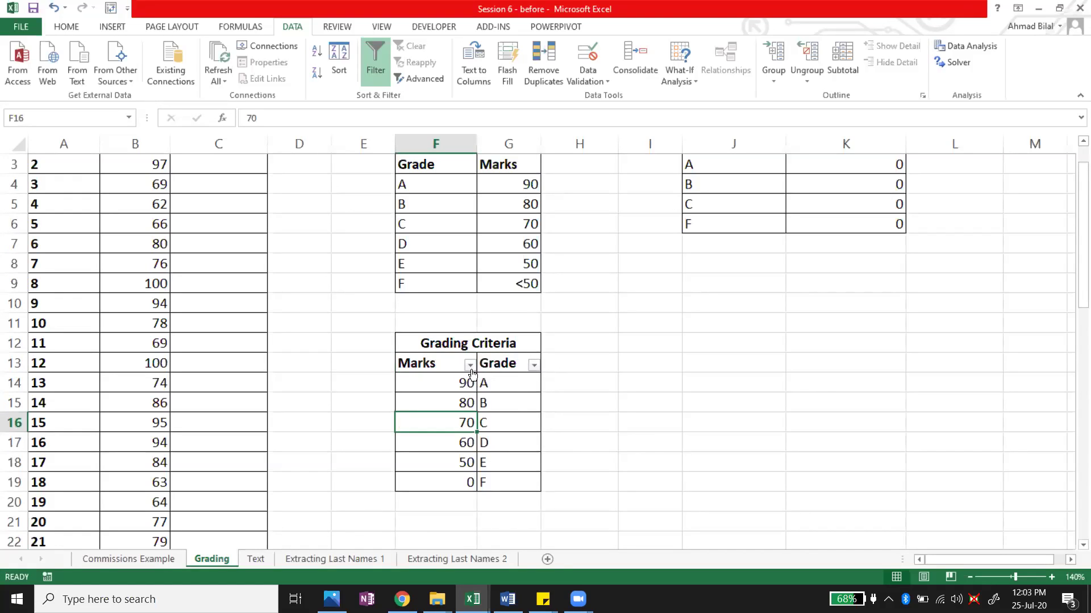
drag(454, 364, 499, 361)
click(372, 71)
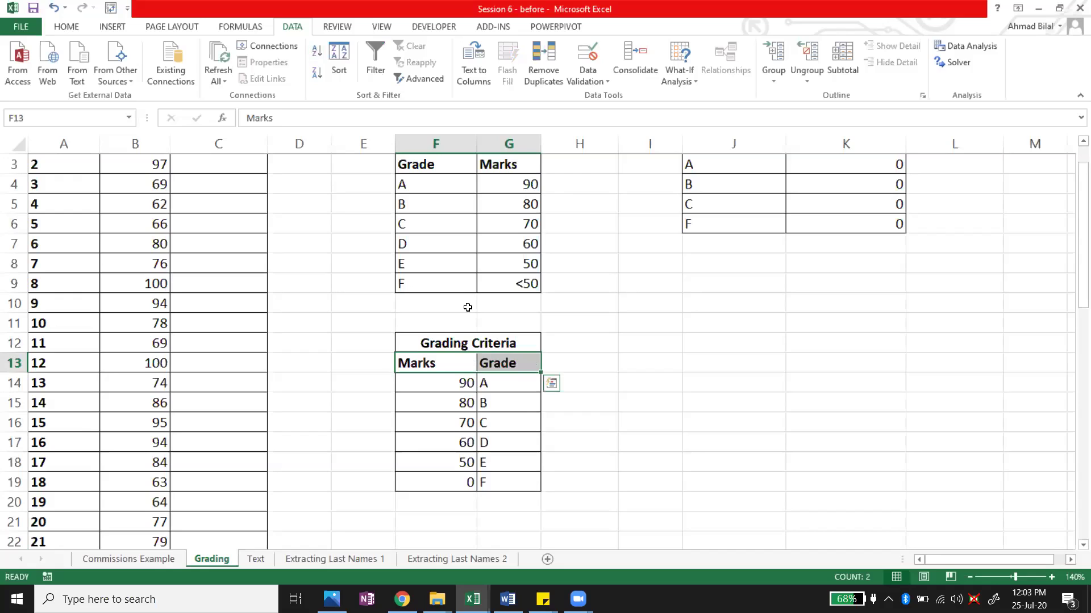
- Sort the second Grading Criteria table by its Marks column in ascending order
click(433, 343)
click(439, 364)
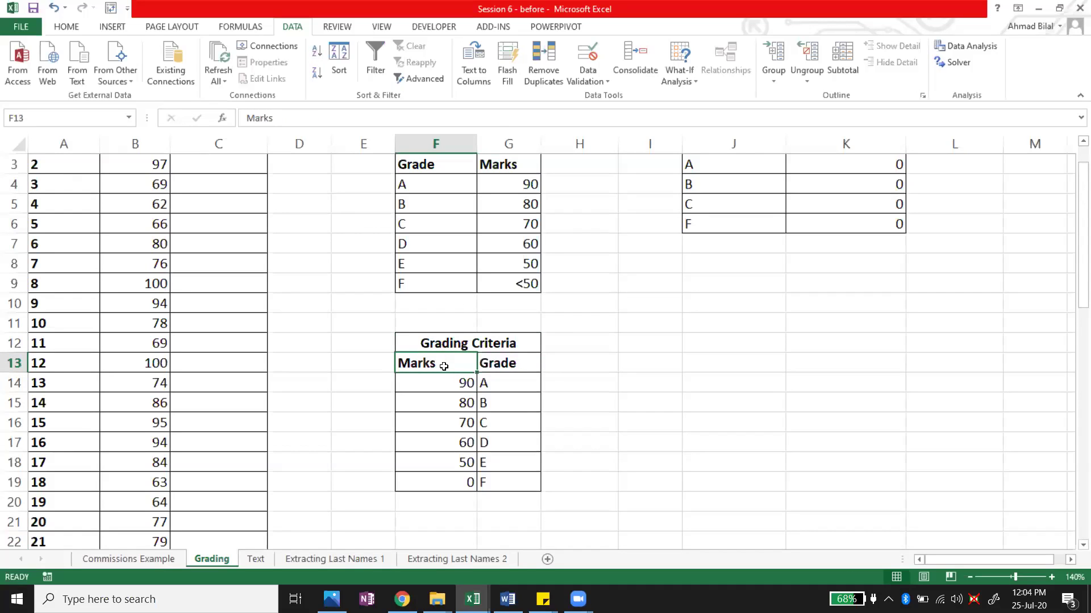
click(317, 53)
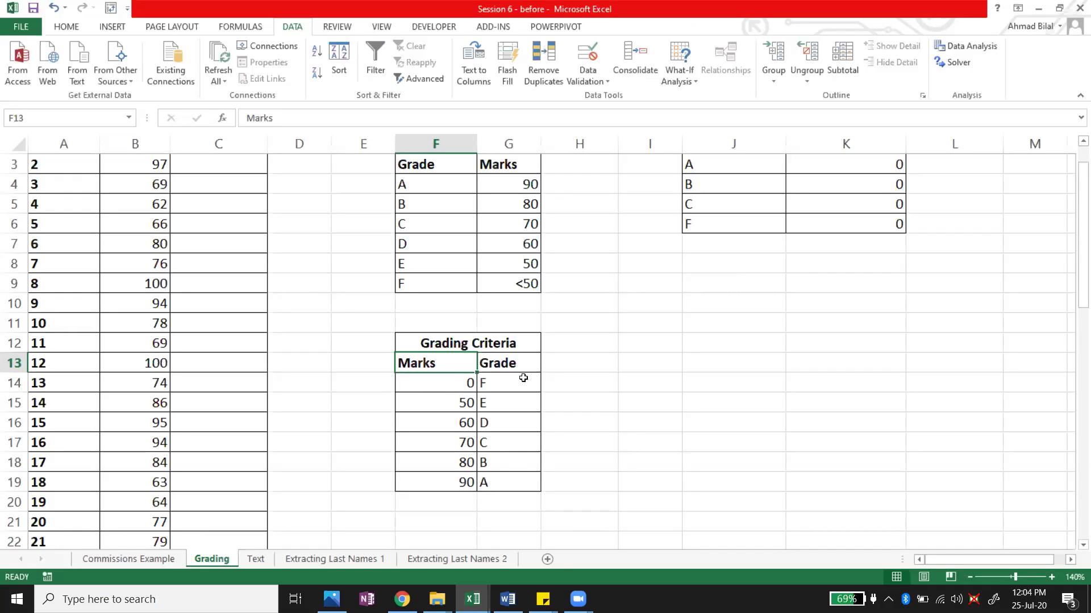
drag(519, 376, 451, 497)
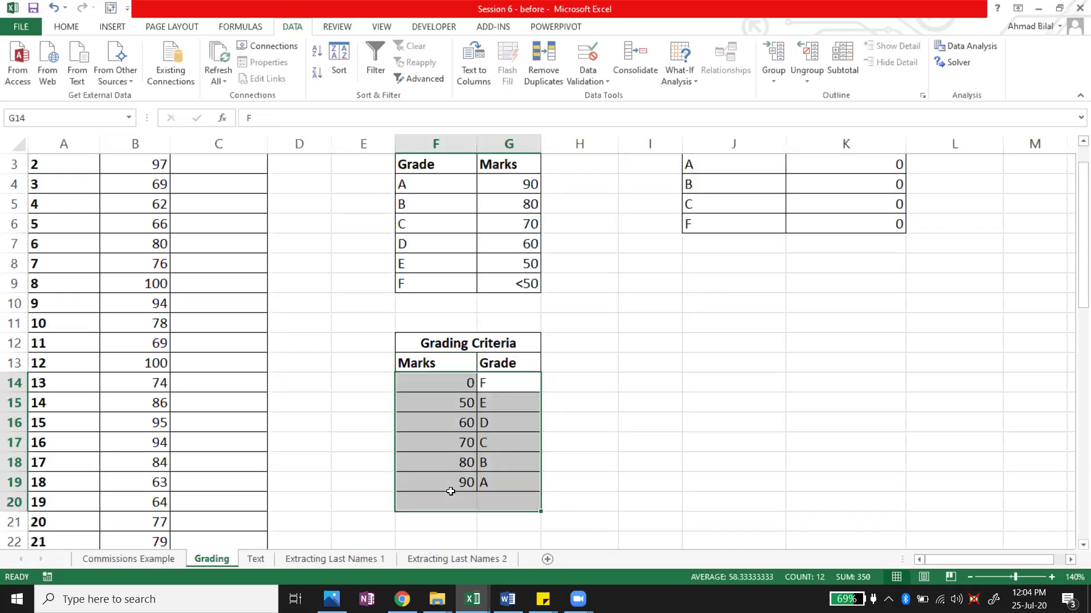
click(448, 365)
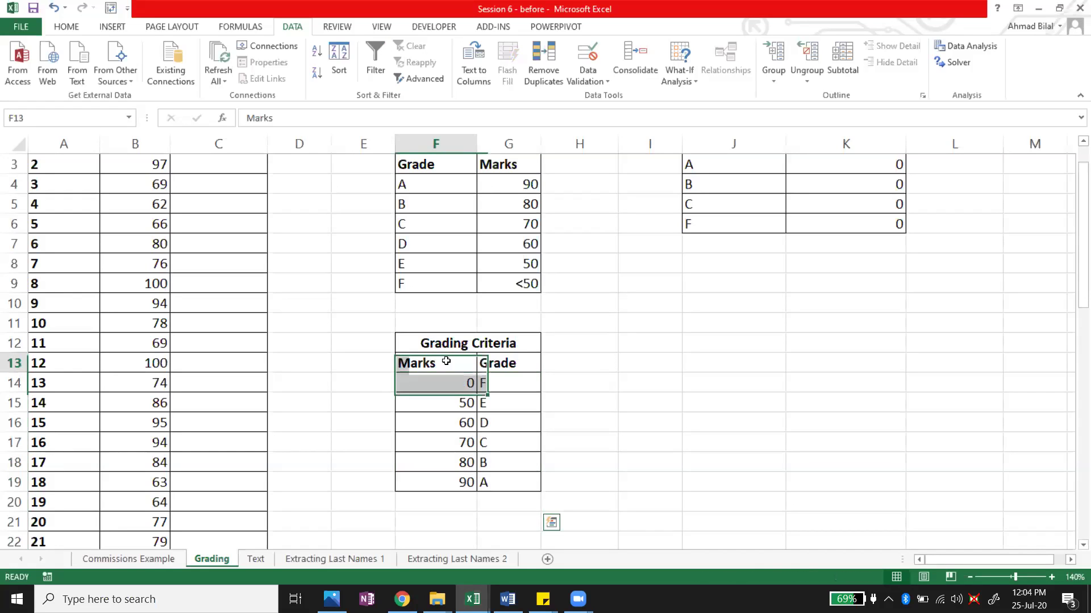
drag(453, 350, 515, 476)
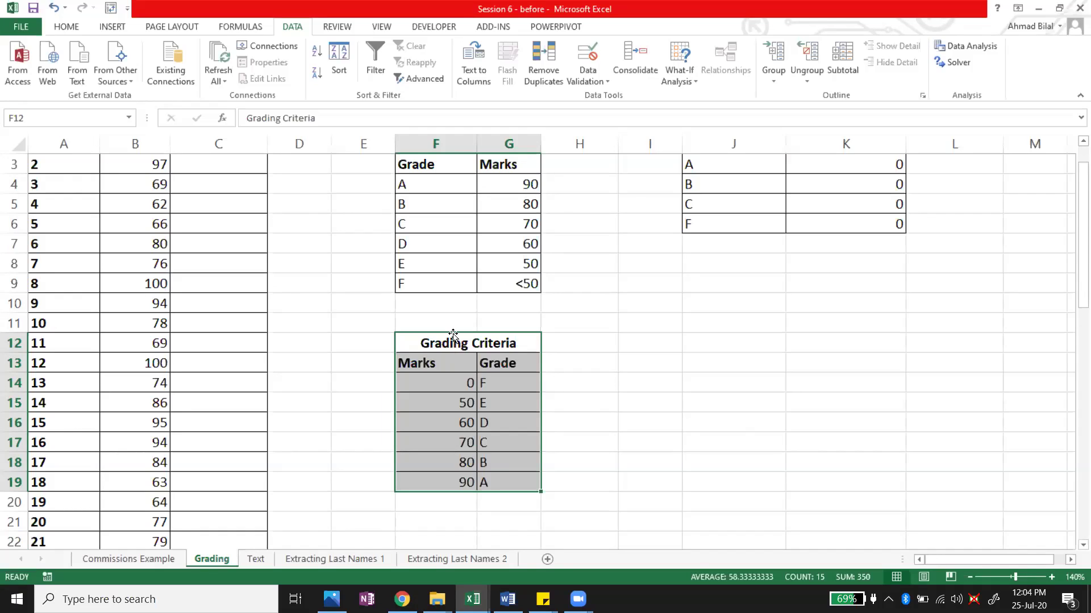
- Return to the start of the student list and select the first student's Grade cell, C2
click(231, 256)
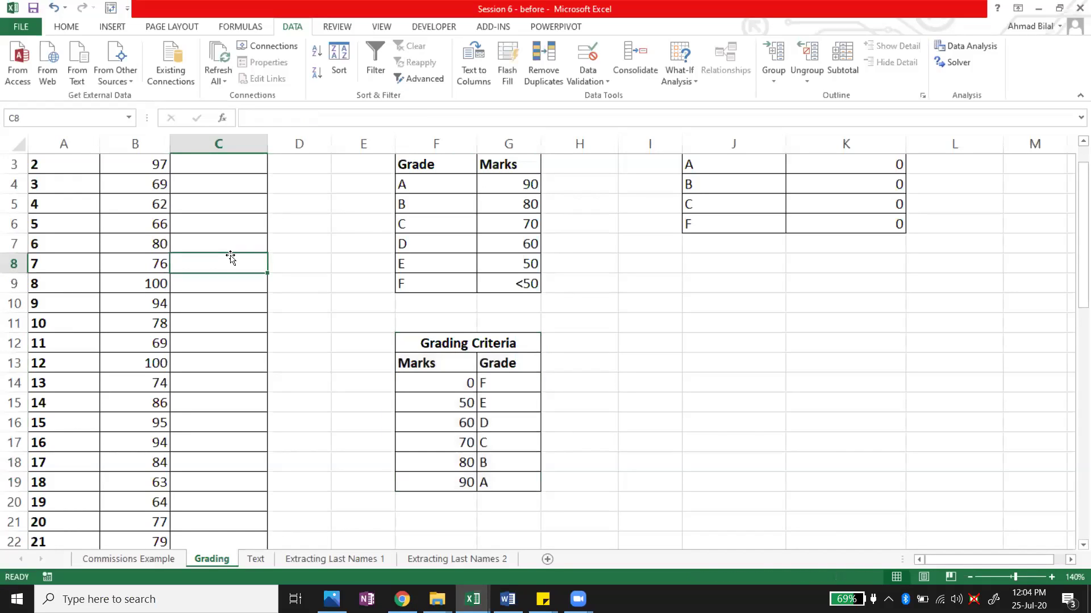
key(Up)
key(Up)
key(Up)
scroll(230, 255, up, 1)
key(Up)
key(Up)
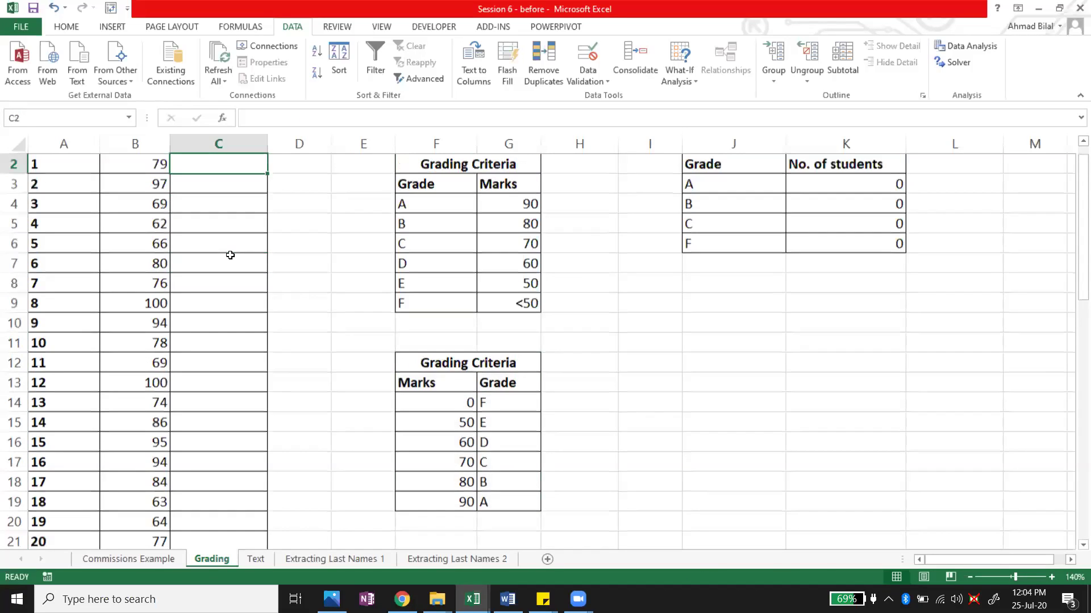
click(242, 188)
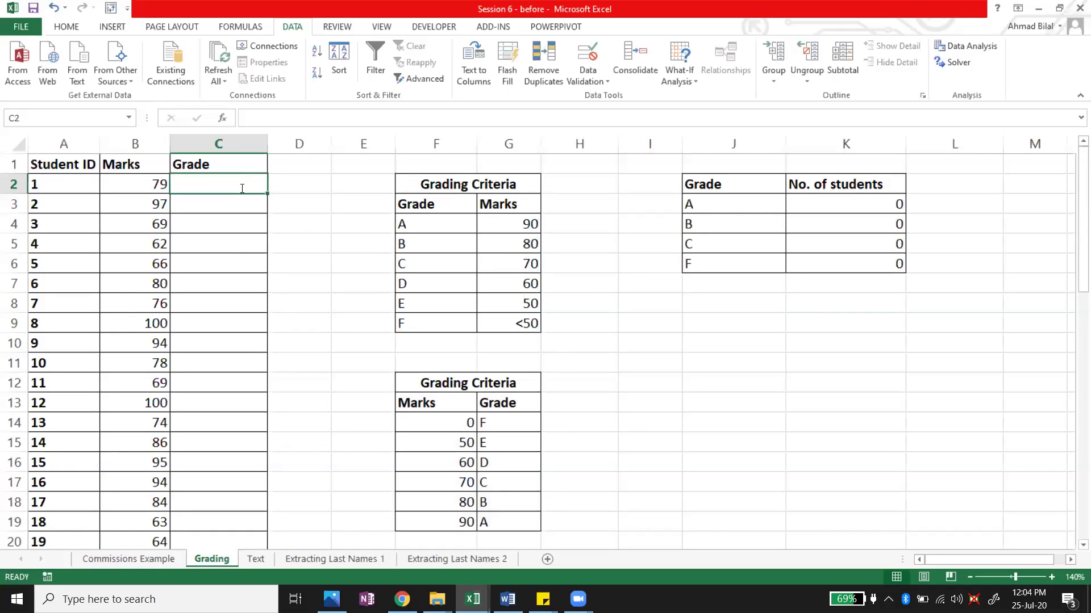
text(=VLOOKUP()
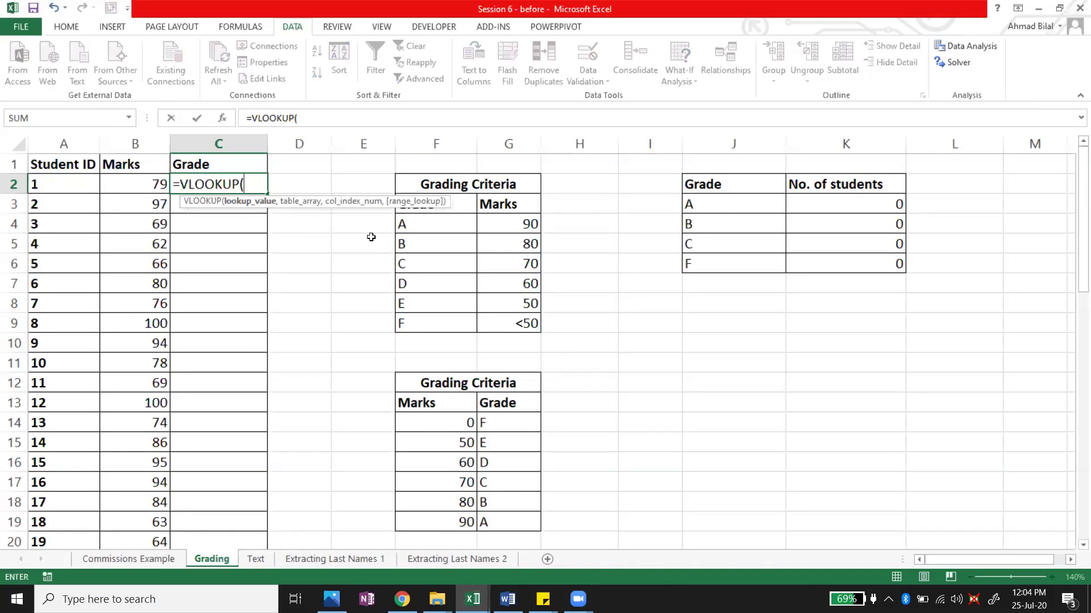
click(124, 187)
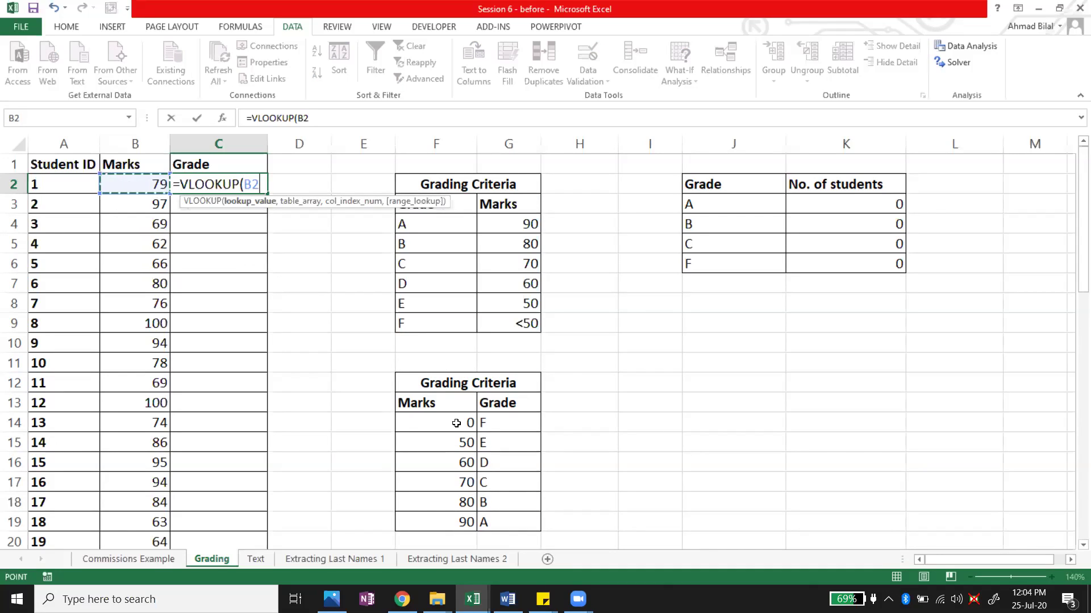
drag(446, 406, 521, 519)
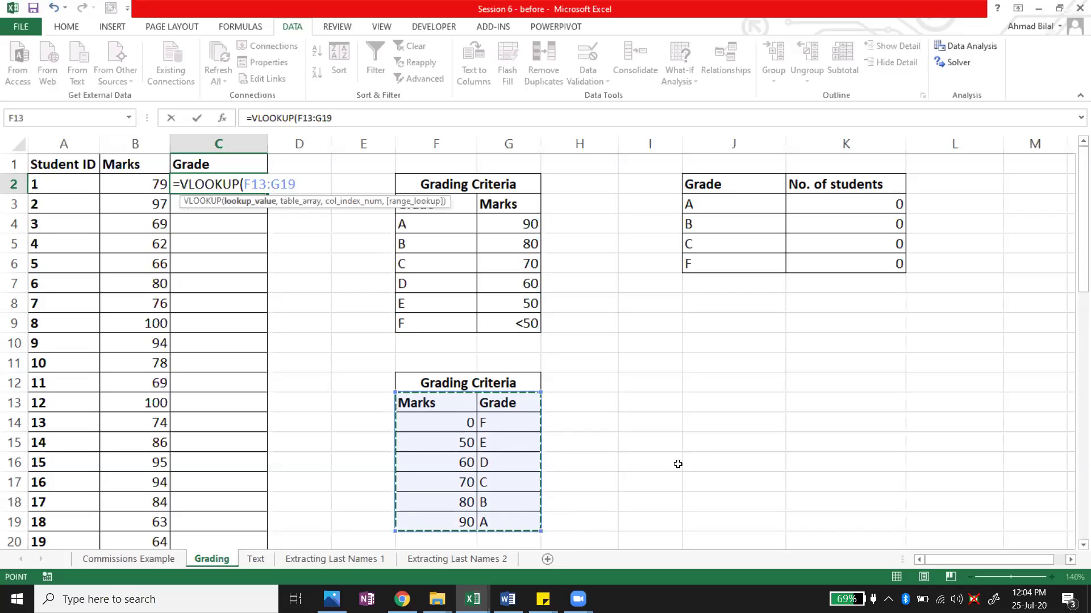
key(Escape)
- Enter =VLOOKUP(B2,$F$13:$G$19, 2, TRUE) in C2 to look up the first student's grade by approximate match
text(=VLOOKUP()
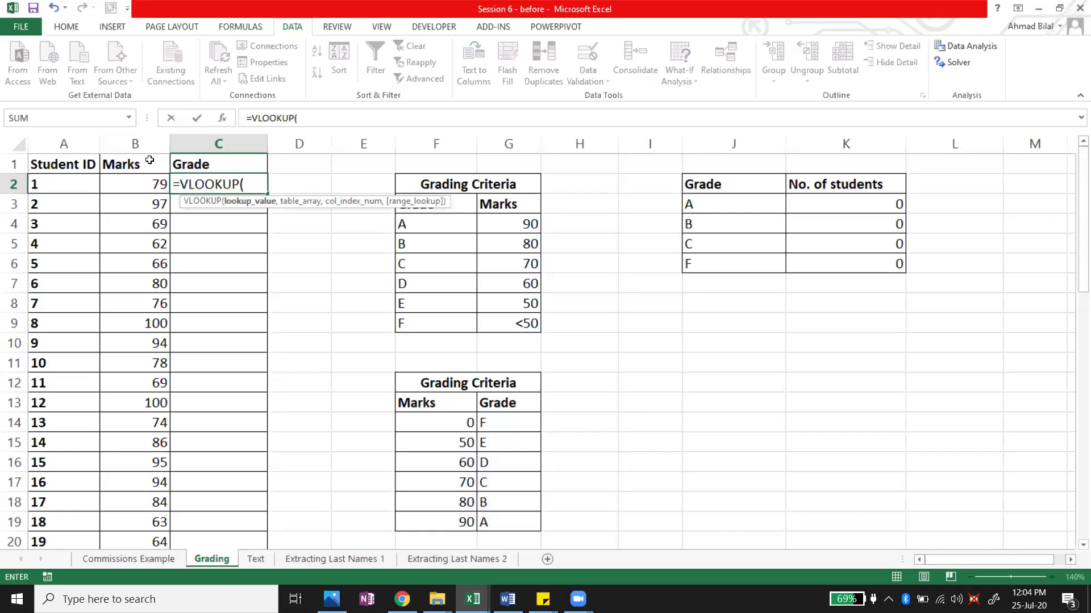
click(150, 181)
text(,)
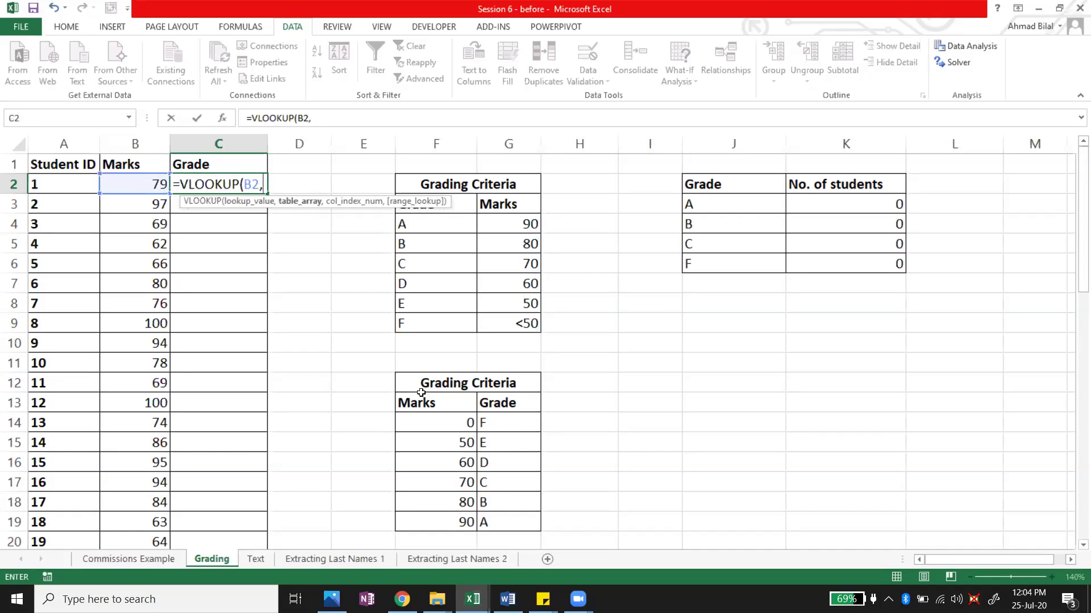
drag(442, 409, 511, 519)
key(F4)
text(,)
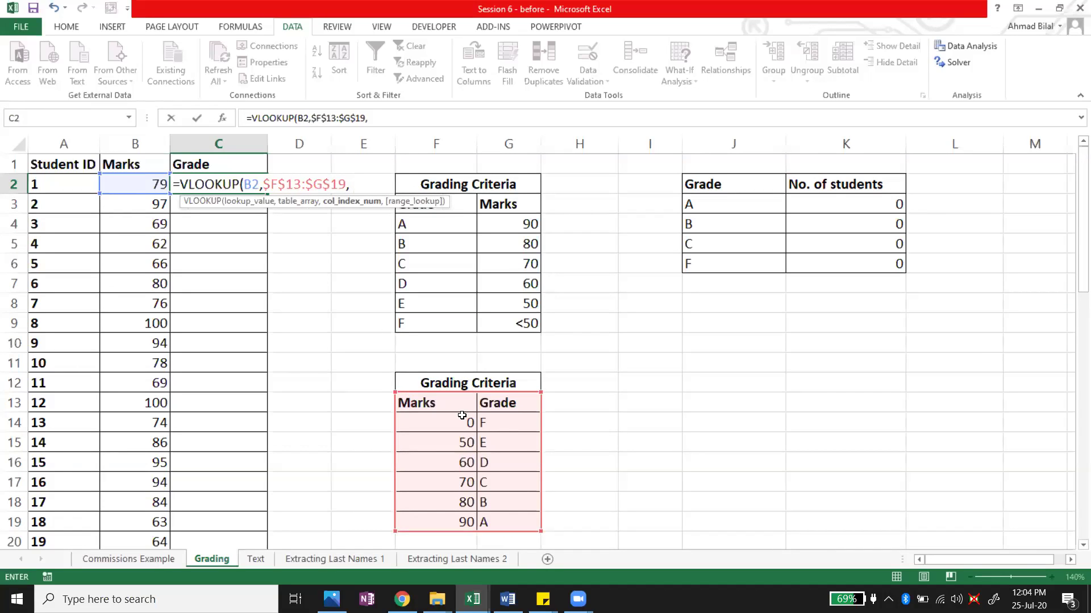
text( 2, t)
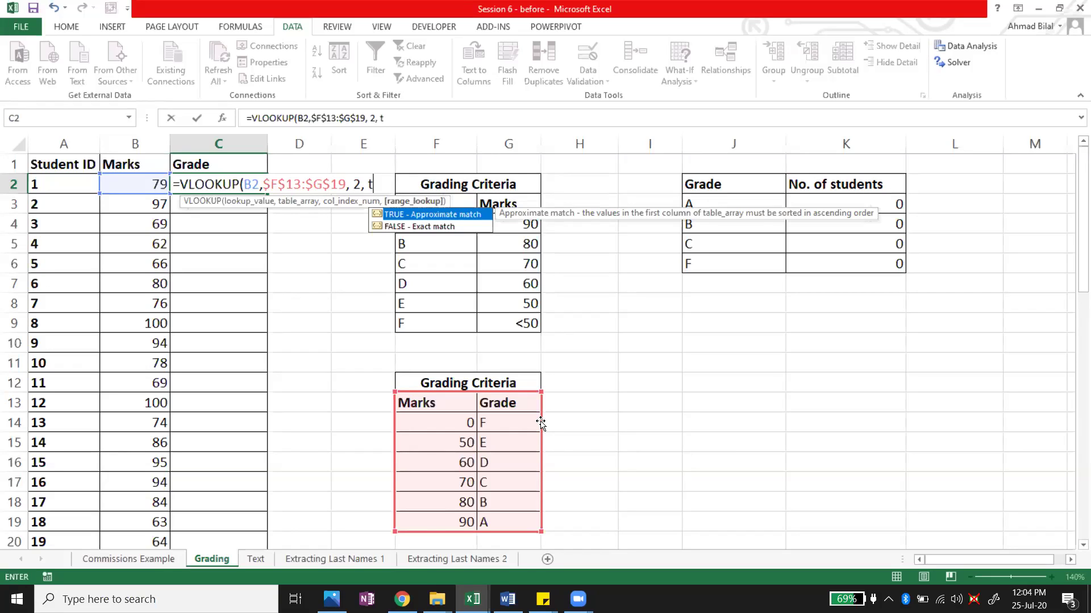
text(RUE)
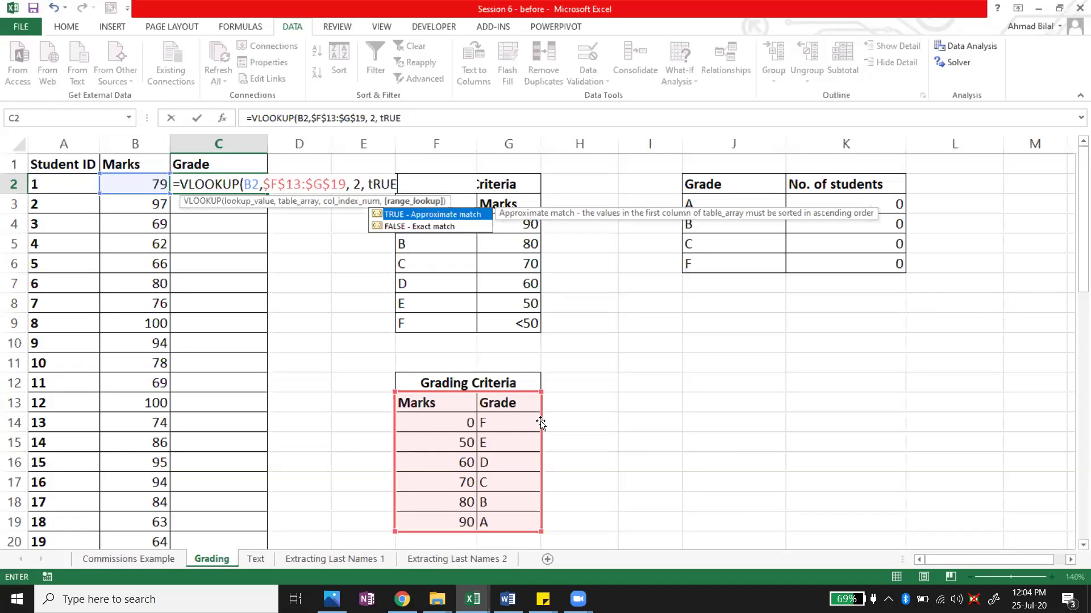
key(Tab)
text())
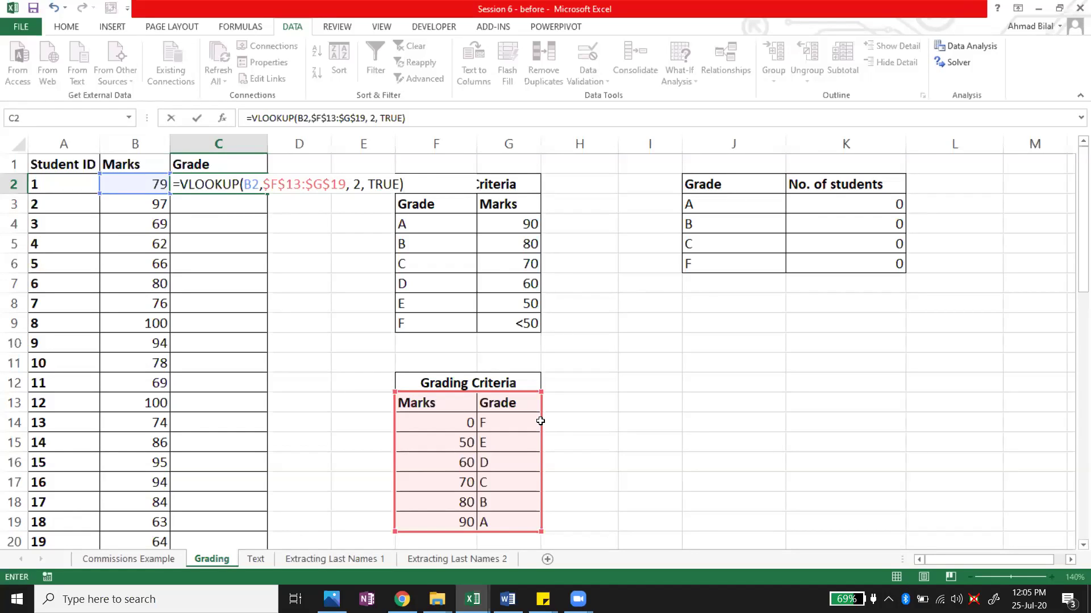
key(Return)
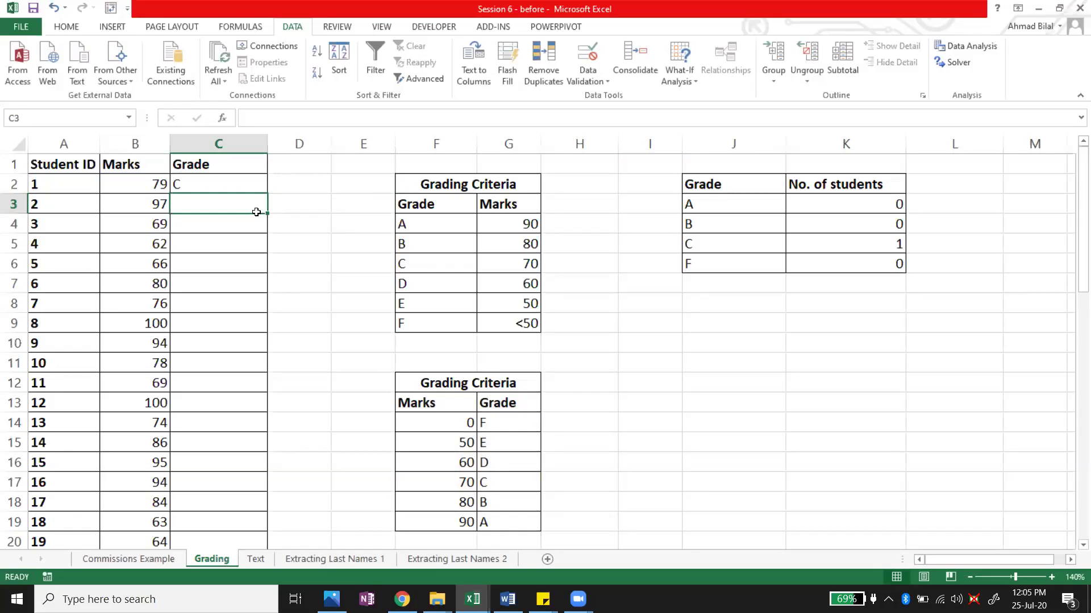
- Fill the VLOOKUP formula in C2 down the Grade column for all students
click(192, 186)
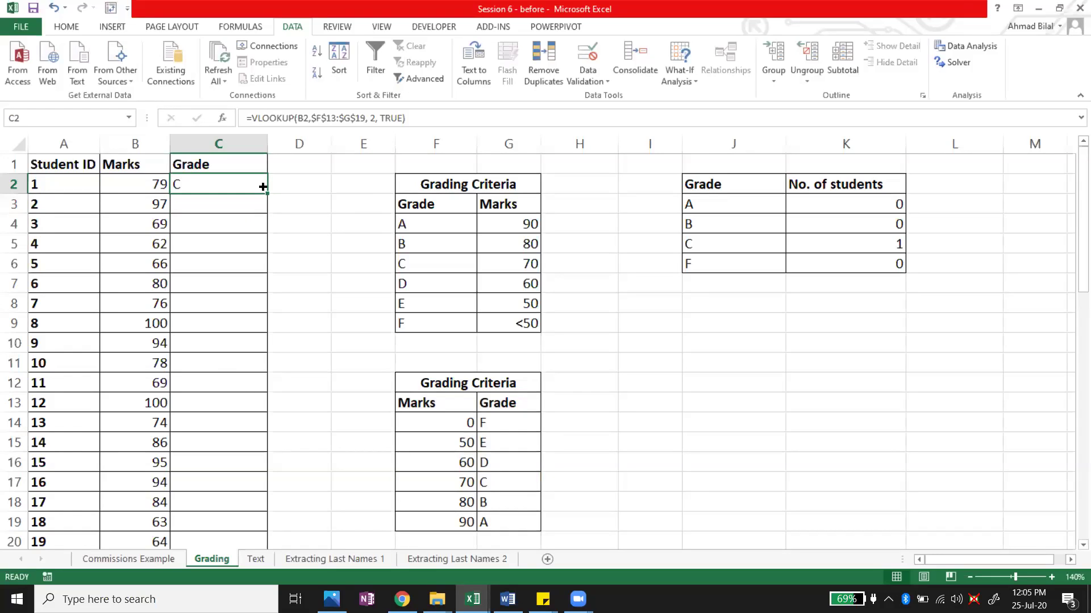
double_click(263, 186)
click(232, 179)
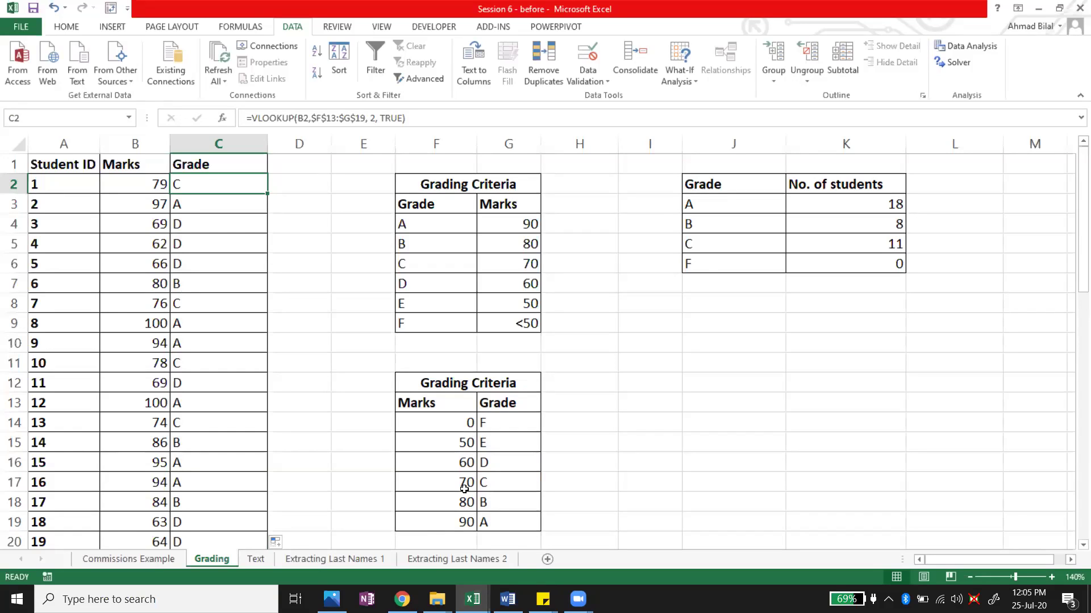
drag(452, 407, 511, 521)
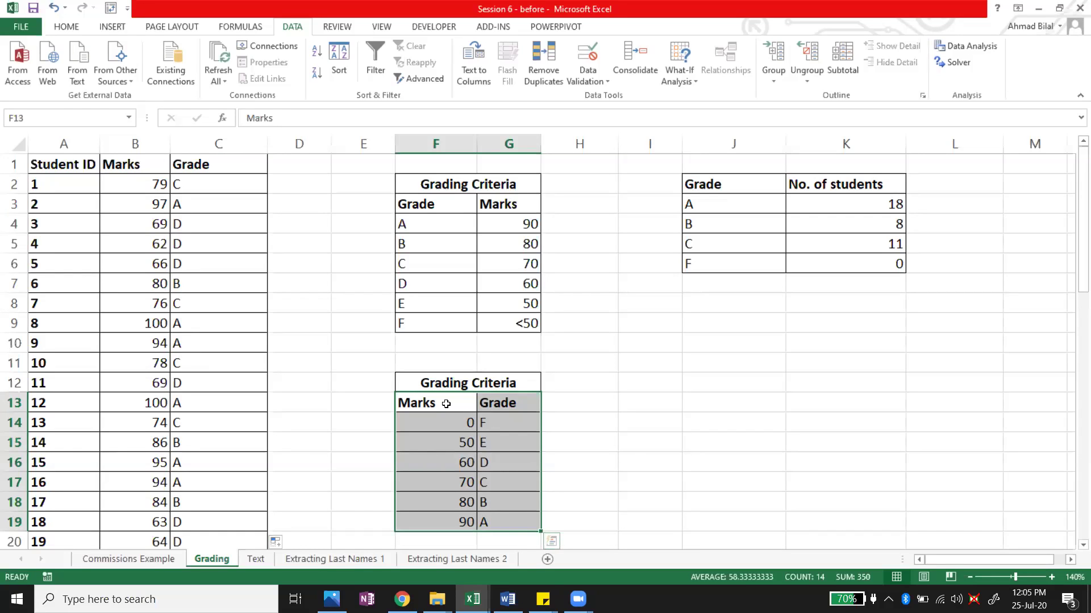
drag(441, 404, 441, 520)
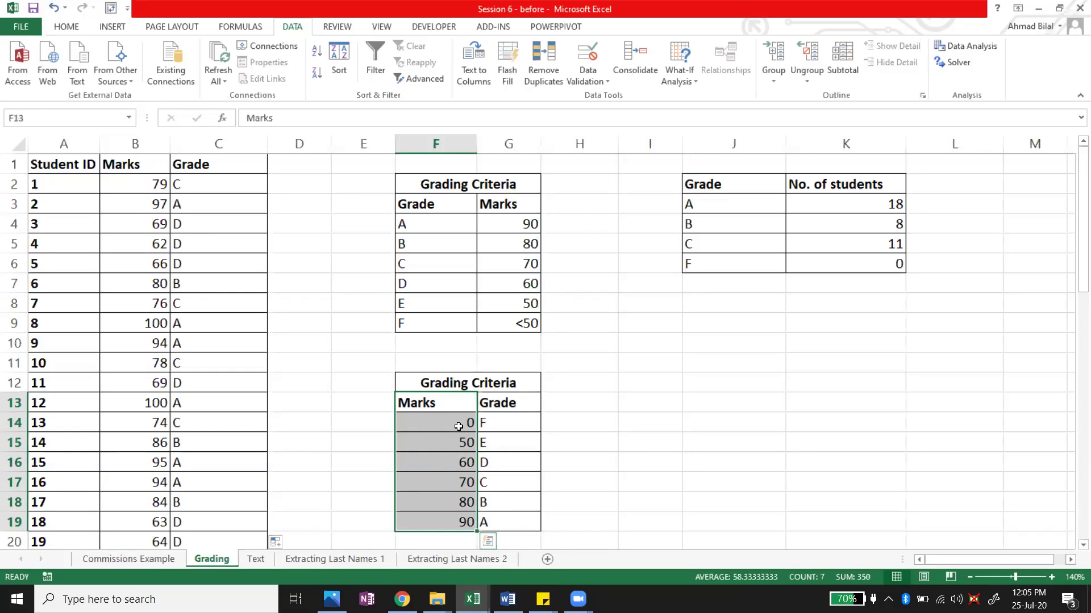
key(Down)
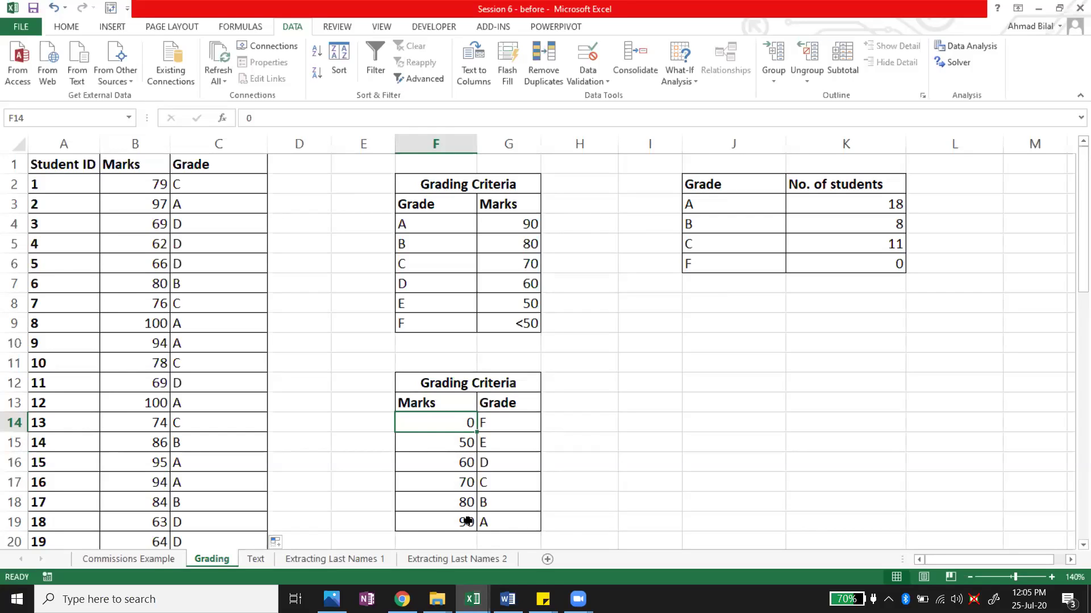
click(207, 185)
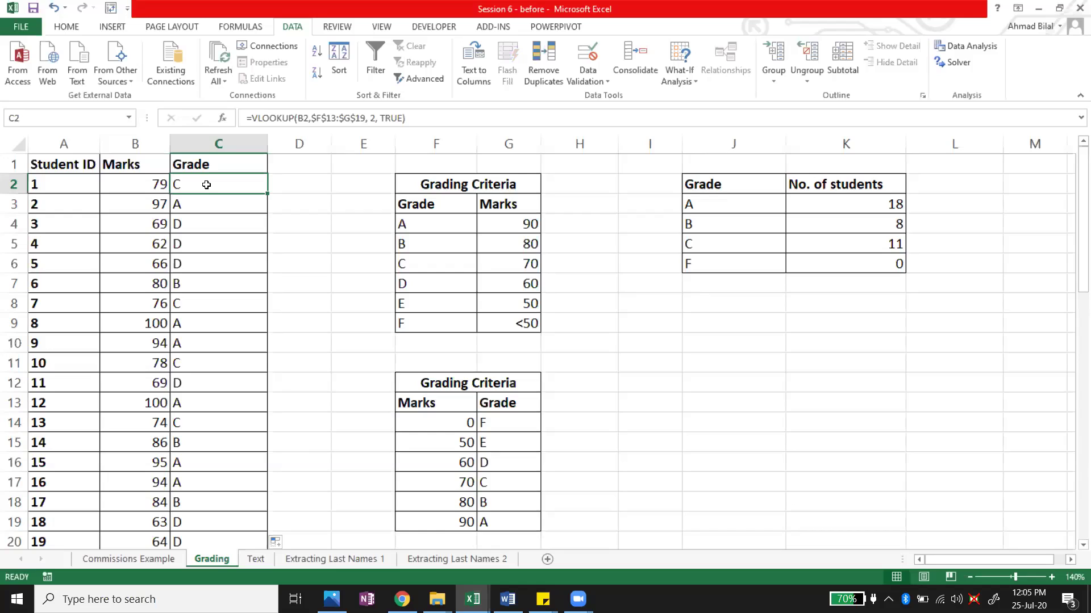
- Move grade F's row J6:K6 in the No. of students table two rows down to J8:K8
click(734, 264)
key(shift+Right)
key(ctrl+x)
key(Down)
key(Down)
key(ctrl+v)
- Copy grade C's row J5:K5 in the No. of students table into the two empty rows J6:K7
click(734, 266)
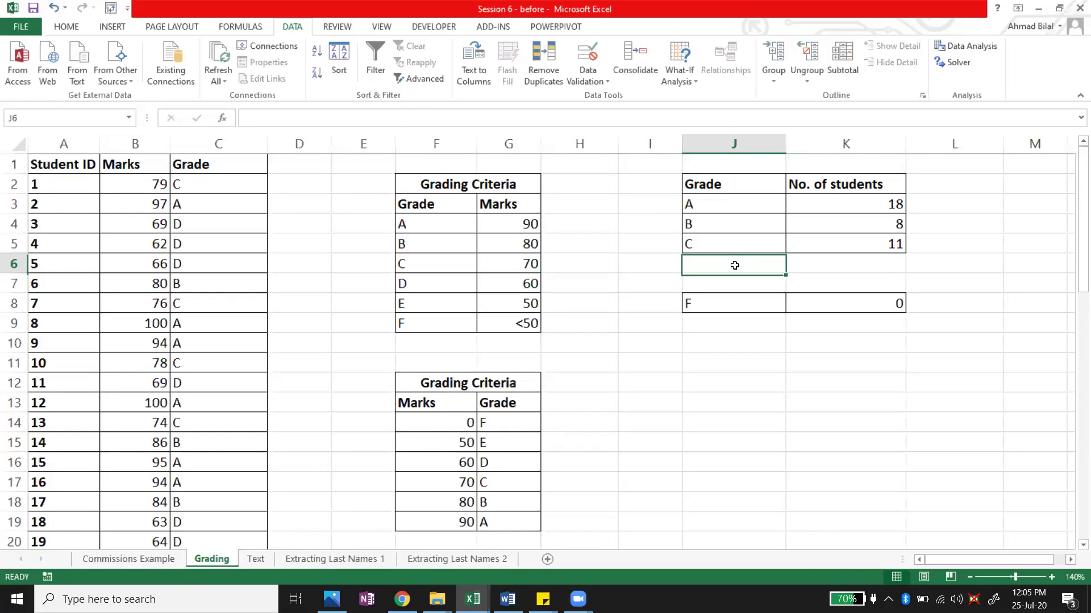
key(Up)
key(ctrl+c)
key(shift+Right)
key(ctrl+c)
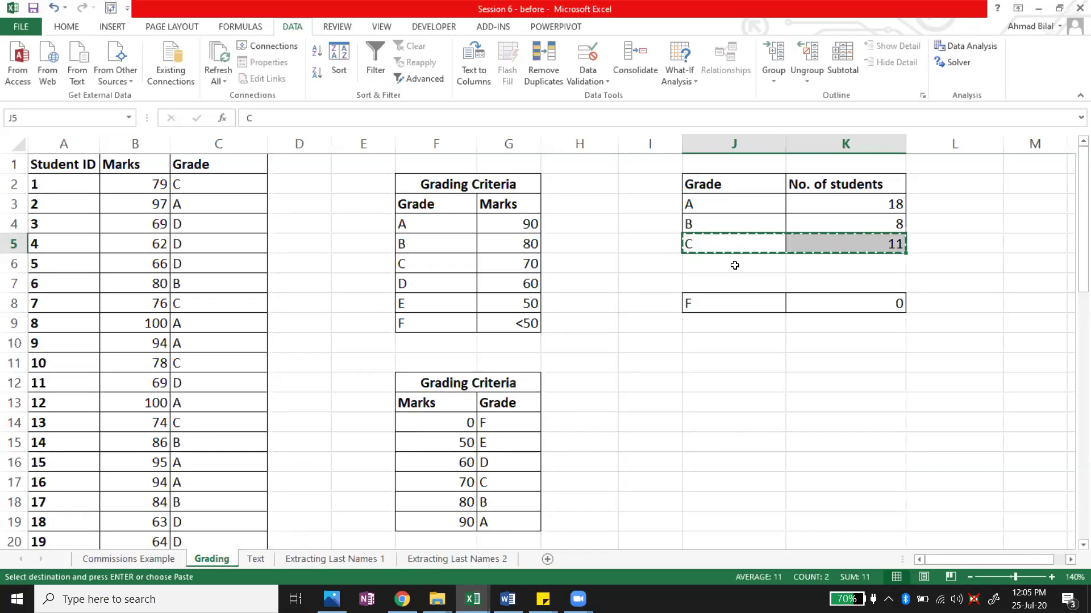
click(734, 265)
key(ctrl+v)
key(shift+Down)
key(ctrl+v)
- Relabel the copied grades in J6 and J7 as D and E
text(d)
key(Return)
text(e)
key(Return)
- Examine the student counts for grades A to F in K3:K8, including their total and COUNTIFS formulas
key(Right)
key(Up)
key(Up)
key(Up)
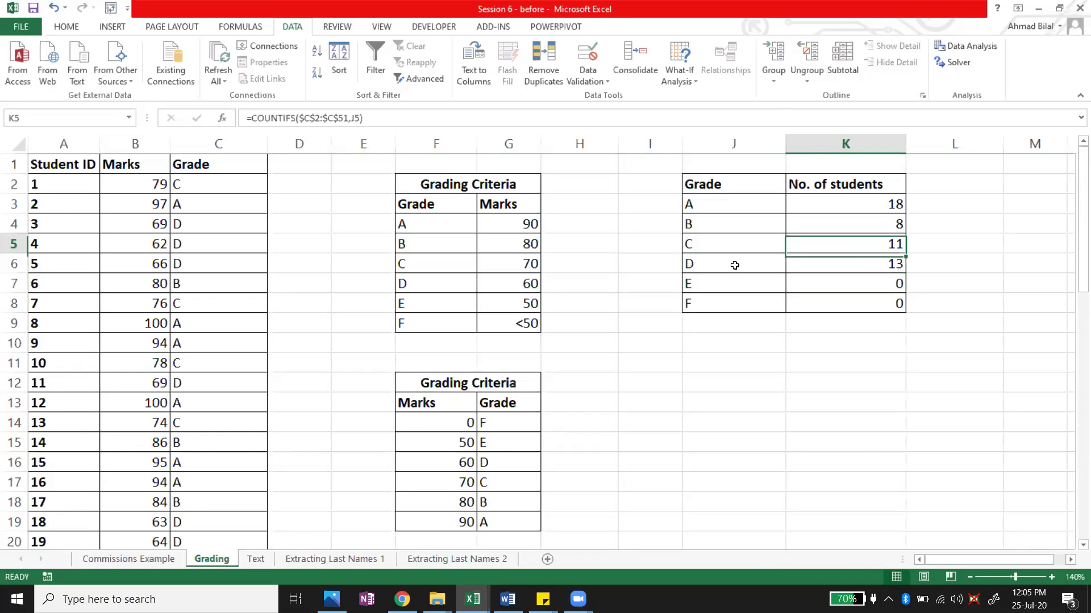
key(Up)
key(Up)
key(ctrl+shift+Down)
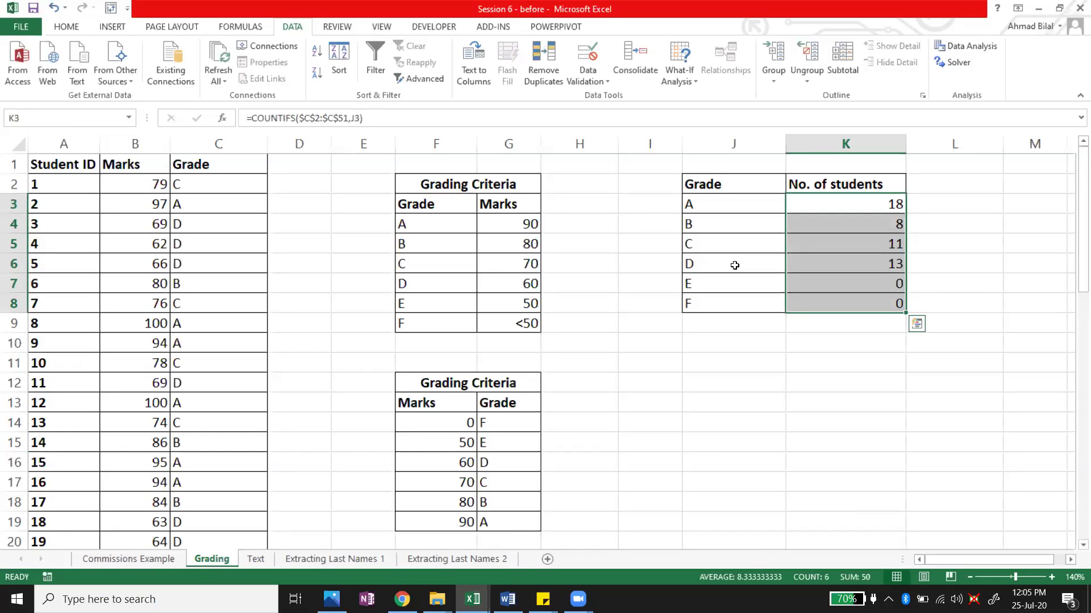
click(783, 323)
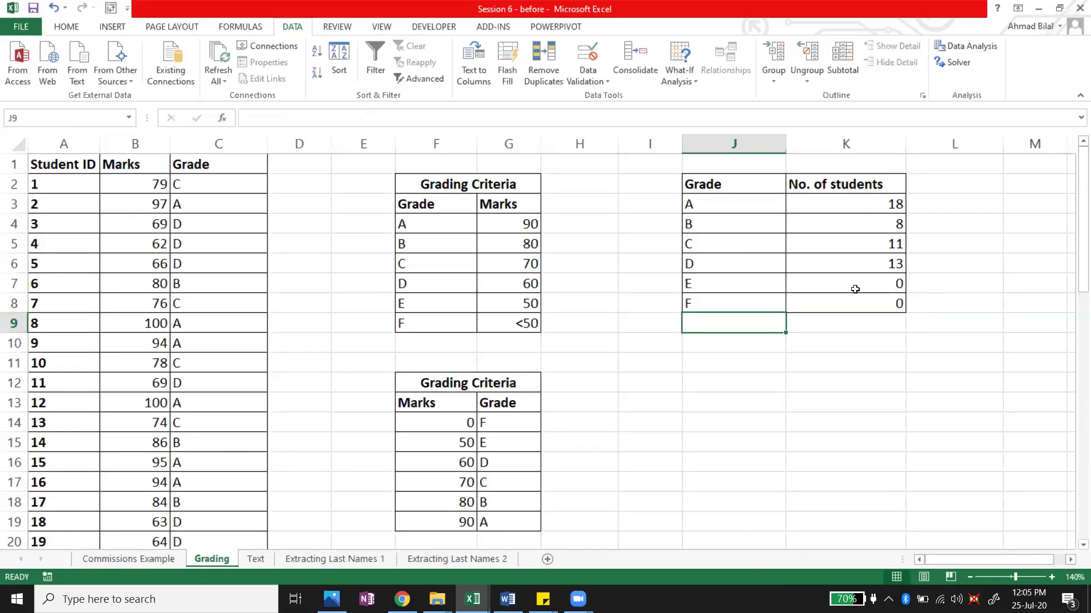
click(854, 291)
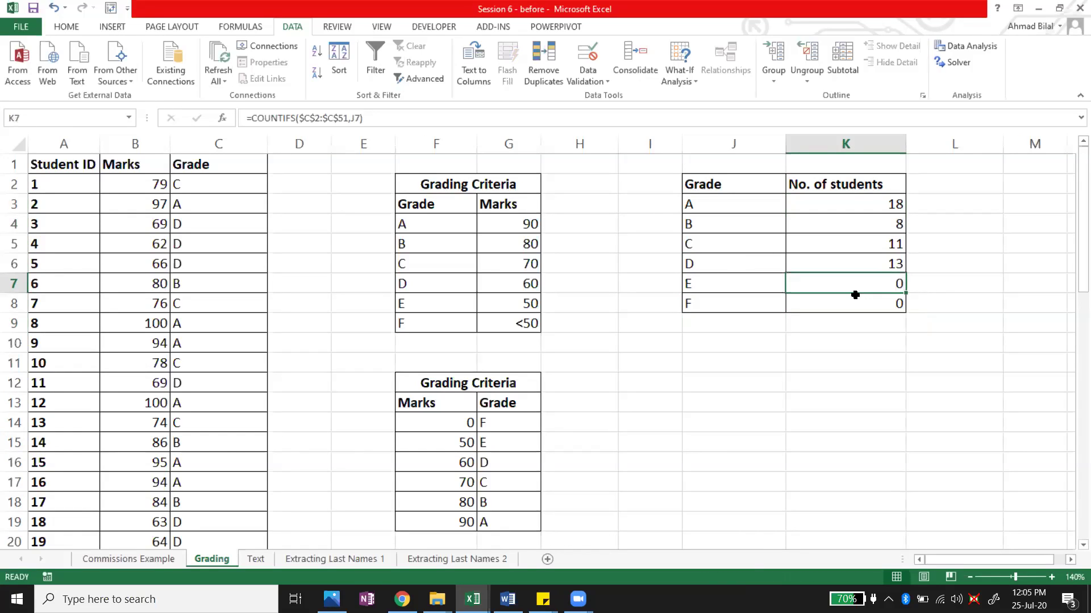
click(848, 265)
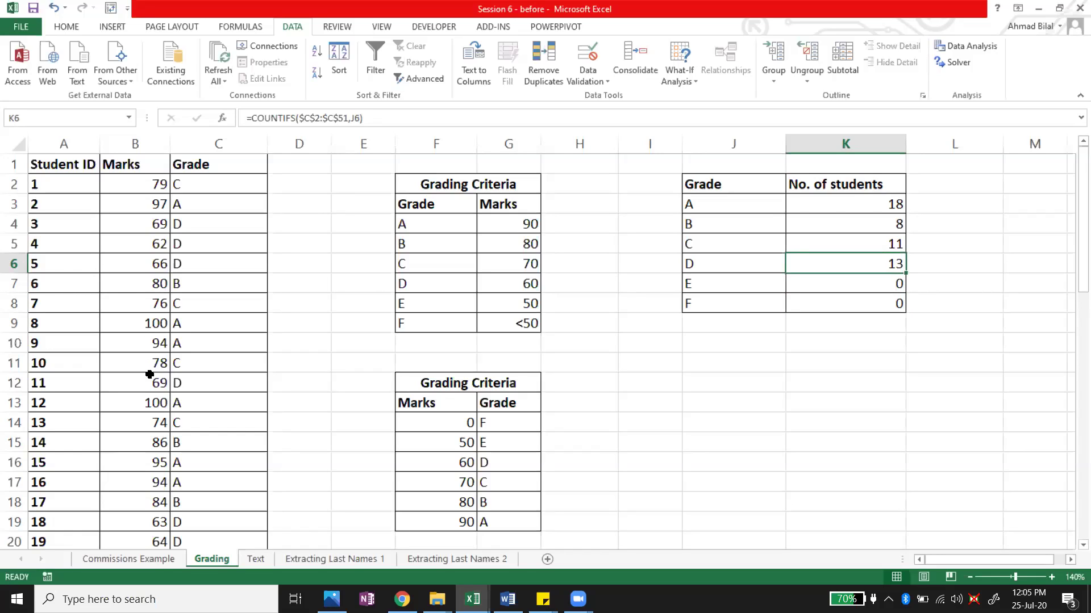
drag(866, 291, 869, 202)
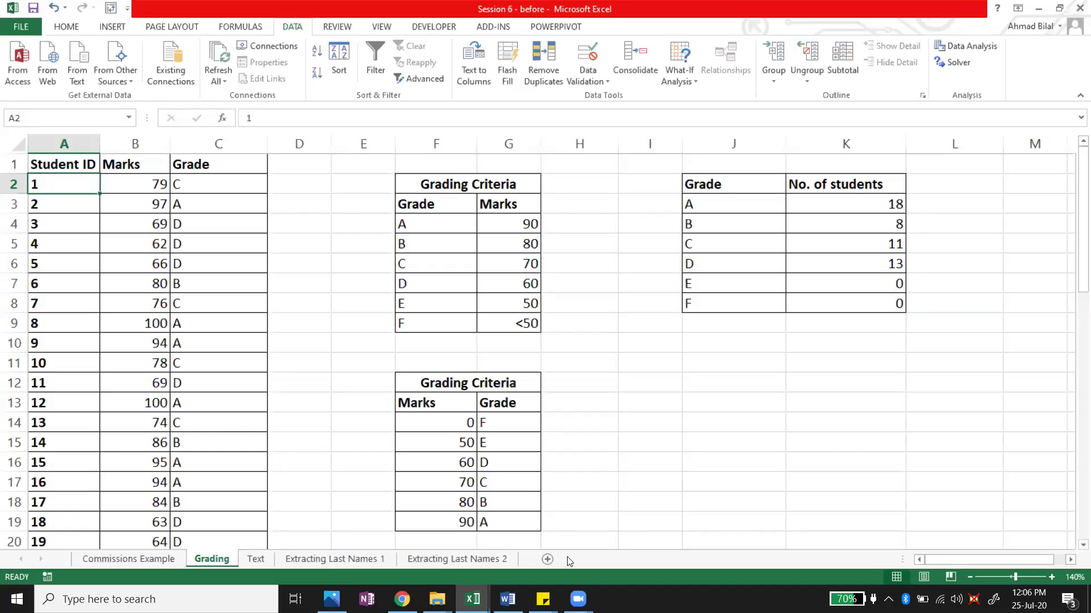
mouse_move(578, 599)
click(359, 236)
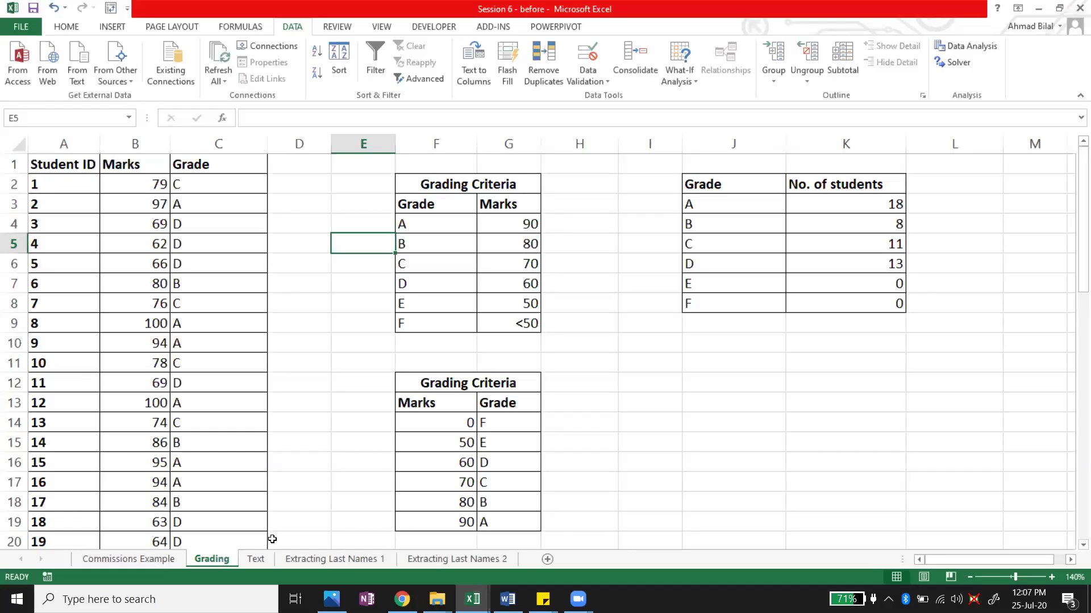
click(259, 559)
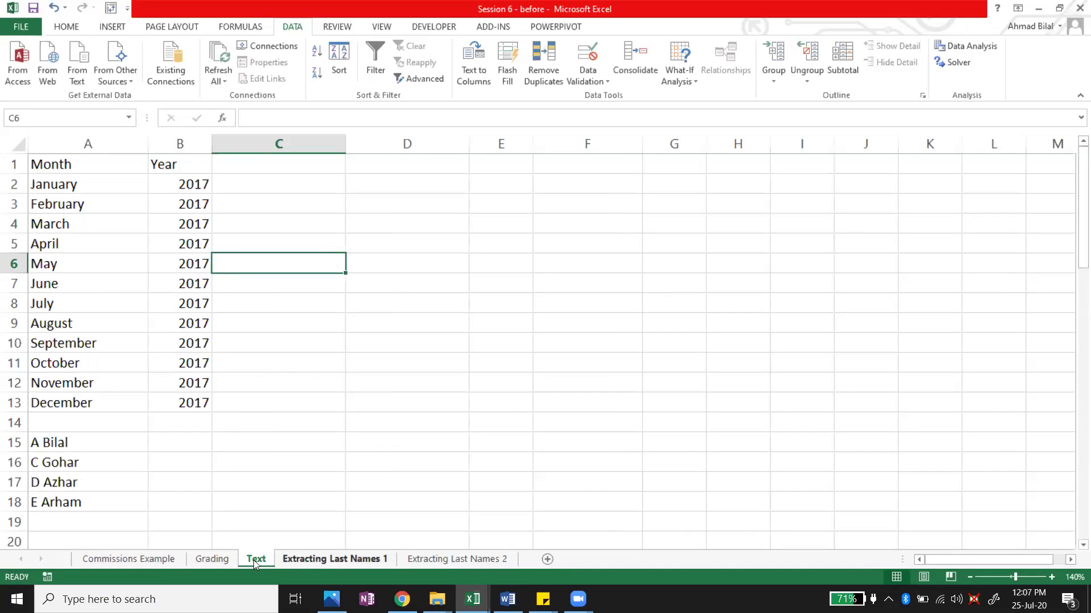
click(227, 559)
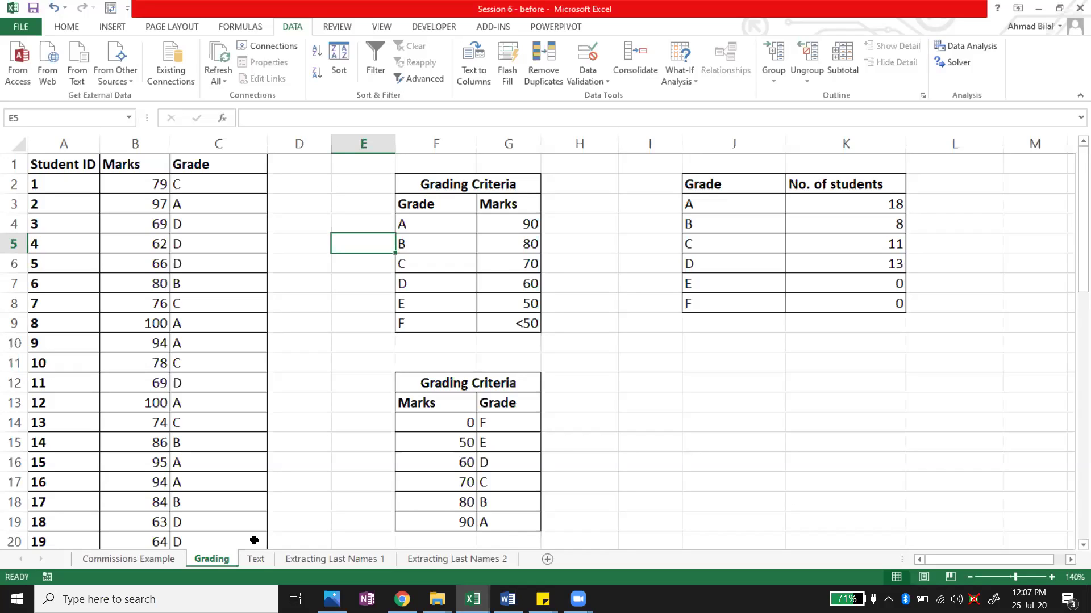
click(262, 566)
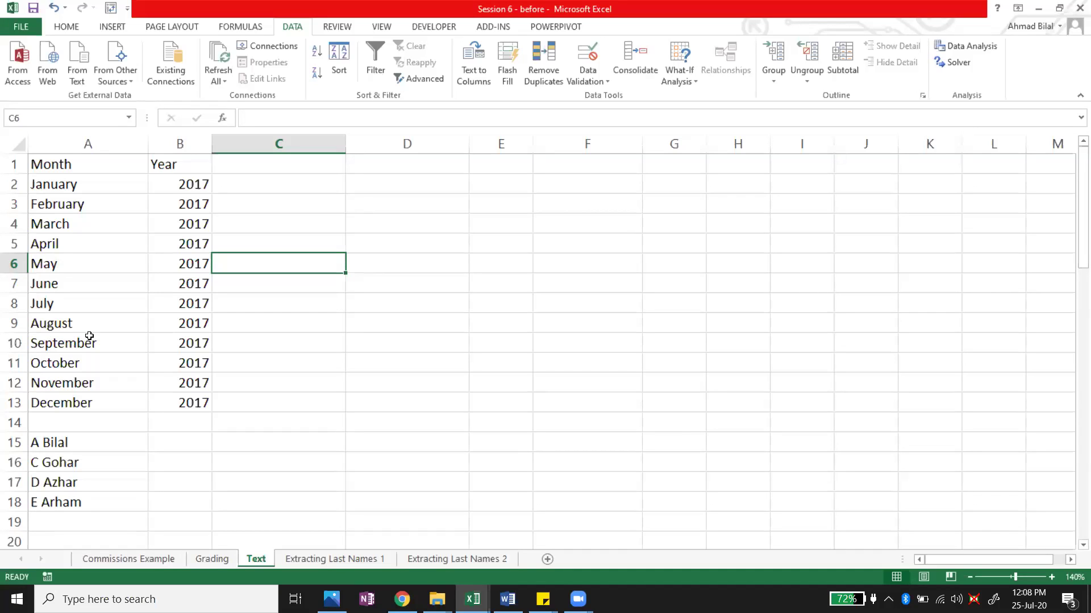
- Display the formulas instead of their results on the Commissions Example sheet and bring the Payout Rate and Commission columns into view
click(158, 559)
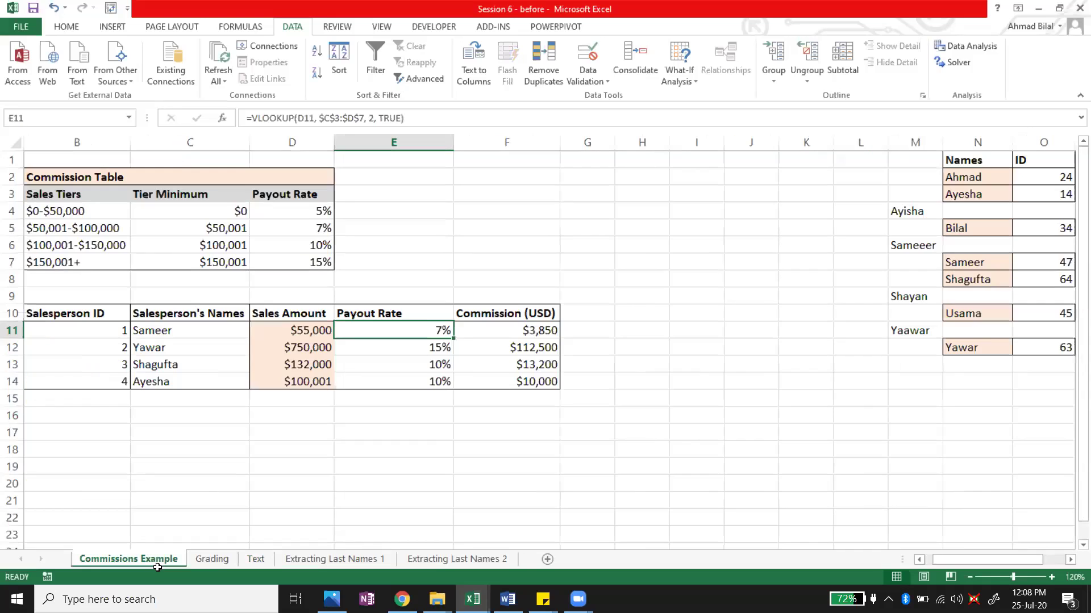
text(`)
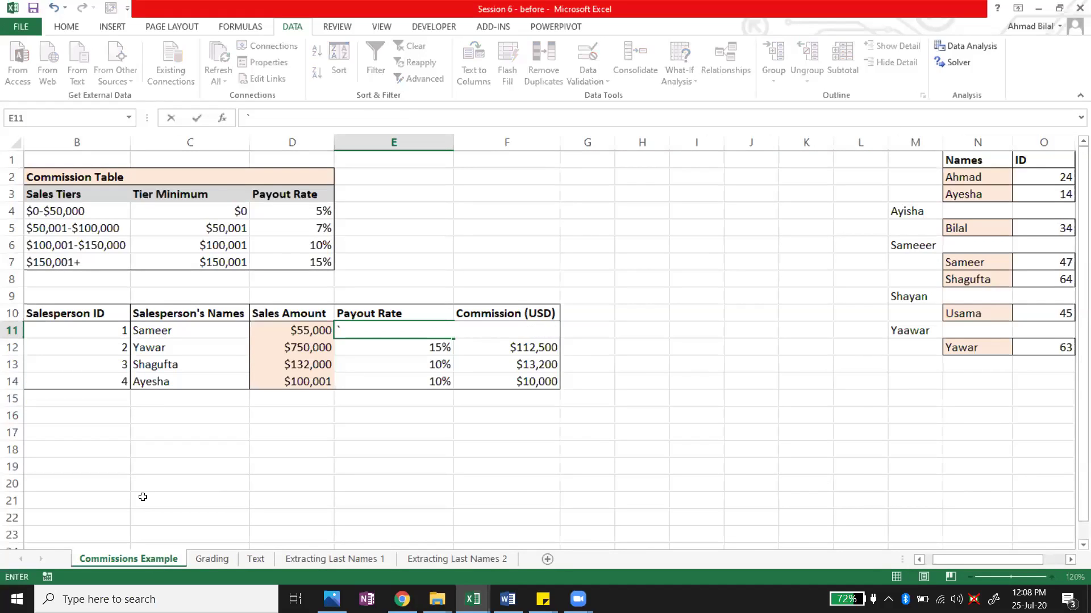
key(Escape)
key(ctrl+grave)
drag(946, 561, 930, 561)
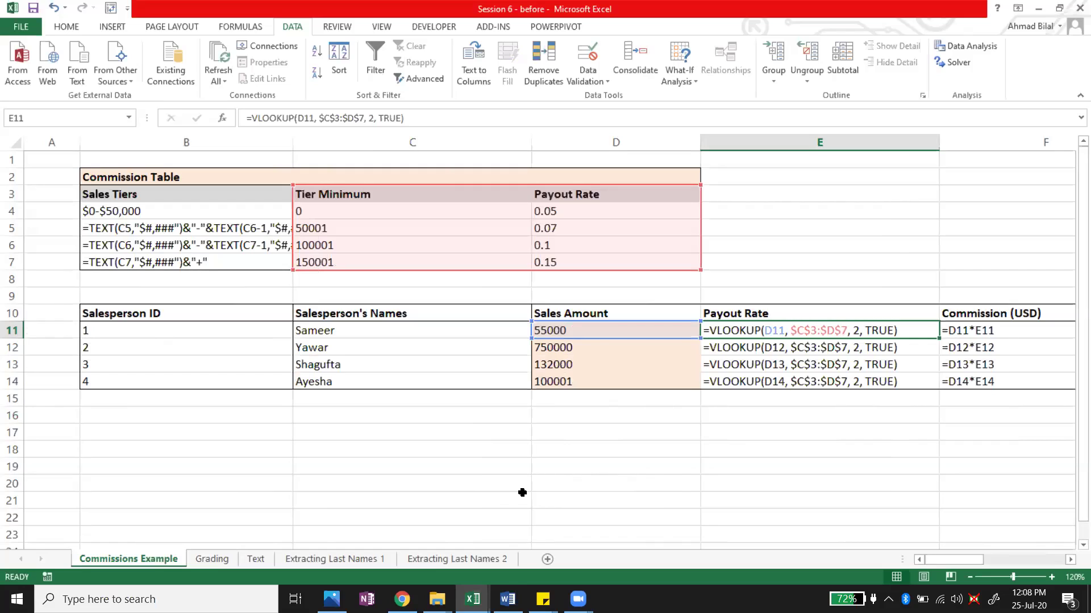
click(578, 599)
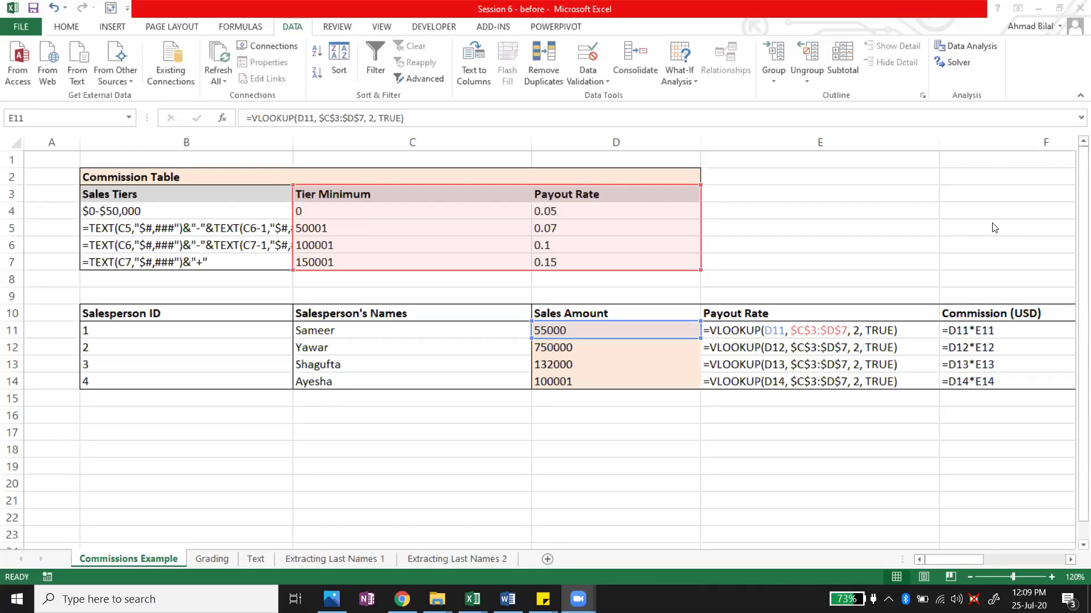
click(791, 325)
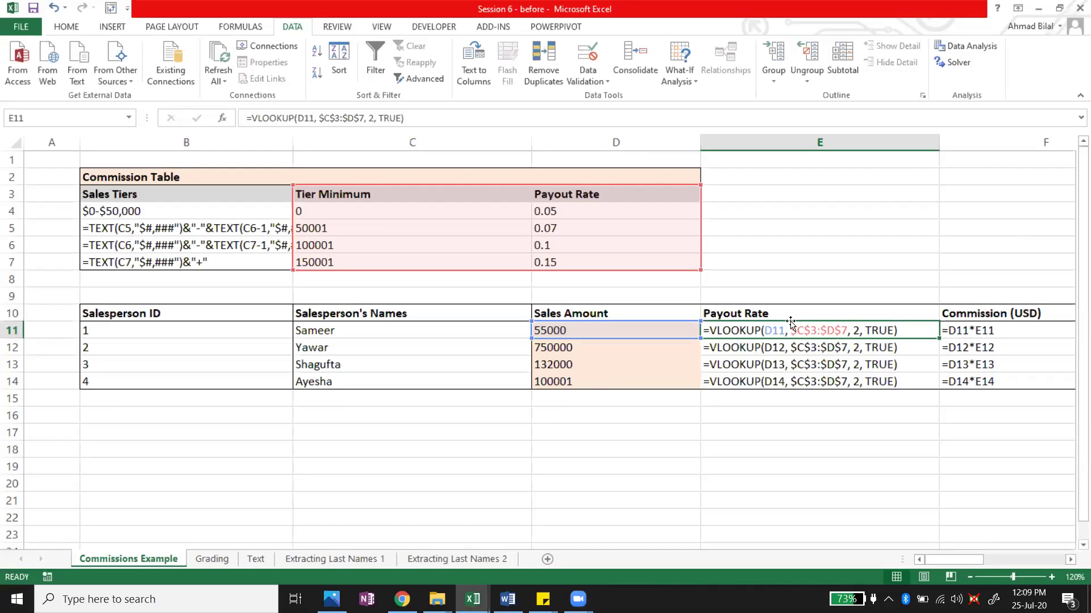
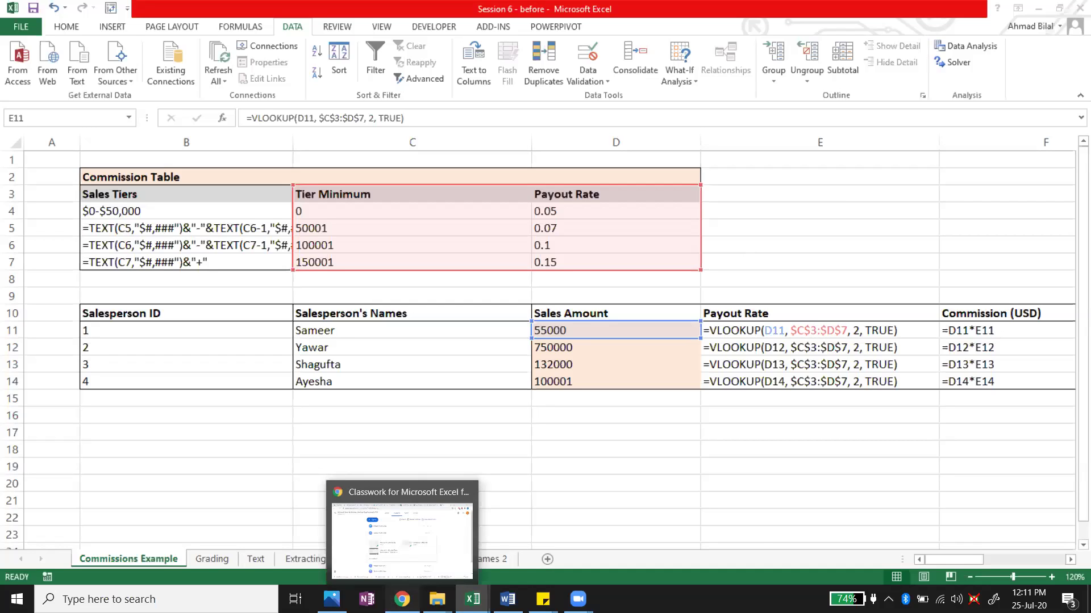
- Switch to Chrome, open itu.edu.pk/pdc/microsoft-excel-essentials-for-business-analysis/ in a new tab and dismiss the downloads bar
click(402, 599)
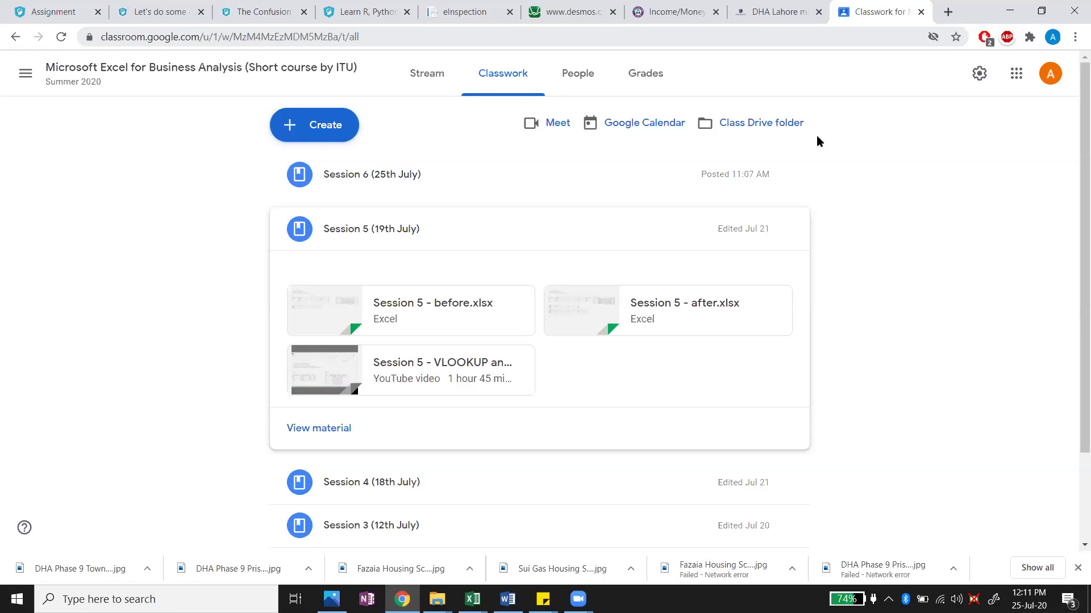
key(ctrl+t)
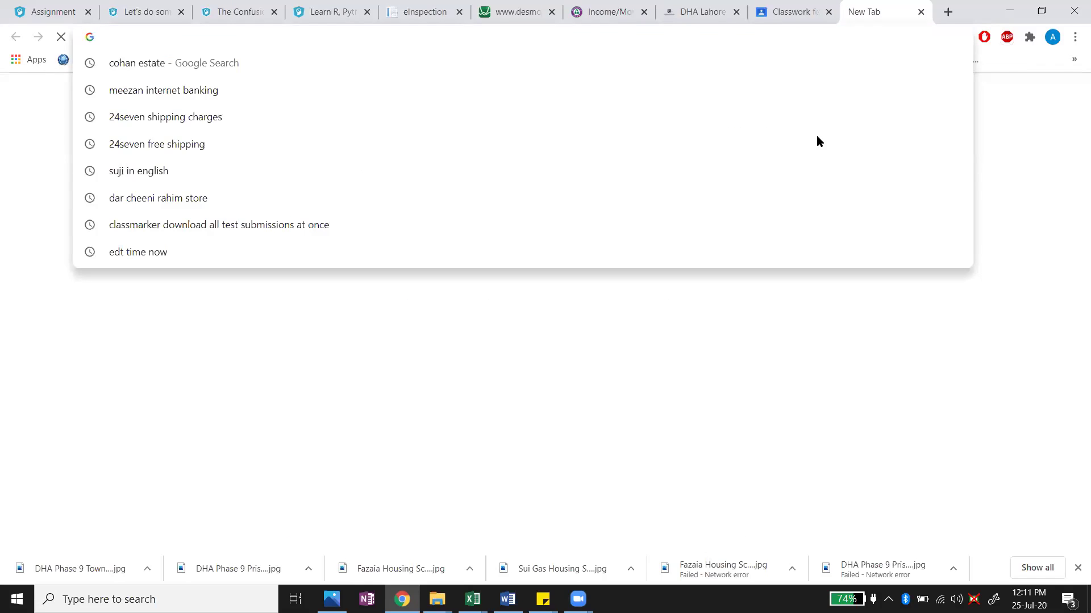
text(ITU.edu.pk/)
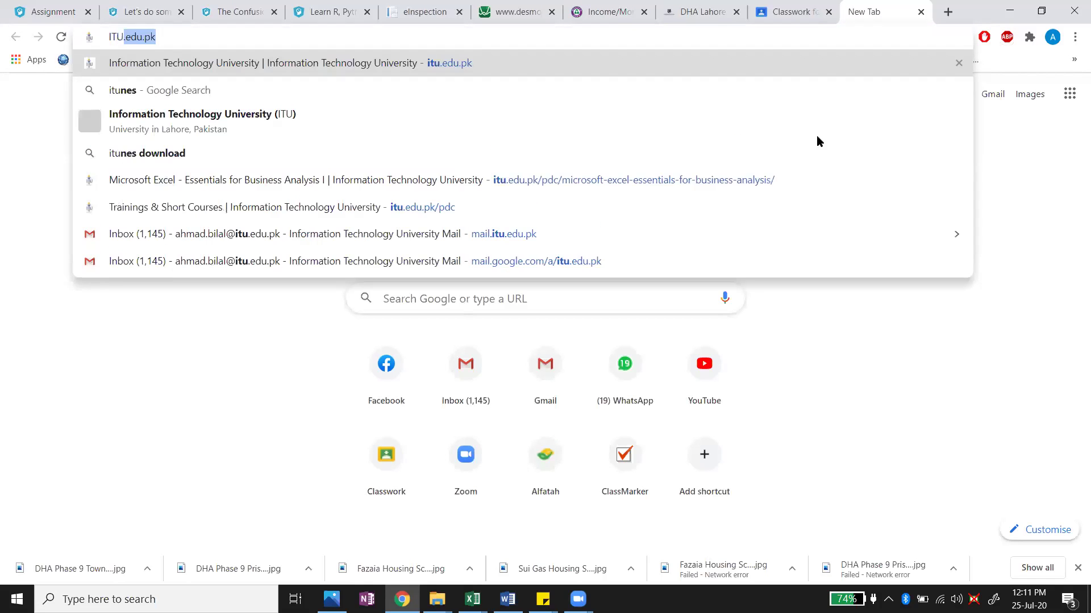
key(Right)
text(/)
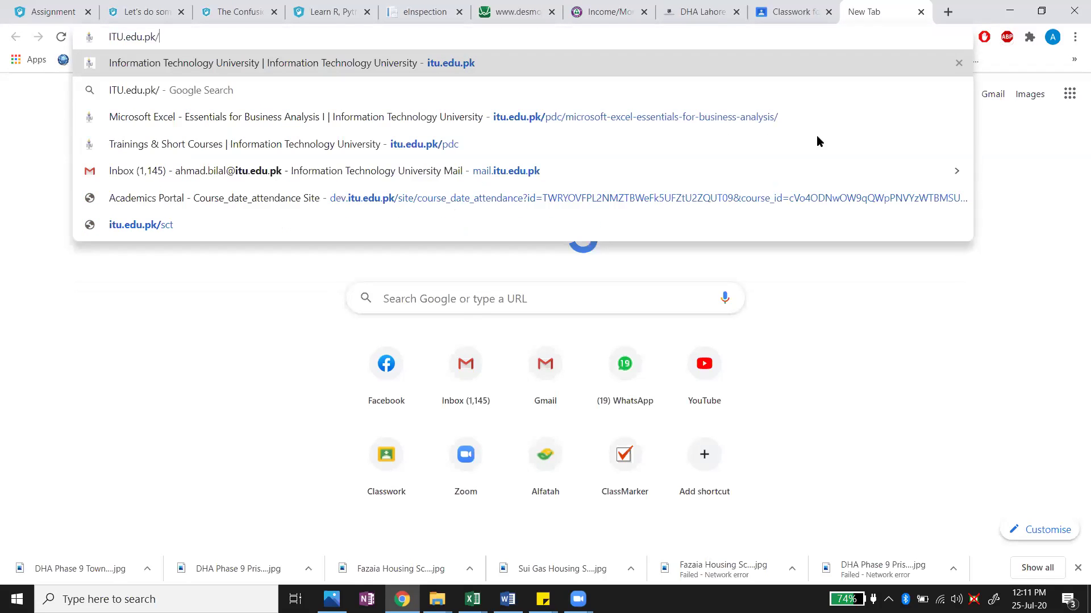
key(Down)
key(Down)
key(Return)
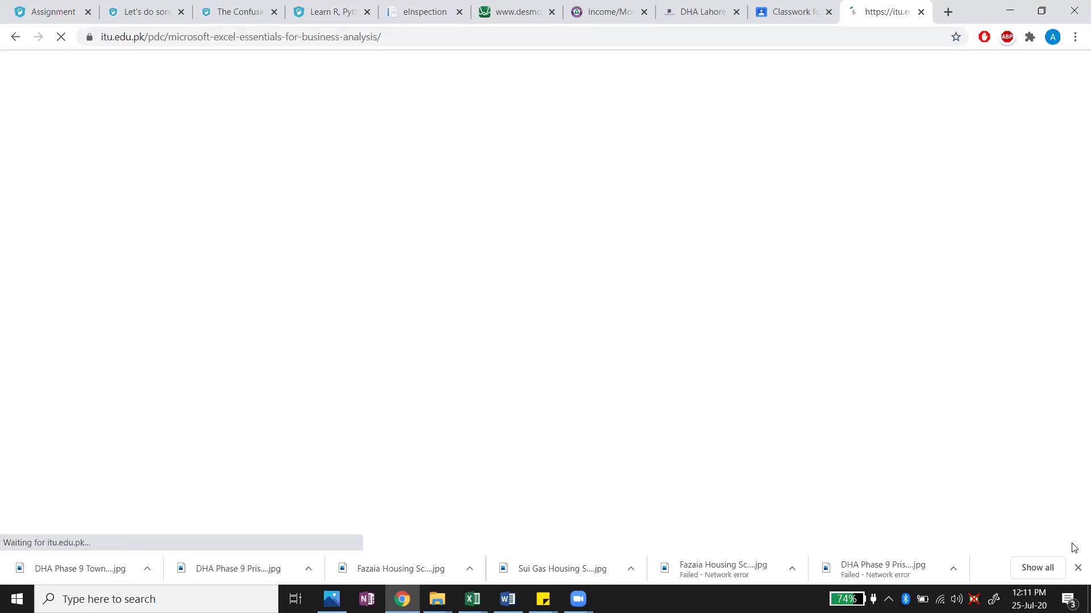
click(1076, 568)
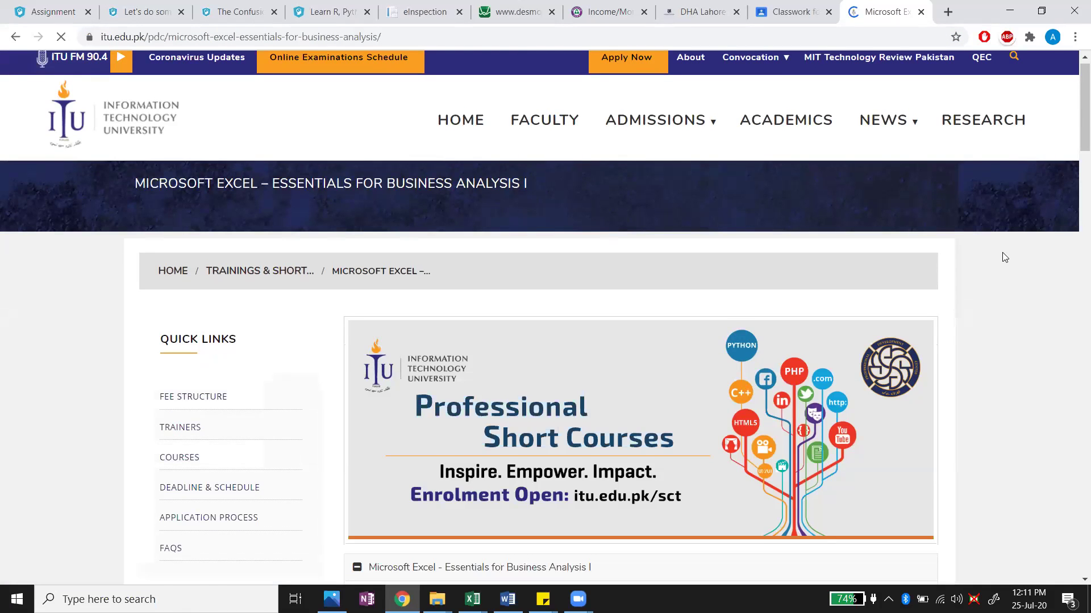
- Read the course description and the opening outline topics, from Introduction to spreadsheets to Basic Formatting
scroll(1004, 257, down, 2)
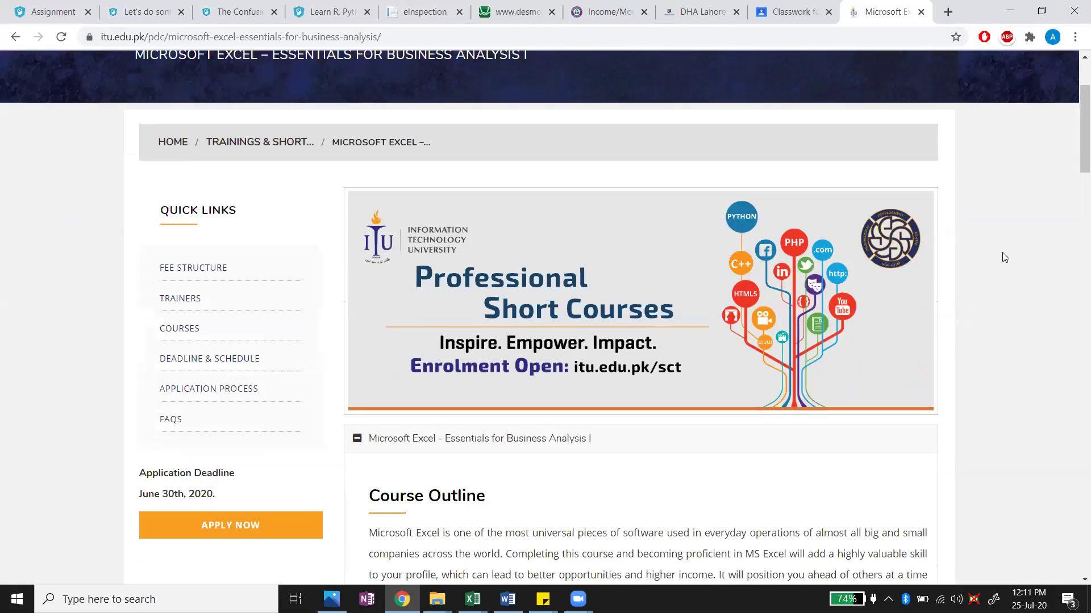
scroll(1004, 257, down, 5)
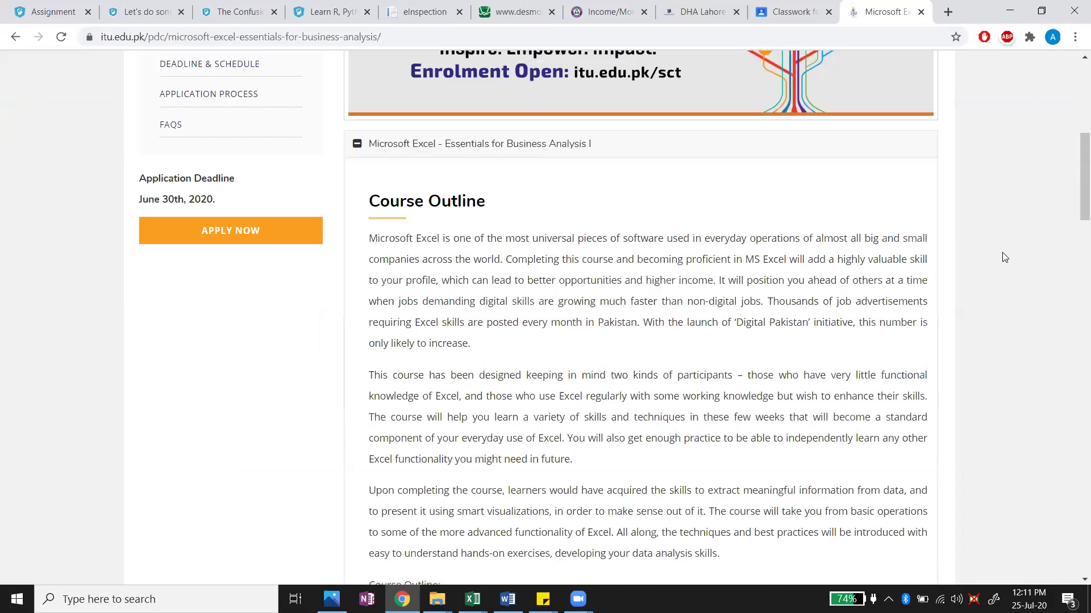
scroll(1003, 256, down, 10)
scroll(1002, 258, up, 3)
scroll(1000, 253, down, 1)
drag(383, 145, 533, 185)
click(636, 202)
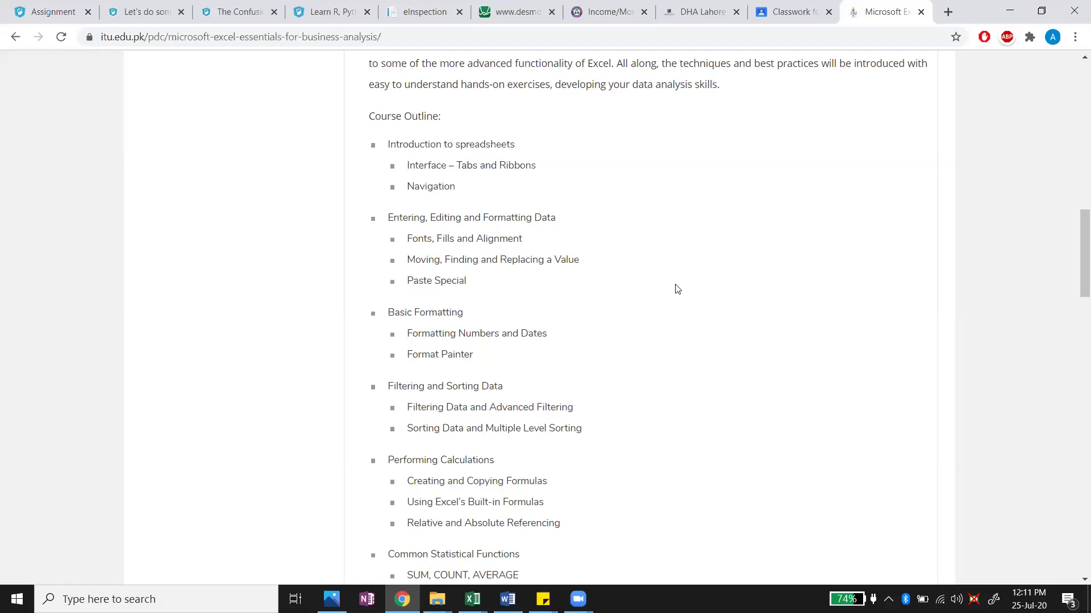
scroll(676, 289, down, 1)
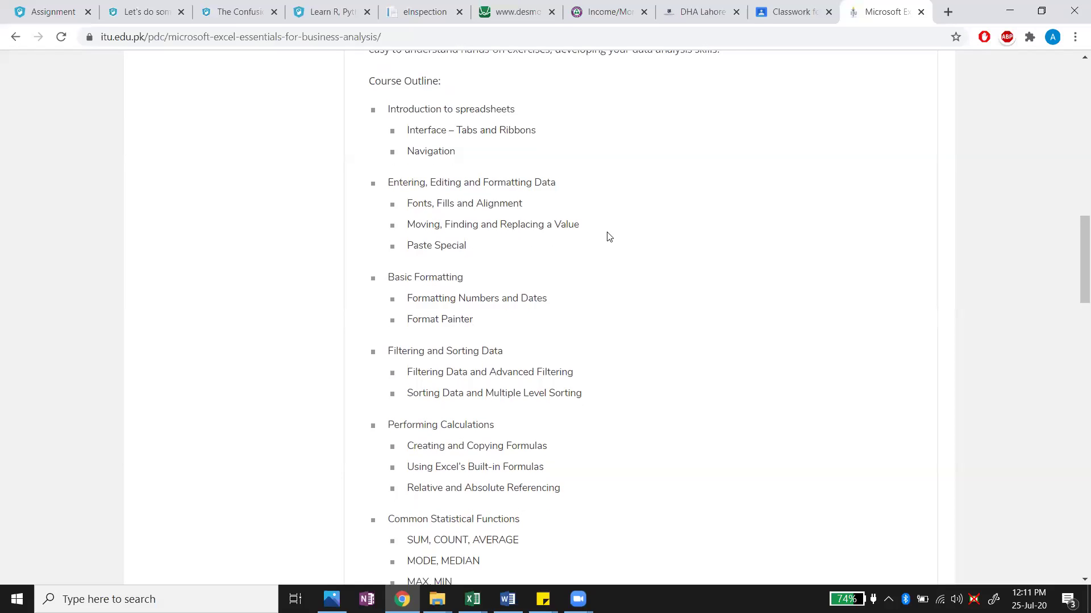
scroll(696, 207, down, 1)
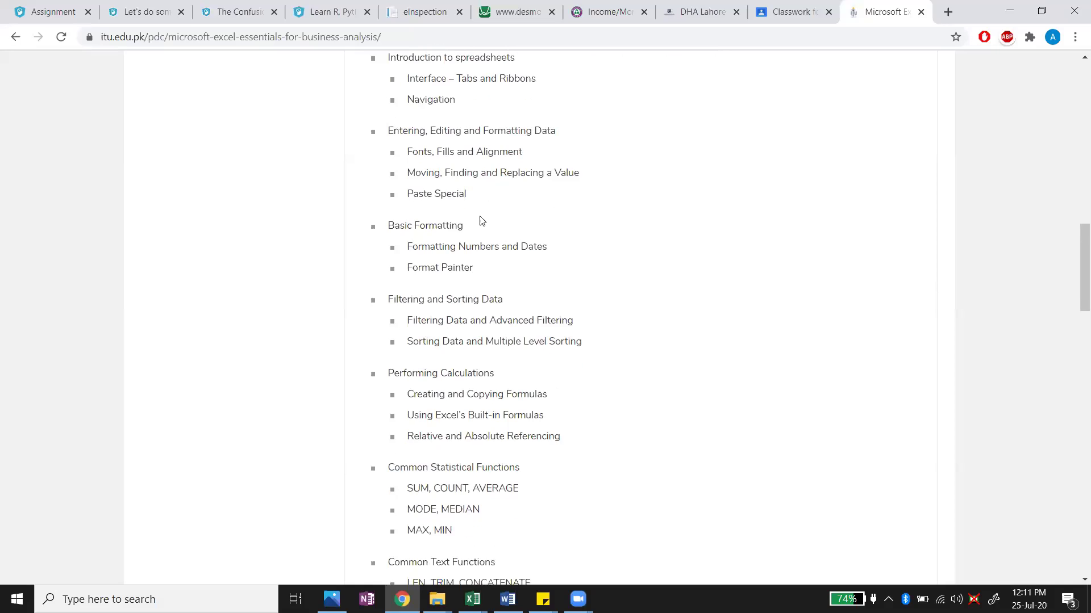
scroll(647, 258, down, 1)
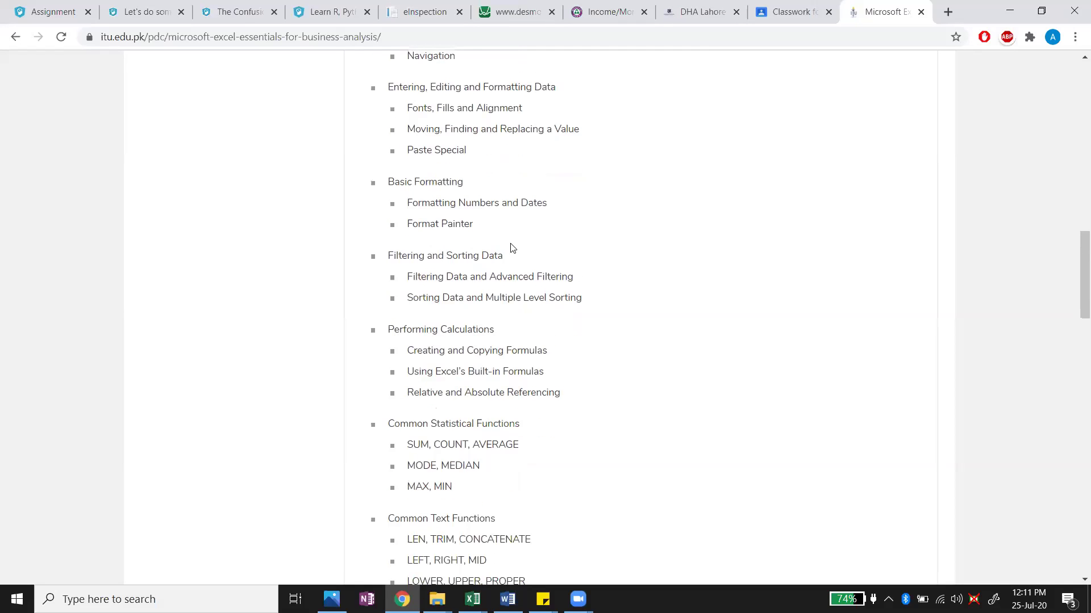
- Examine the outline's Filtering and Sorting Data and Performing Calculations topics, highlighting each, and continue to Common Logical Functions
drag(387, 245, 595, 290)
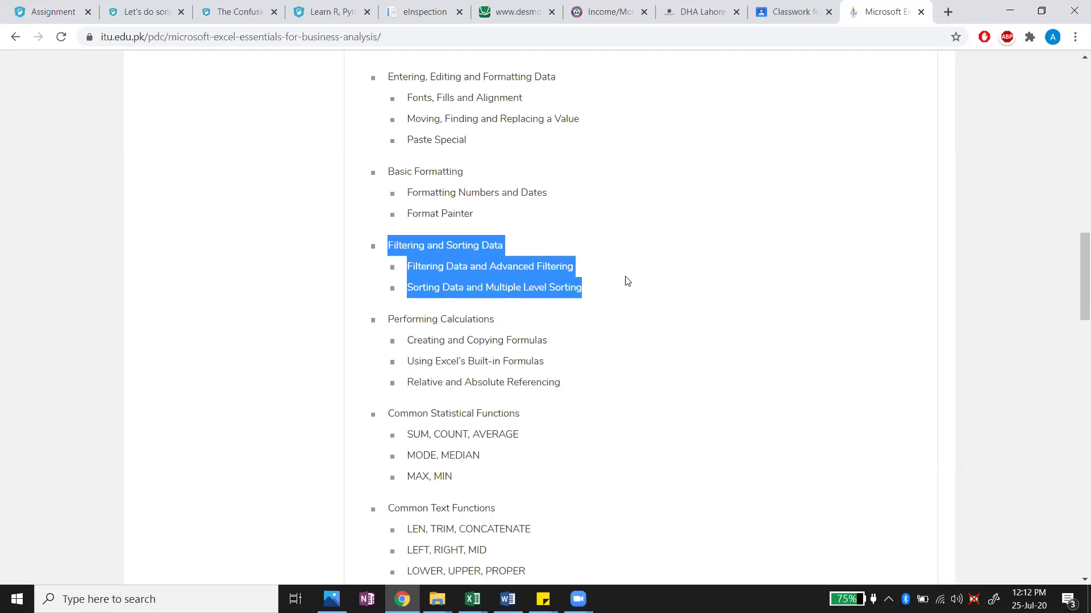
click(633, 289)
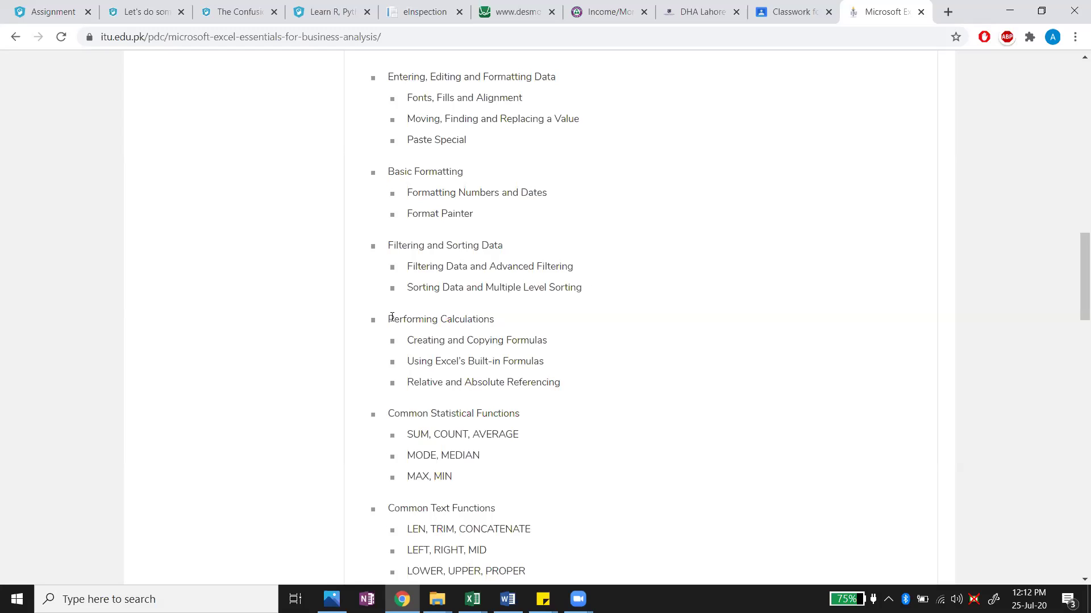
drag(386, 319, 567, 379)
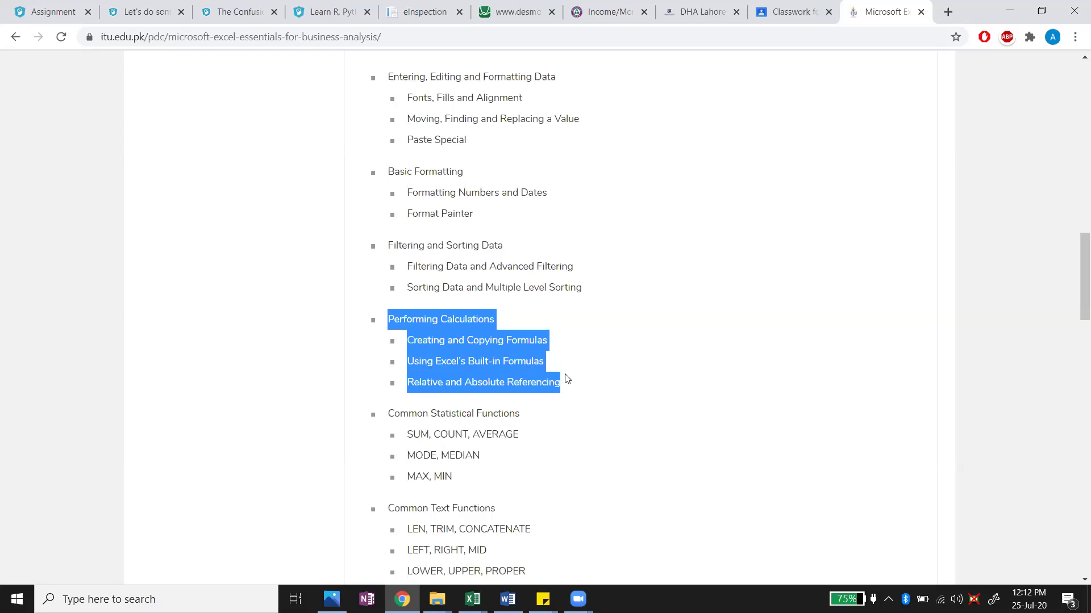
click(602, 383)
scroll(602, 382, down, 2)
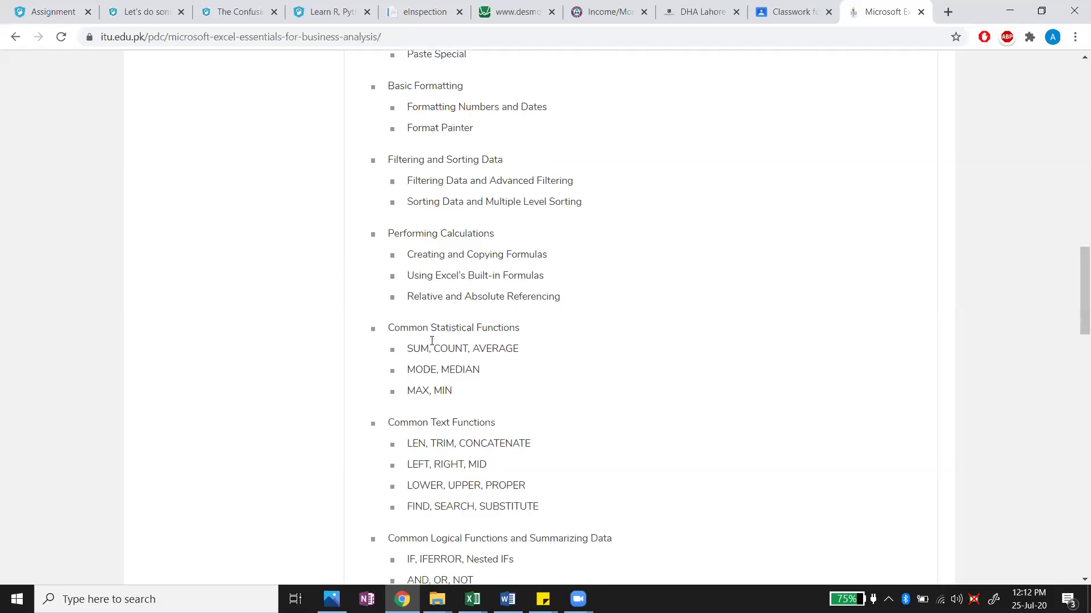
scroll(478, 372, down, 1)
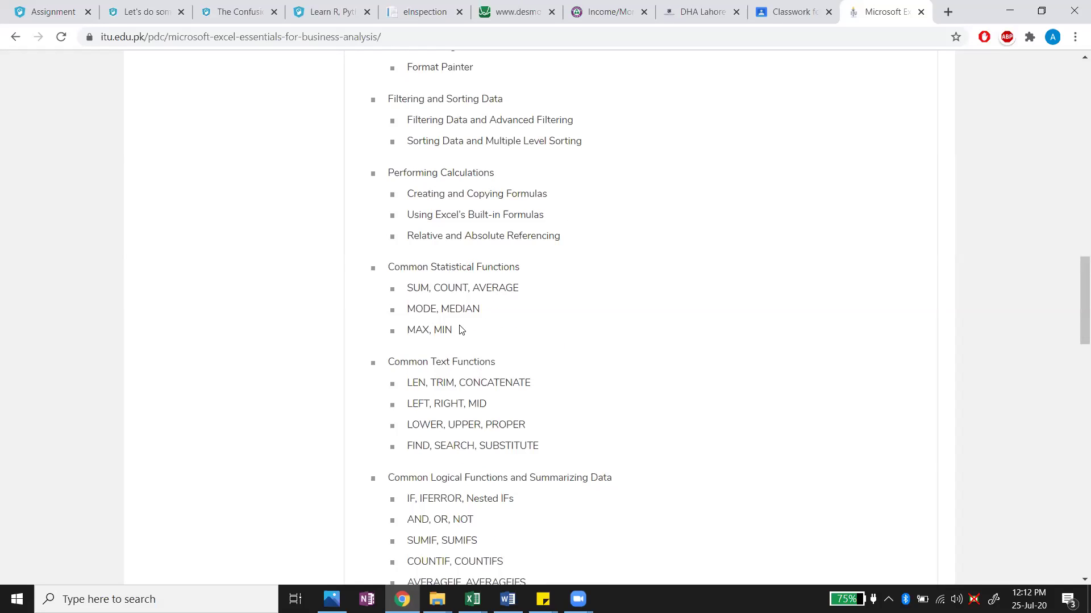
scroll(460, 329, down, 2)
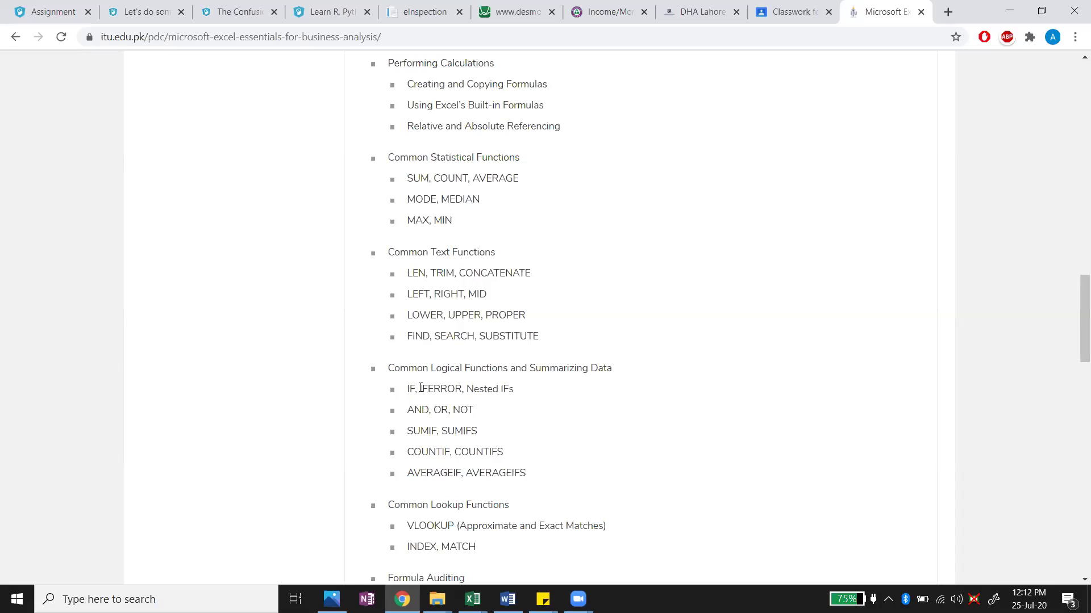
- Highlight IFERROR, the Common Text Functions topic and the Filtering and Sorting Data topic in the course outline, one after another
drag(420, 388, 460, 388)
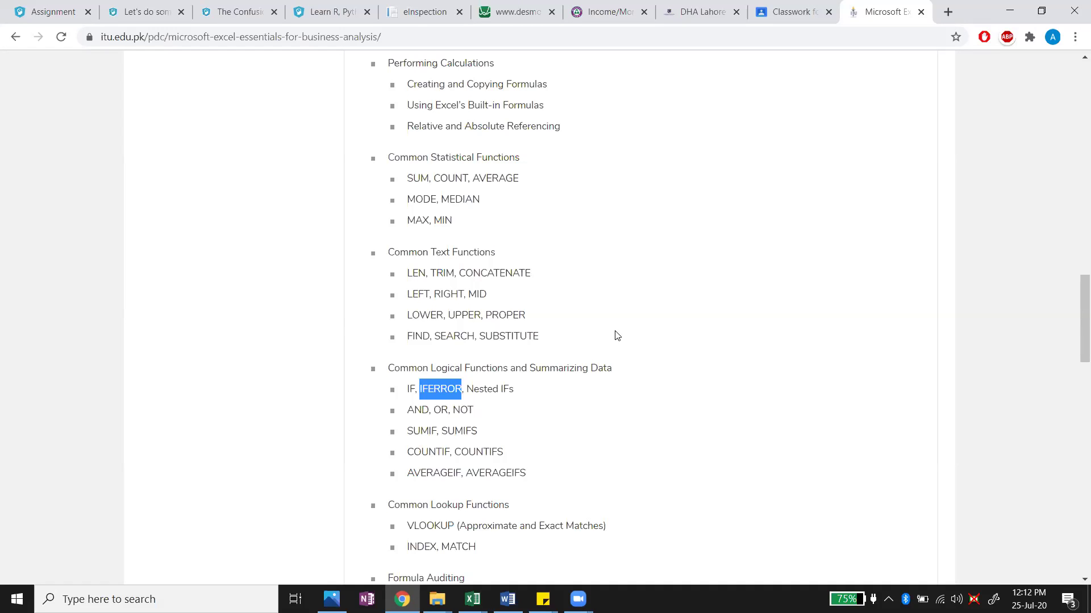
scroll(382, 295, up, 1)
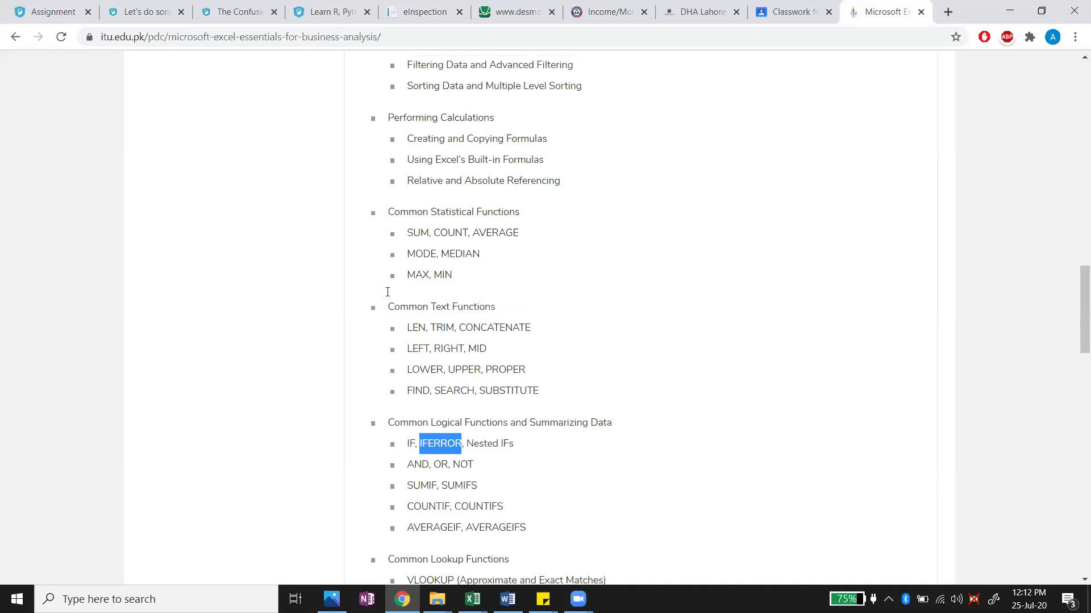
drag(405, 316, 558, 385)
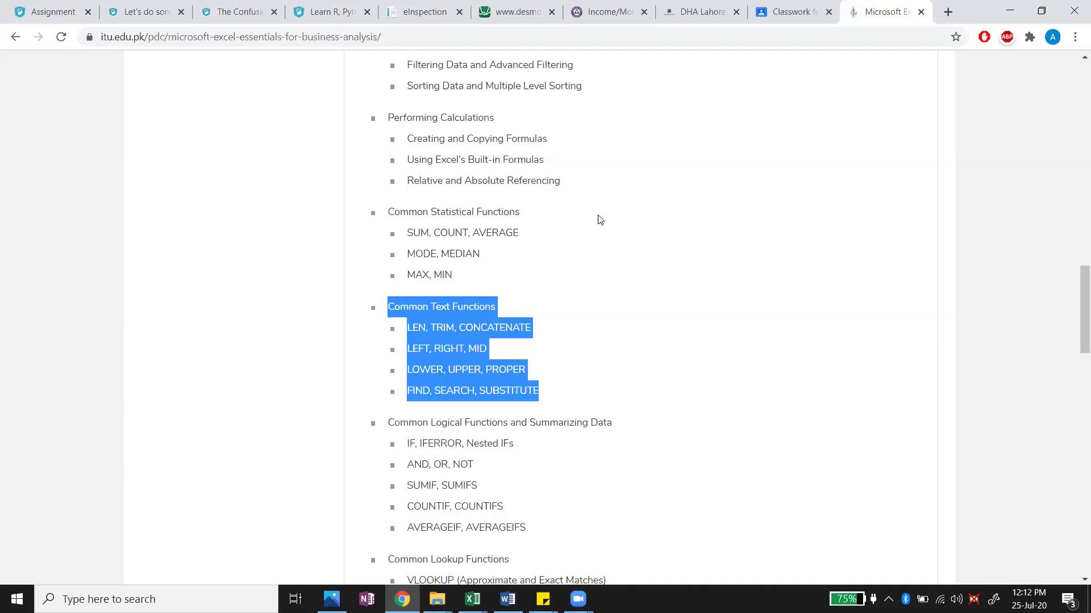
scroll(599, 216, up, 1)
scroll(600, 220, up, 1)
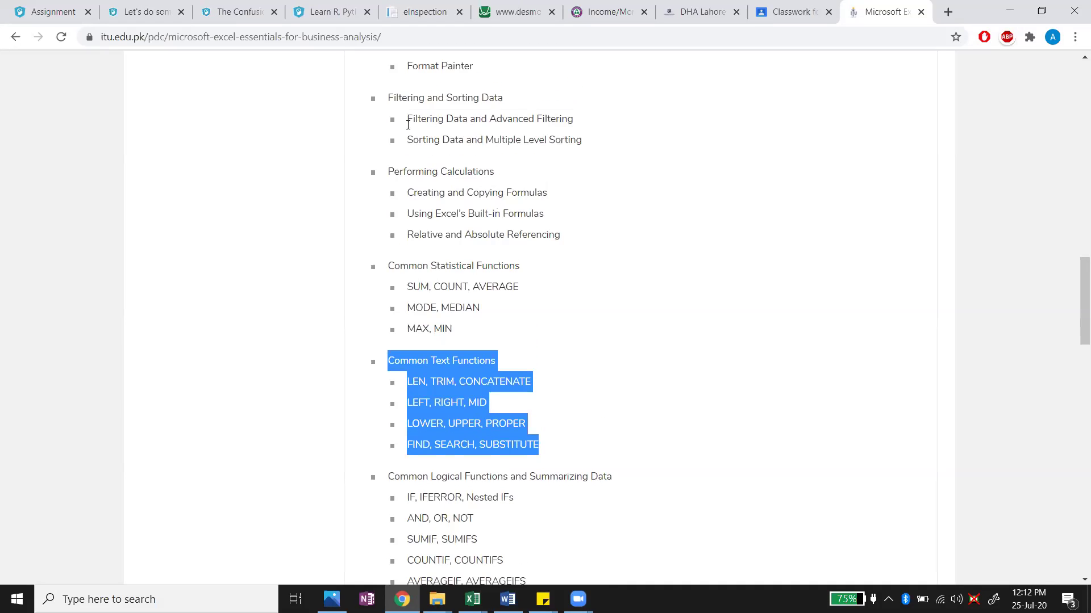
drag(388, 94, 621, 149)
- Highlight the remaining course outline topics from Formula Auditing to Slicers
scroll(675, 349, down, 8)
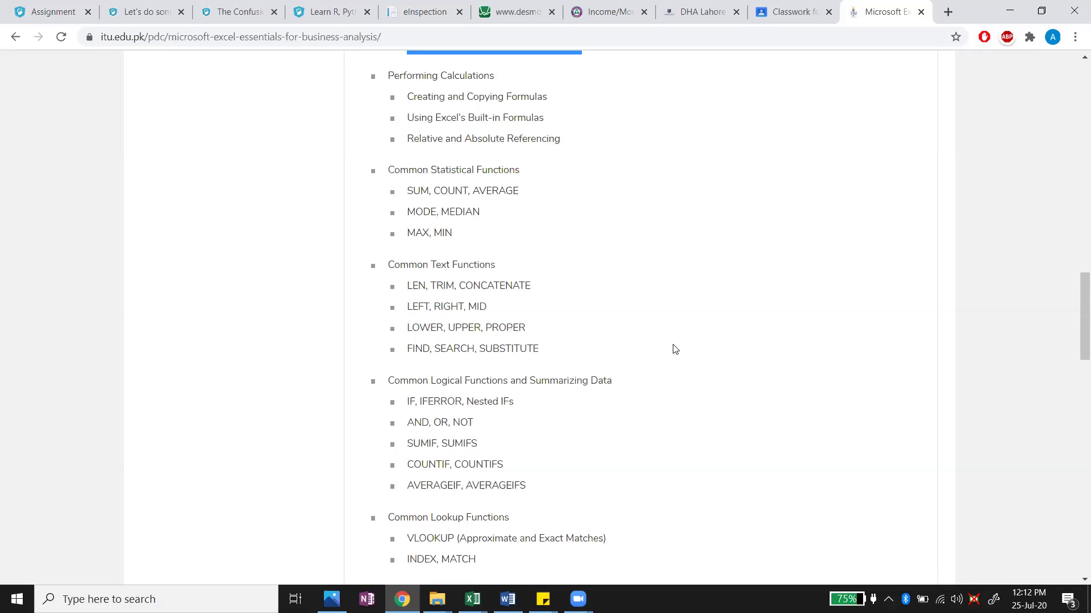
scroll(671, 343, down, 1)
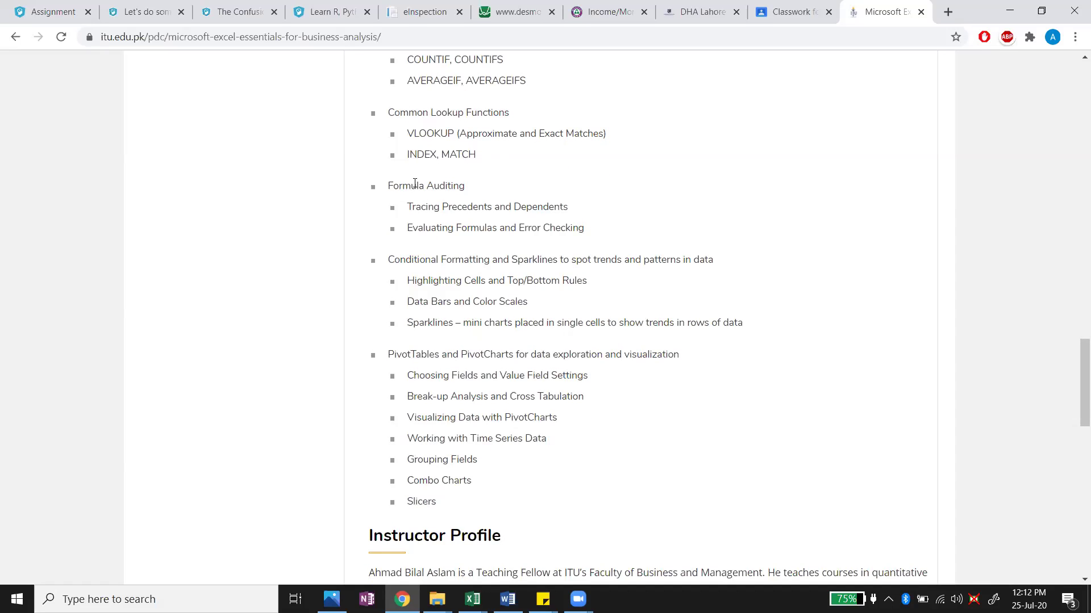
drag(386, 186, 570, 497)
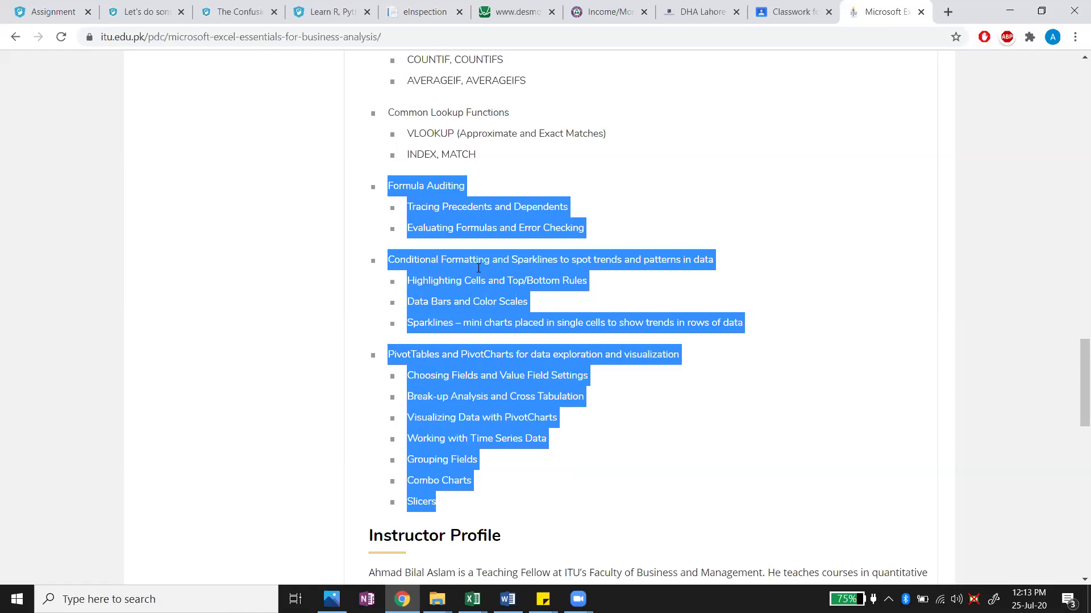
- Clear the outline highlight and look back over the topics from Common Logical Functions to Slicers
click(528, 322)
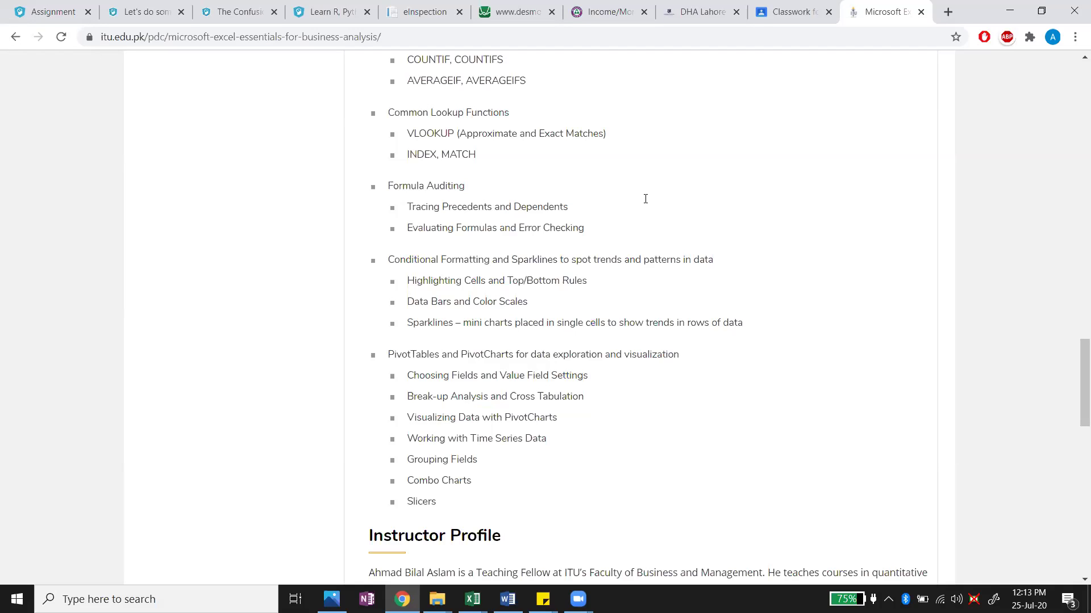
scroll(551, 120, up, 3)
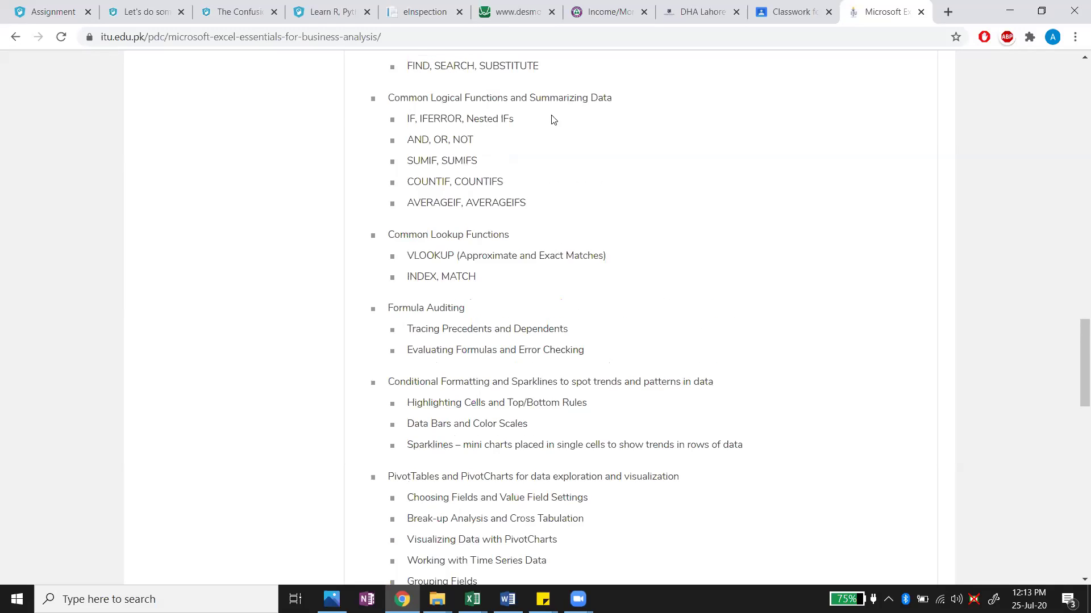
scroll(611, 247, down, 2)
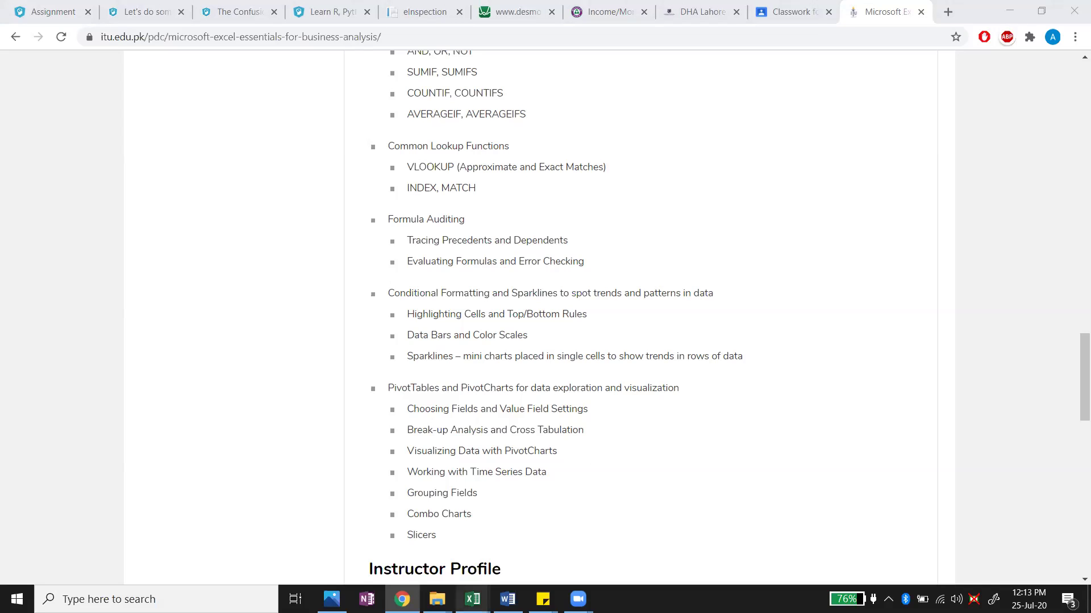
- Switch to the Excel workbook Session 6 - before and show the Text sheet with values instead of formulas
mouse_move(473, 600)
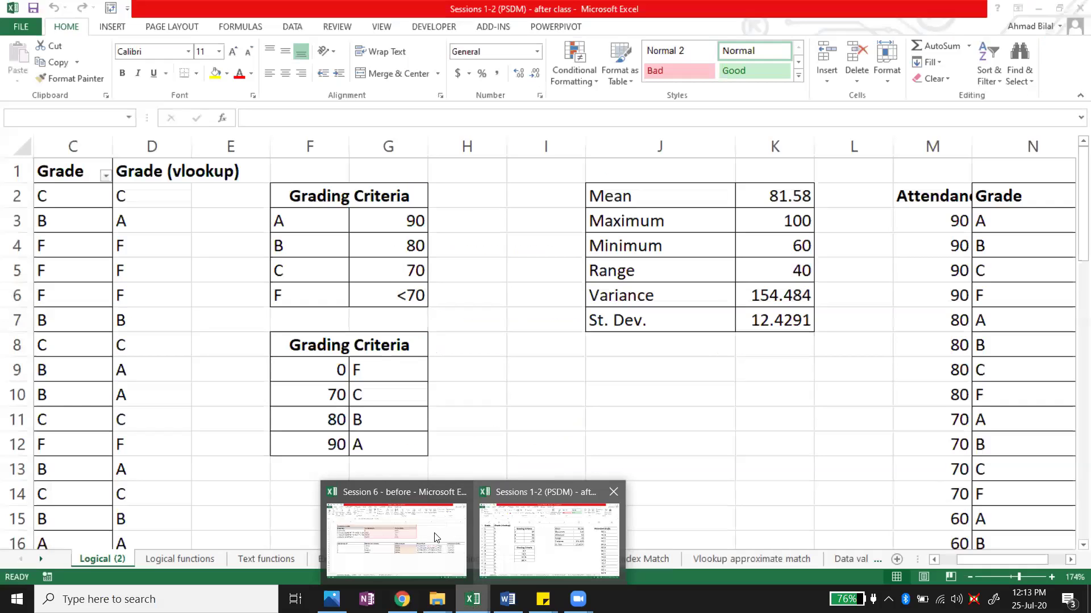
click(434, 533)
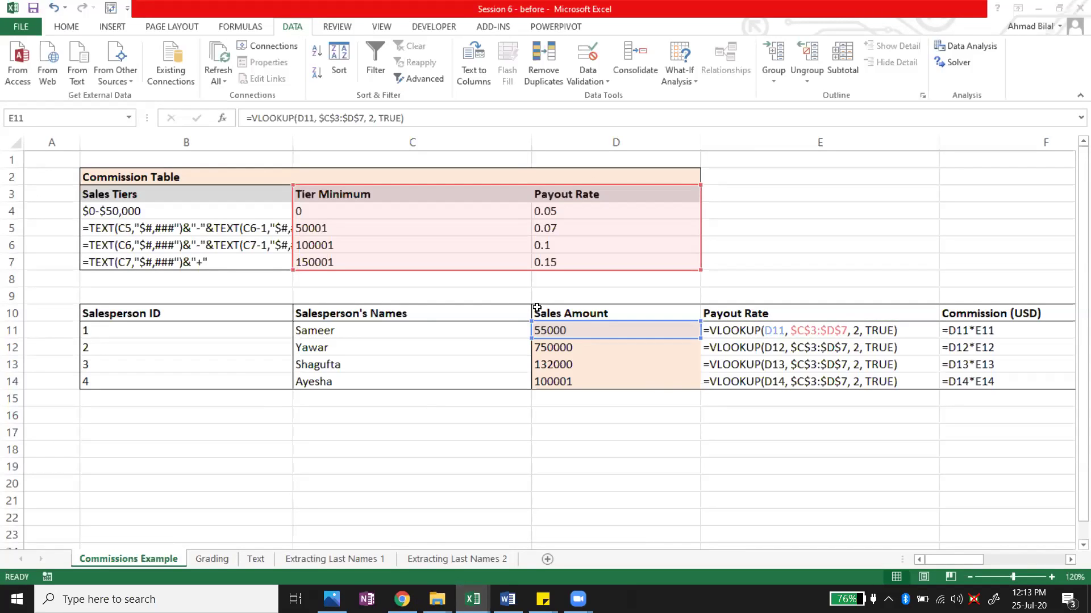
click(424, 316)
click(400, 298)
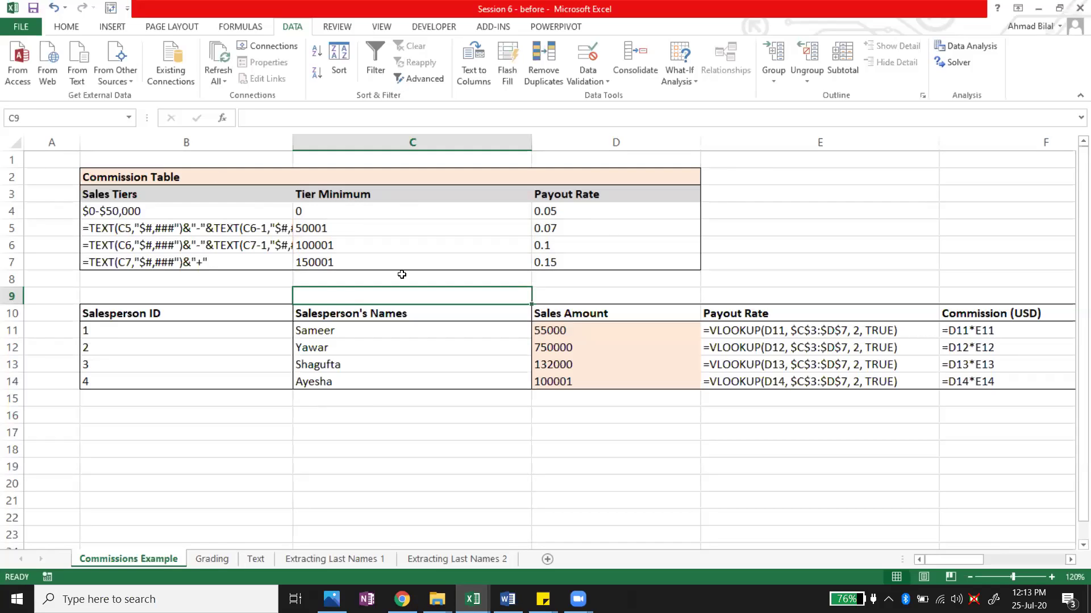
click(256, 563)
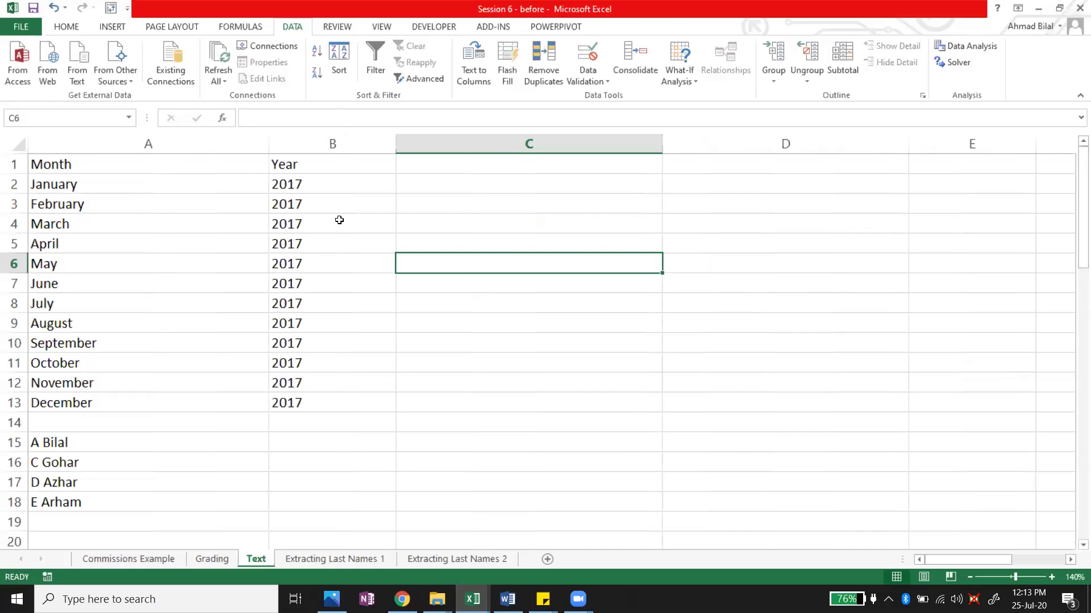
click(400, 183)
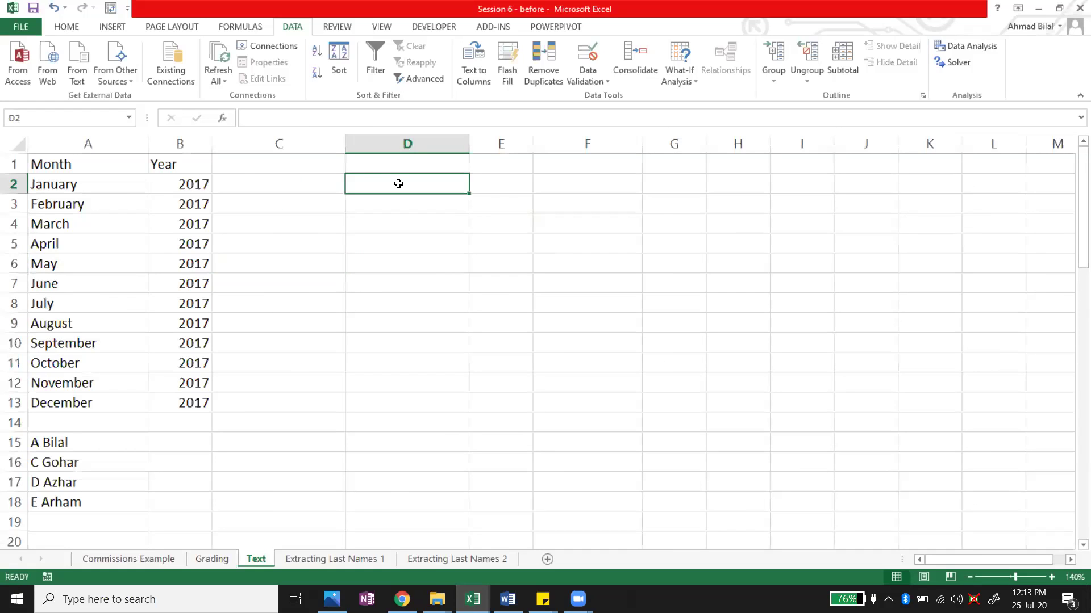
text(WE)
key(Escape)
- Turn off the formula display on the Commissions Example sheet and return to the Text sheet
click(141, 559)
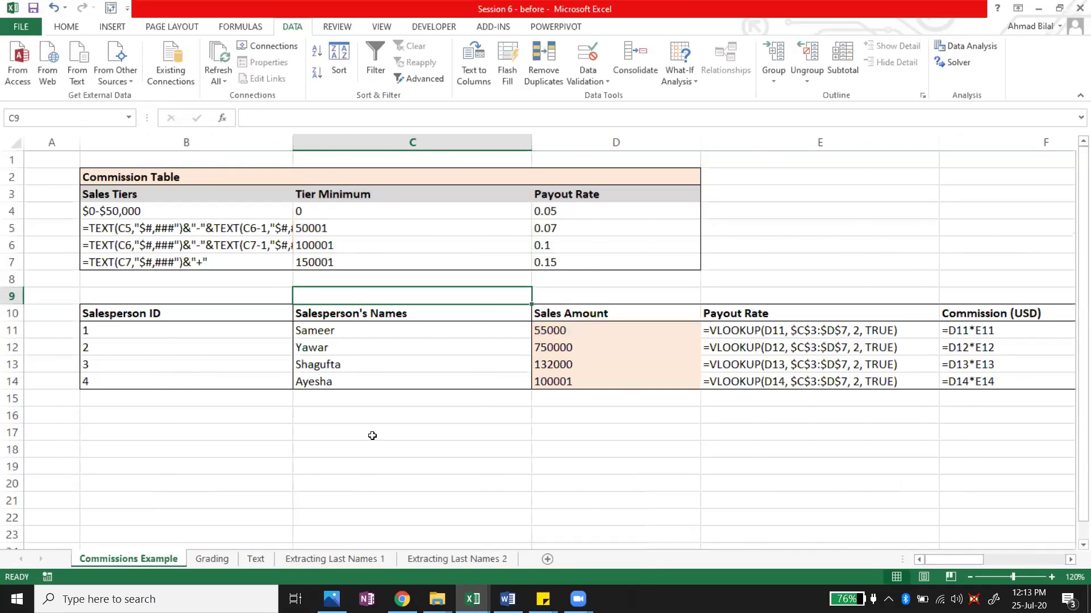
key(ctrl+grave)
click(256, 559)
- Examine the Month and Year columns on the Text sheet
click(293, 249)
click(341, 190)
key(Up)
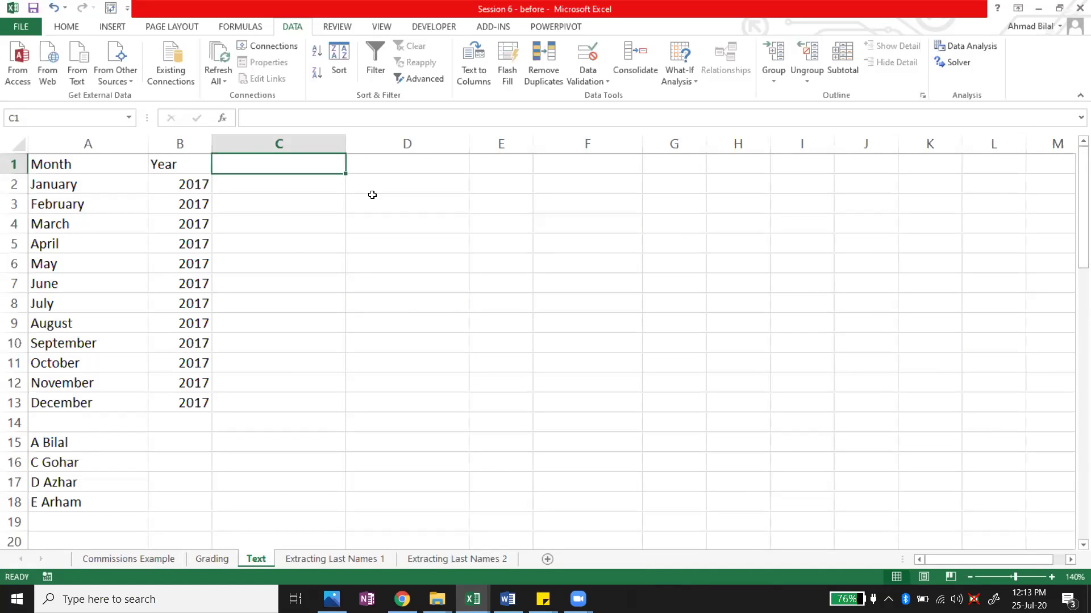
key(ctrl+Home)
key(Down)
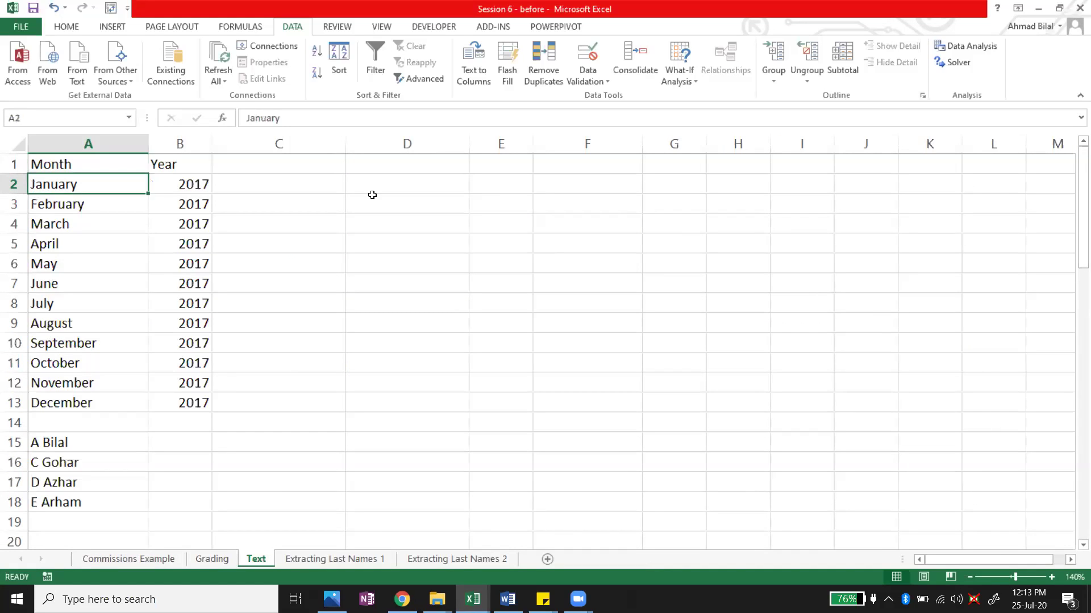
key(Up)
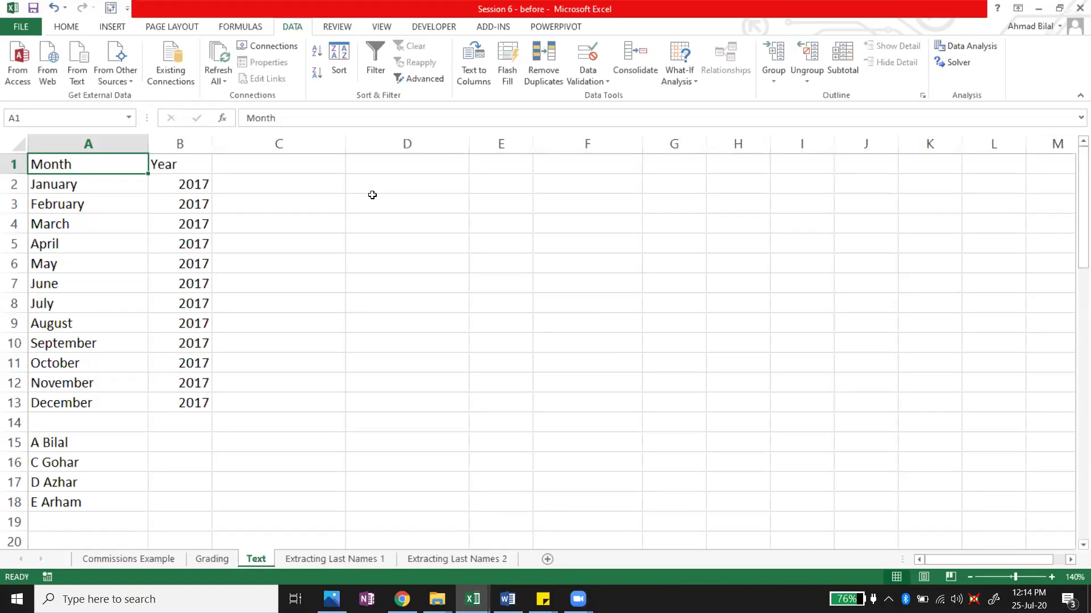
key(ctrl+shift+Down)
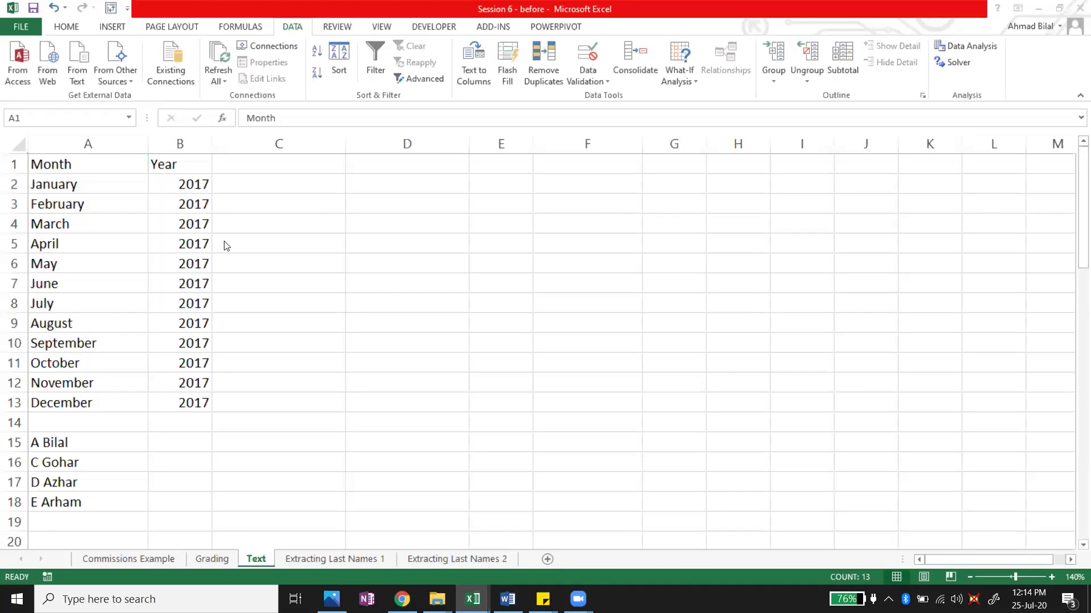
click(206, 170)
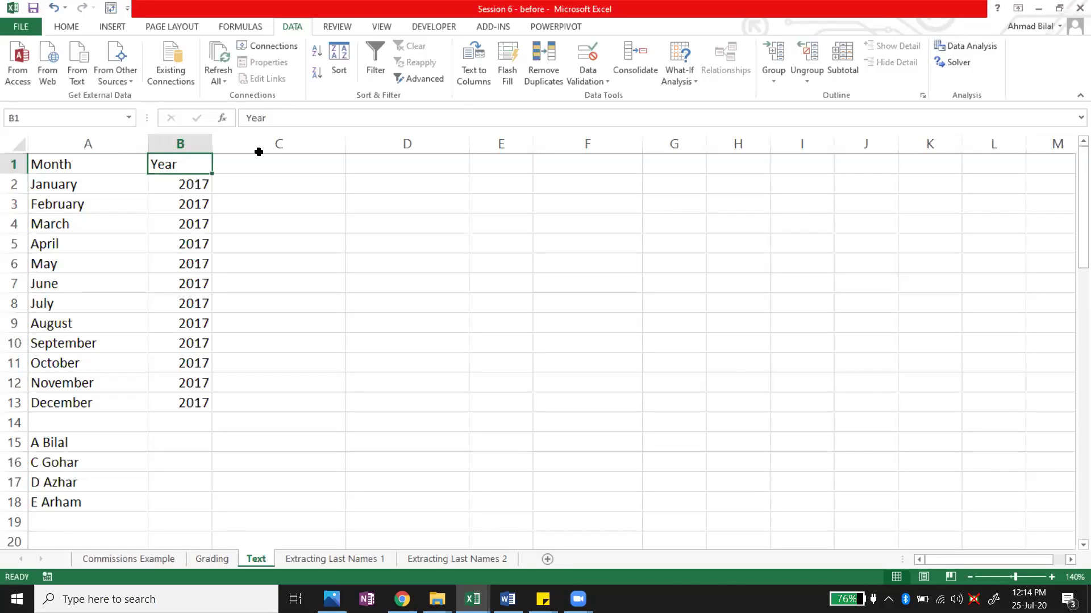
- Enter the header "Month - Year" in cell C1
click(281, 169)
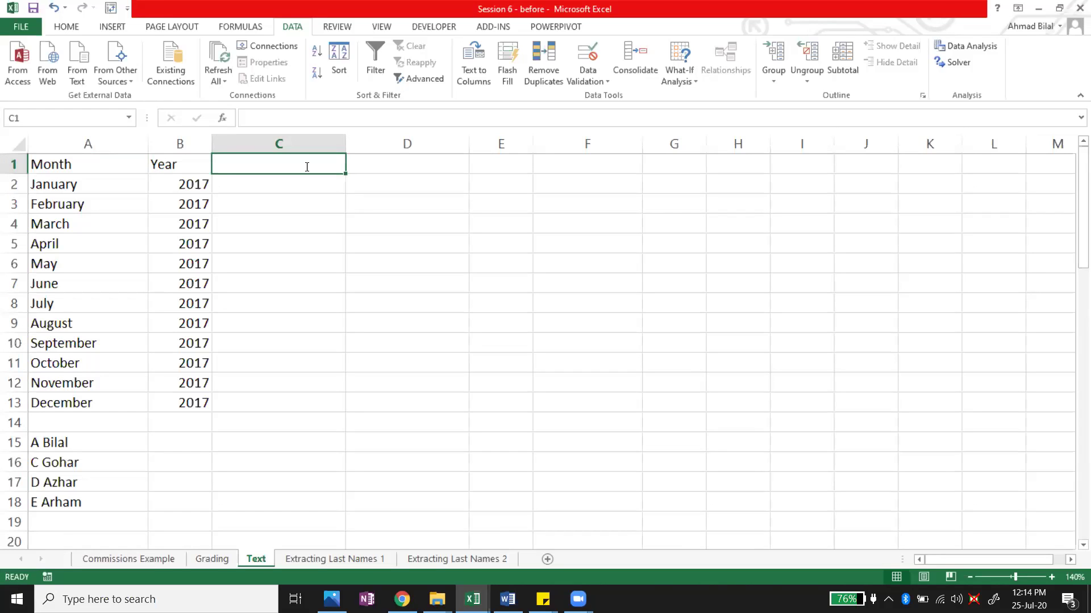
text(mONE)
key(BackSpace)
key(BackSpace)
key(BackSpace)
key(BackSpace)
text(MO)
key(BackSpace)
key(Caps_Lock)
text(onth )
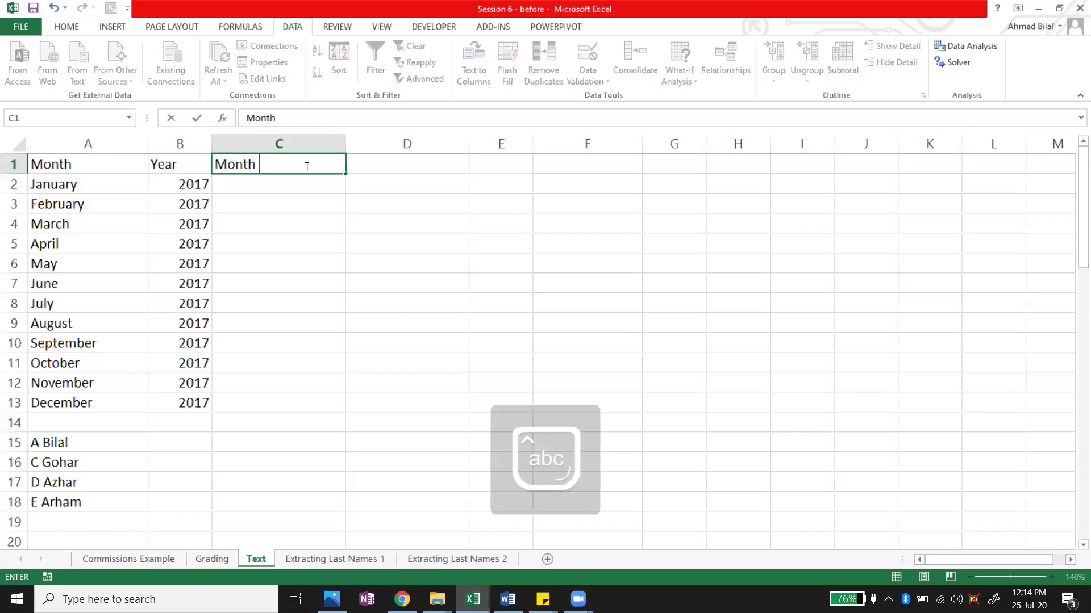
text(-)
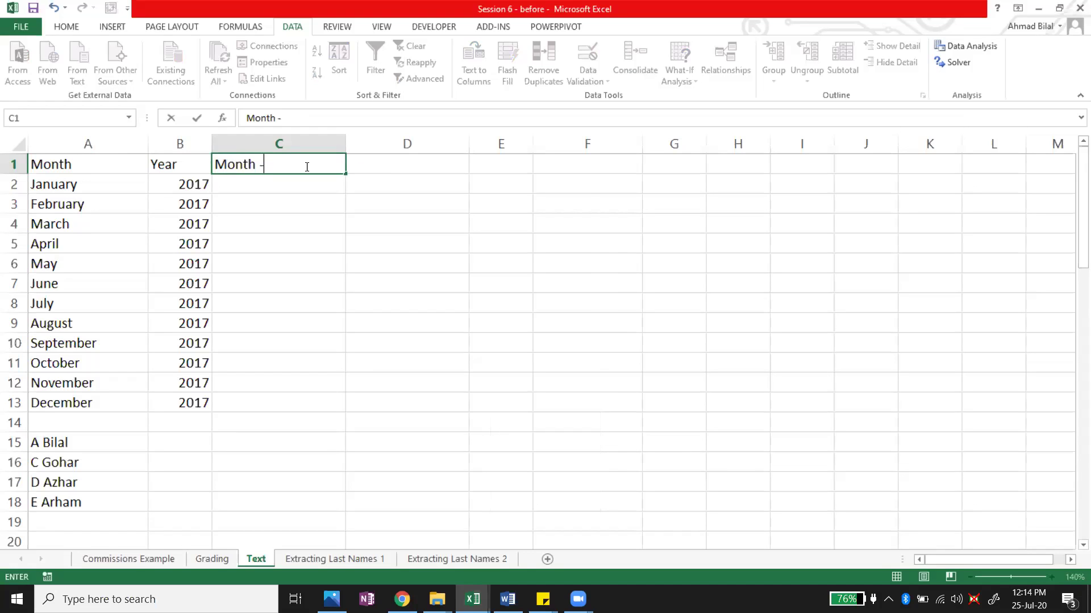
text( Year)
key(Return)
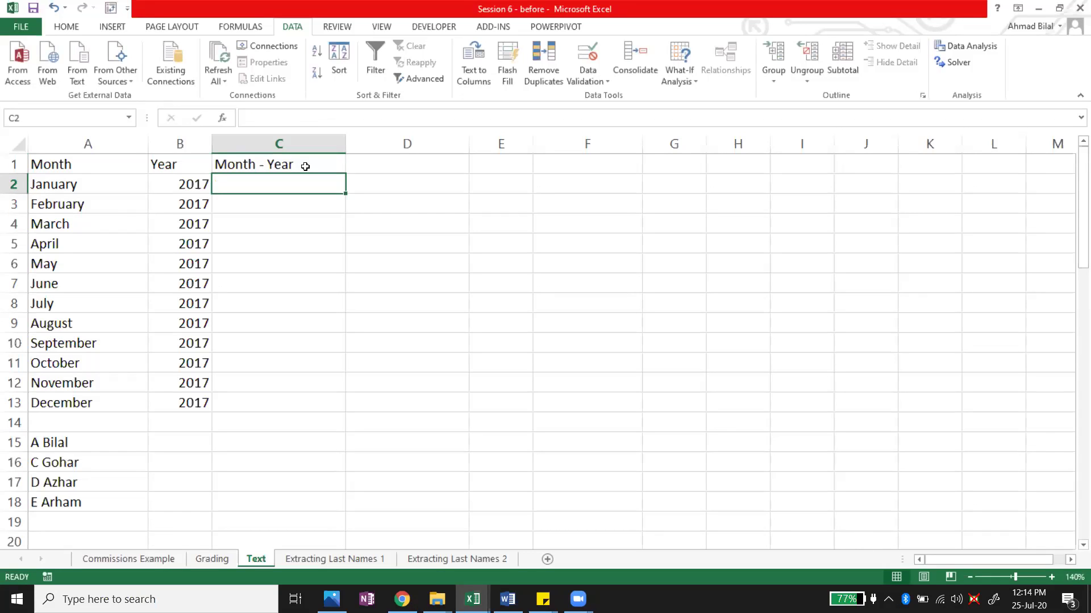
- Replace the dash in the C1 header with a comma so it reads "Month, Year"
click(305, 165)
double_click(307, 166)
key(Left)
key(Left)
key(BackSpace)
key(BackSpace)
text(,)
key(Right)
key(Right)
key(Right)
key(Right)
key(Right)
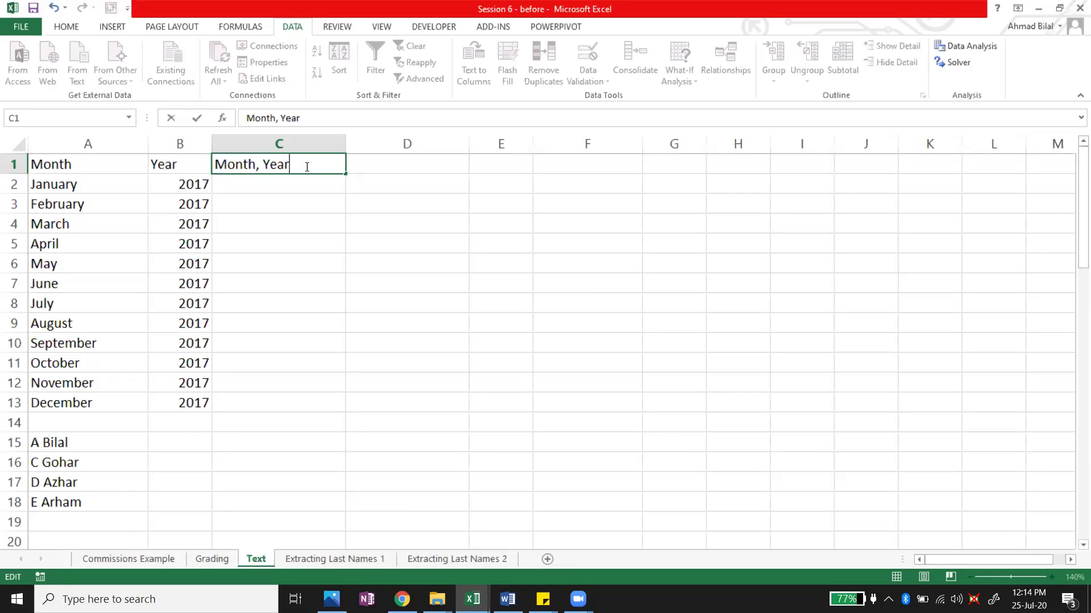
key(Return)
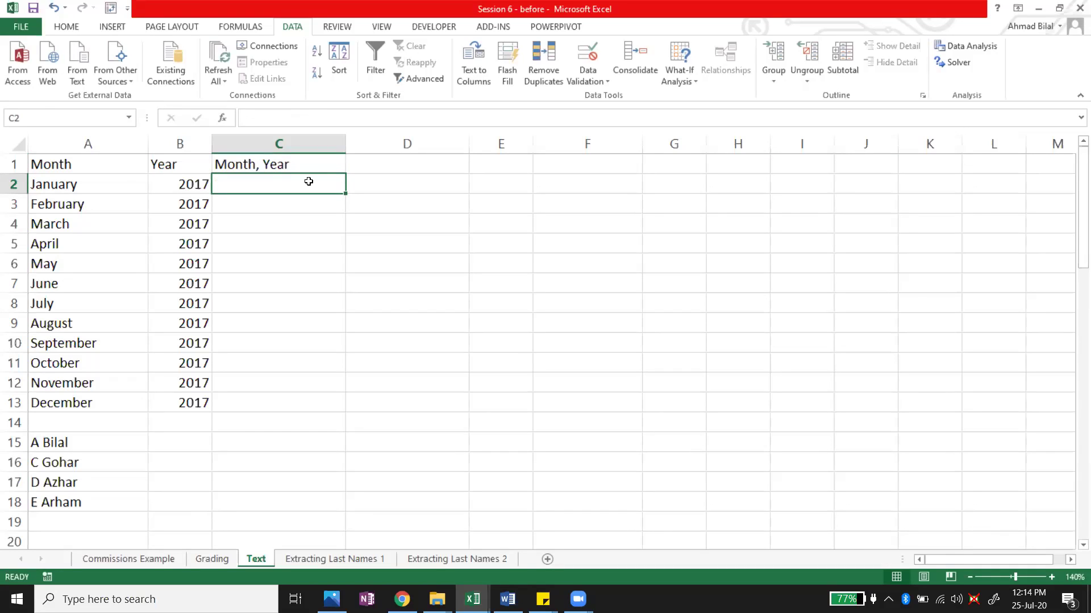
- Join January's month and year in C2 with the formula =CONCATENATE(A2, B2)
click(130, 187)
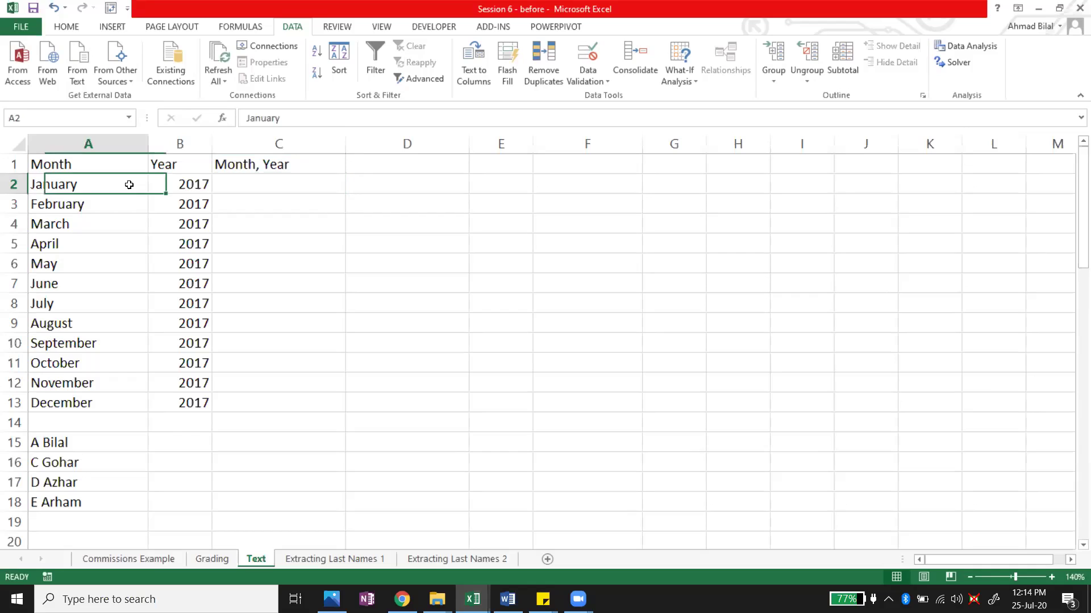
key(Right)
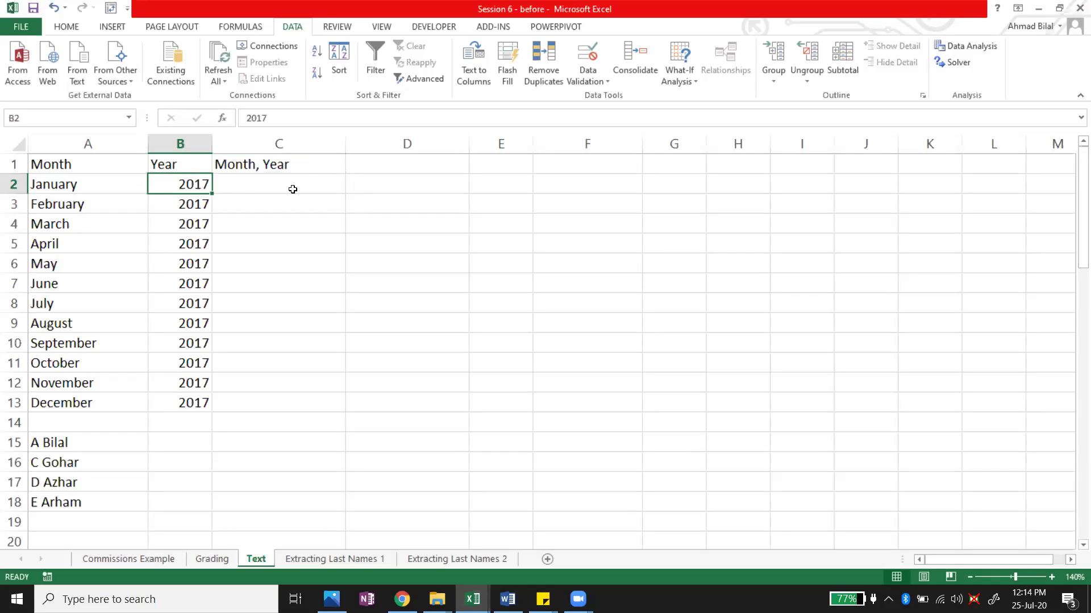
key(Right)
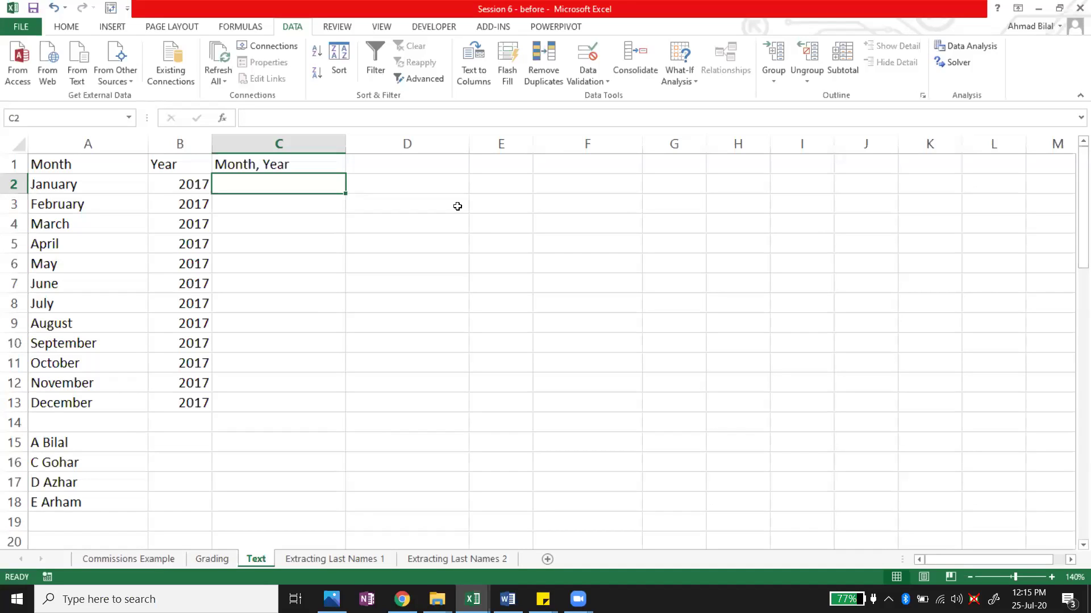
text(=co)
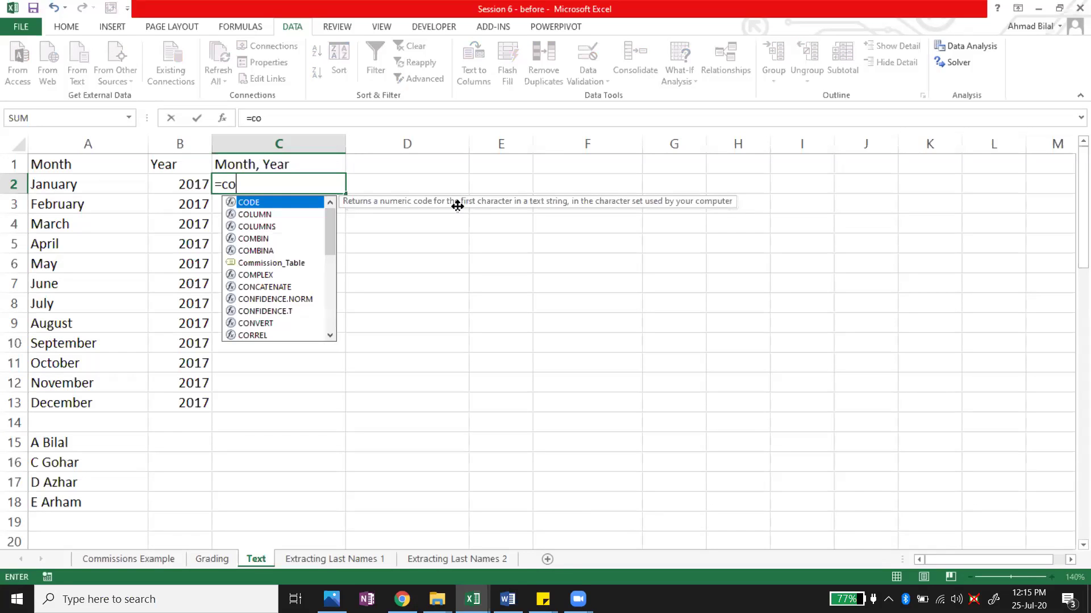
text(nca)
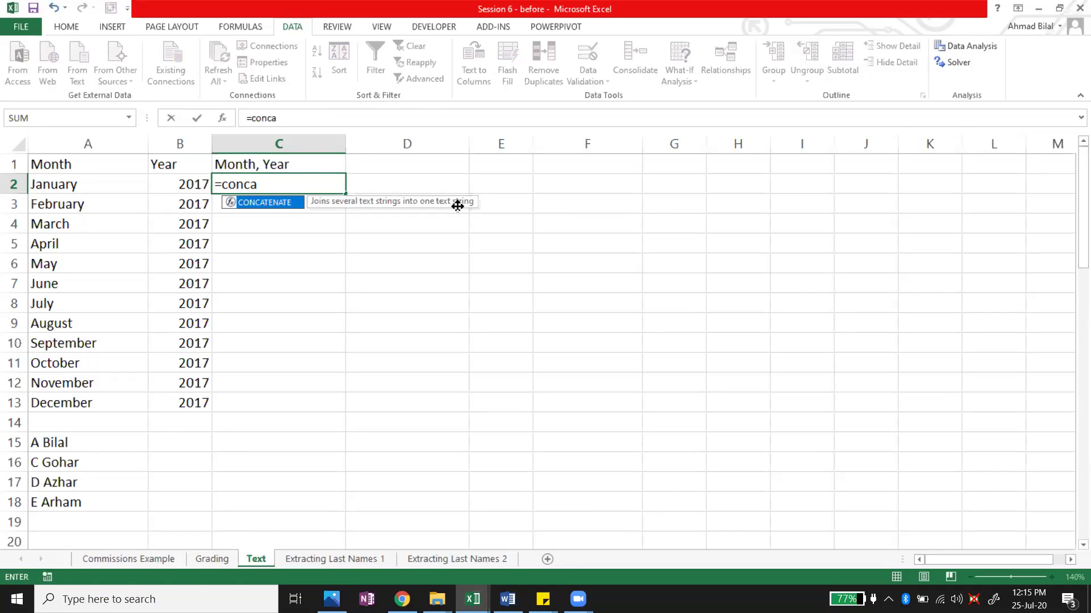
key(Tab)
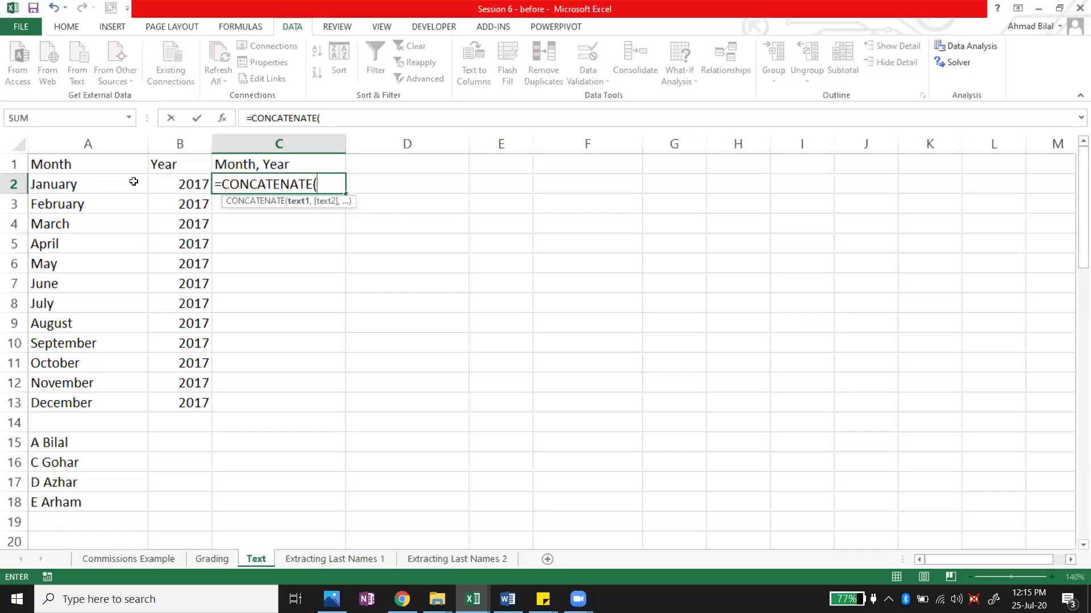
click(108, 182)
text(,)
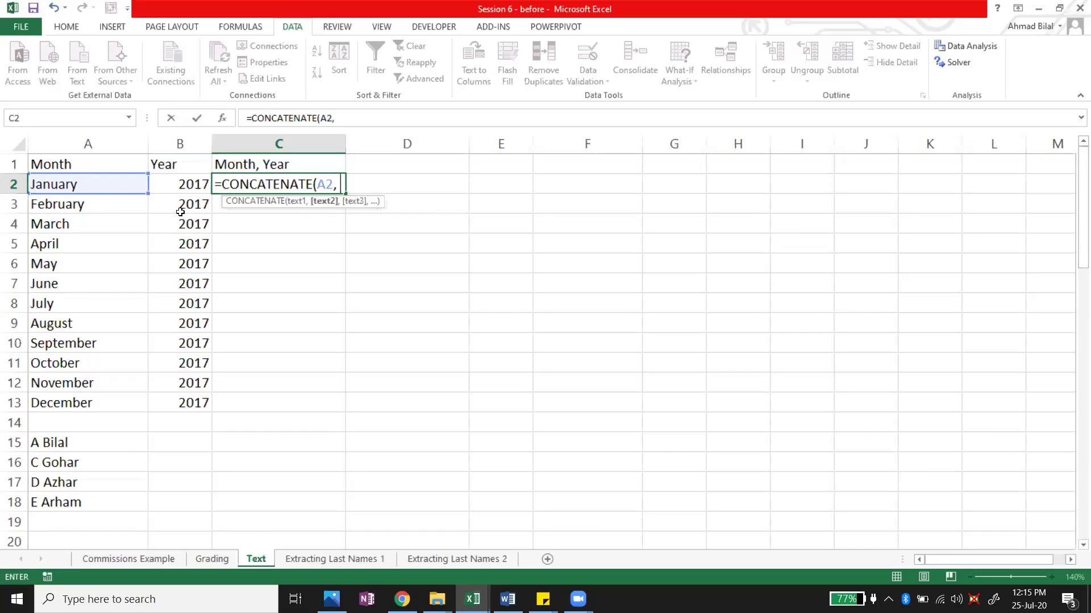
click(167, 182)
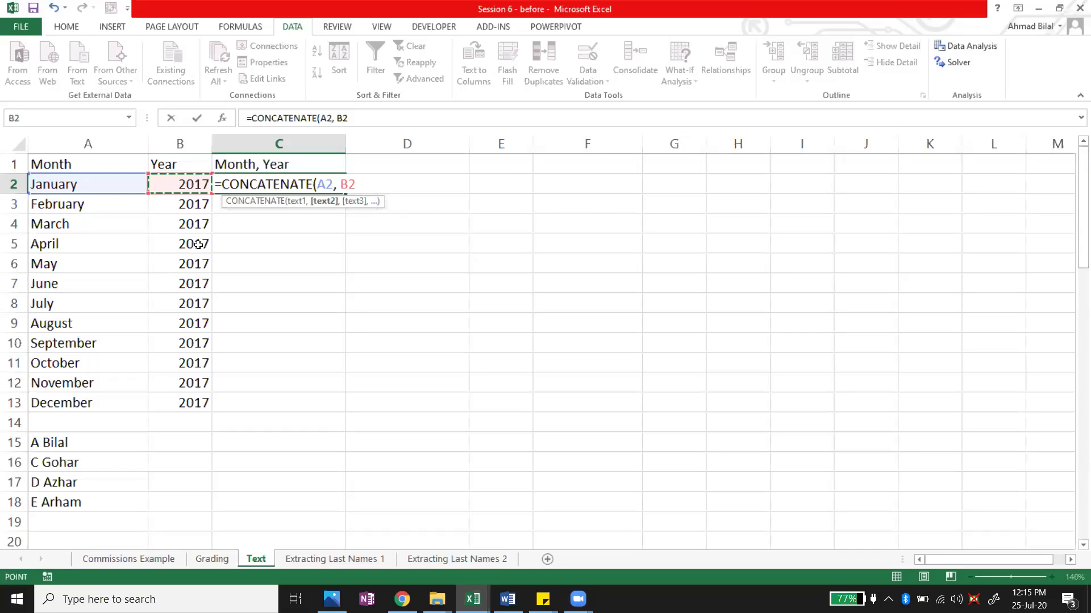
text())
key(Return)
click(316, 250)
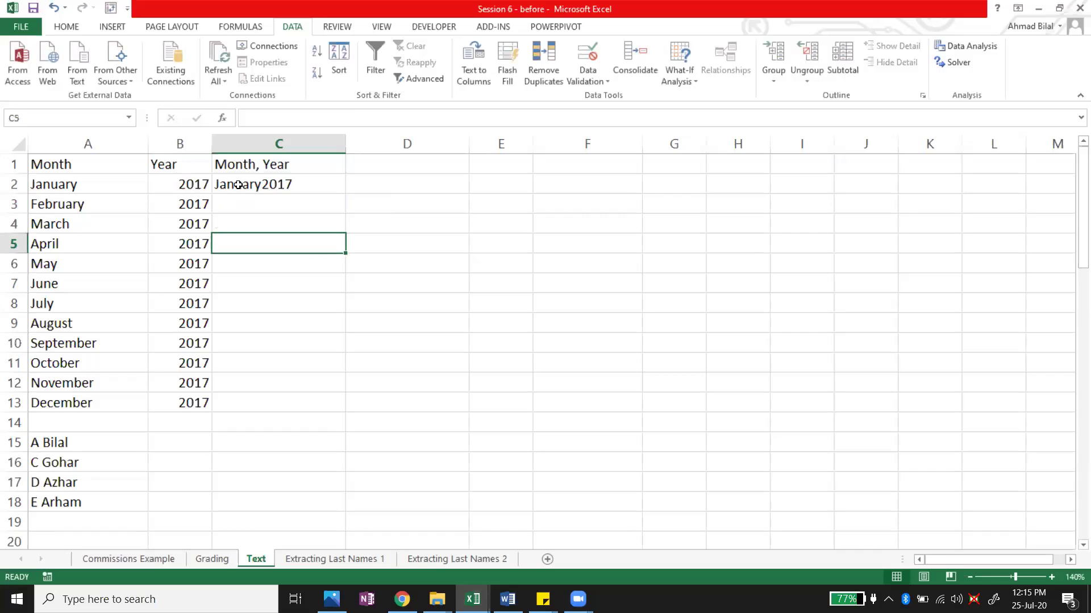
- Insert a comma-and-space separator into the C2 formula, making it =CONCATENATE(A2, ", ", B2)
click(310, 183)
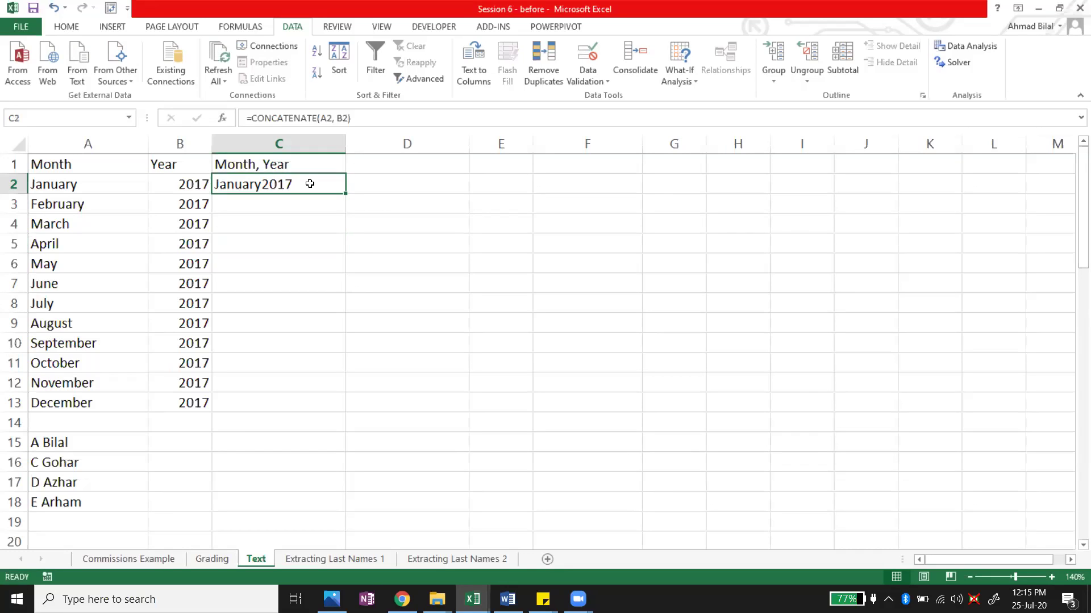
double_click(310, 184)
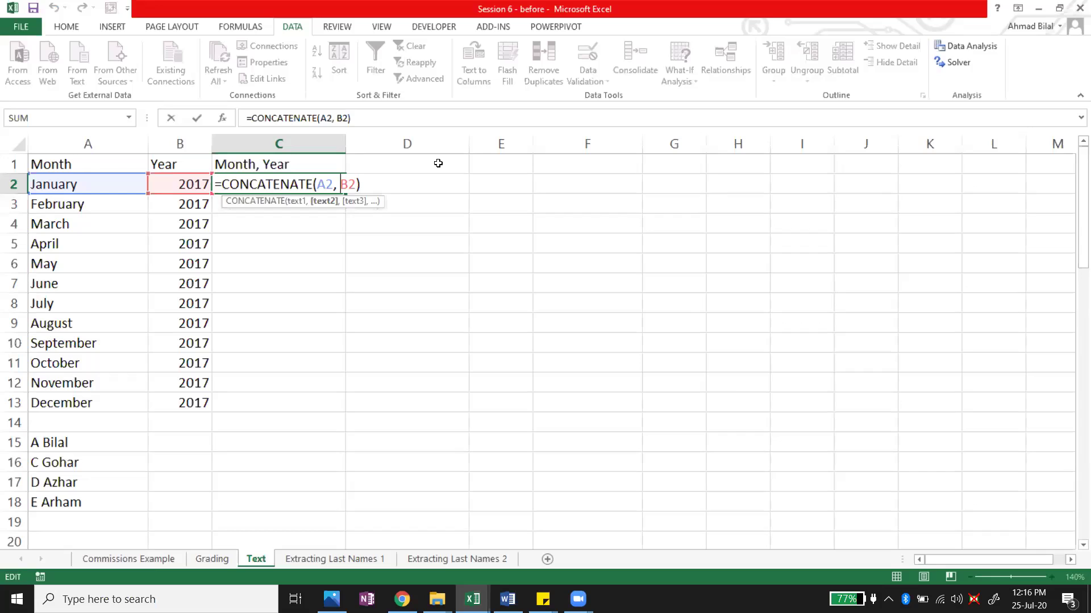
key(Left)
key(Left)
key(Left)
text(")
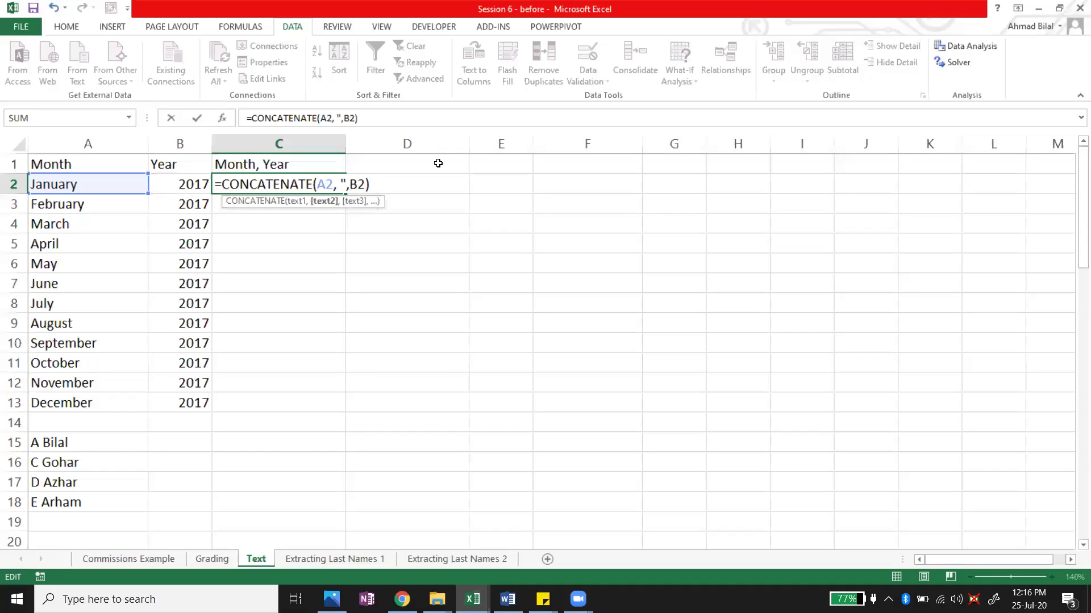
text(",)
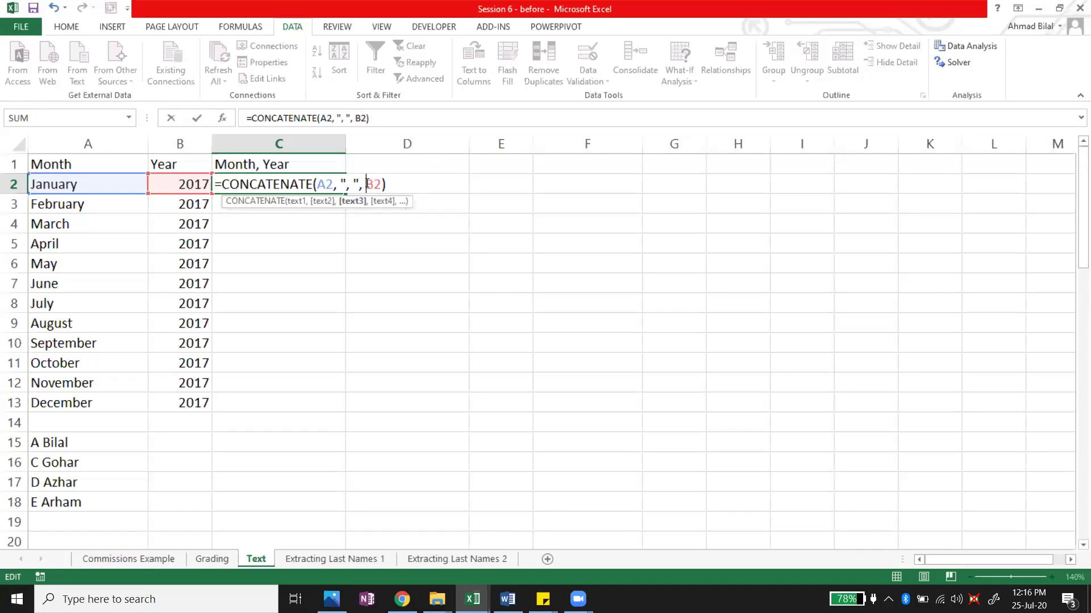
double_click(374, 183)
double_click(326, 184)
drag(345, 183, 372, 183)
key(Return)
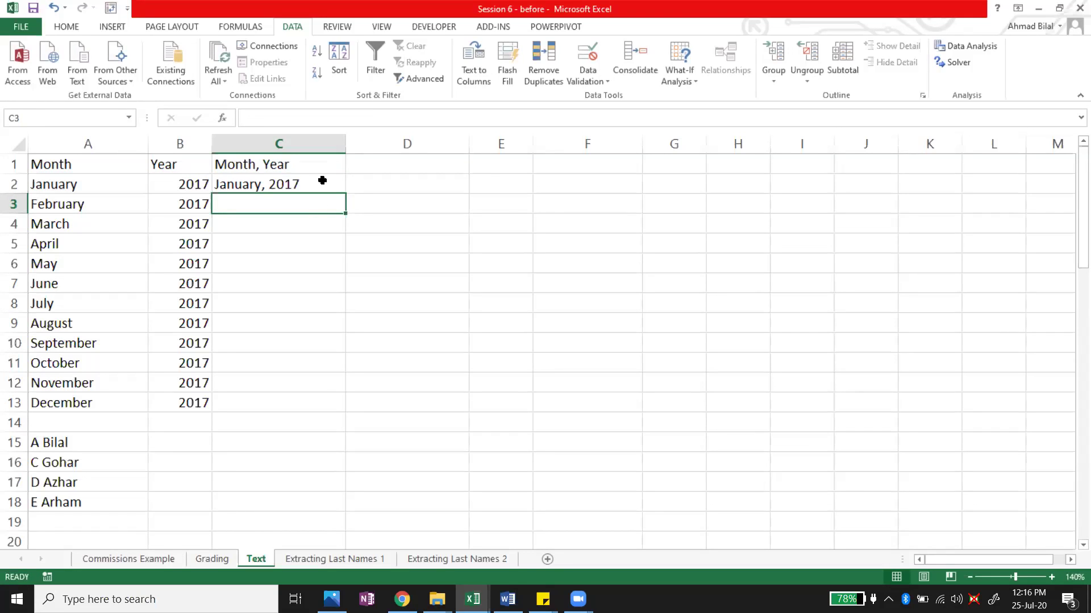
click(334, 185)
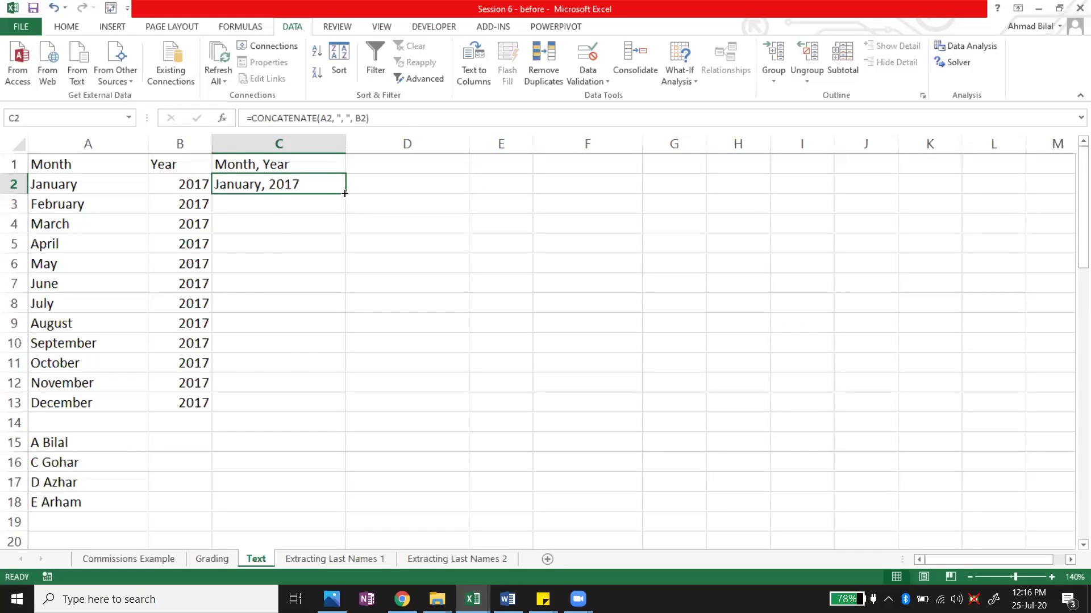
- Fill the C2 CONCATENATE formula down the Month, Year column through December in C13
double_click(344, 195)
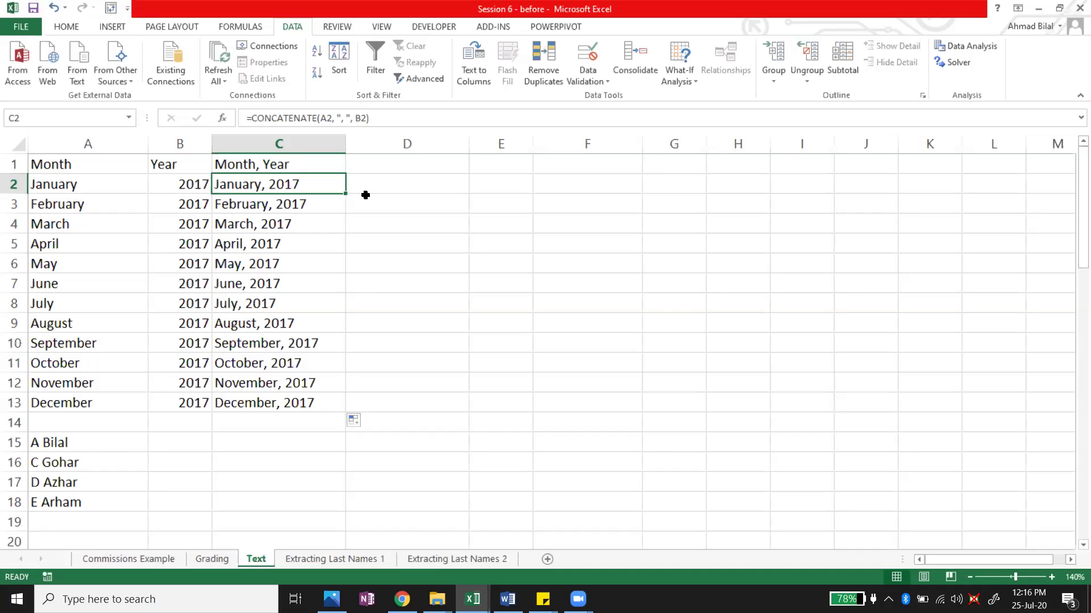
- Join January's month and year in D2 with the ampersand formula =A2&B2
click(432, 182)
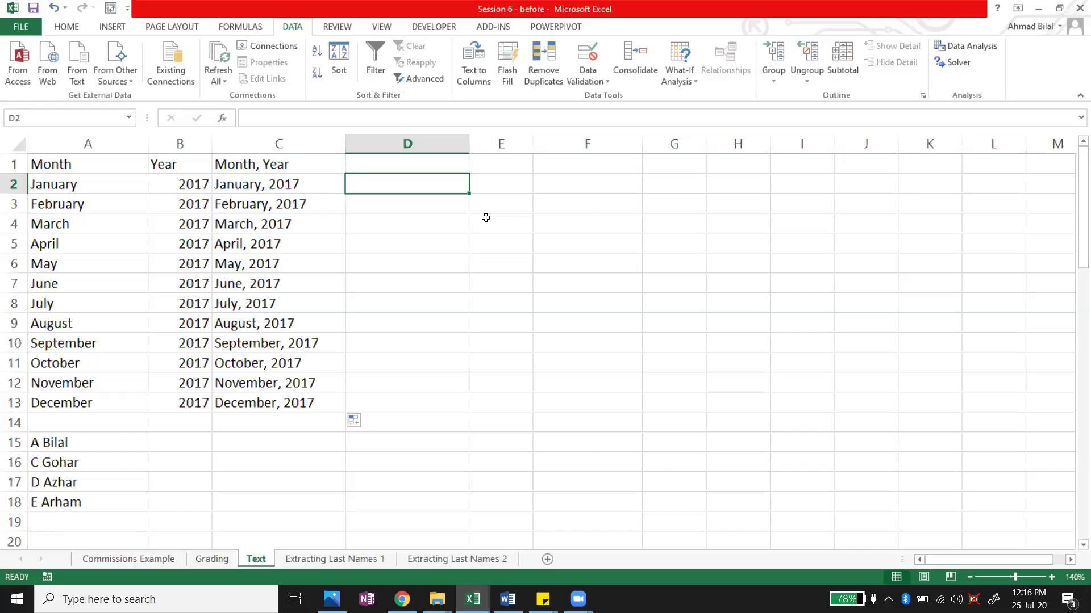
text(=)
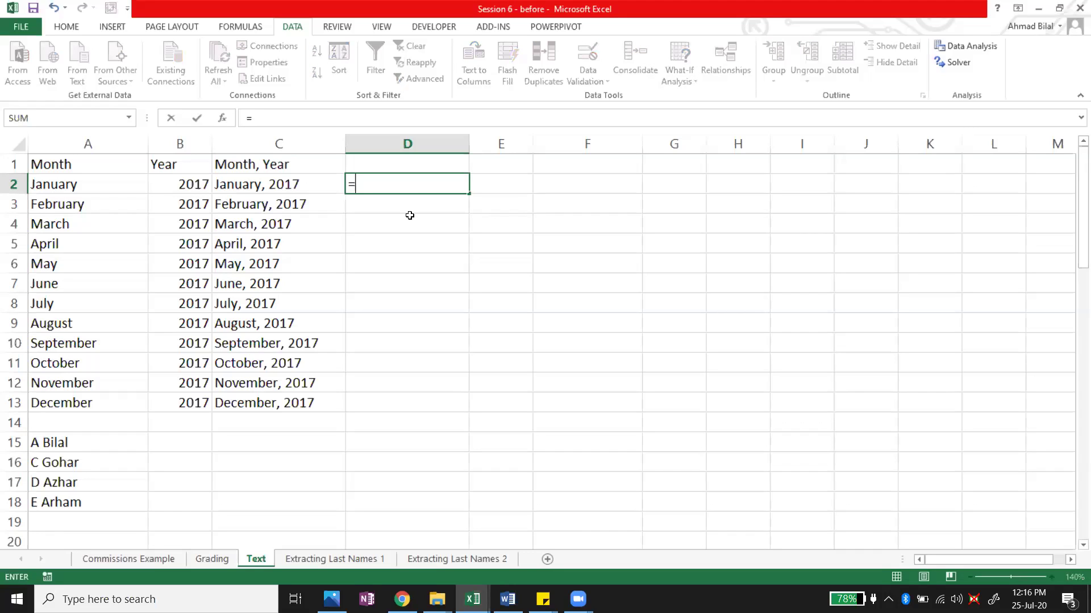
click(84, 181)
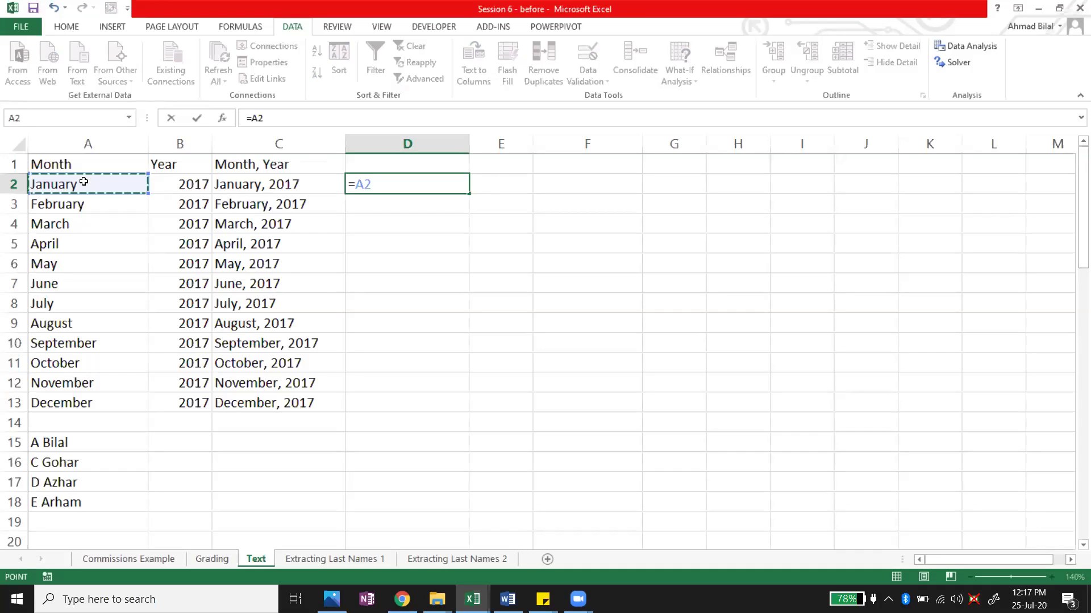
text(&)
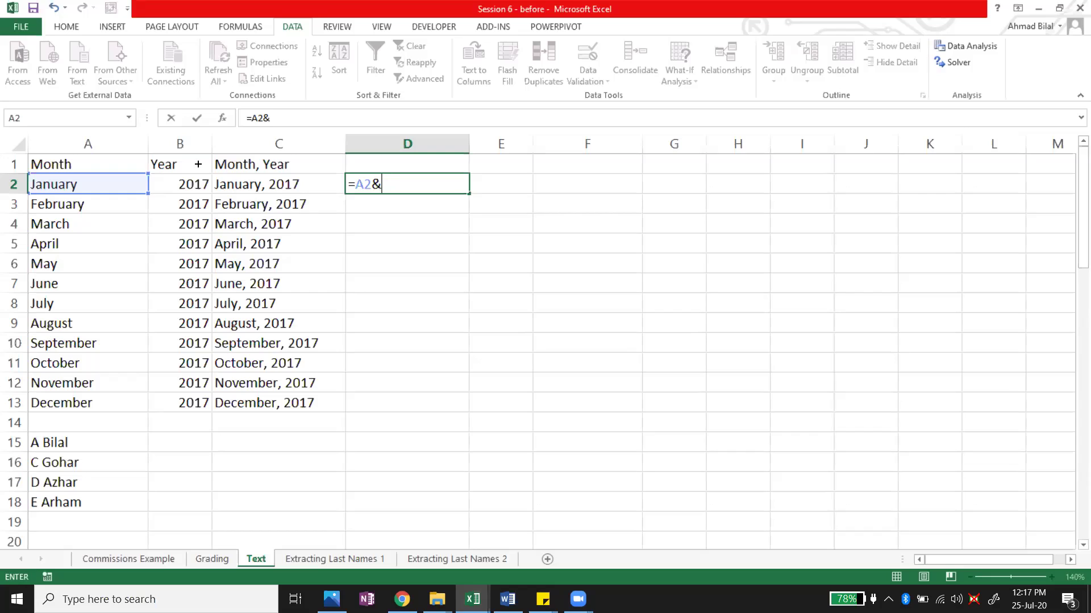
click(403, 185)
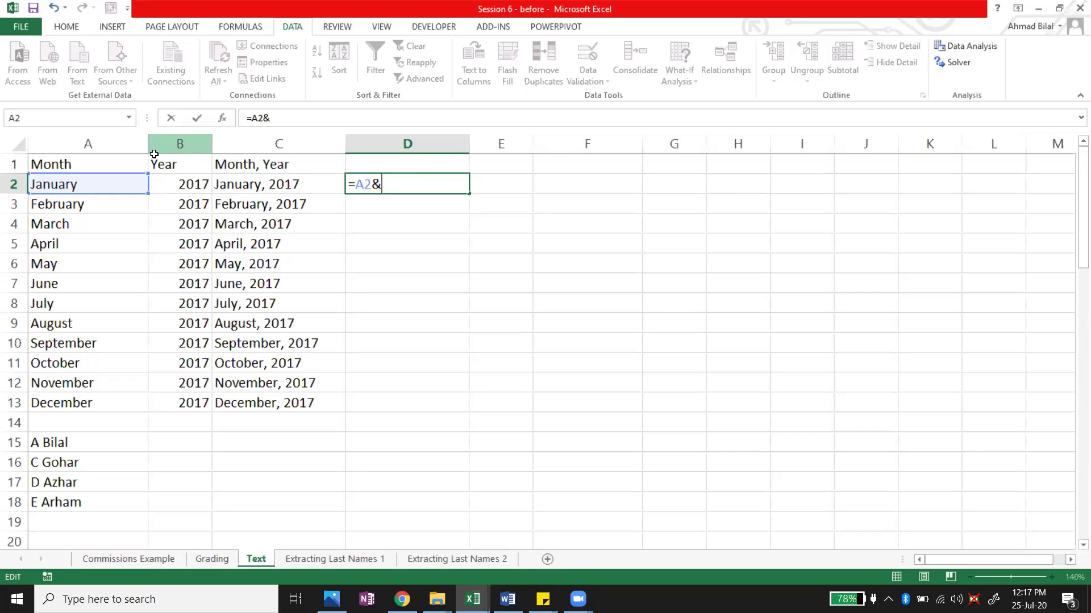
click(166, 182)
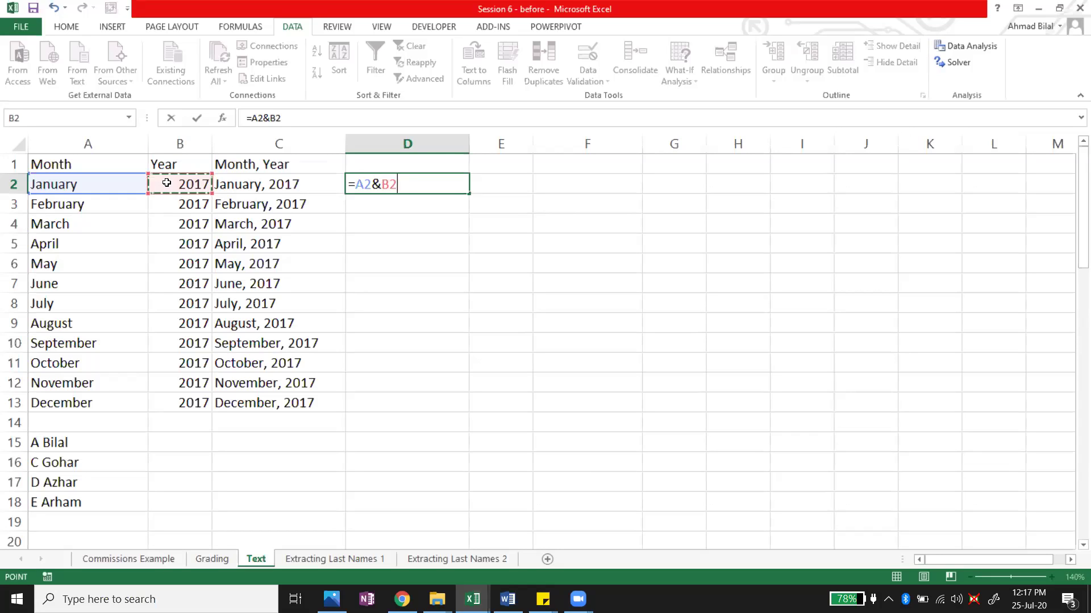
key(Return)
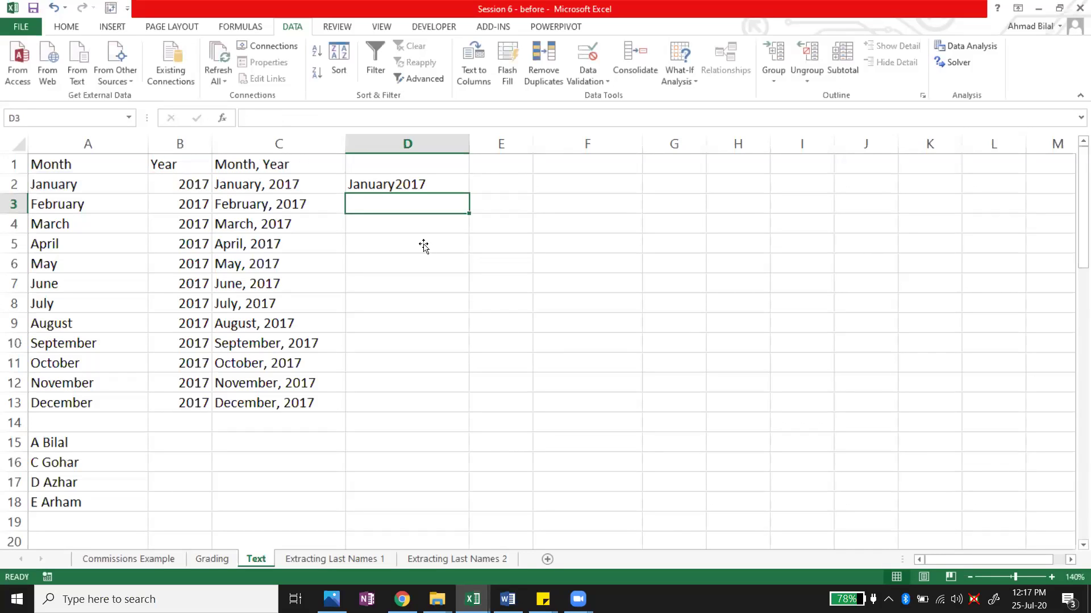
- Insert a comma-and-space separator into the D2 formula, making it =A2&", "&B2
double_click(428, 179)
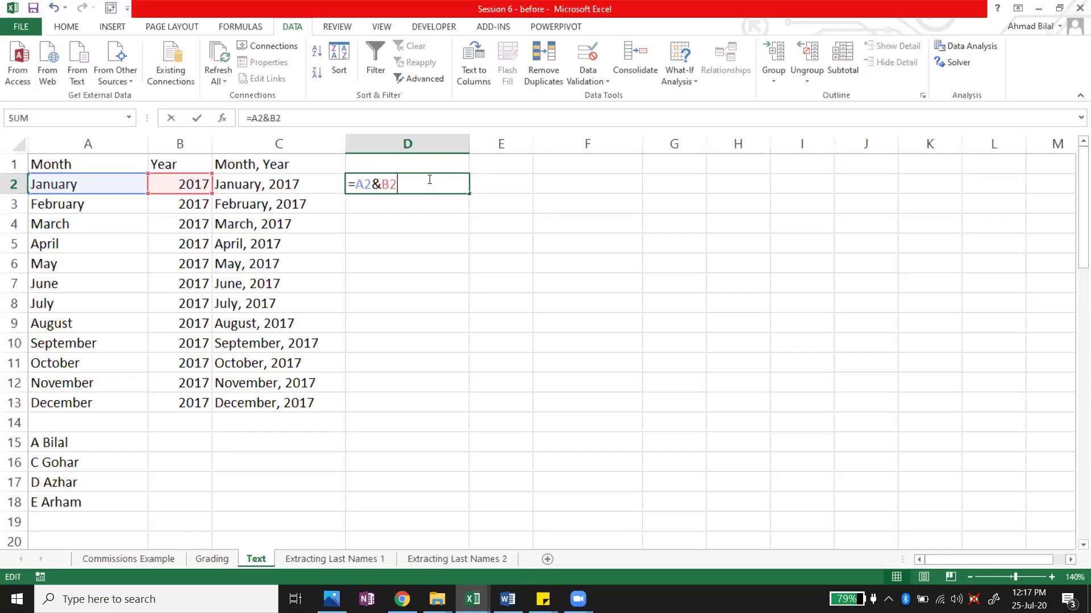
click(382, 183)
text(", )
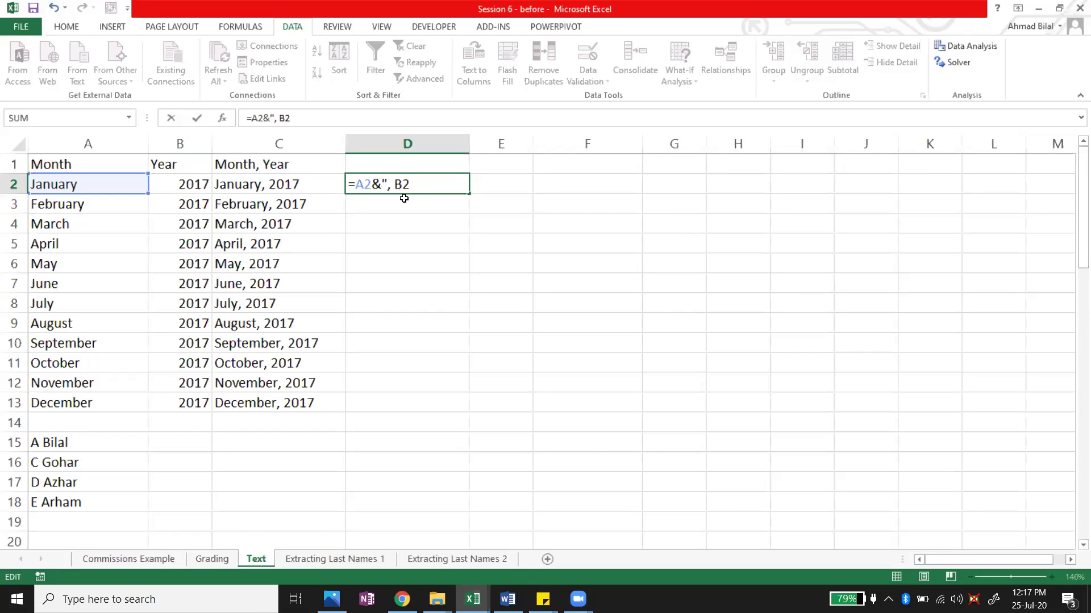
text("&)
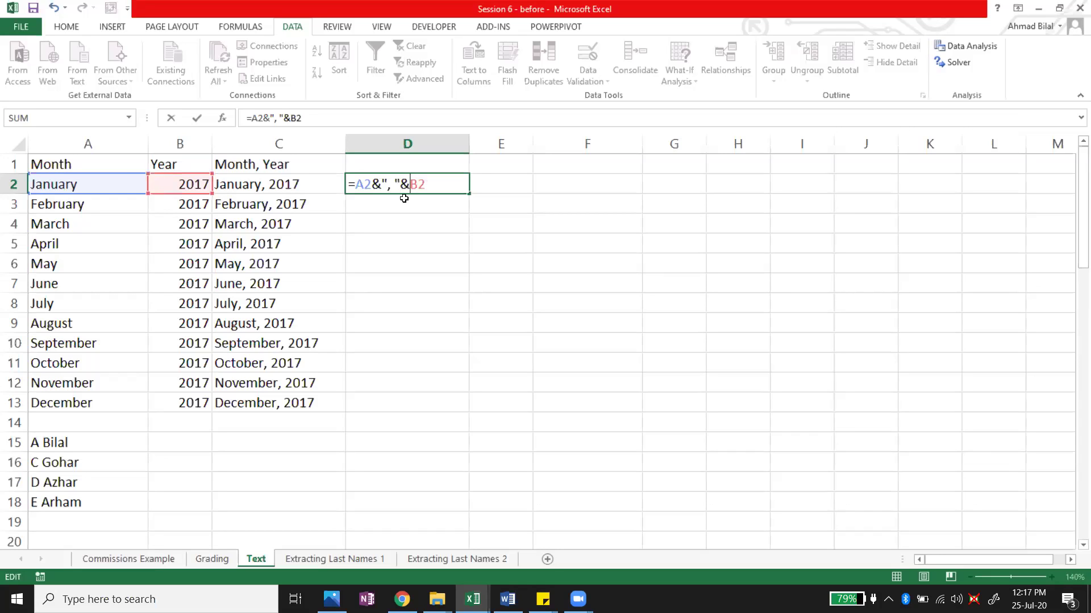
key(Return)
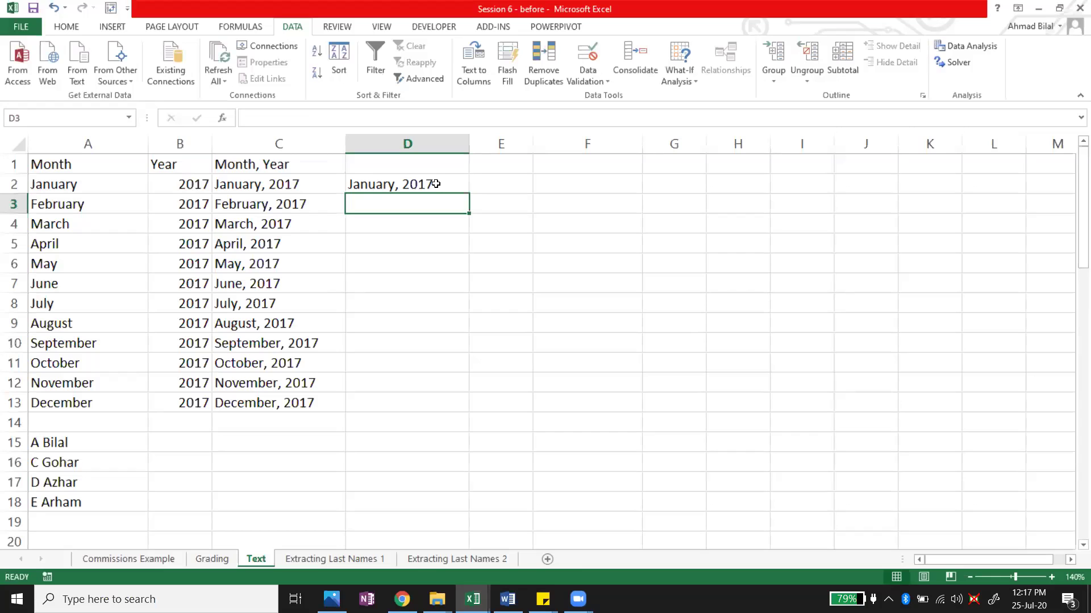
- Fill the D2 ampersand formula down column D through December's row in D13
double_click(448, 184)
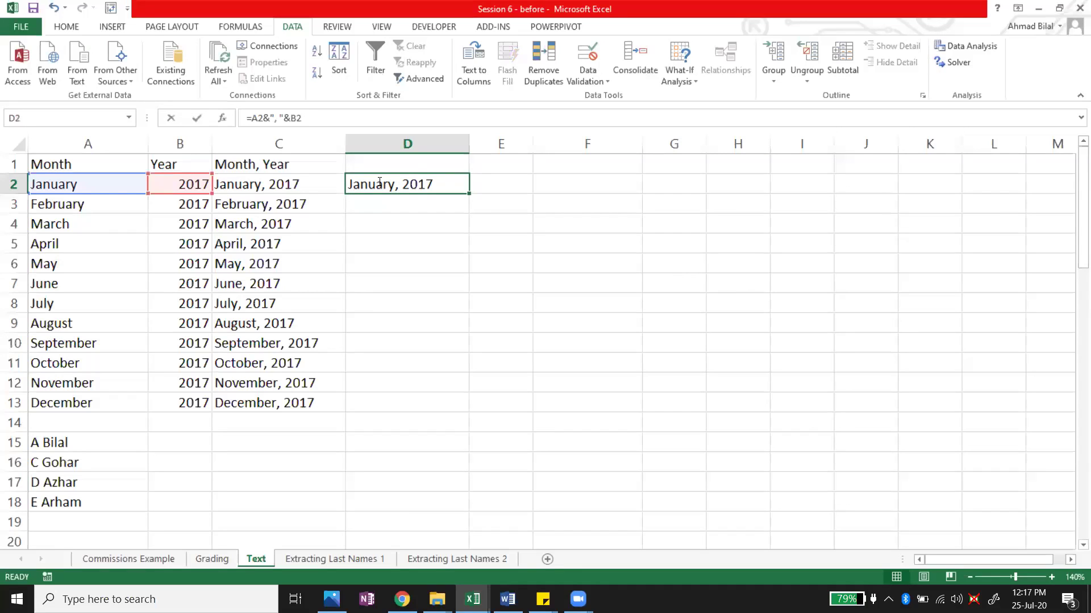
double_click(431, 183)
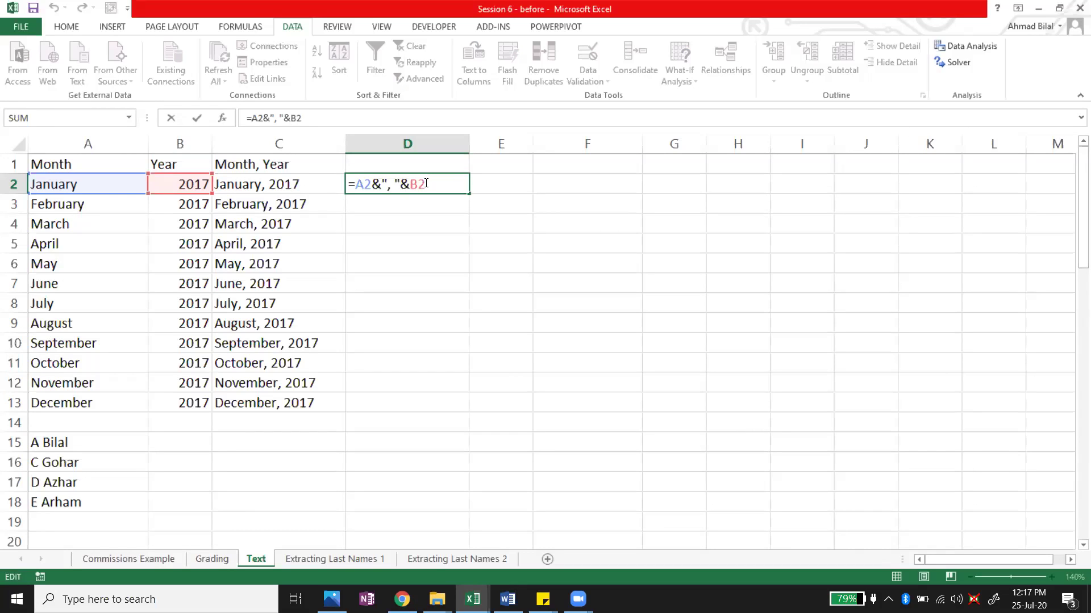
key(Return)
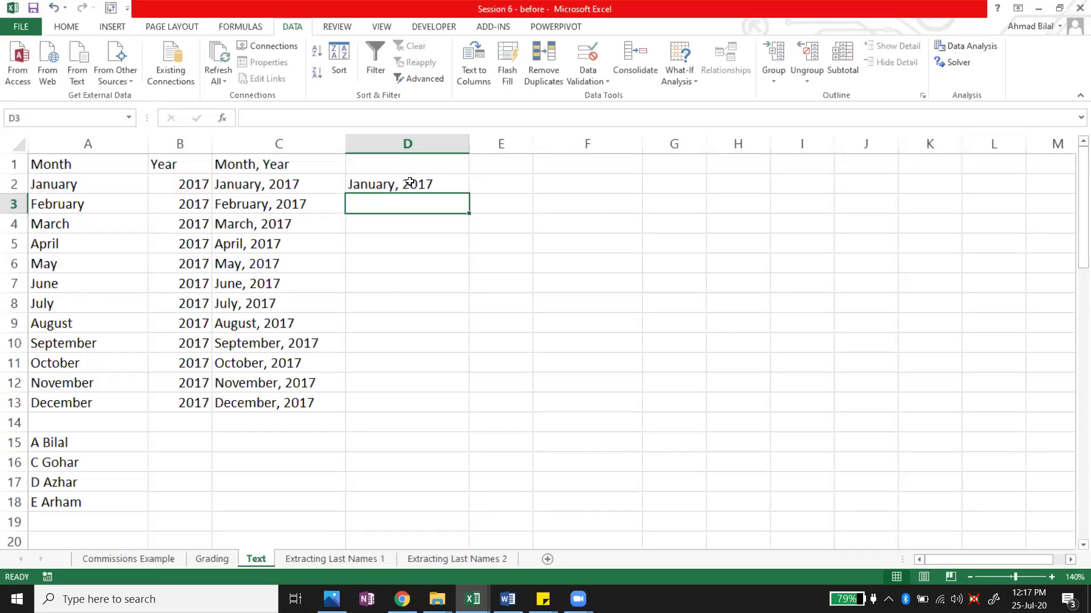
click(460, 181)
double_click(470, 194)
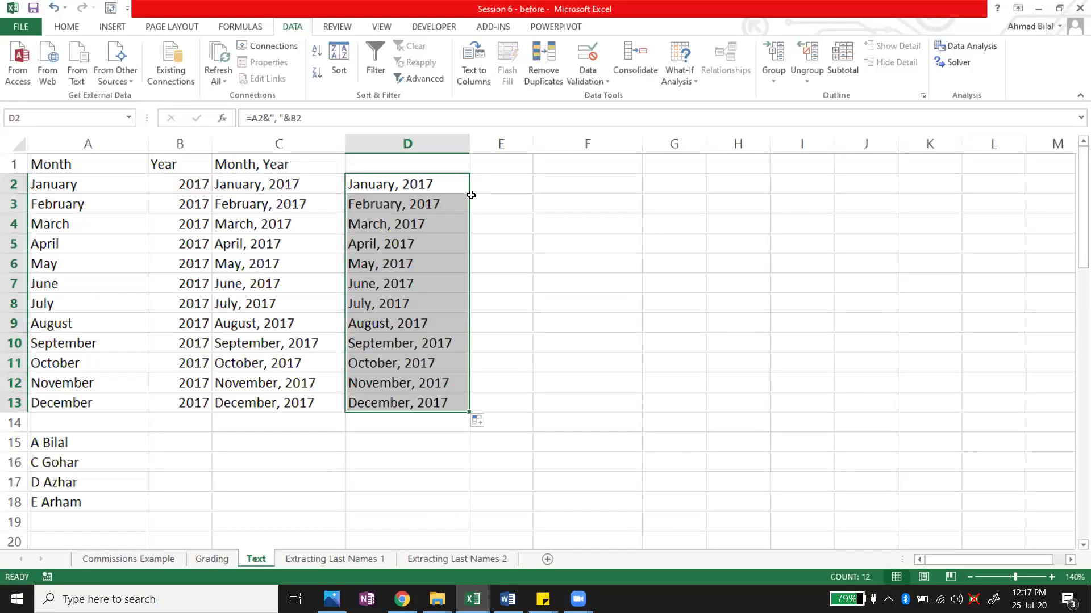
click(408, 223)
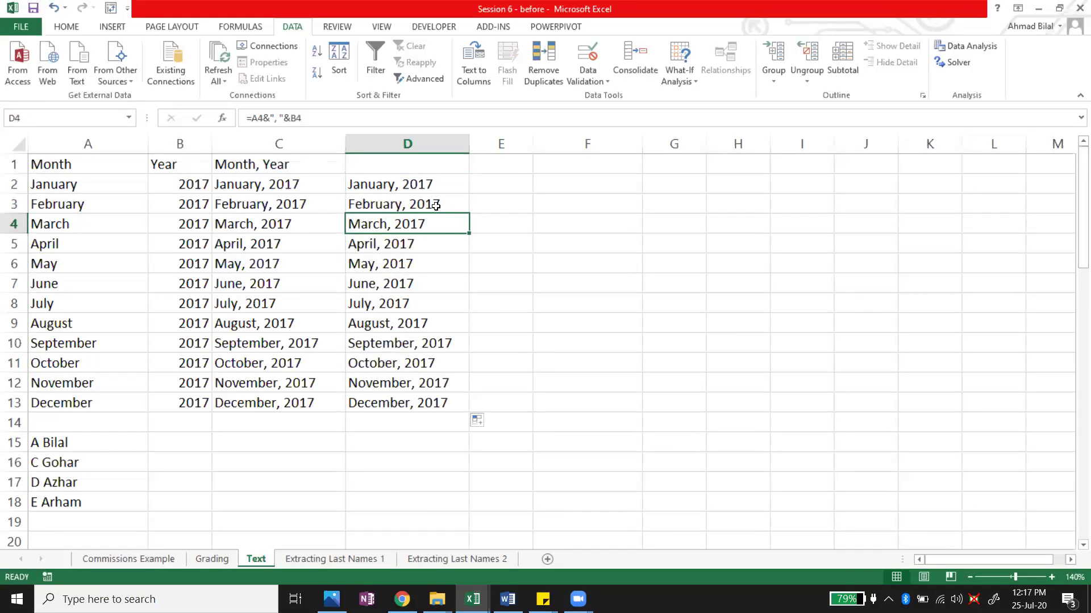
key(Up)
key(Up)
click(322, 188)
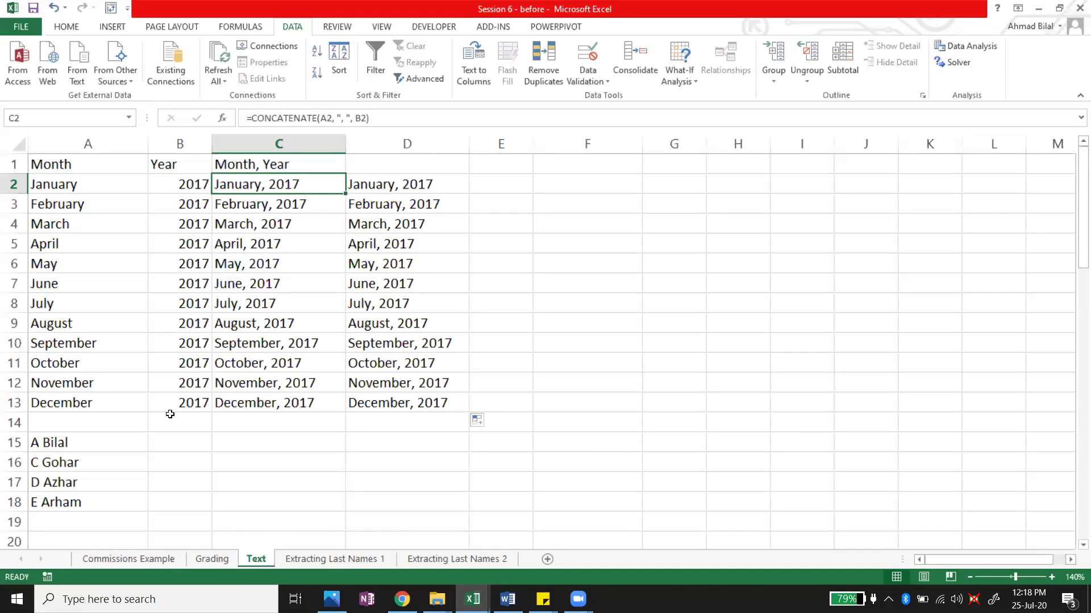
scroll(182, 421, down, 1)
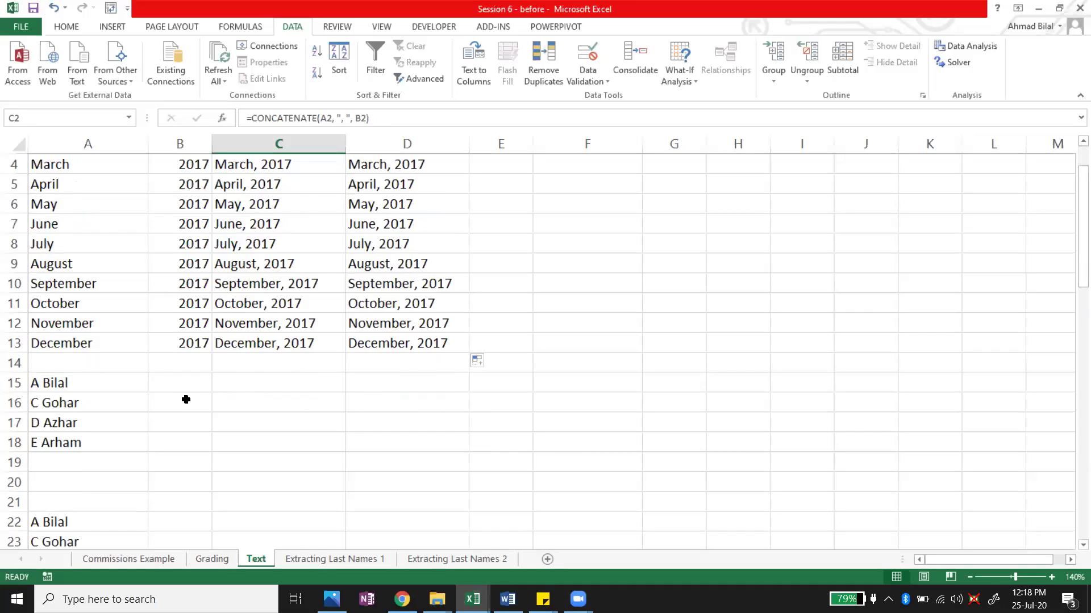
scroll(185, 399, up, 1)
click(194, 439)
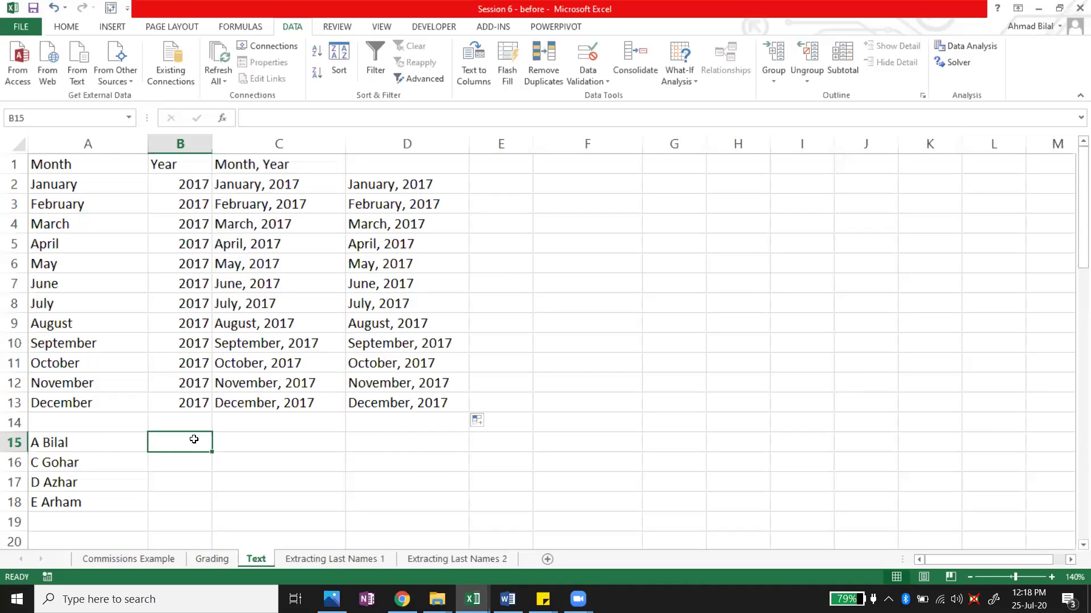
click(651, 355)
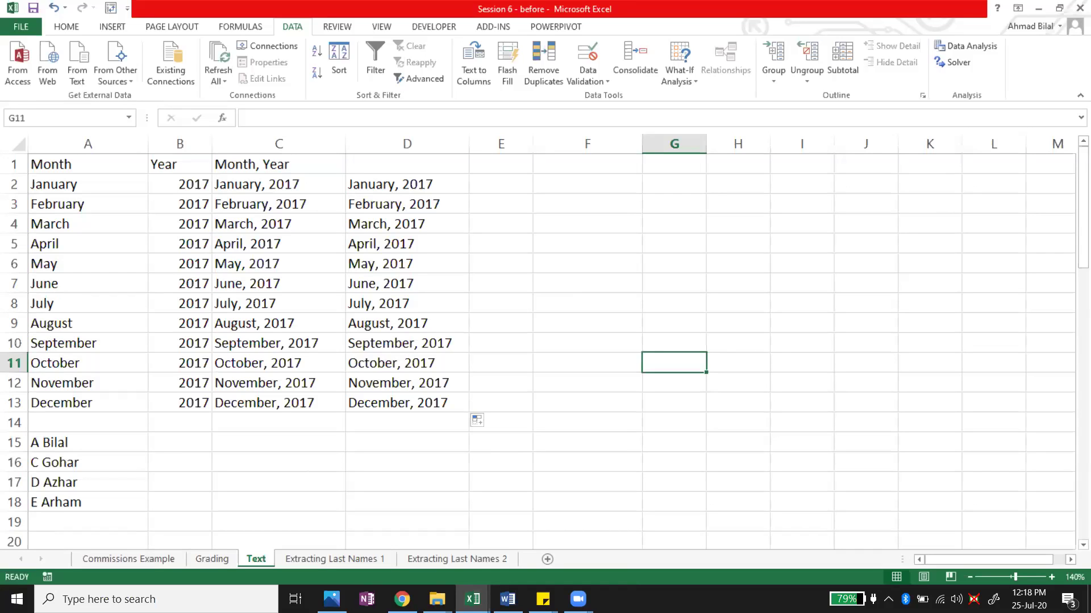
mouse_move(472, 599)
click(429, 301)
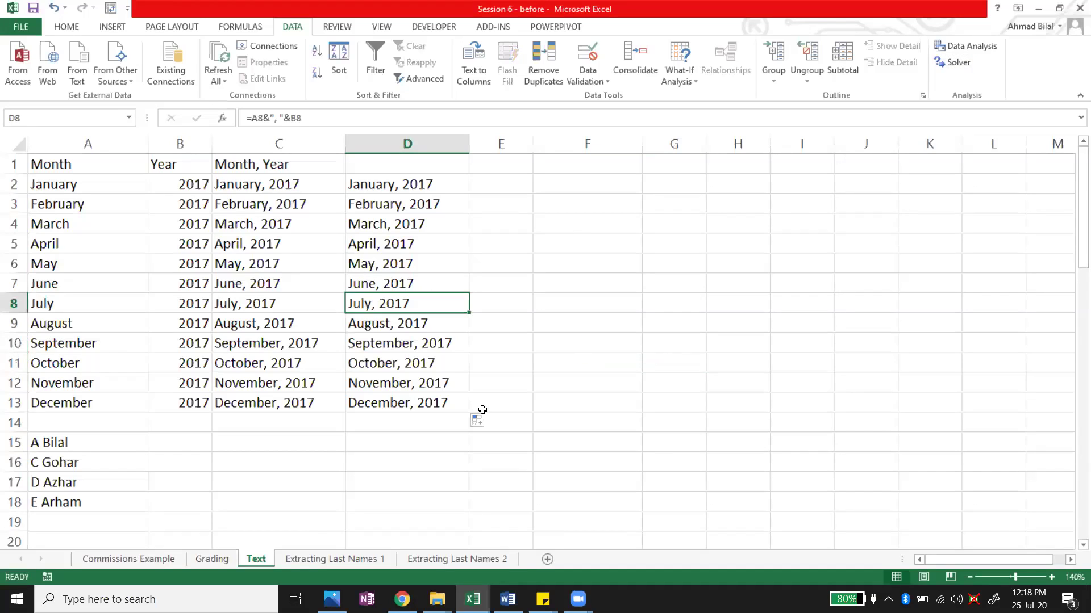
click(347, 403)
click(189, 445)
click(226, 435)
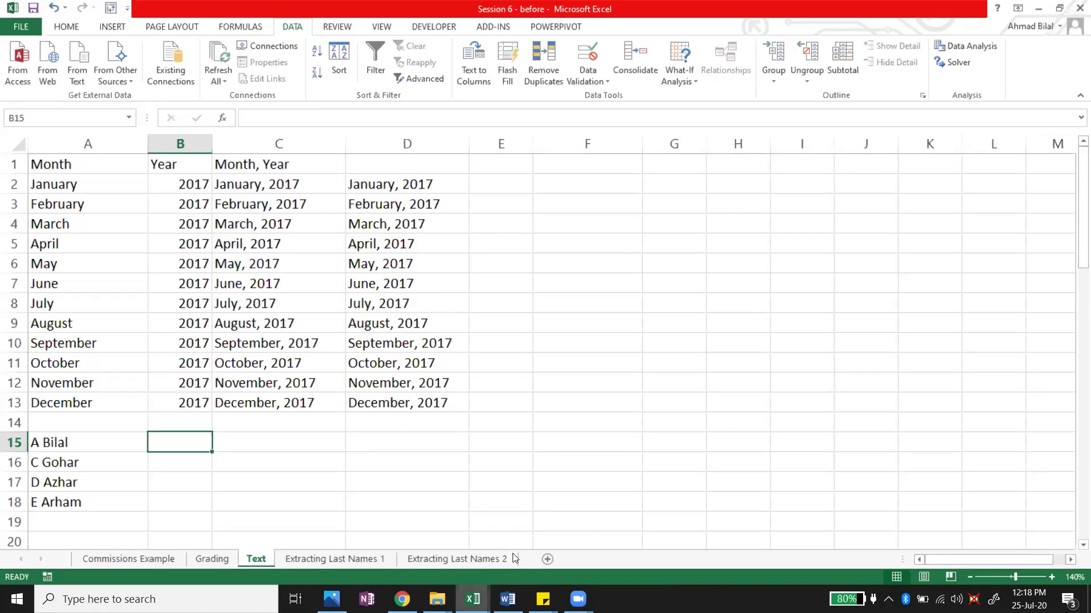
- Switch to the "Sessions 1-2 (PSDM) - after class" workbook and open the start of its Text functions sheet
click(576, 519)
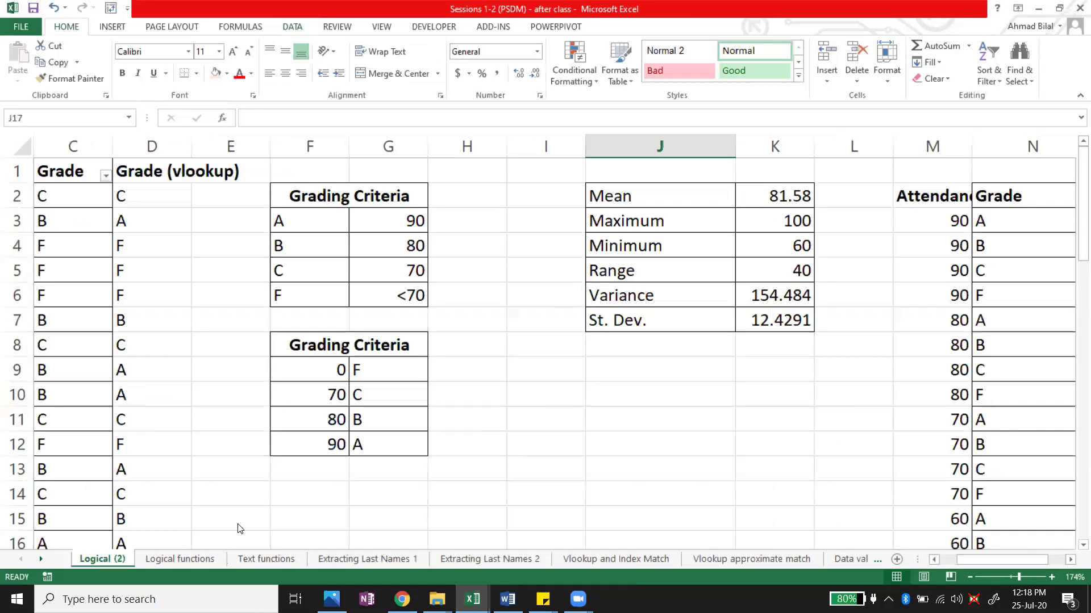
scroll(236, 526, down, 2)
click(243, 561)
scroll(243, 561, down, 2)
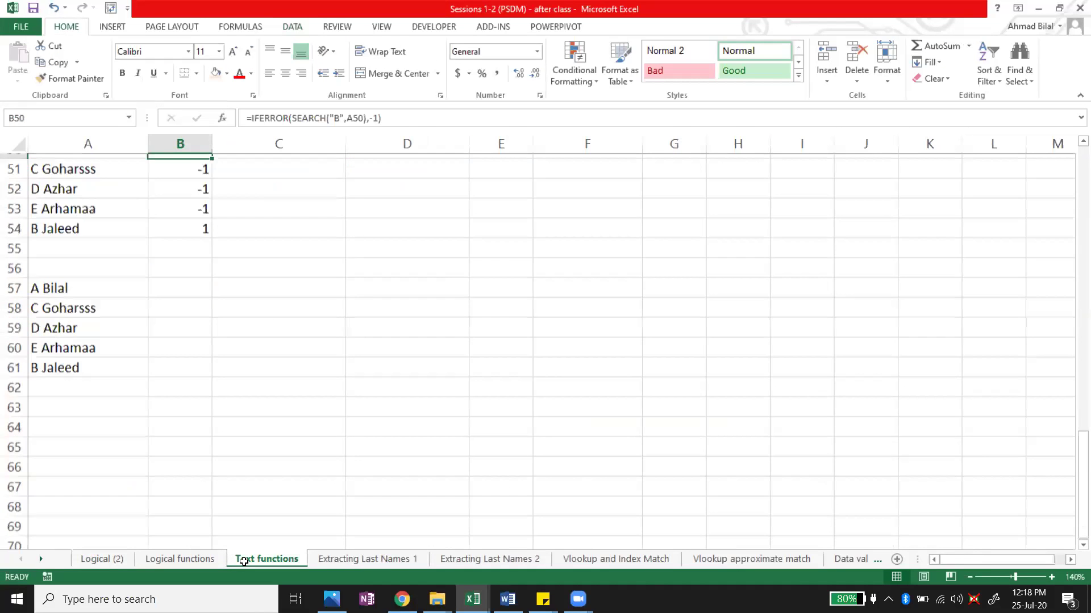
scroll(253, 390, up, 16)
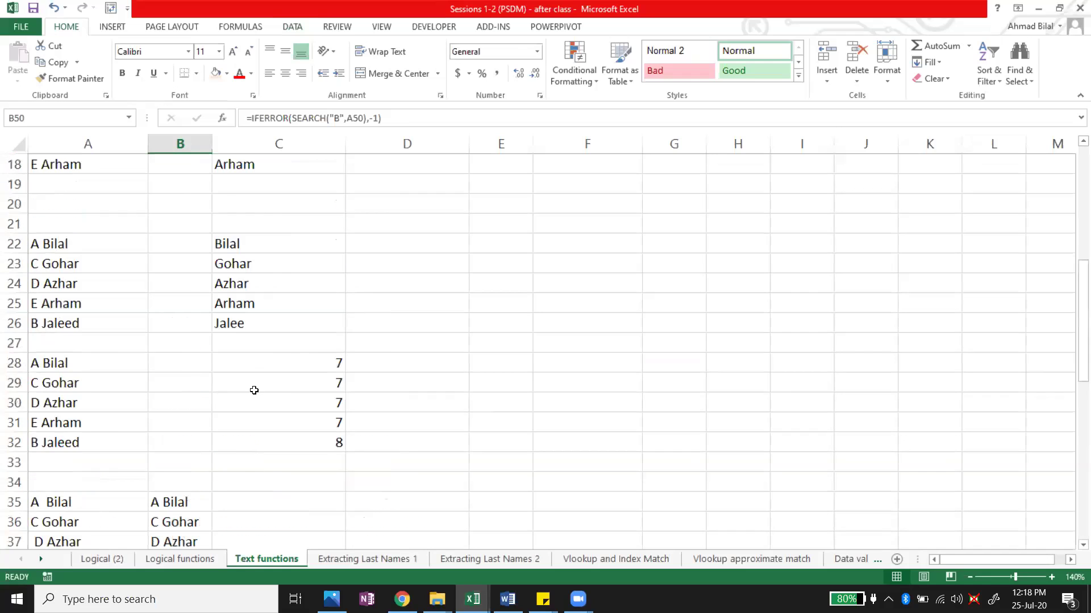
- Examine which text functions the solved examples use, cell by cell from C15 down to the headers in row 41
click(287, 445)
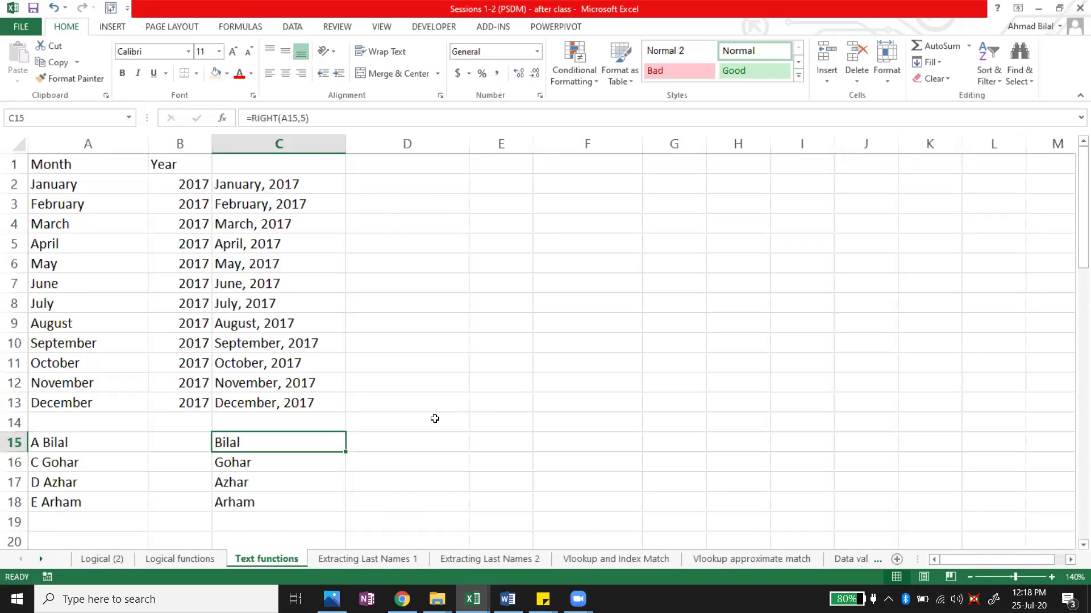
key(Down)
key(Down)
key(Down)
key(Down)
key(Down)
key(Down)
key(Down)
key(Down)
key(Down)
key(Down)
key(Down)
key(Down)
key(Left)
key(Right)
key(Up)
key(Up)
key(Up)
key(Down)
key(Down)
key(Down)
key(Down)
key(Down)
key(Down)
key(Down)
key(Down)
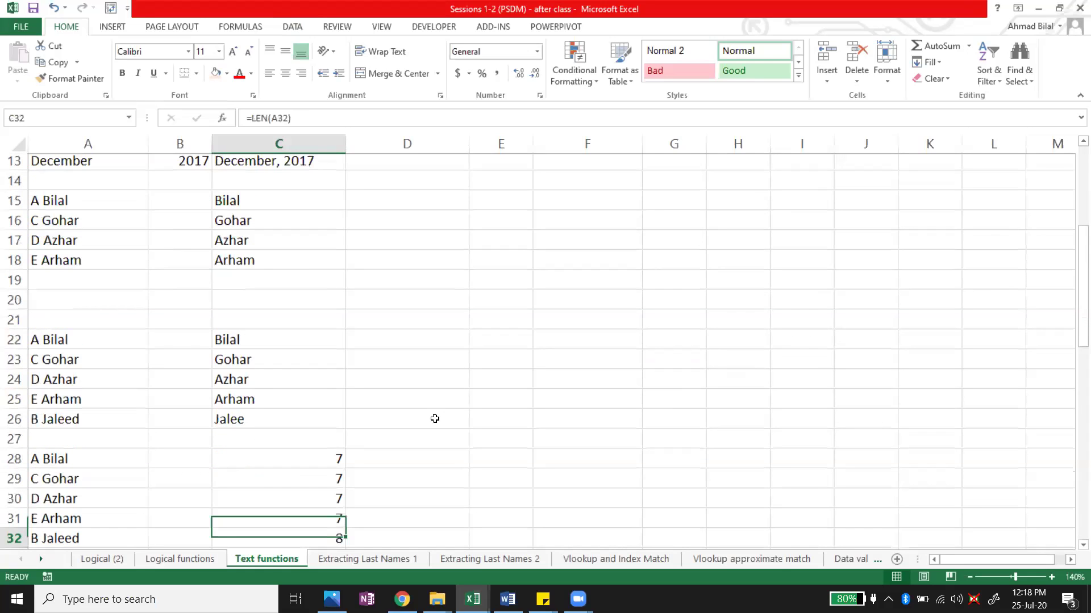
key(Down)
key(Down)
key(Down)
key(Down)
key(Down)
key(Down)
key(Down)
key(Left)
key(Up)
key(Down)
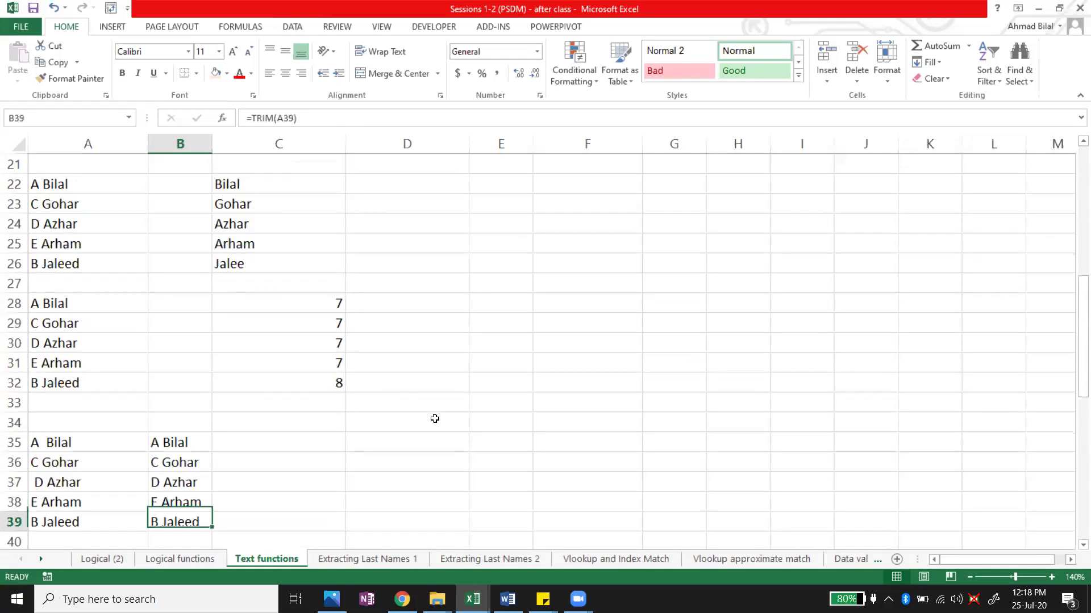
key(Down)
key(Down)
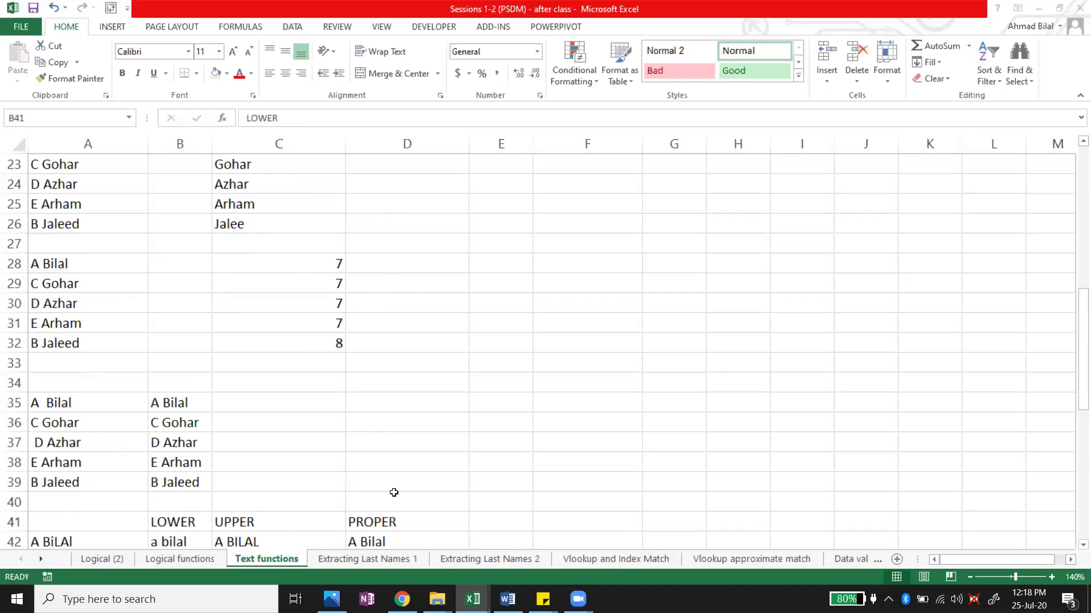
- Switch back to the "Session 6 - before" workbook and enter RIGHT in H12 and MID in H13
key(ctrl+Tab)
key(Right)
key(Right)
key(Right)
key(Right)
key(Right)
key(Right)
key(Up)
key(Up)
key(Up)
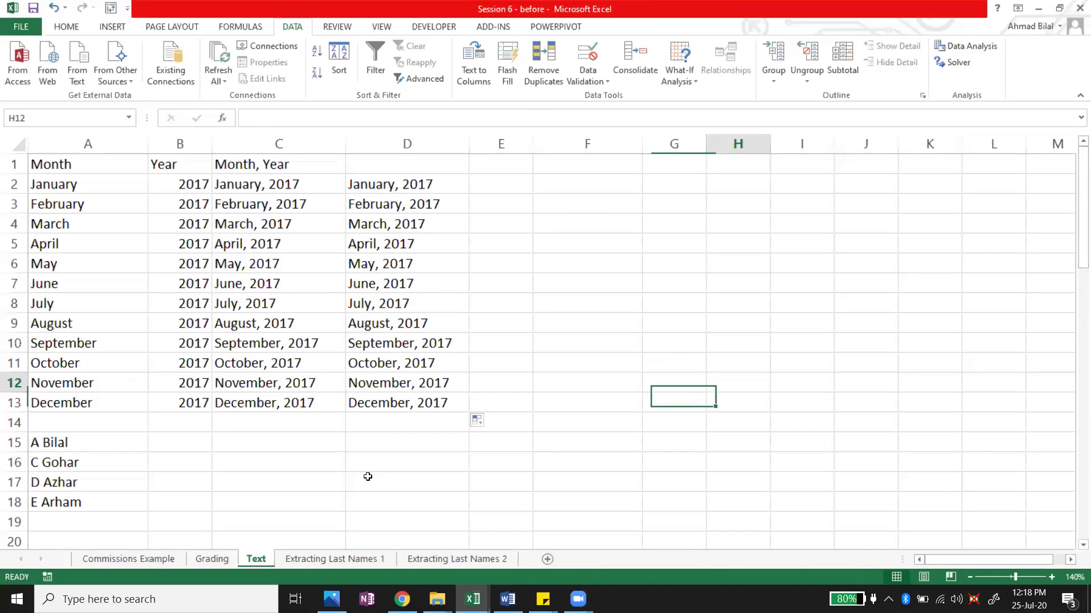
key(Caps_Lock)
text(RIGHT)
key(Return)
text(LE)
key(BackSpace)
key(BackSpace)
text(MID)
key(Return)
- Enter the function name LEFT in I12, beside RIGHT
key(Up)
key(Up)
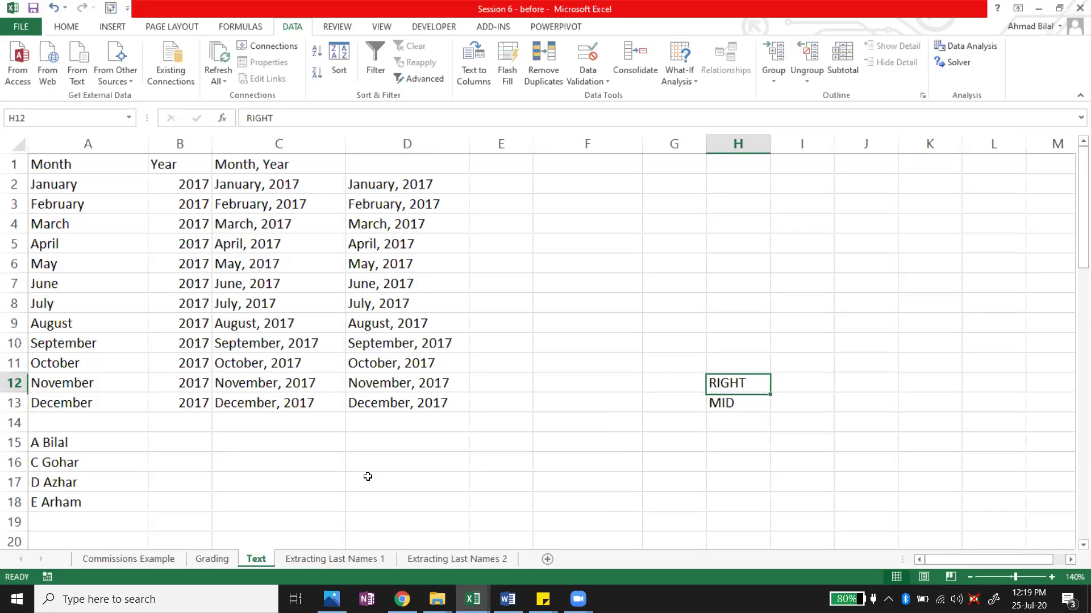
key(Right)
text(LEFT)
key(Return)
- Extend the function list with LEN in H14 and TRIM in H15
key(Down)
key(Left)
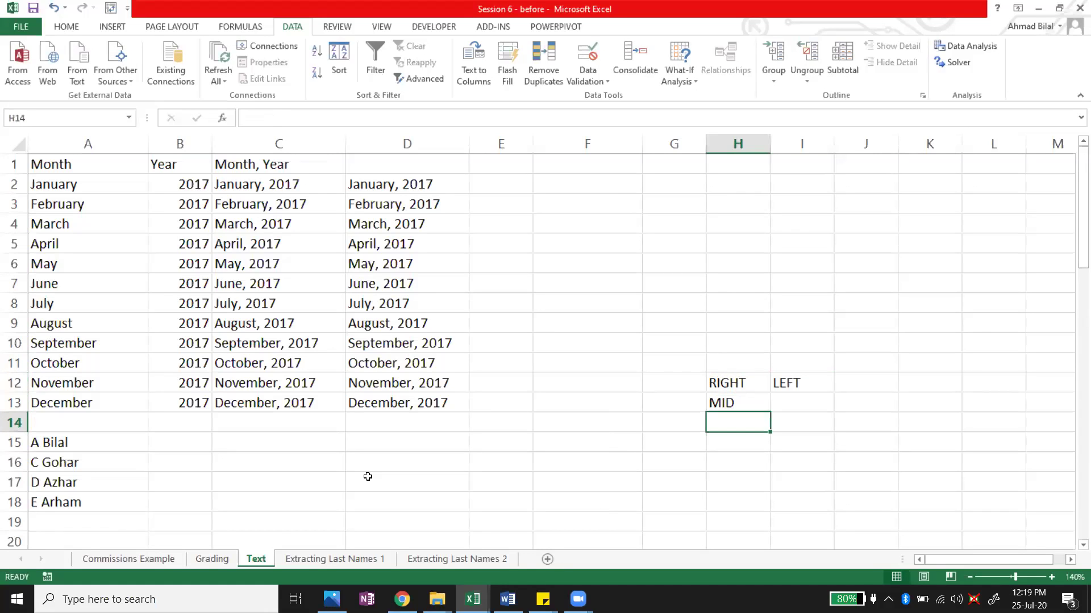
text(LEN)
key(Return)
text(TRIM)
key(Return)
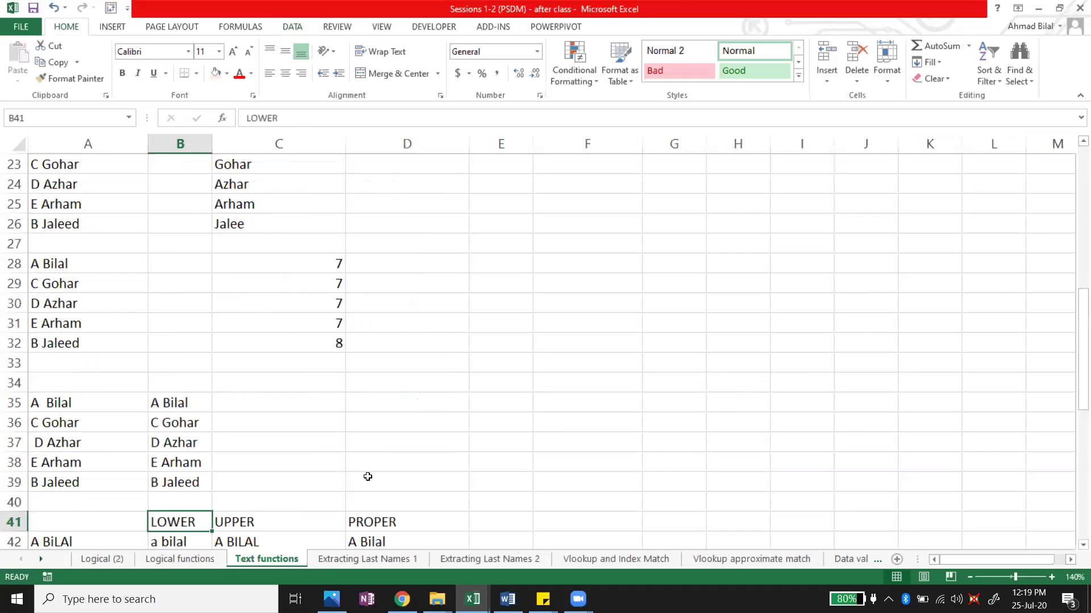
- Examine the functions used in the remaining solved examples in column B, from row 42 down to the last list ending in row 61
key(Down)
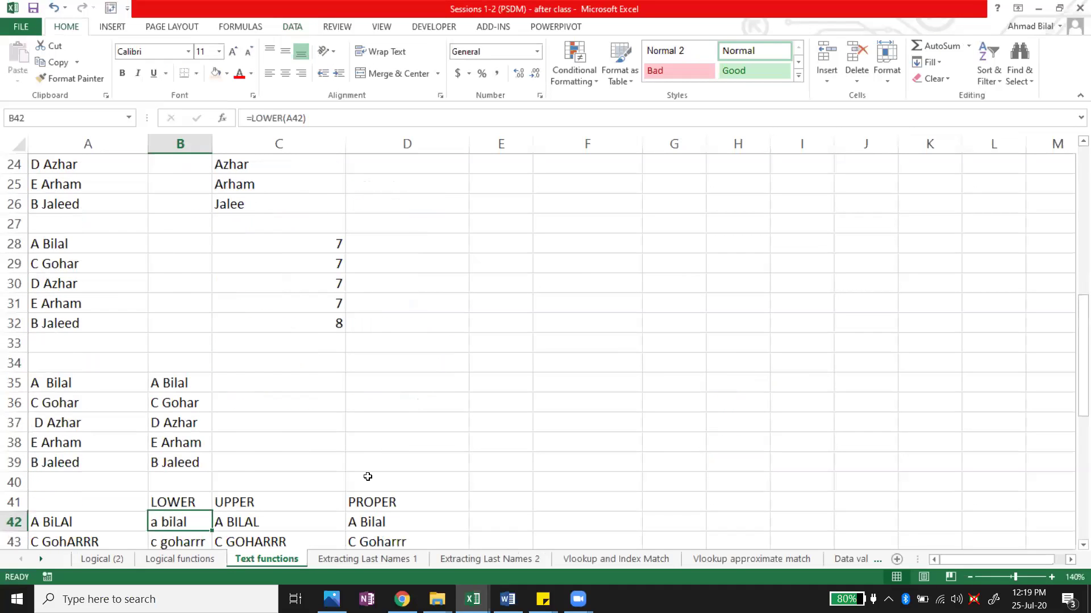
key(Down)
key(Down)
key(Down)
key(Down)
key(Down)
key(Down)
key(Down)
key(Down)
key(Down)
key(Down)
key(Down)
key(Down)
key(Down)
key(Down)
key(Down)
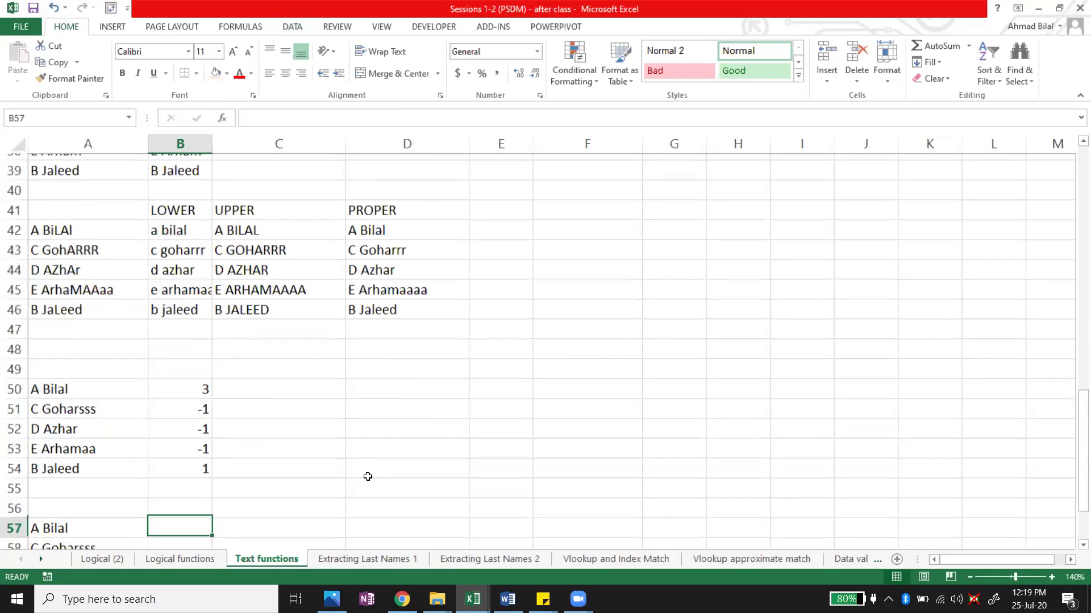
key(Down)
key(Down)
key(Down)
key(Down)
key(Down)
key(Down)
key(Down)
key(Down)
key(Down)
key(Down)
key(Down)
key(Down)
key(Down)
key(ctrl+Up)
key(Left)
key(Down)
key(Down)
key(Down)
key(Up)
key(Right)
key(Up)
key(Up)
key(Up)
key(Up)
key(Up)
key(Up)
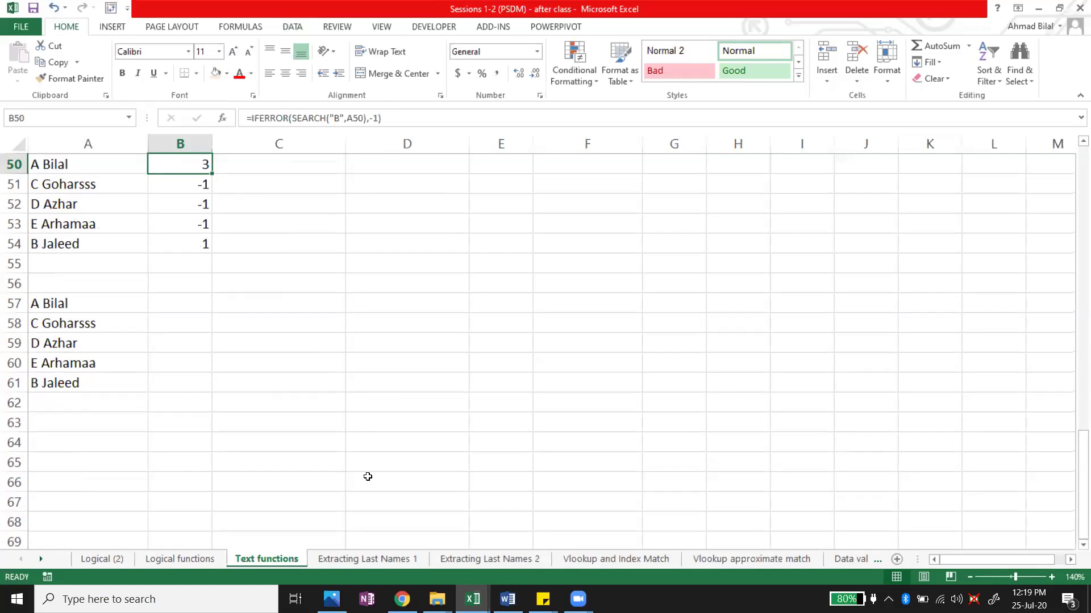
key(Up)
key(Up)
key(Up)
key(Up)
key(Up)
key(Up)
key(Up)
key(Up)
key(Up)
key(Up)
key(Up)
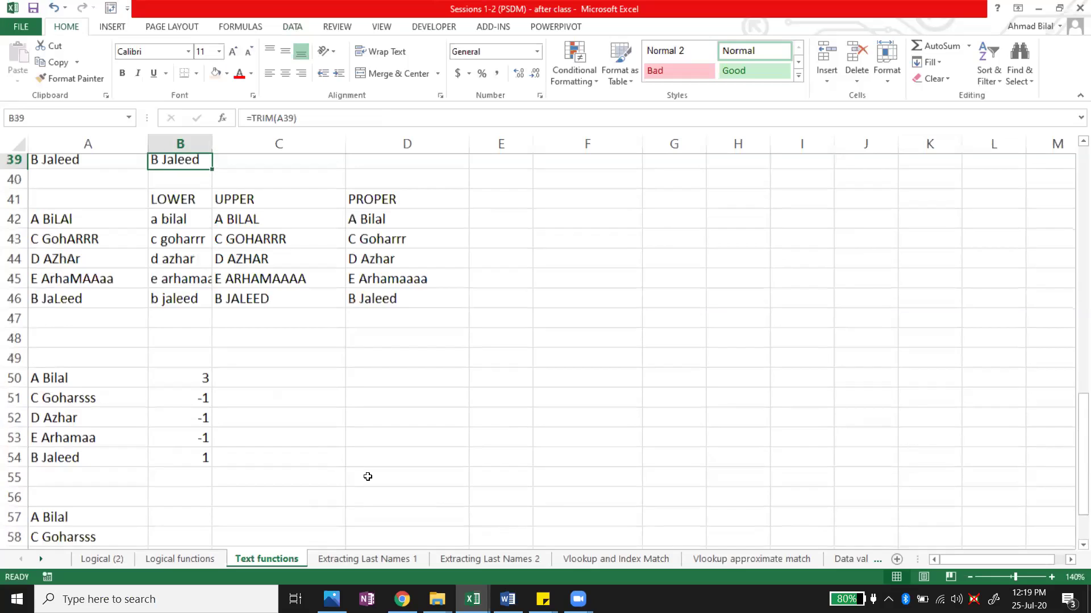
key(ctrl+Up)
- Switch back to the "Session 6 - before" workbook and enter LOWER in H16, UPPER in H17 and SEARCH in H18
key(ctrl+Tab)
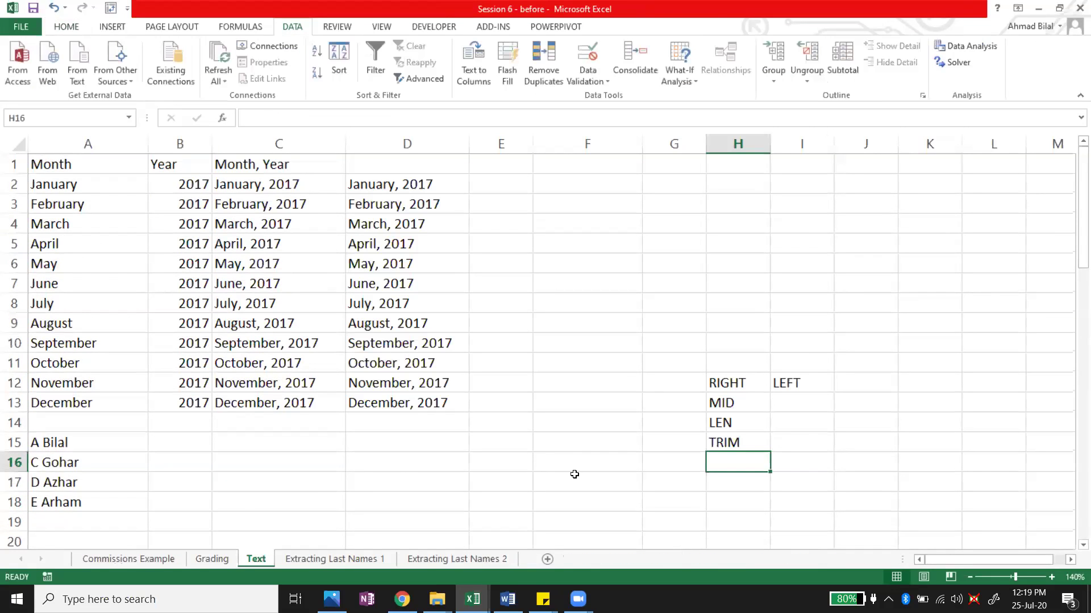
text(LOWER)
key(Return)
text(UPPER)
key(Return)
text(TA)
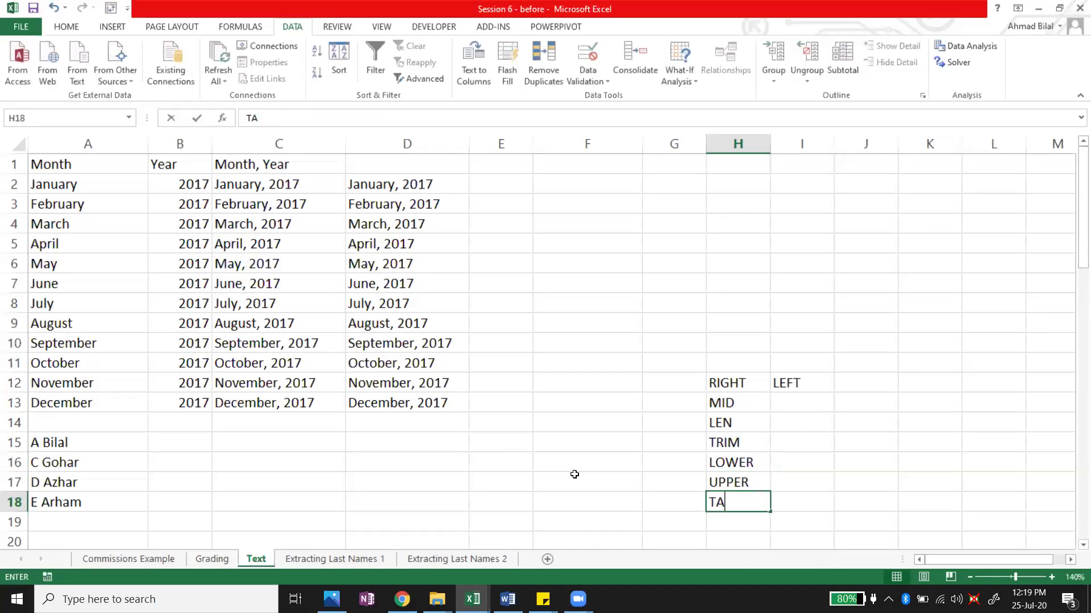
key(BackSpace)
key(BackSpace)
text(SEARCH)
key(Return)
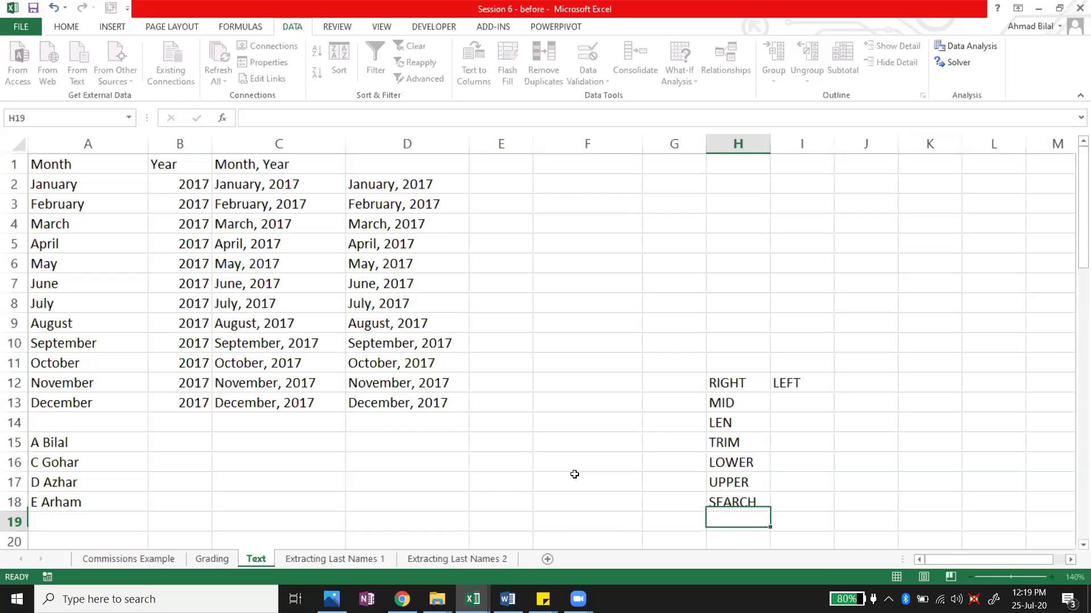
- Enter the function name FIND in I18, beside SEARCH
key(Up)
key(Right)
text(FIND)
key(Left)
- Move UPPER from H17 to I16, beside LOWER
key(Up)
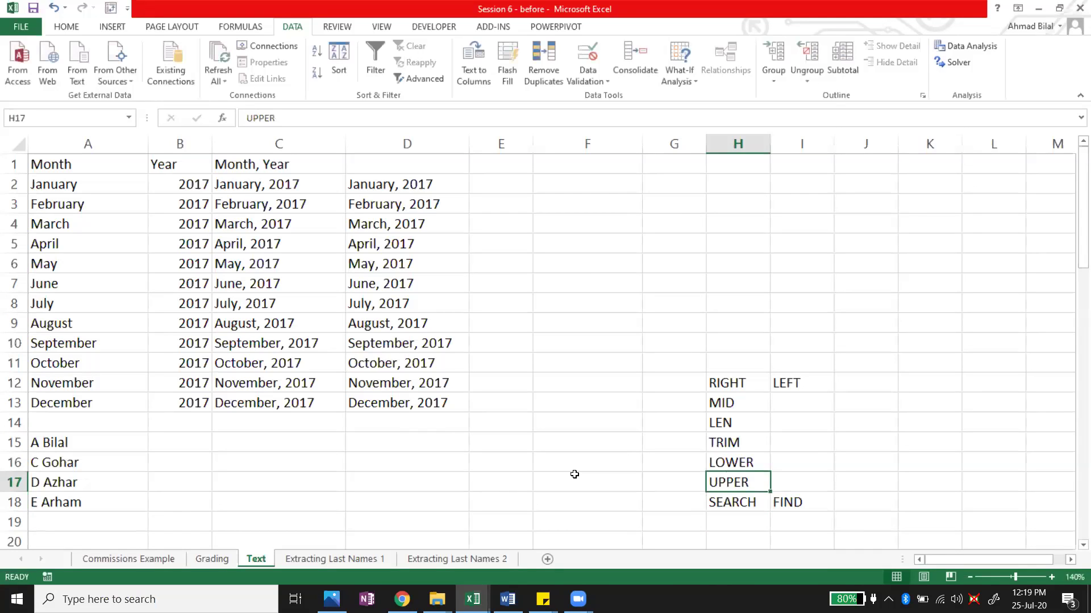
key(ctrl+x)
key(Up)
key(Right)
key(ctrl+v)
- Close the gap in the function list by moving SEARCH and FIND up to H17 and I17
key(Down)
key(Down)
key(Left)
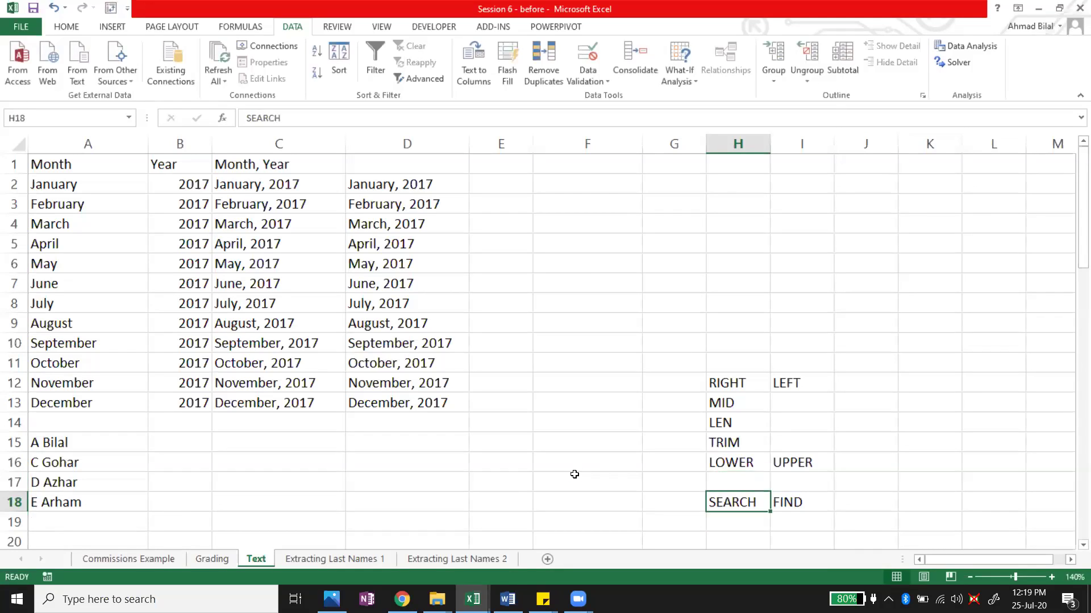
key(ctrl+minus)
key(Return)
- Move MID from H13 to J12, beside RIGHT and LEFT
key(Up)
key(Up)
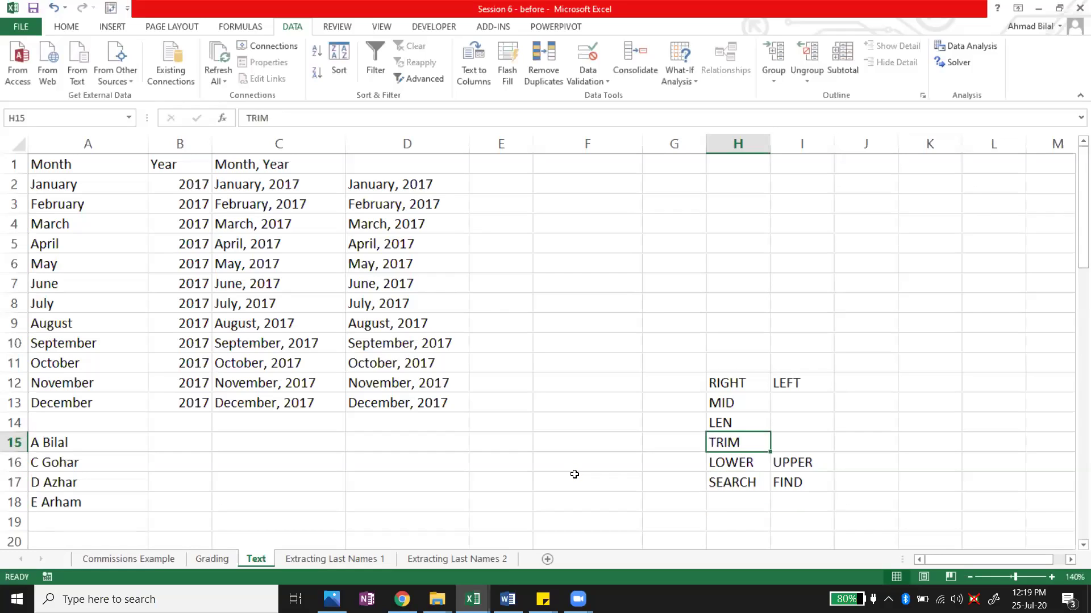
key(Up)
key(Up)
key(ctrl+c)
key(Up)
key(Right)
key(Right)
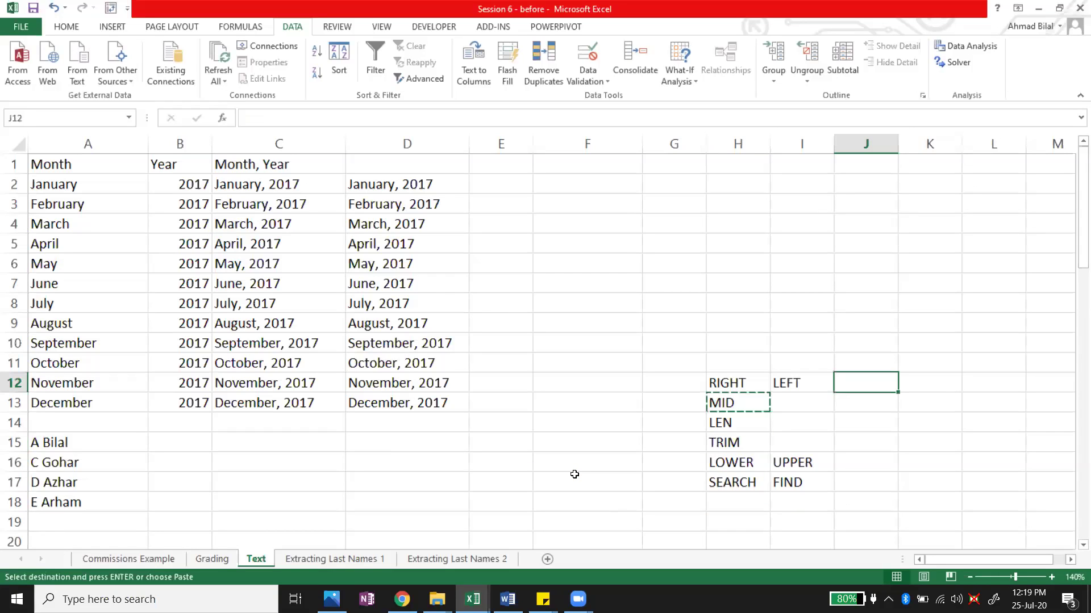
key(Return)
- Move the function names in H14:I17 up one row so the block starts at H13, directly below RIGHT
key(Left)
key(Left)
key(Down)
key(Down)
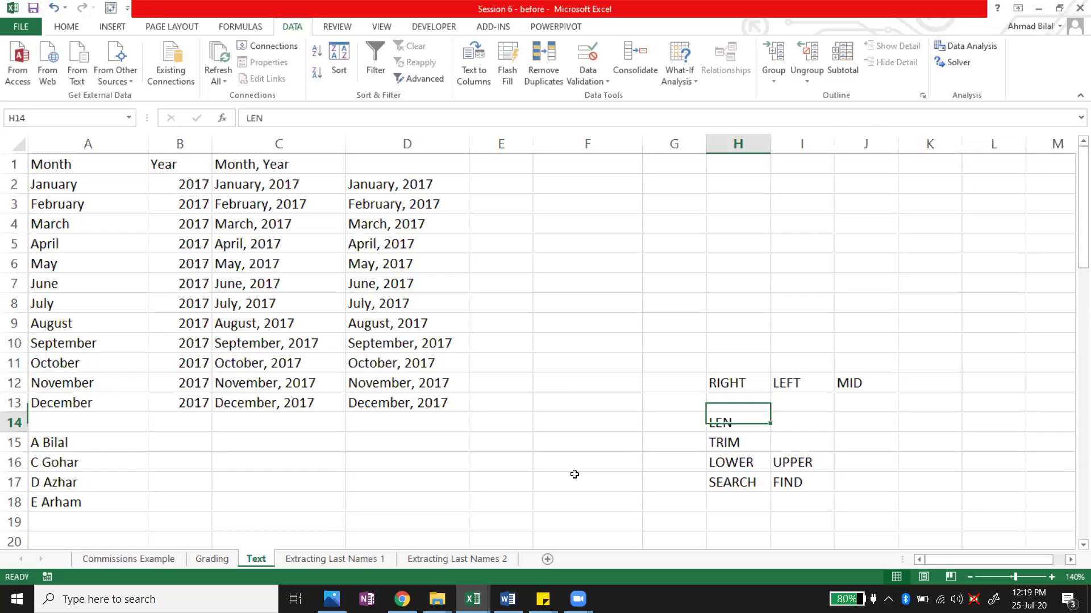
key(shift+Down)
key(shift+Down)
key(shift+Down)
key(shift+Right)
key(ctrl+x)
key(Up)
key(Return)
key(Up)
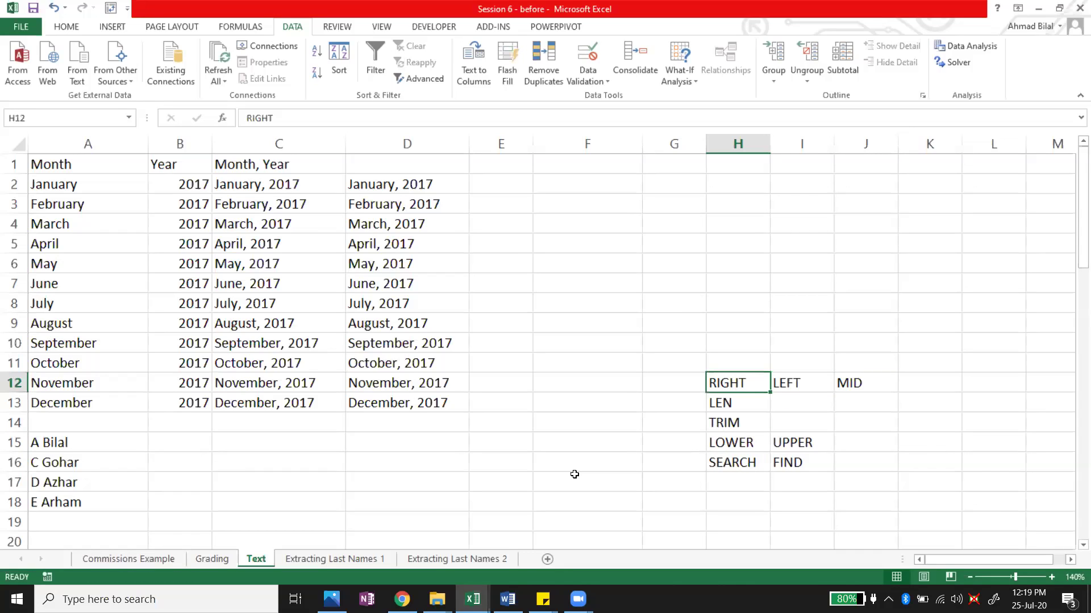
key(Down)
key(Home)
key(Down)
key(Down)
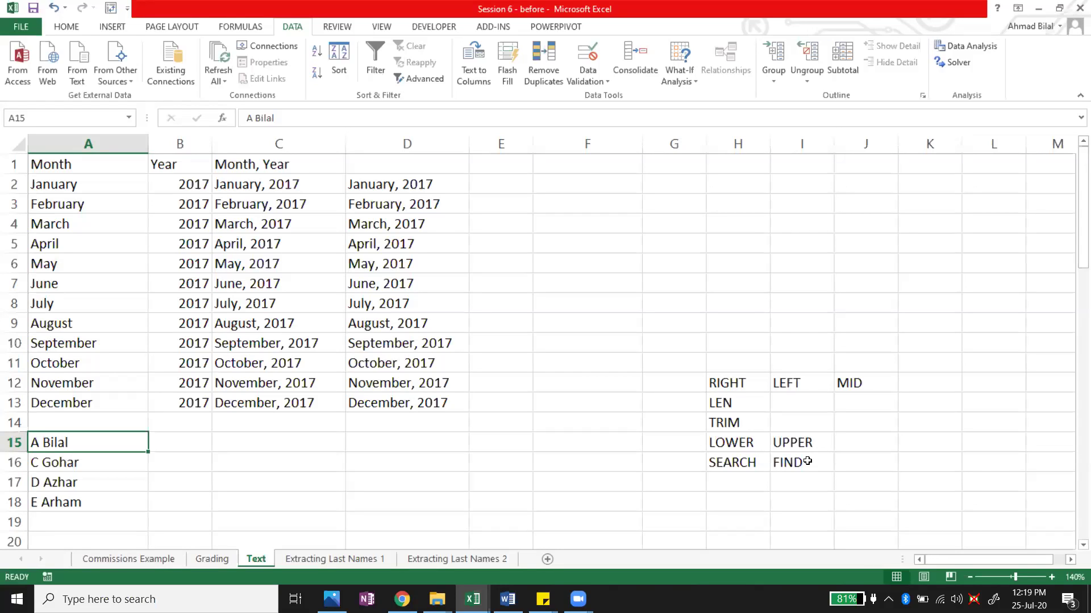
click(179, 441)
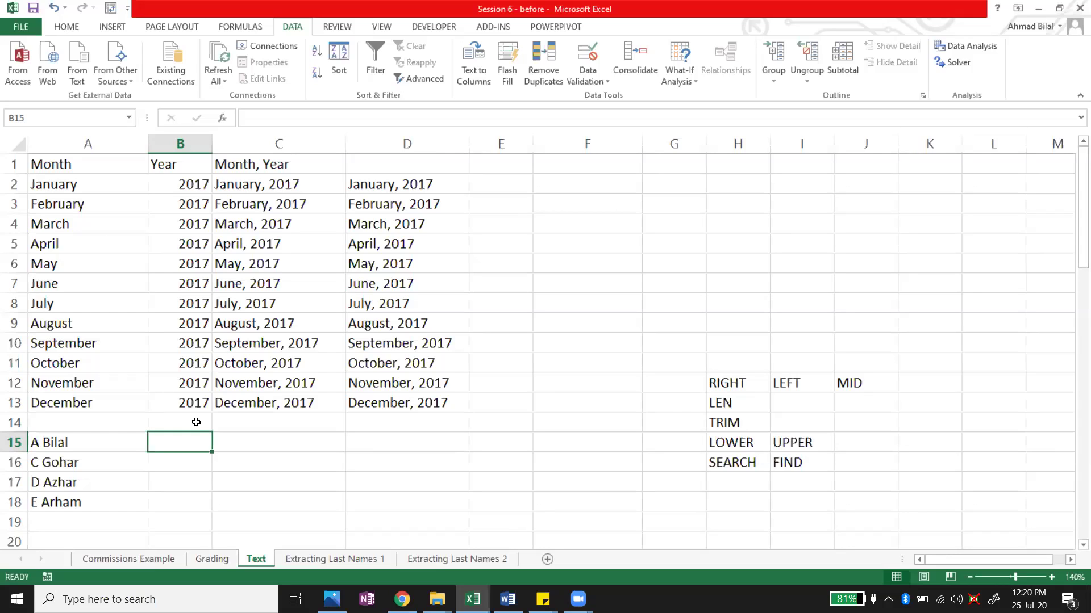
click(125, 445)
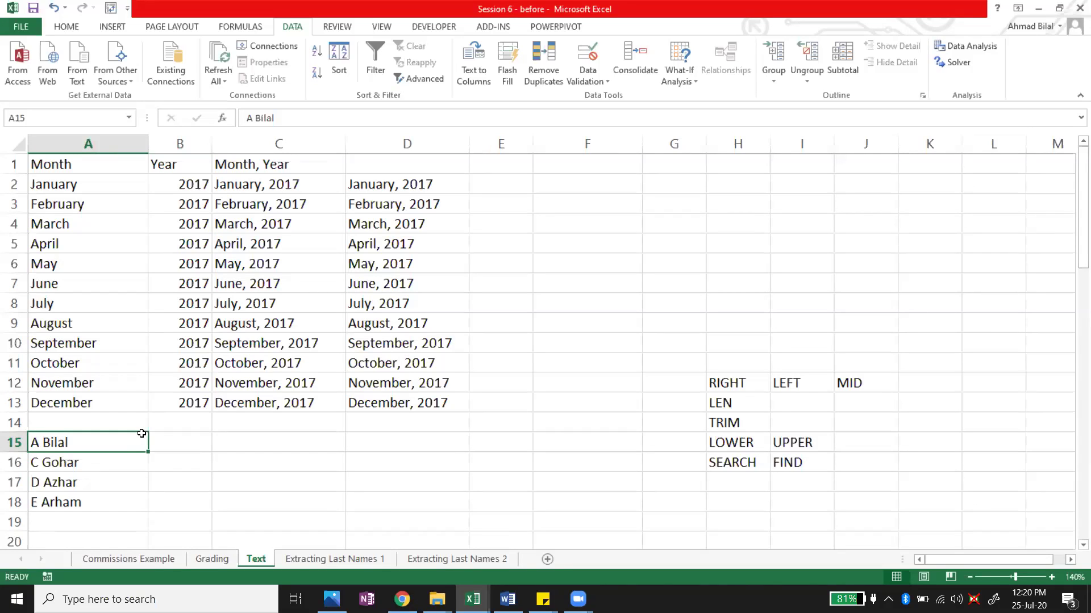
click(179, 430)
key(Down)
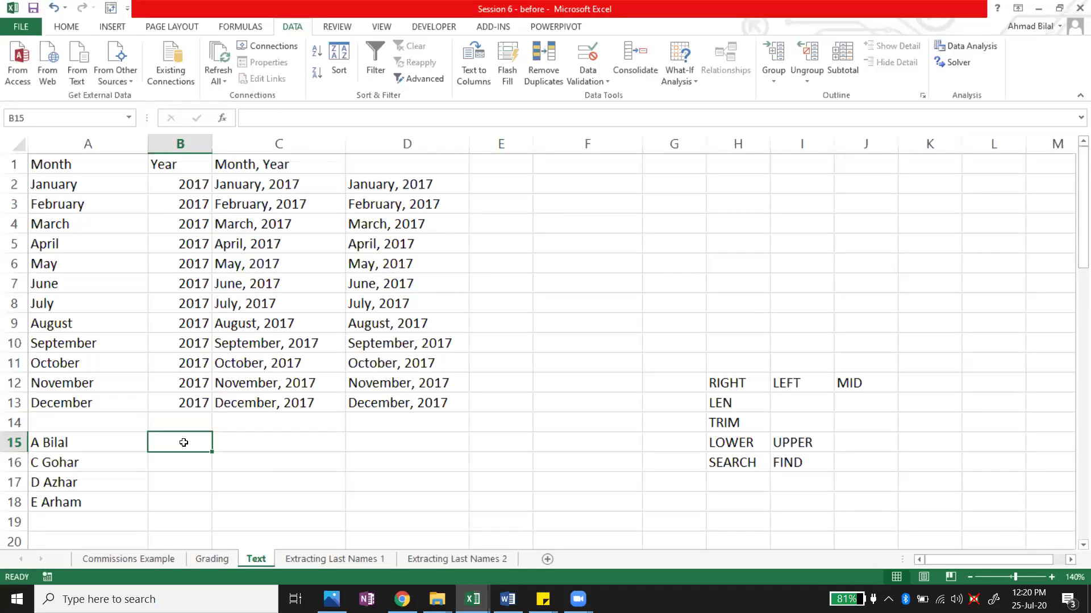
text(=RIGHT)
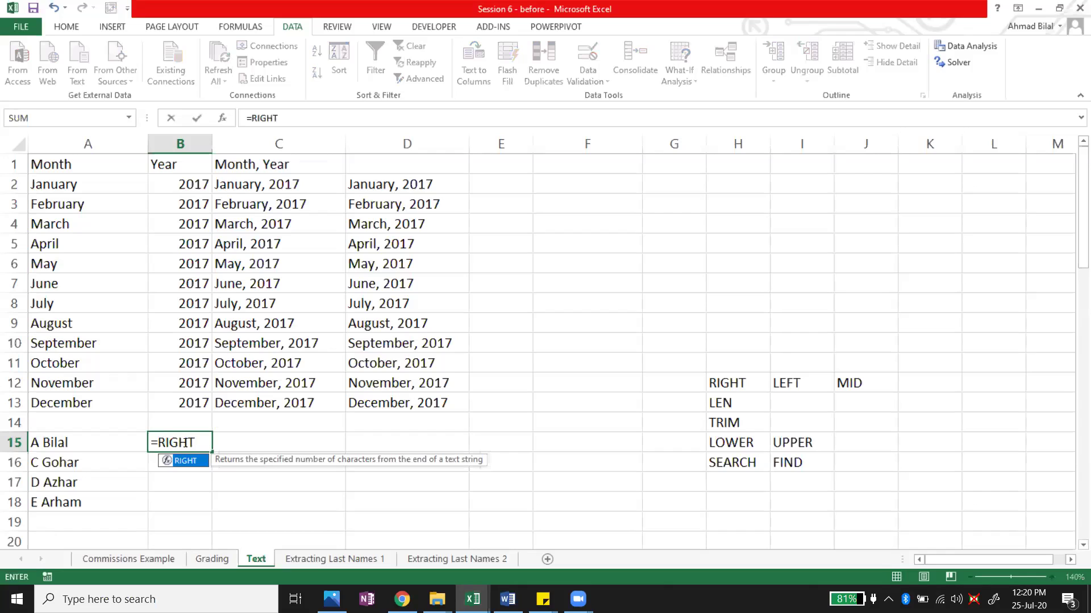
key(Escape)
key(Escape)
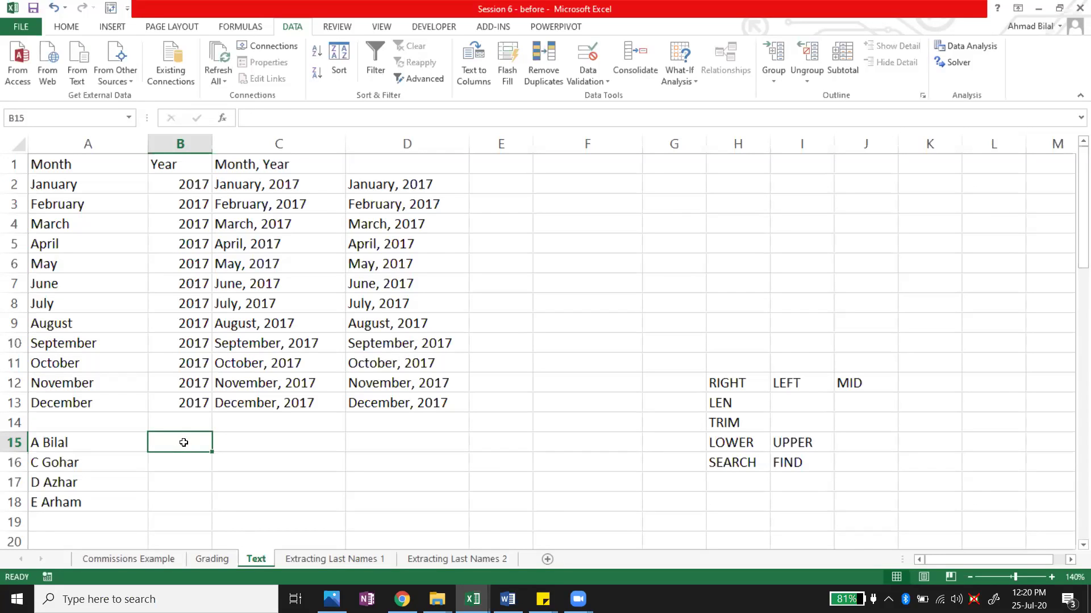
- Enter =RIGHT(A15, 5) in B15 to extract the last five characters of the name in A15
text(=RIGHT()
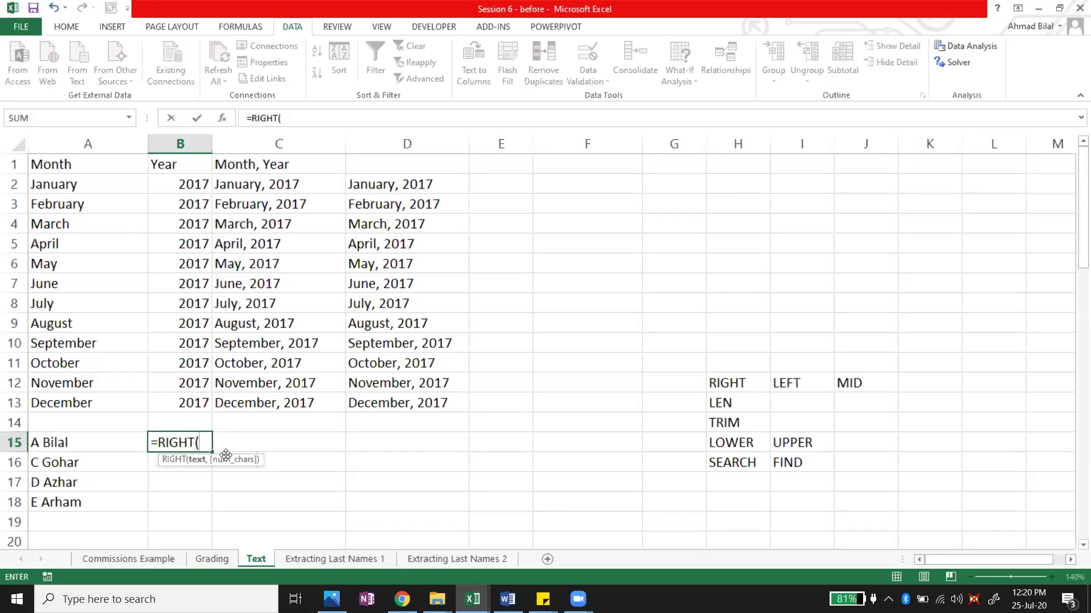
key(F2)
click(114, 439)
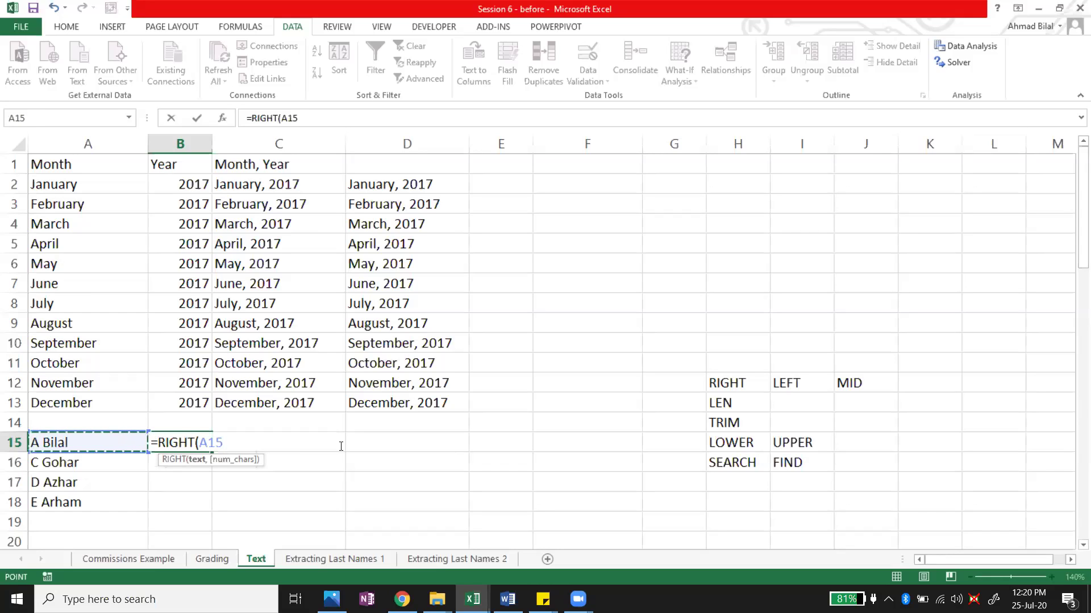
text(,)
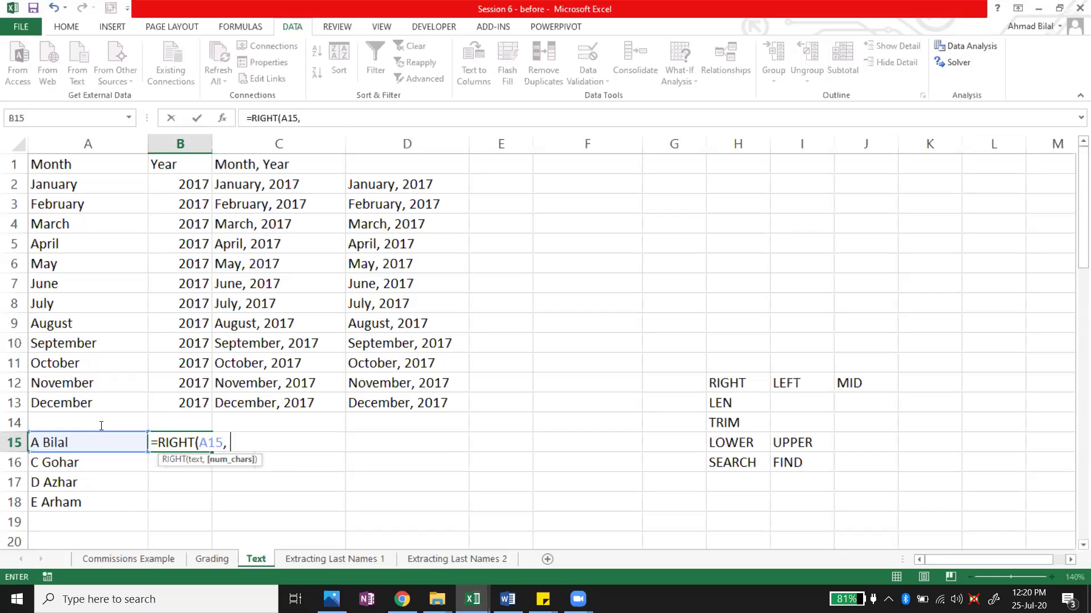
click(191, 442)
click(232, 442)
text(5))
key(Return)
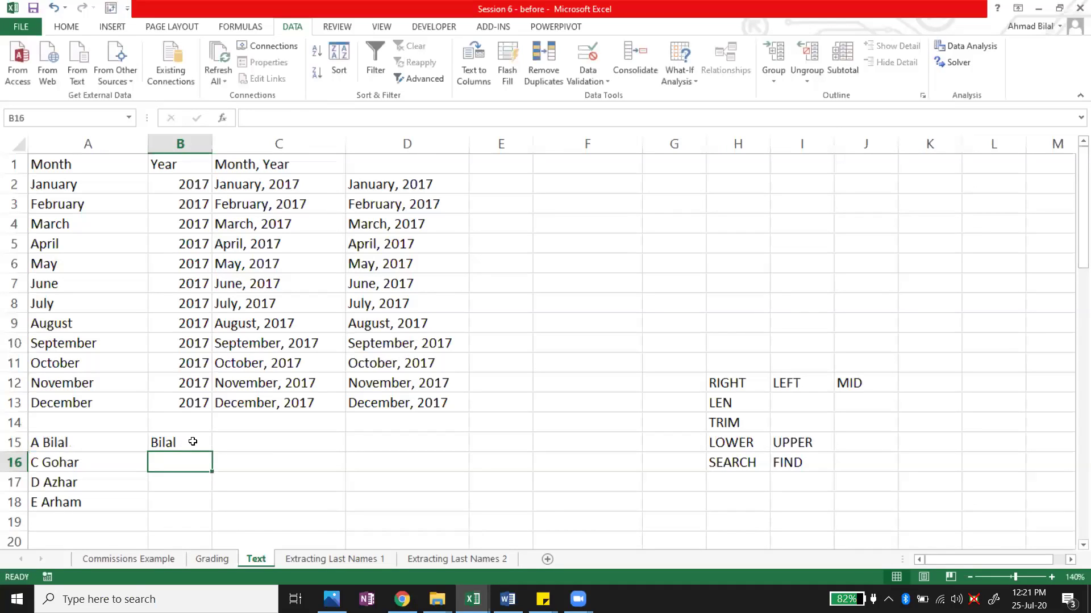
- Copy the RIGHT formula from B15 down to B18 for the remaining names
click(193, 441)
double_click(211, 452)
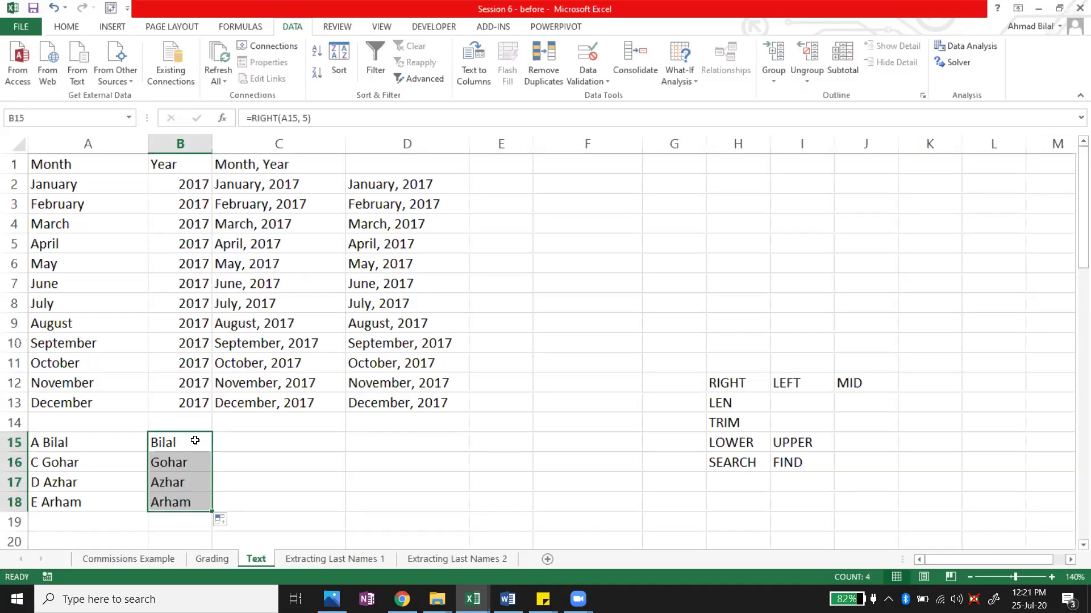
click(195, 441)
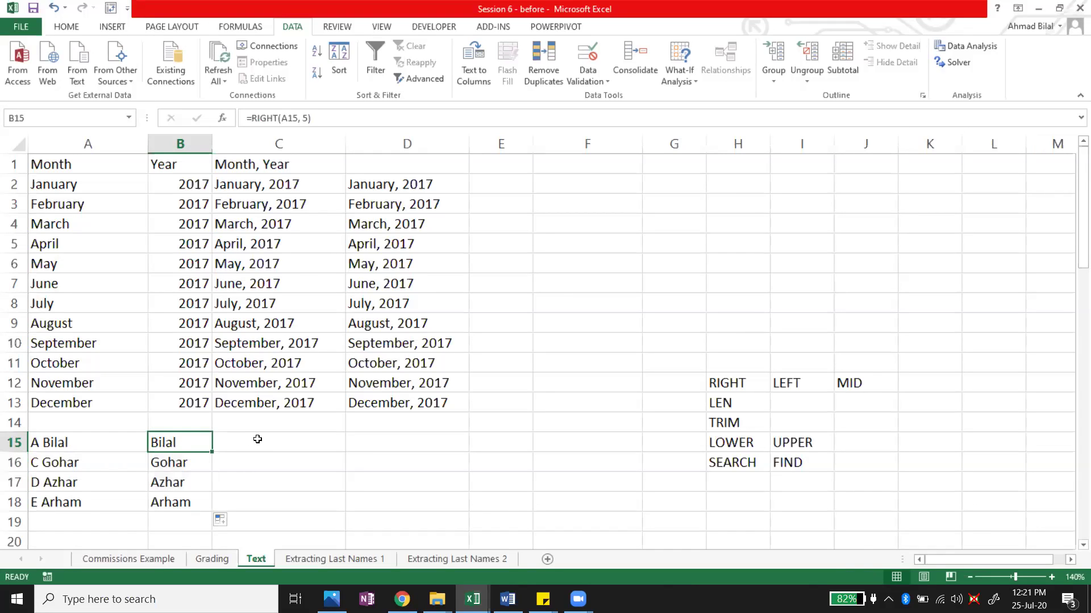
click(215, 439)
click(204, 438)
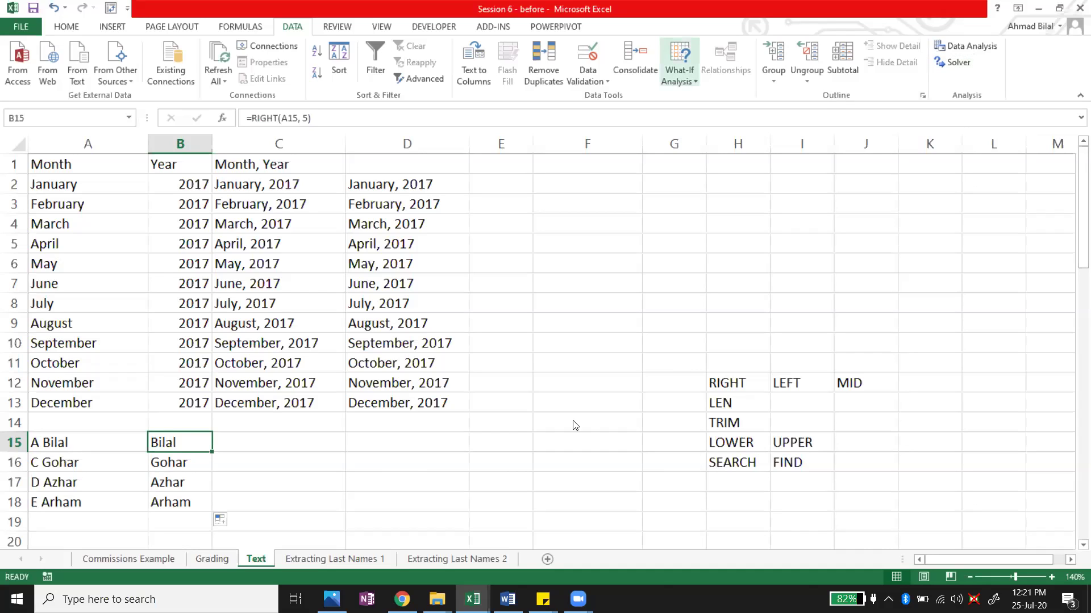
- Check the RIGHT formulas in B15:B18 and look at the rows just below the name list
click(578, 599)
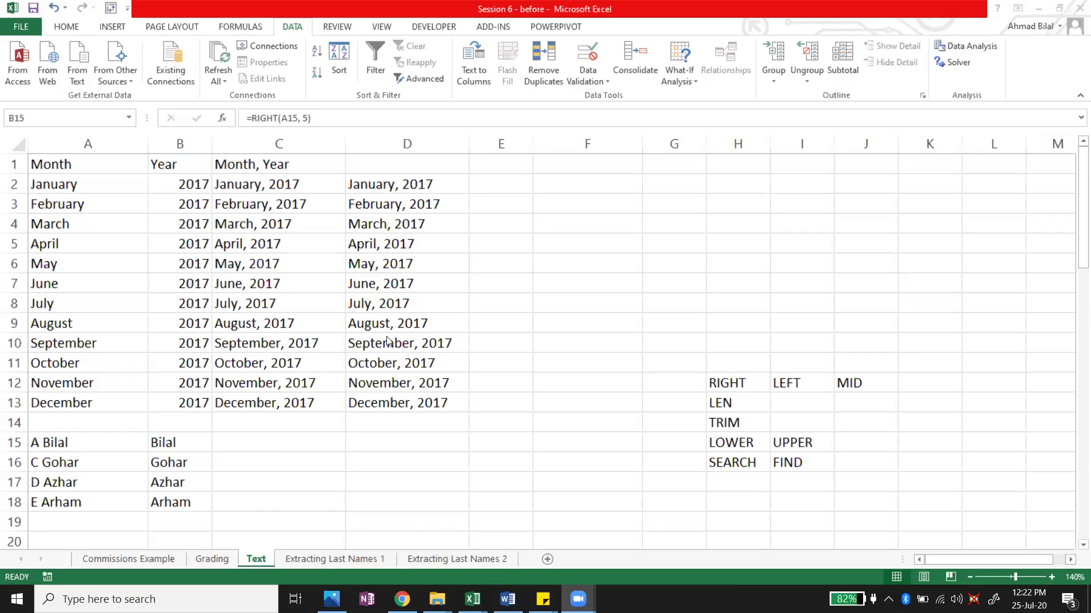
click(181, 449)
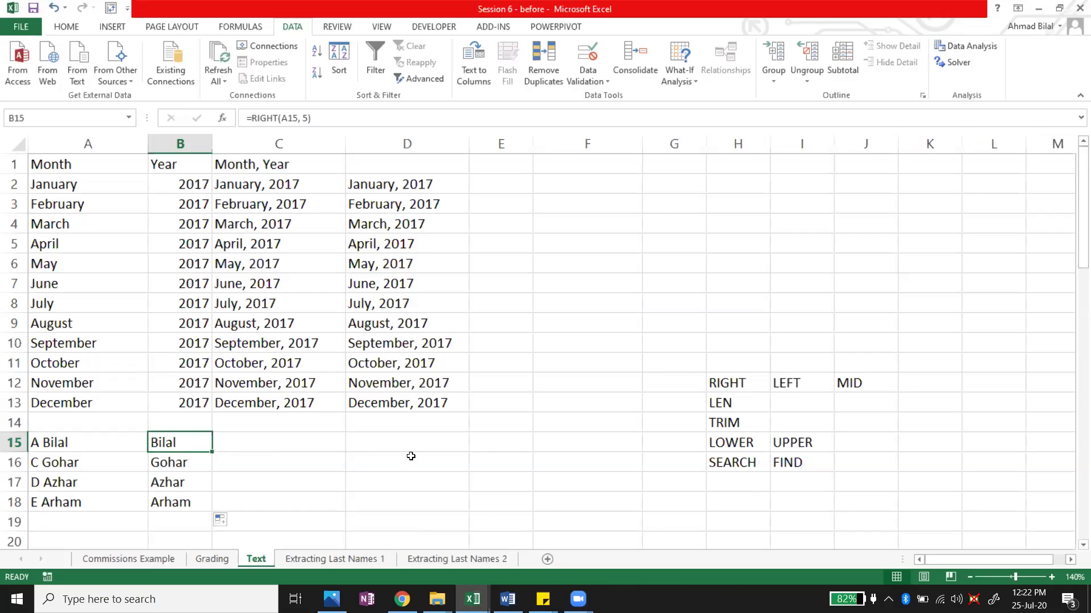
click(250, 465)
click(189, 445)
key(Down)
key(Down)
key(Down)
key(Down)
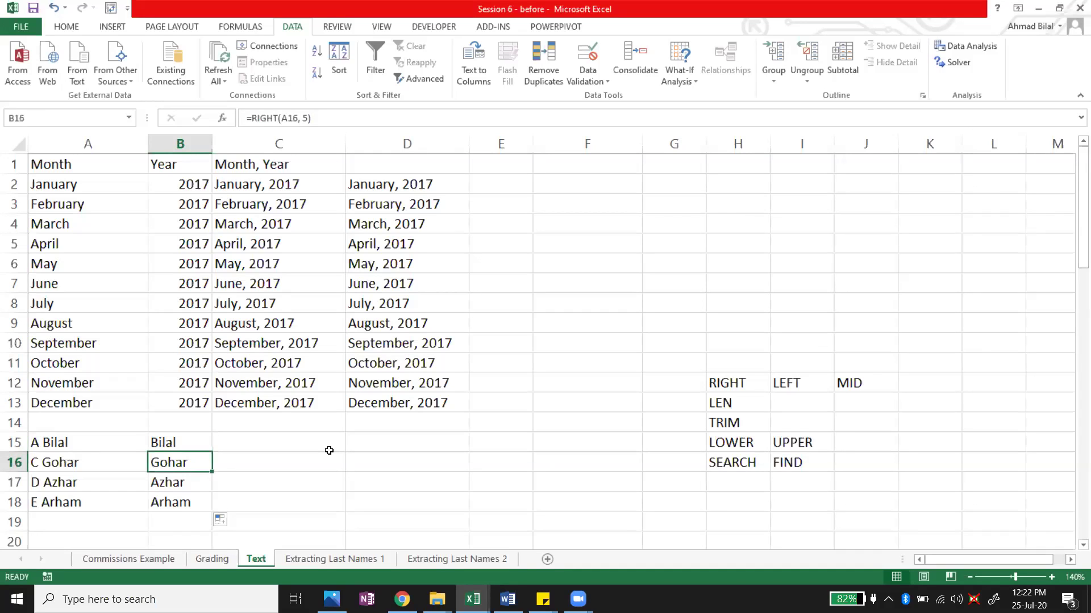
key(Down)
key(Down)
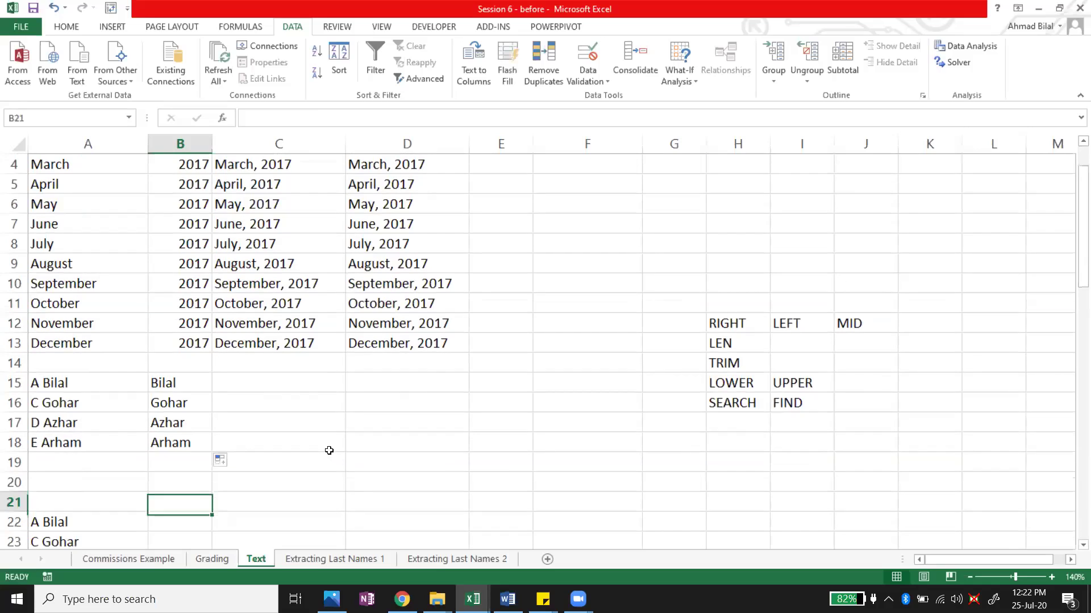
key(Up)
key(Up)
key(Up)
key(Up)
key(Up)
key(Up)
key(Right)
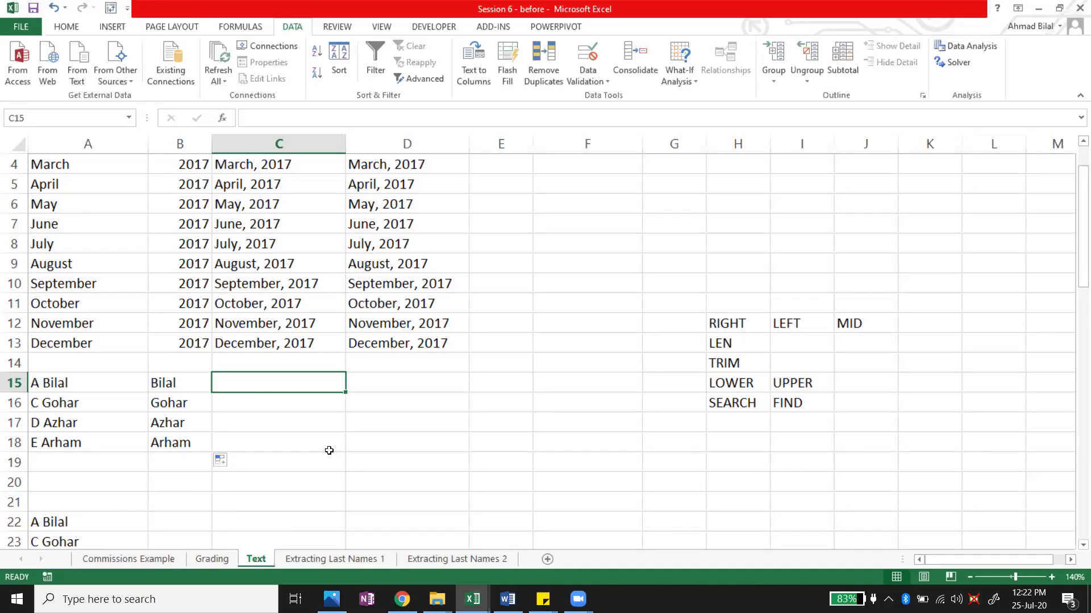
- Review the month names in A2:A13 and the combined month-year text in D2:D13
key(Up)
key(Up)
key(Up)
key(Up)
key(Up)
key(Up)
key(Up)
key(Up)
key(Up)
key(Up)
key(Up)
key(Up)
key(Up)
key(Up)
key(Left)
key(Down)
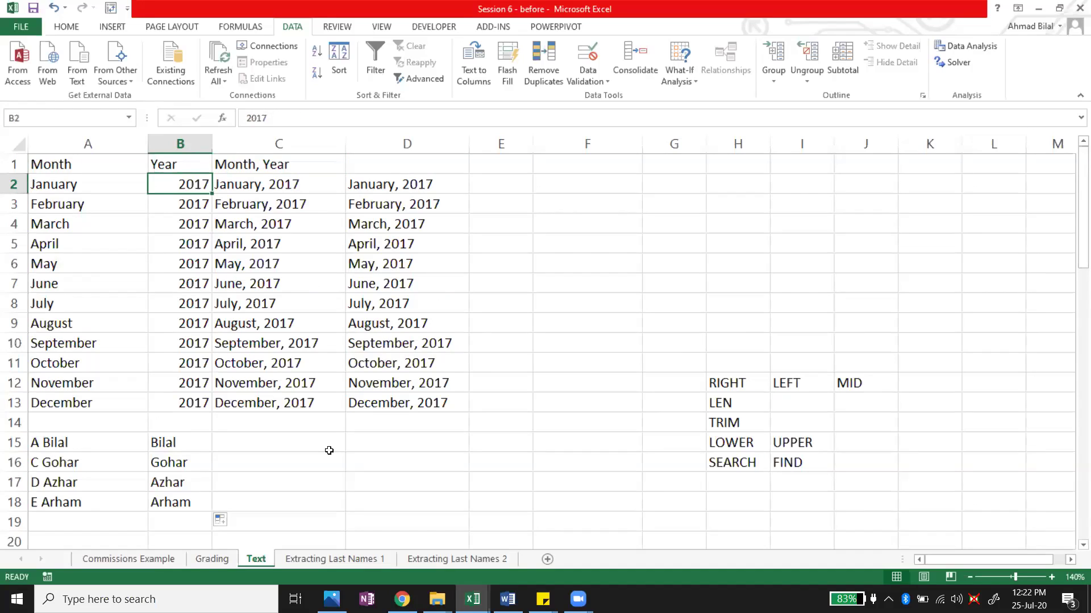
key(Left)
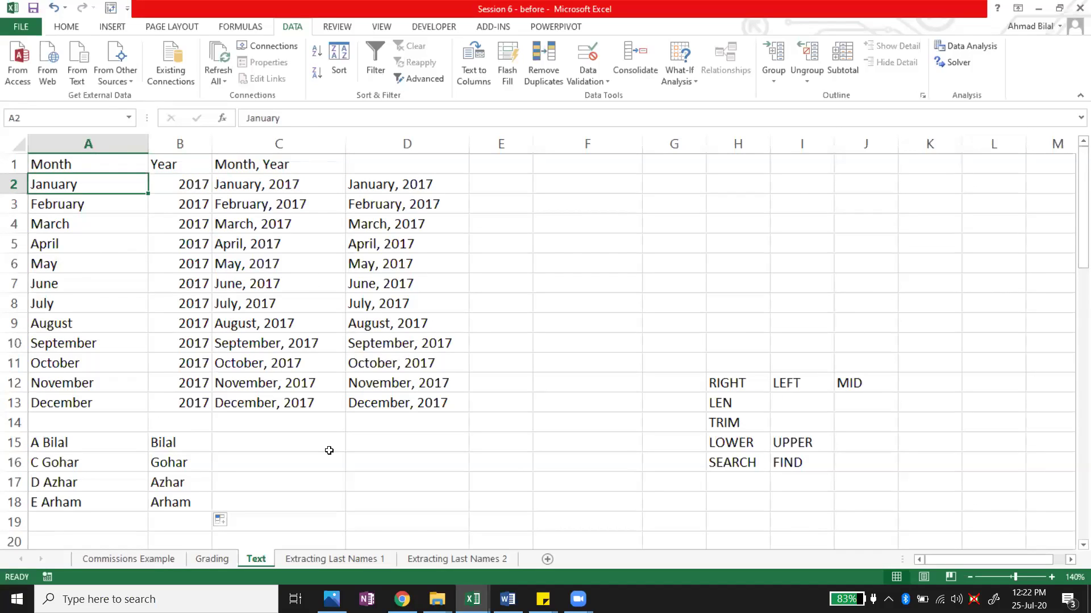
key(ctrl+shift+Down)
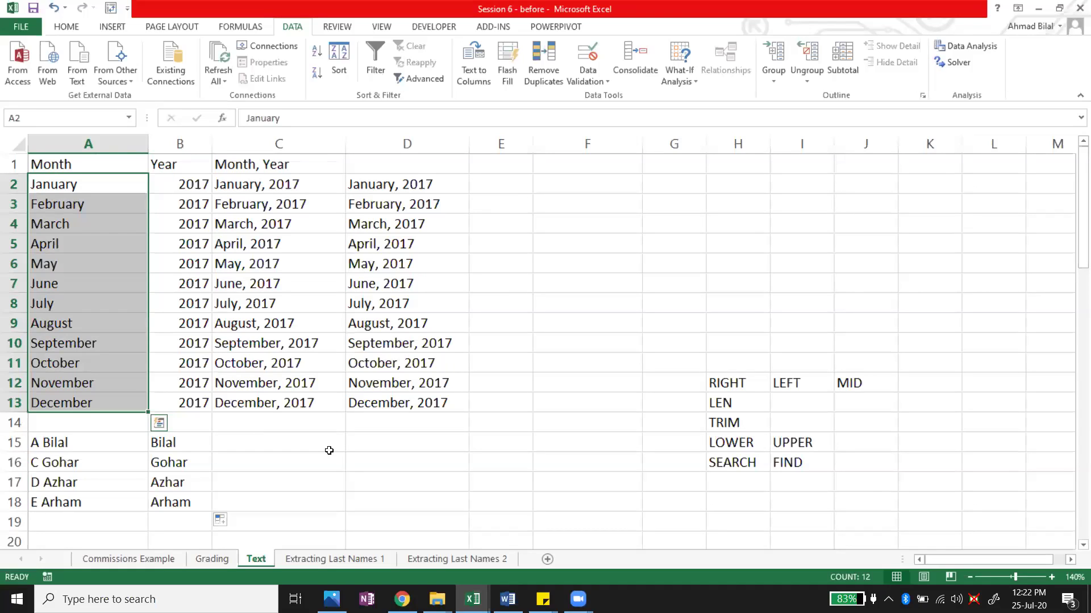
key(Right)
key(Right)
key(Right)
key(Right)
key(Right)
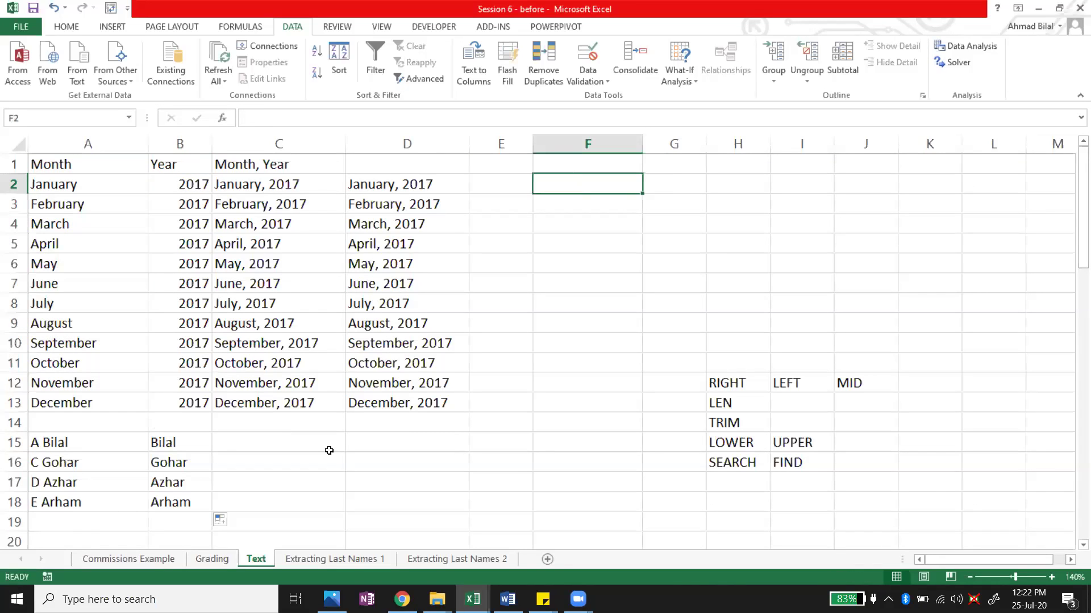
click(432, 184)
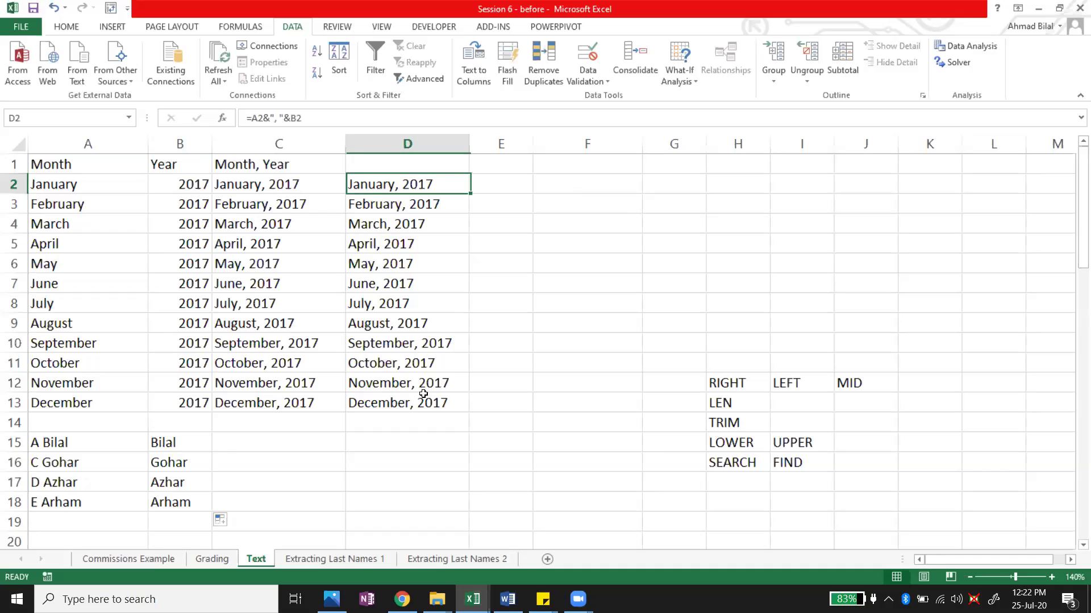
shift+click(423, 402)
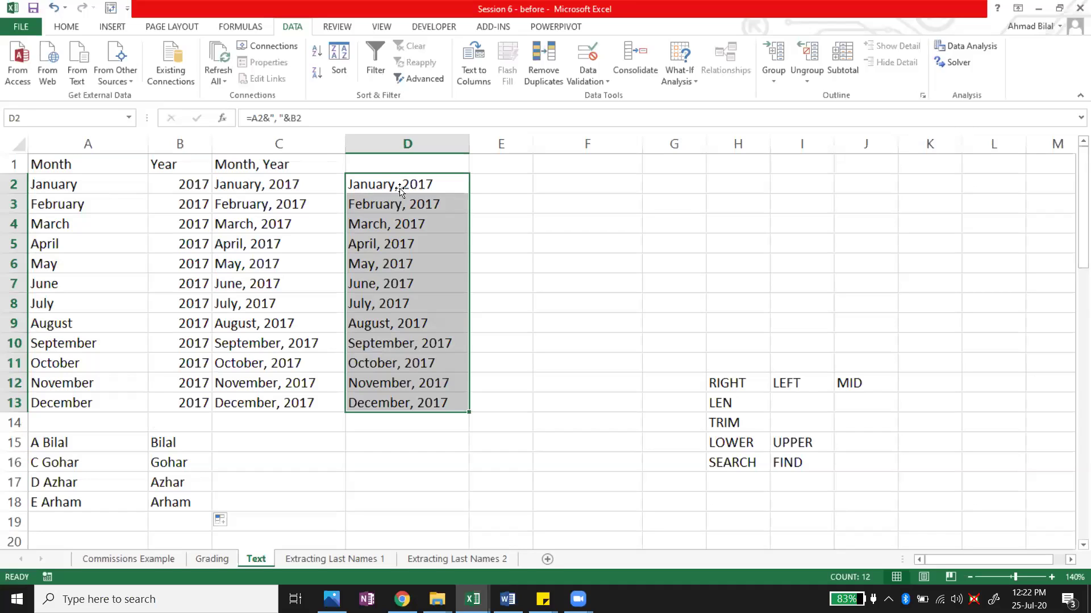
- Enter =LEFT(A2, 3) in F2 to extract the first three letters of the month name
click(568, 183)
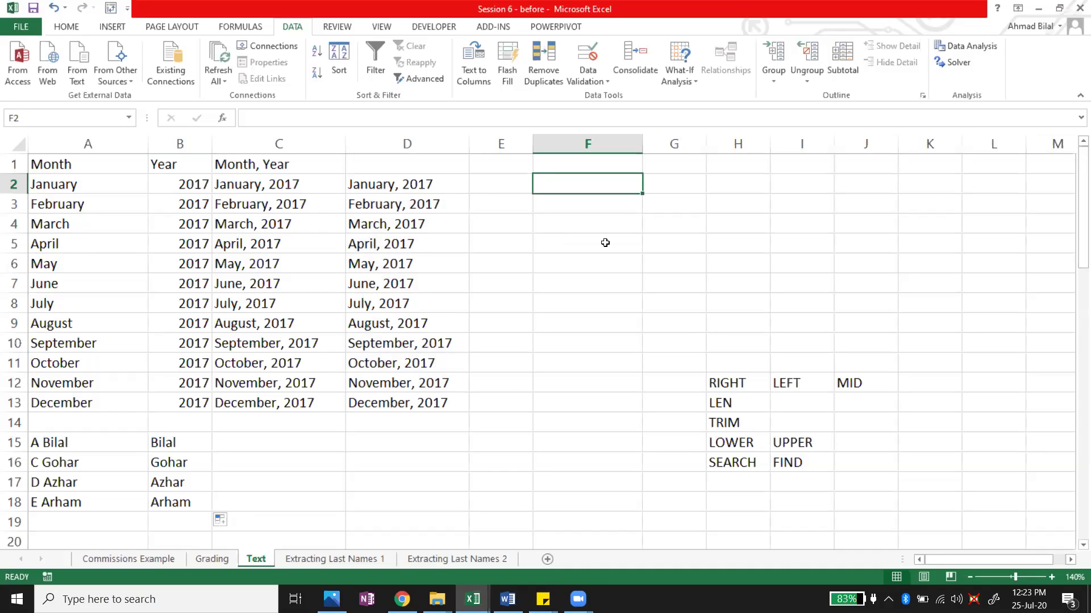
text(=L)
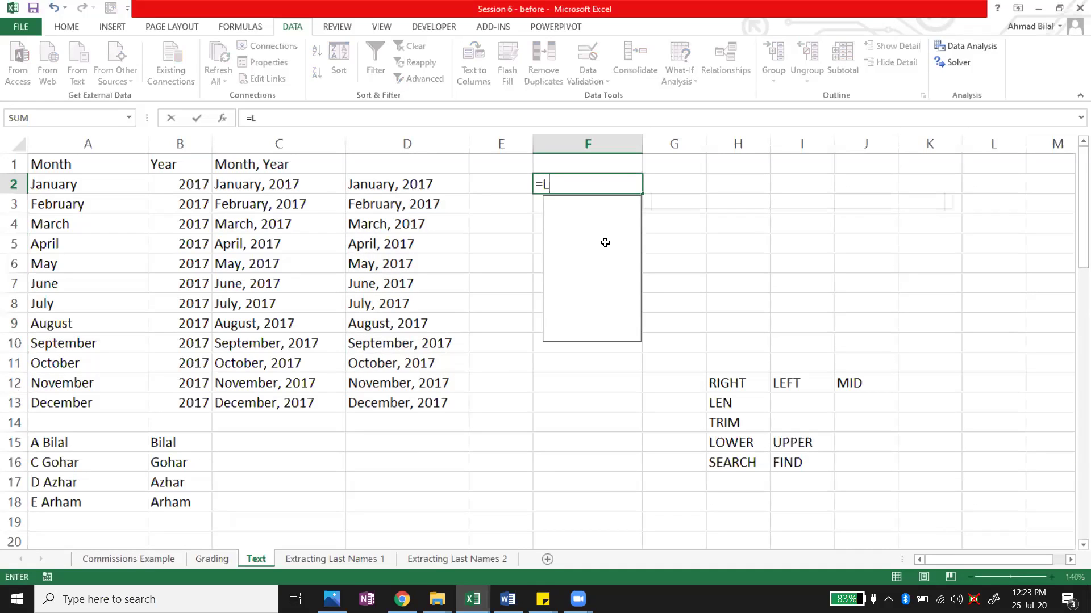
text(EFT()
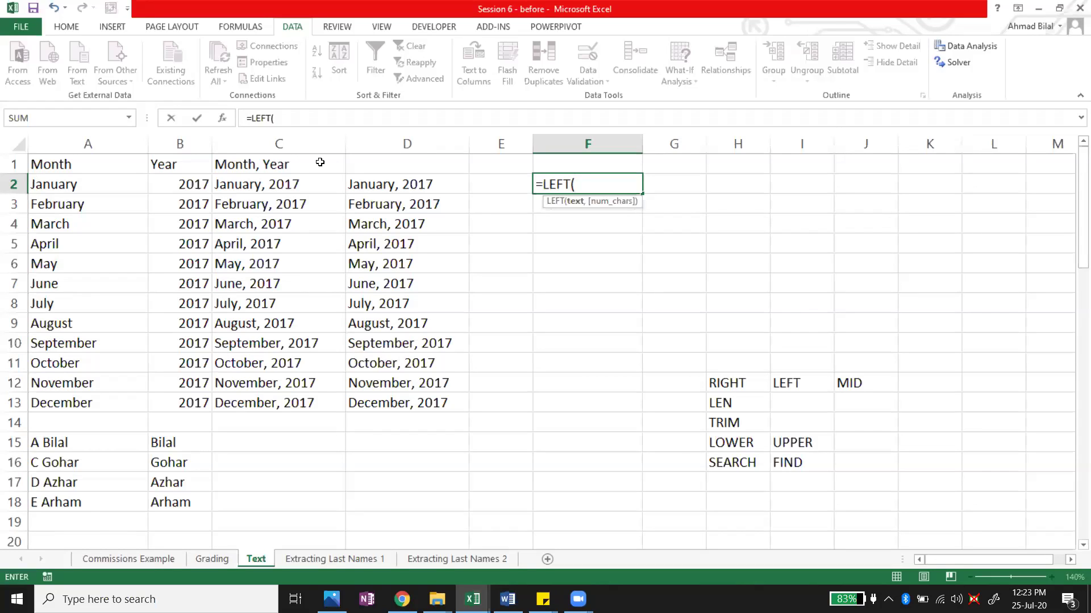
click(600, 184)
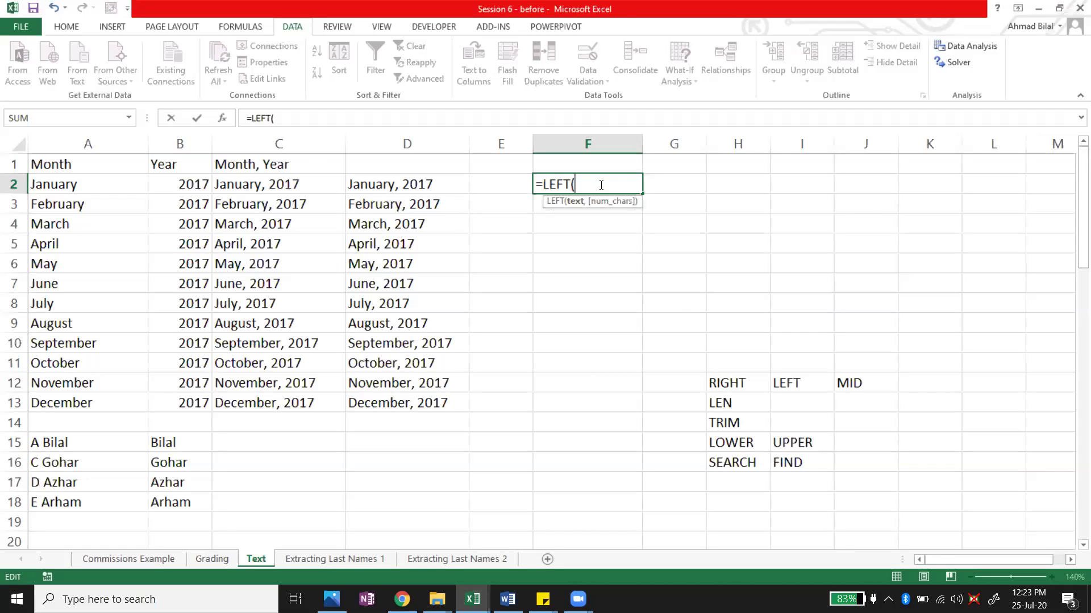
click(99, 188)
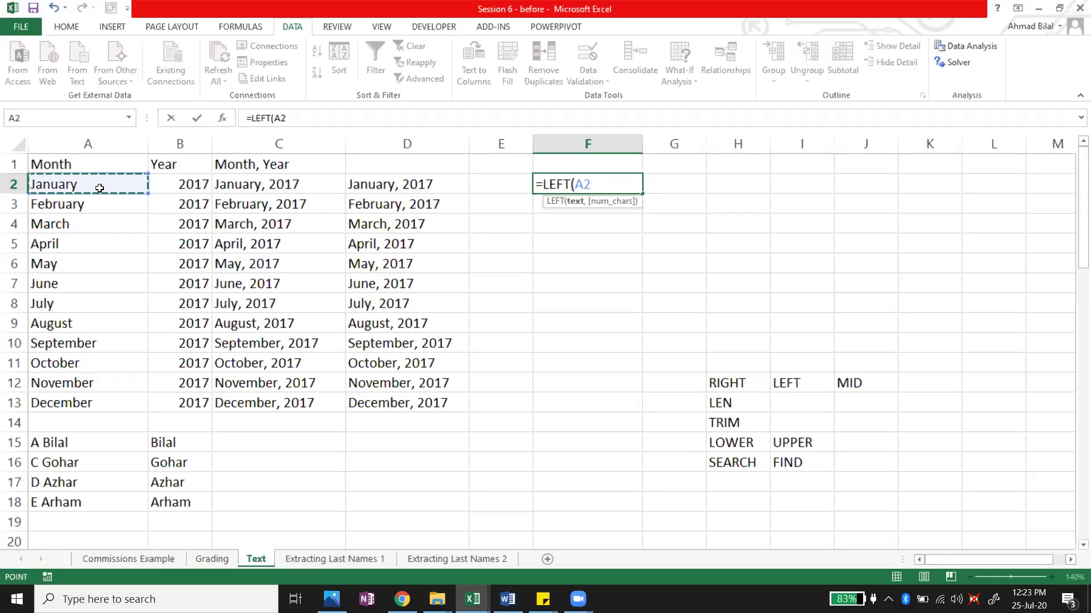
text(,)
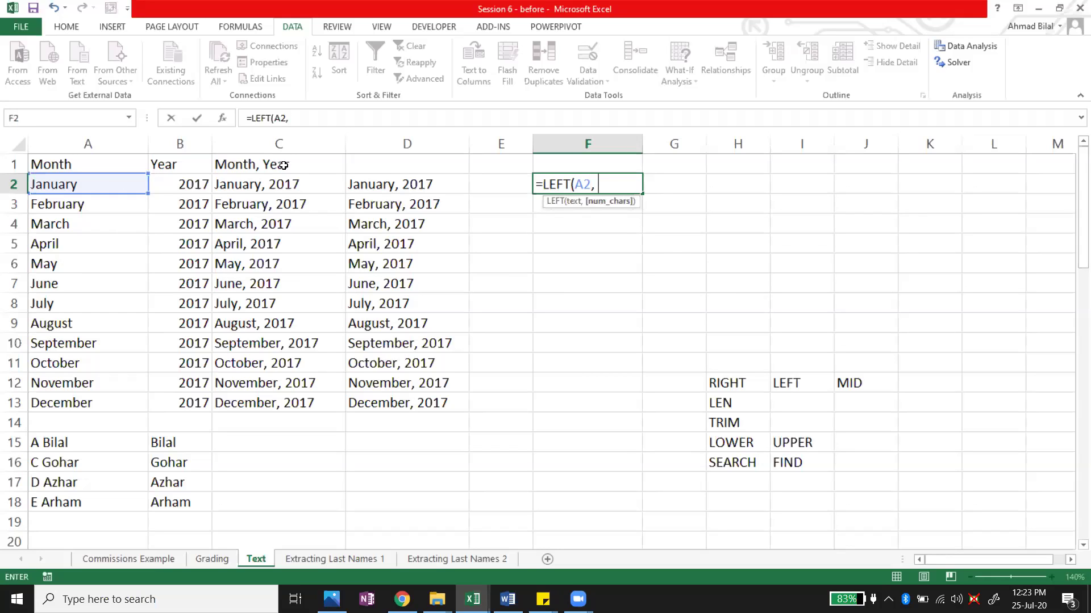
text( 3))
key(Return)
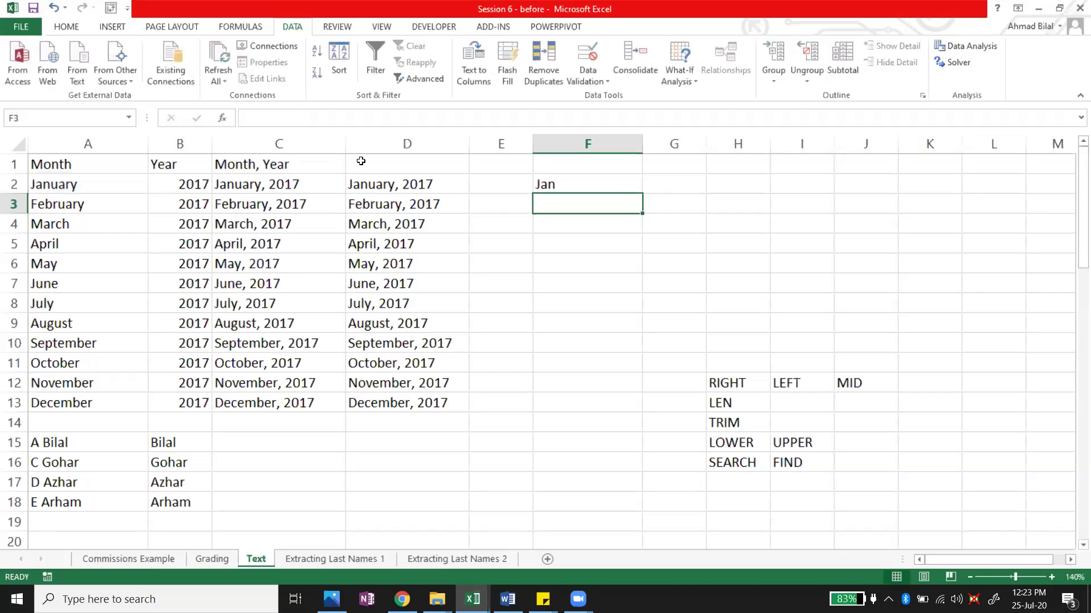
- Copy the LEFT formula from F2 down to F13 and compare it with the joining formulas in D2 and C2
click(559, 187)
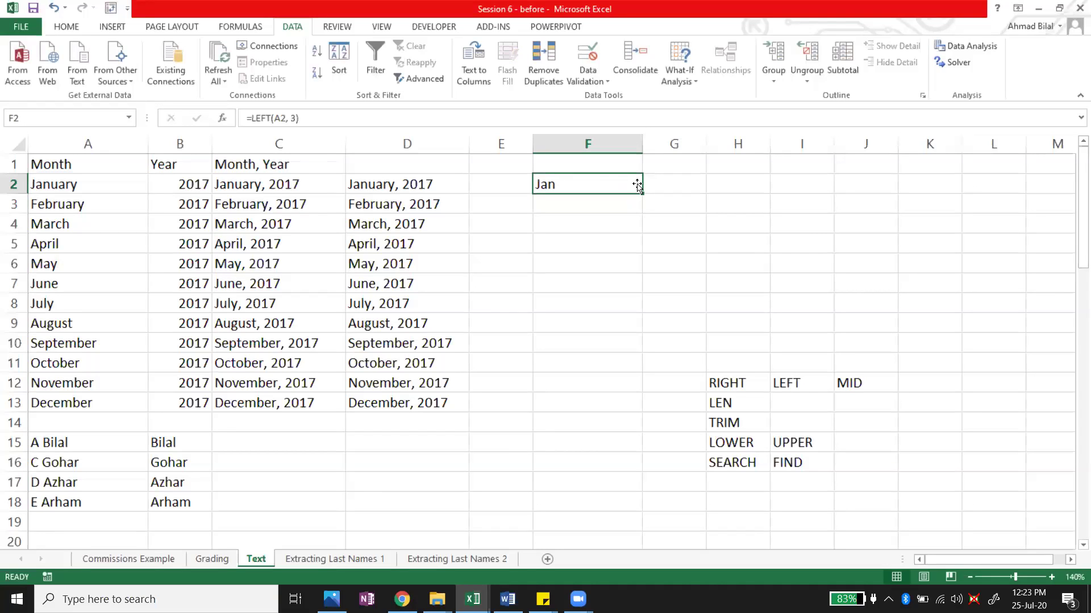
drag(642, 193, 643, 410)
click(595, 183)
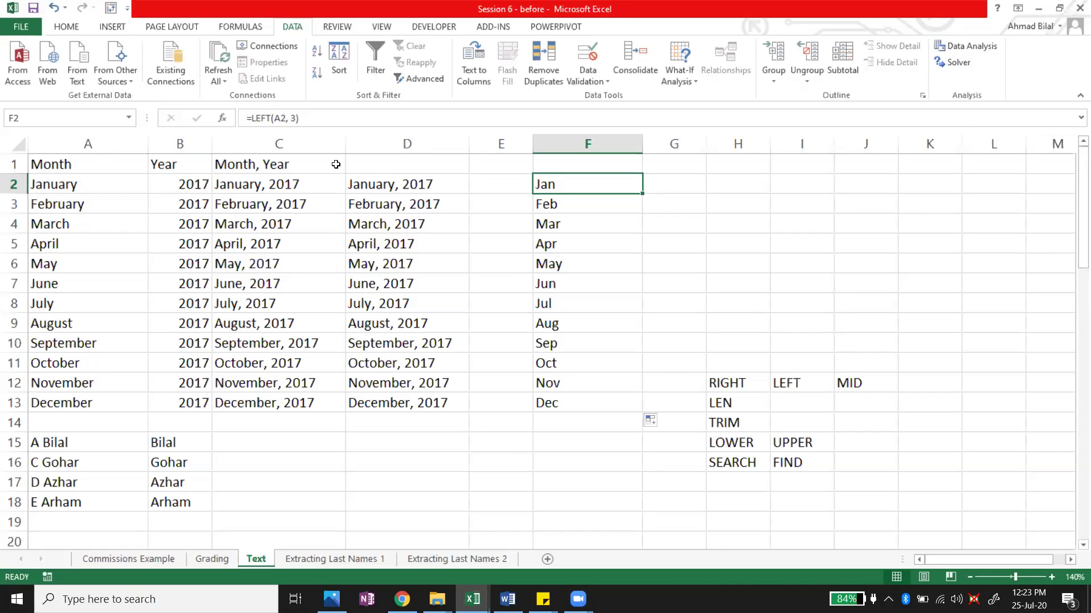
double_click(577, 183)
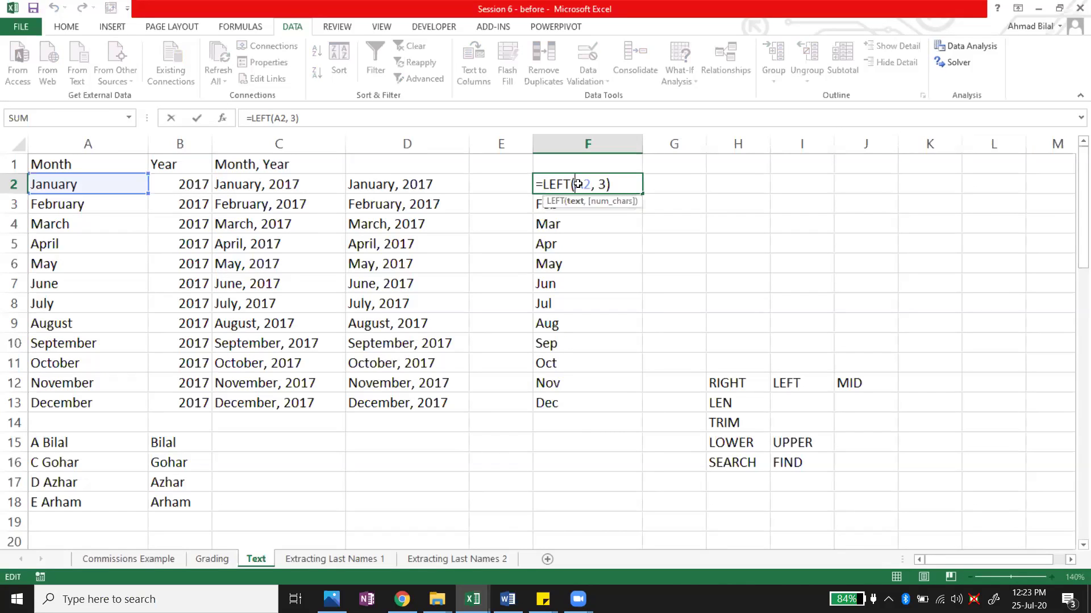
click(417, 182)
key(Escape)
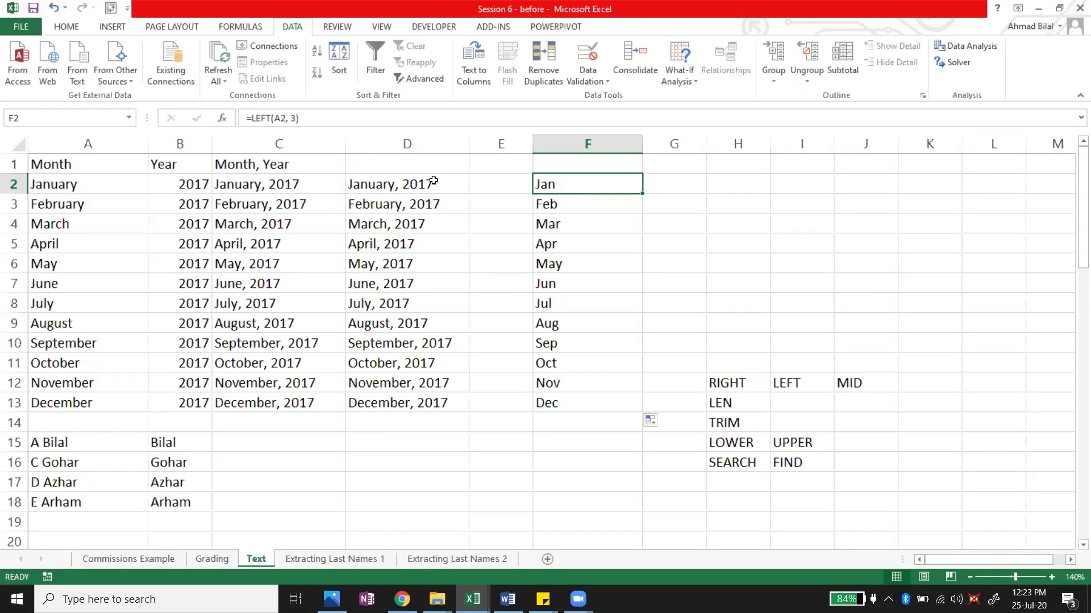
click(433, 181)
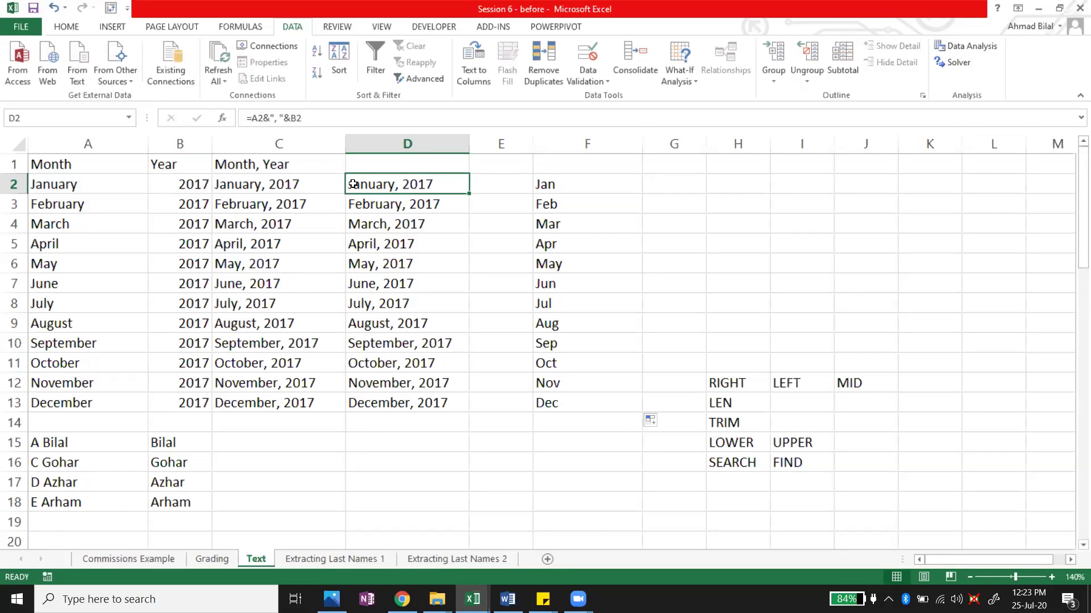
click(317, 182)
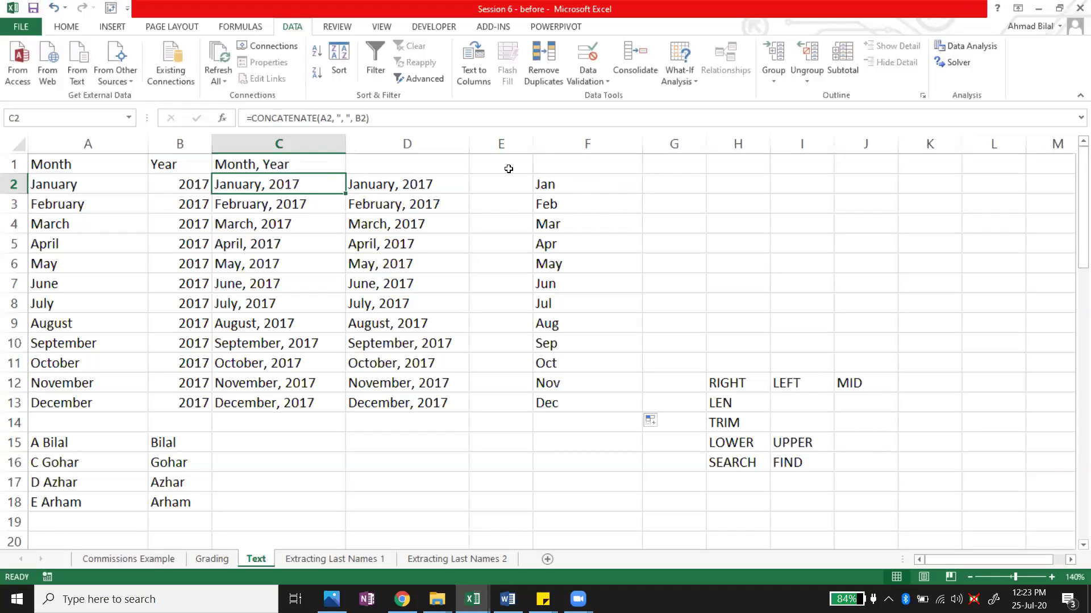
- Enter the heading Mon Year in F1 above the abbreviated months
click(547, 169)
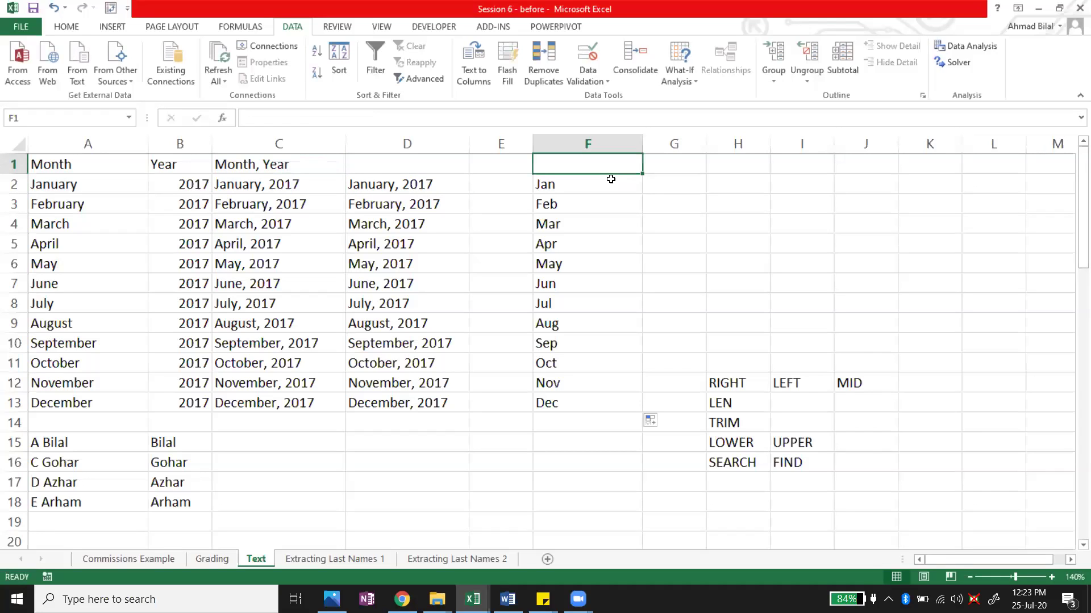
text(mO)
key(BackSpace)
key(BackSpace)
text(M)
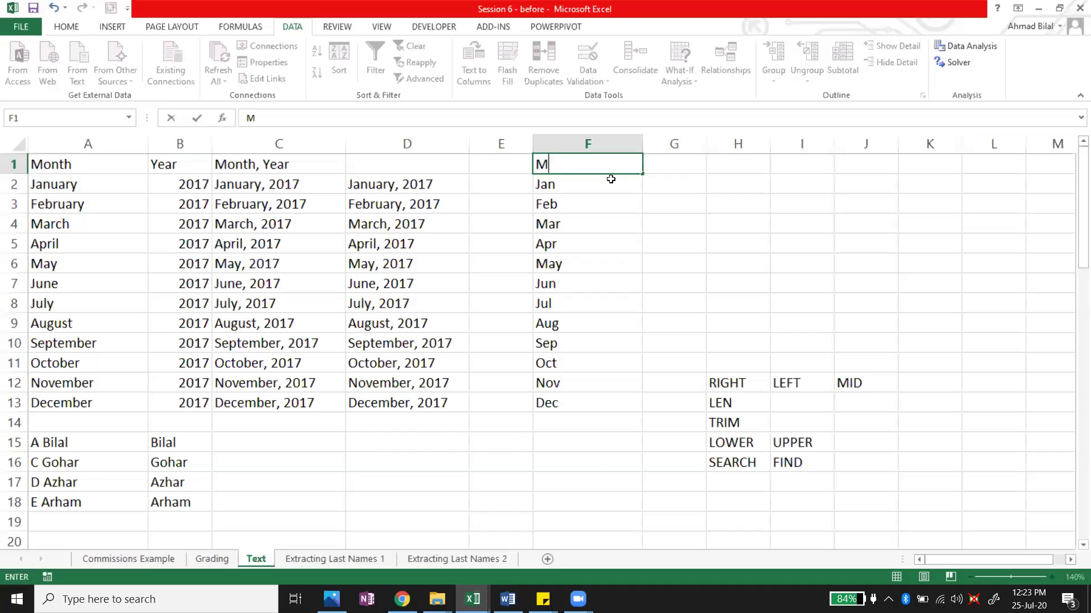
text(on )
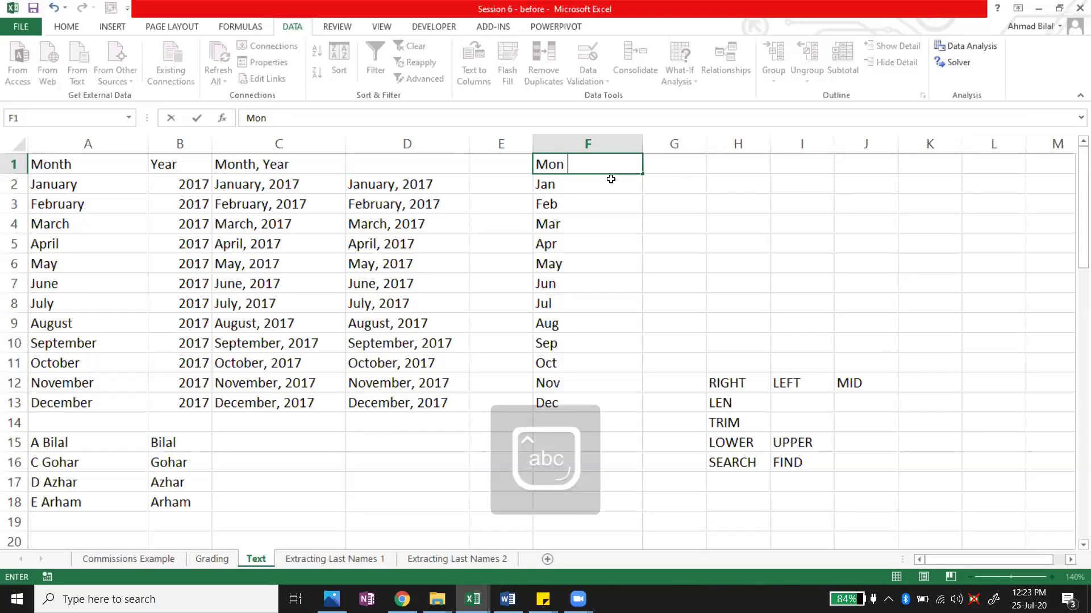
text(Year)
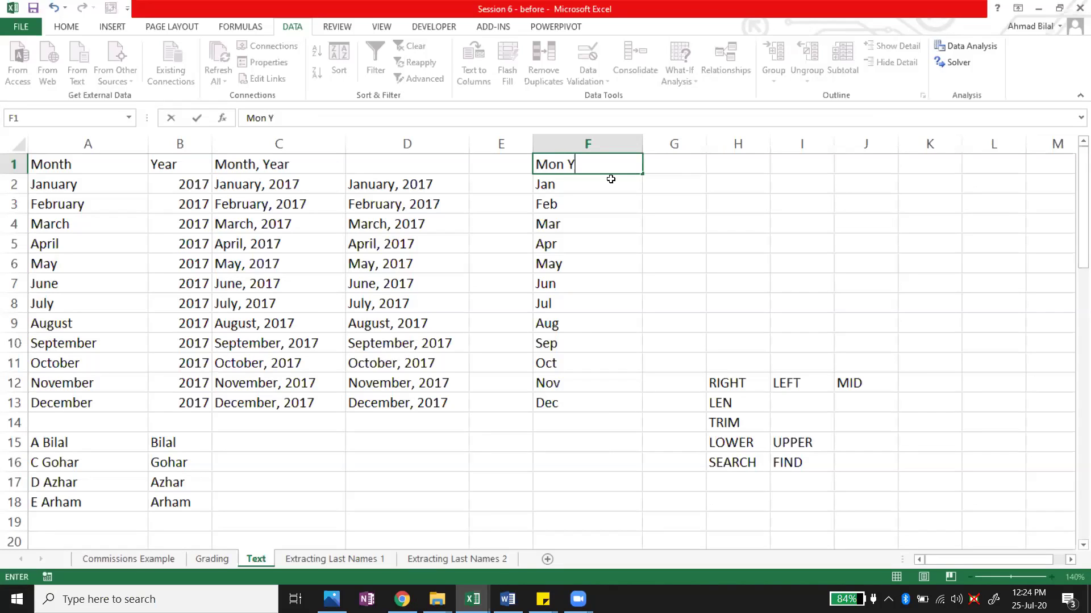
click(611, 179)
click(572, 206)
click(568, 181)
click(571, 164)
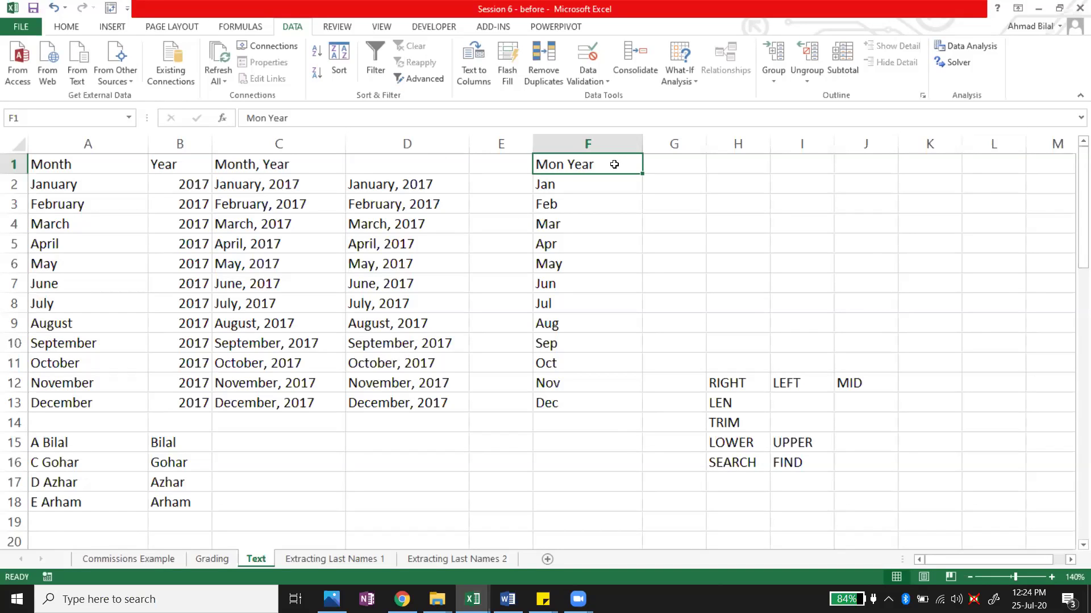
- Replace the formula in F2 with =CONCATENATE(LEFT(A2, 3), " ", B2) to join the short month and year
click(590, 188)
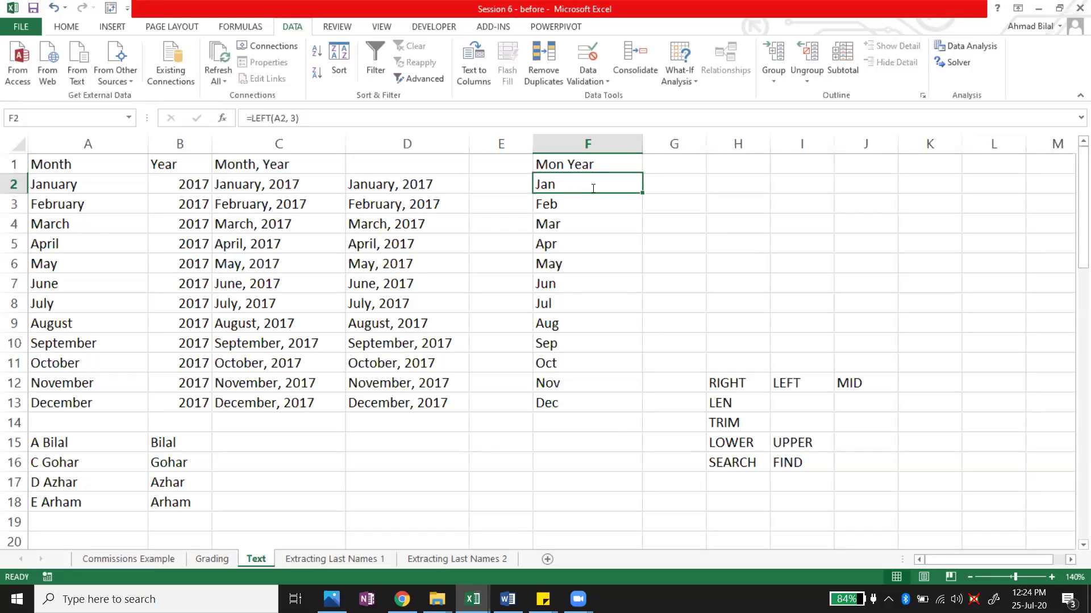
double_click(591, 188)
key(Home)
key(End)
key(shift+Home)
text(=conca)
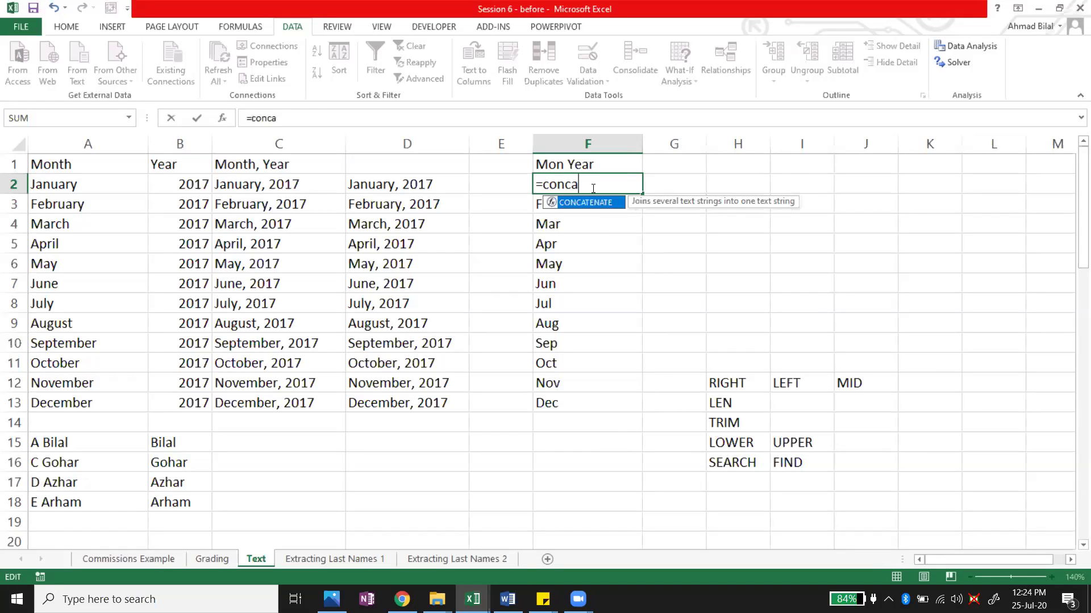
key(Tab)
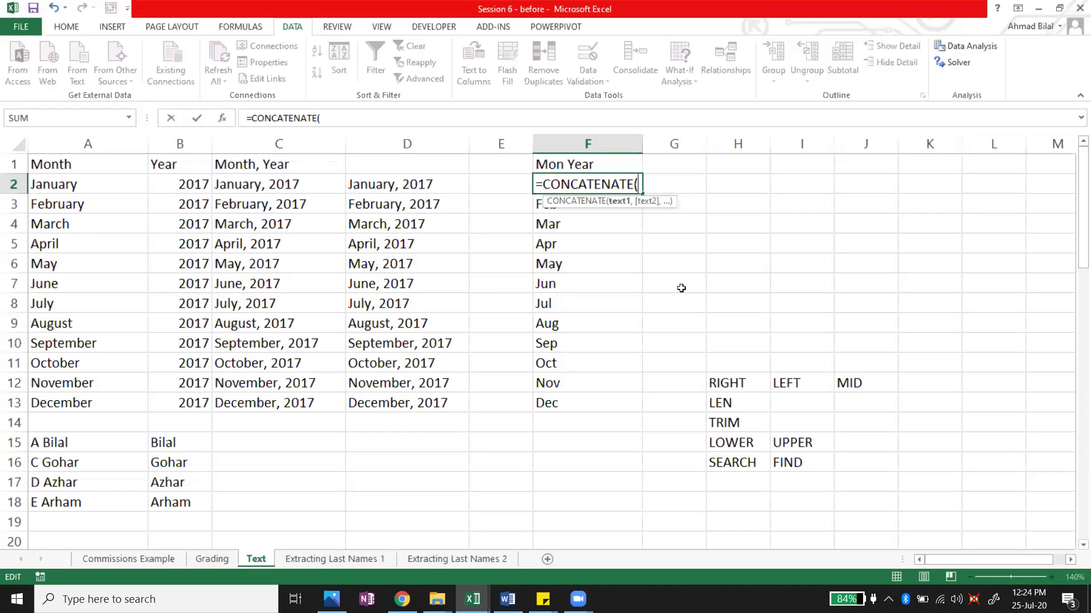
text(left()
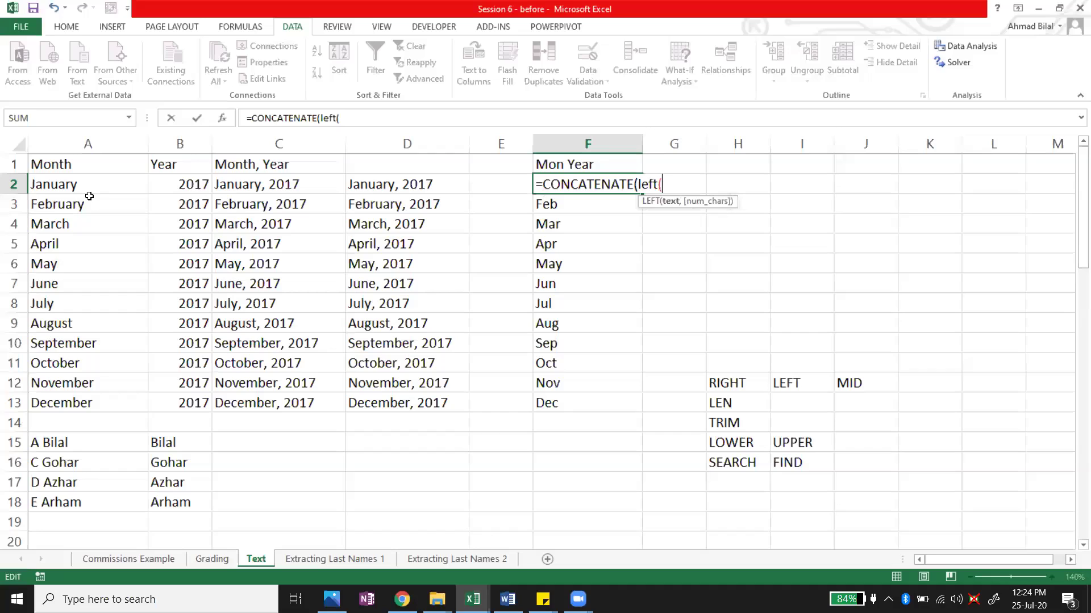
click(103, 186)
text(, )
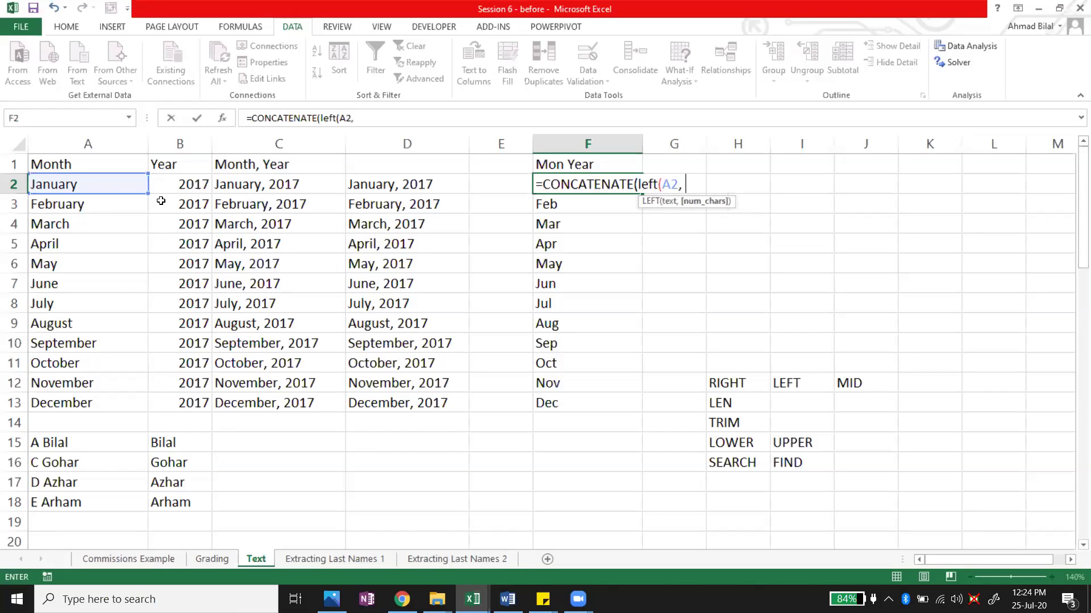
text(3))
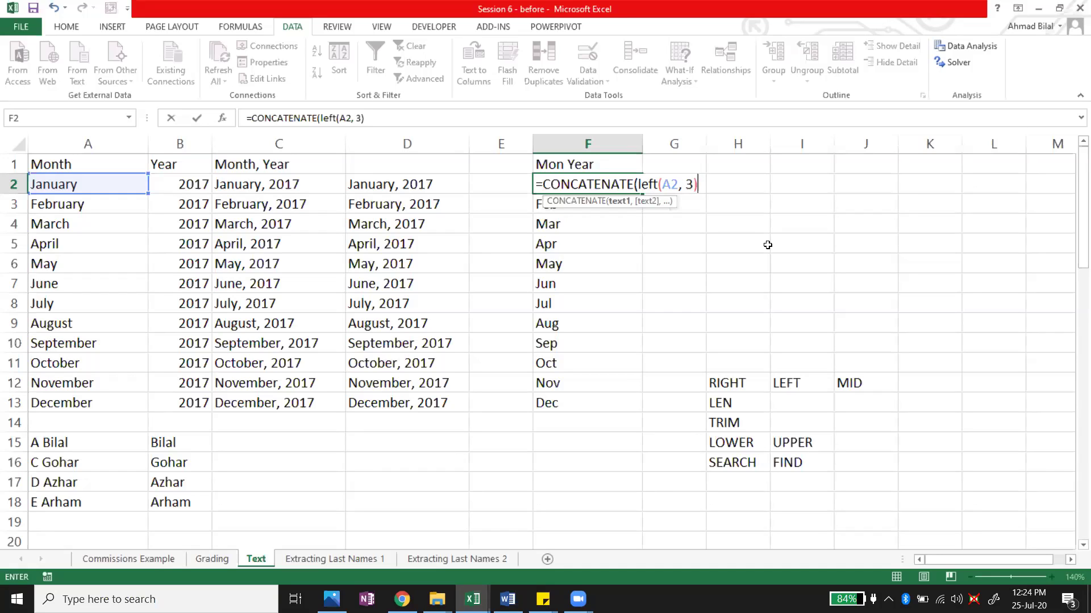
text(, )
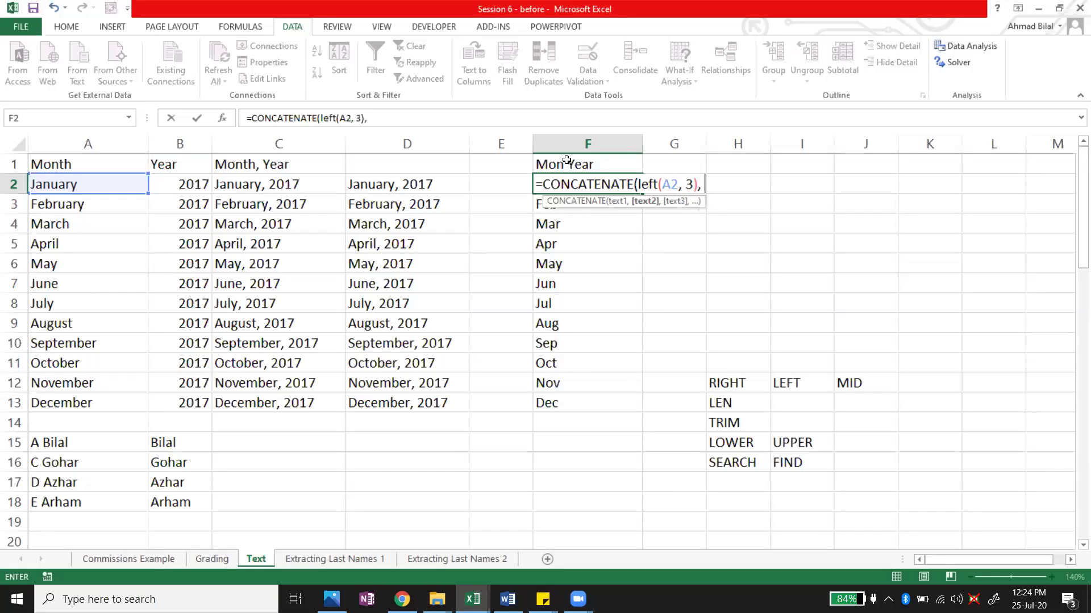
text(" ",)
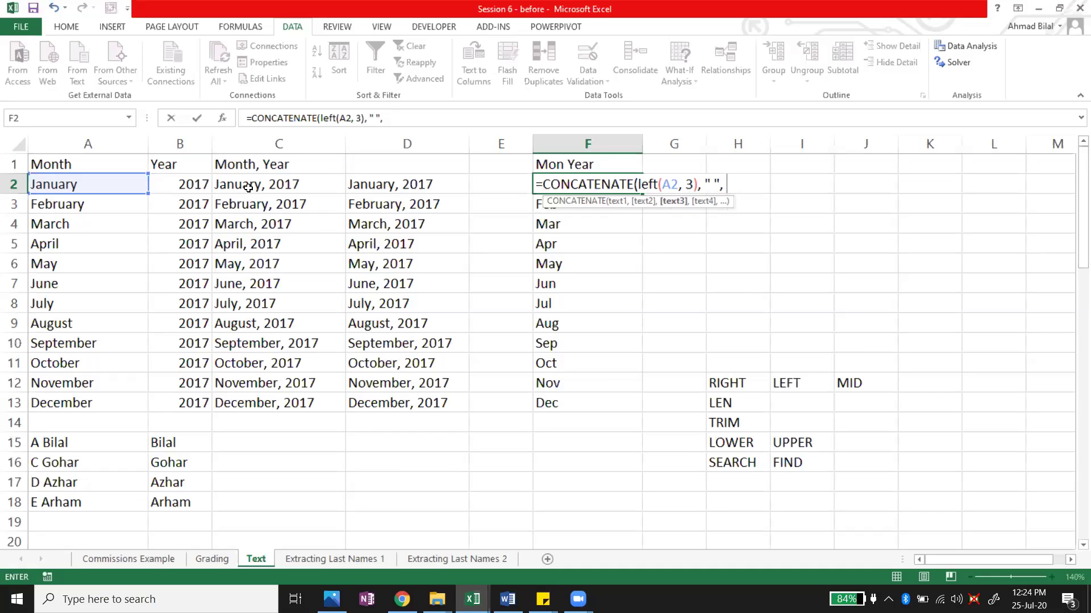
click(191, 184)
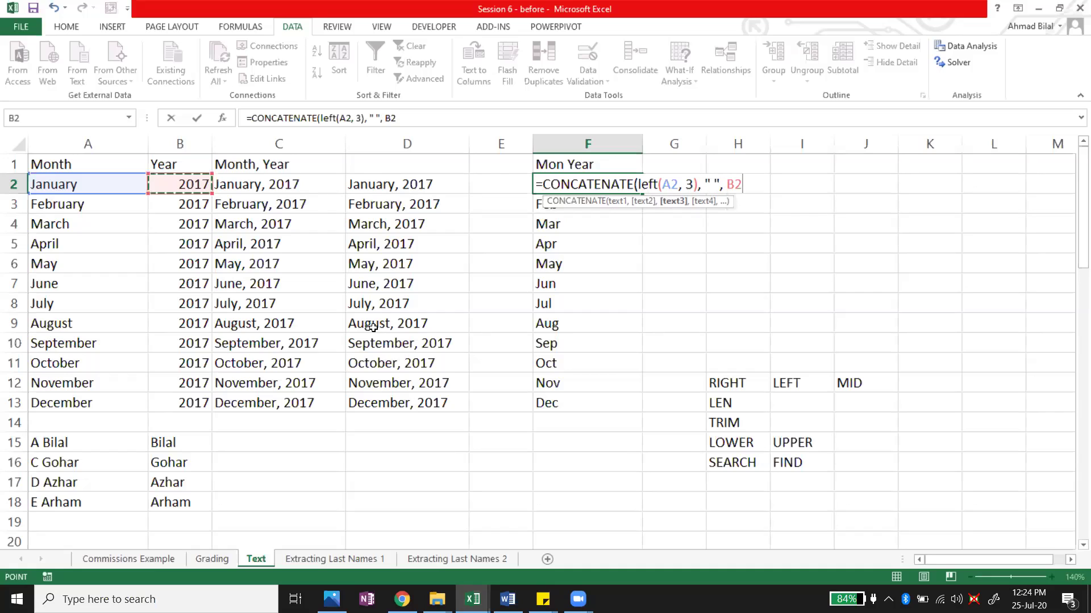
text())
key(Return)
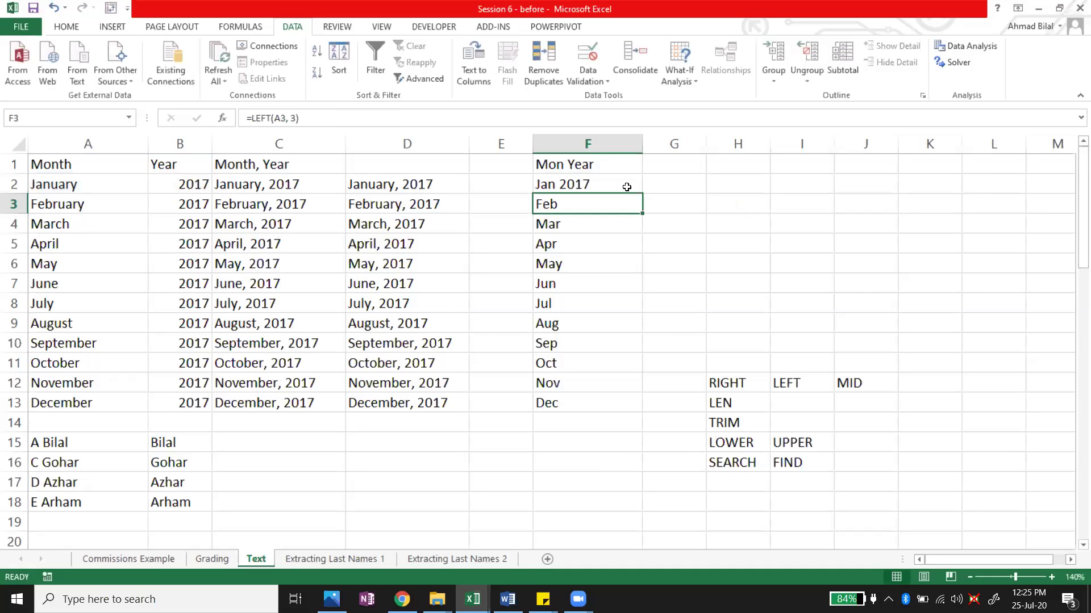
- Copy the CONCATENATE formula from F2 down to F13 for the remaining months
key(Up)
double_click(649, 196)
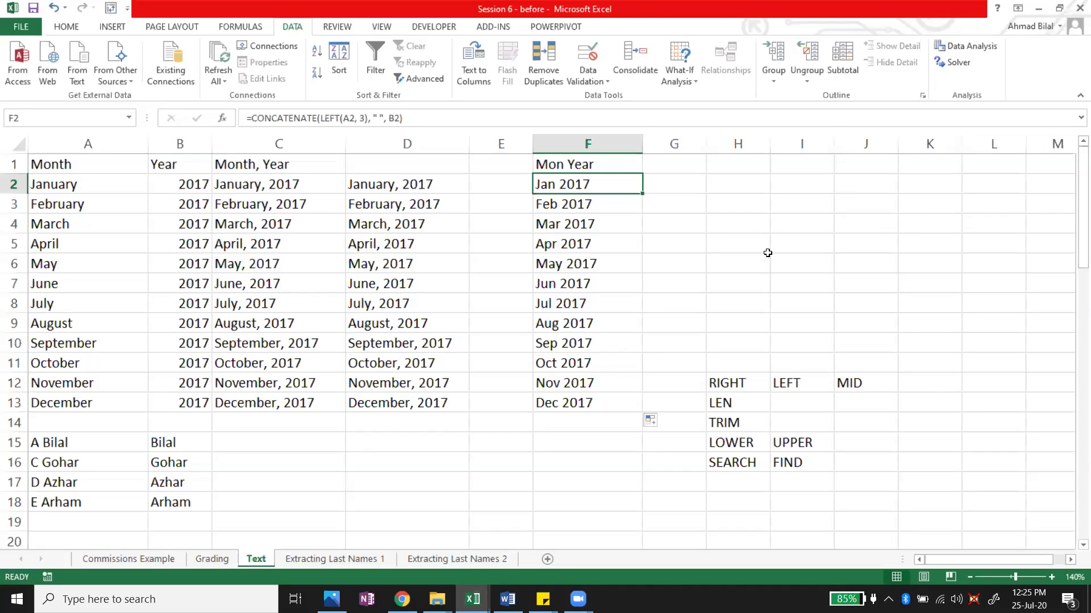
- Move the list of text function names from H12:J16 to the range starting at I14
click(739, 377)
key(shift+Right)
key(shift+Down)
key(shift+Down)
key(shift+Down)
key(shift+Right)
key(shift+Down)
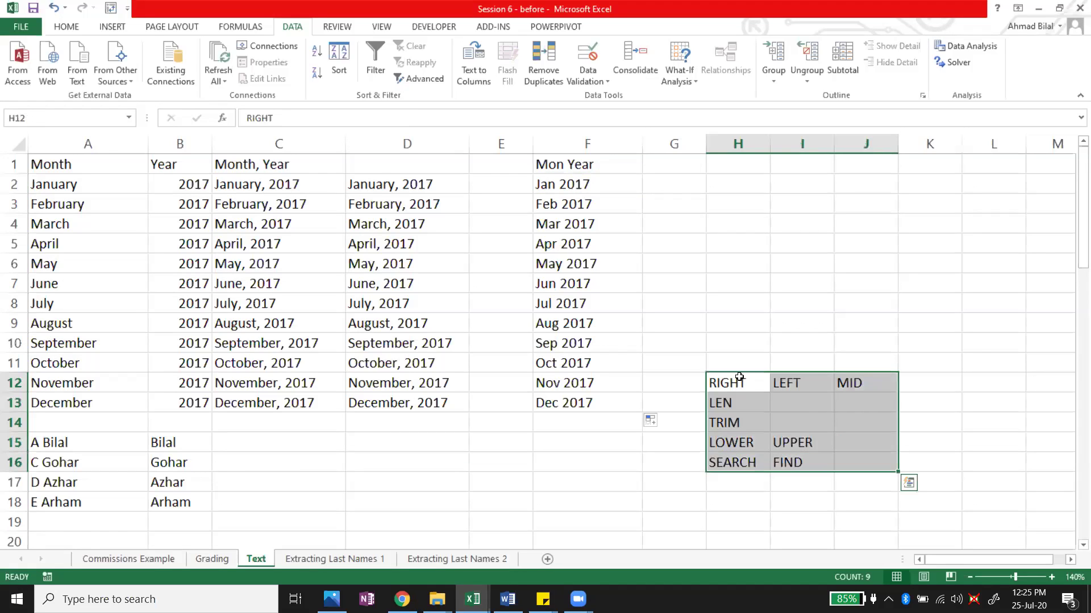
key(ctrl+c)
key(Right)
key(Right)
key(Down)
key(Down)
key(Down)
key(Down)
key(Up)
key(Left)
key(Up)
key(Return)
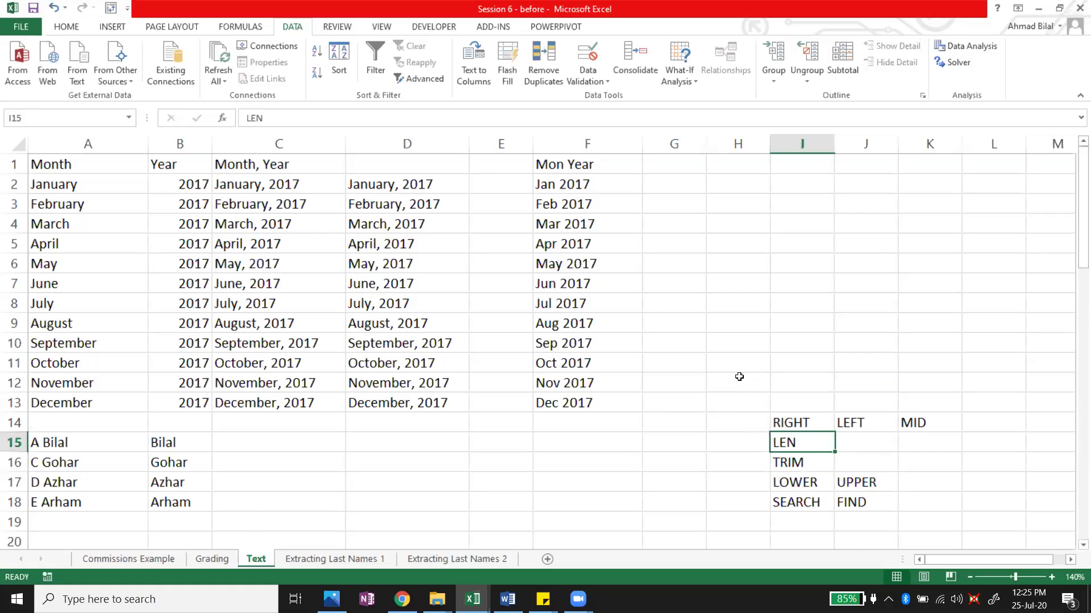
- Extend the heading in C1 to read Month, Year (concatenate)
click(739, 378)
key(Left)
key(Left)
key(Up)
key(Up)
key(Up)
key(Up)
key(Up)
key(Up)
key(Up)
key(Up)
key(Up)
key(Up)
key(Up)
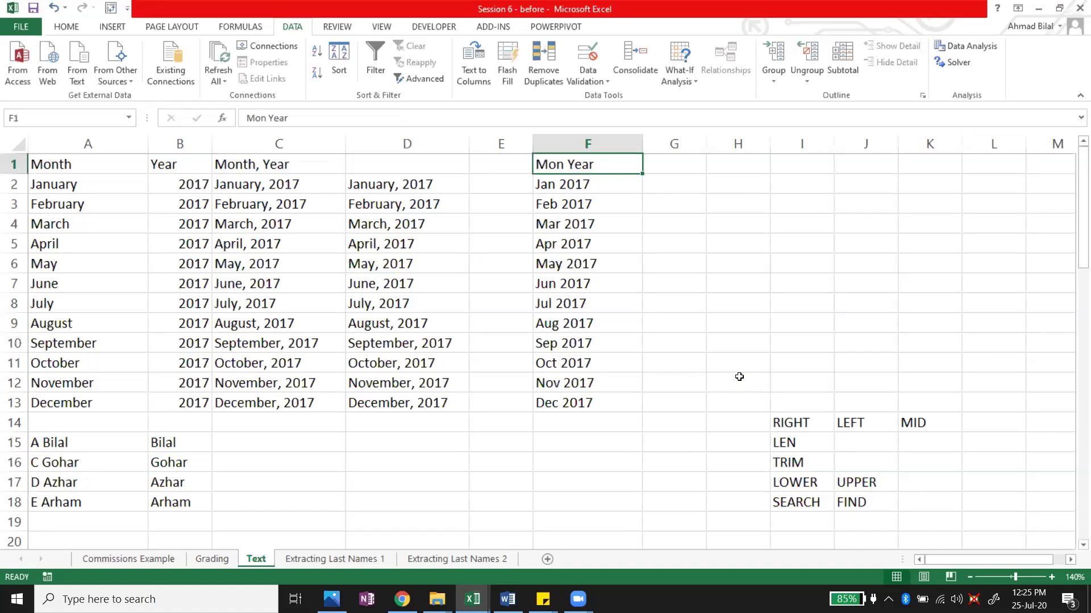
key(Left)
key(Left)
key(Left)
key(F2)
text((concate)
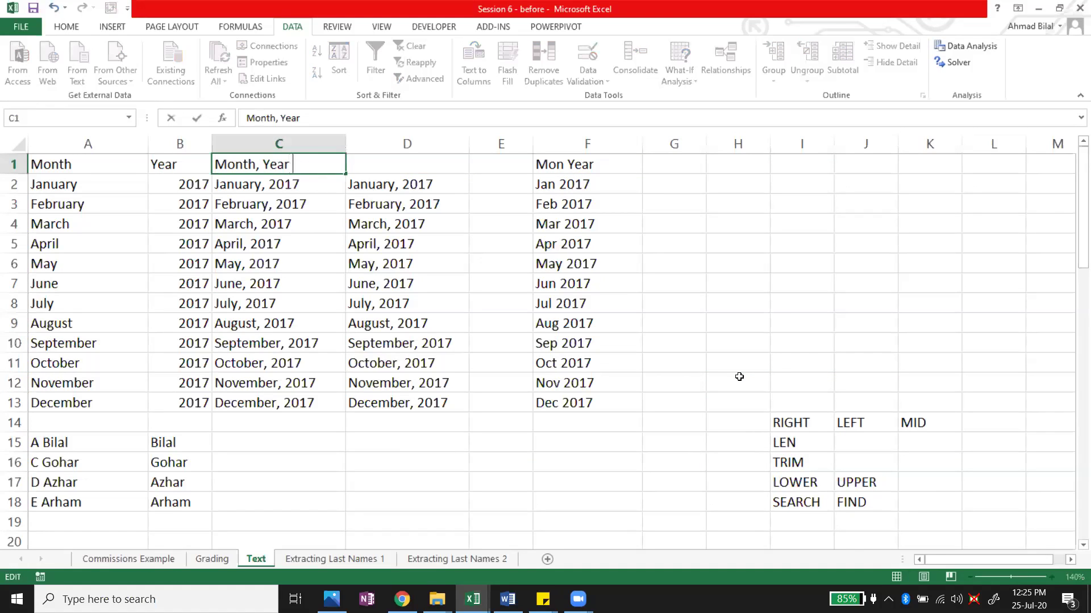
text(m)
key(BackSpace)
text(nate))
key(ctrl+Return)
- Copy the C1 heading into D1, reword it as Month, Year (&), and widen column C to fit its heading
key(ctrl+c)
key(Right)
key(ctrl+v)
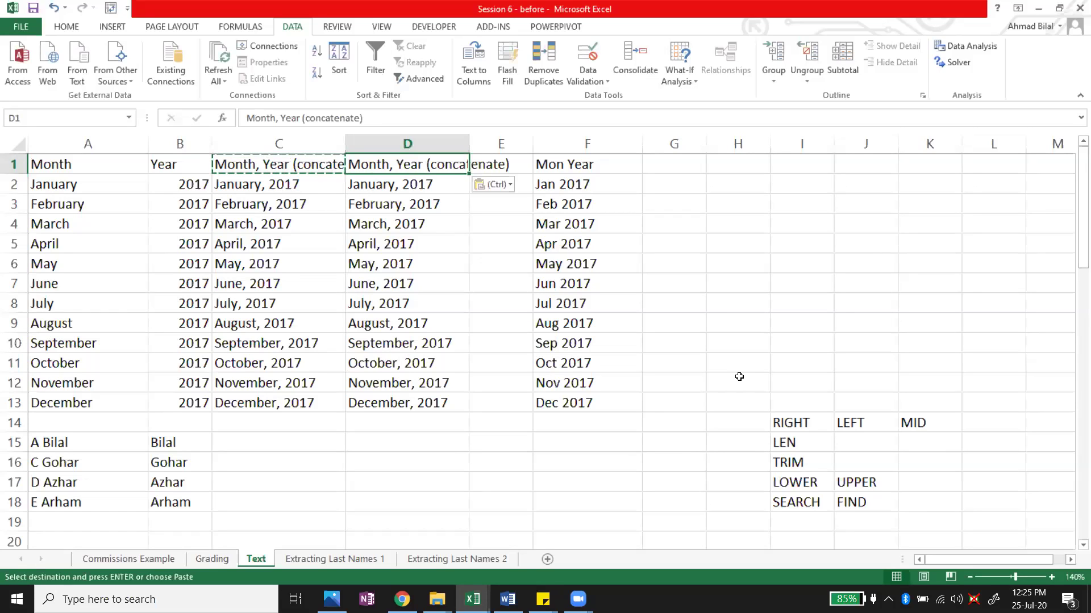
key(F2)
key(Left)
key(ctrl+shift+Left)
key(shift+Right)
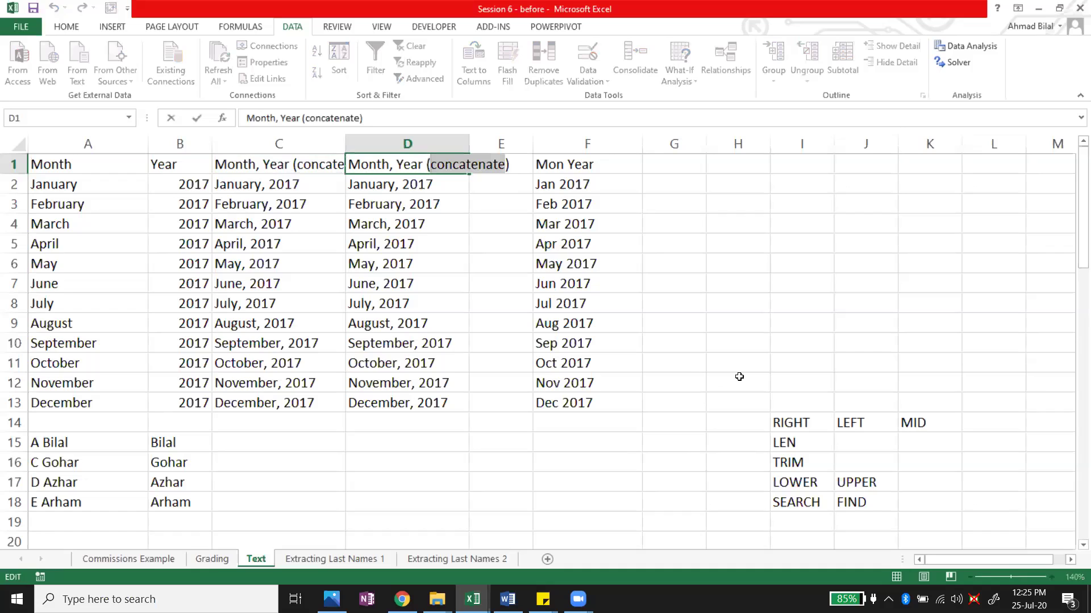
text(&)
key(Tab)
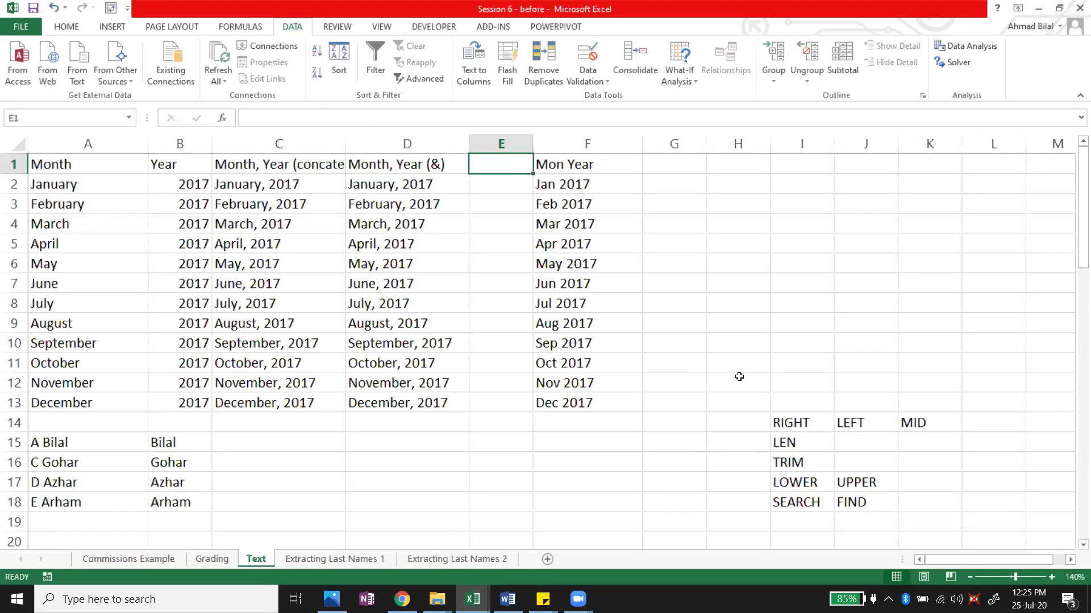
drag(346, 139, 385, 139)
- Move the Mon Year heading and its abbreviated dates from F1:F13 to column E
click(631, 181)
key(Up)
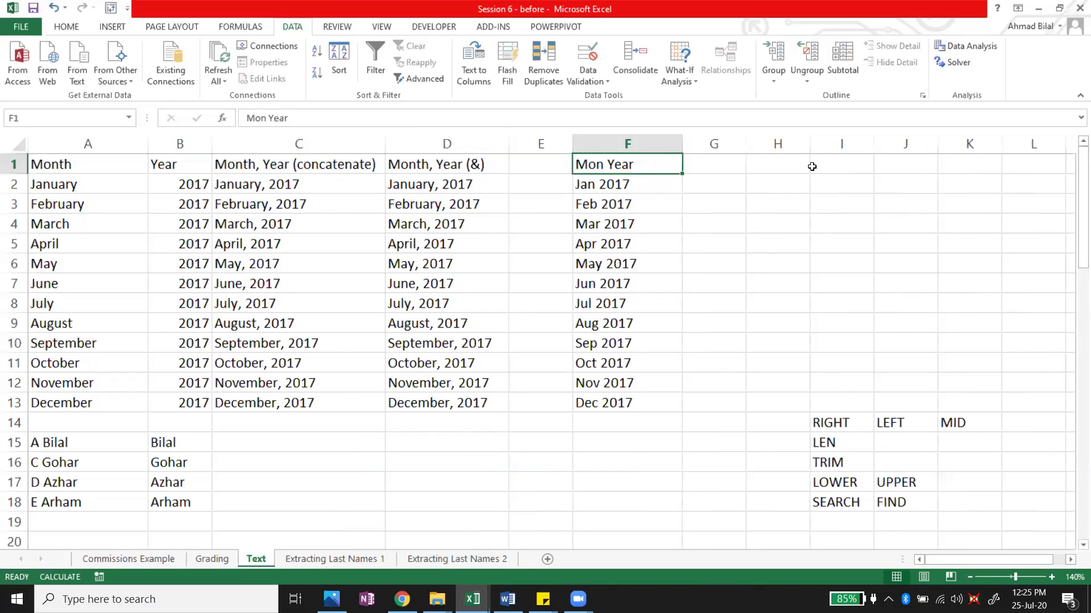
key(ctrl+shift+Down)
key(ctrl+z)
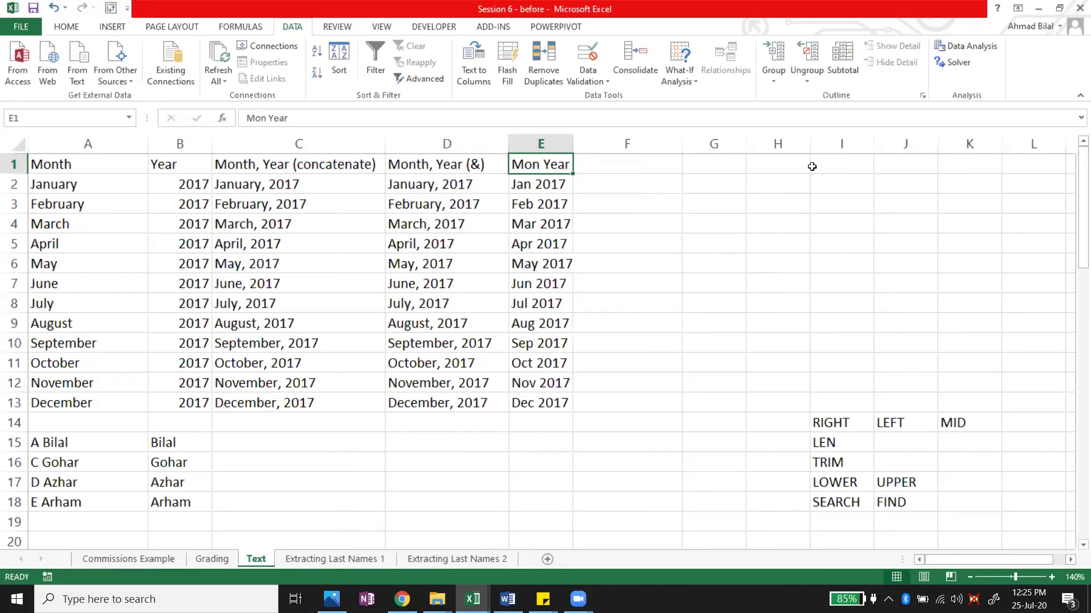
- Make the headings in A1:E1 bold and autofit the width of column E
key(ctrl+shift+Left)
key(ctrl+b)
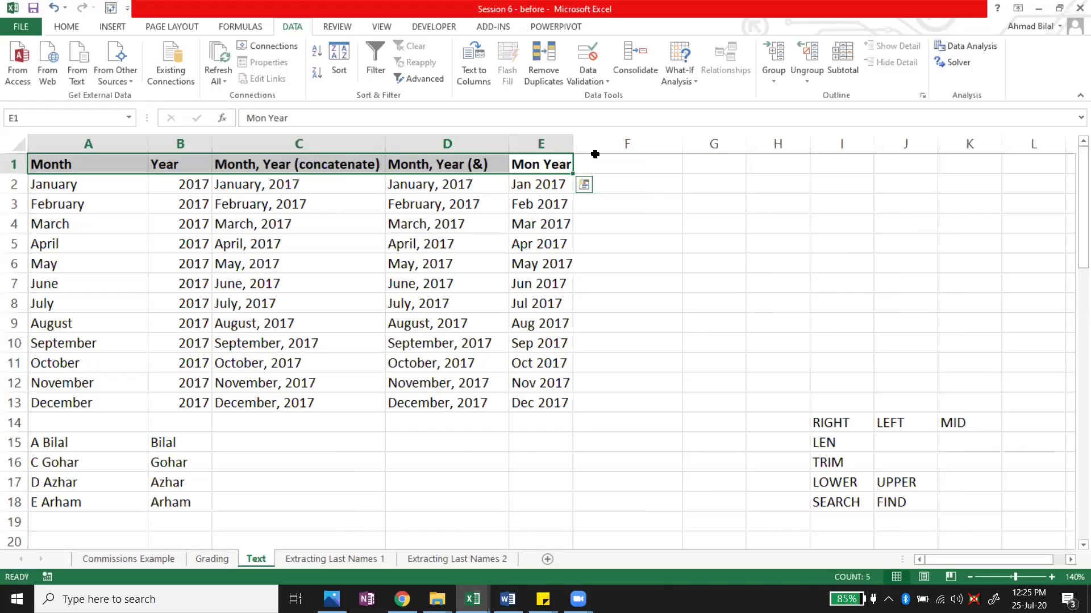
key(Right)
key(Down)
key(Down)
key(Down)
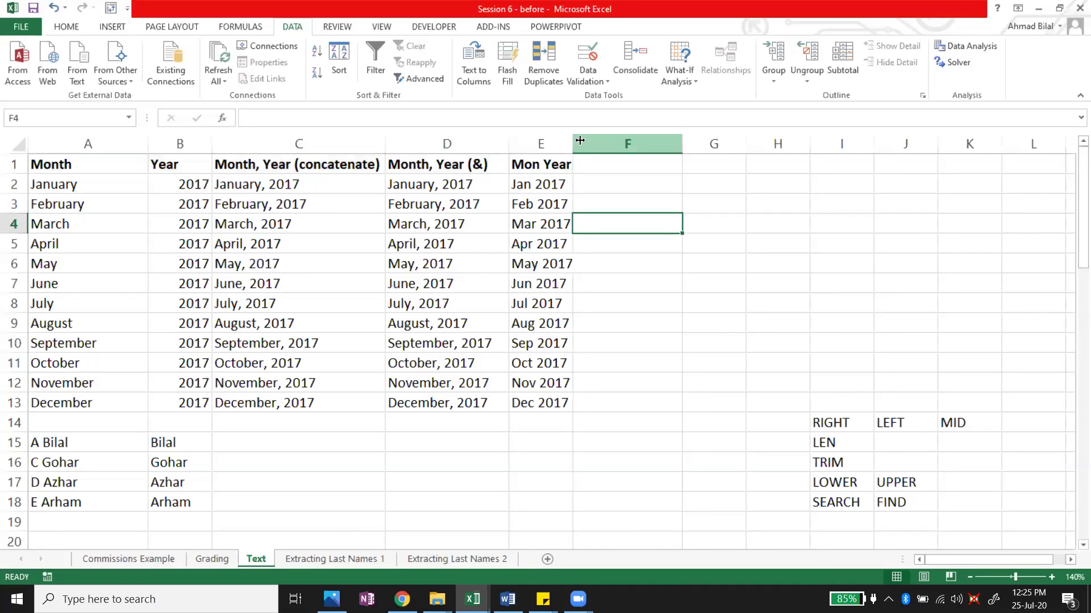
double_click(573, 145)
- Review the RIGHT formulas in B15 and B16 and the RIGHT, LEFT and MID entries in the function list
key(Up)
key(Up)
key(Up)
key(Left)
click(159, 454)
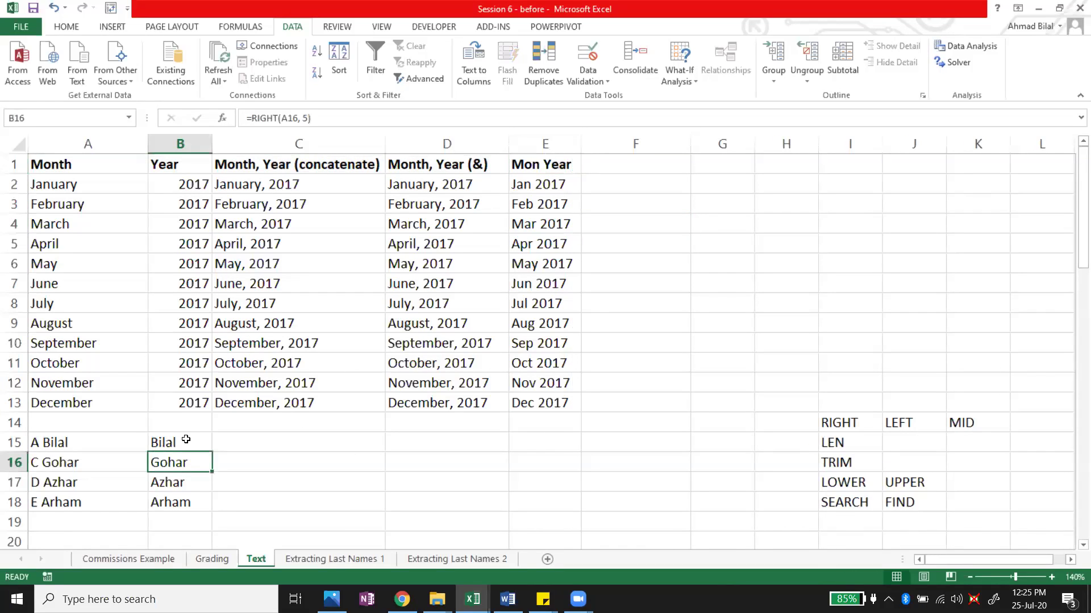
click(185, 440)
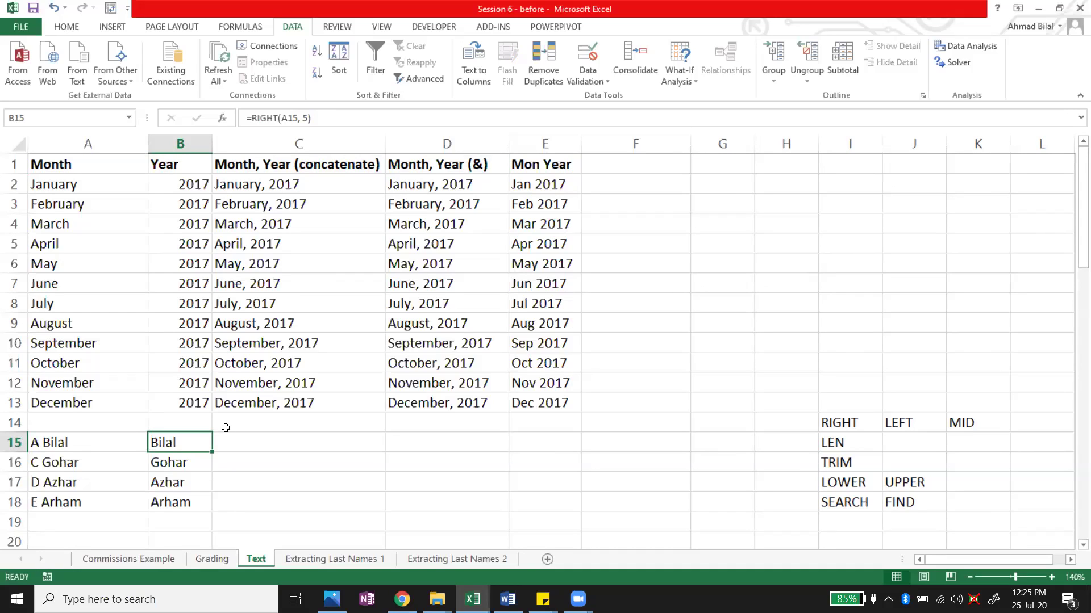
click(832, 426)
click(931, 423)
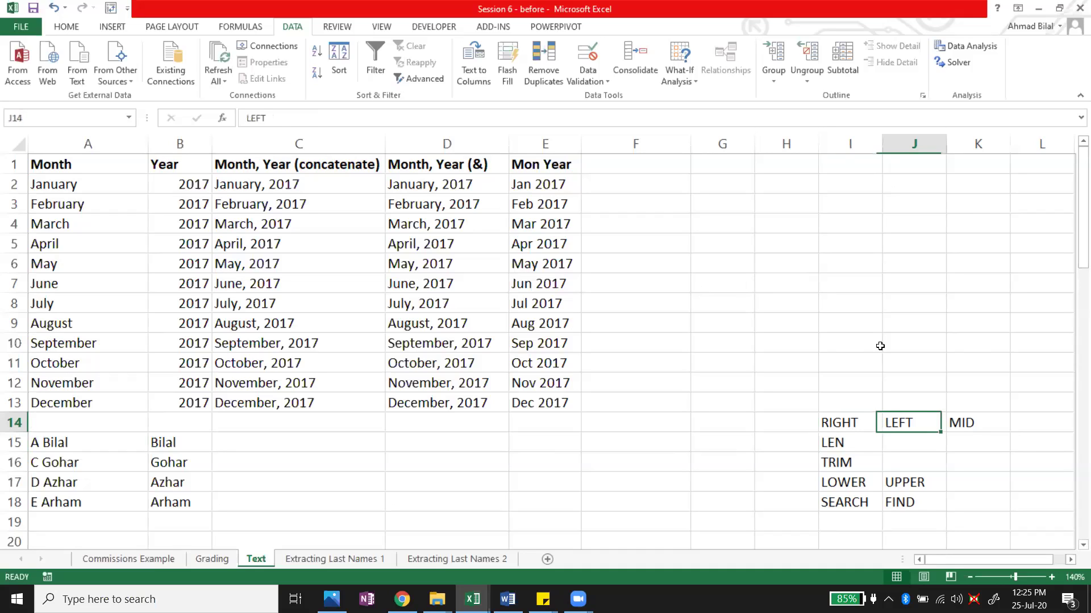
click(979, 427)
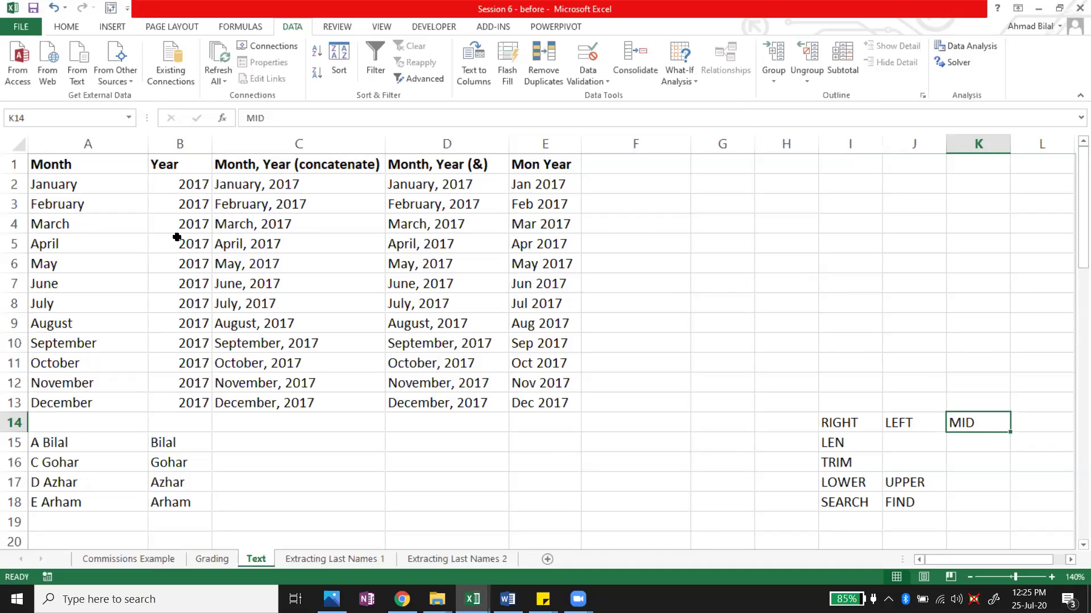
- Enter =MID(A22, 3, 4) in B22 beside the second name list and copy it down to B26
click(105, 496)
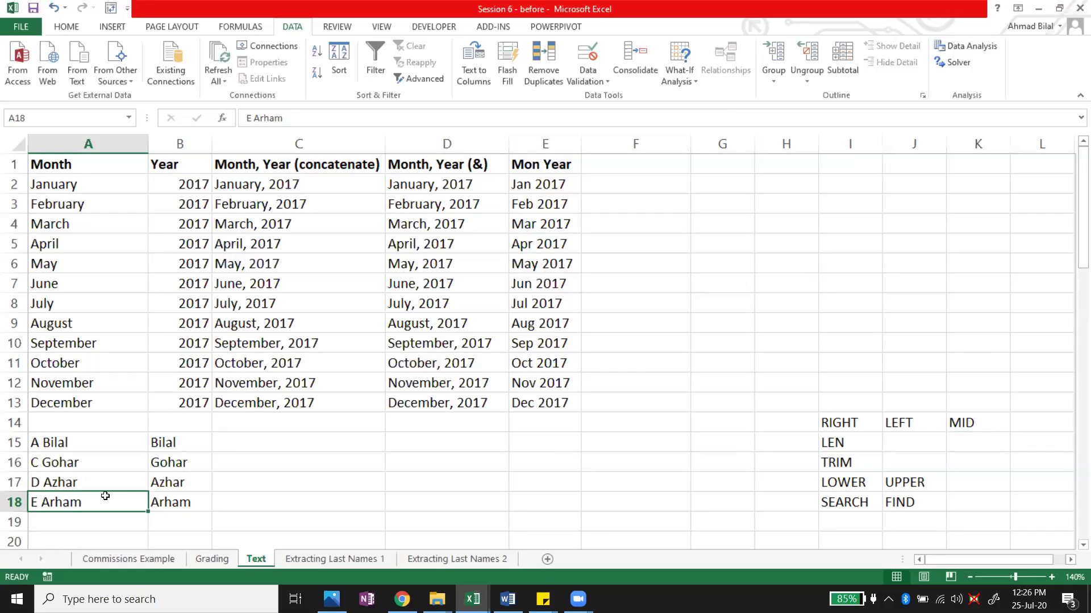
key(Down)
key(Down)
key(Down)
key(Down)
key(Down)
key(Down)
key(Down)
key(Down)
key(Down)
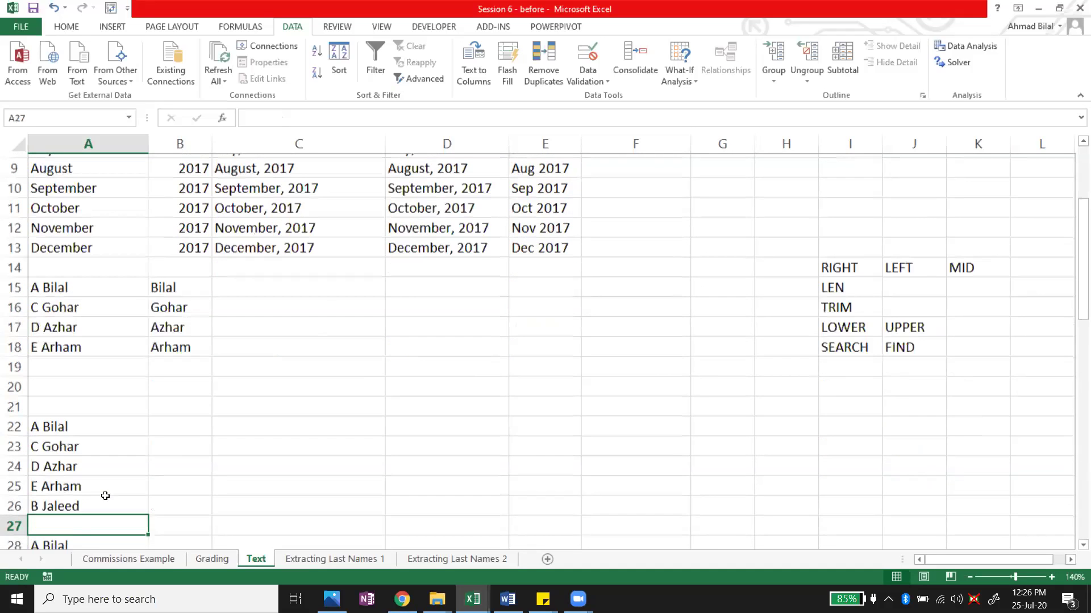
key(Up)
key(Up)
key(Up)
key(Up)
key(Up)
key(Right)
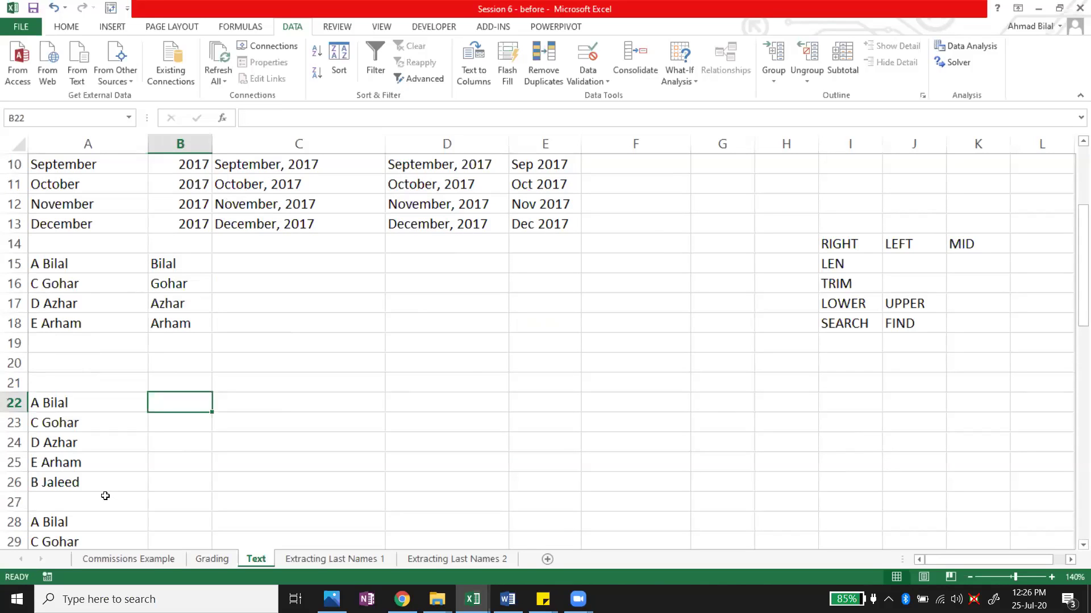
text(=mid)
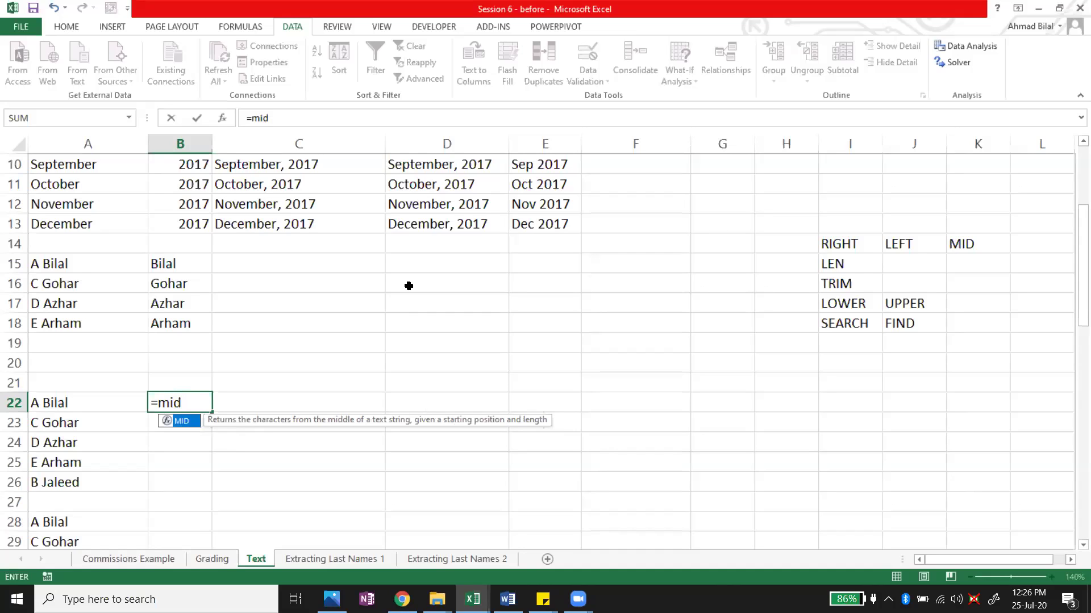
text(()
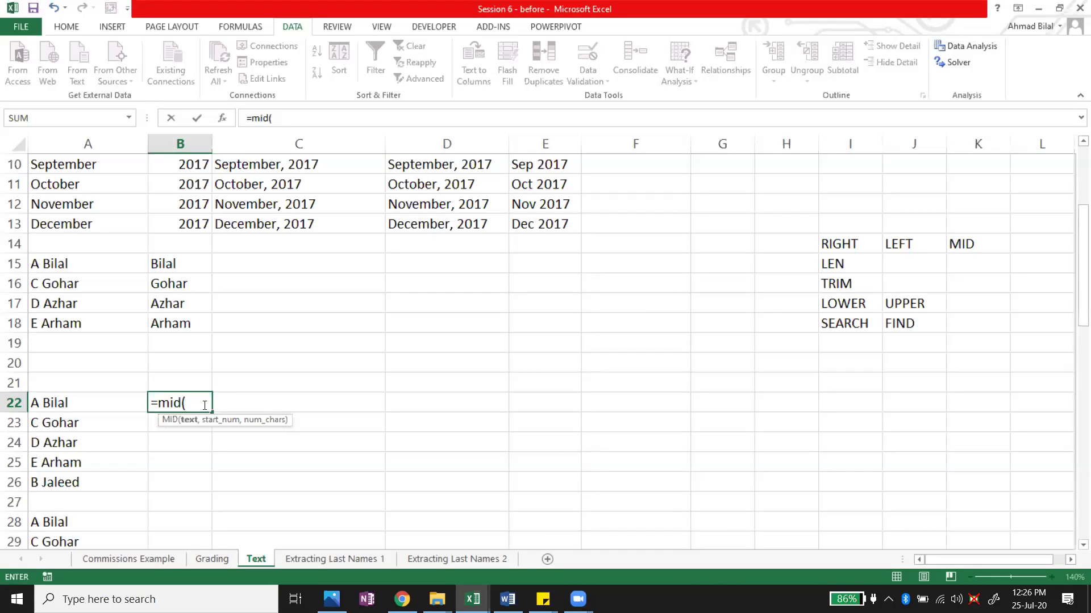
click(95, 408)
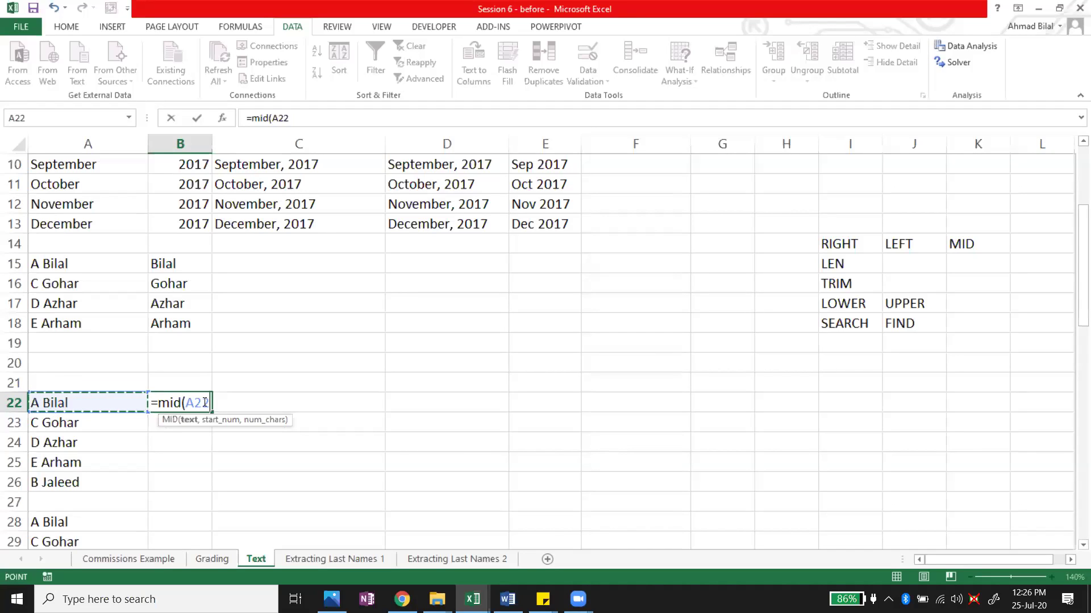
text(,)
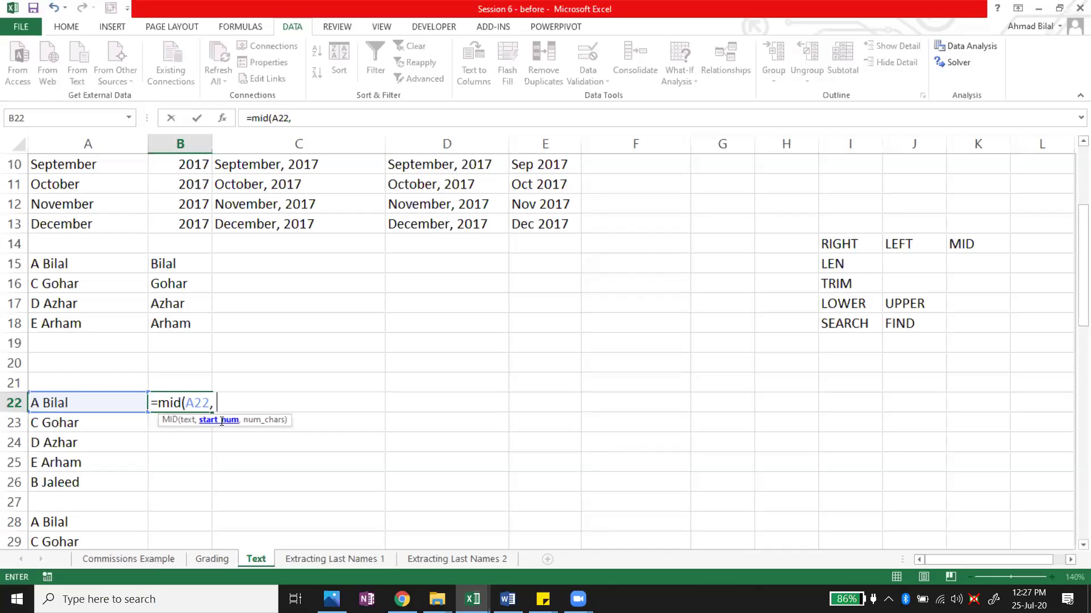
text(3,)
key(F2)
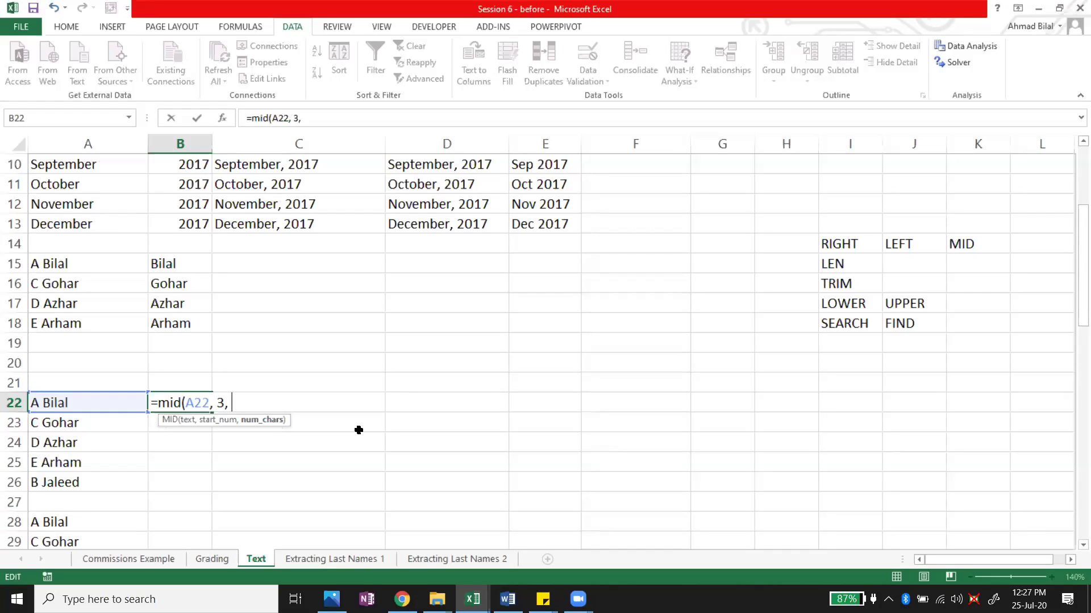
text(4))
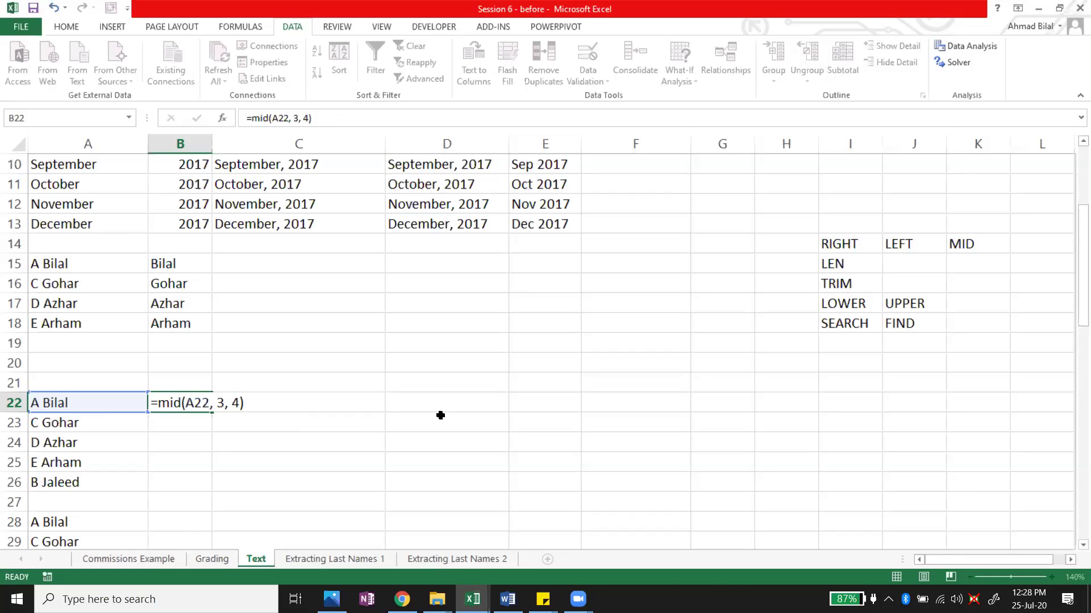
key(Return)
click(198, 398)
drag(212, 412, 214, 492)
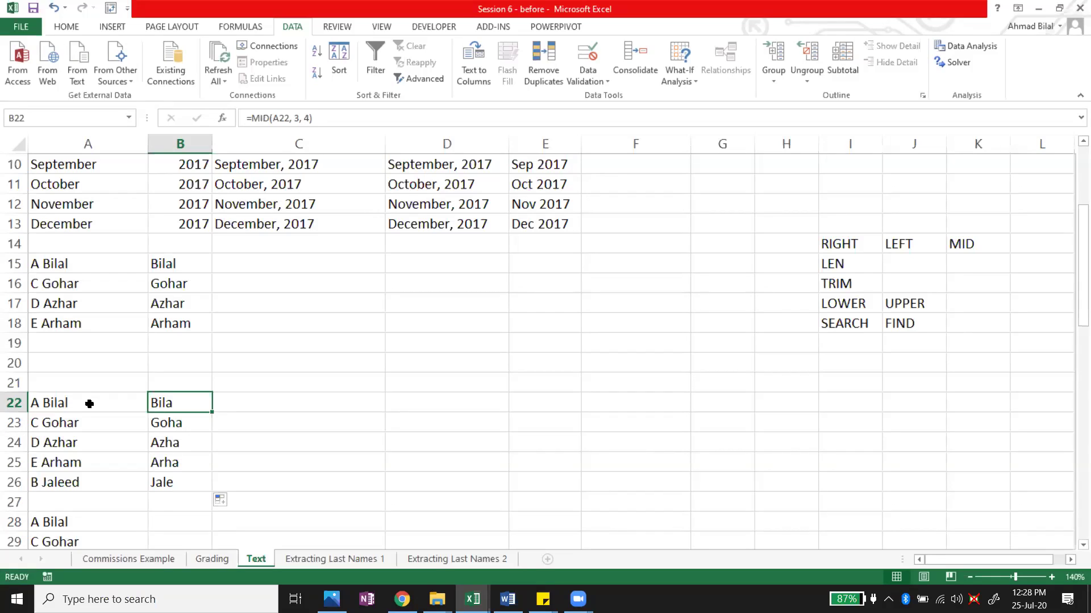
- Examine the text, start number and character count arguments of the MID formula in B22 without changing it
double_click(185, 405)
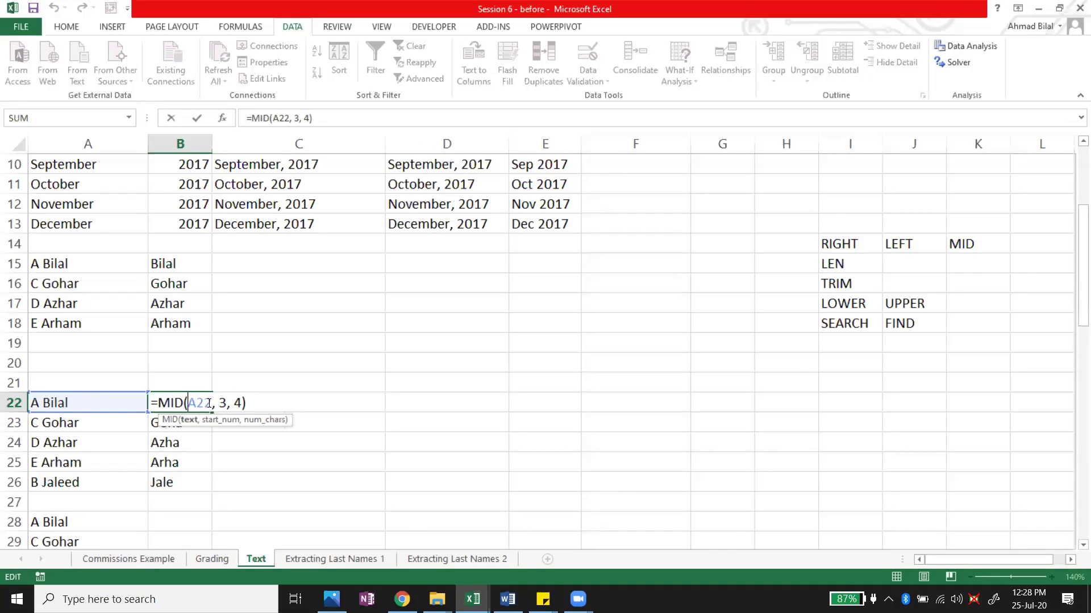
click(221, 403)
double_click(221, 402)
double_click(238, 402)
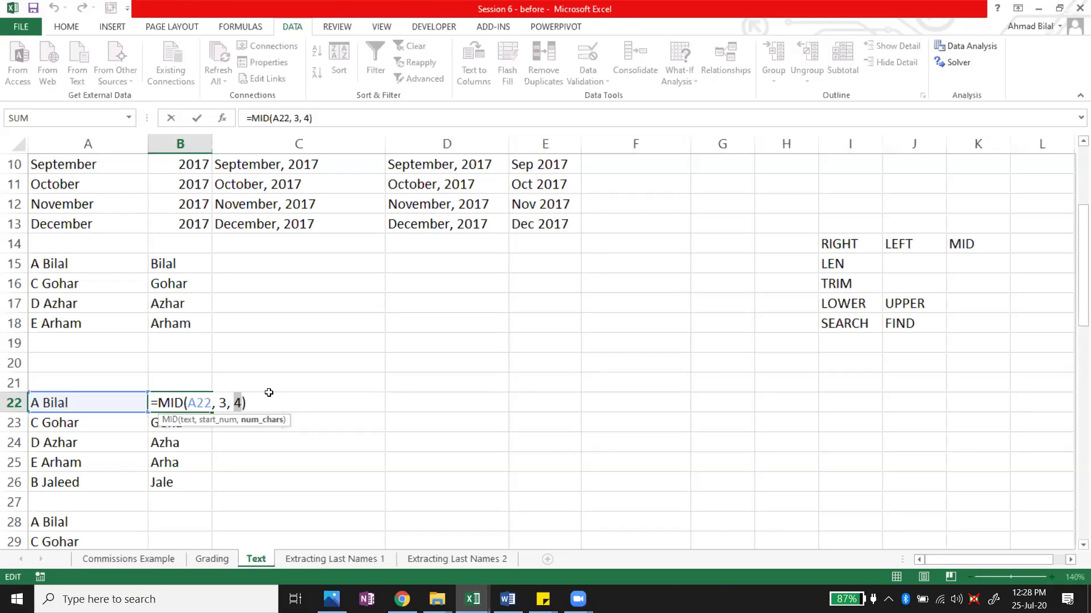
key(Escape)
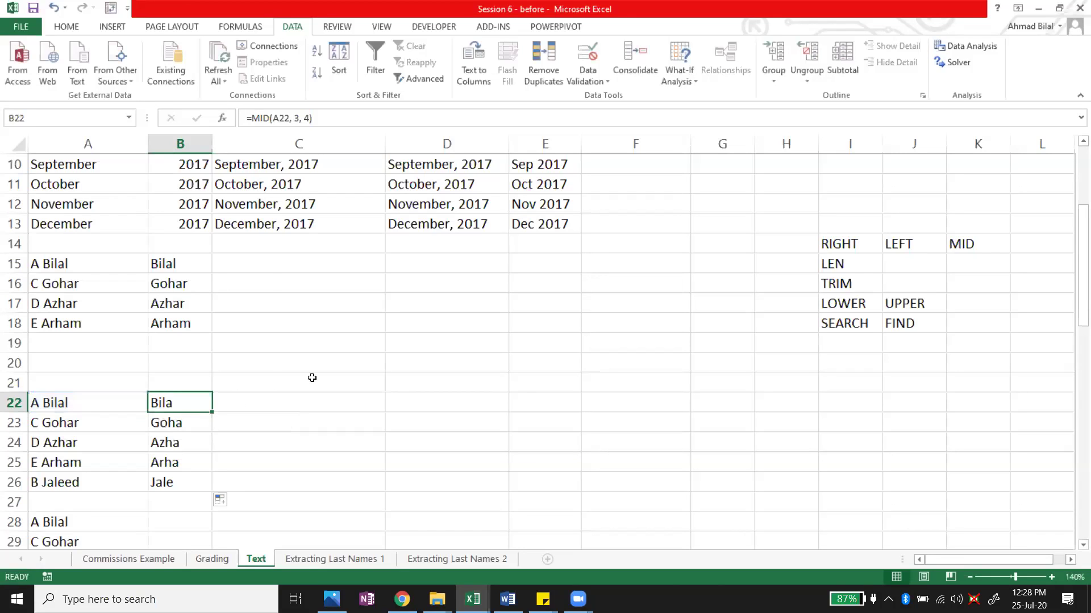
key(Down)
key(Down)
key(Down)
key(Down)
key(Down)
key(Down)
key(Down)
key(Down)
key(Down)
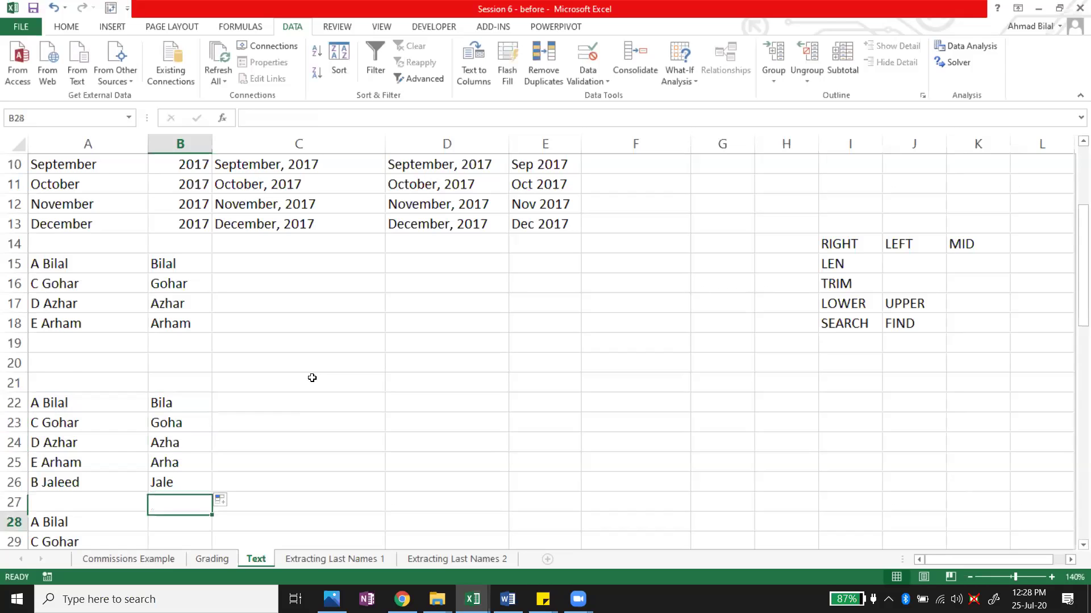
key(Down)
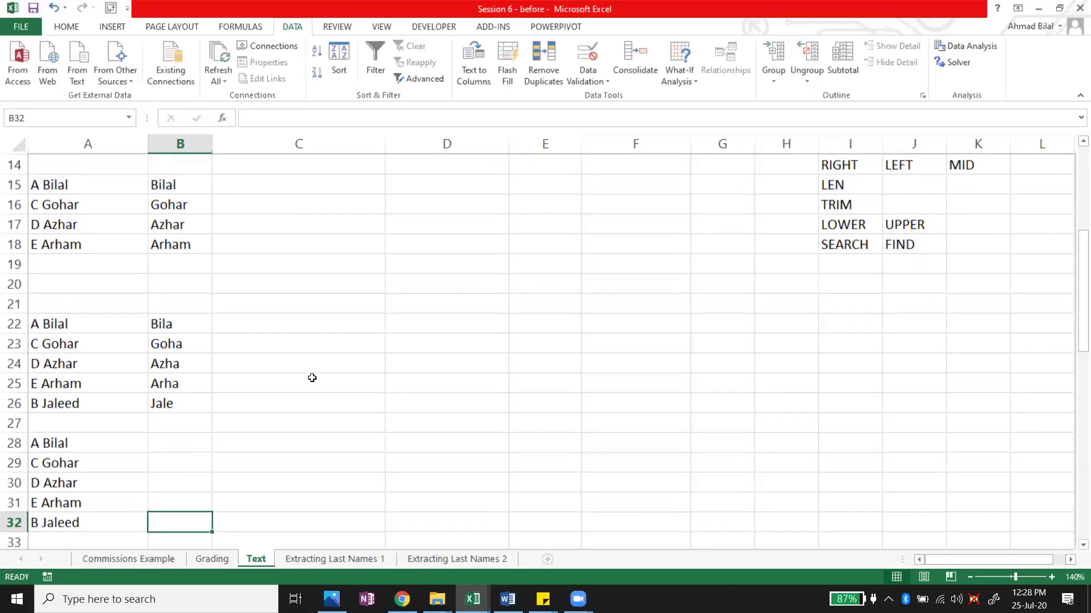
key(Up)
key(Up)
key(Up)
key(Up)
key(Up)
key(Up)
key(Up)
key(Up)
key(Up)
key(Up)
key(Up)
key(Up)
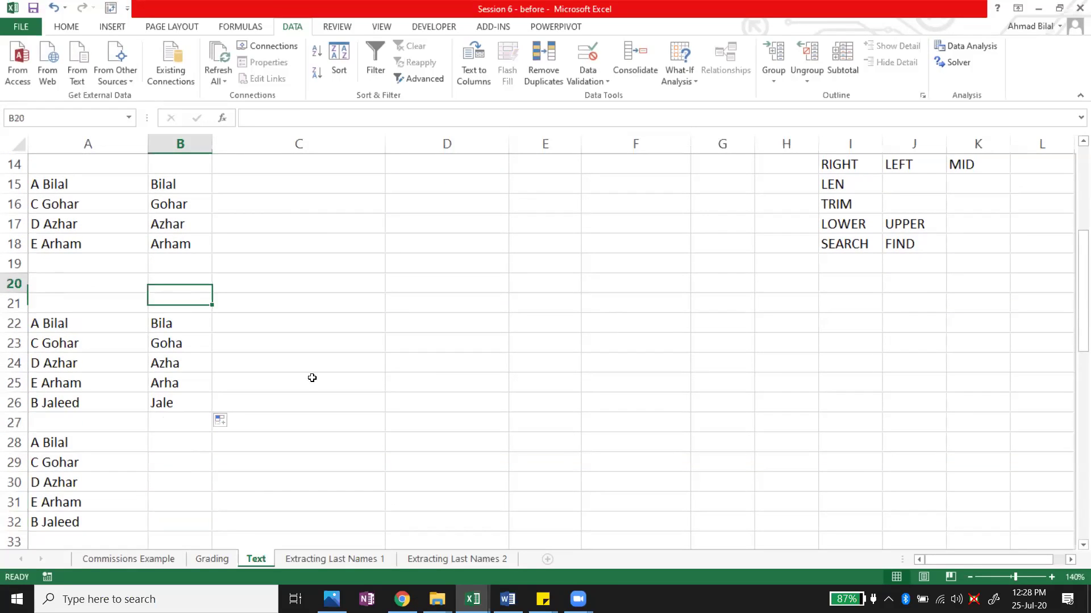
key(Up)
key(Up)
key(Up)
key(Up)
key(Up)
key(Up)
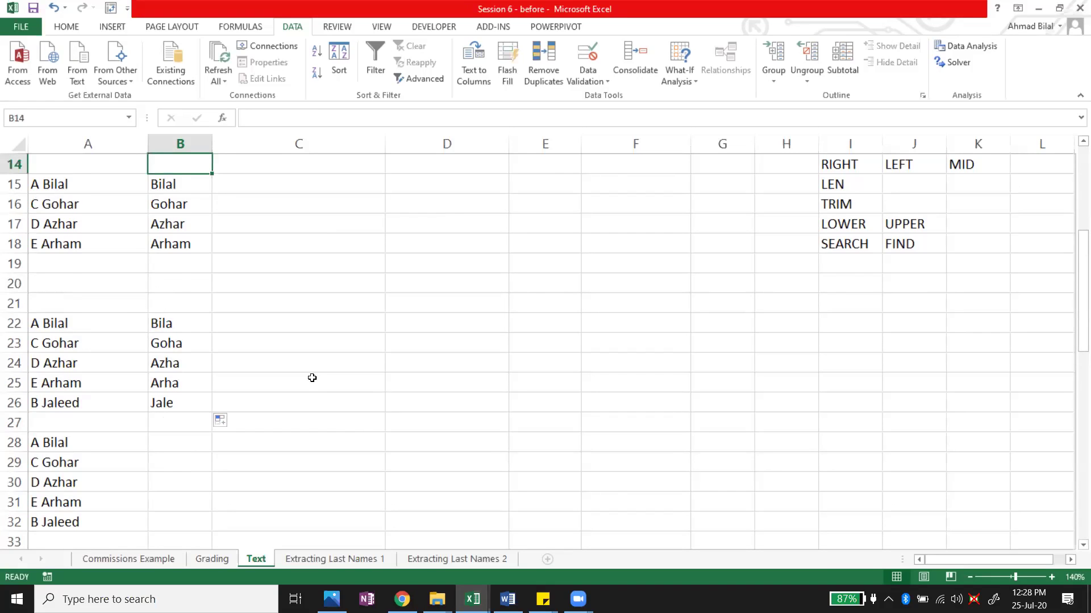
key(Up)
key(Up)
key(Up)
key(Down)
key(Down)
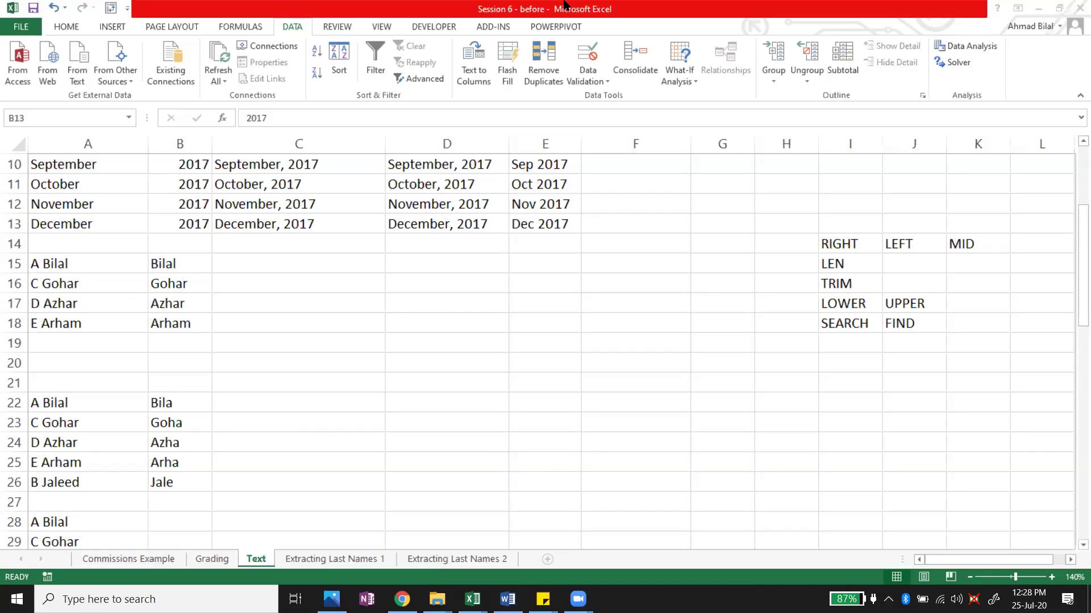
- Reopen the MID formula in B22 and examine it as a whole, from the function name through its full argument list
click(190, 401)
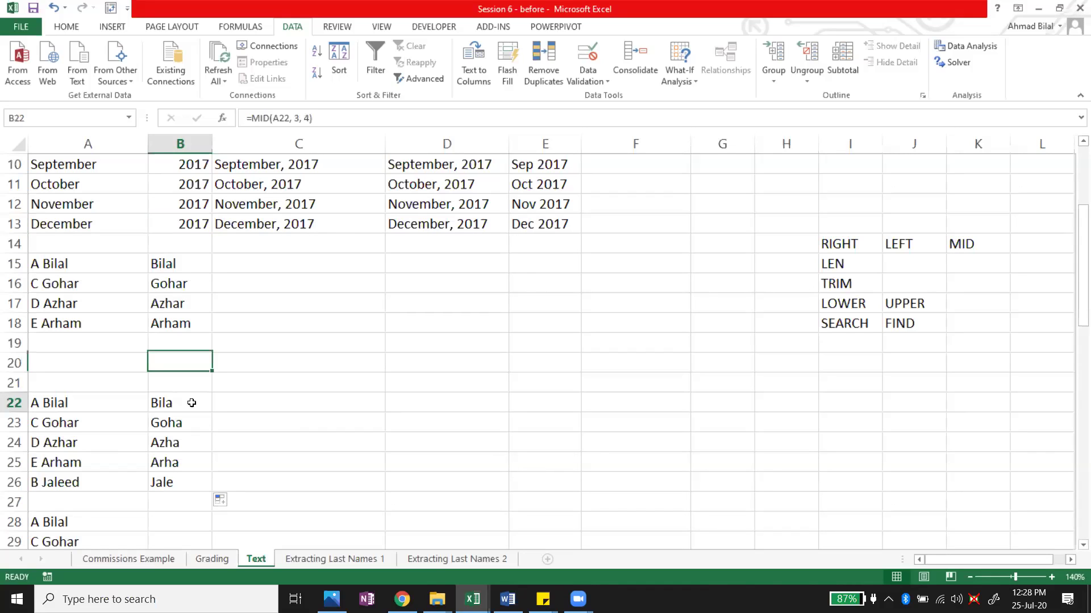
double_click(195, 402)
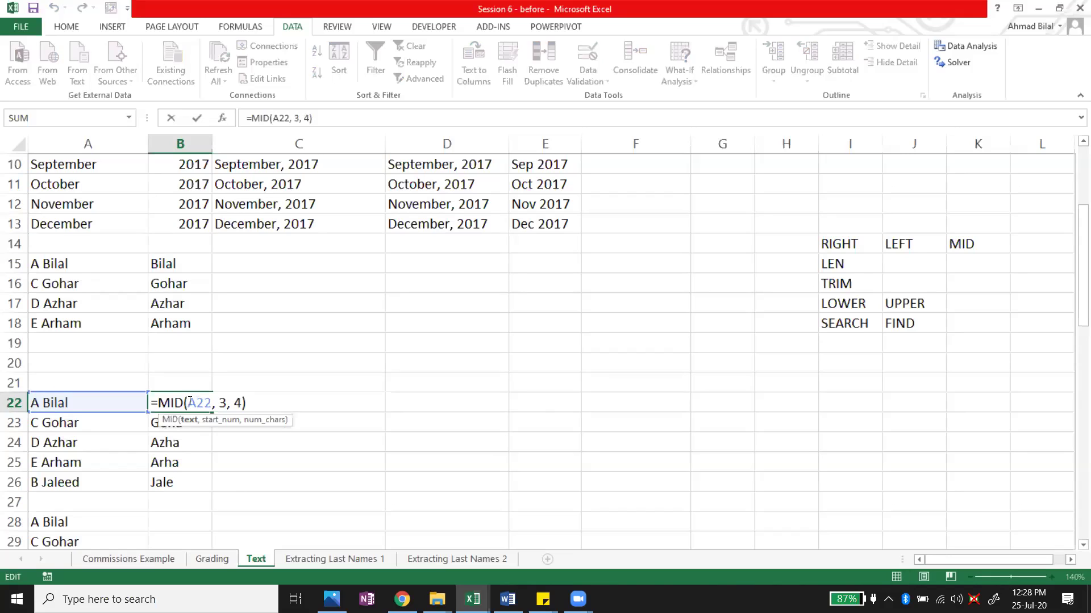
key(Left)
key(Left)
drag(157, 402, 260, 401)
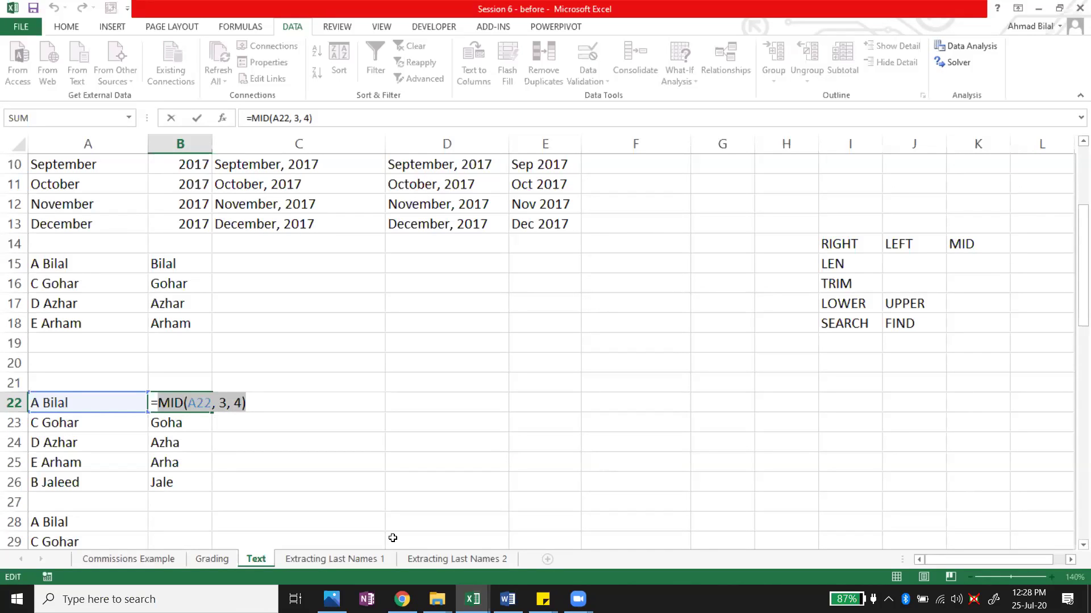
click(189, 405)
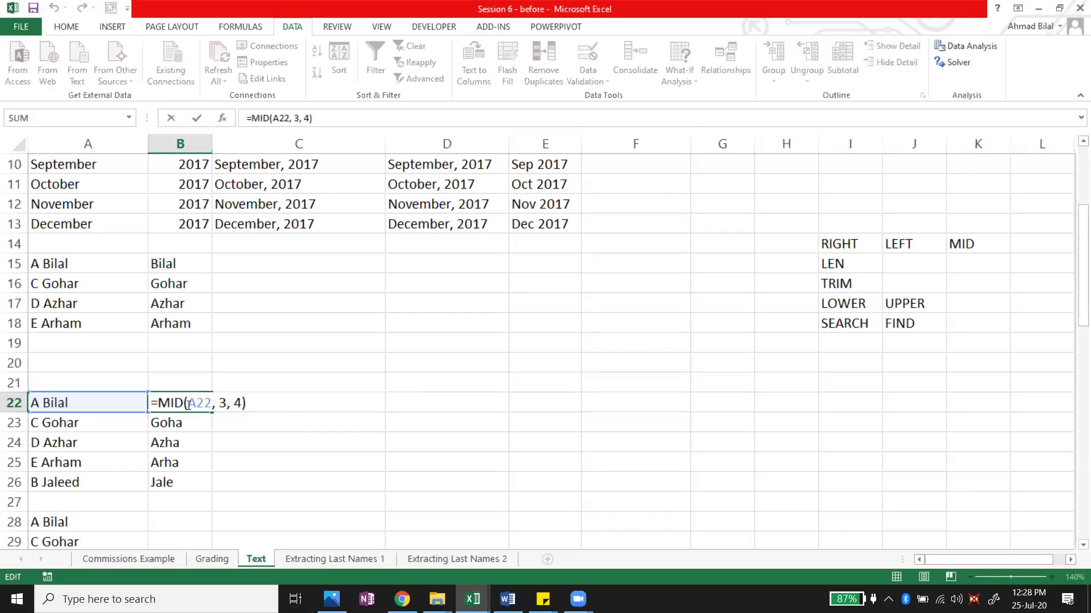
double_click(199, 404)
key(shift+Right)
key(shift+Right)
key(shift+Right)
key(shift+Right)
key(shift+Right)
key(shift+Right)
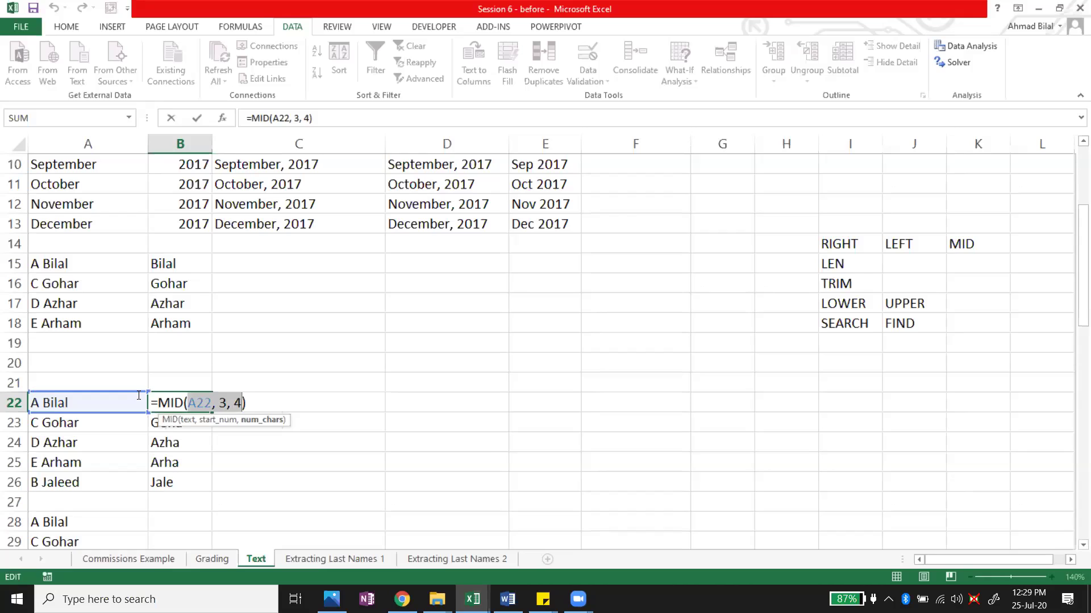
- Inspect the start number and character count arguments of B22's MID formula, leaving the formula as it is
click(225, 402)
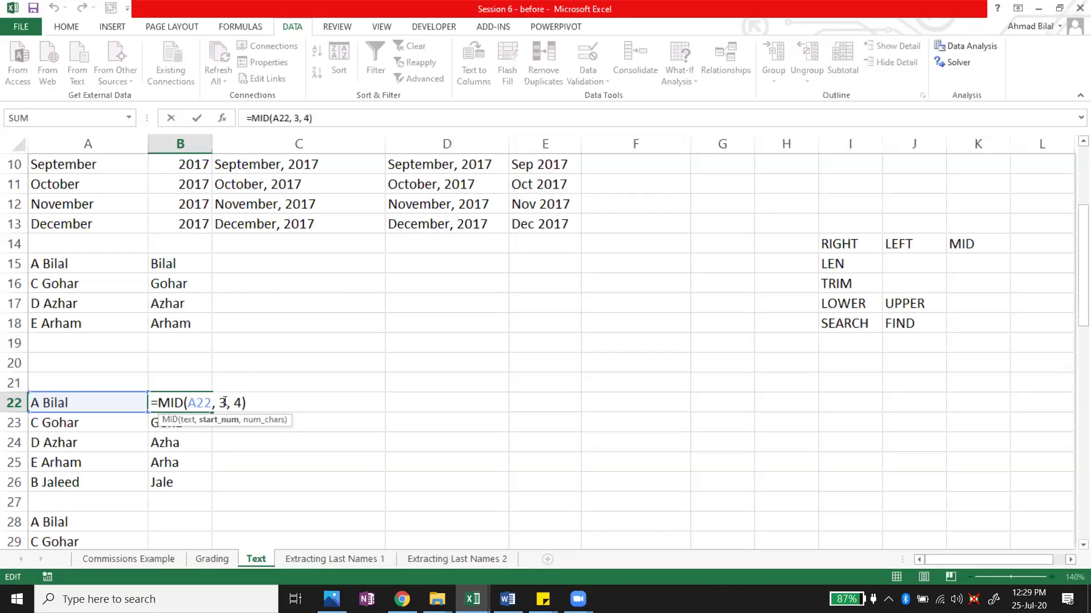
double_click(223, 403)
double_click(238, 403)
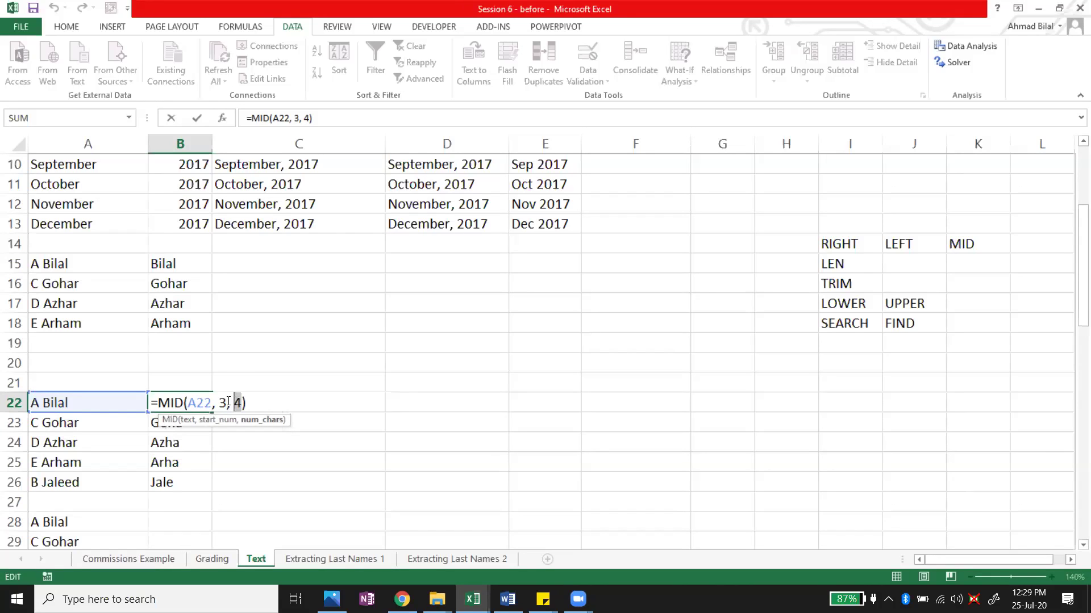
double_click(221, 403)
click(225, 402)
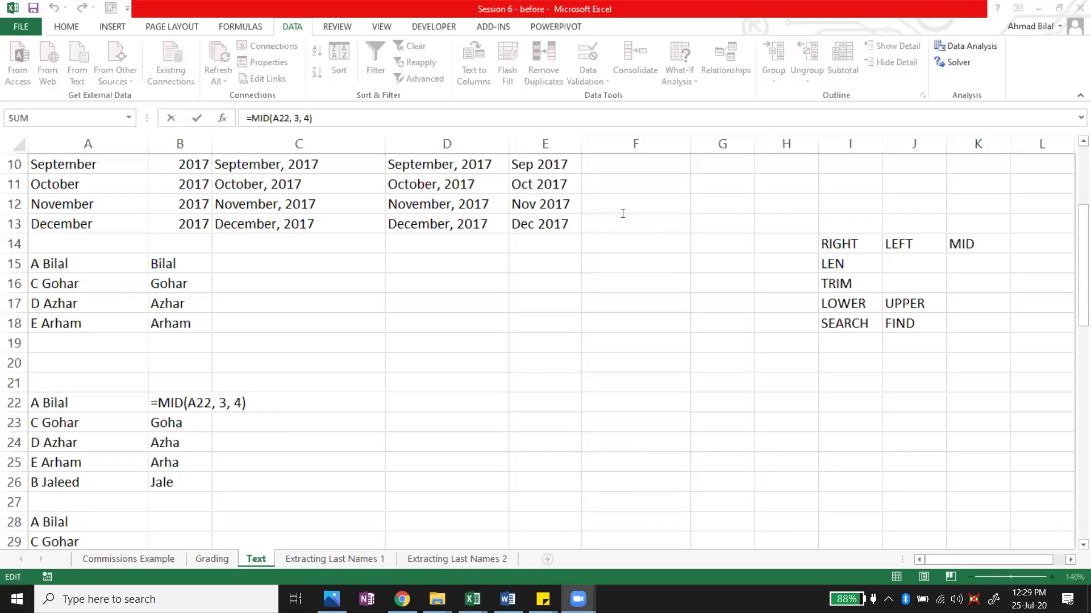
click(193, 441)
key(ctrl+Return)
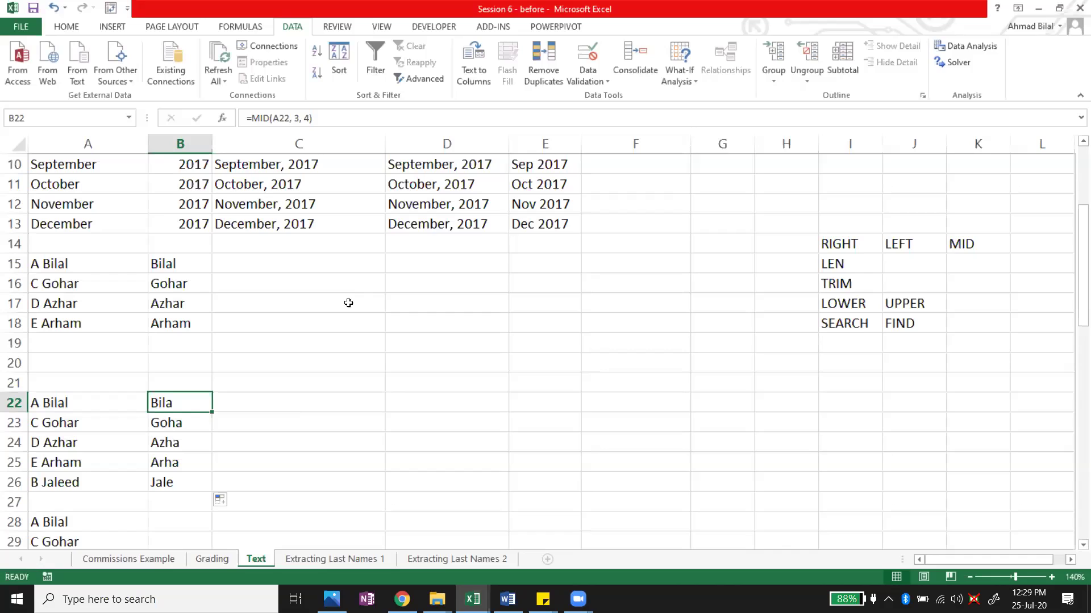
- Check the LEN entry in the function list and the Month column, and select the empty heading cell F1 beside Mon Year
click(648, 318)
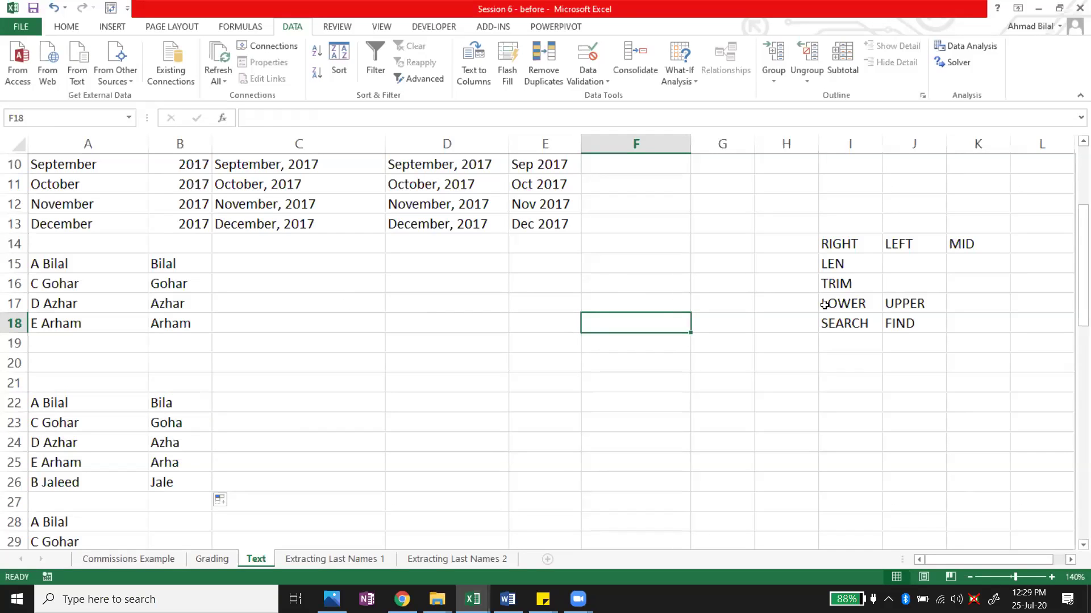
click(841, 265)
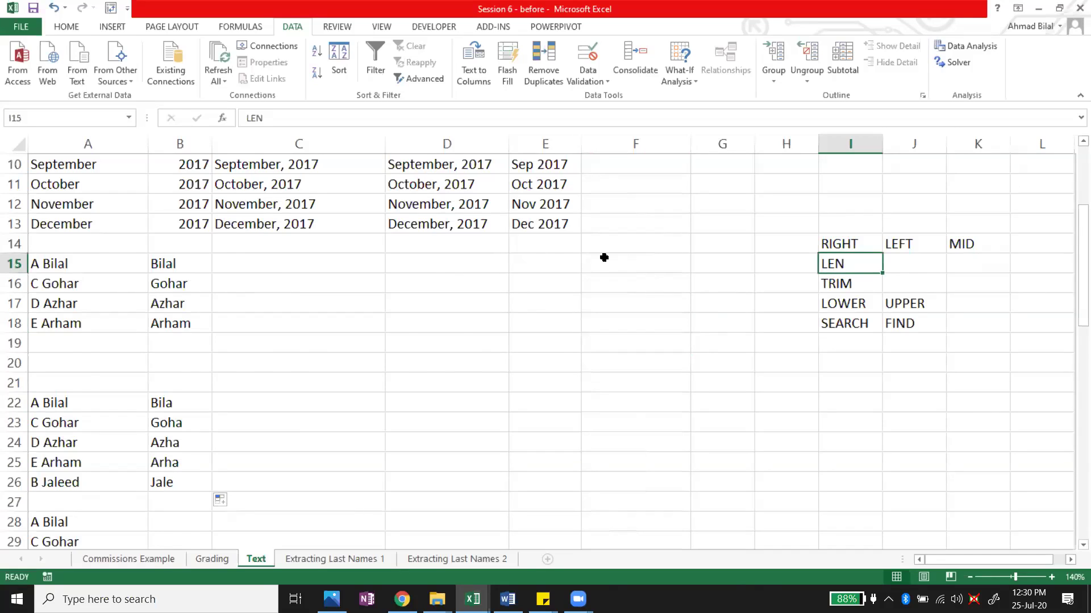
scroll(604, 257, up, 3)
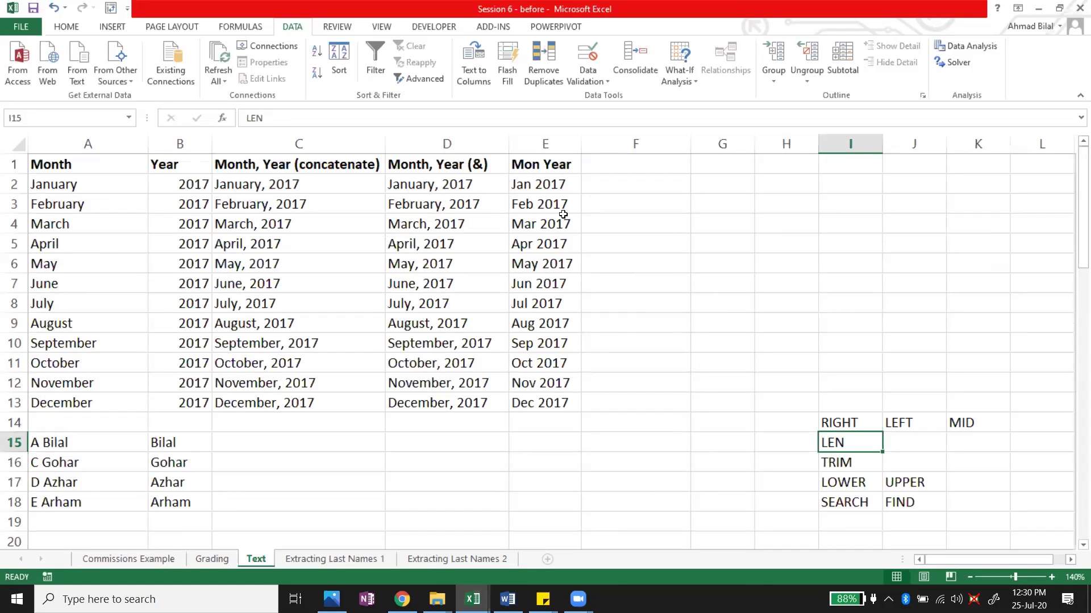
click(722, 166)
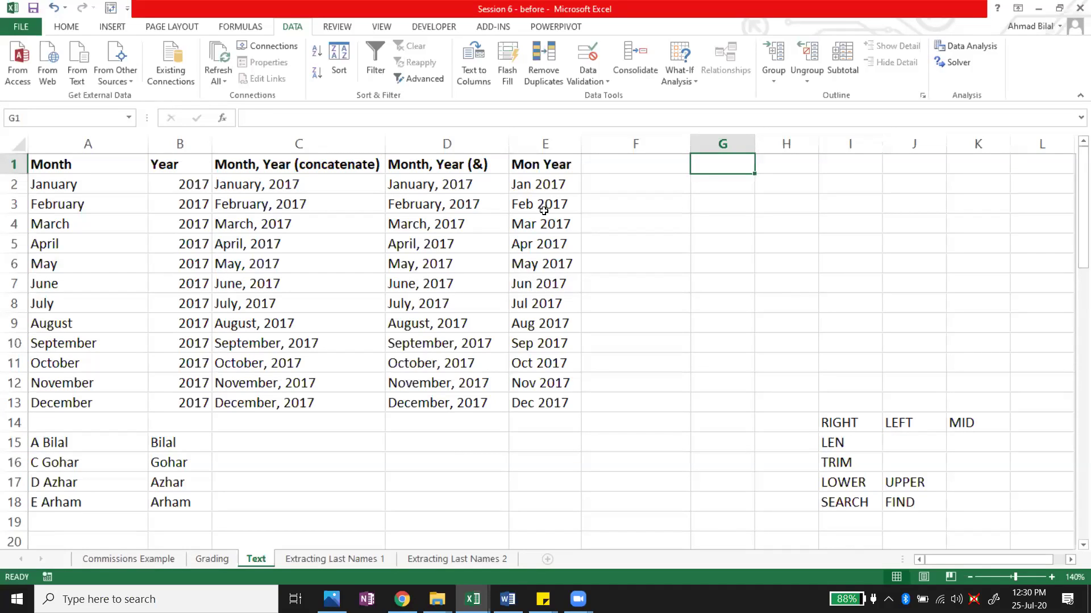
click(49, 185)
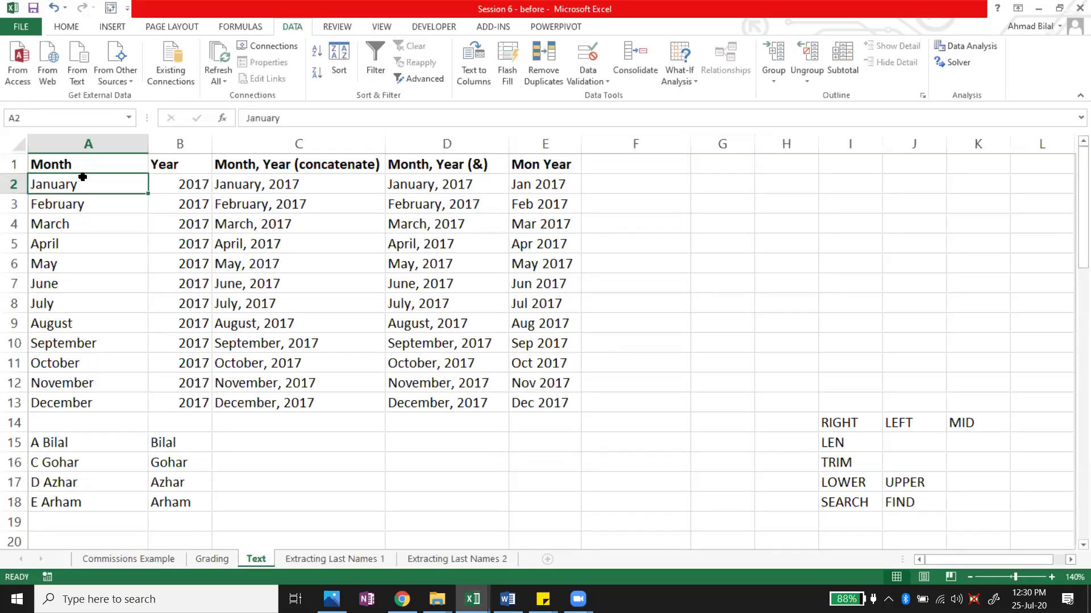
key(Up)
key(Down)
click(665, 165)
text(Lenth)
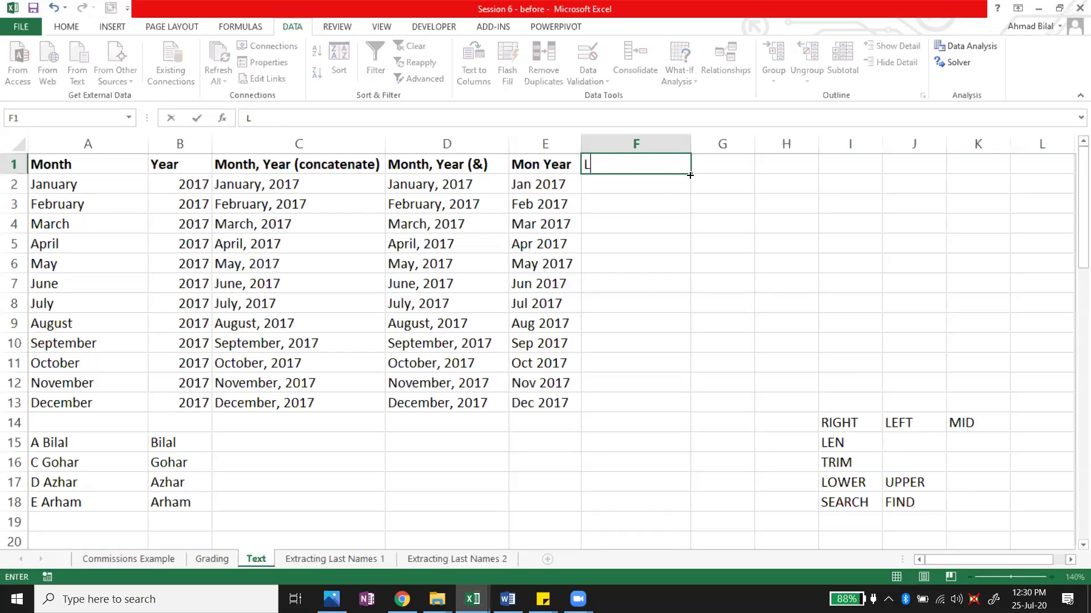
key(BackSpace)
text(gh)
key(BackSpace)
key(BackSpace)
key(BackSpace)
text(gh)
key(BackSpace)
text(th)
key(Escape)
- Enter the heading No. of letters in a month's name in F1 and widen column F to fit it
text(No. of letter)
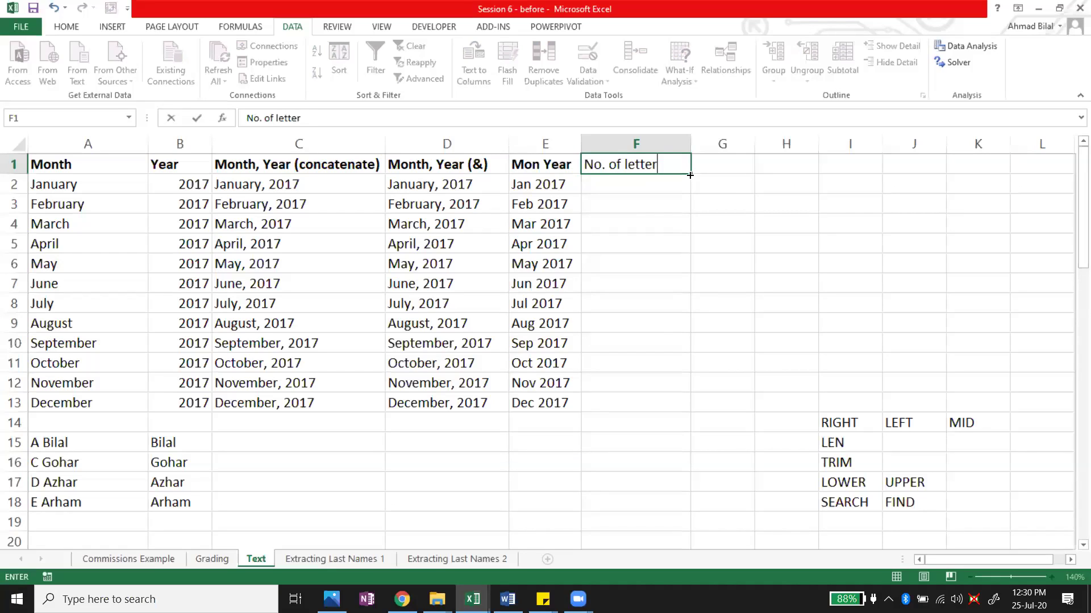
text(s in a month's name)
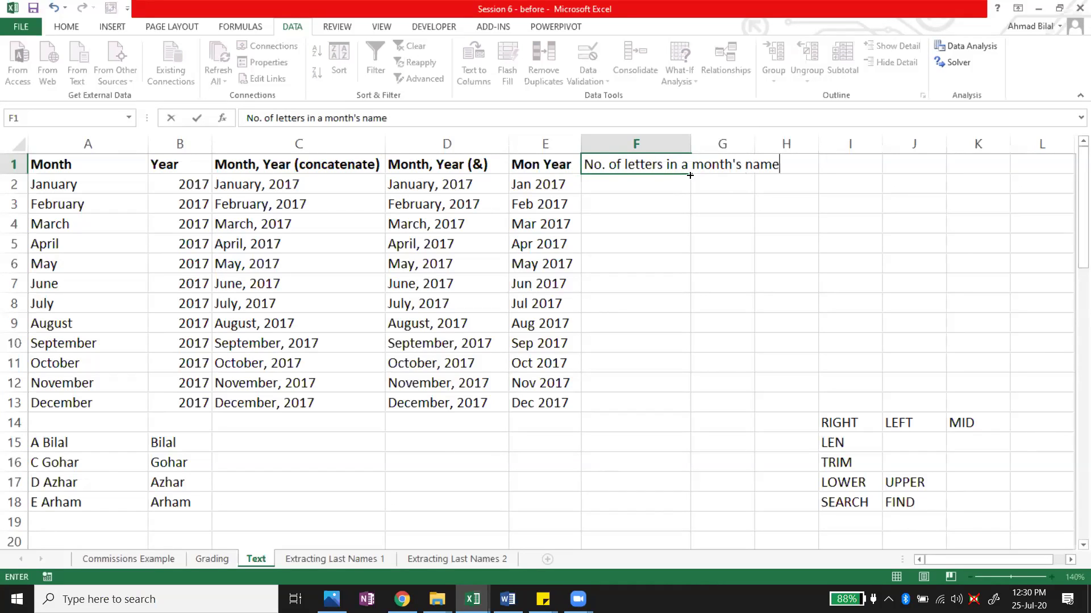
key(Return)
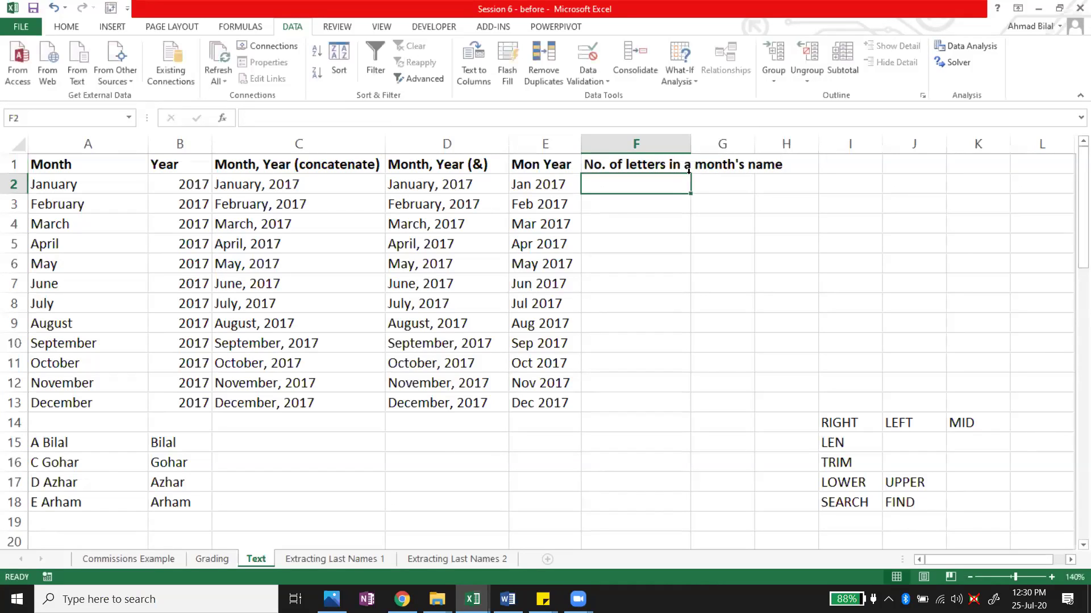
drag(690, 142, 790, 137)
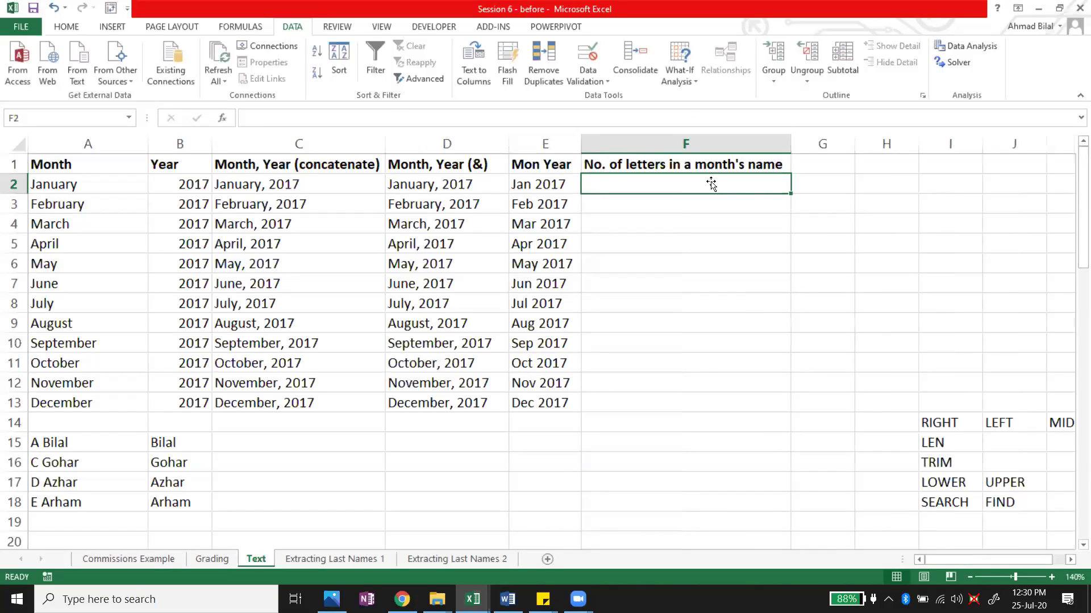
- Enter =LEN(A2) in F2 to count the letters of the month name and copy it down to F13
text(=len)
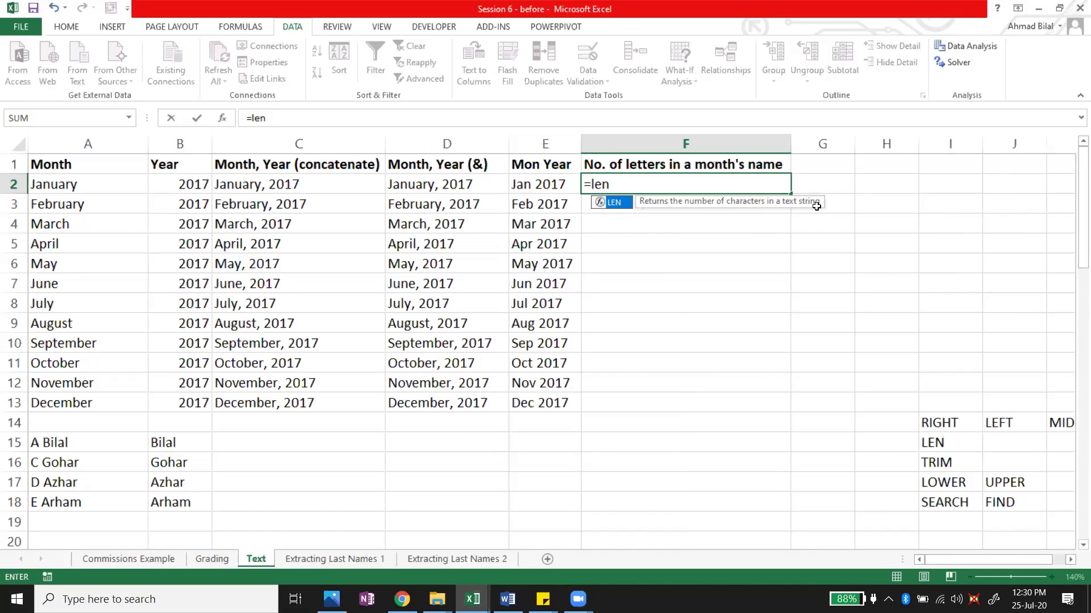
key(Tab)
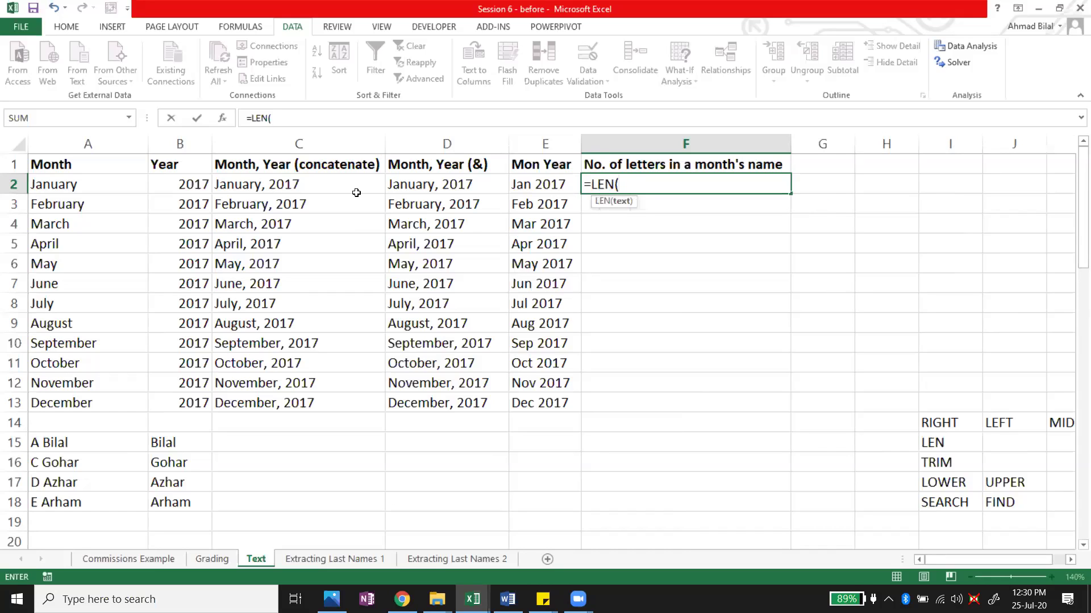
click(99, 186)
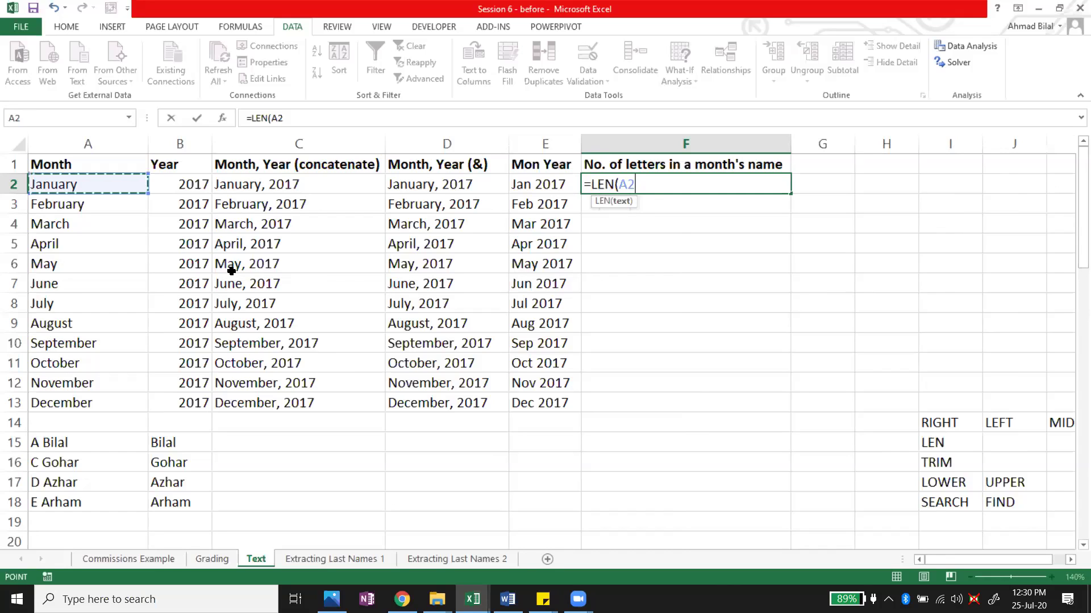
key(Return)
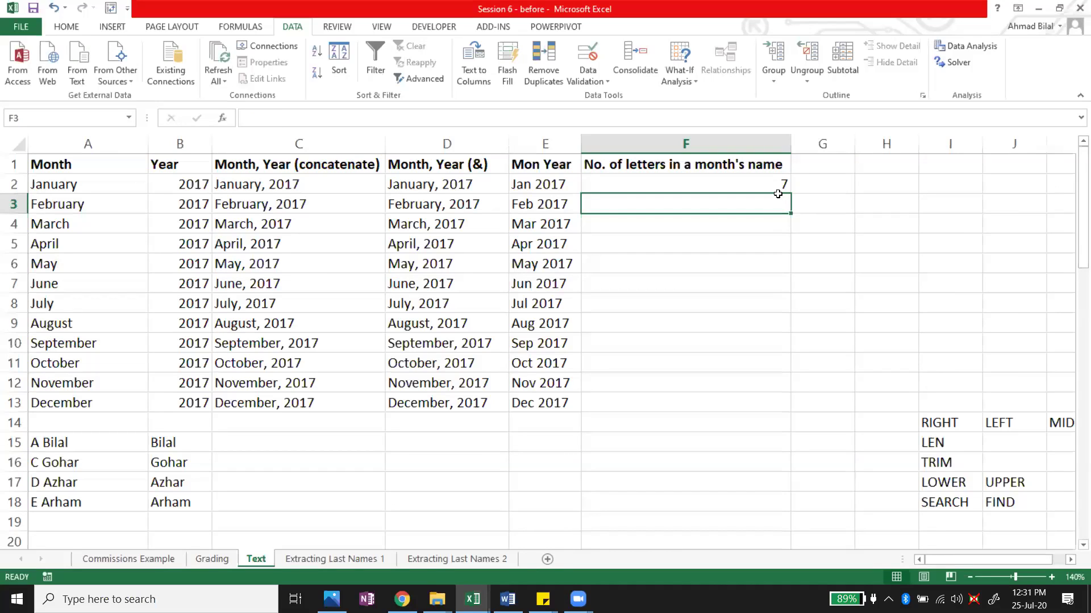
click(776, 187)
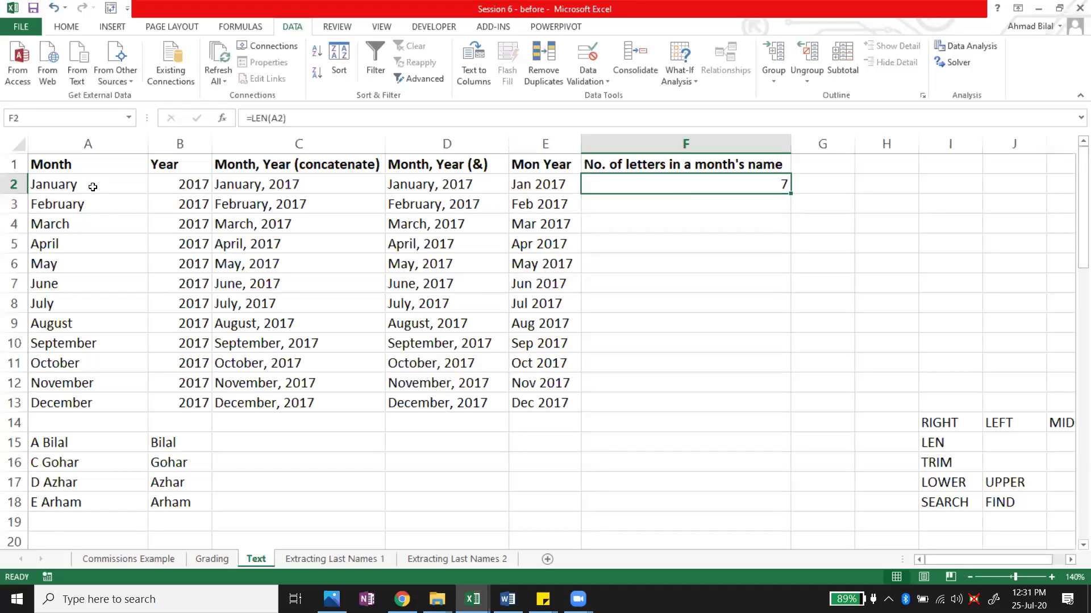
drag(790, 194, 758, 184)
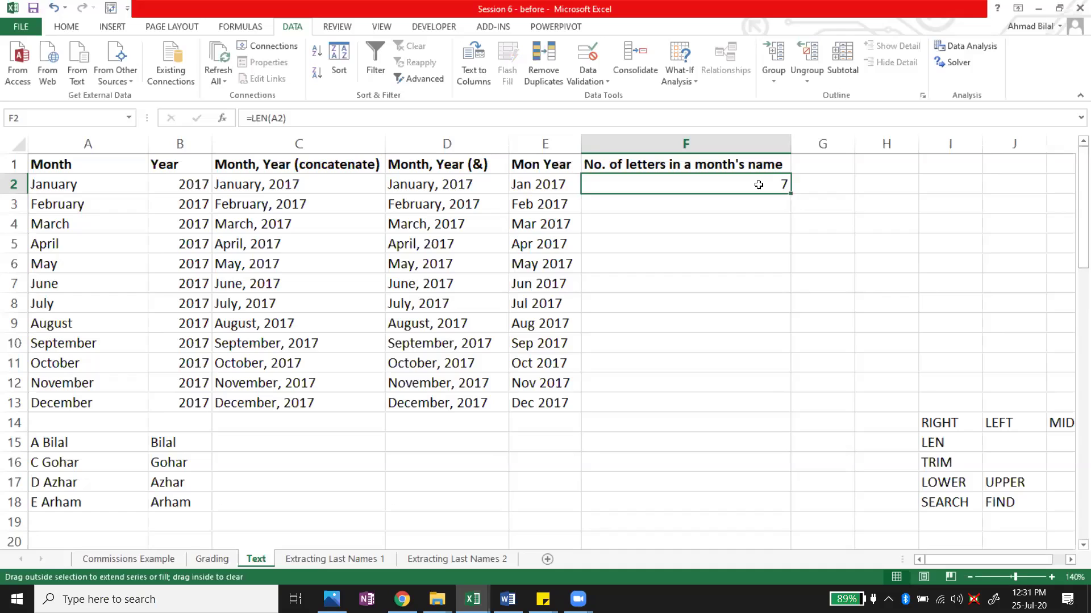
double_click(790, 194)
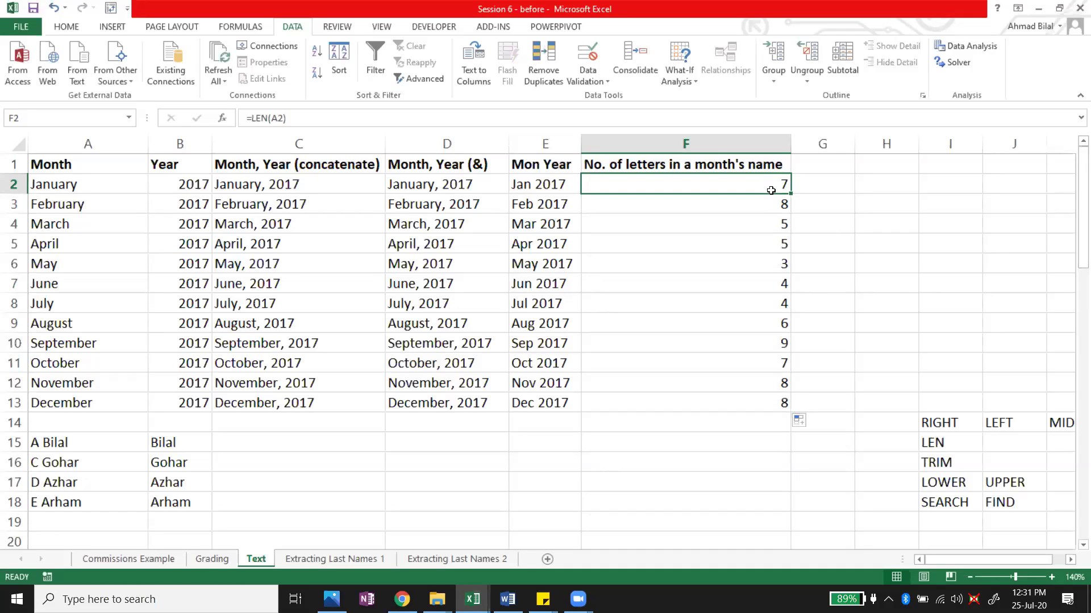
- Review the LEN results in F2:F13 and the text function names listed in I14:K18
shift+click(737, 403)
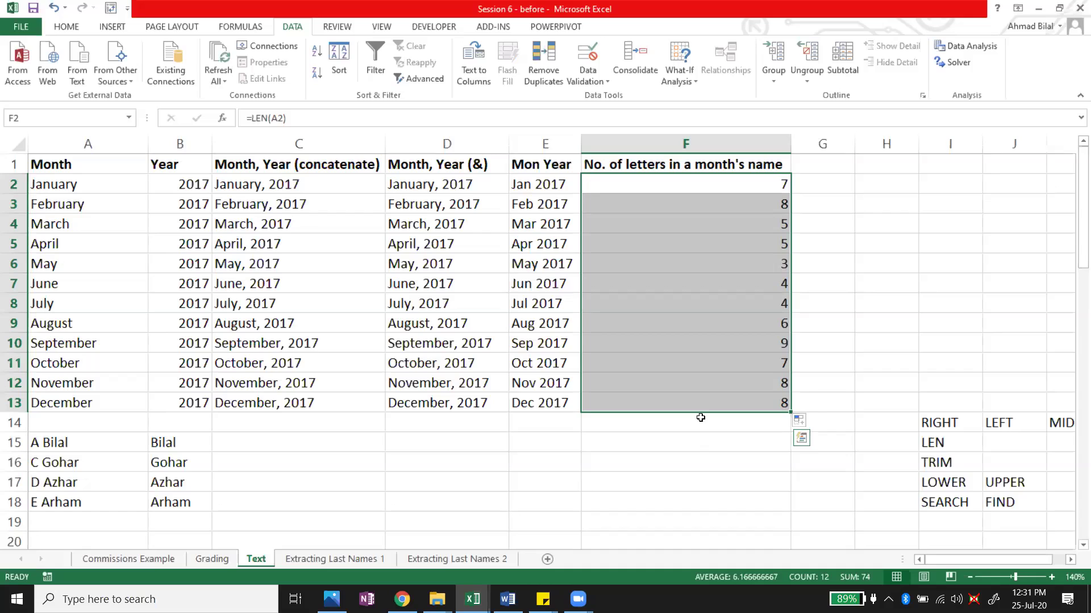
drag(715, 193, 734, 400)
click(733, 399)
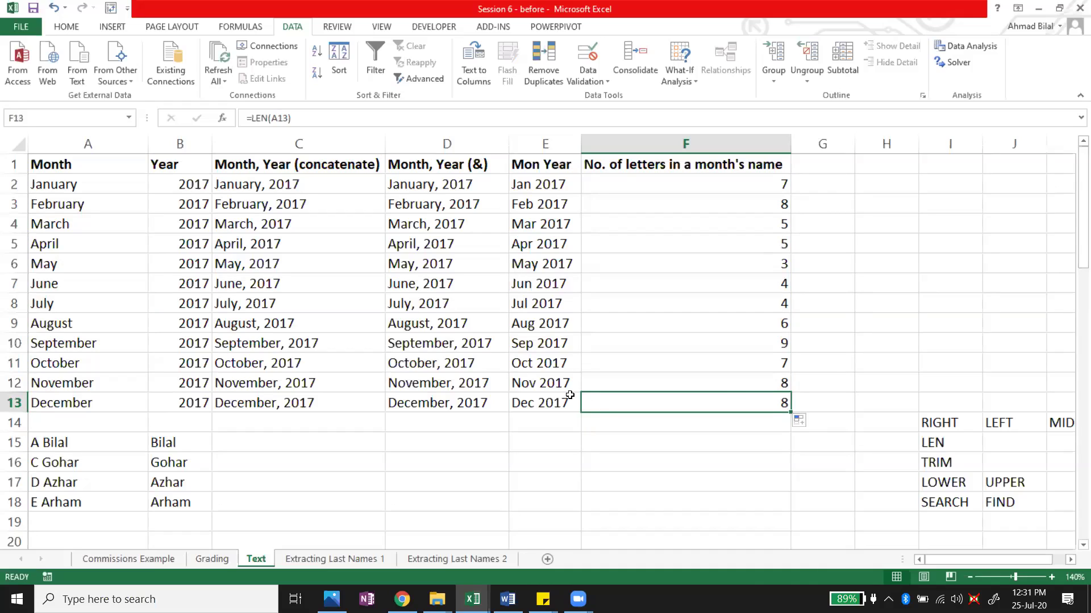
click(309, 261)
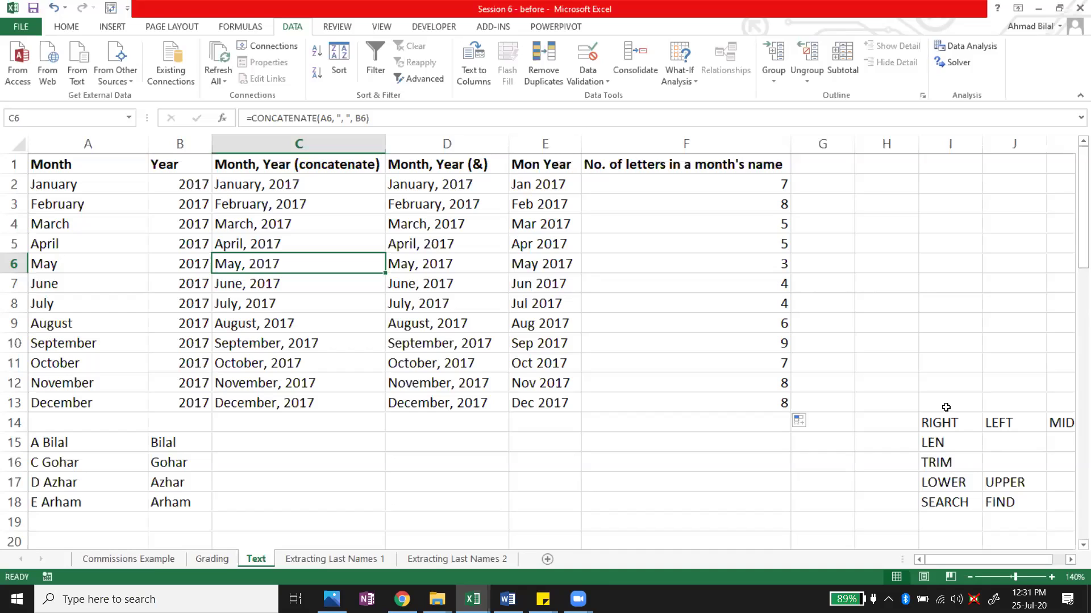
drag(946, 422, 1058, 448)
scroll(1070, 560, right, 2)
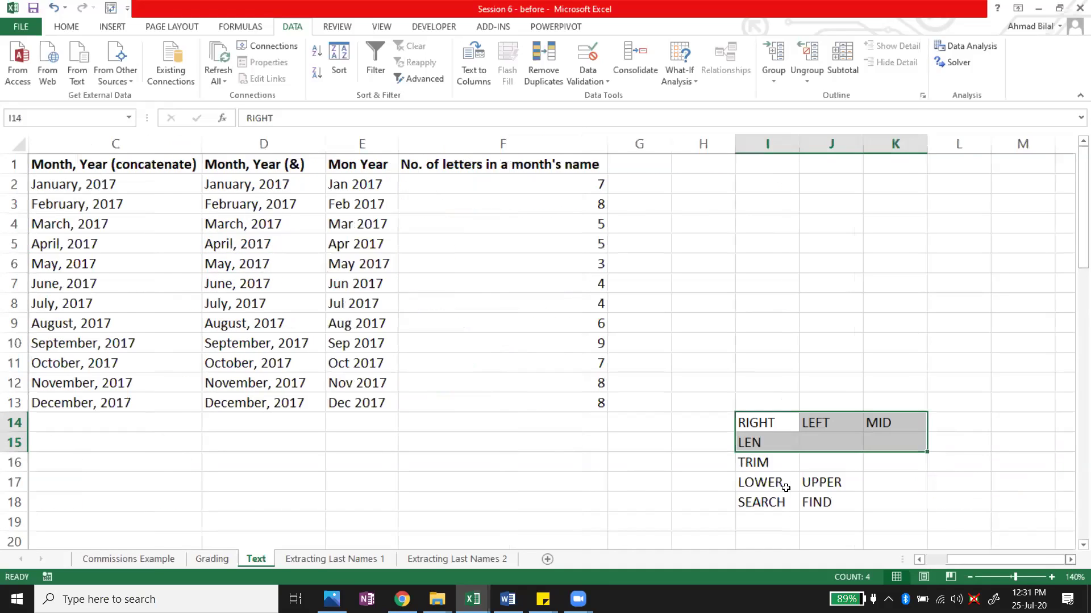
drag(763, 462, 834, 499)
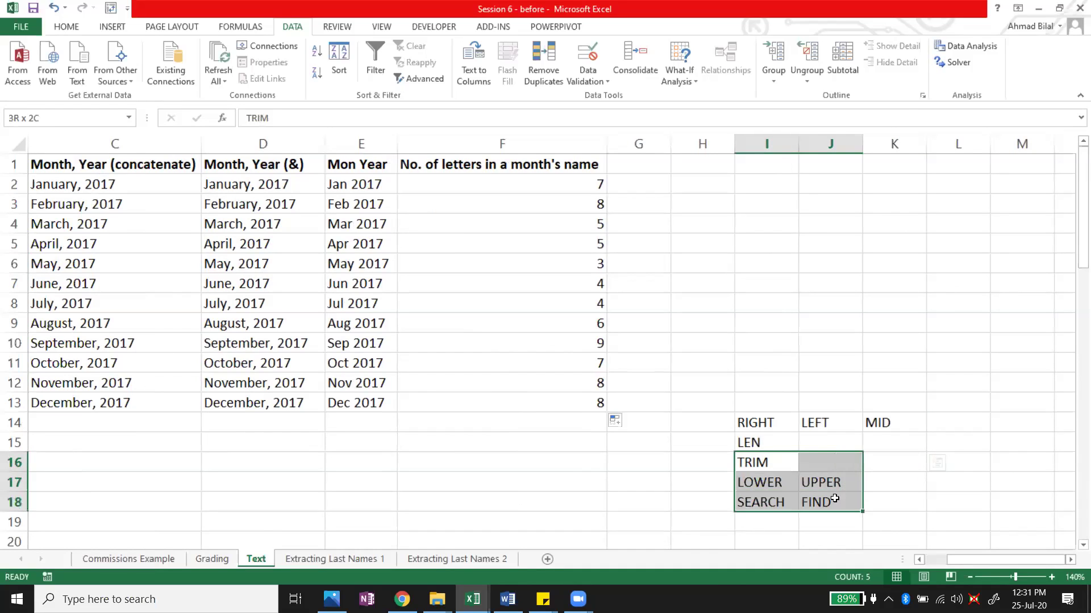
click(684, 447)
click(628, 444)
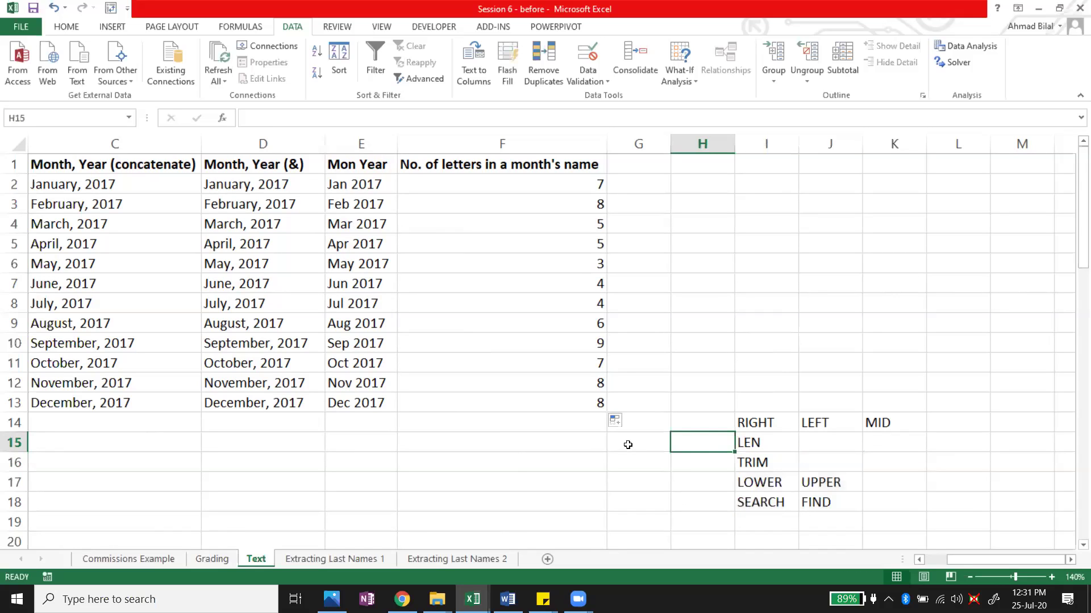
- Shade the covered function names in I14:K15 with the light orange fill
key(Home)
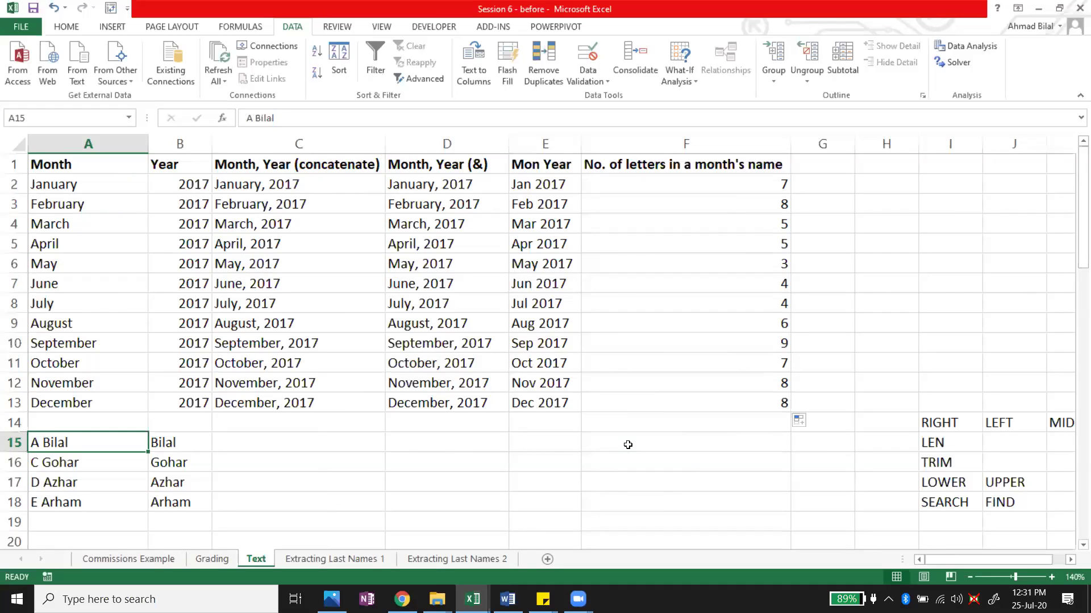
click(927, 421)
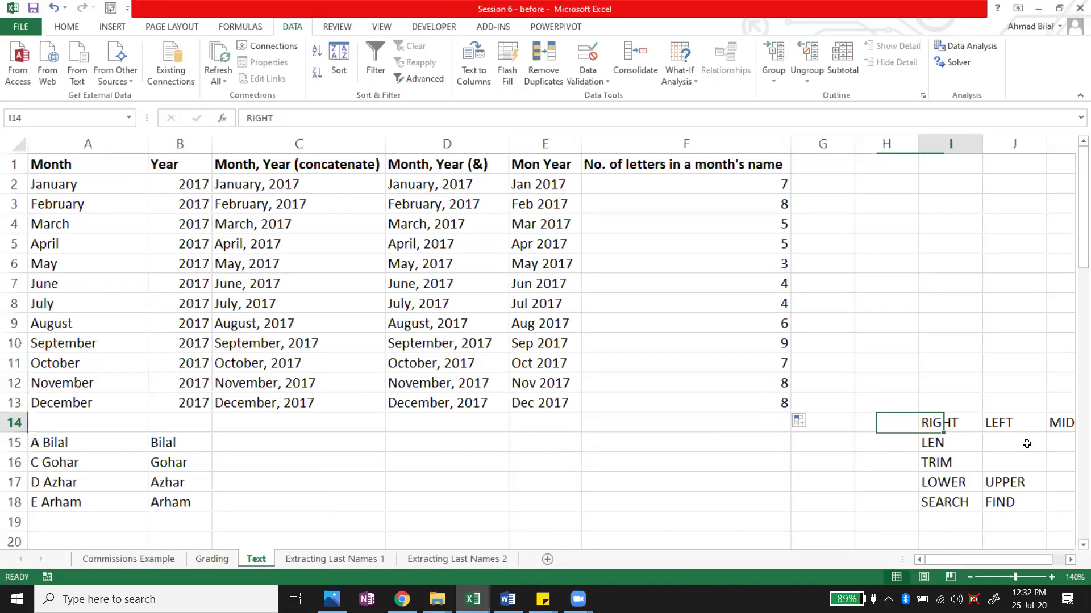
shift+click(1049, 445)
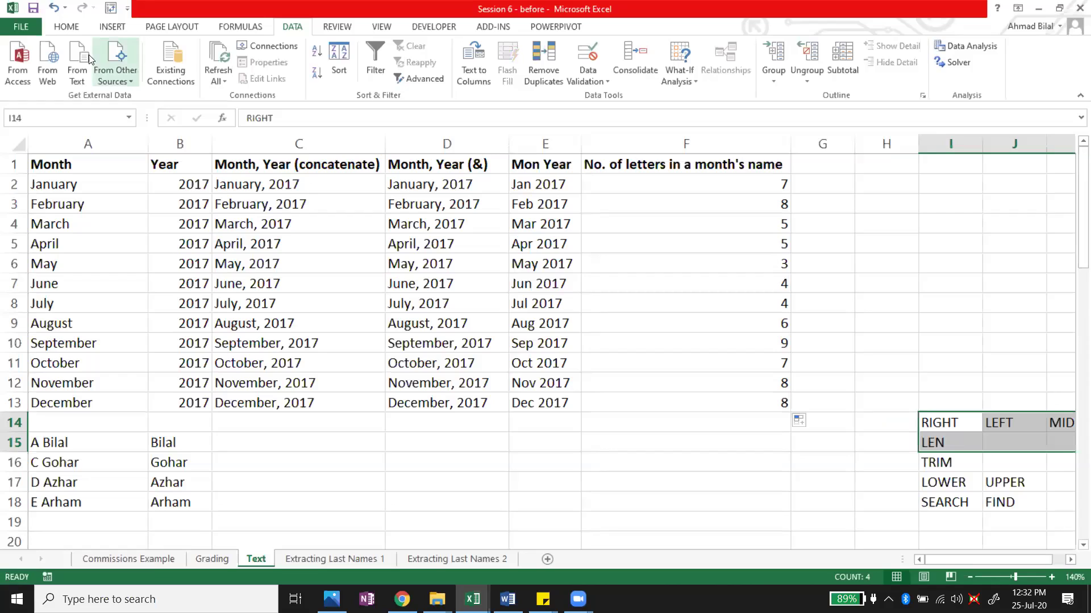
click(78, 28)
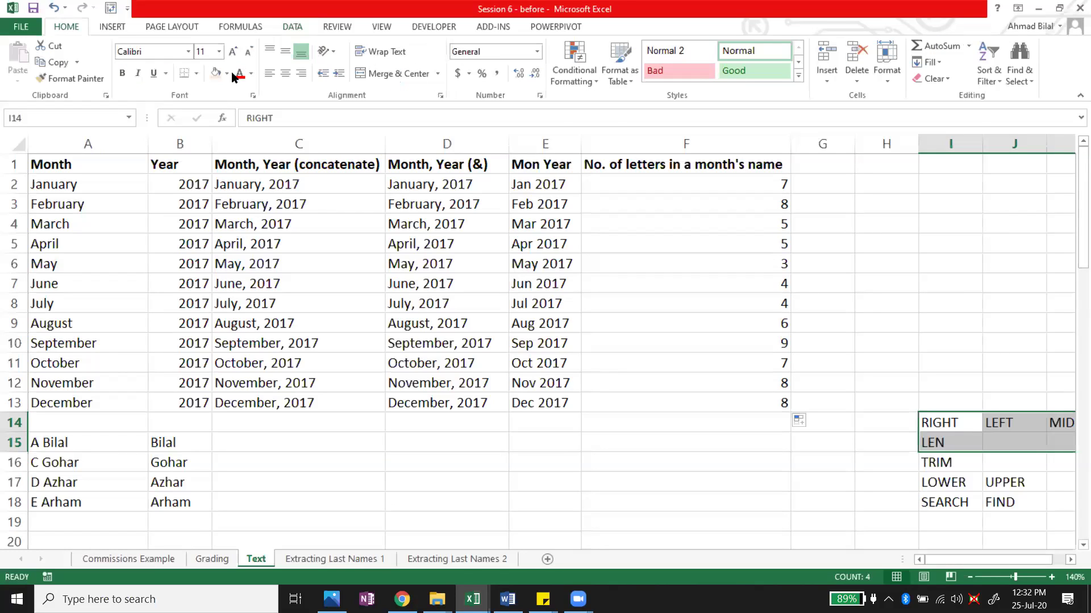
click(215, 73)
click(305, 383)
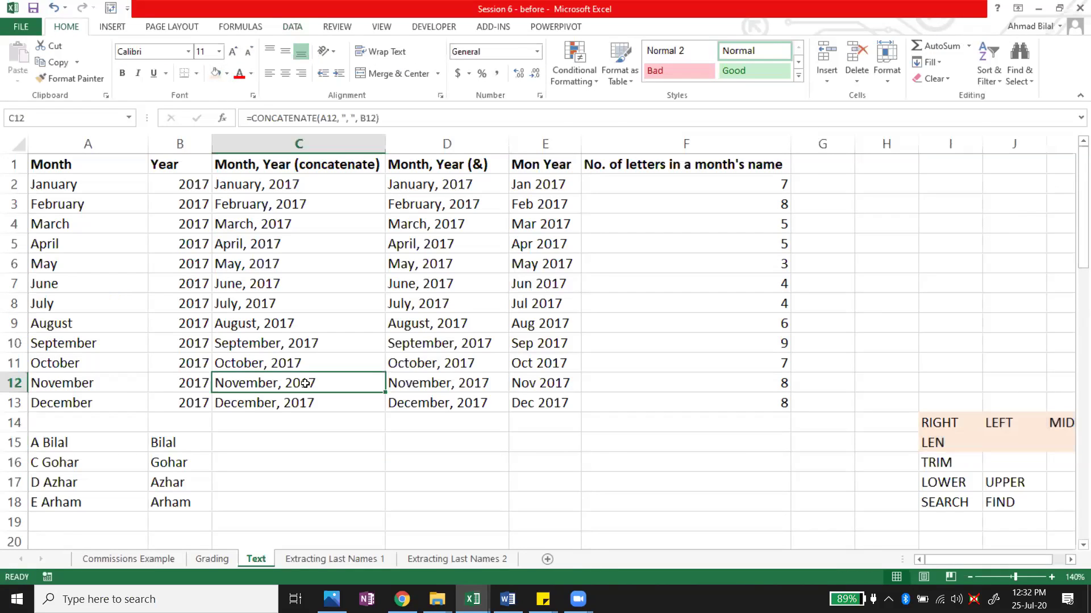
- Look over the last-name extraction examples in columns A and B below the month table, then return to cell A1
key(Down)
key(Down)
key(Left)
key(Left)
key(Down)
key(Down)
key(Down)
key(Down)
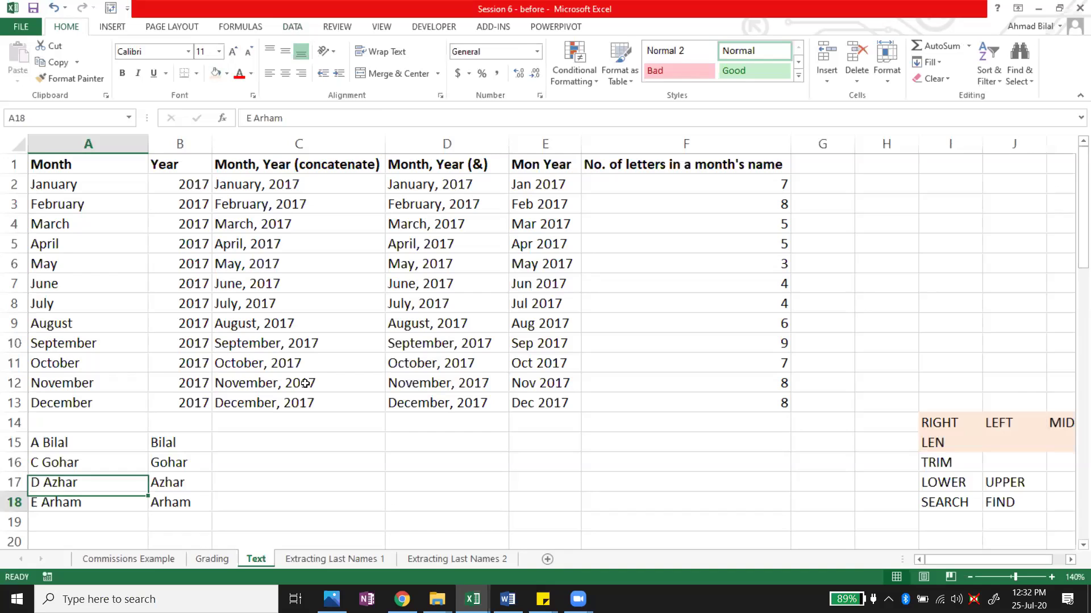
key(Down)
key(Down)
key(Down)
key(Down)
key(Down)
key(Down)
key(Down)
key(Down)
key(Down)
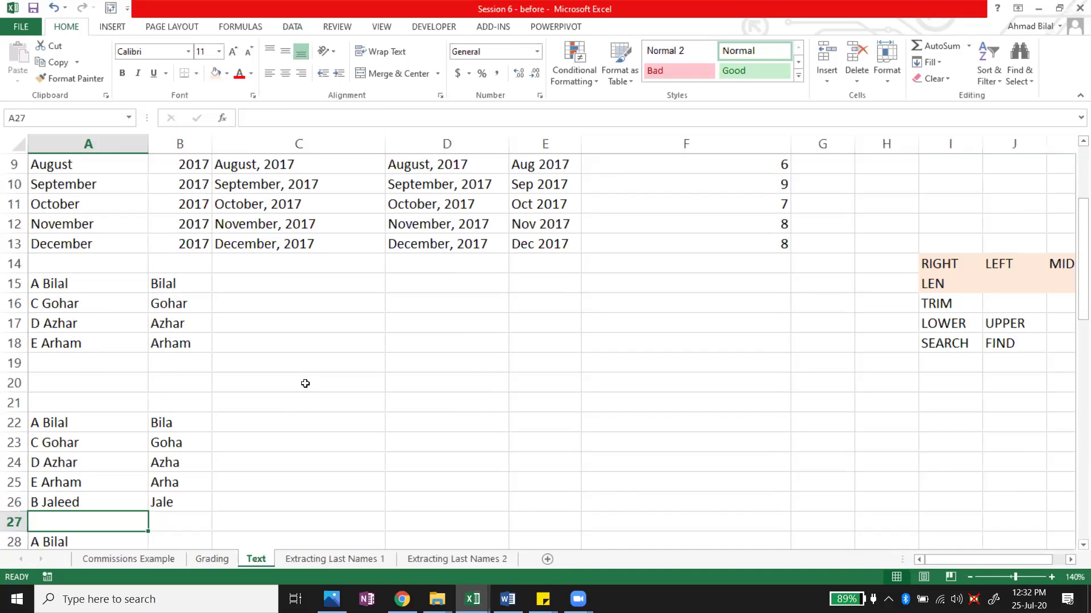
key(ctrl+Up)
key(ctrl+Up)
key(ctrl+Up)
key(ctrl+Up)
key(ctrl+Up)
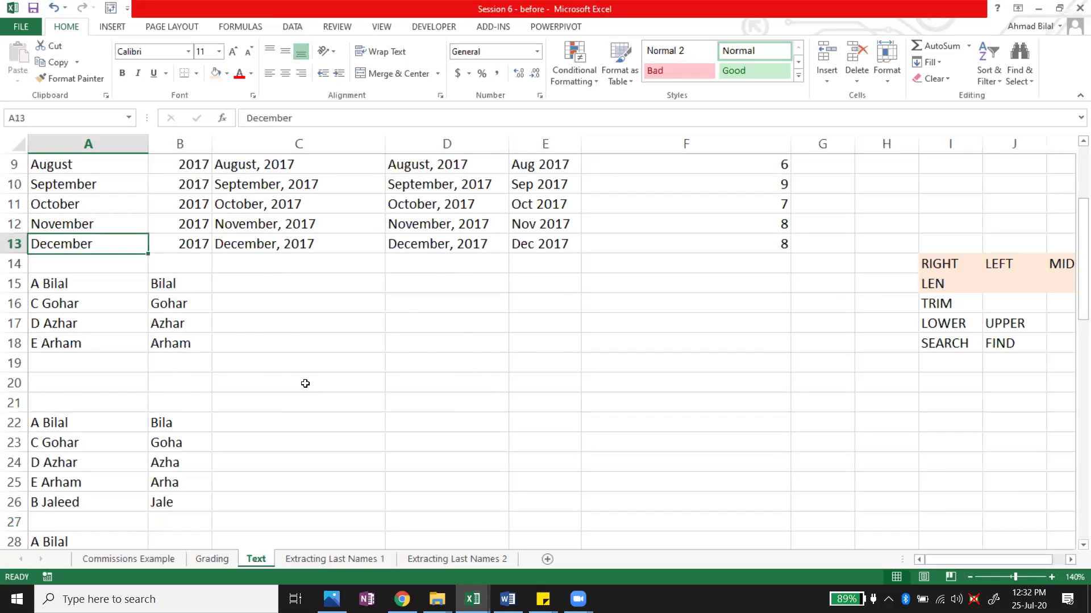
key(ctrl+Up)
key(Down)
key(Up)
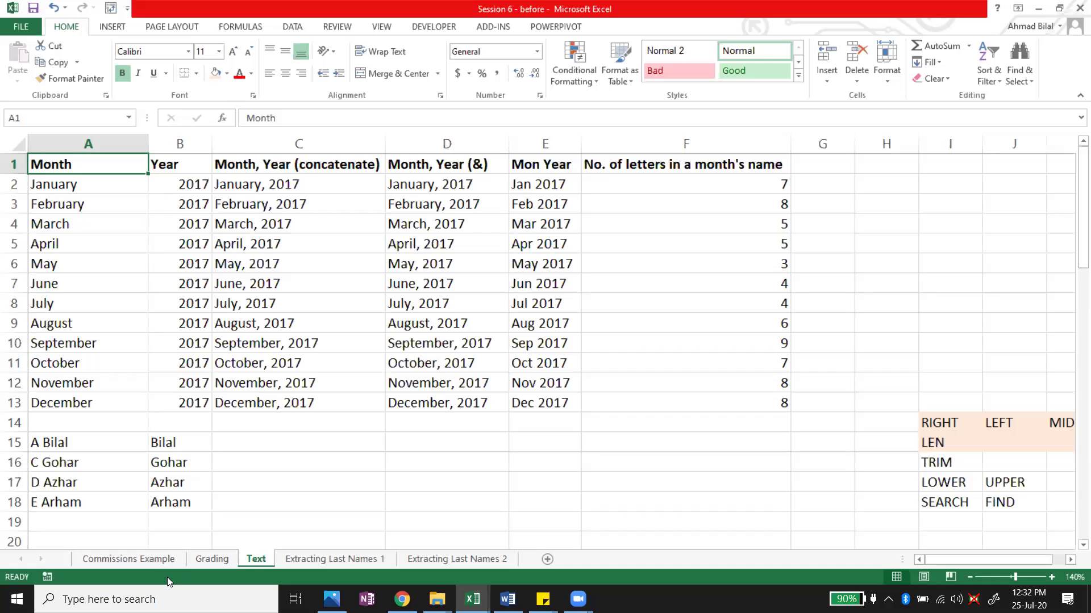
- Switch to Zoom and bring up the Meeting Controls window
click(578, 599)
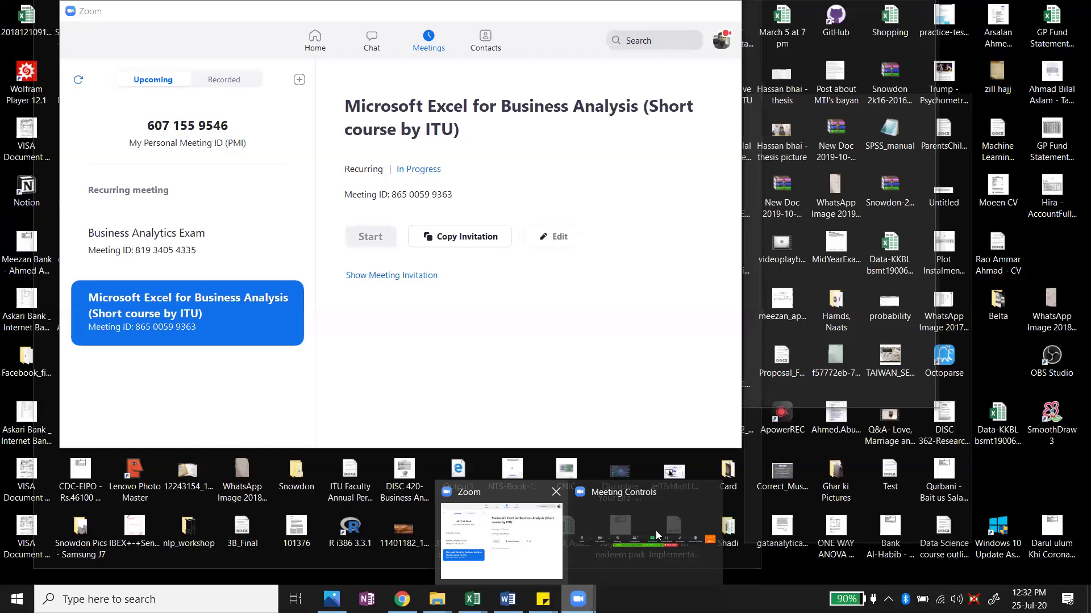
click(656, 530)
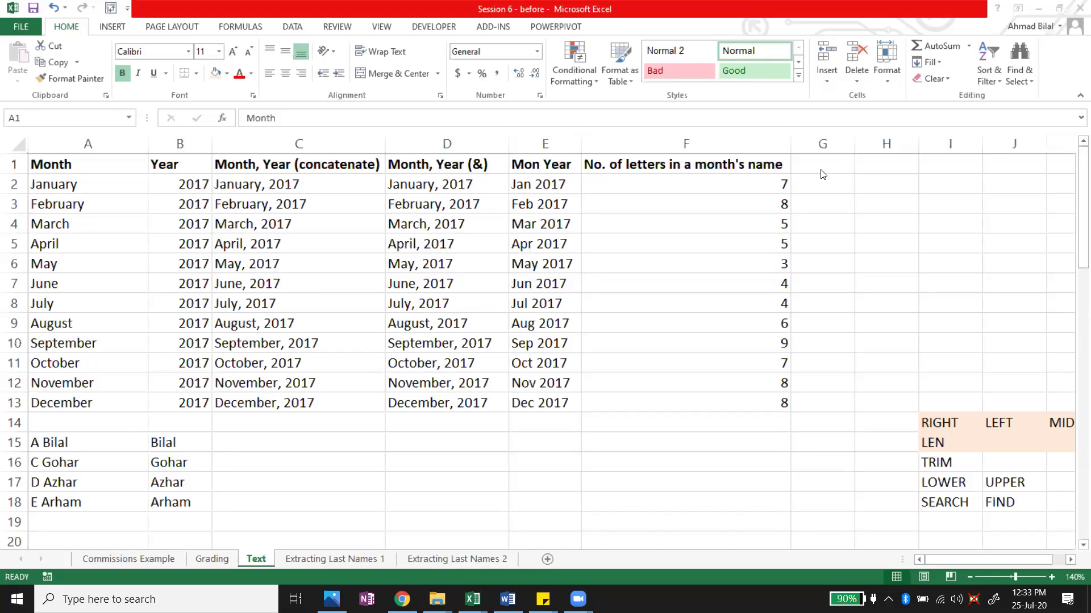
- Examine the VLOOKUP formula for the first salesperson's payout rate in E11 of the Commissions Example sheet, highlighting its table array $C$3:$D$7
click(166, 562)
click(166, 562)
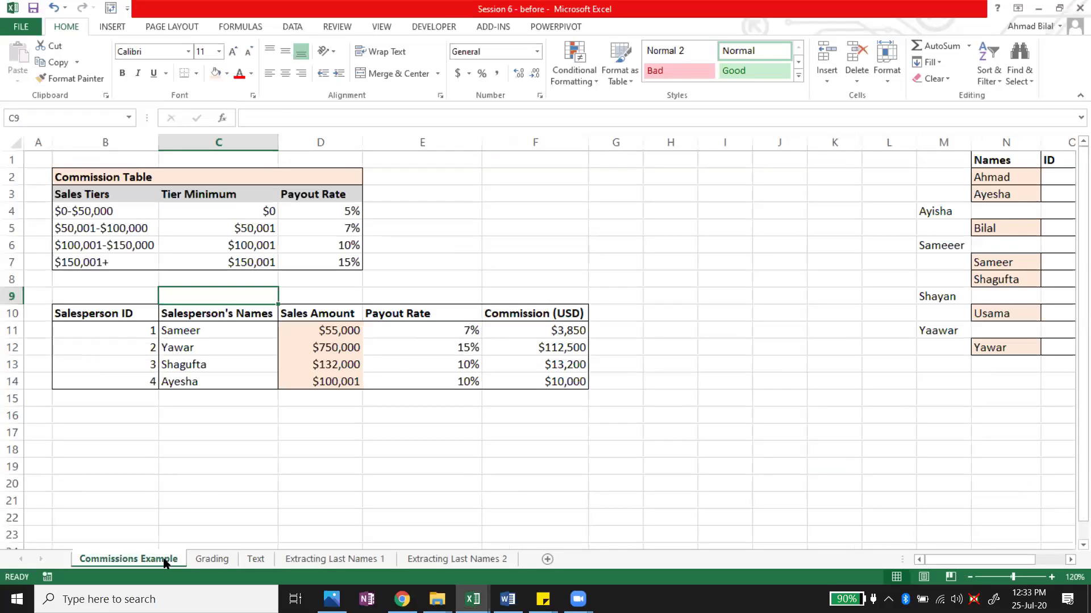
double_click(335, 331)
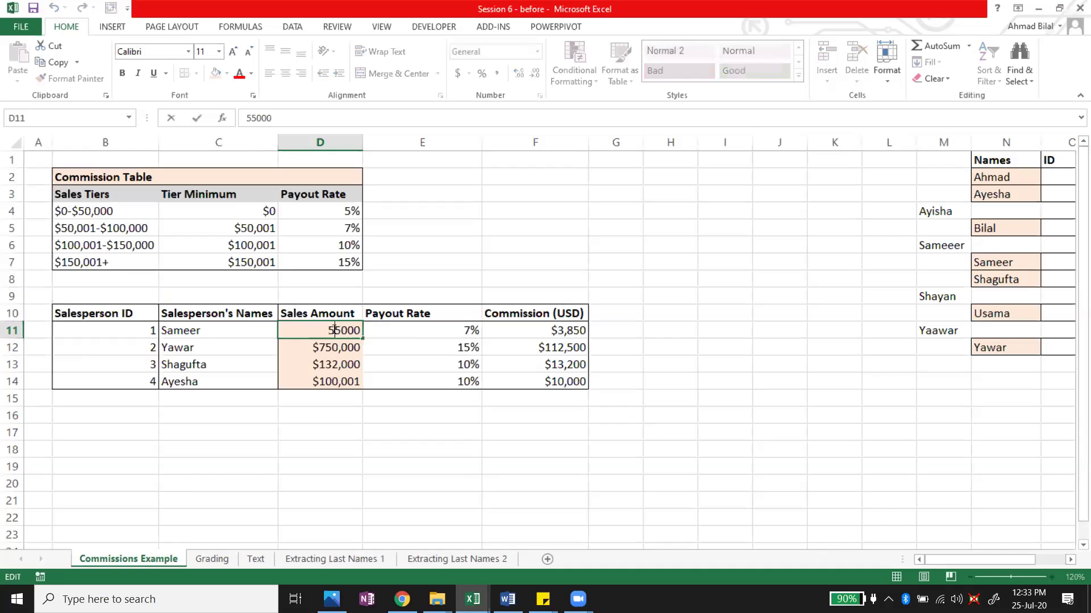
double_click(420, 325)
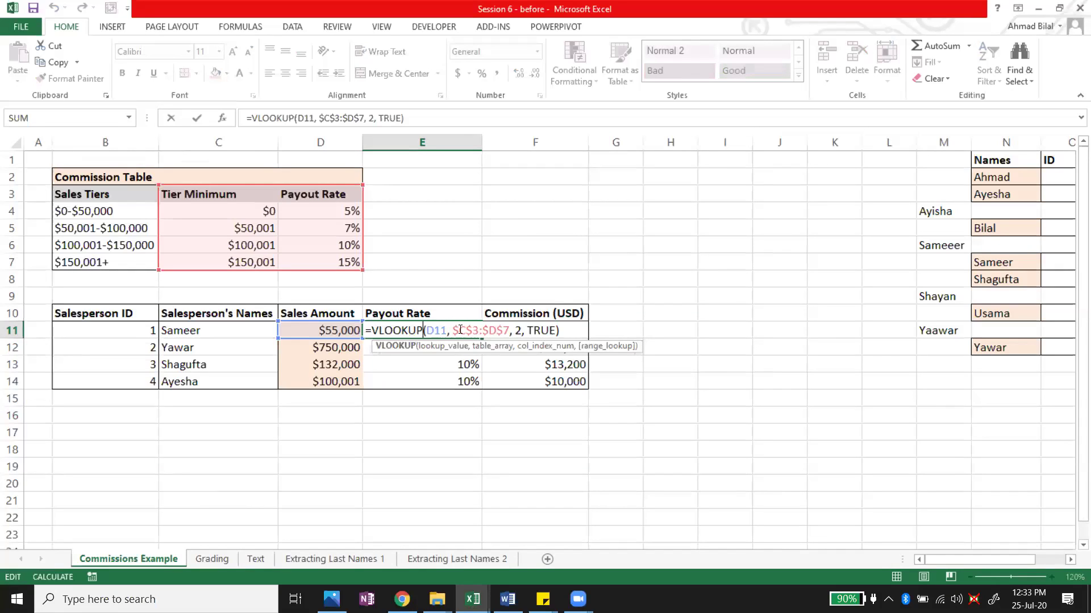
double_click(509, 328)
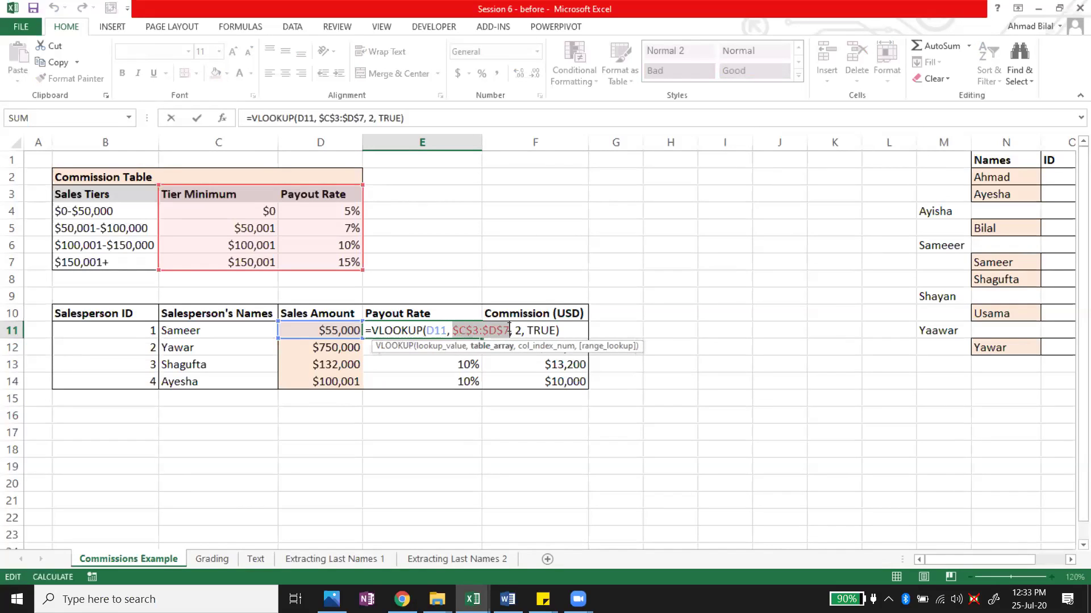